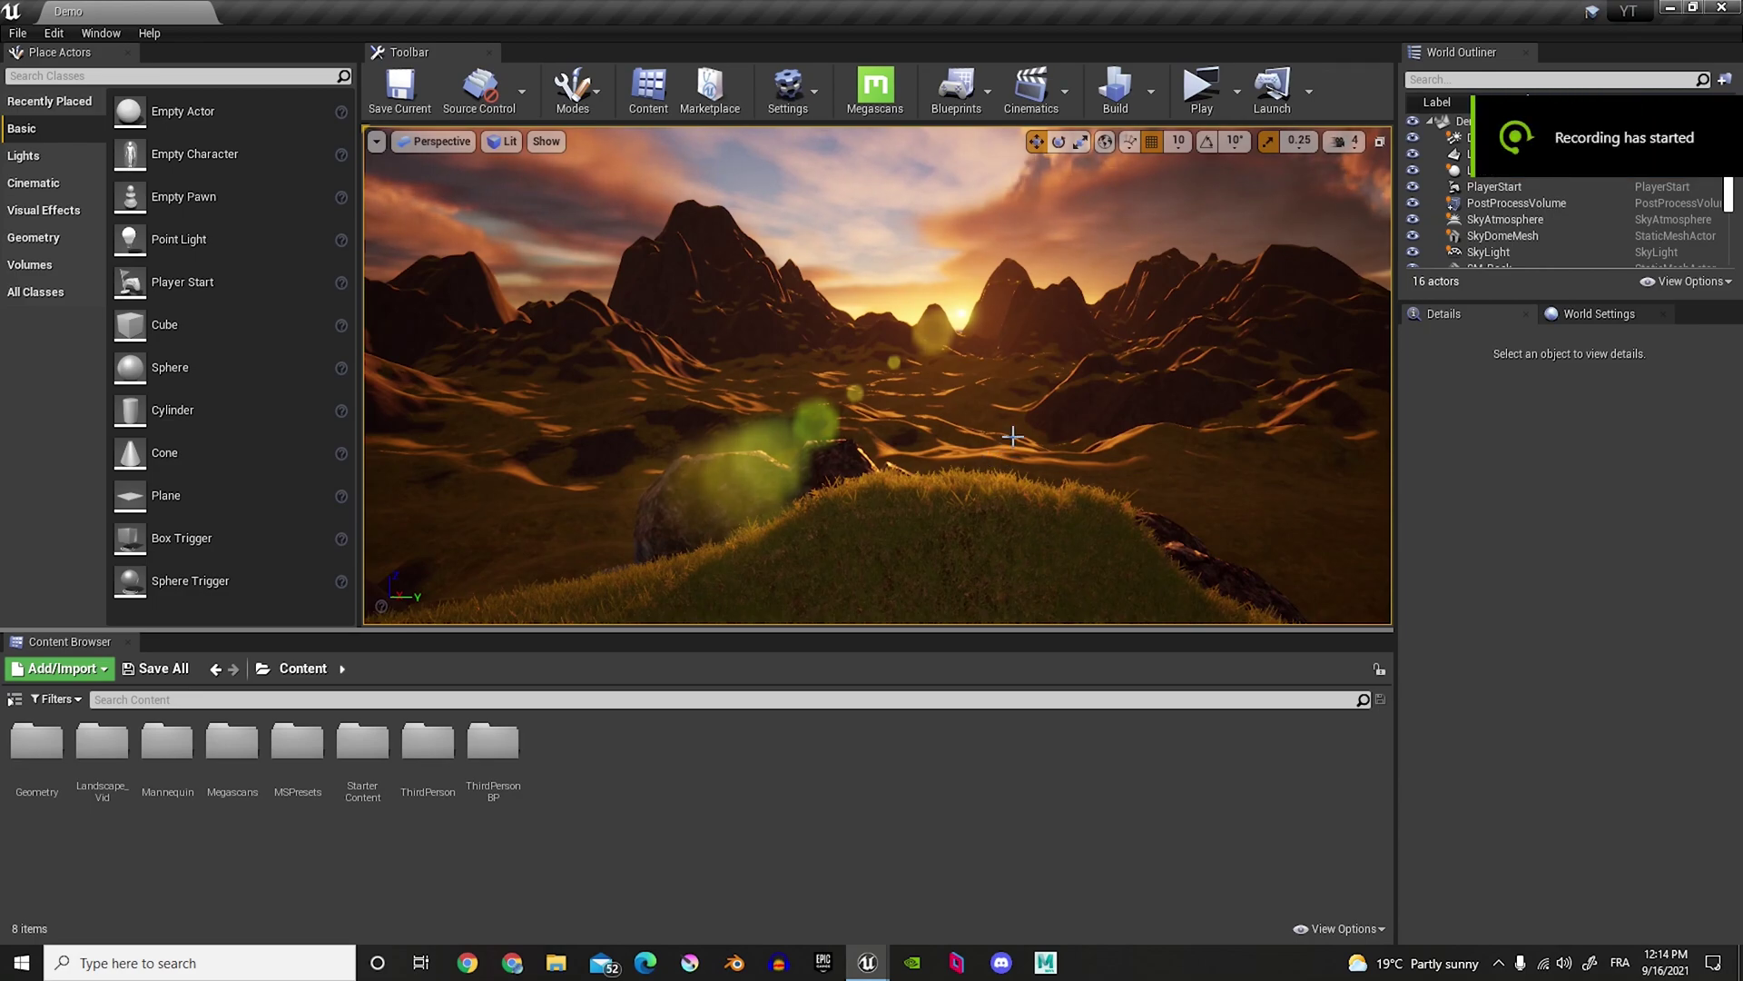
Step: Create a folder named New in the Content directory and open it
right_drag(877, 375, 1153, 368)
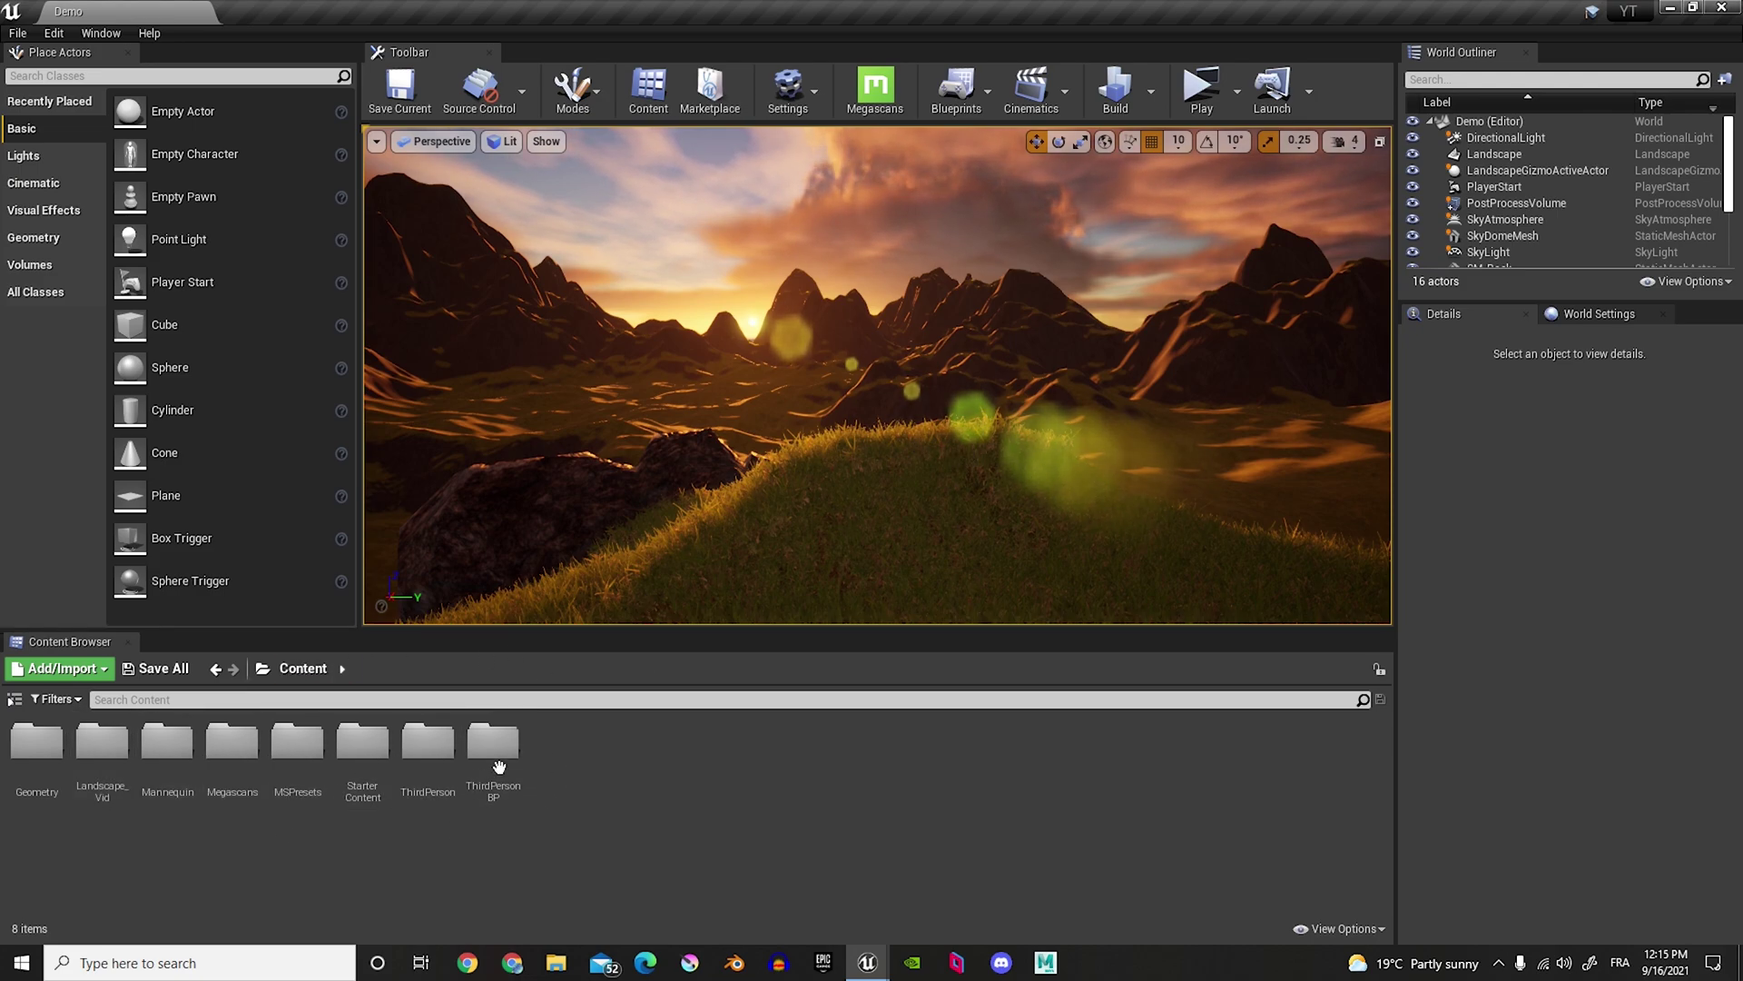
right_click(679, 781)
click(807, 254)
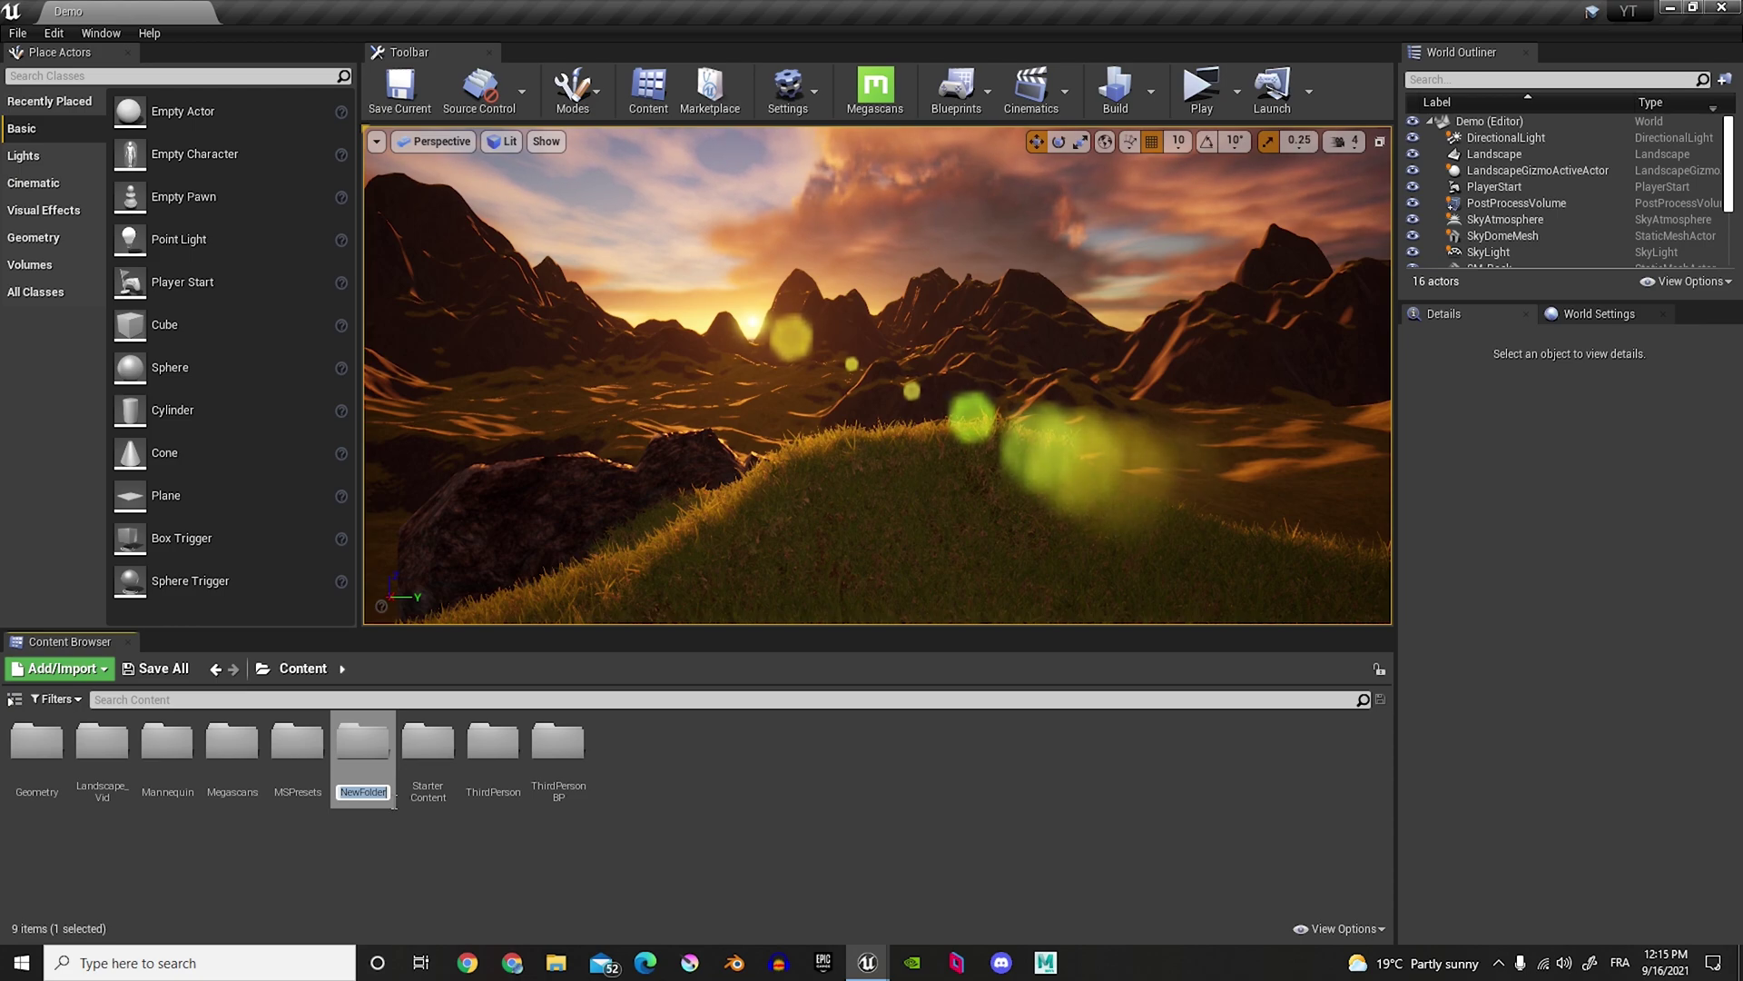
text(New)
double_click(391, 803)
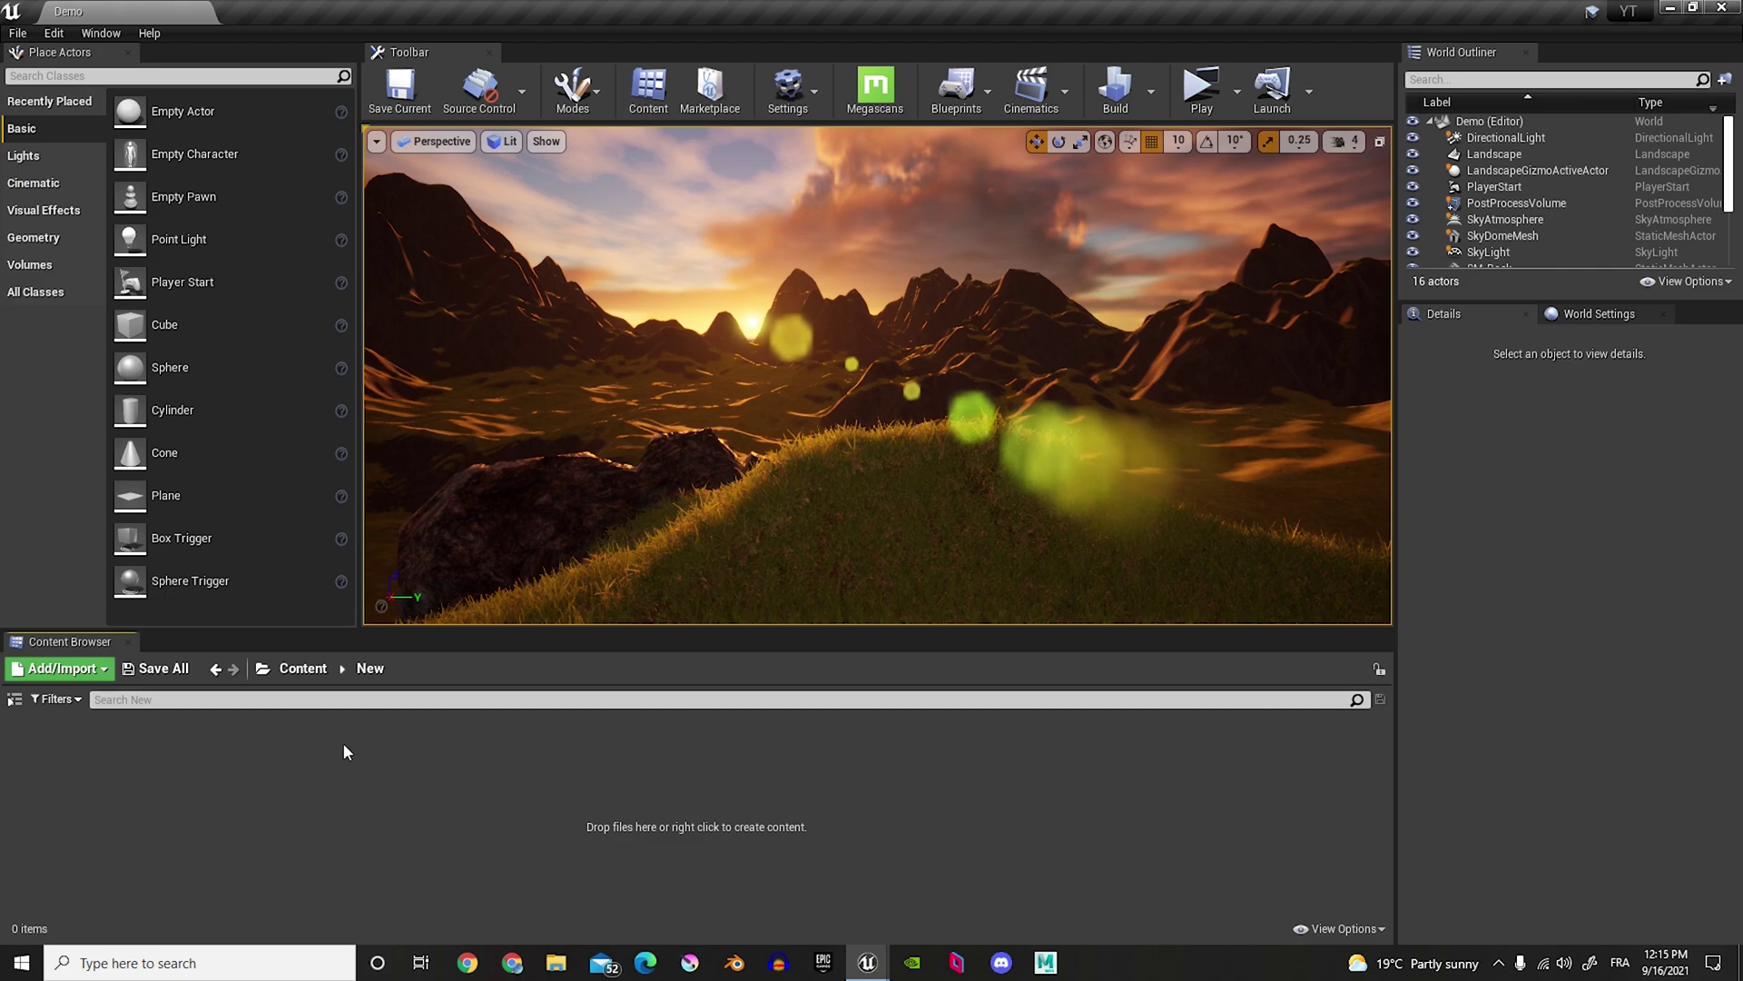
Step: Create a new level from the TimeOfDay template
click(20, 34)
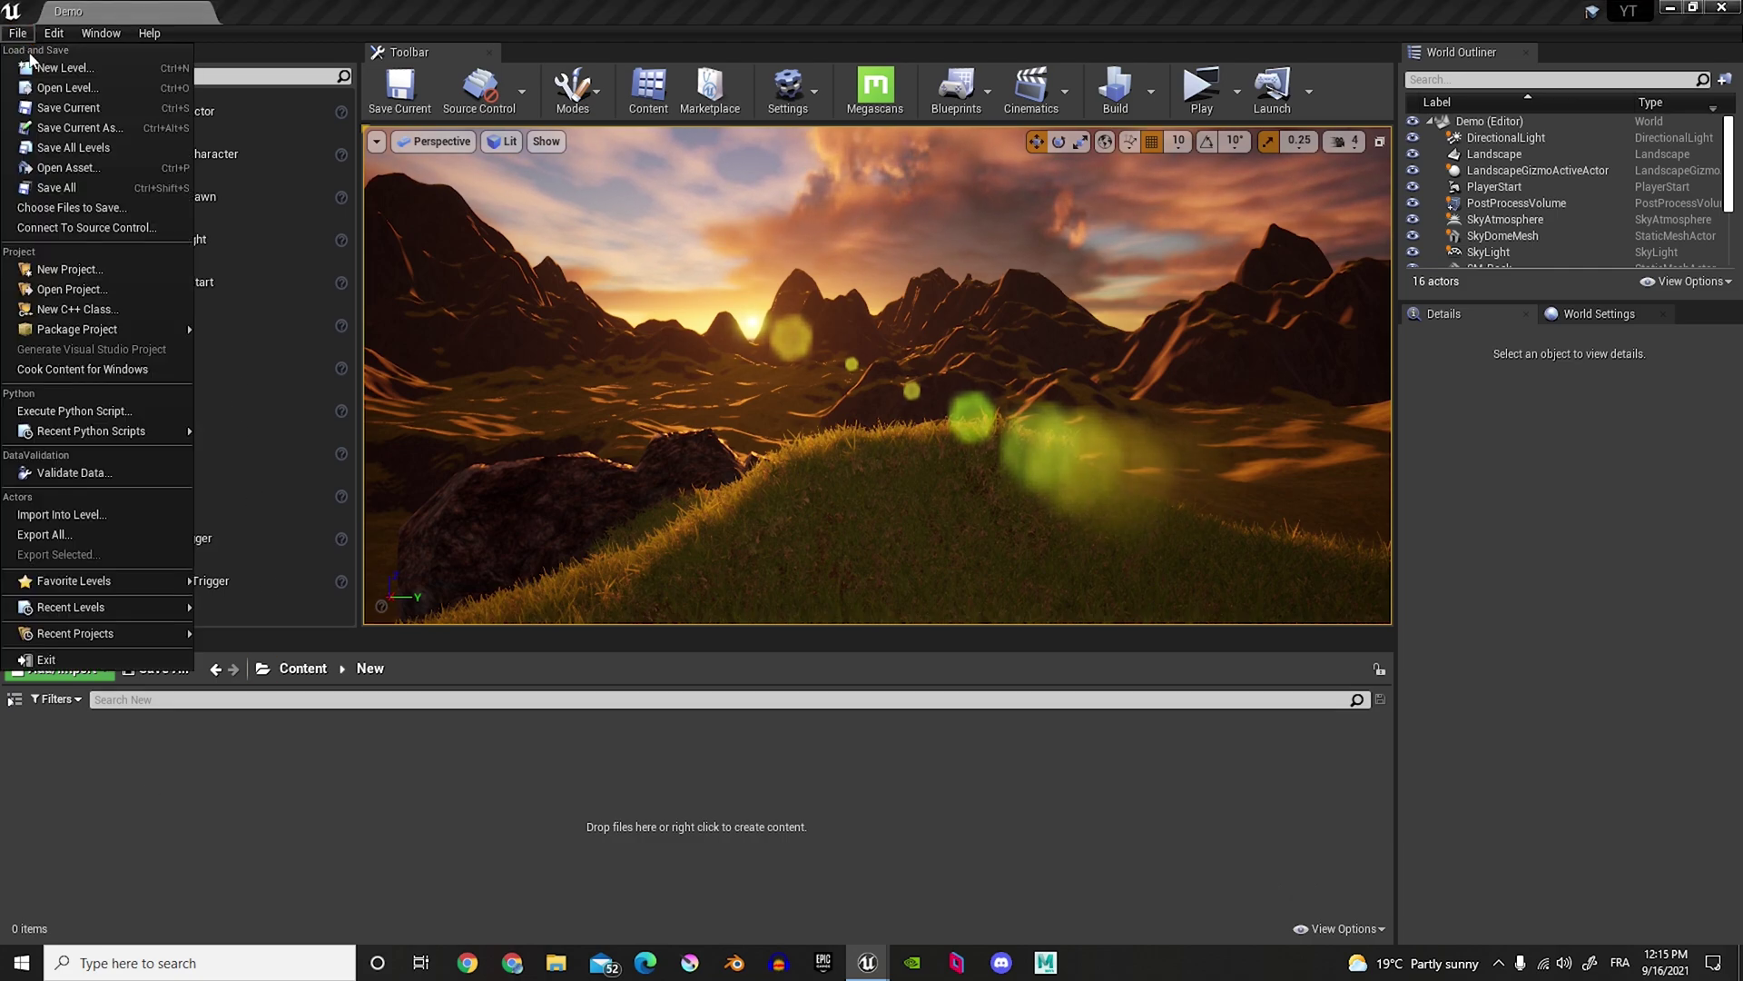
click(76, 71)
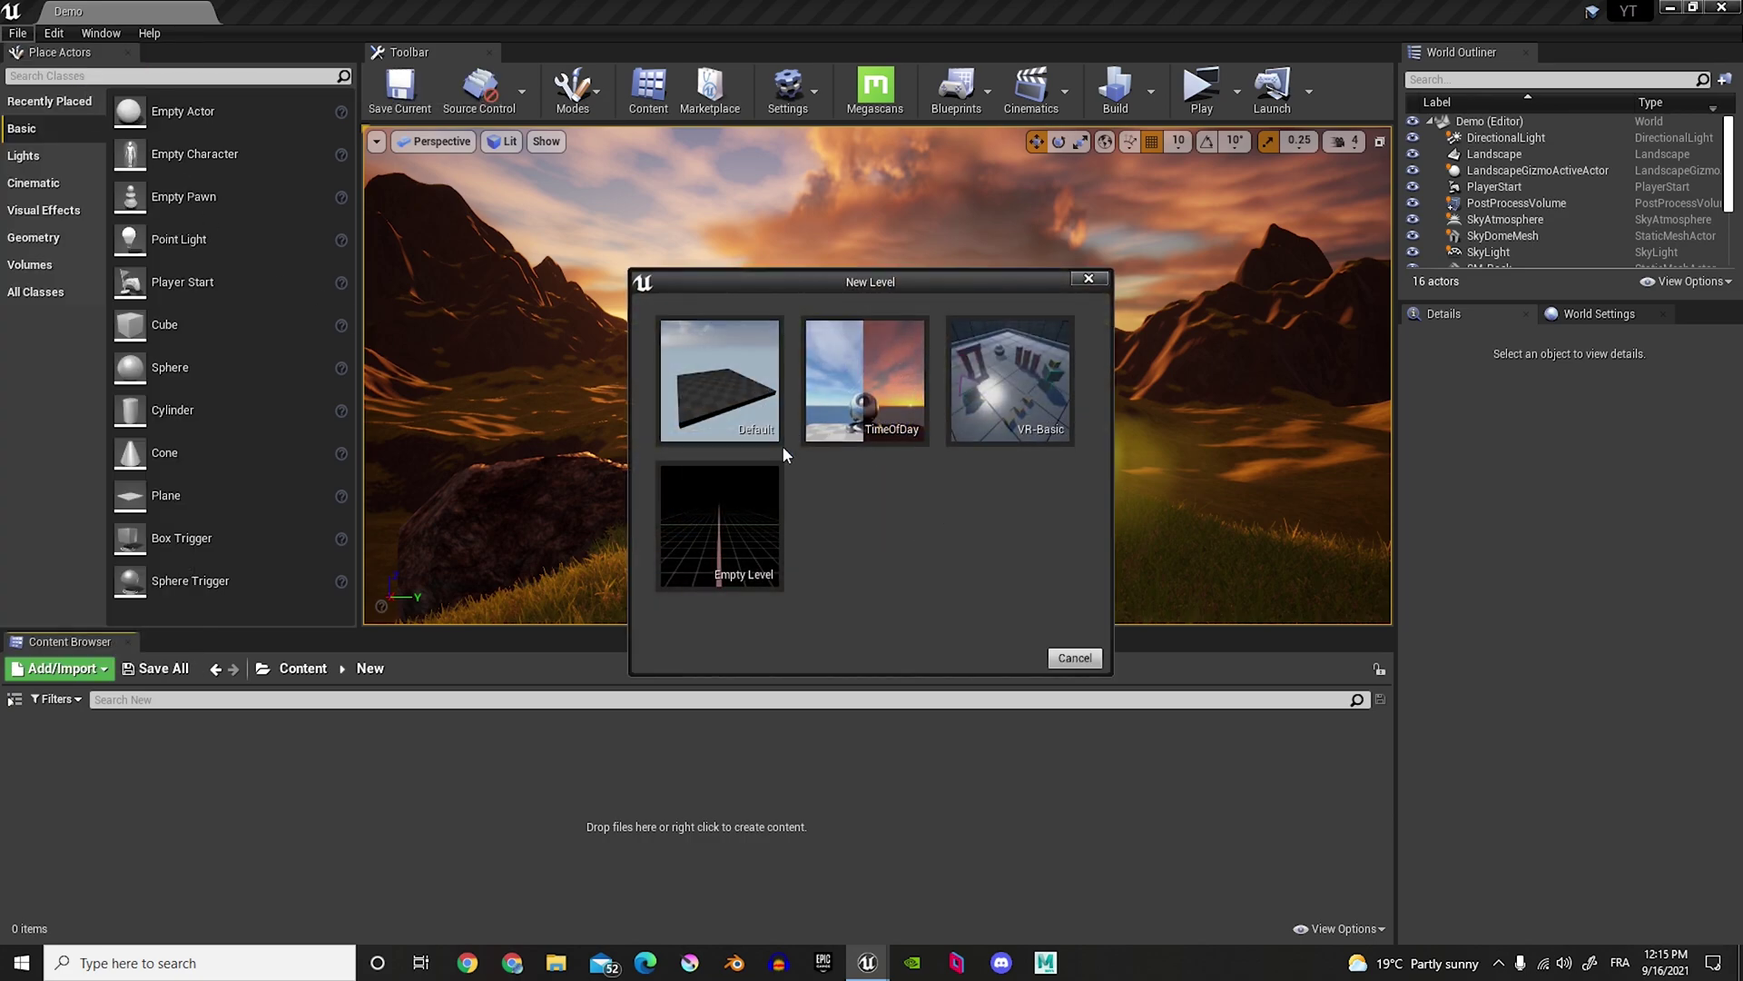
click(886, 395)
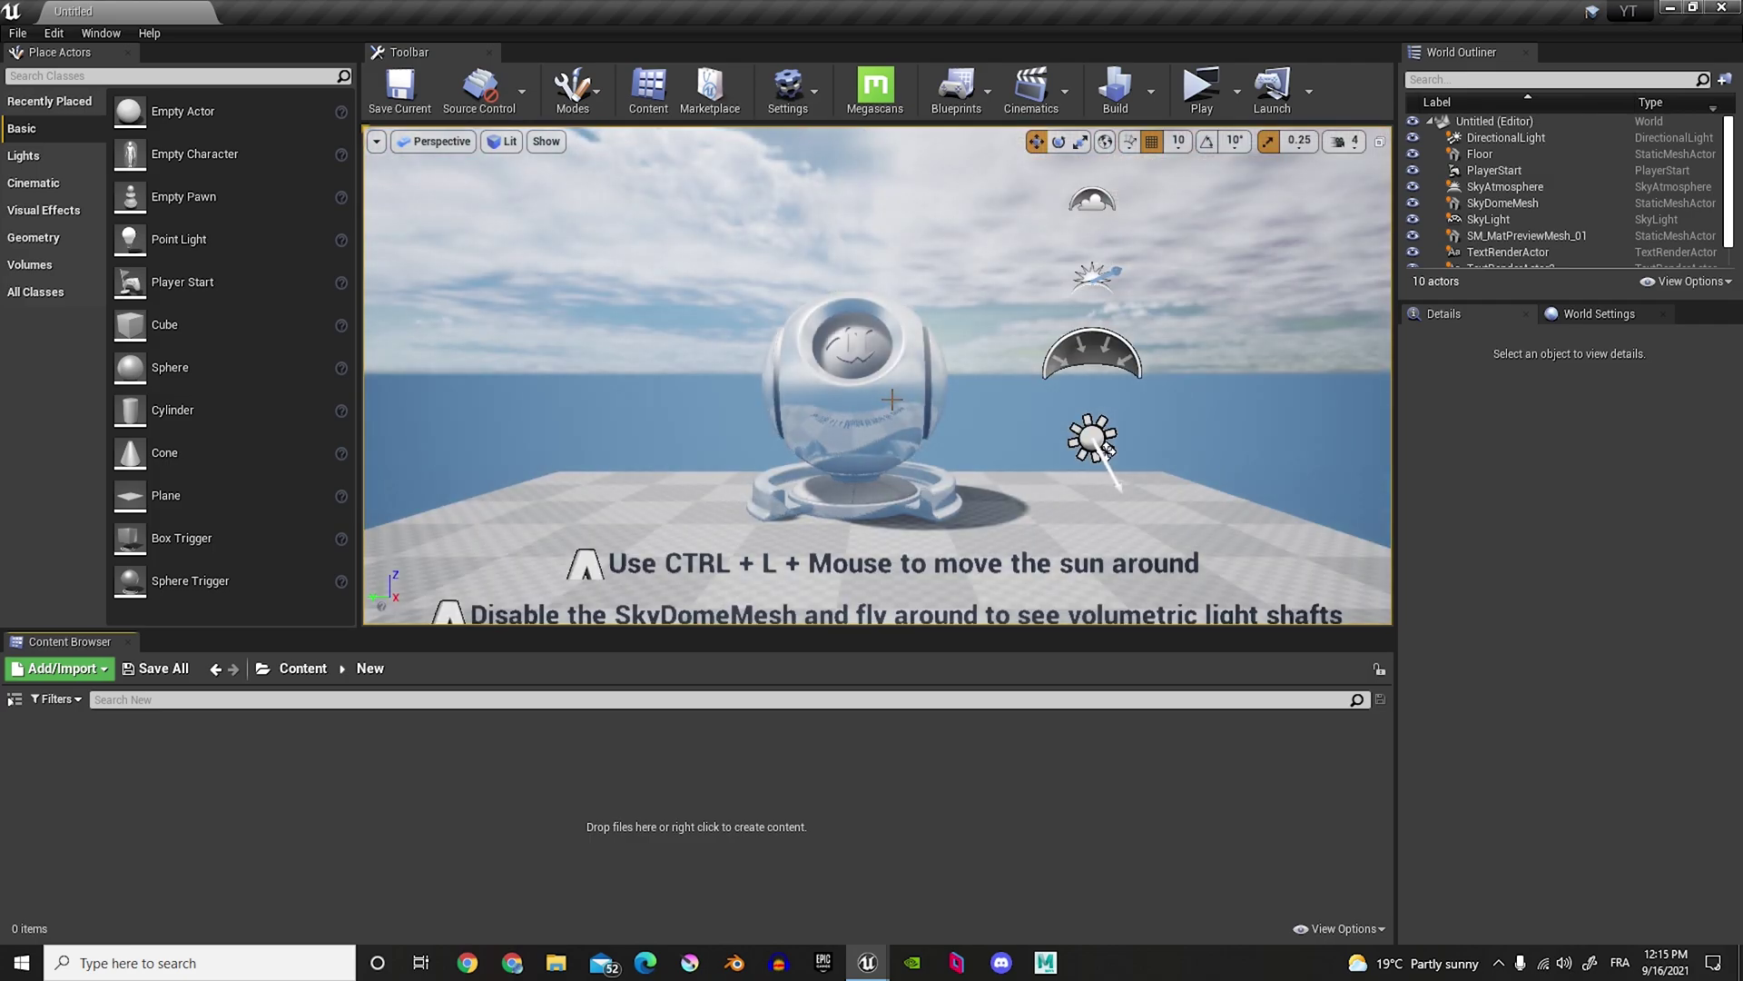
Step: Save the level as NewMap in the New folder
right_drag(1102, 449, 972, 451)
scroll(972, 450, up, 1)
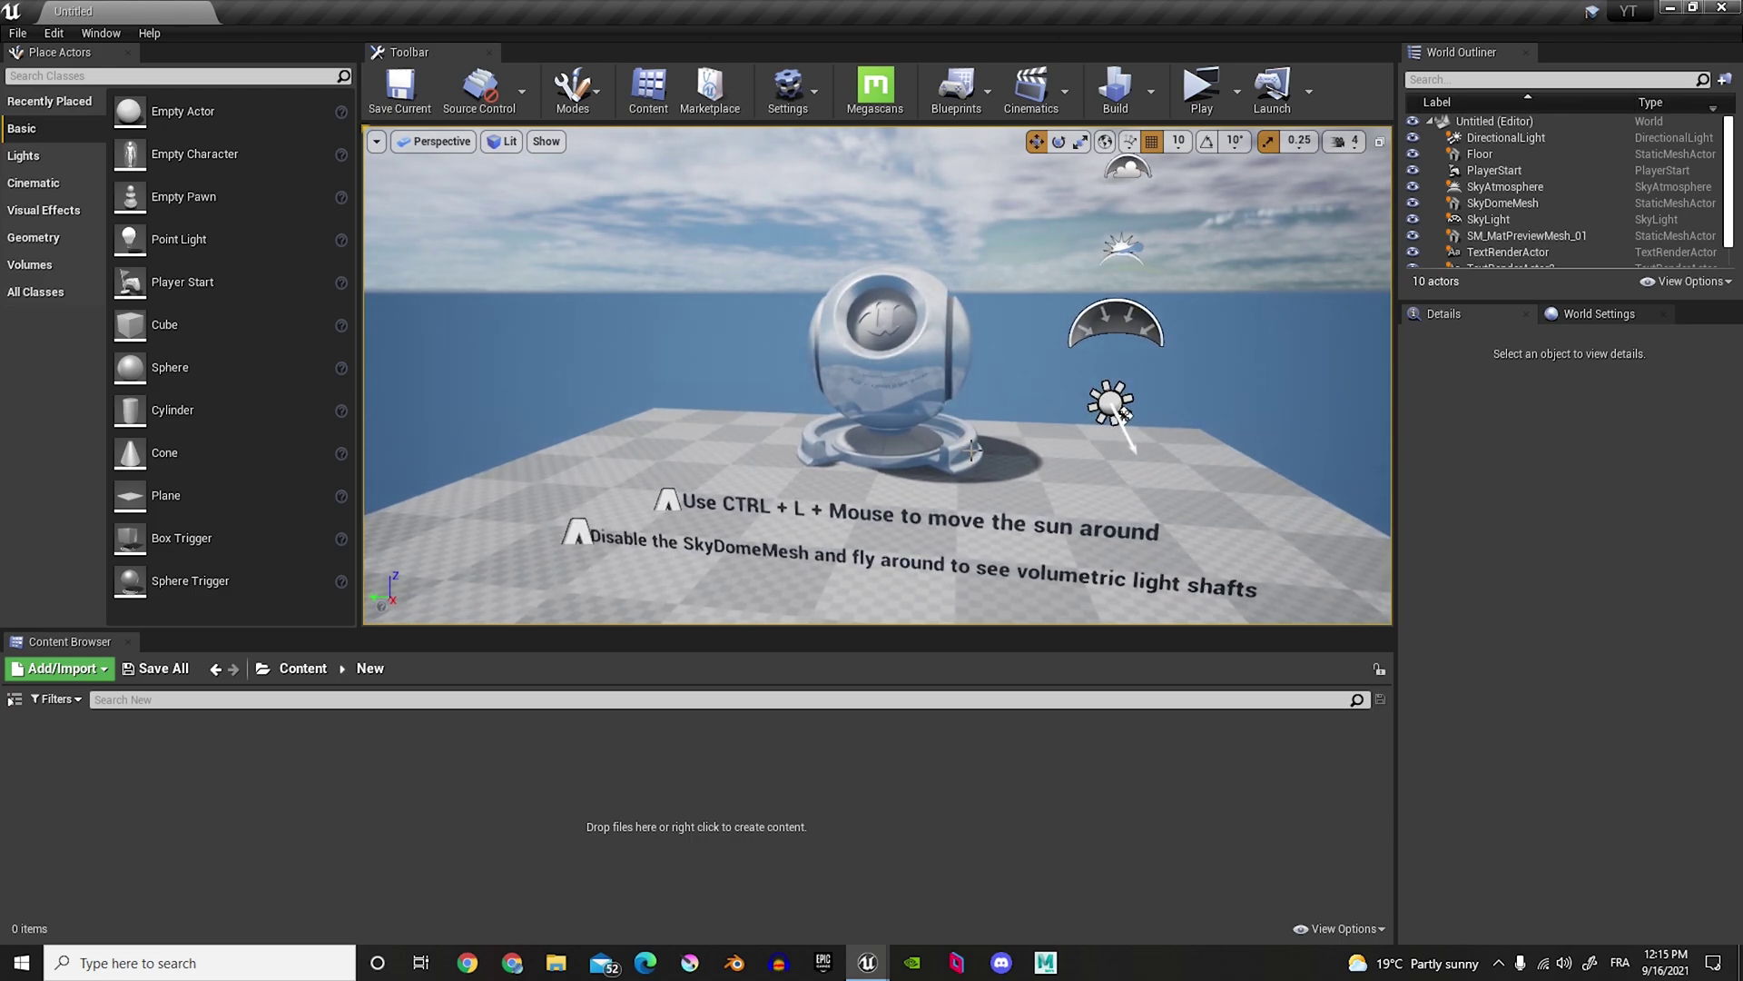
key(ctrl+s)
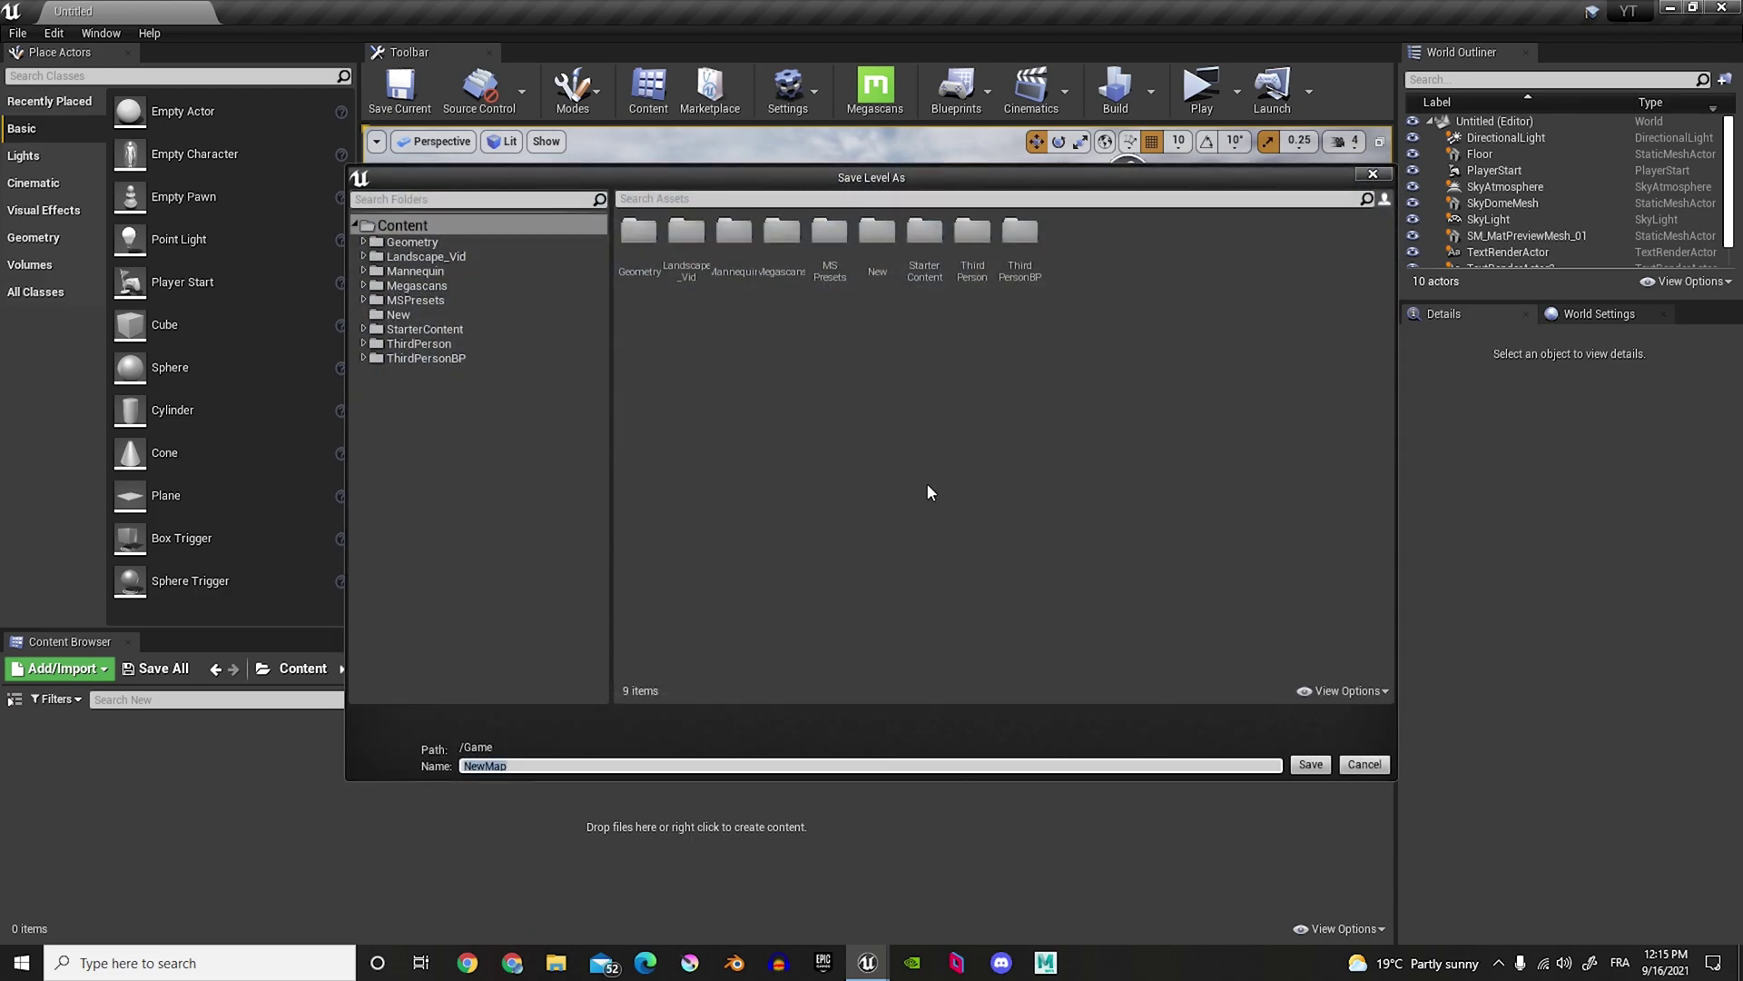
double_click(890, 266)
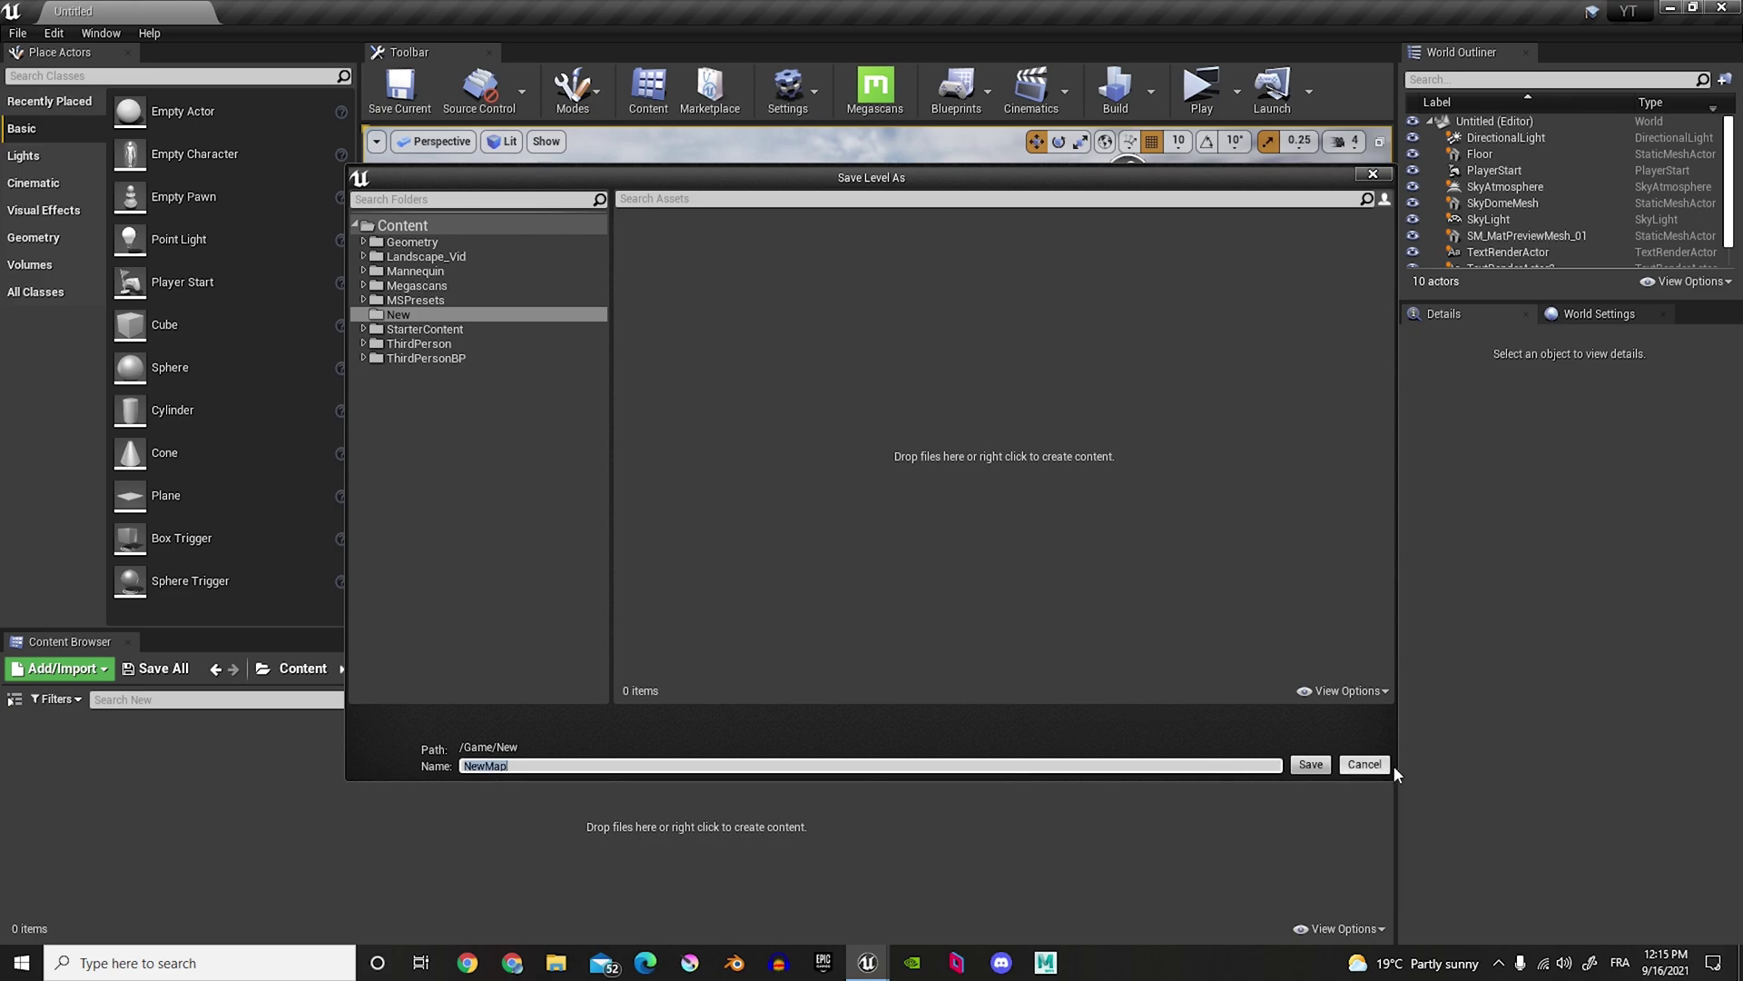
click(1310, 765)
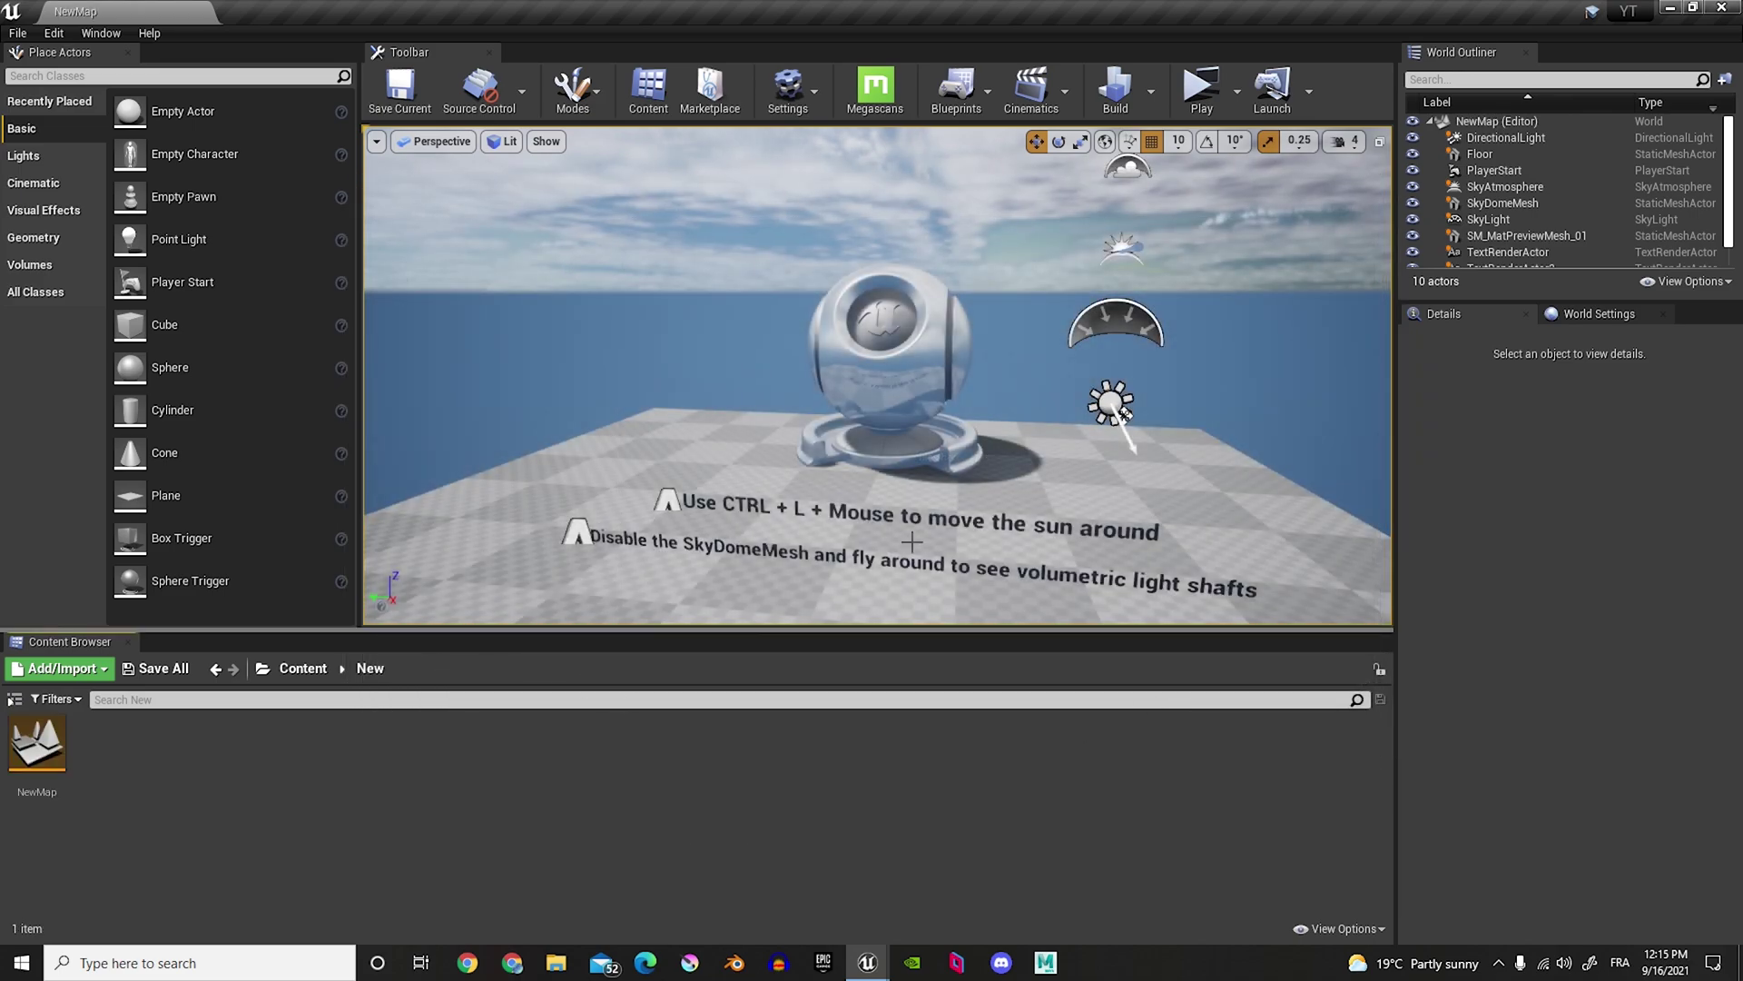
Step: Delete the material preview mesh, the instruction texts and the floor from the level
right_drag(1035, 447, 1073, 427)
click(849, 390)
key(Delete)
click(650, 550)
key(Delete)
click(655, 546)
key(Delete)
click(561, 590)
key(Delete)
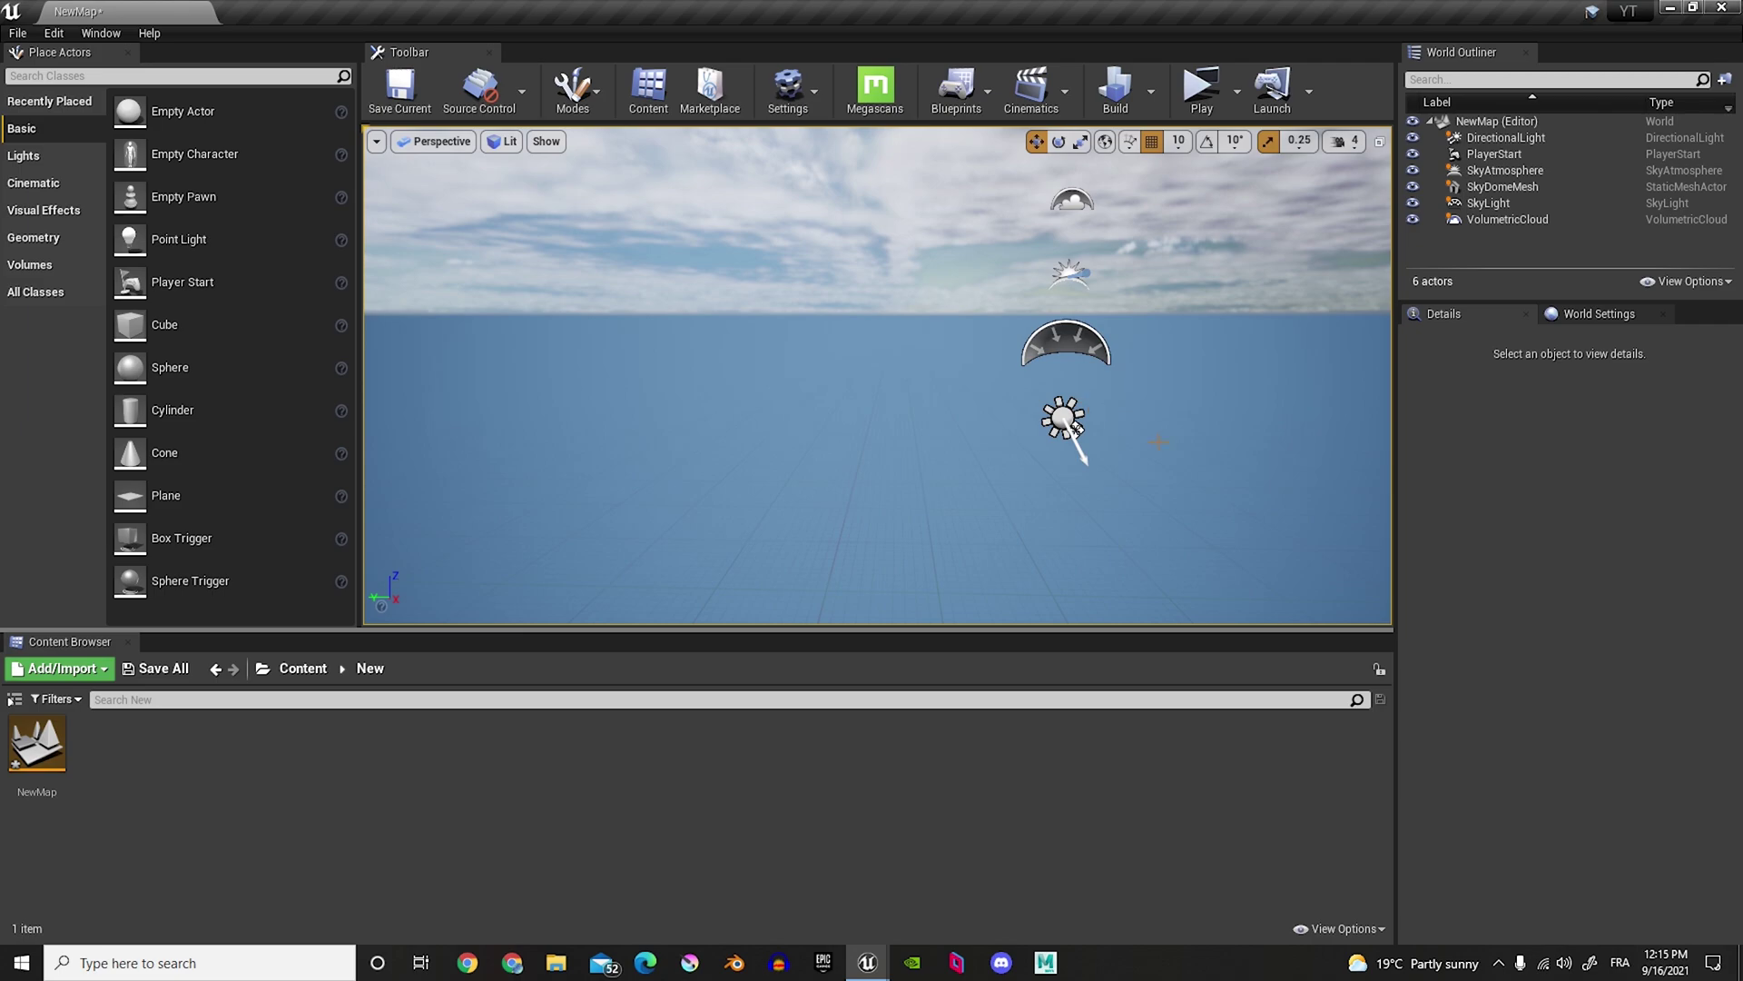
Step: Select all remaining actors, from DirectionalLight to VolumetricCloud, and raise them together along the Z axis
key(s)
right_drag(1163, 444, 1240, 444)
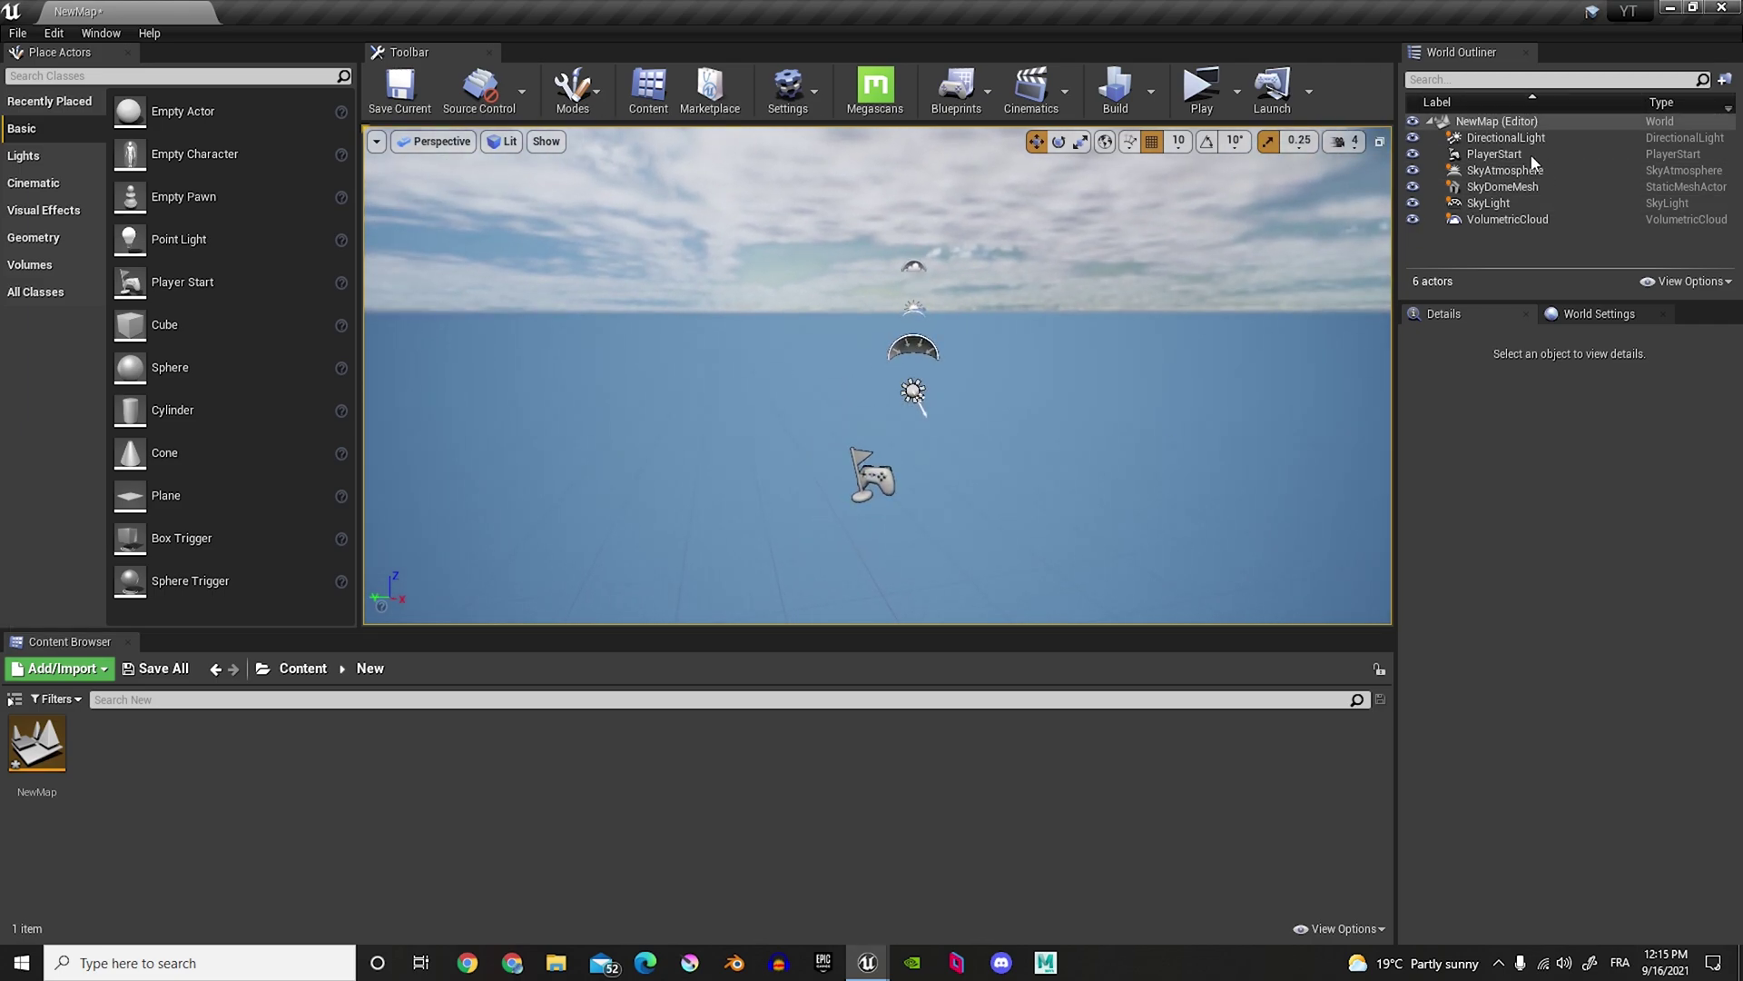
click(1498, 138)
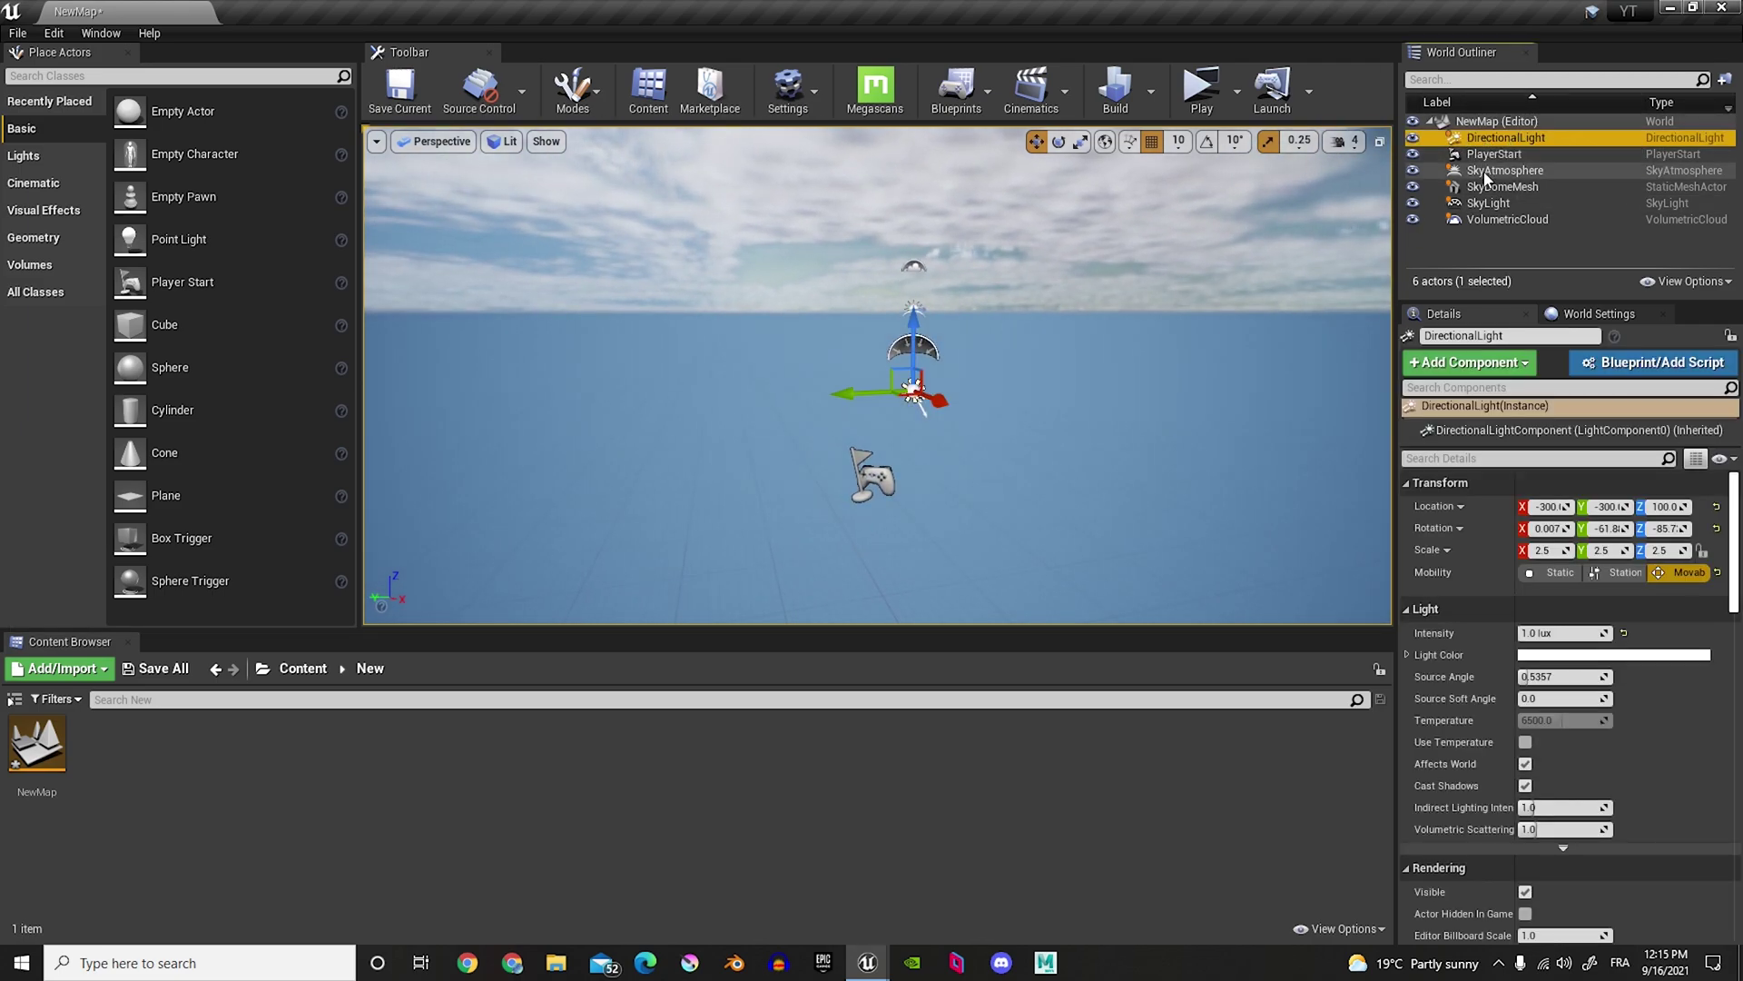
shift+click(1494, 220)
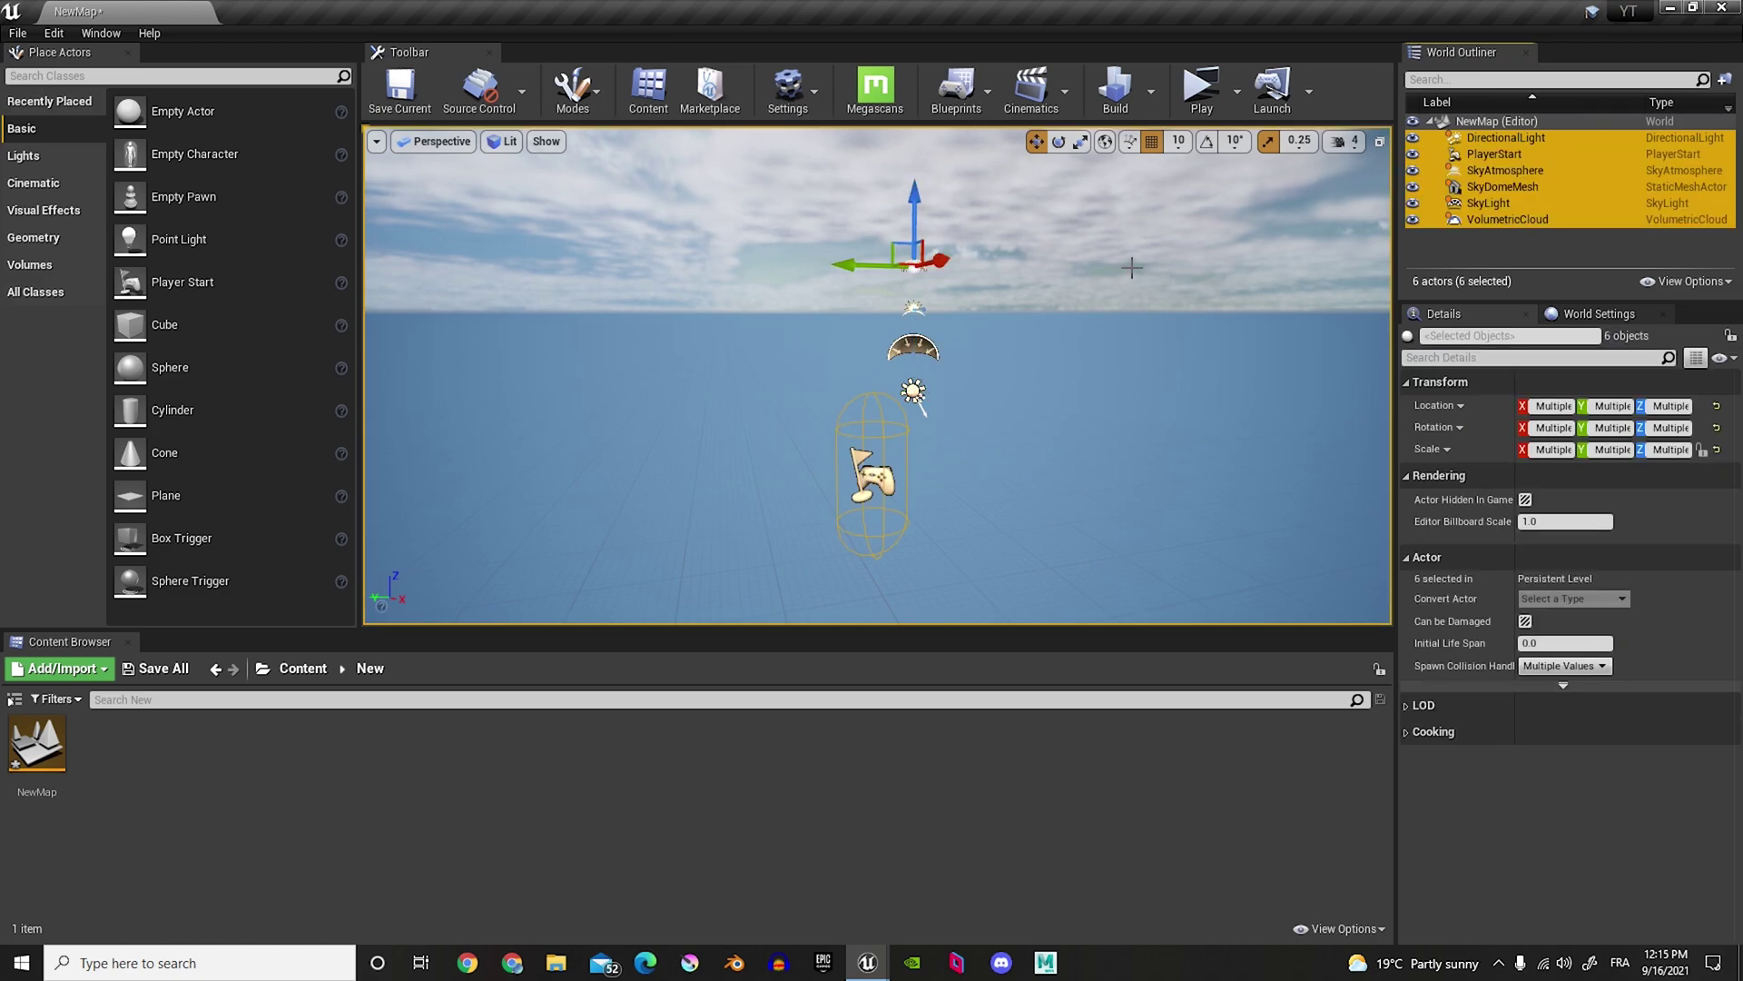
drag(915, 210, 914, 36)
Step: Delete the PlayerStart actor and save the current level
right_drag(785, 440, 784, 512)
key(e)
click(873, 442)
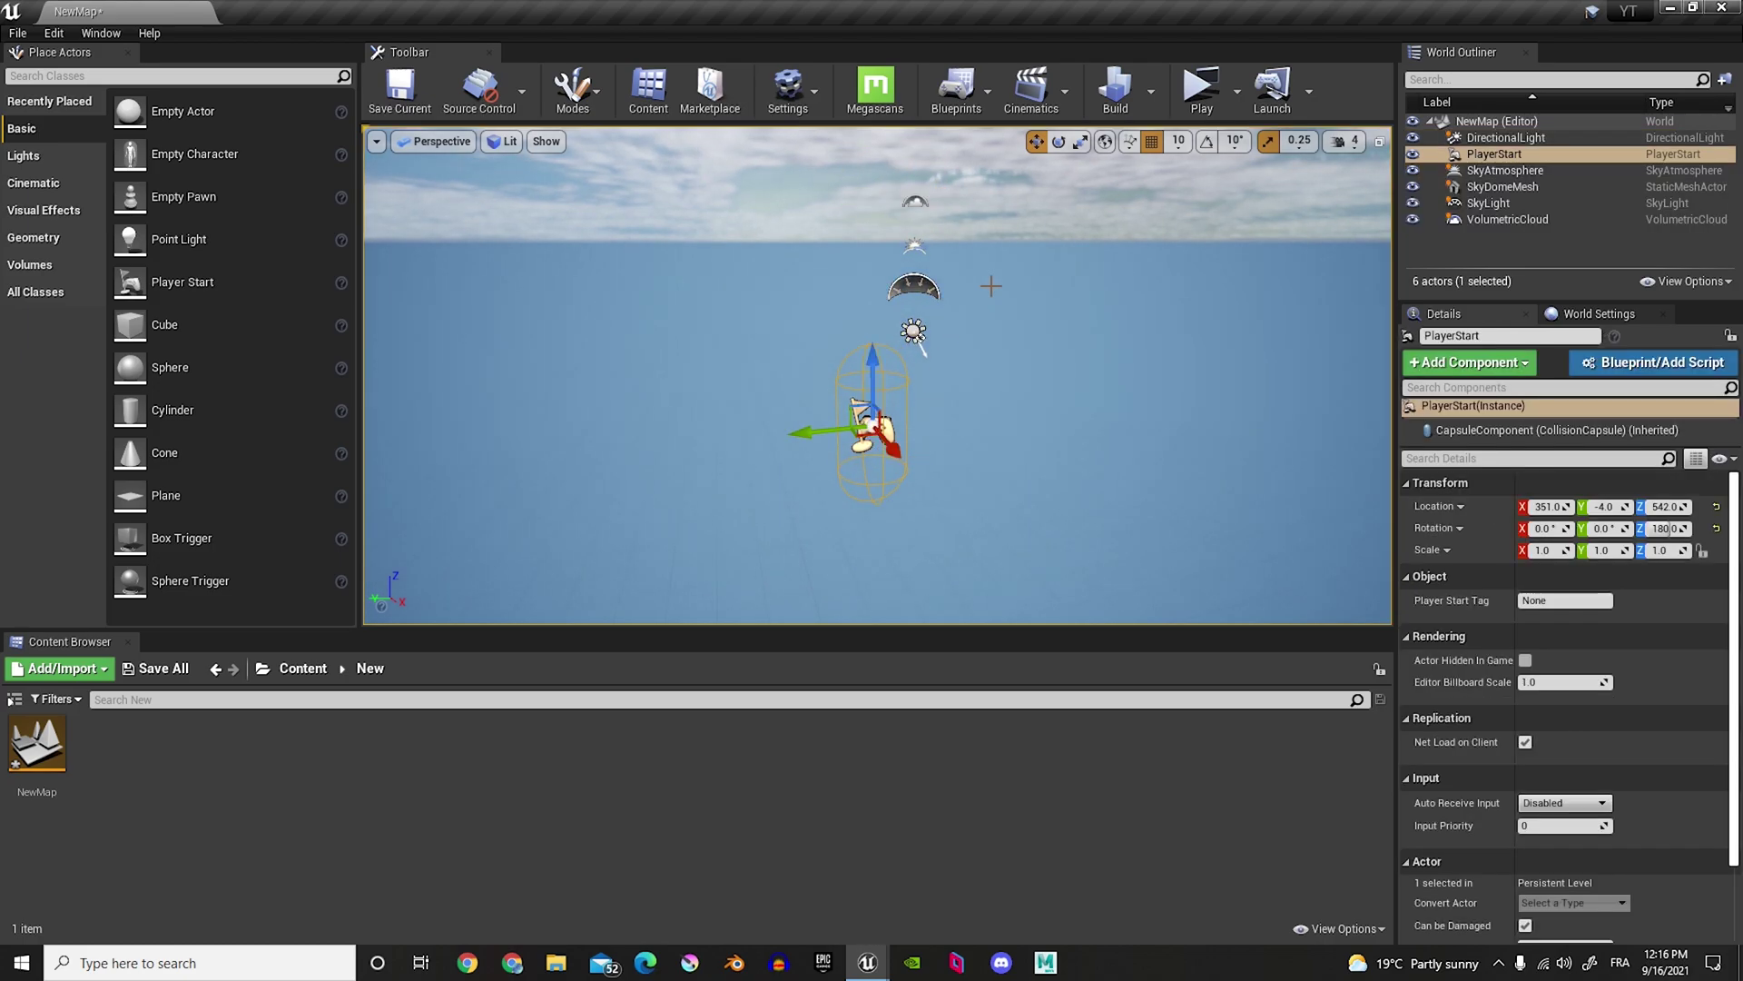
click(1196, 86)
key(Escape)
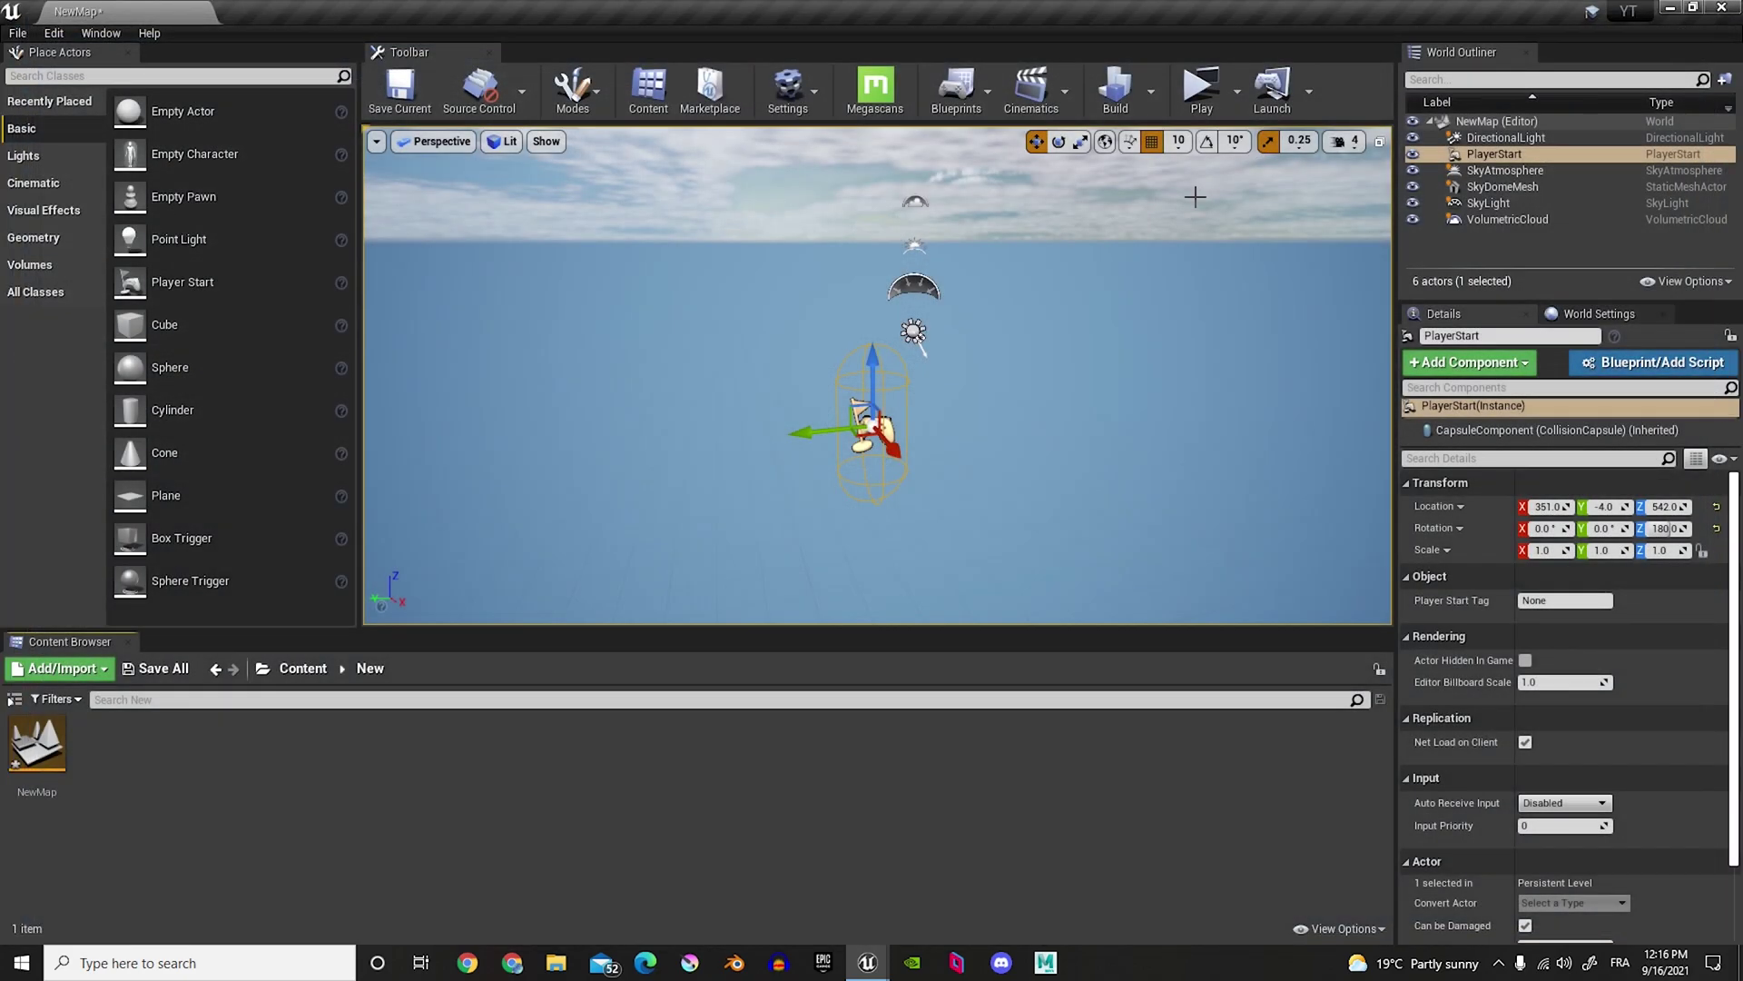
key(Delete)
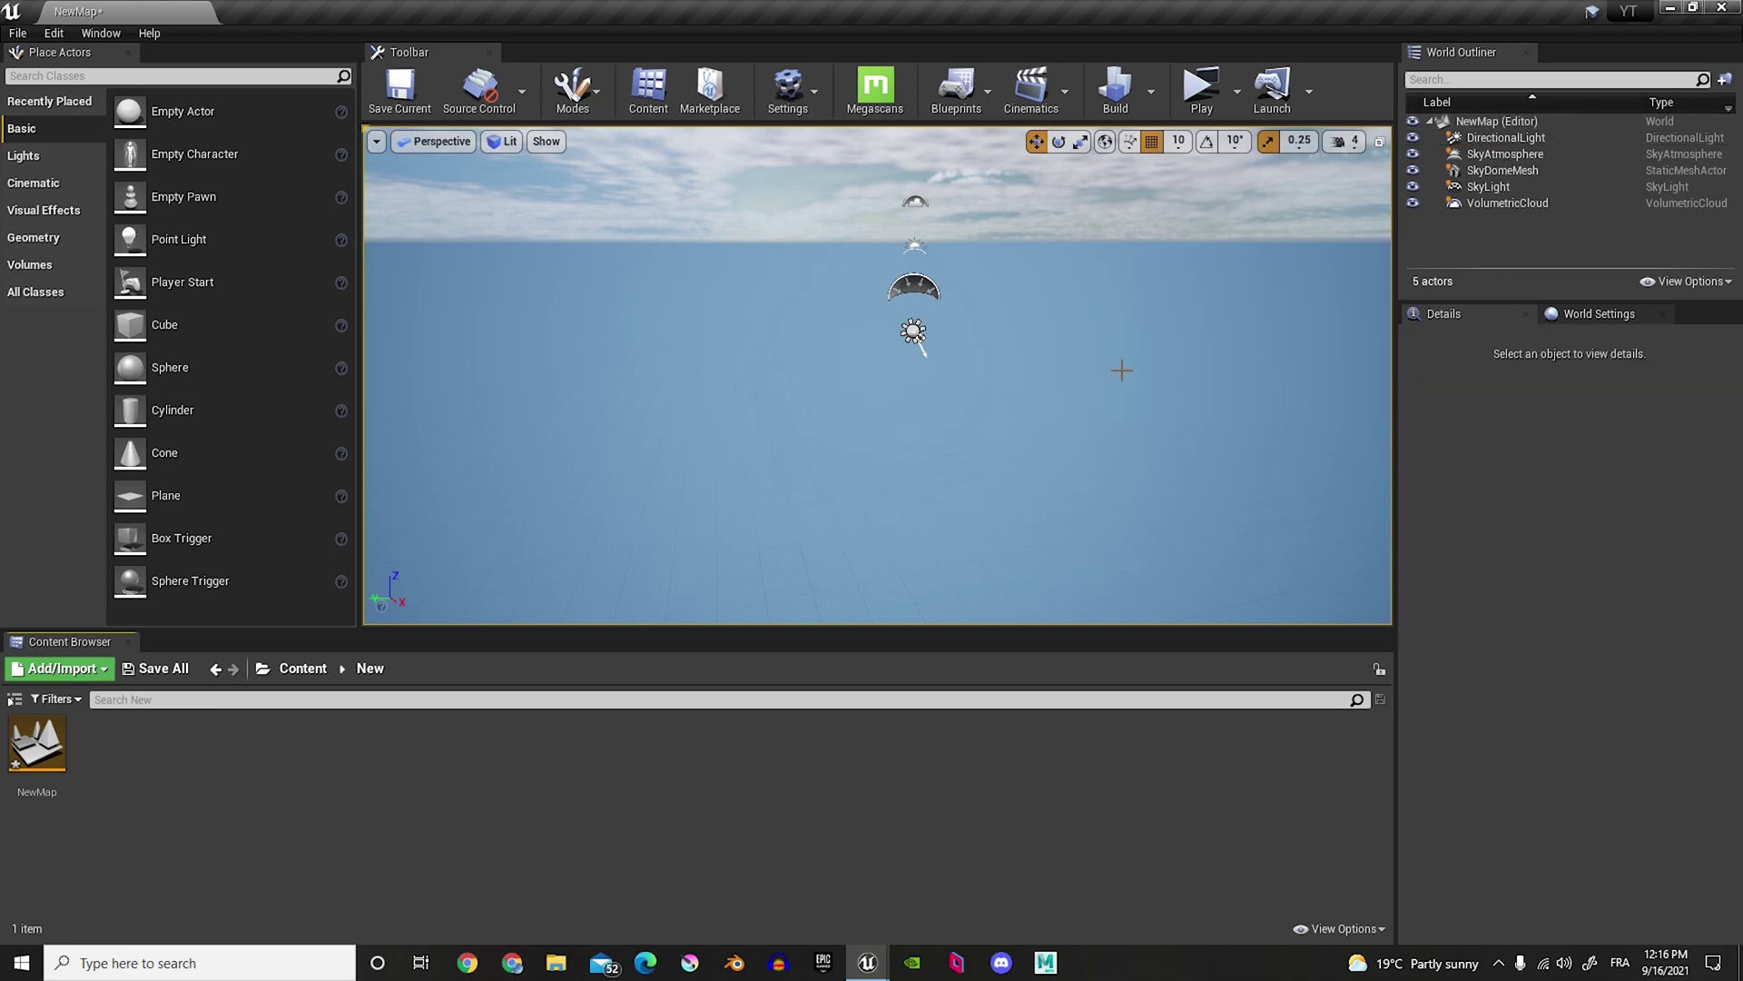
right_drag(1122, 368, 1158, 390)
key(w)
click(386, 100)
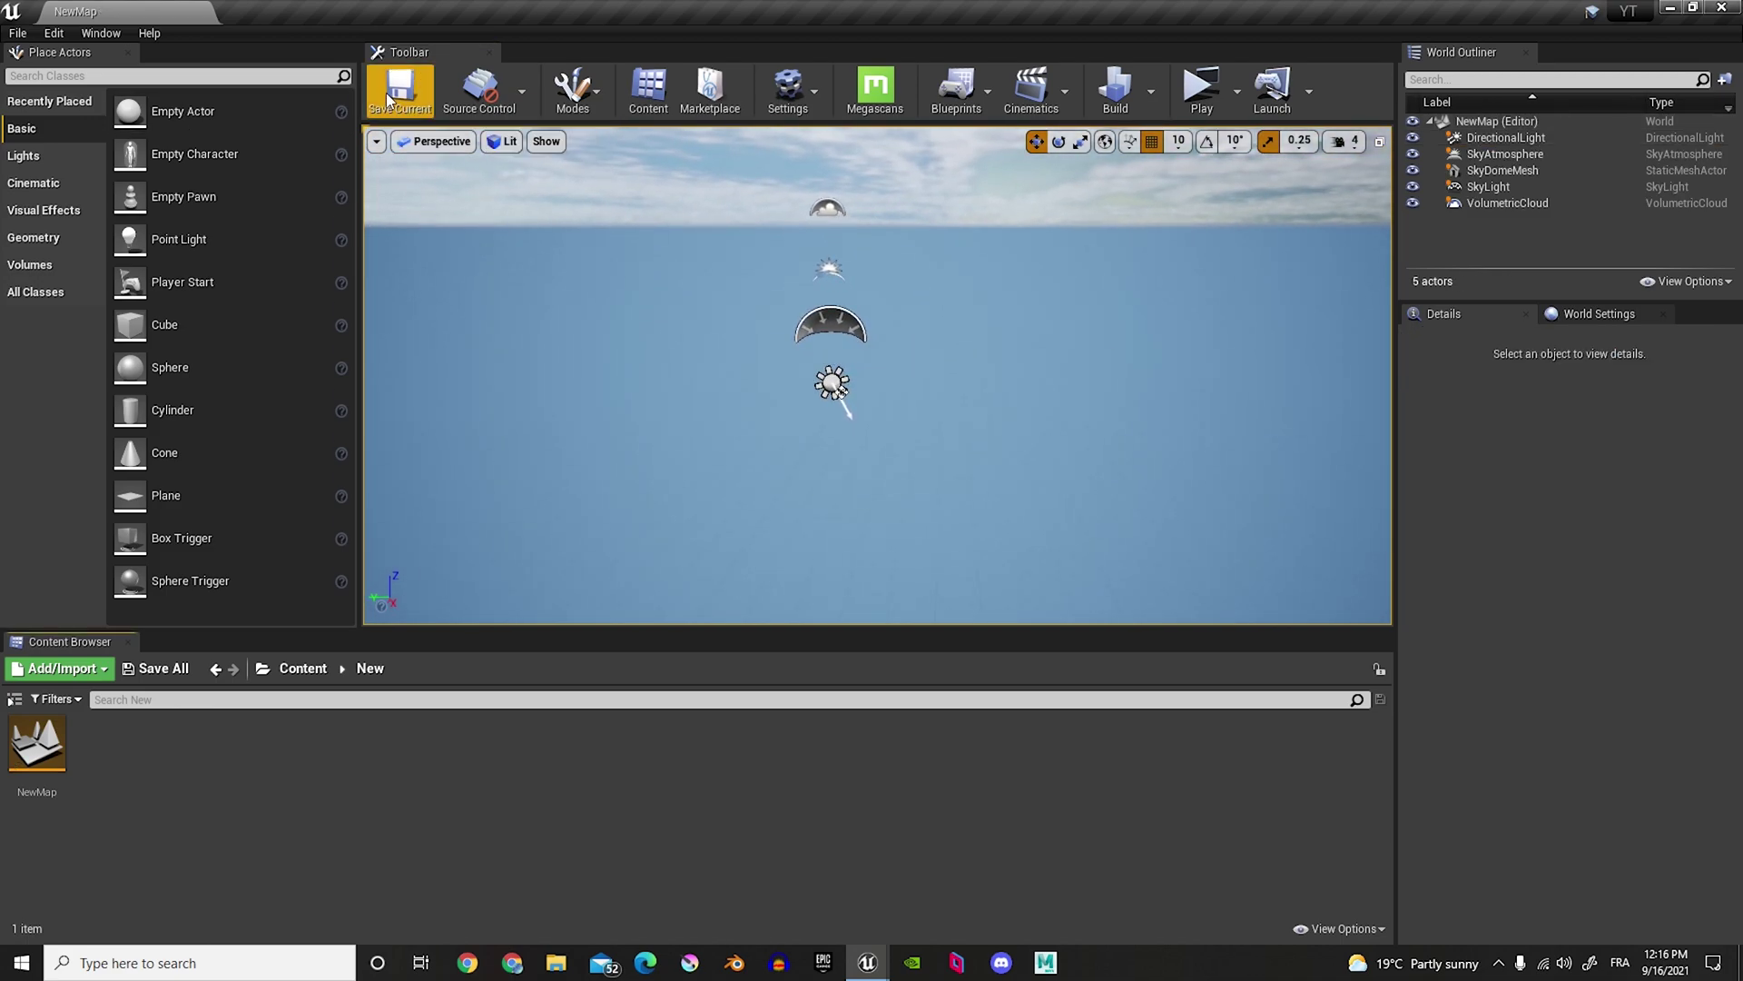
Step: Switch to Landscape mode and size the new landscape to fill the world
click(576, 105)
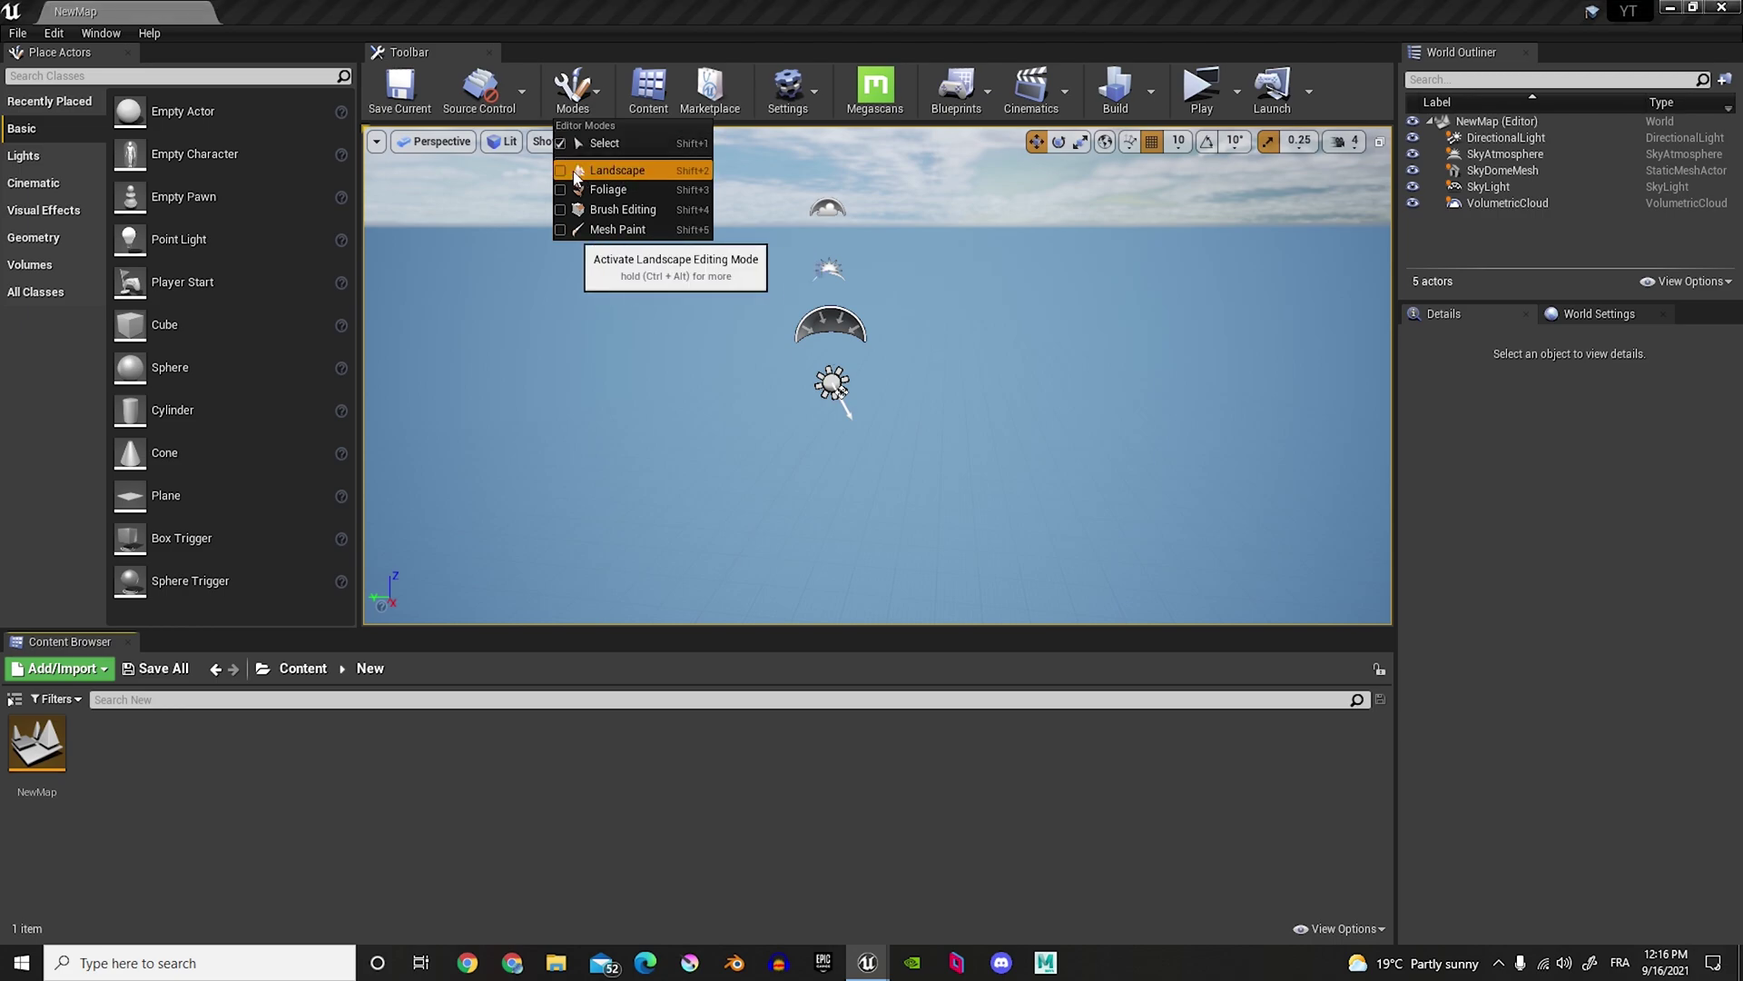
click(621, 170)
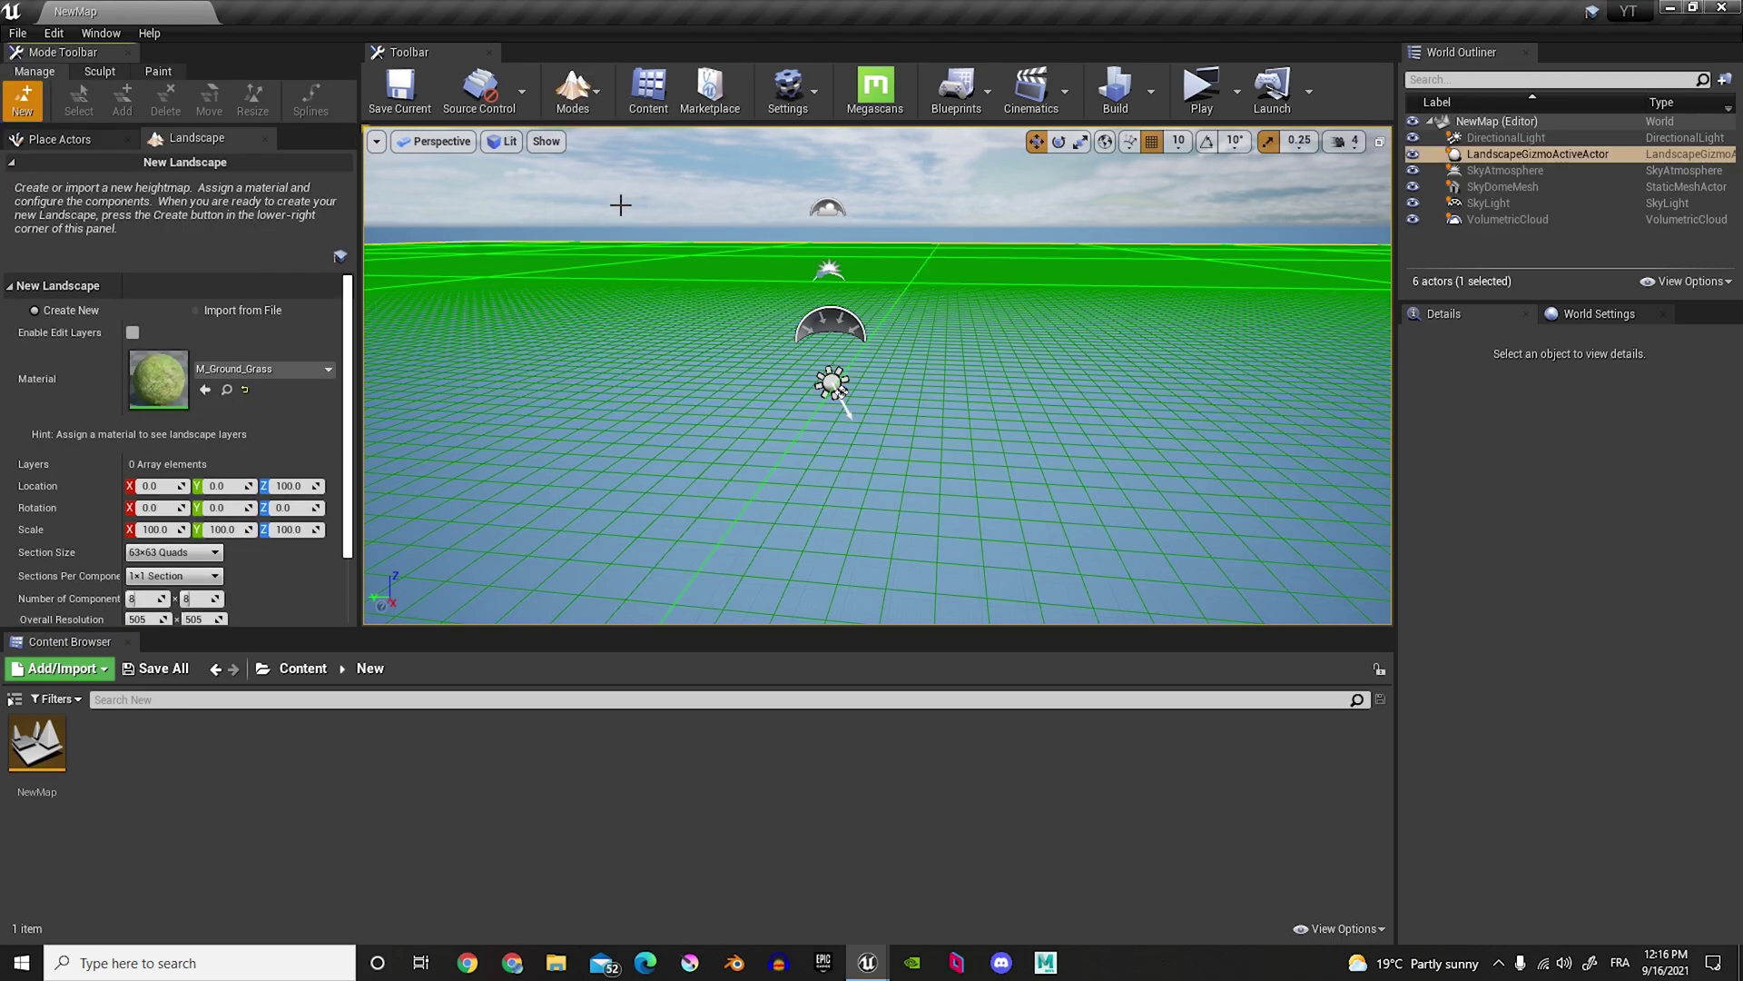
click(574, 89)
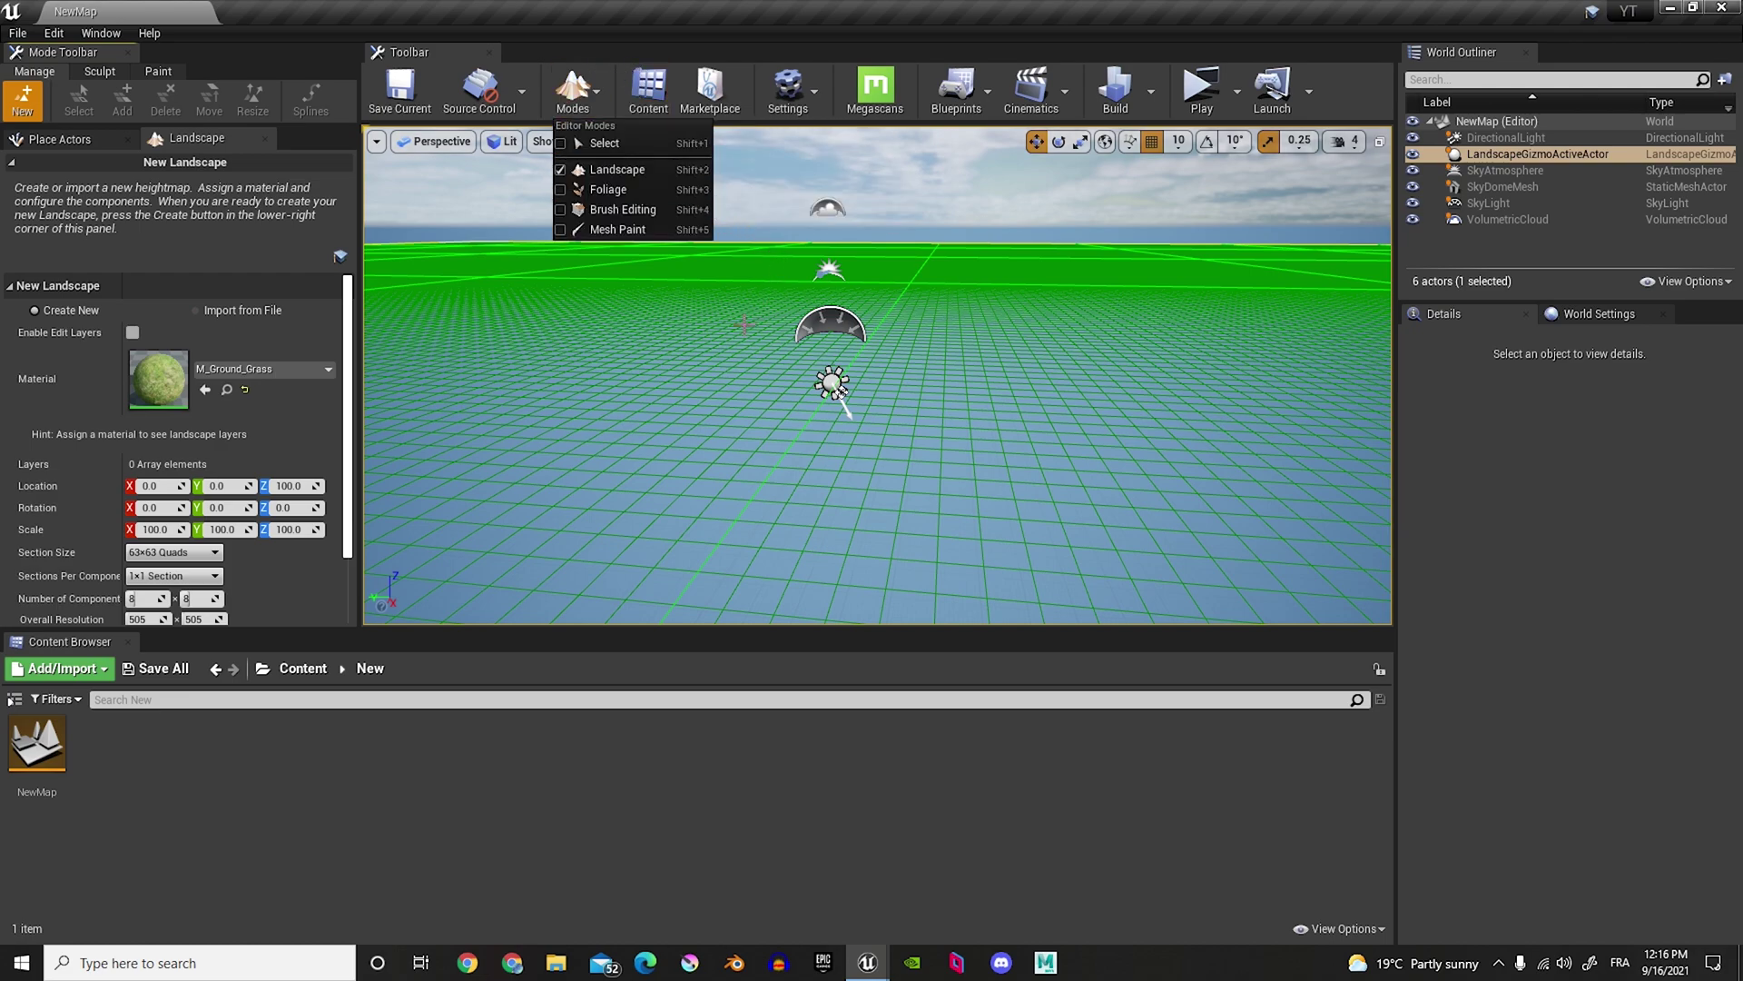
click(841, 391)
right_drag(978, 418, 1044, 417)
right_drag(895, 323, 881, 313)
scroll(270, 563, down, 2)
click(49, 611)
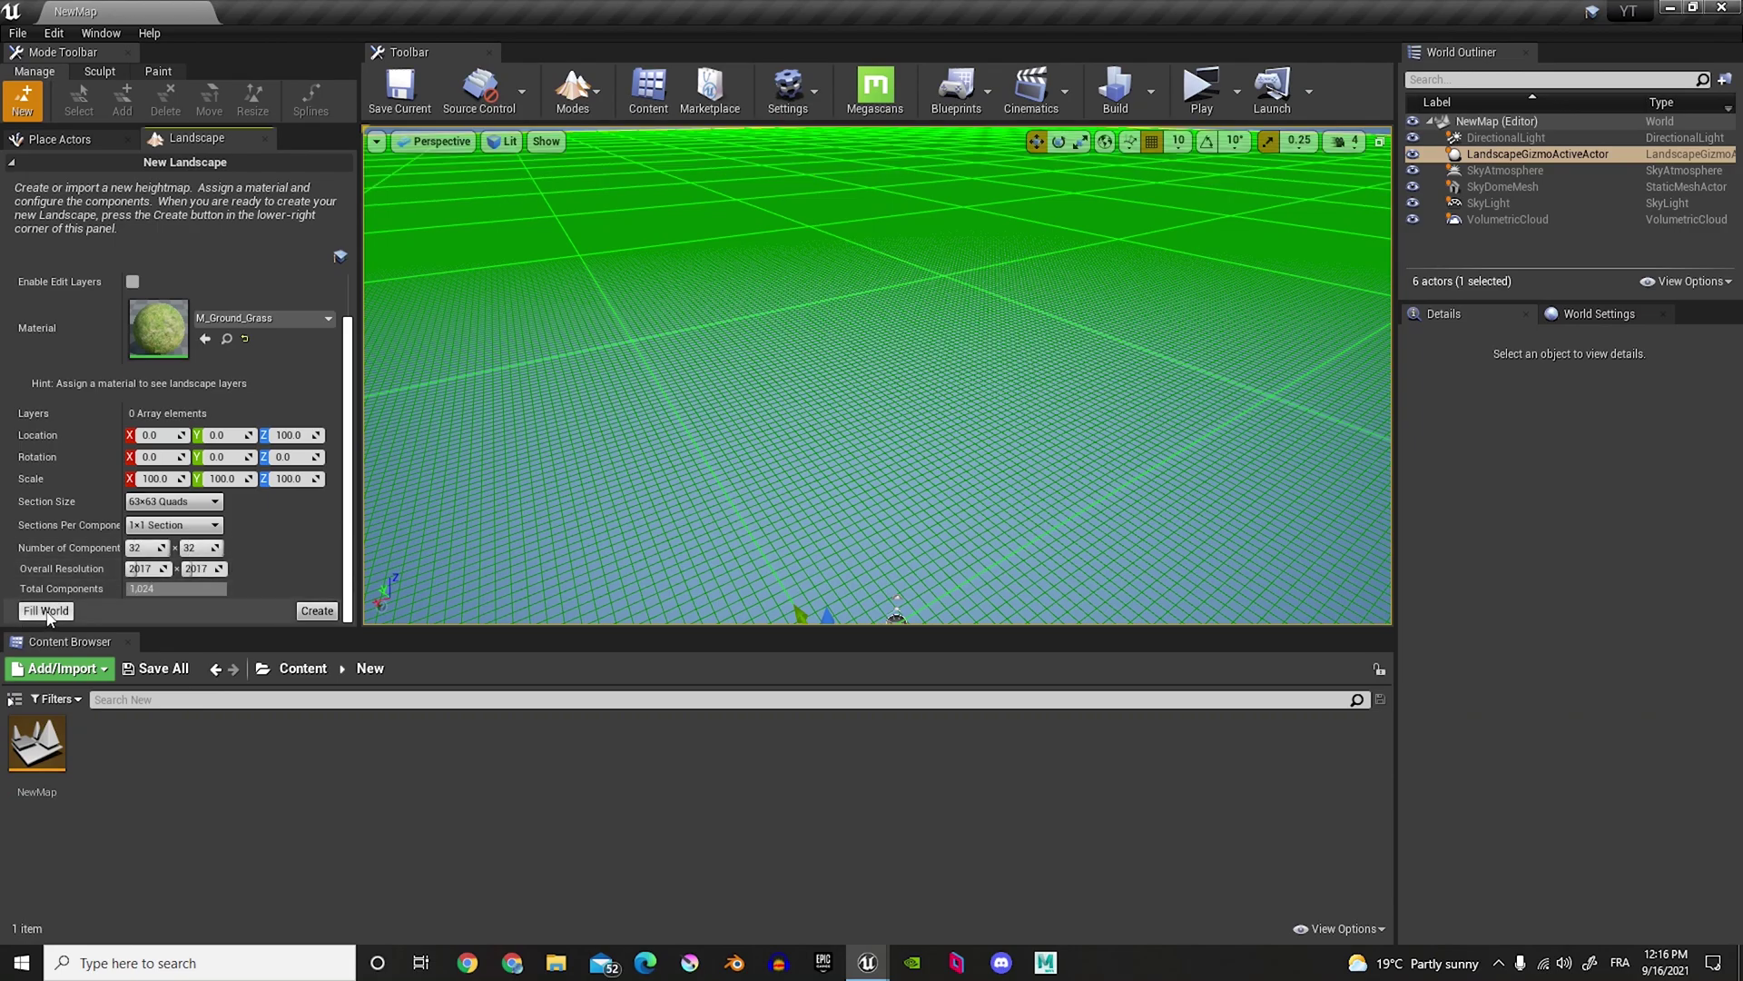
Step: Search the materials for grass and assign MI_Grass_01 to the new landscape
right_drag(729, 423, 1117, 323)
mouse_move(871, 327)
right_down()
mouse_move(871, 399)
mouse_move(889, 335)
right_up()
key(s)
click(227, 320)
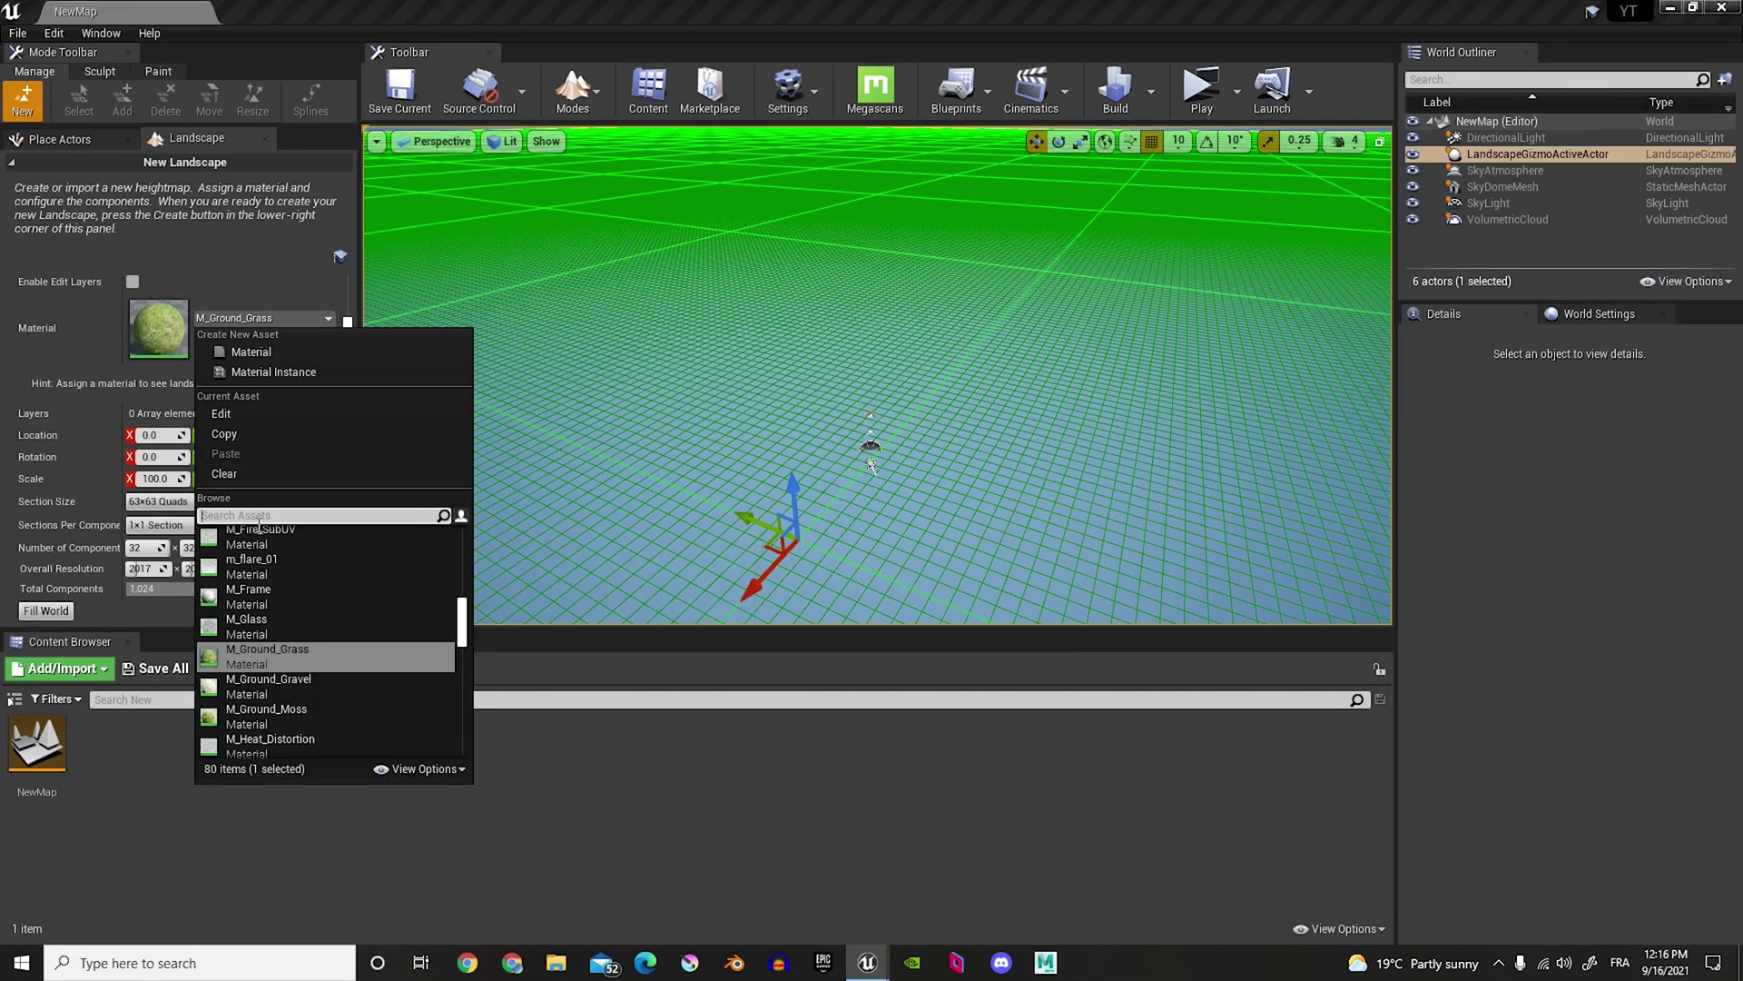
text(grass)
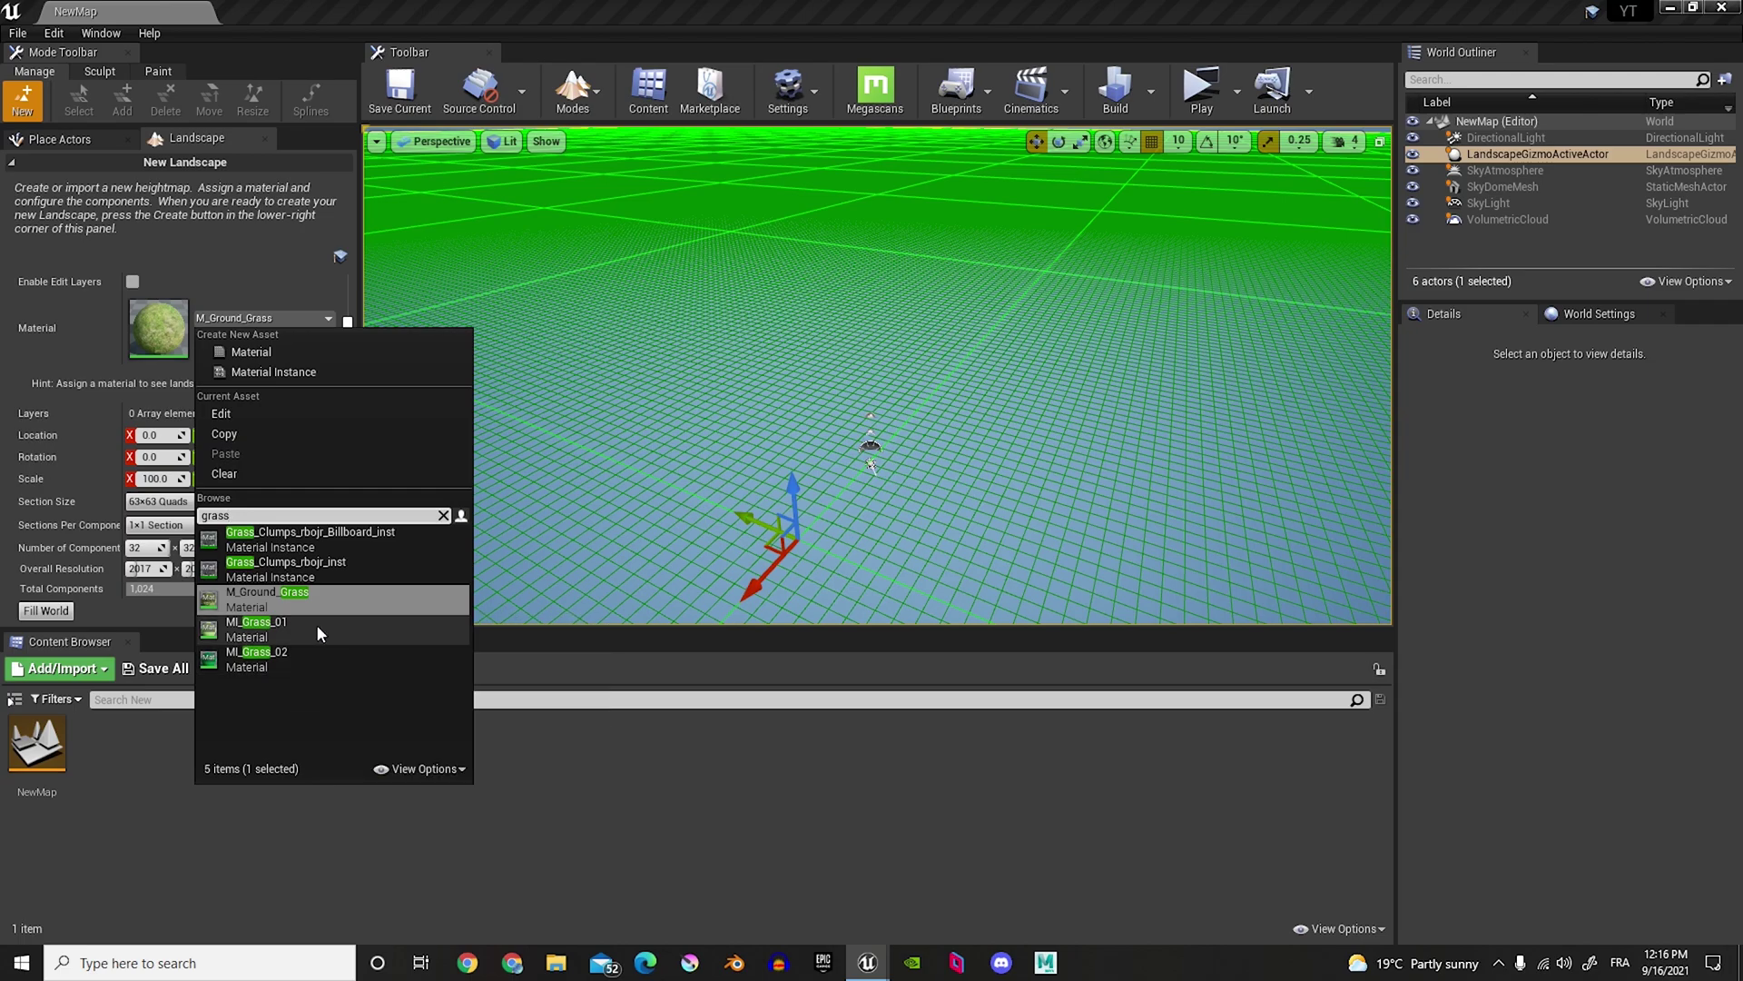
click(264, 639)
Step: Set the new landscape's material to M_Ground_Grass and create the landscape
click(263, 318)
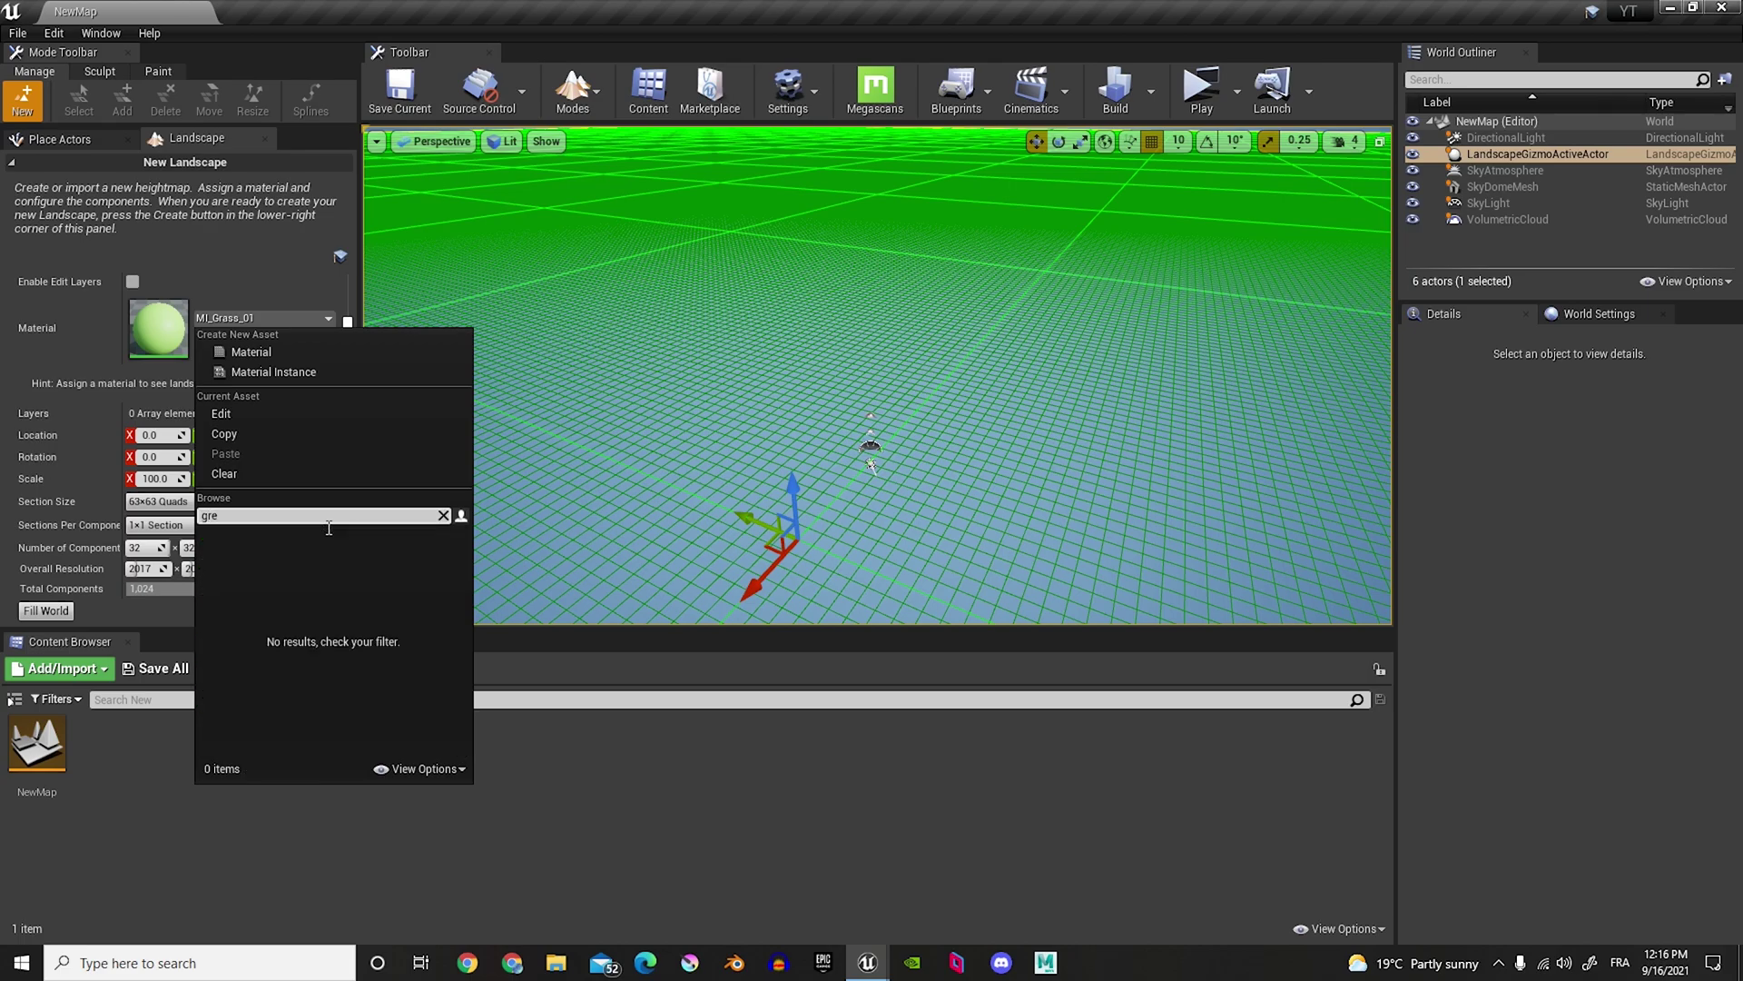
click(350, 596)
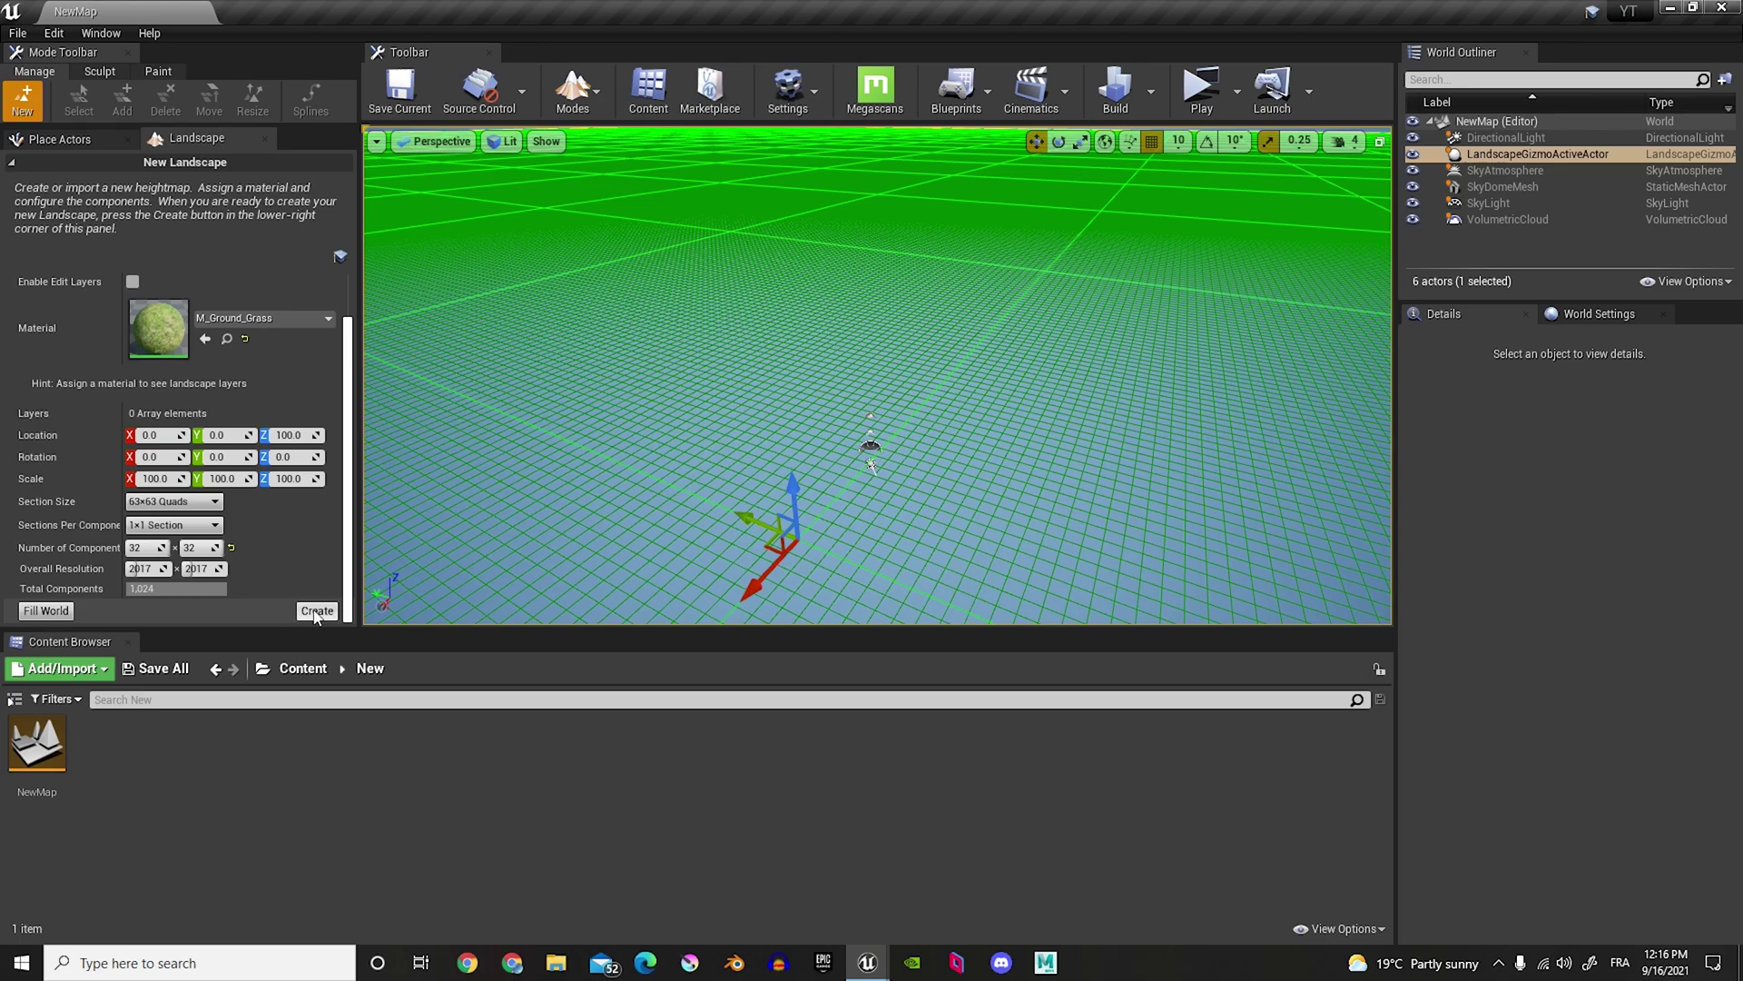
click(316, 612)
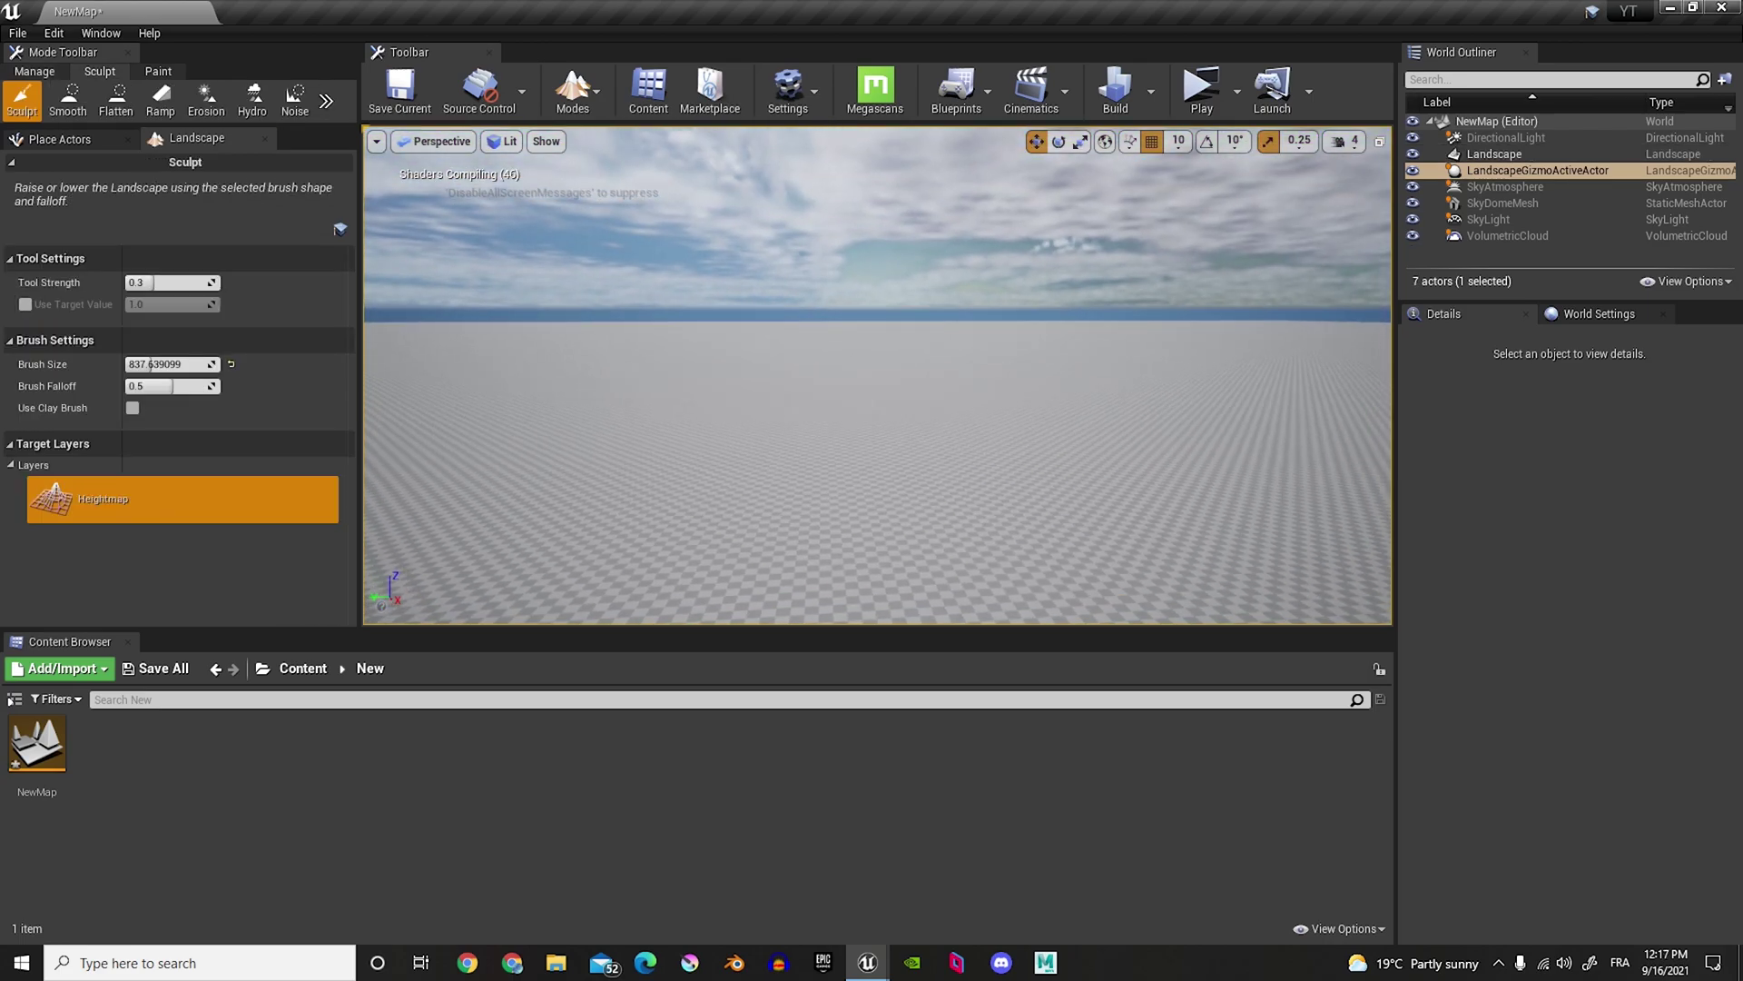
Step: Create a material function named Grass in the New folder
right_drag(875, 374, 381, 400)
key(e)
right_drag(875, 432, 875, 432)
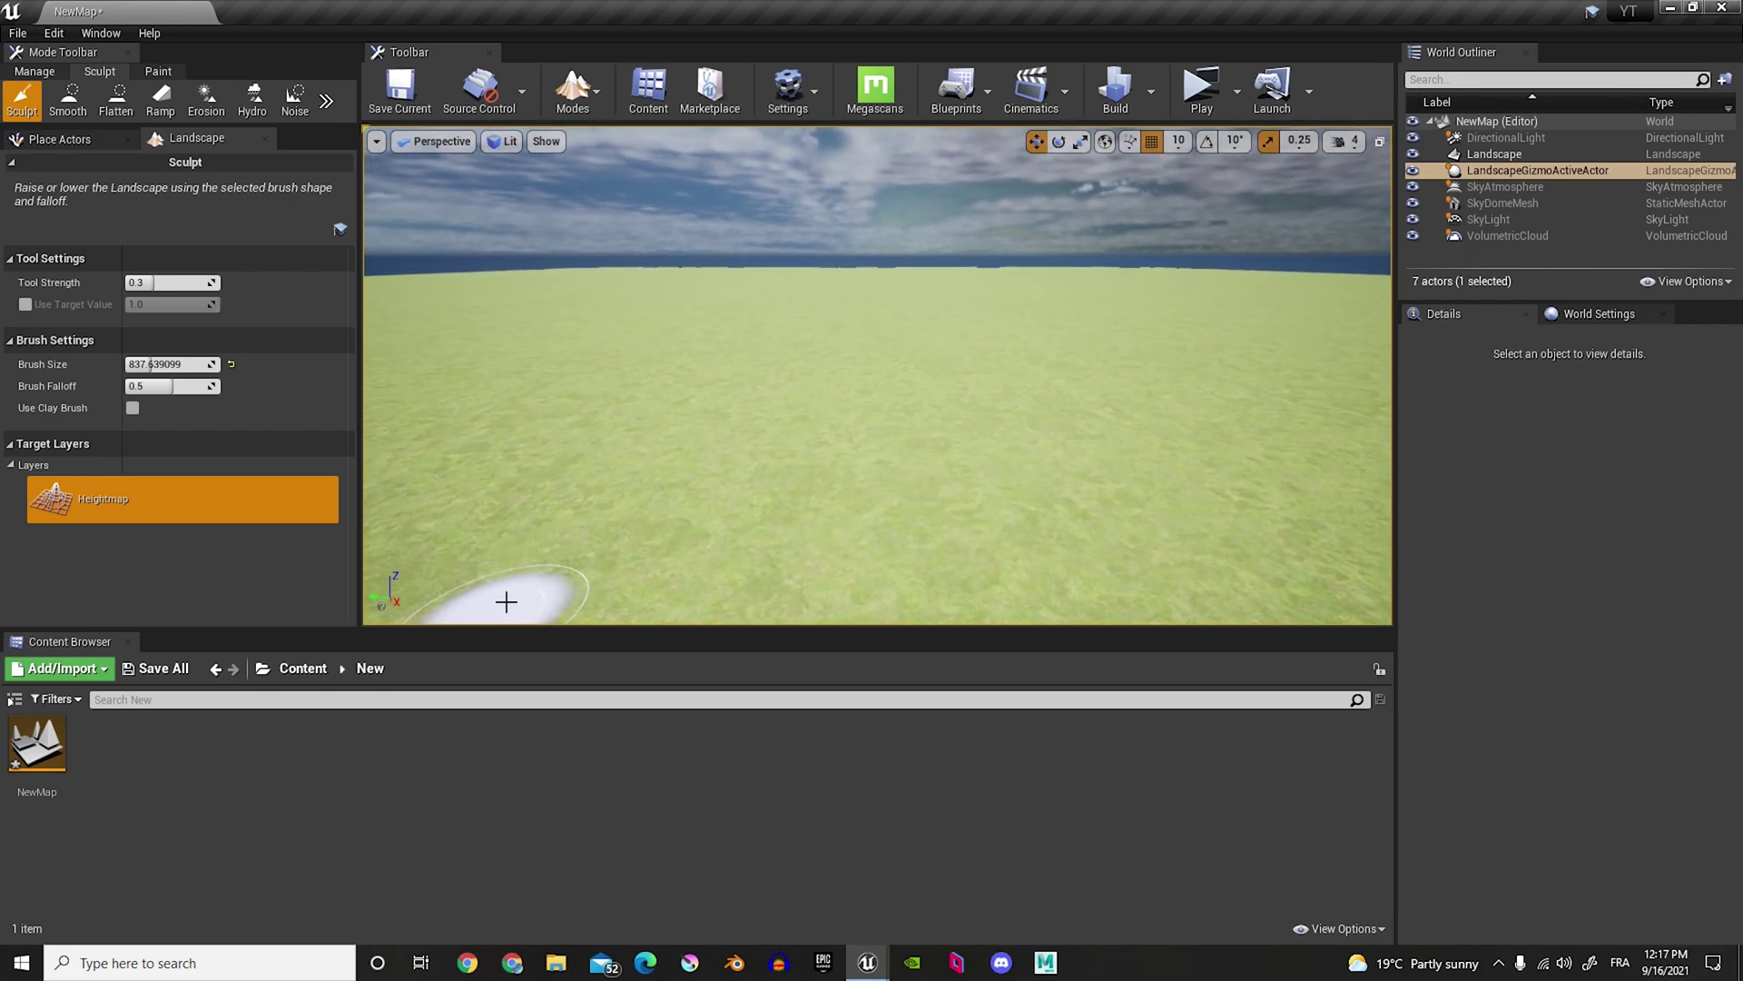
right_click(317, 749)
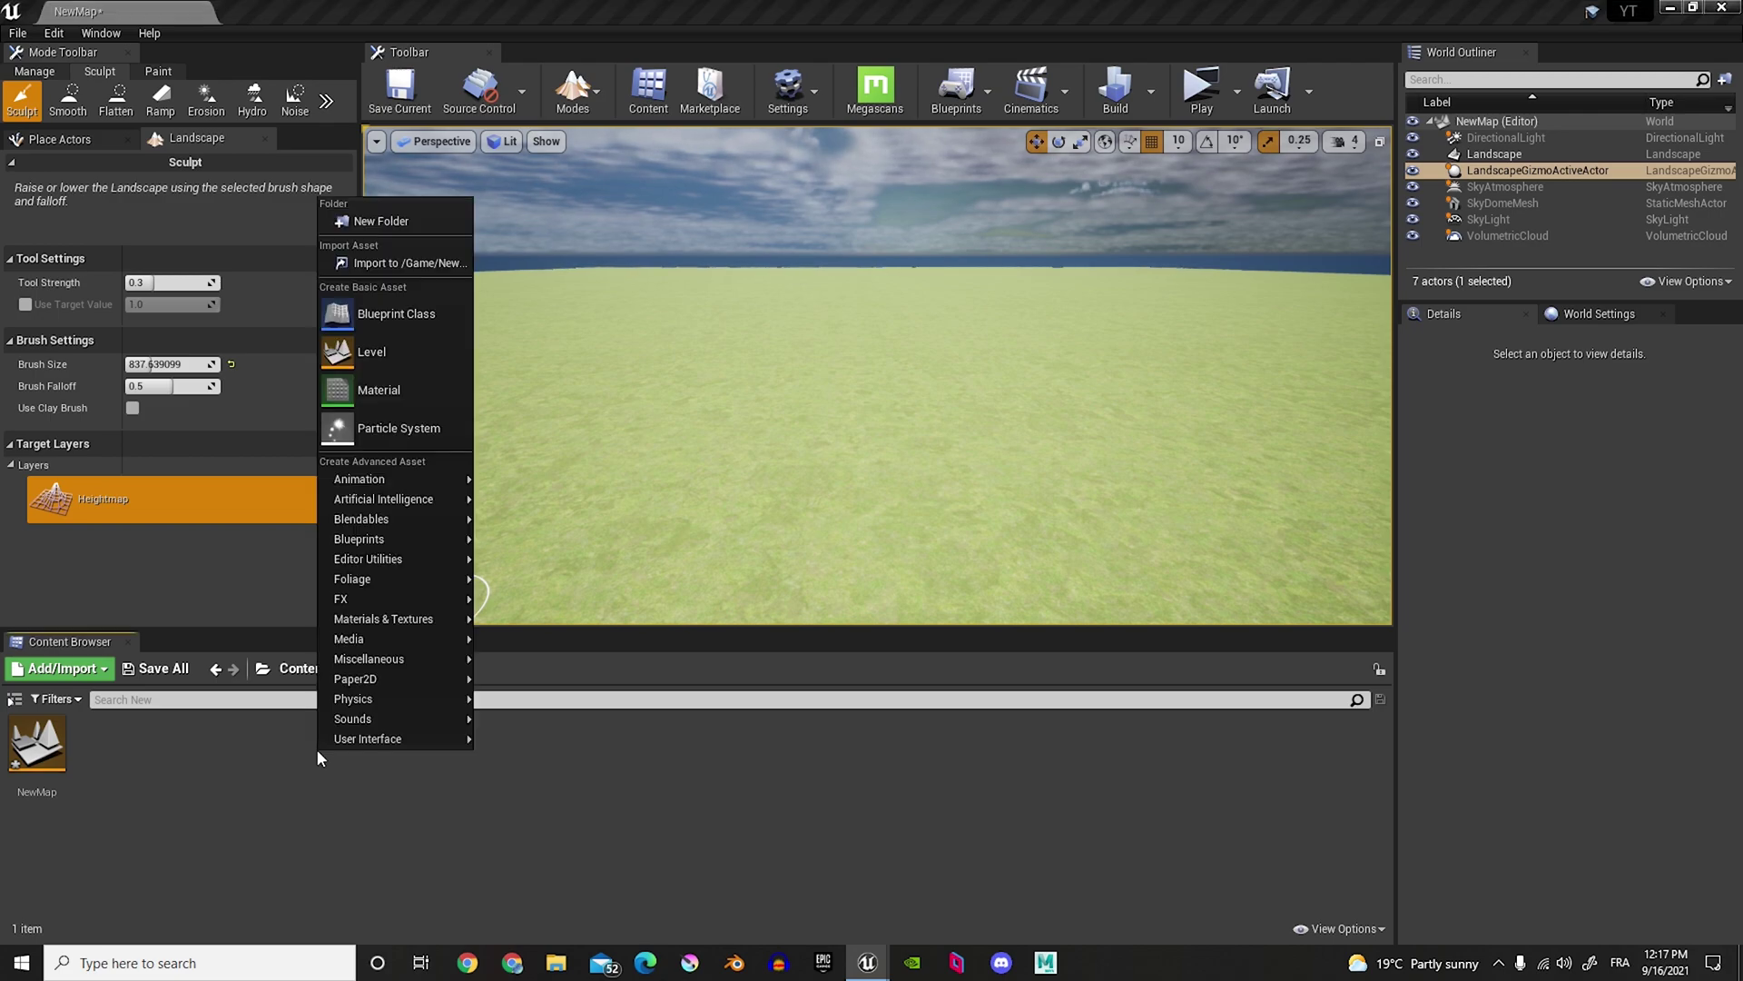
mouse_move(319, 746)
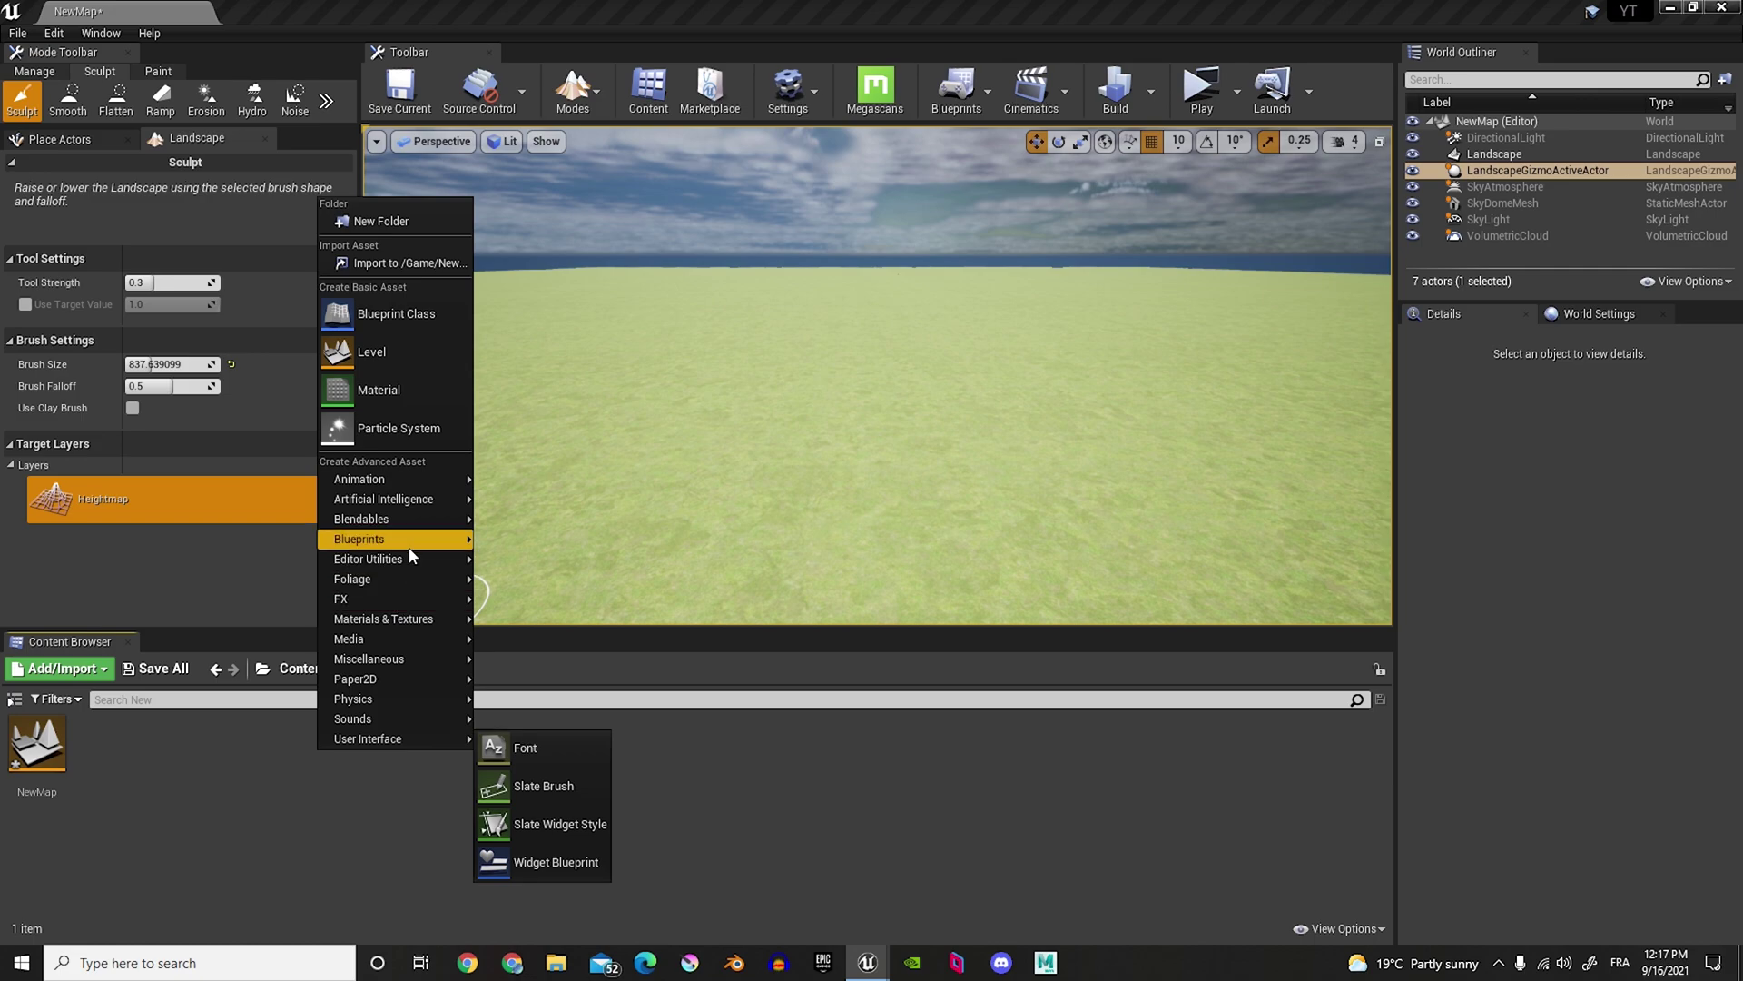
mouse_move(431, 625)
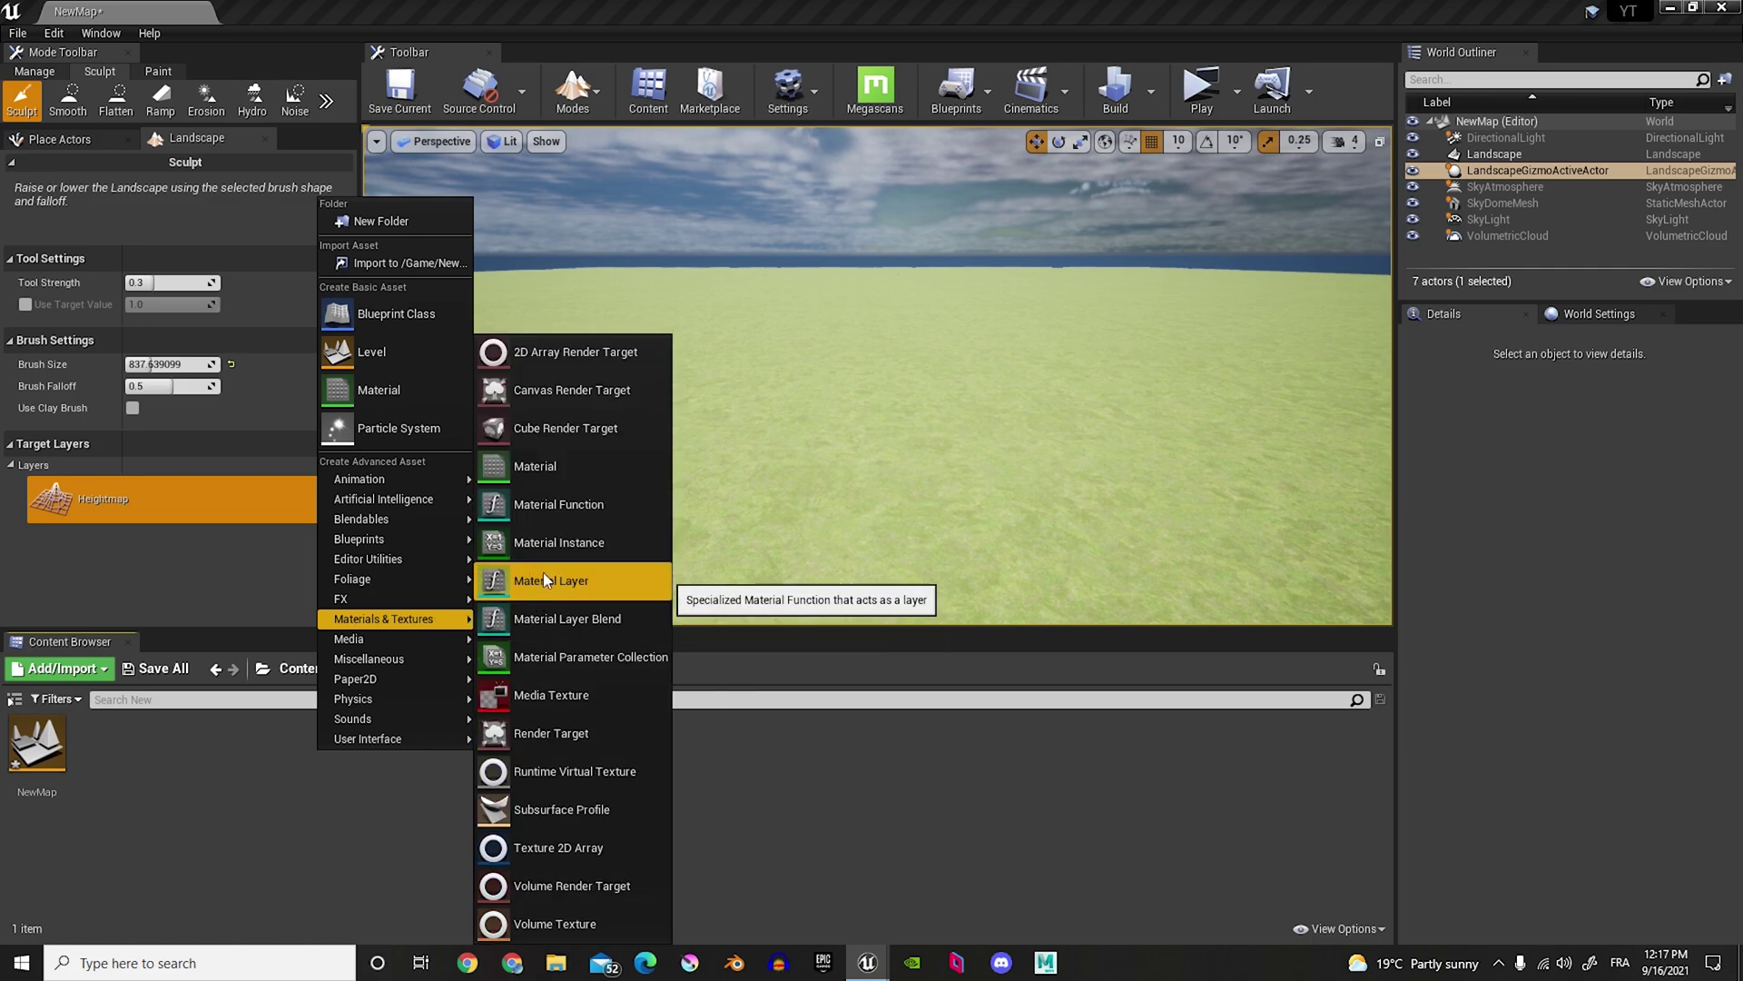
click(551, 504)
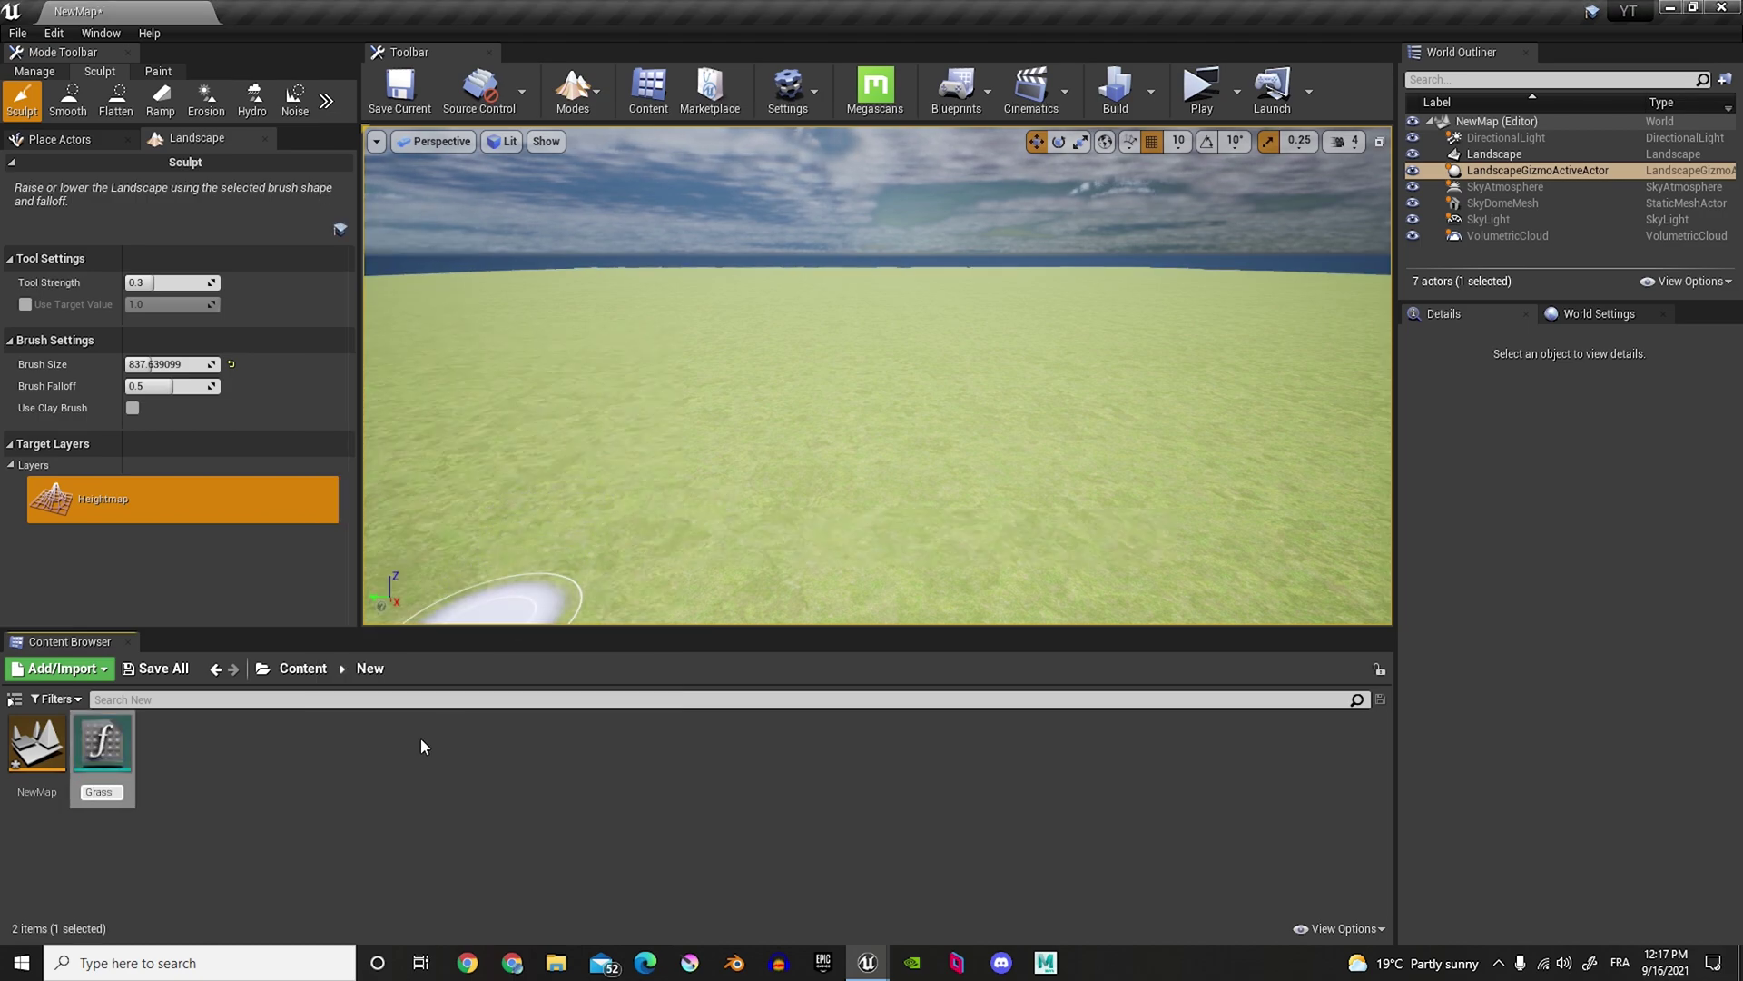
text(Grass)
key(Return)
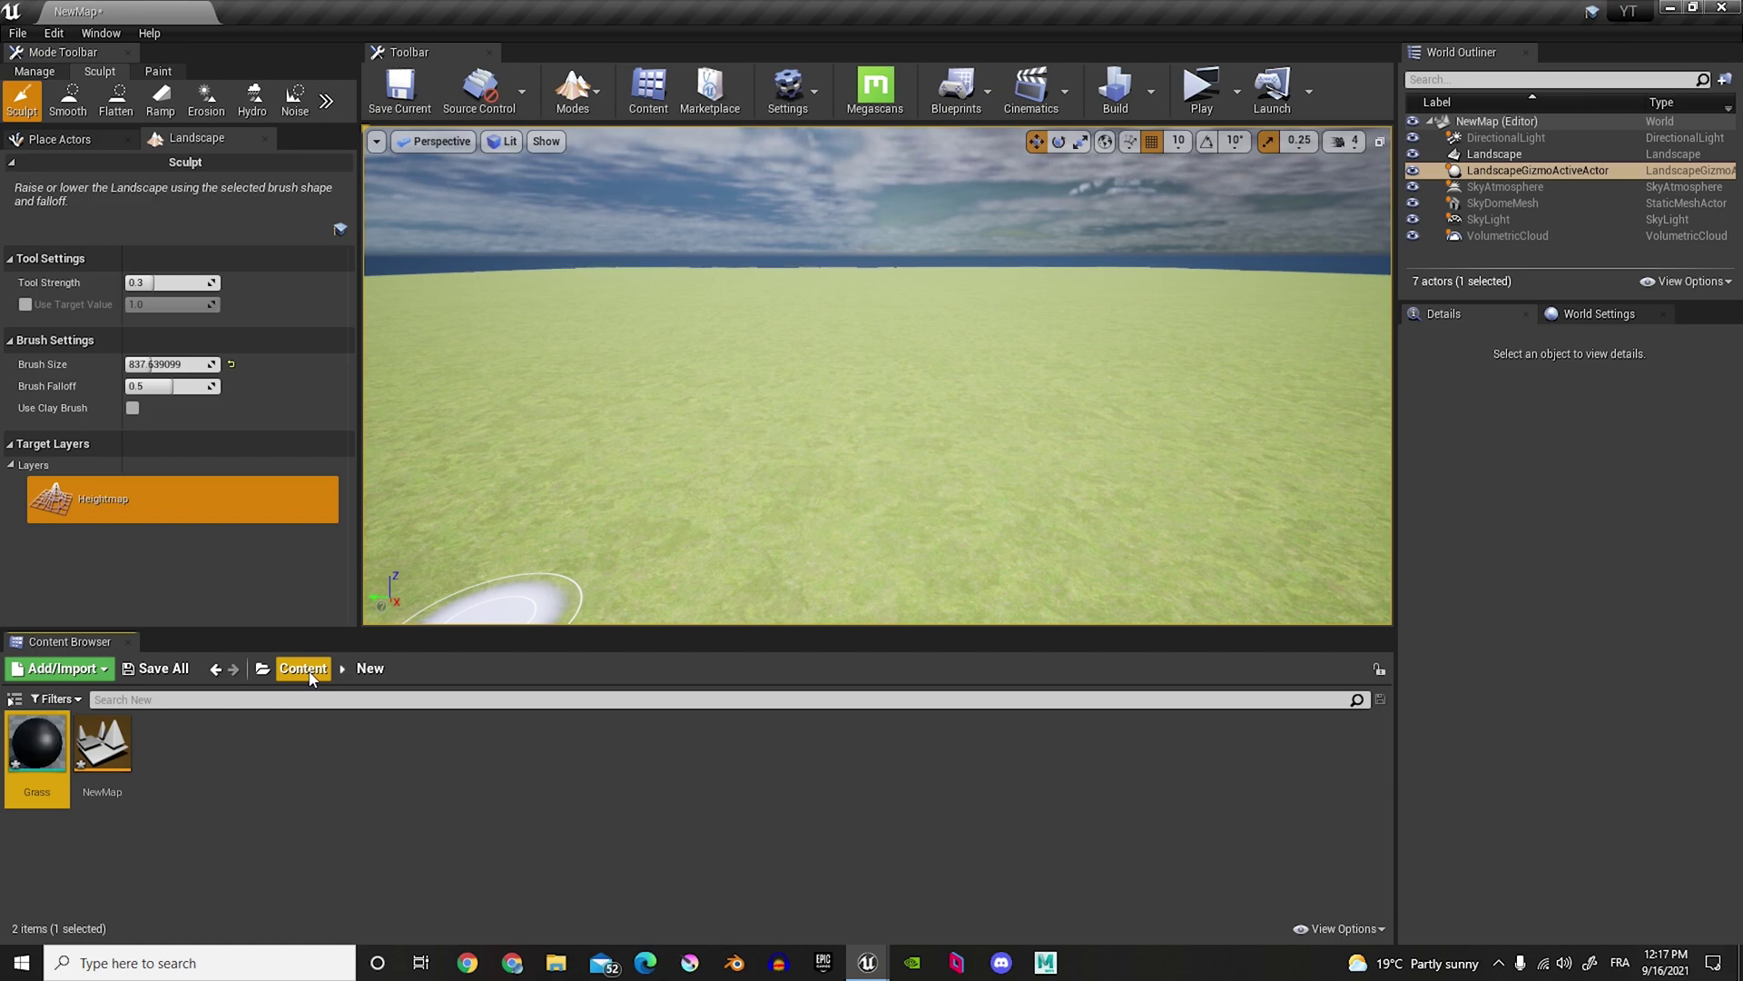
Step: Return to Select mode and select the grass landscape in the level
click(576, 89)
click(602, 147)
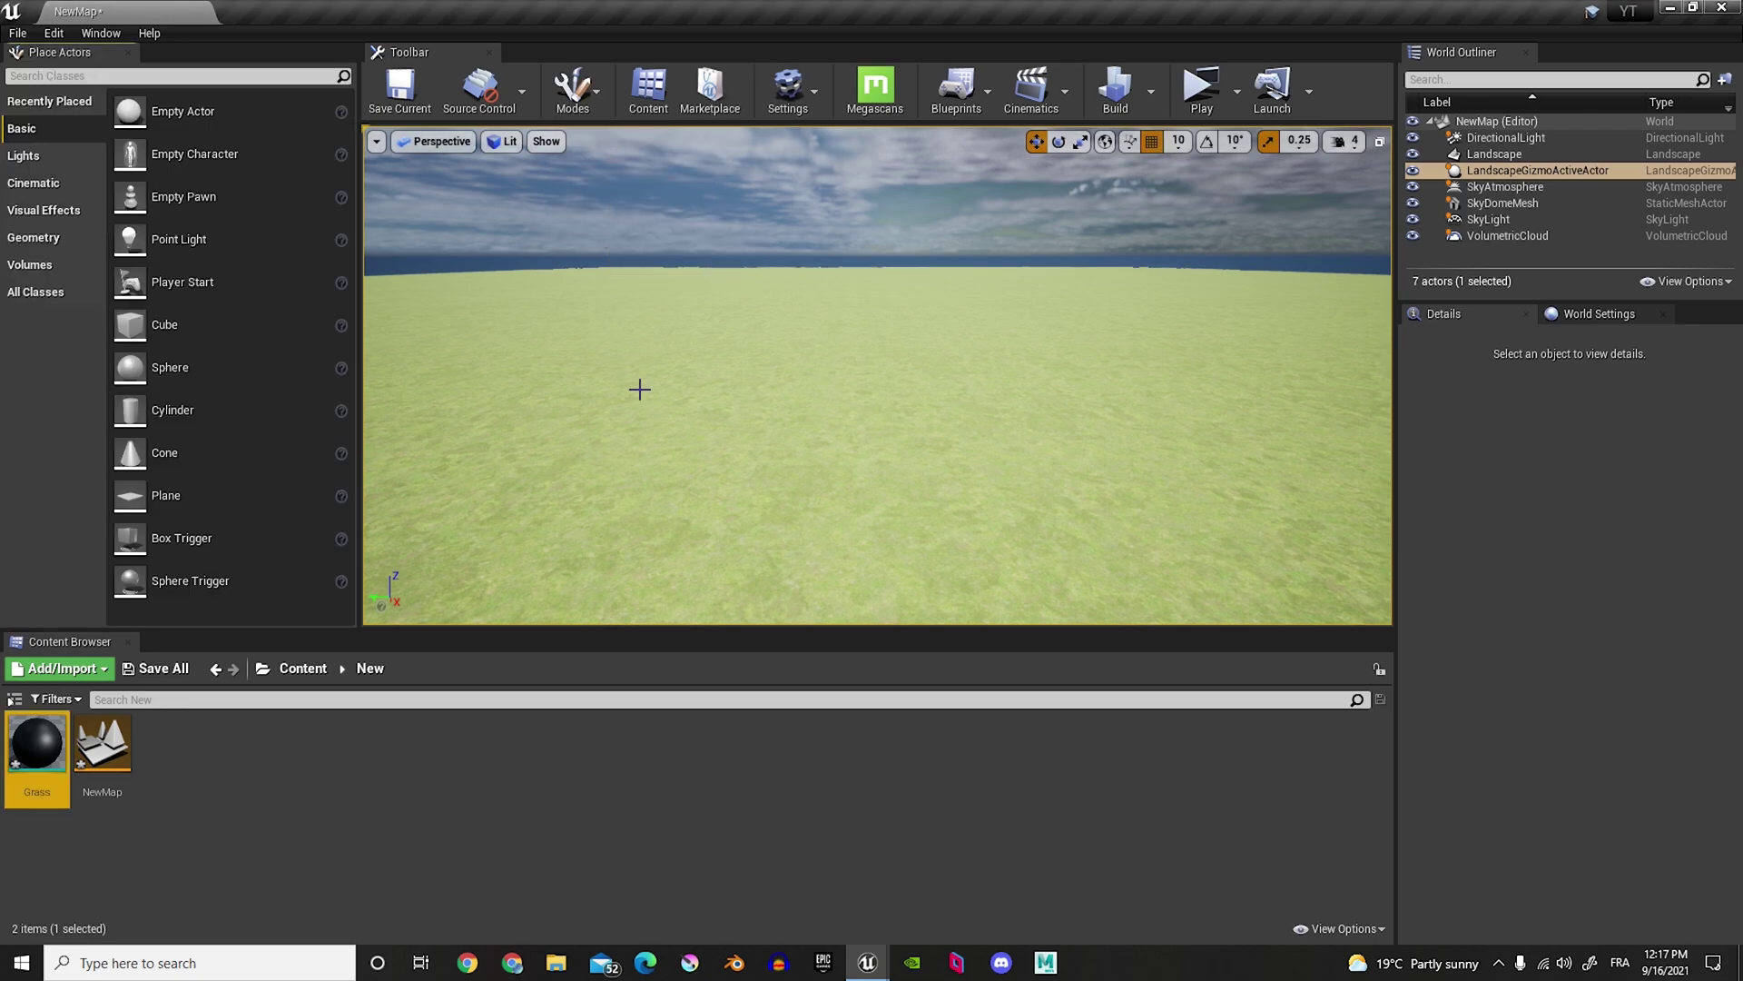
click(859, 498)
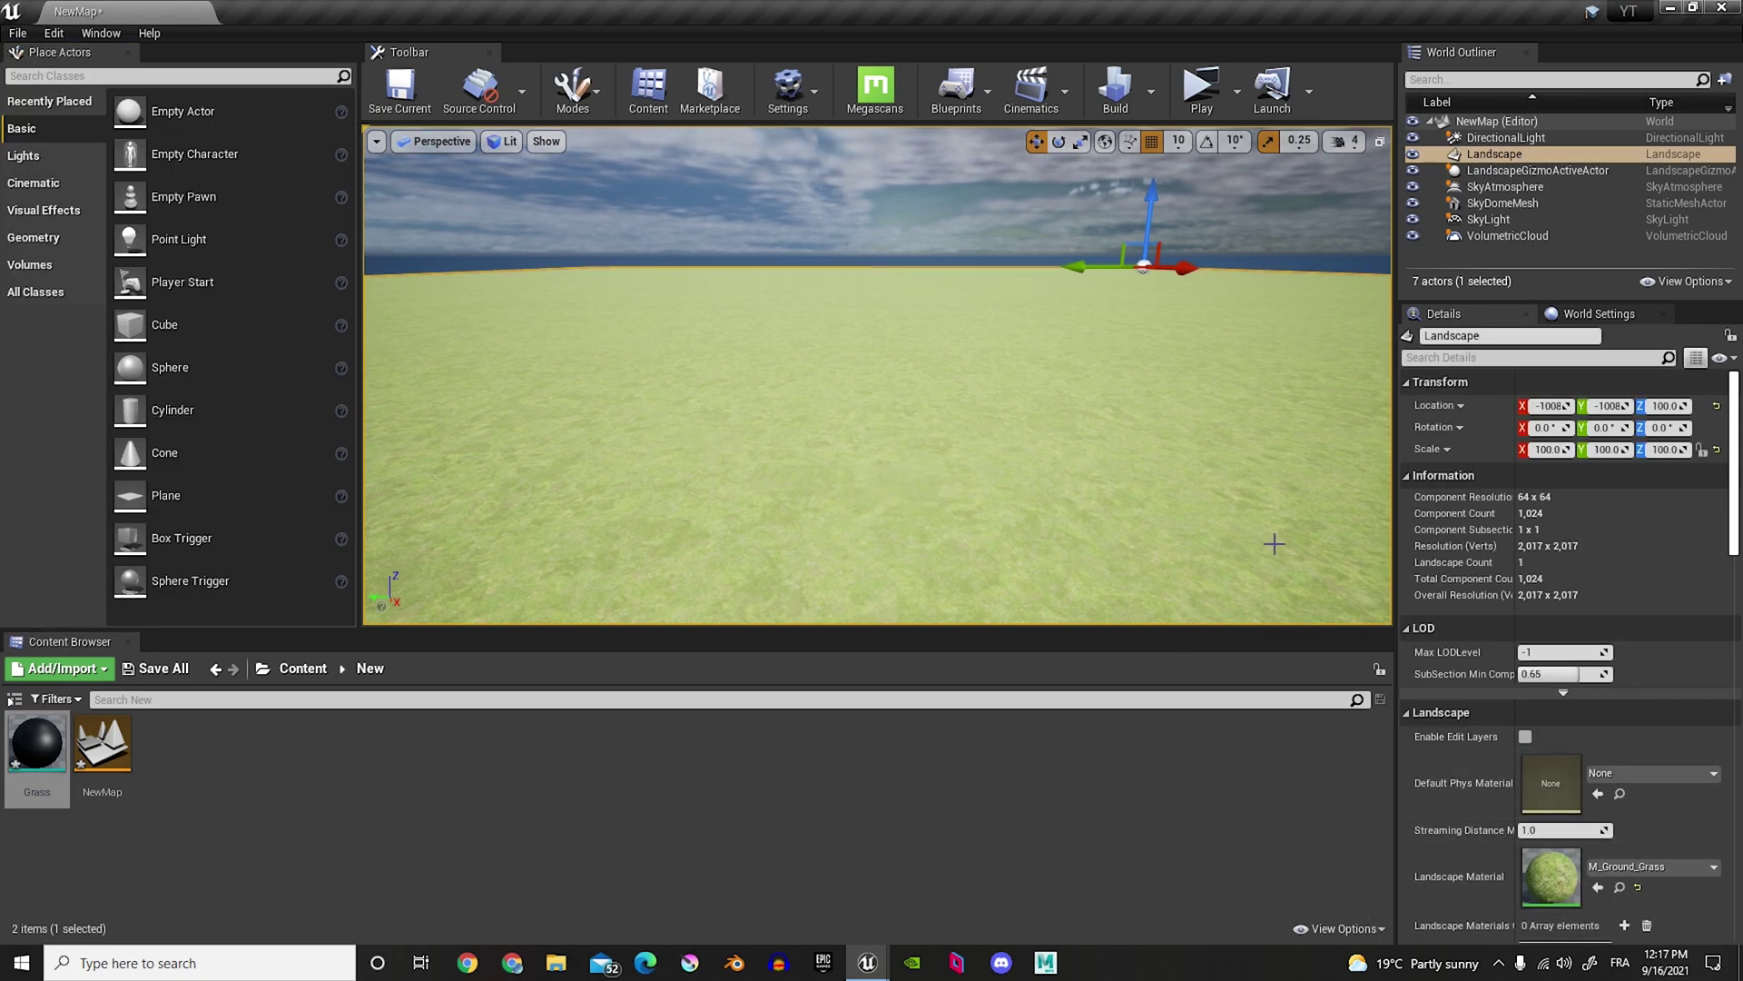
Step: Open the landscape's M_Ground_Grass material and copy all its graph nodes except the main material output node
click(1619, 886)
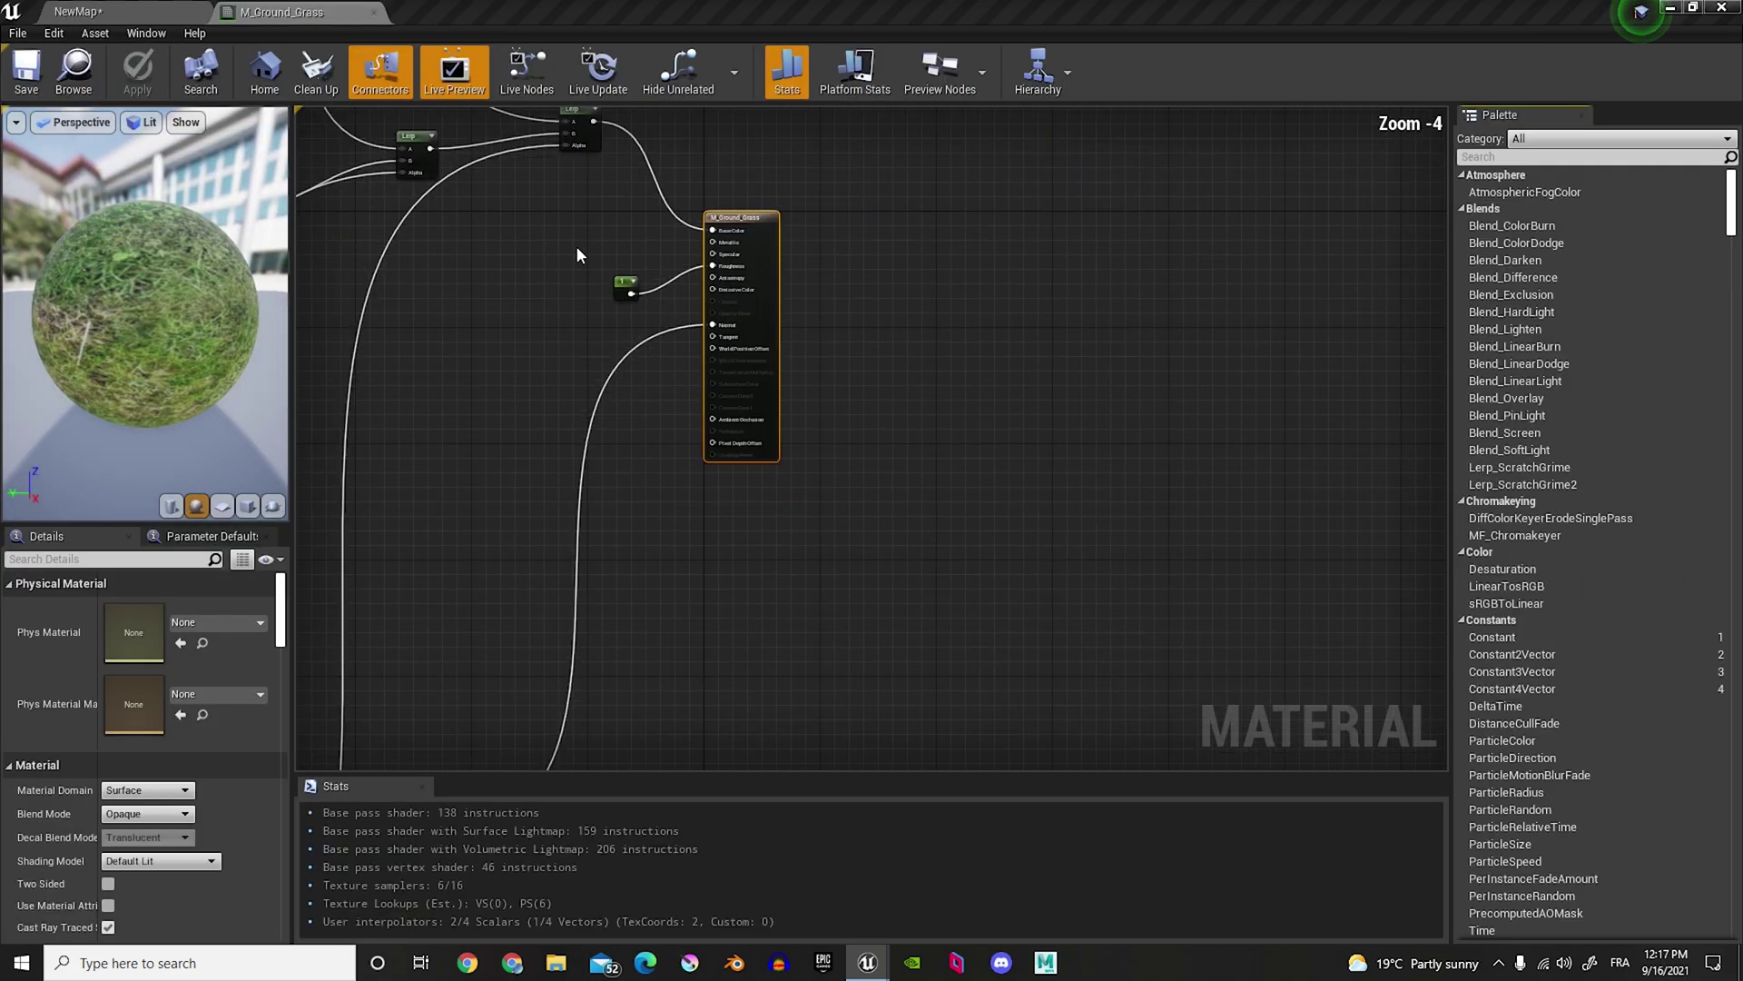
scroll(857, 315, down, 6)
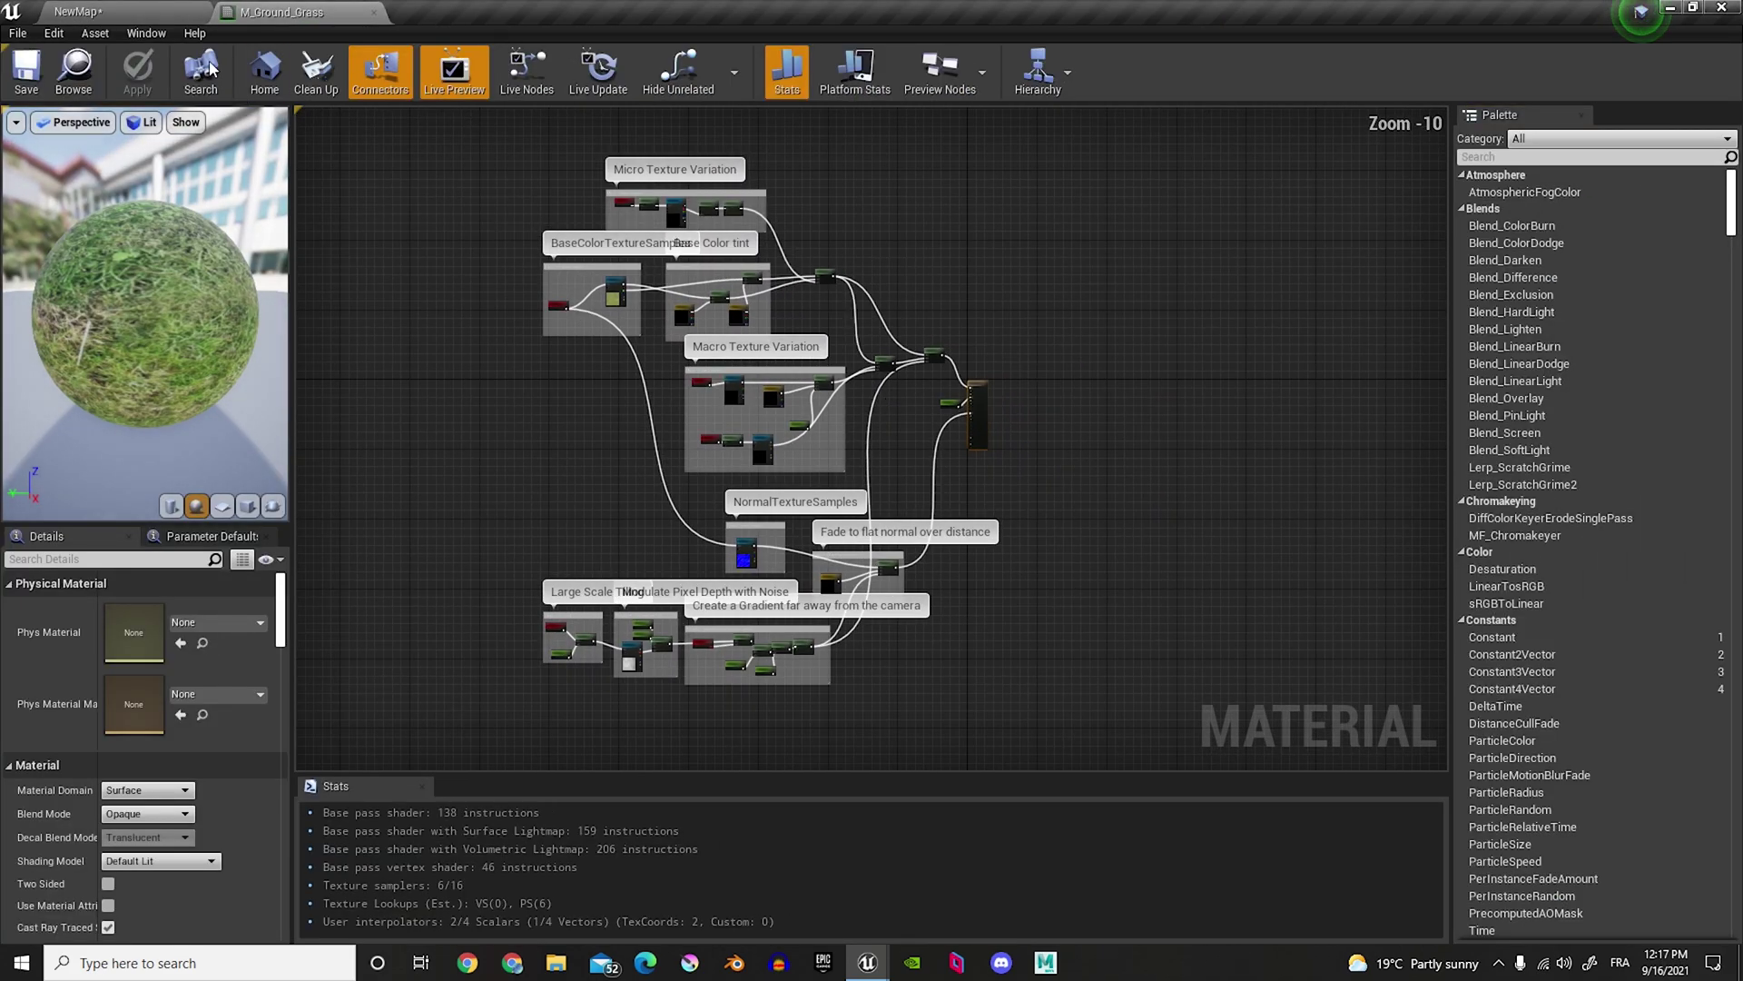
click(90, 11)
mouse_move(1014, 415)
right_down()
mouse_move(1014, 581)
mouse_move(1015, 381)
mouse_move(1014, 448)
mouse_move(1016, 415)
right_up()
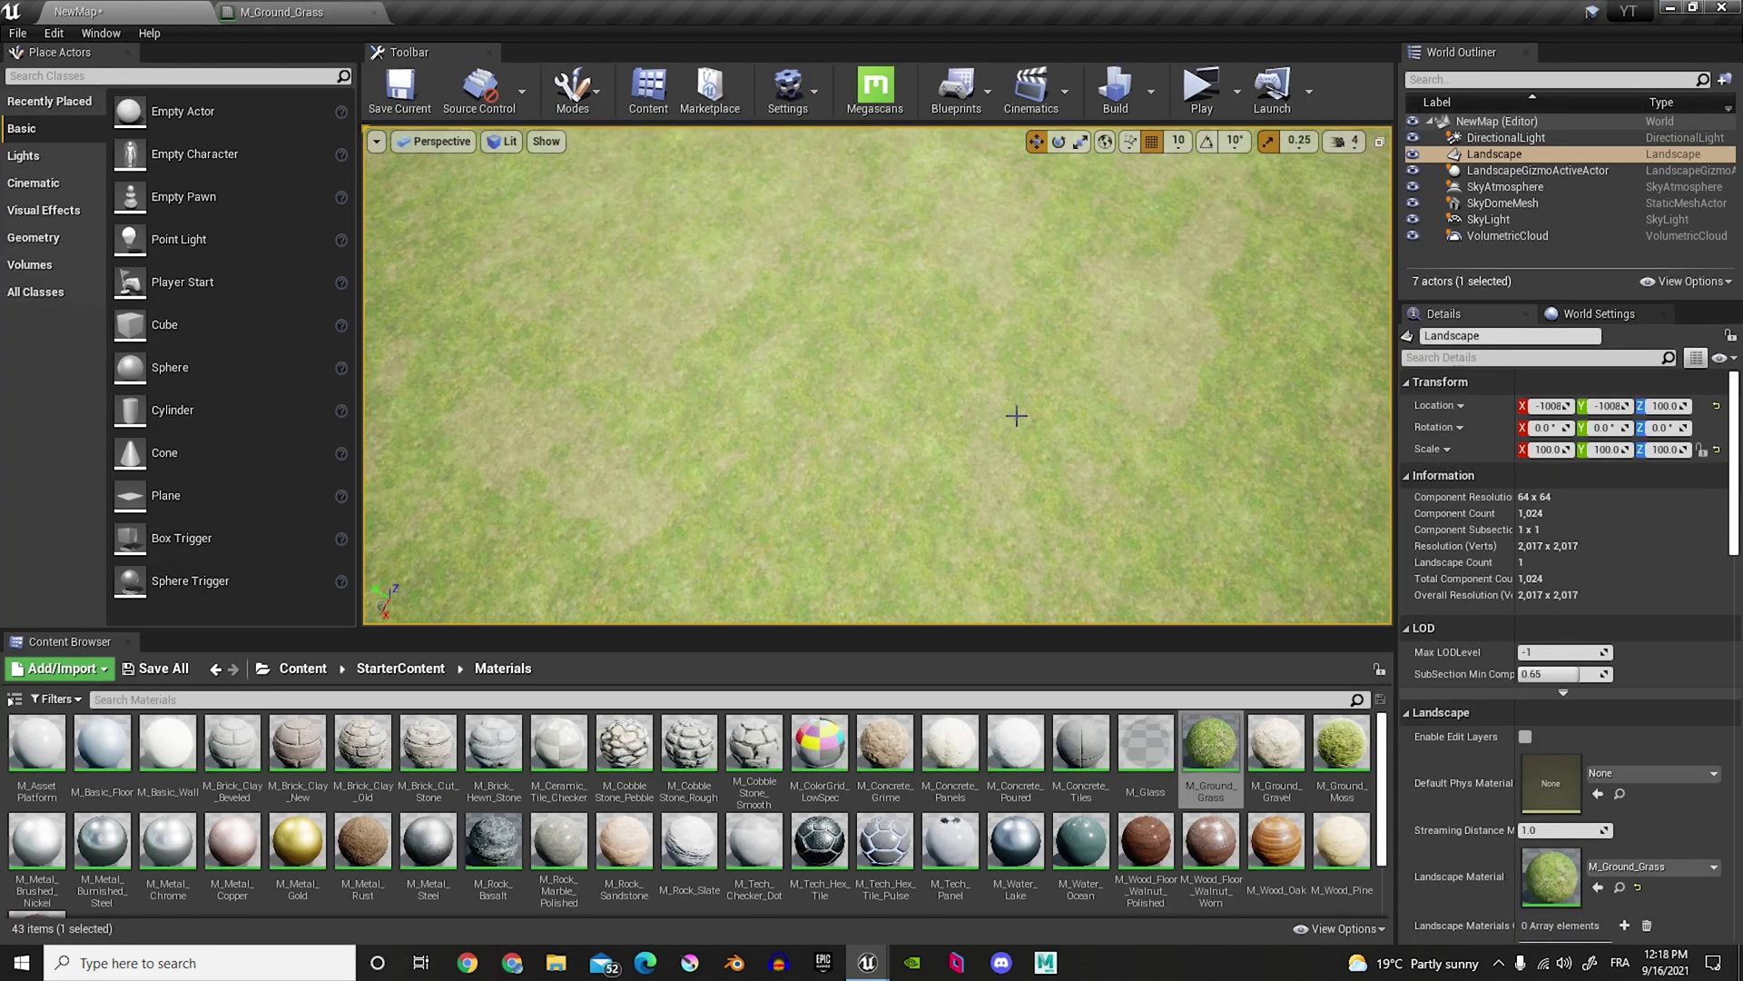
click(311, 7)
right_drag(912, 325, 1021, 320)
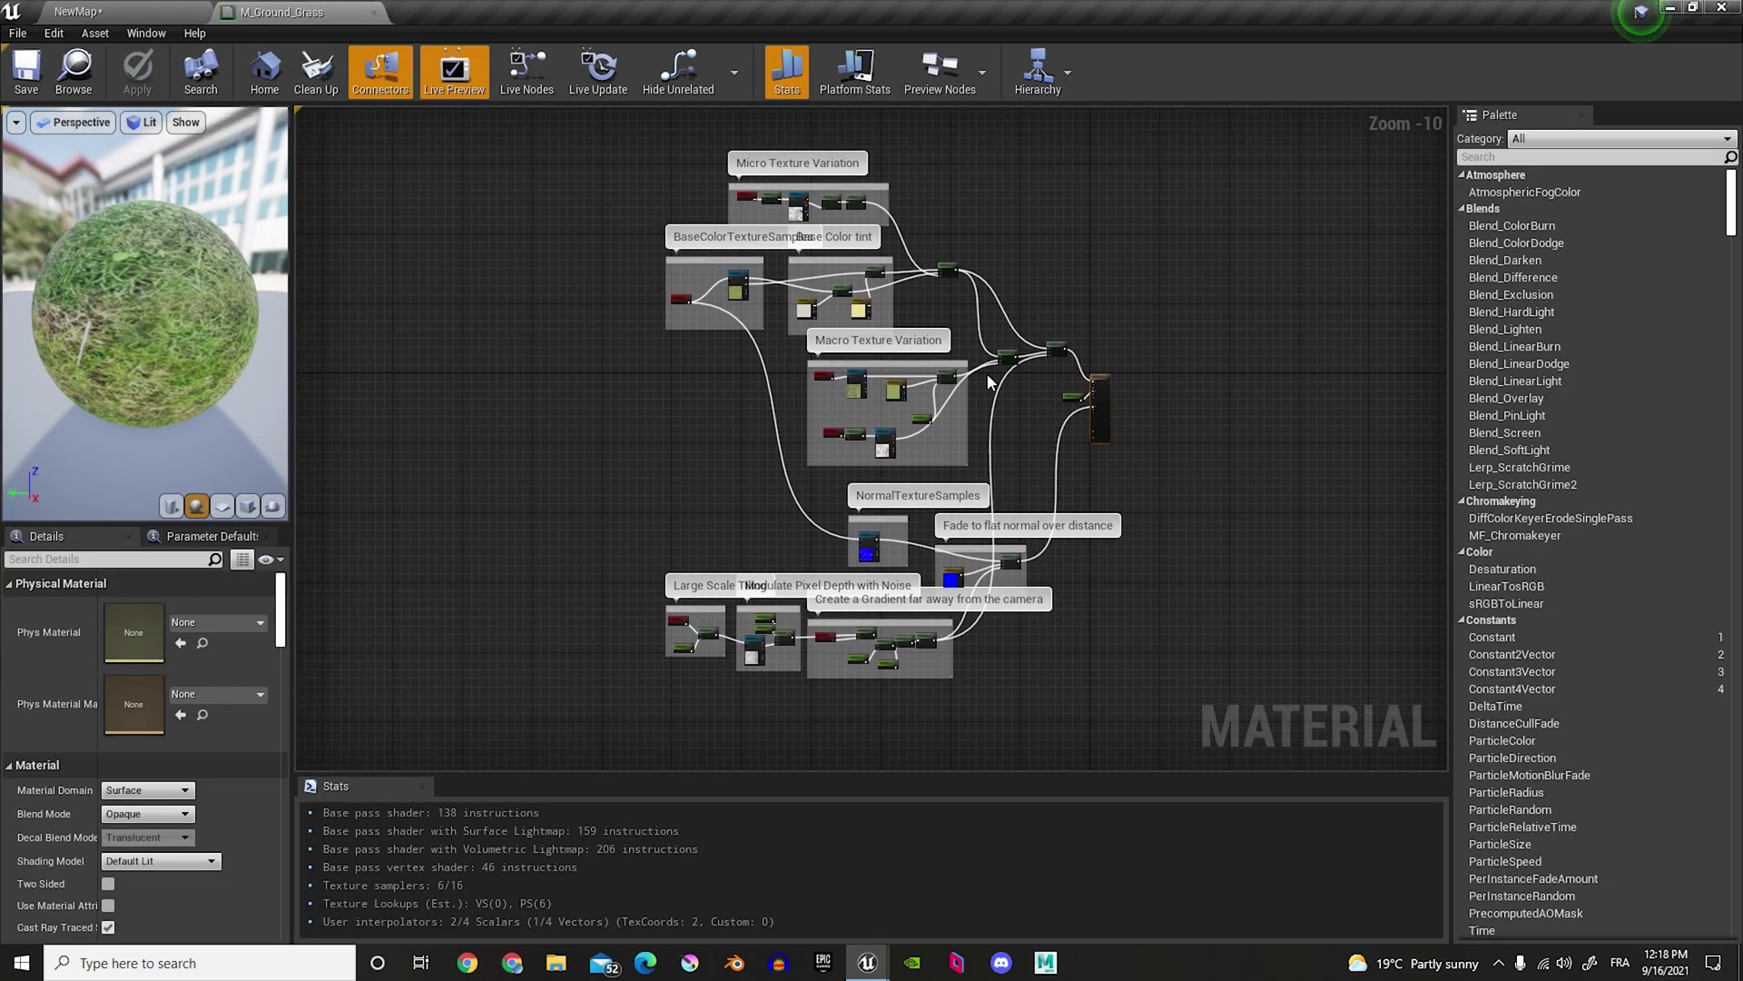
drag(595, 158, 1082, 711)
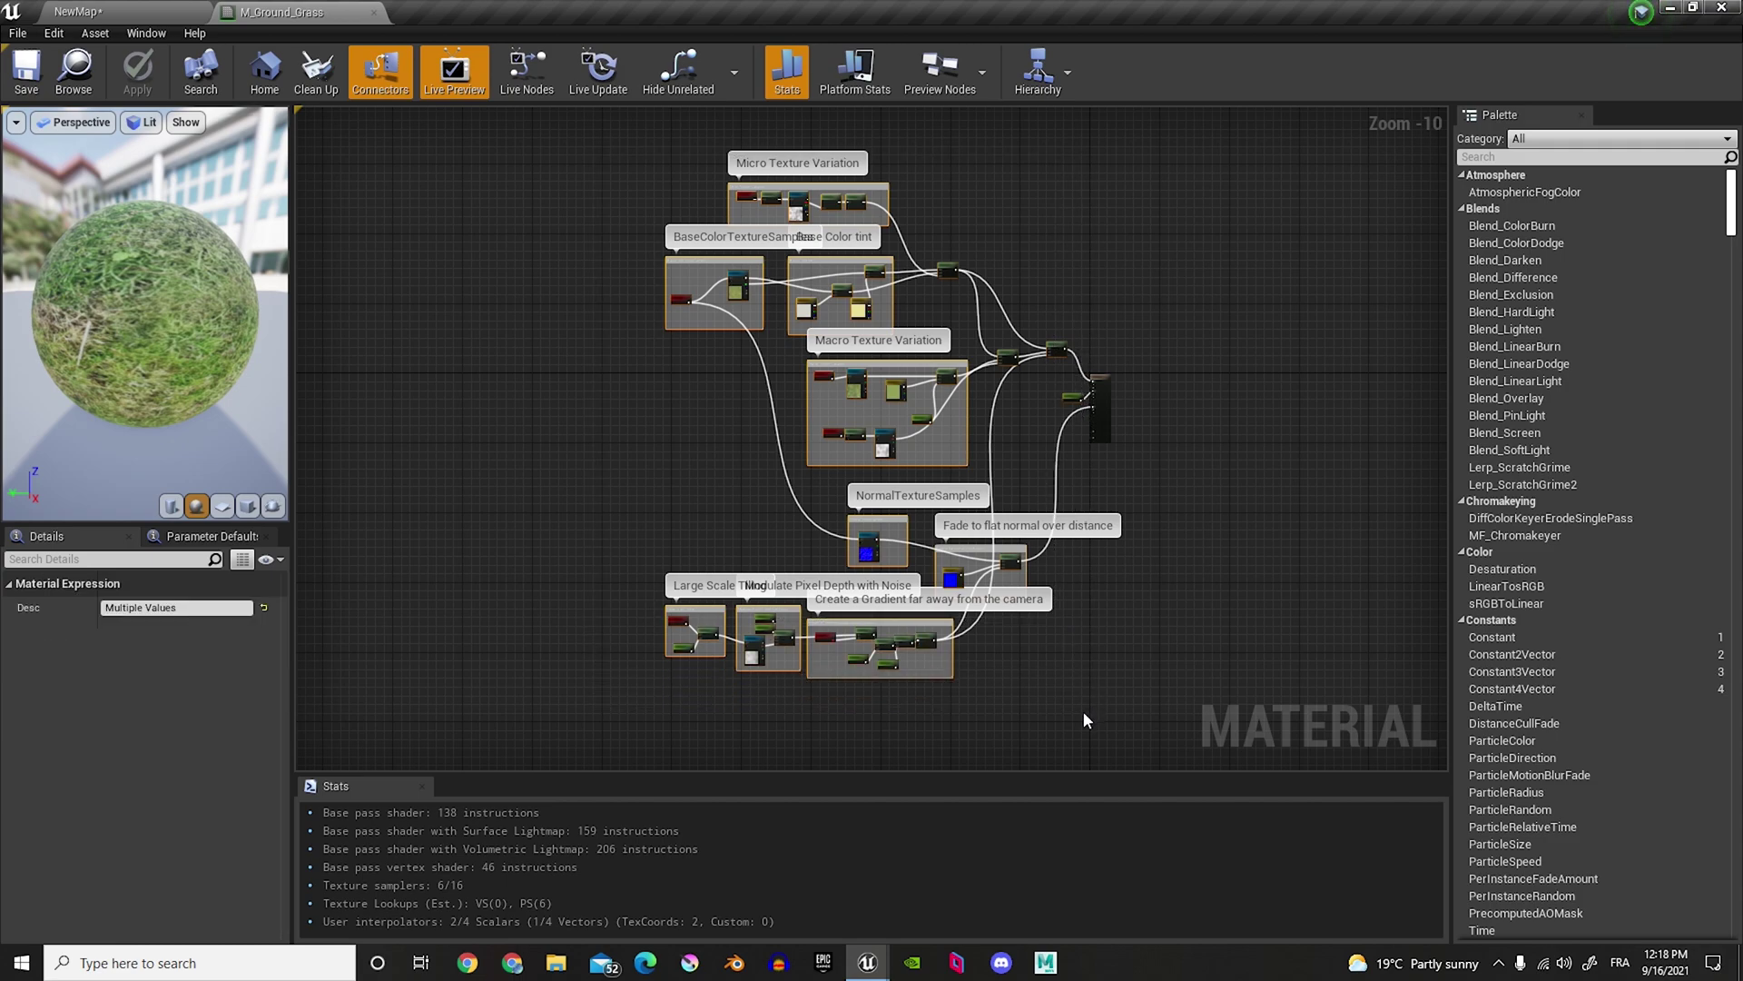
Step: Open the Grass material function from the New folder and dock its editor alongside the other editors
click(127, 9)
click(294, 668)
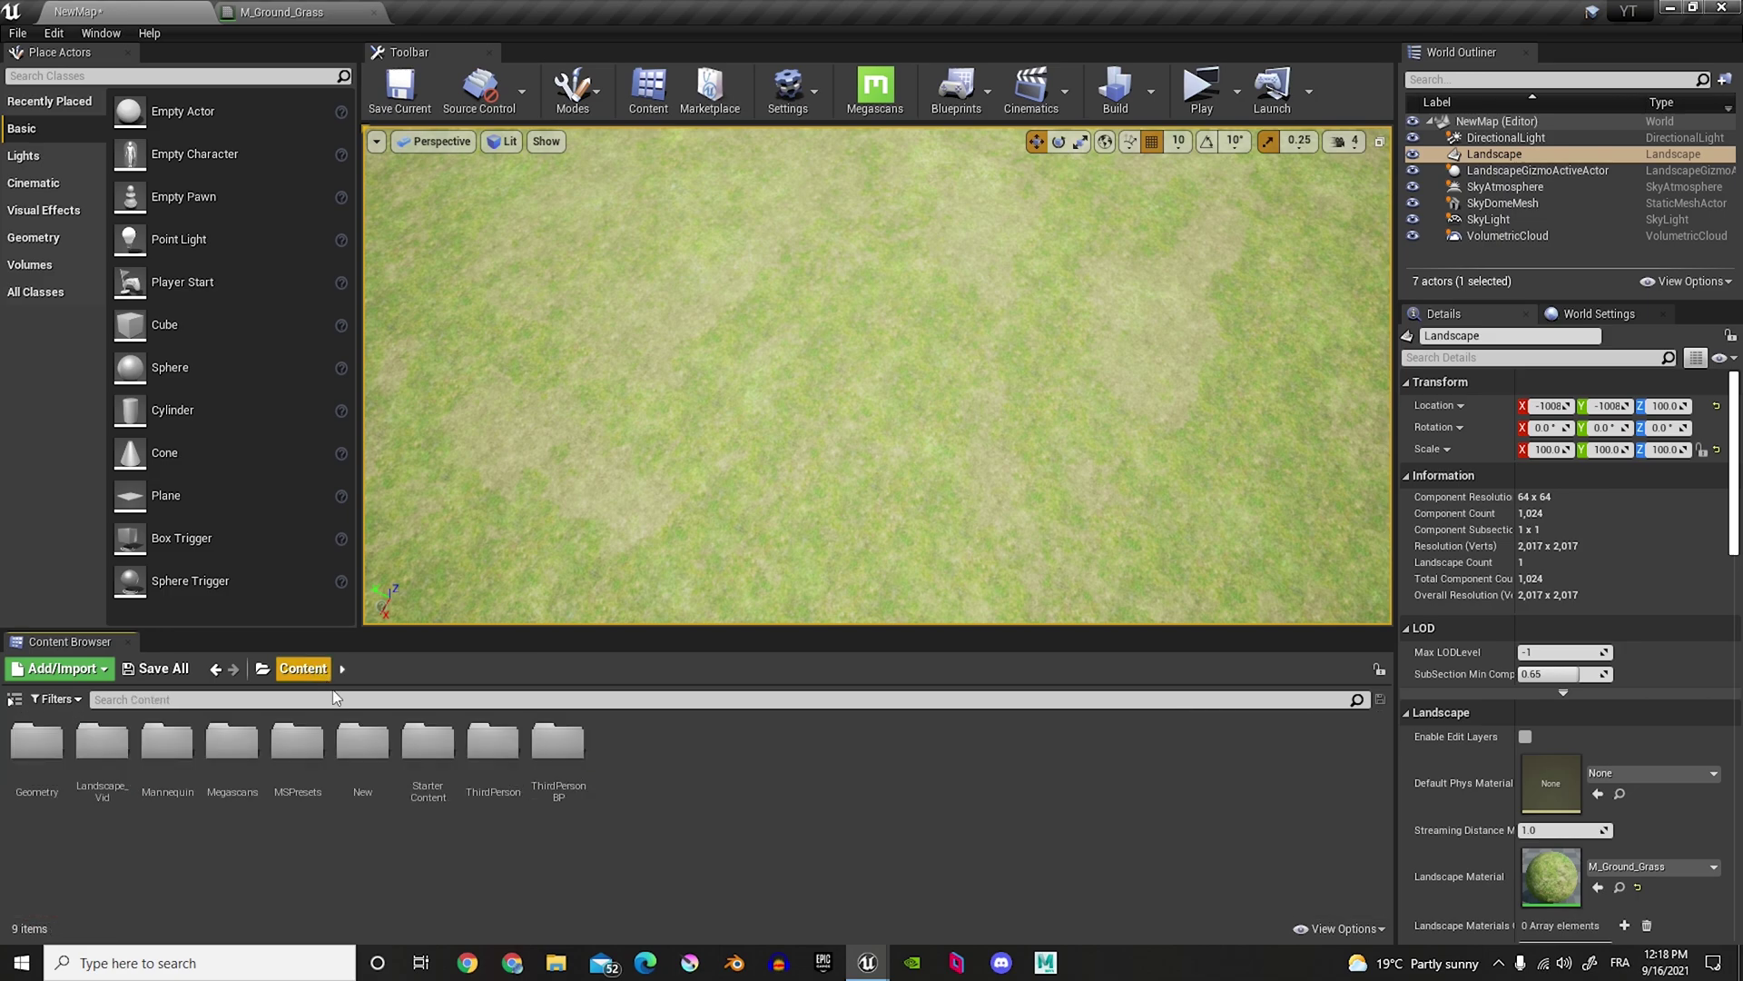
double_click(362, 741)
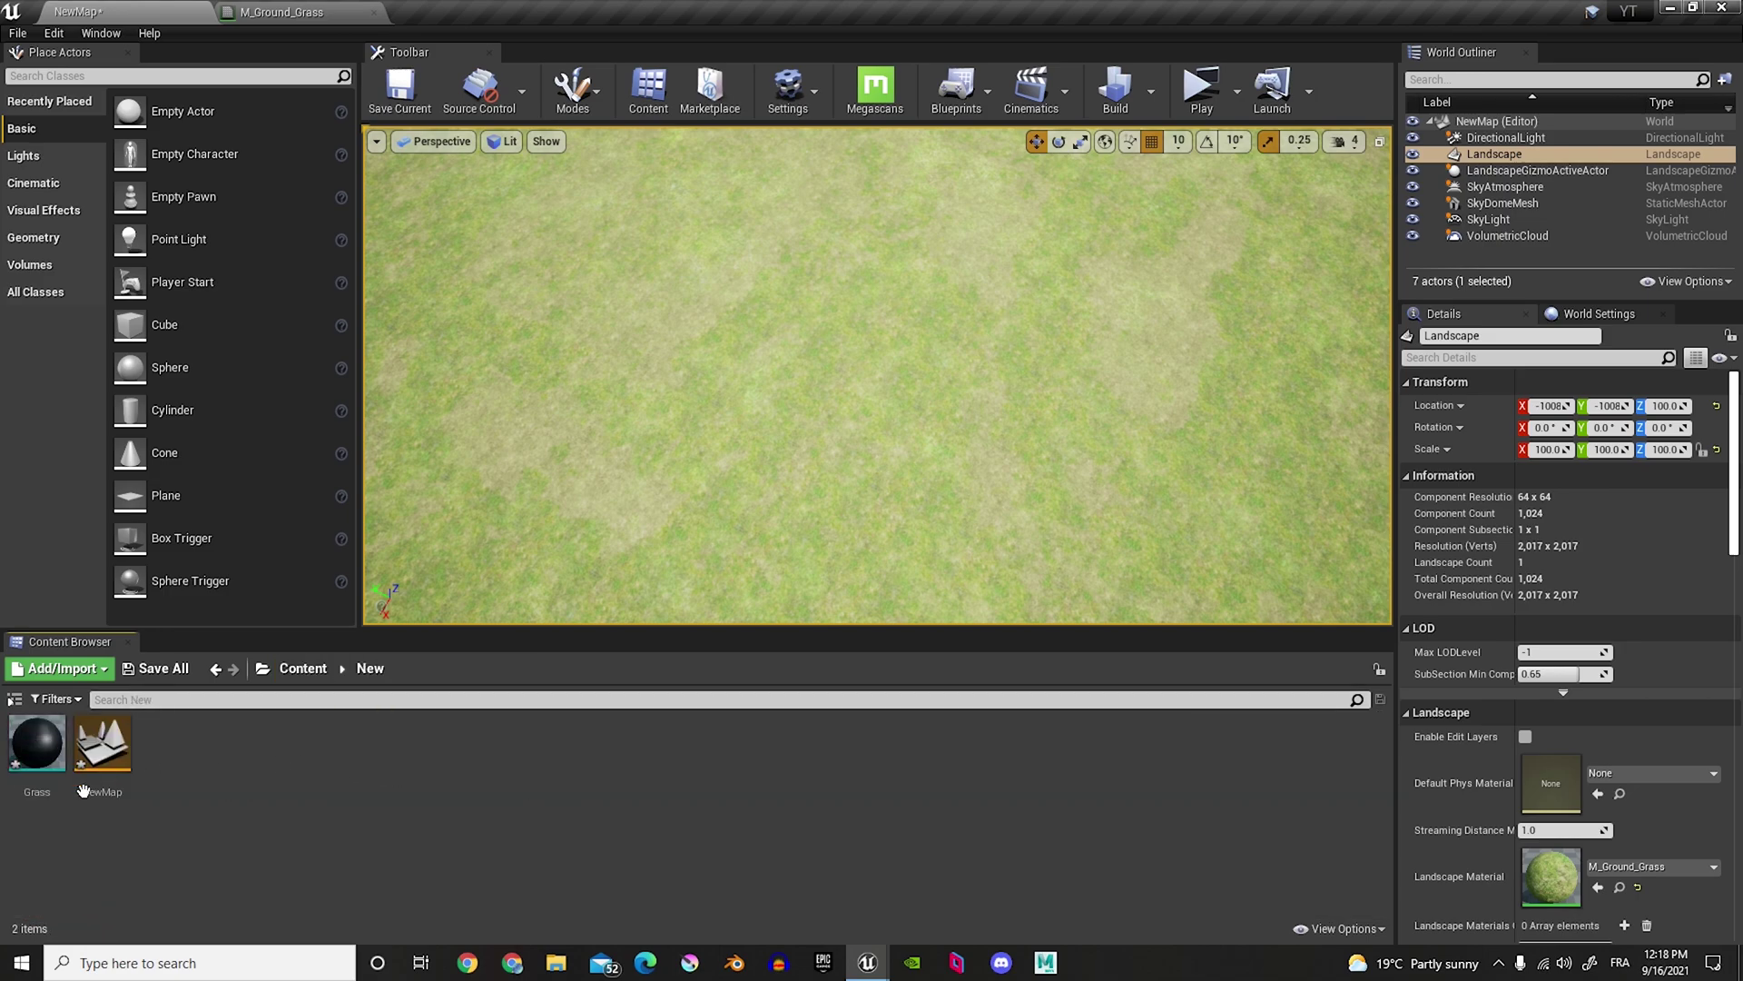
double_click(36, 755)
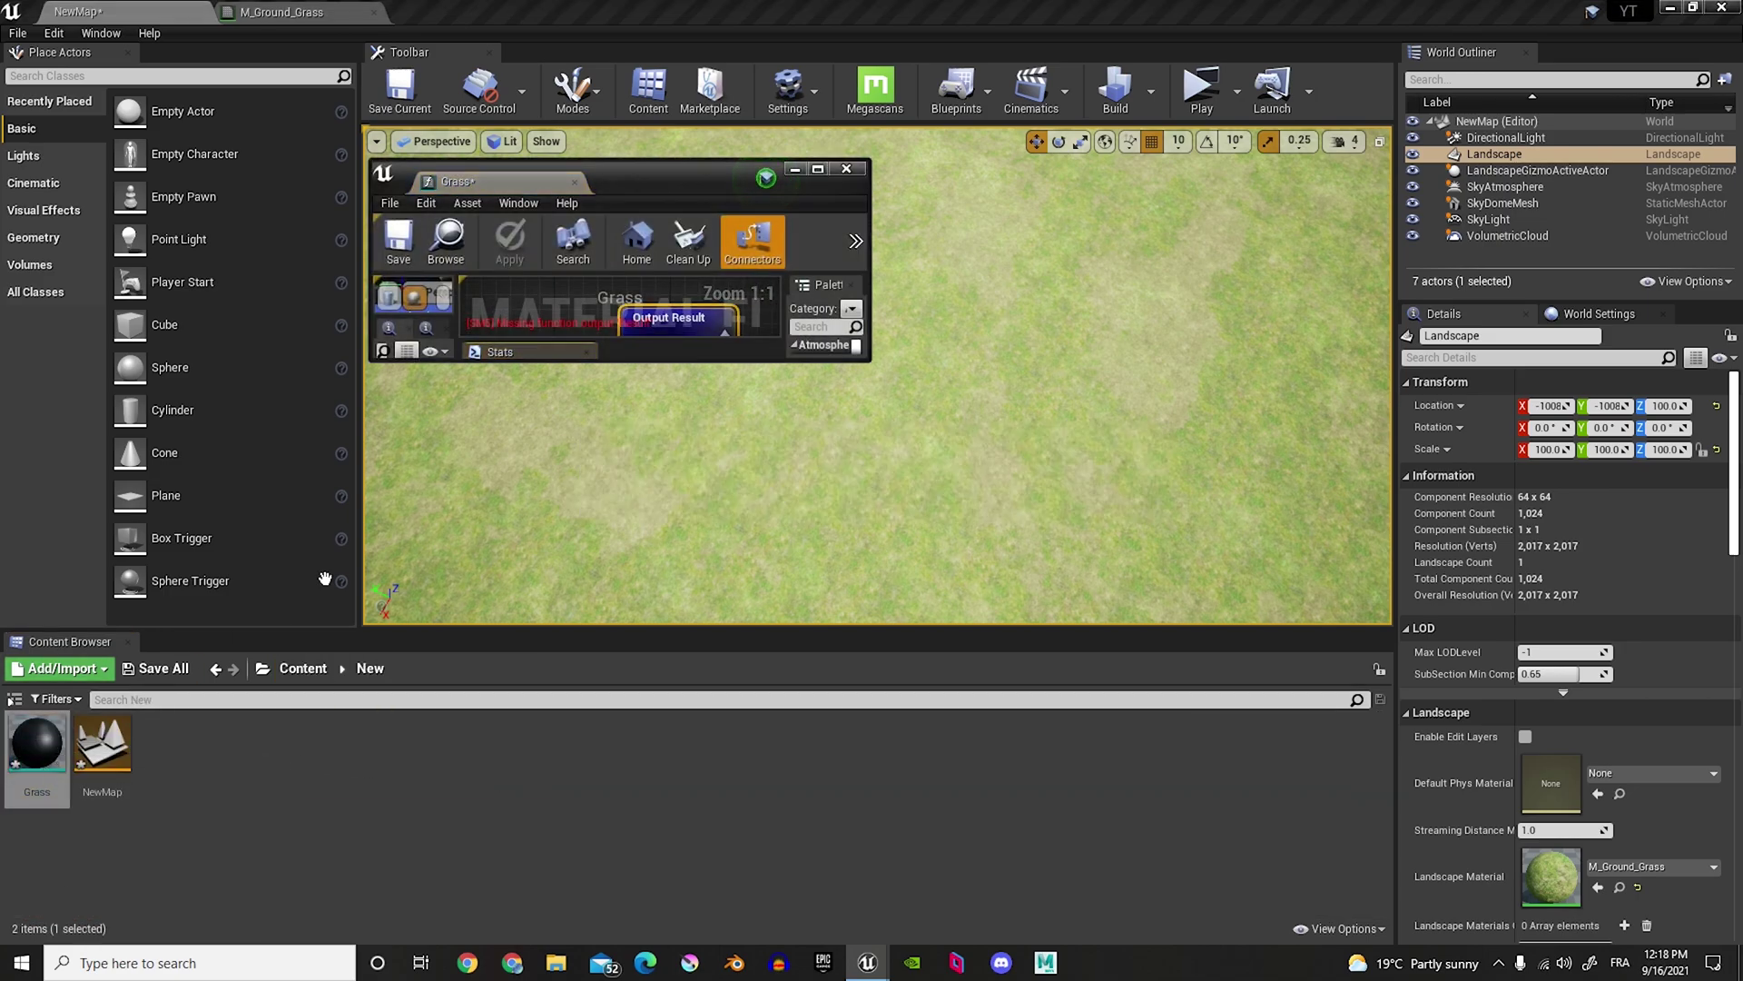
drag(494, 177, 590, 13)
right_drag(610, 341, 1018, 585)
scroll(850, 546, down, 5)
right_drag(681, 495, 964, 444)
scroll(958, 439, down, 3)
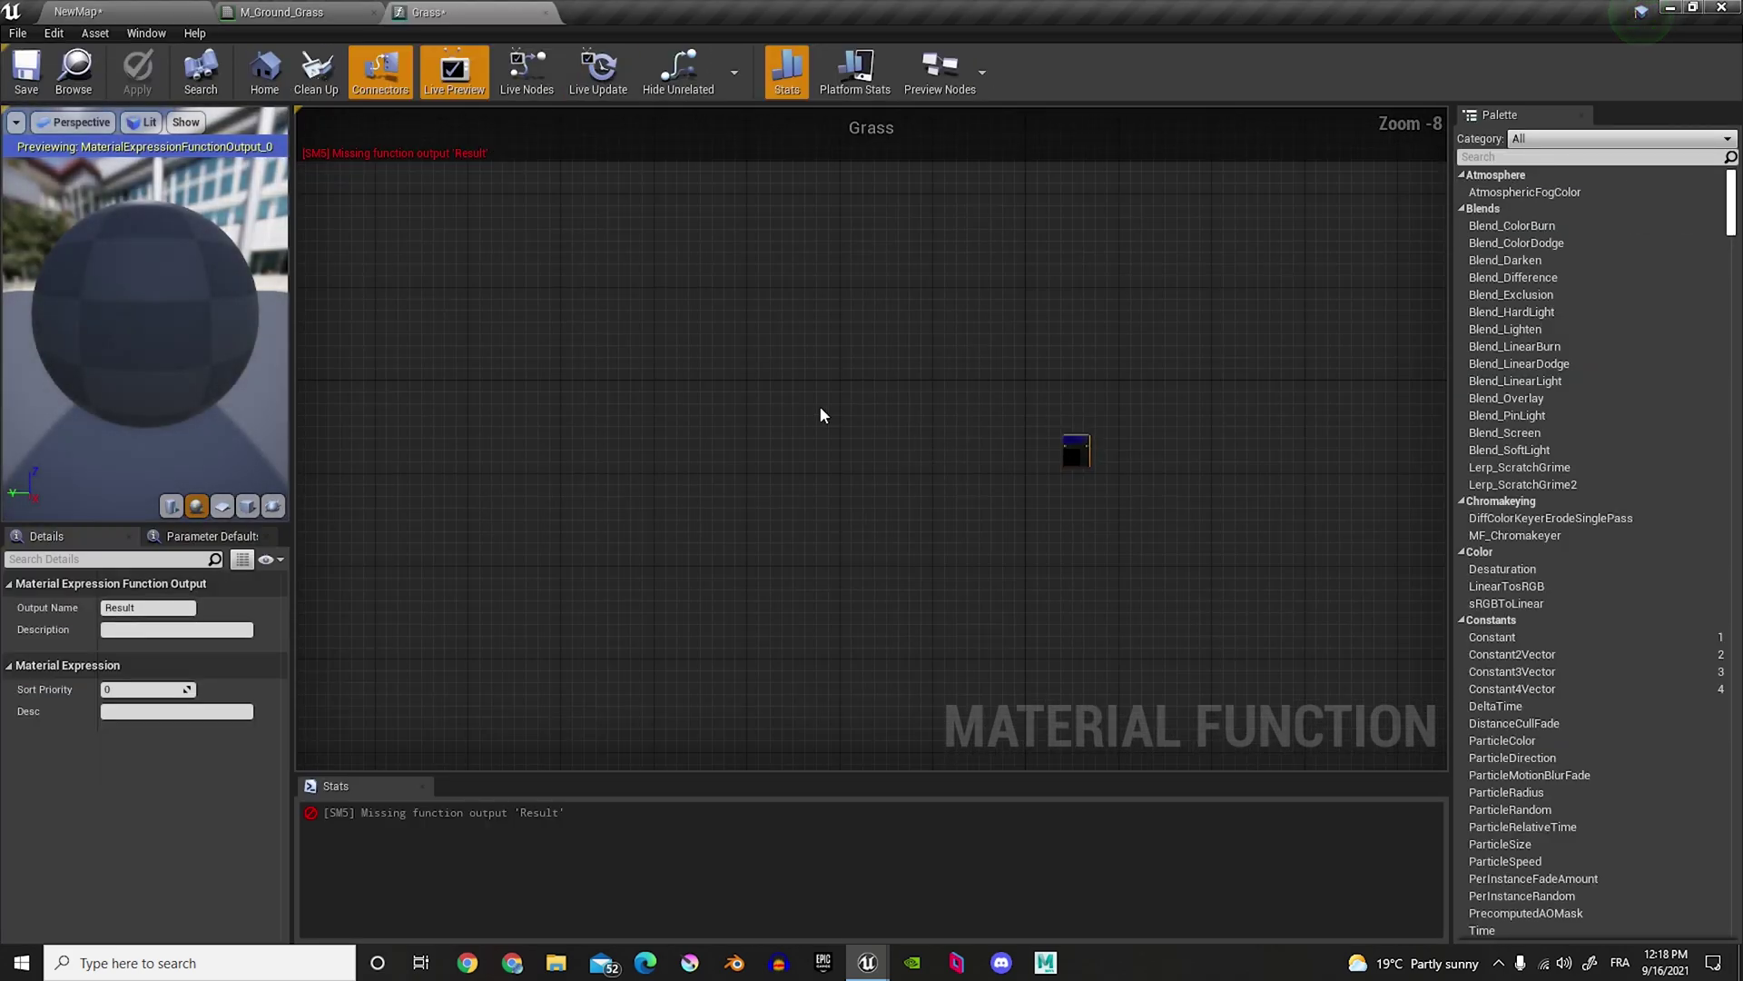
Step: Paste the copied M_Ground_Grass nodes into the Grass function graph, placing them beside the Output Result node
key(ctrl+v)
drag(1126, 287, 881, 364)
scroll(771, 300, up, 4)
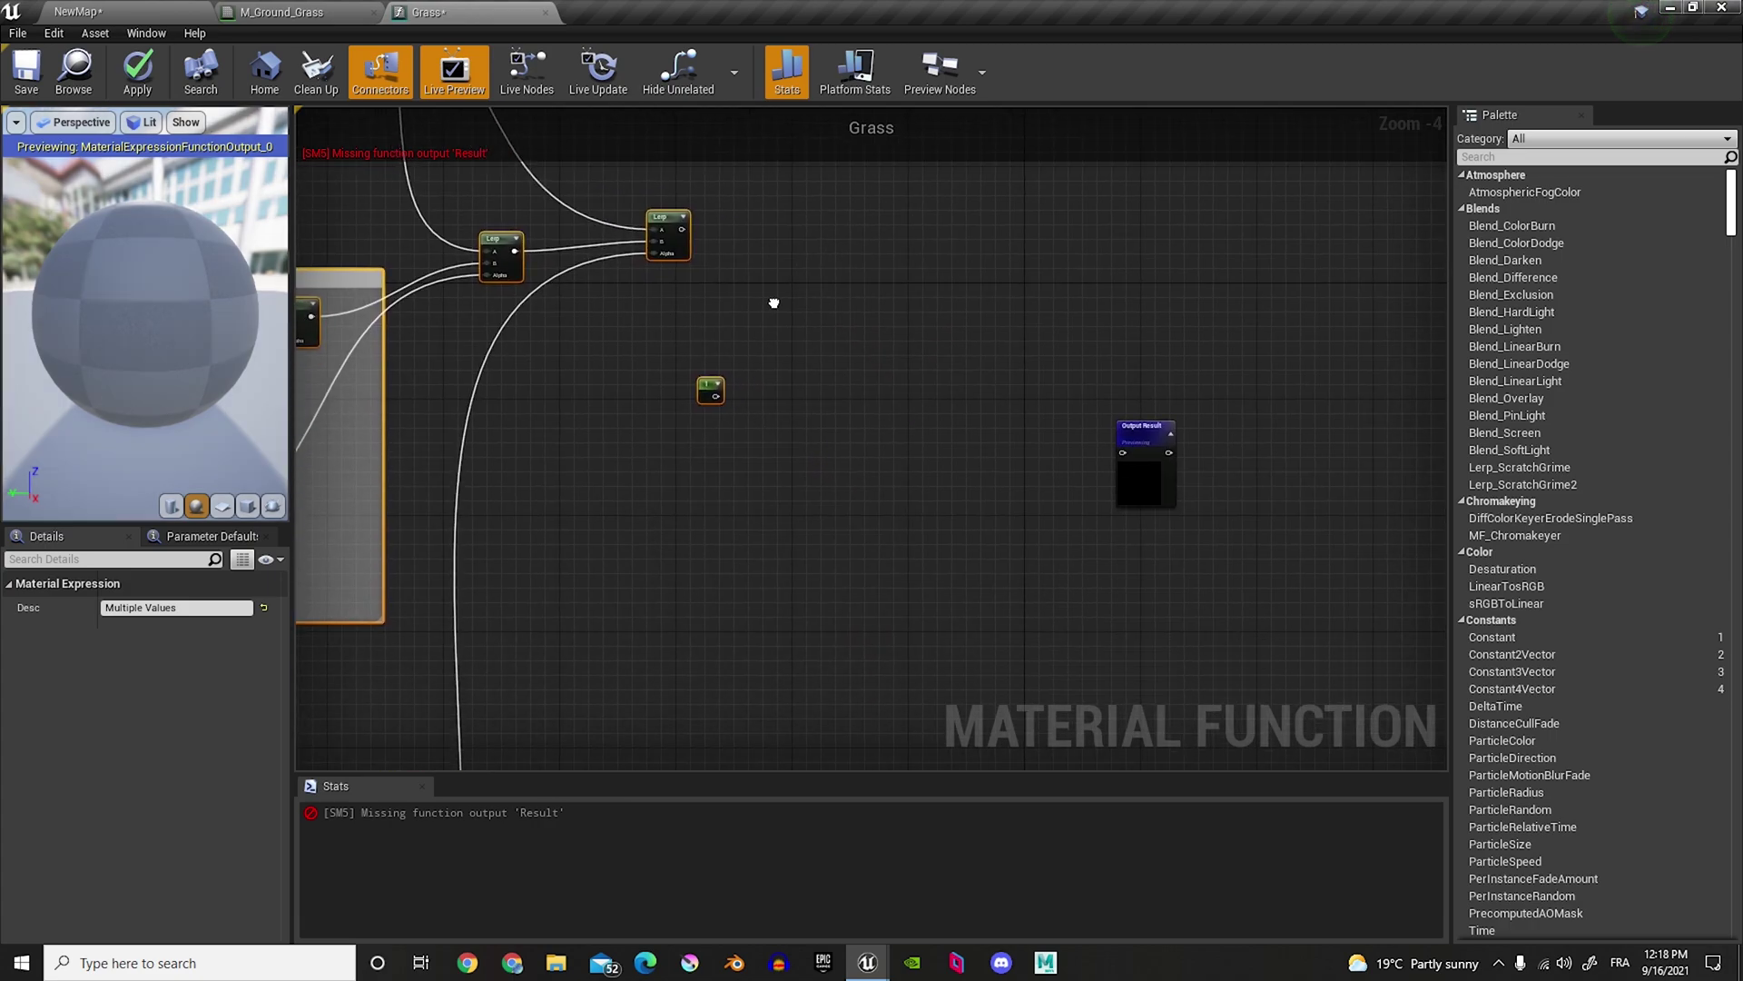
Step: Add a MakeMaterialAttributes node between the pasted grass nodes and the Output Result node
right_click(809, 336)
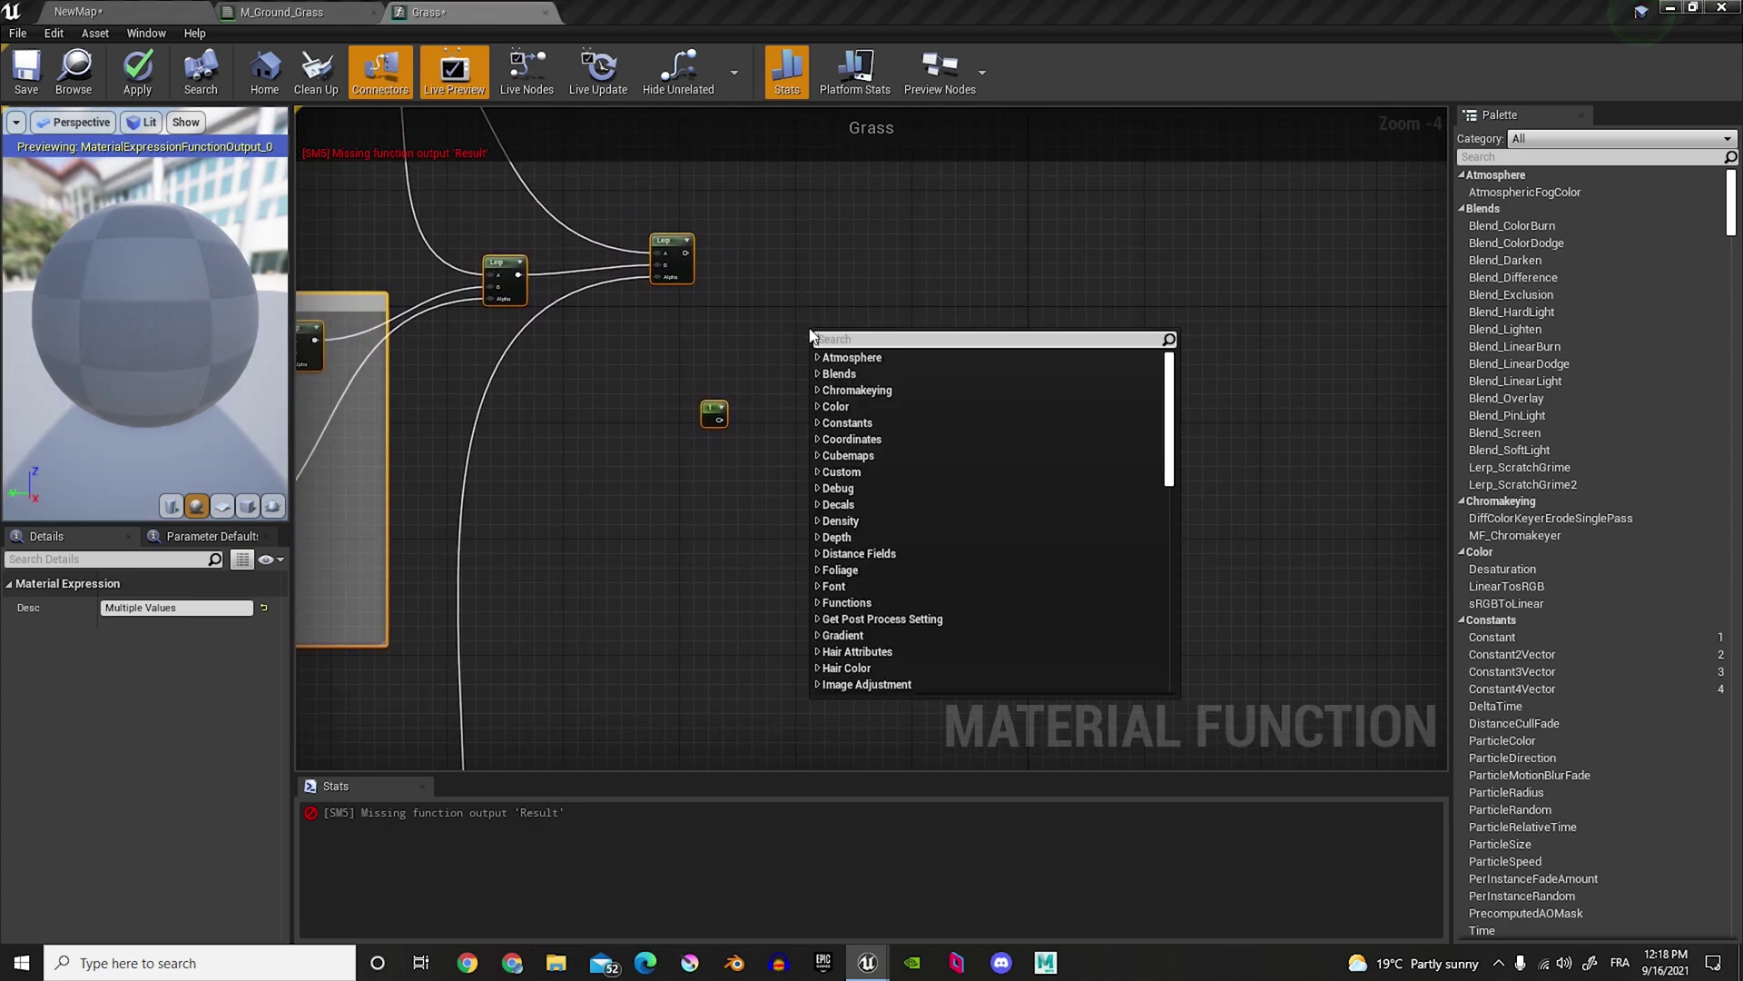
text(make)
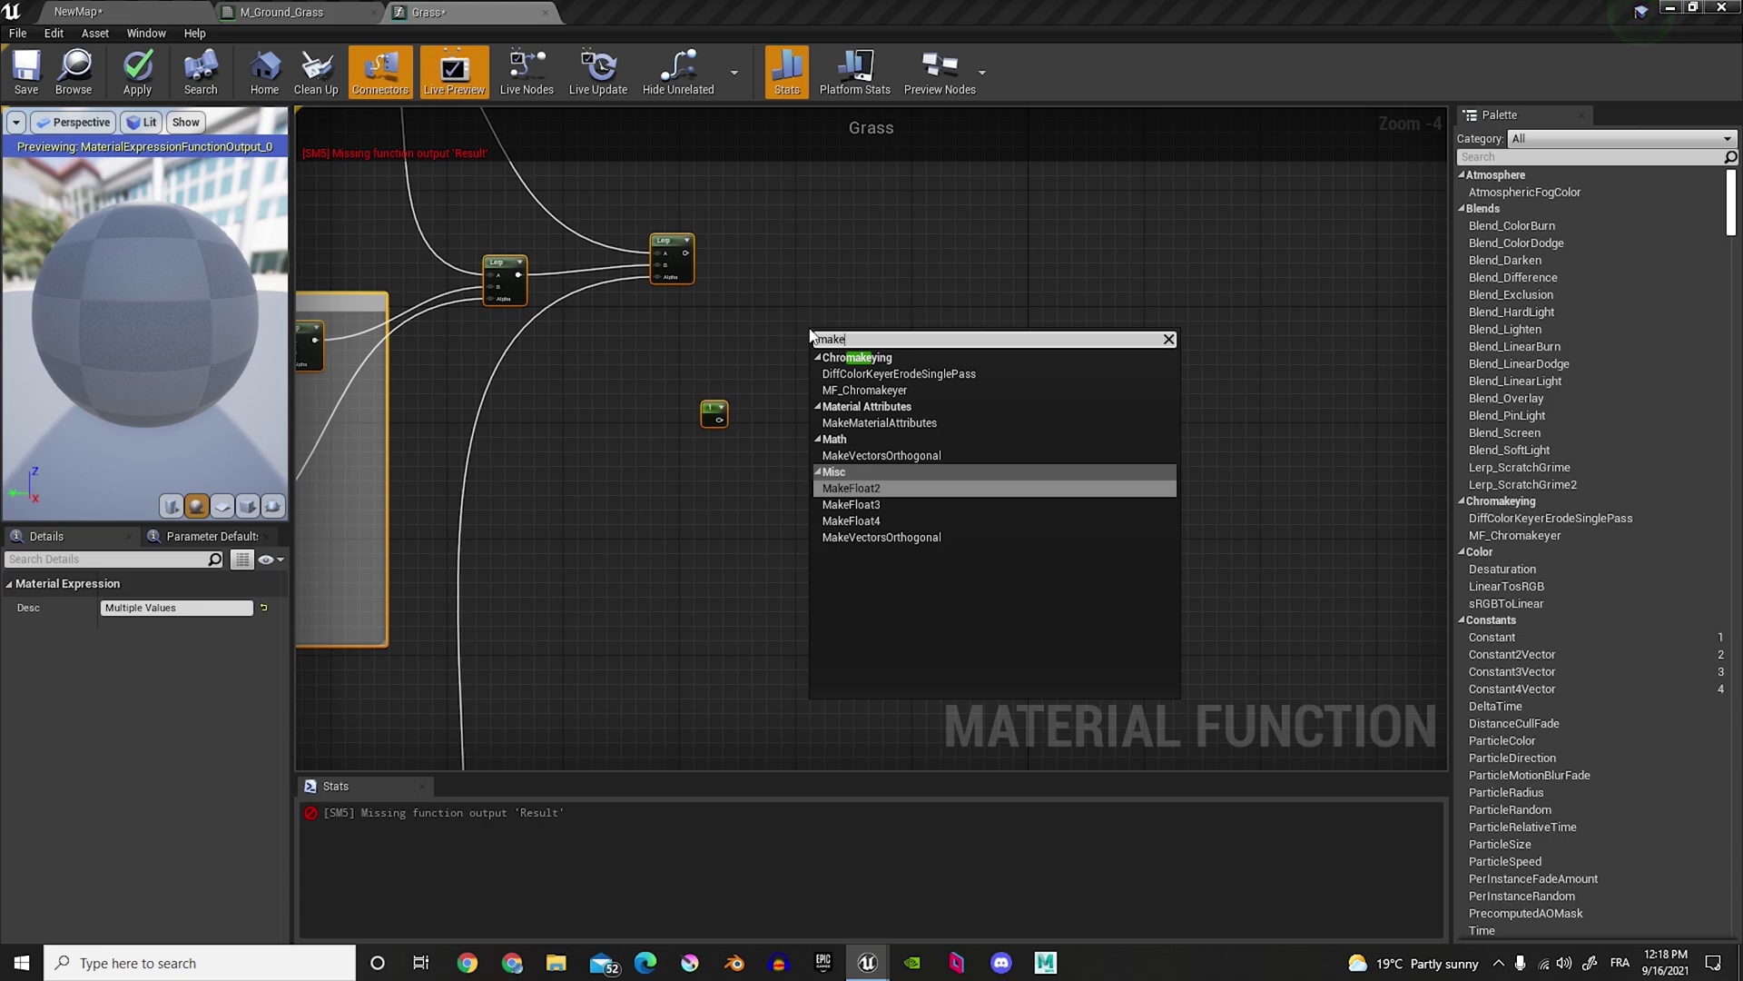
text(mat)
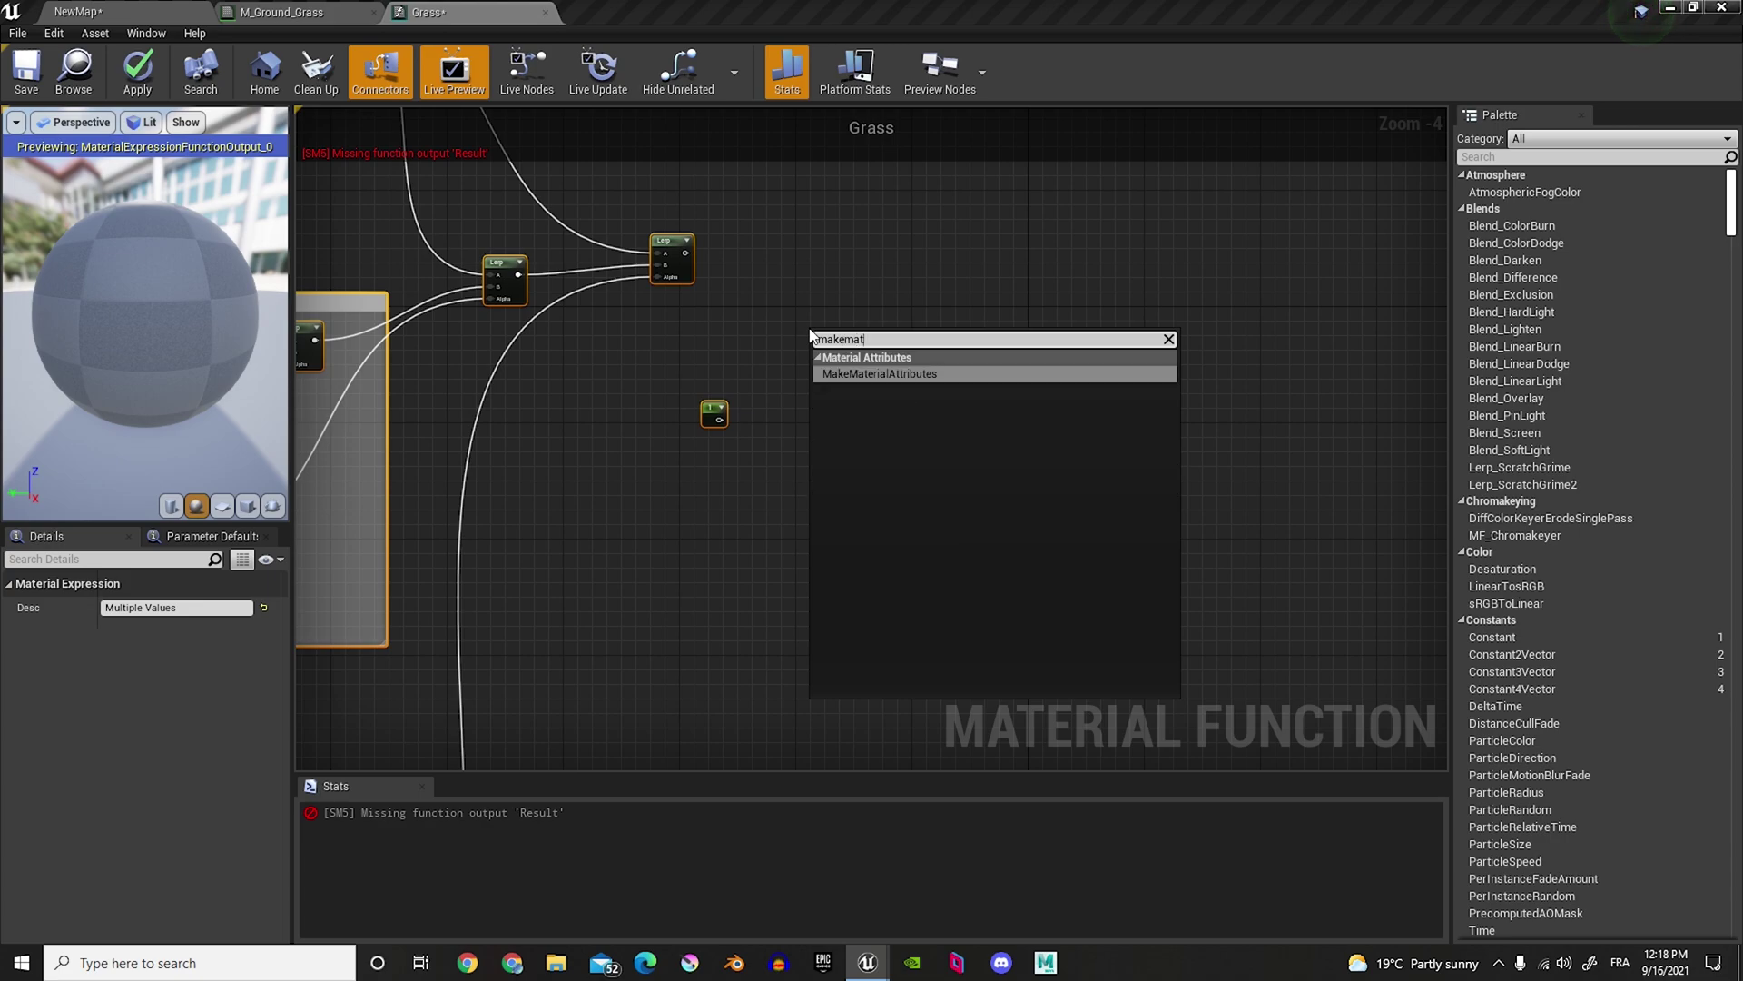
key(Return)
scroll(810, 335, up, 1)
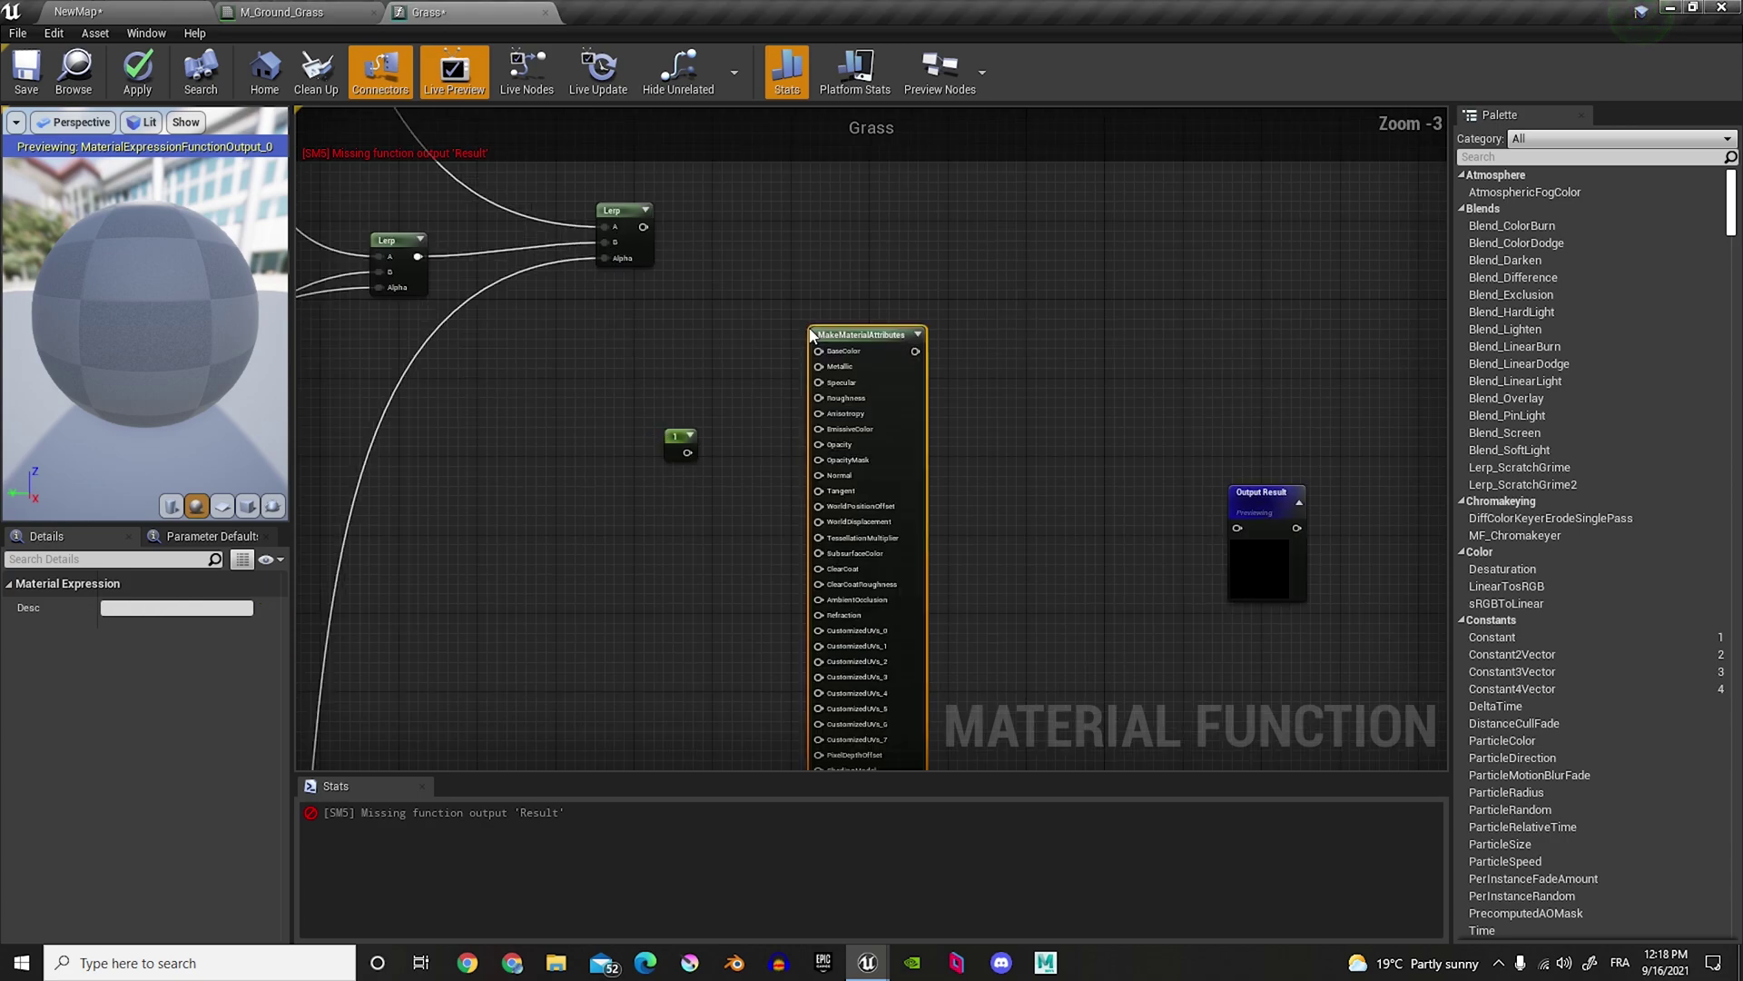
Step: Connect the final color Lerp to BaseColor, the constant to Roughness and the flat-normal Lerp to Normal on MakeMaterialAttributes
drag(642, 228, 685, 279)
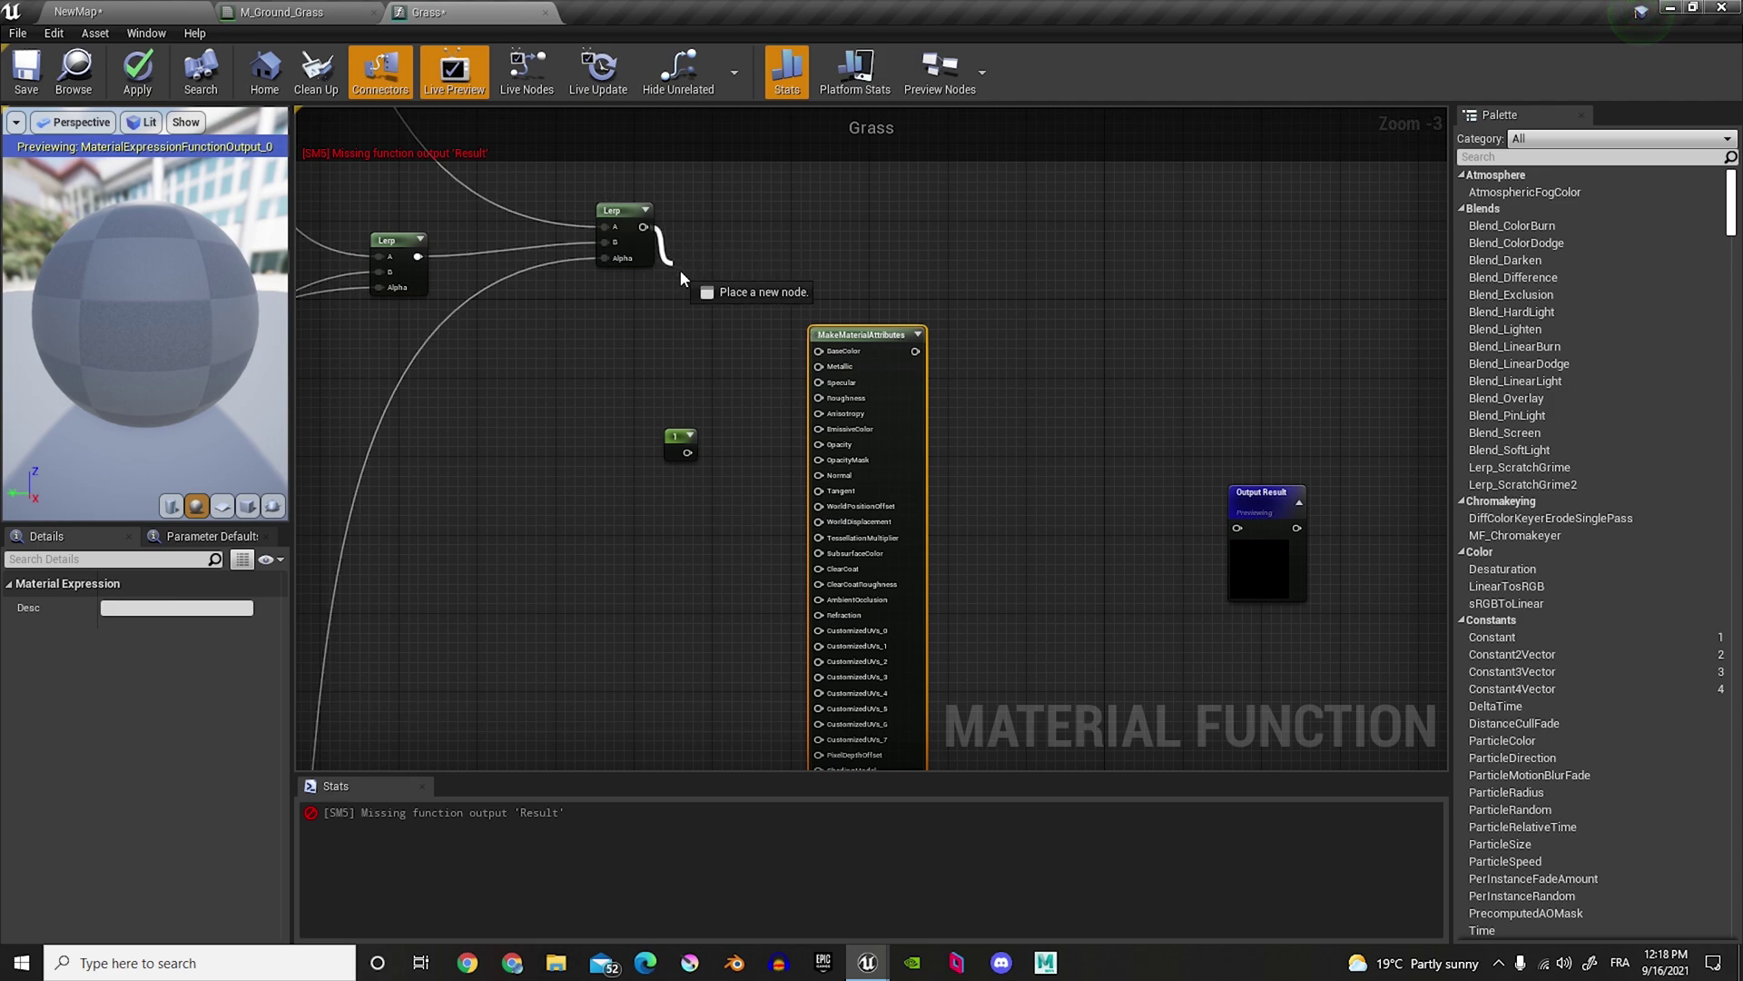
drag(818, 355, 819, 353)
drag(704, 466, 819, 397)
right_drag(756, 558, 829, 217)
right_drag(734, 415, 825, 166)
drag(609, 582, 1008, 214)
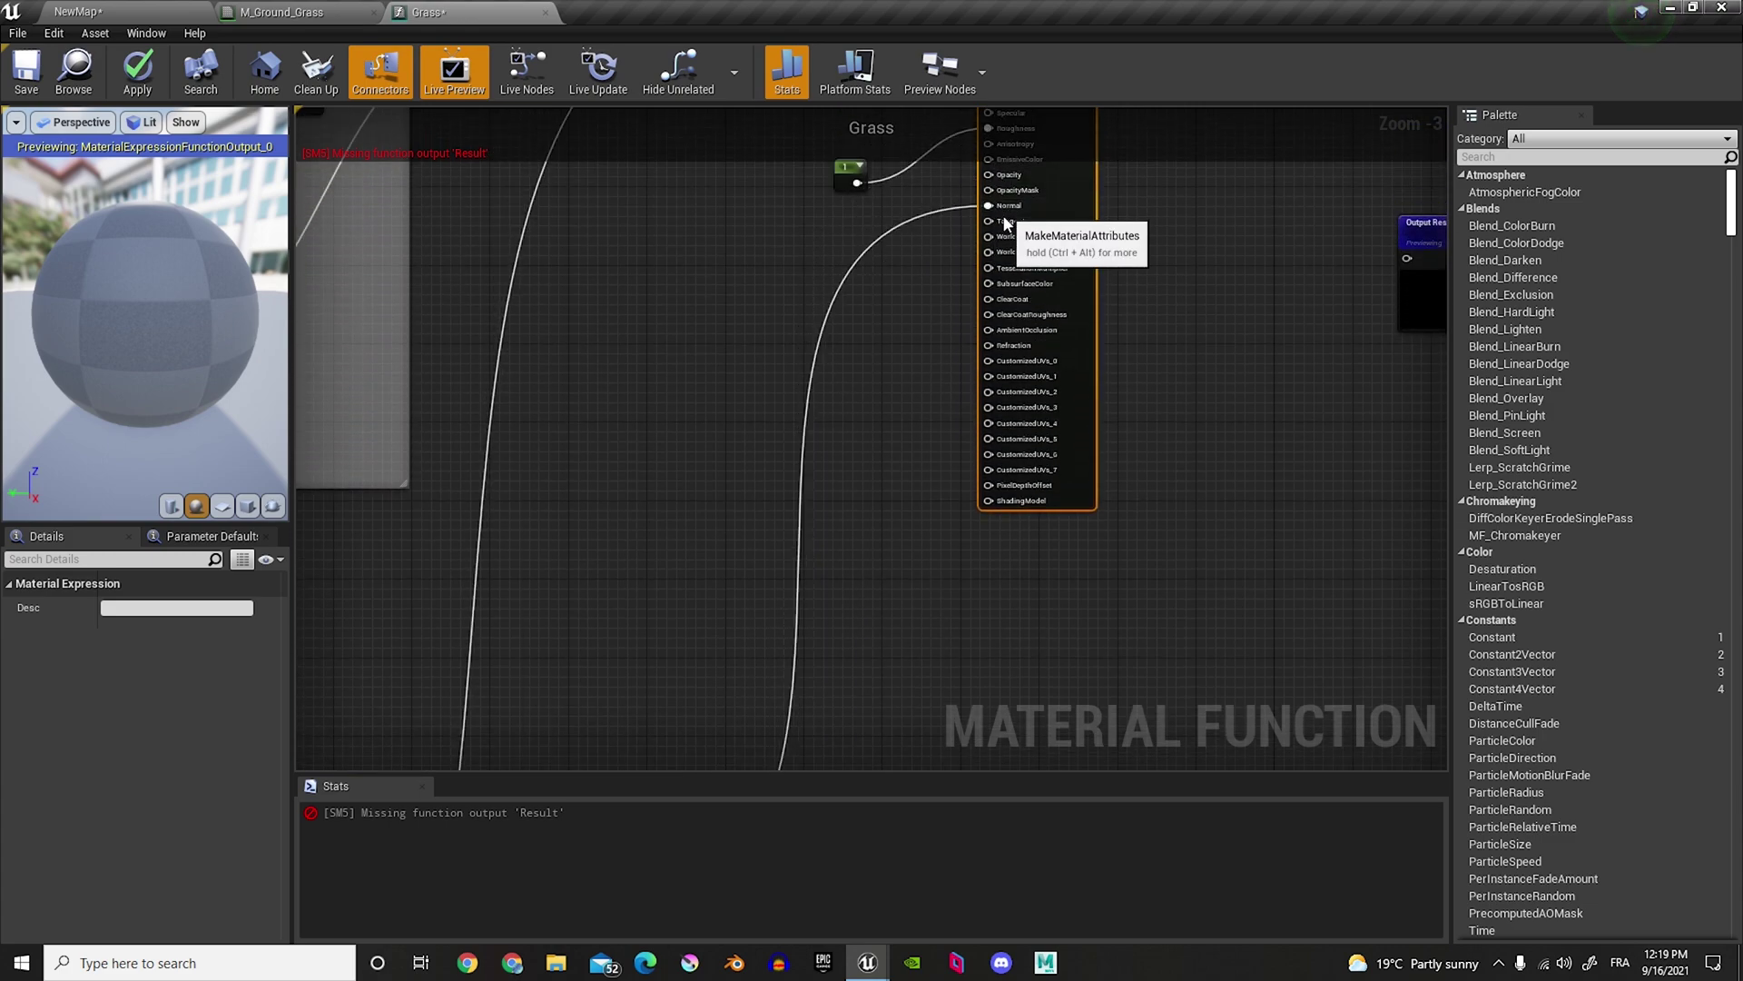
Step: Move the Output Result node next to MakeMaterialAttributes, connect the two and save the Grass function
right_drag(1008, 215, 914, 507)
drag(1184, 548, 1052, 383)
drag(848, 398, 1051, 382)
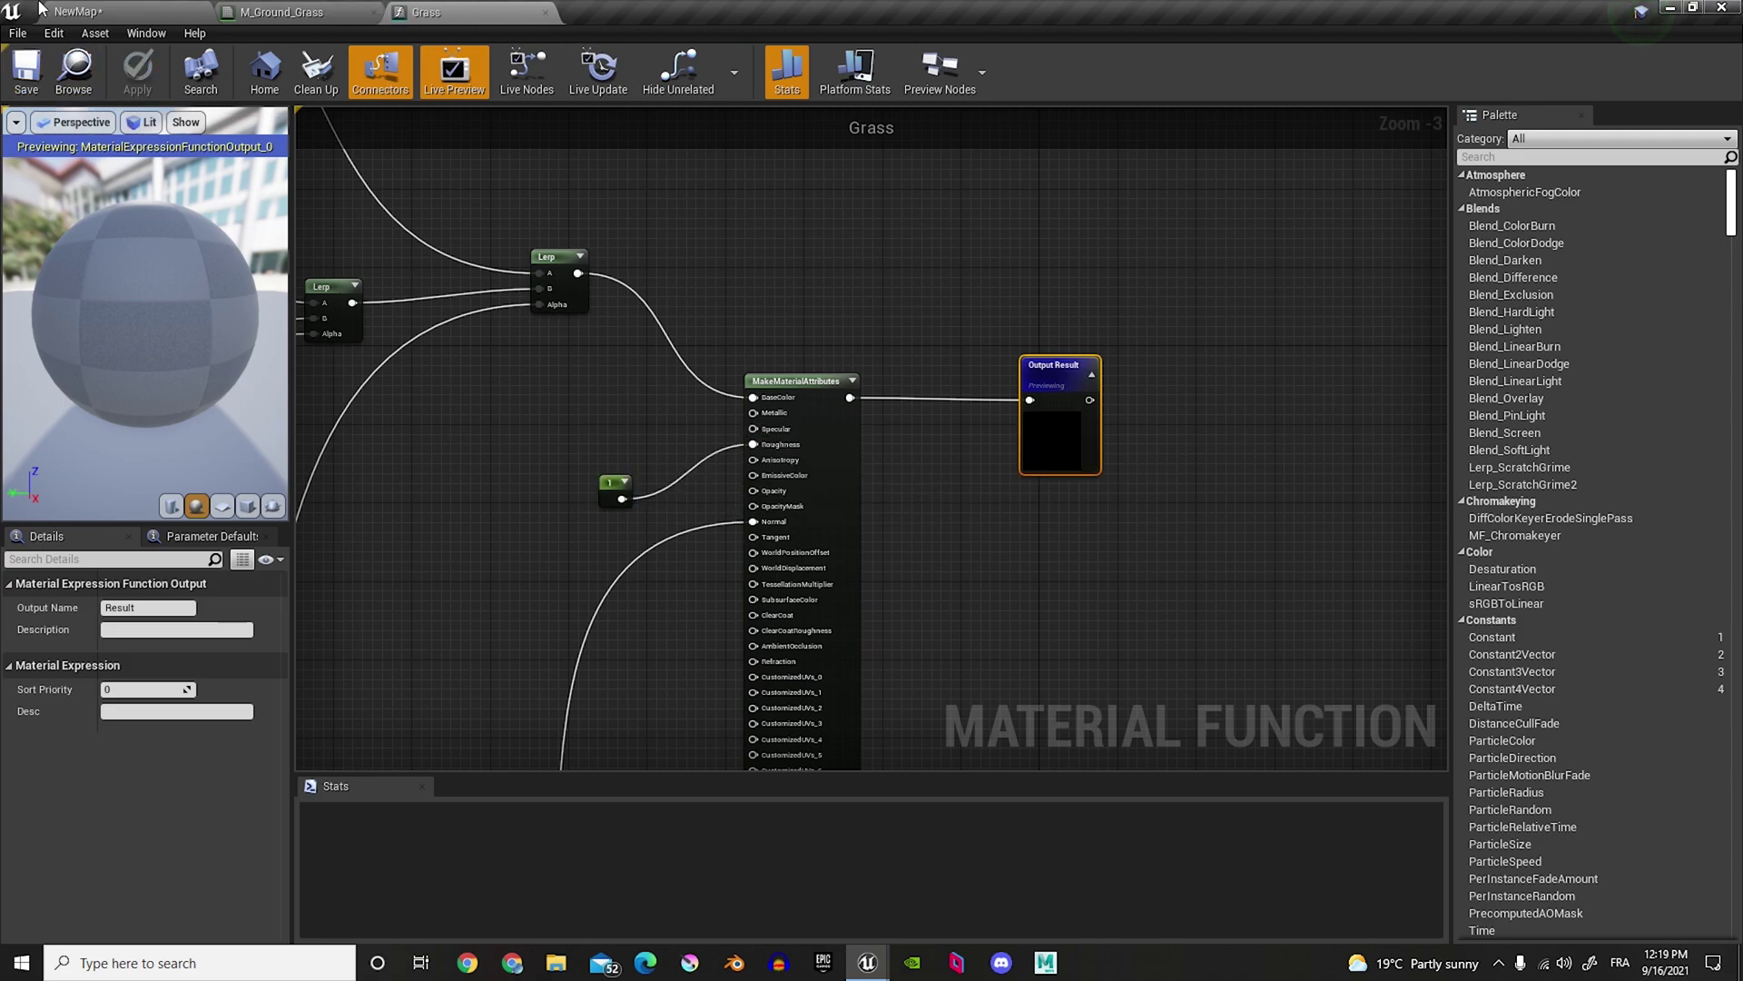
Step: Close the M_Ground_Grass and Grass editors and return to the Content folder
click(238, 11)
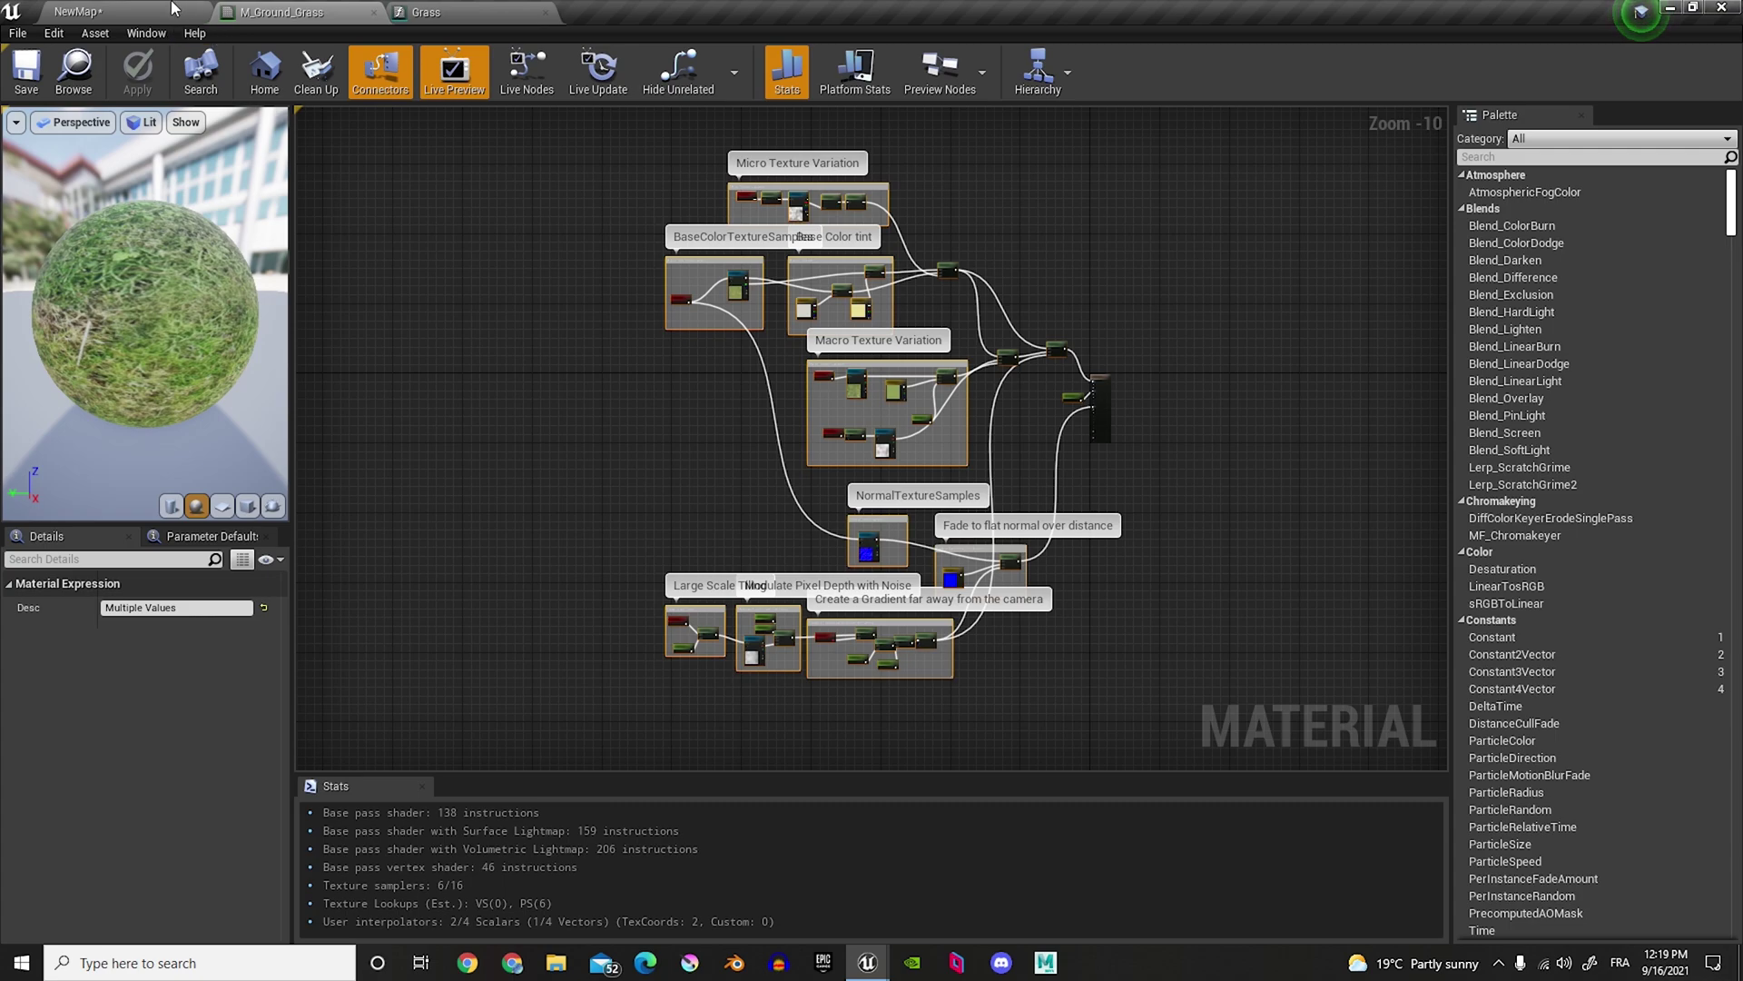
click(373, 12)
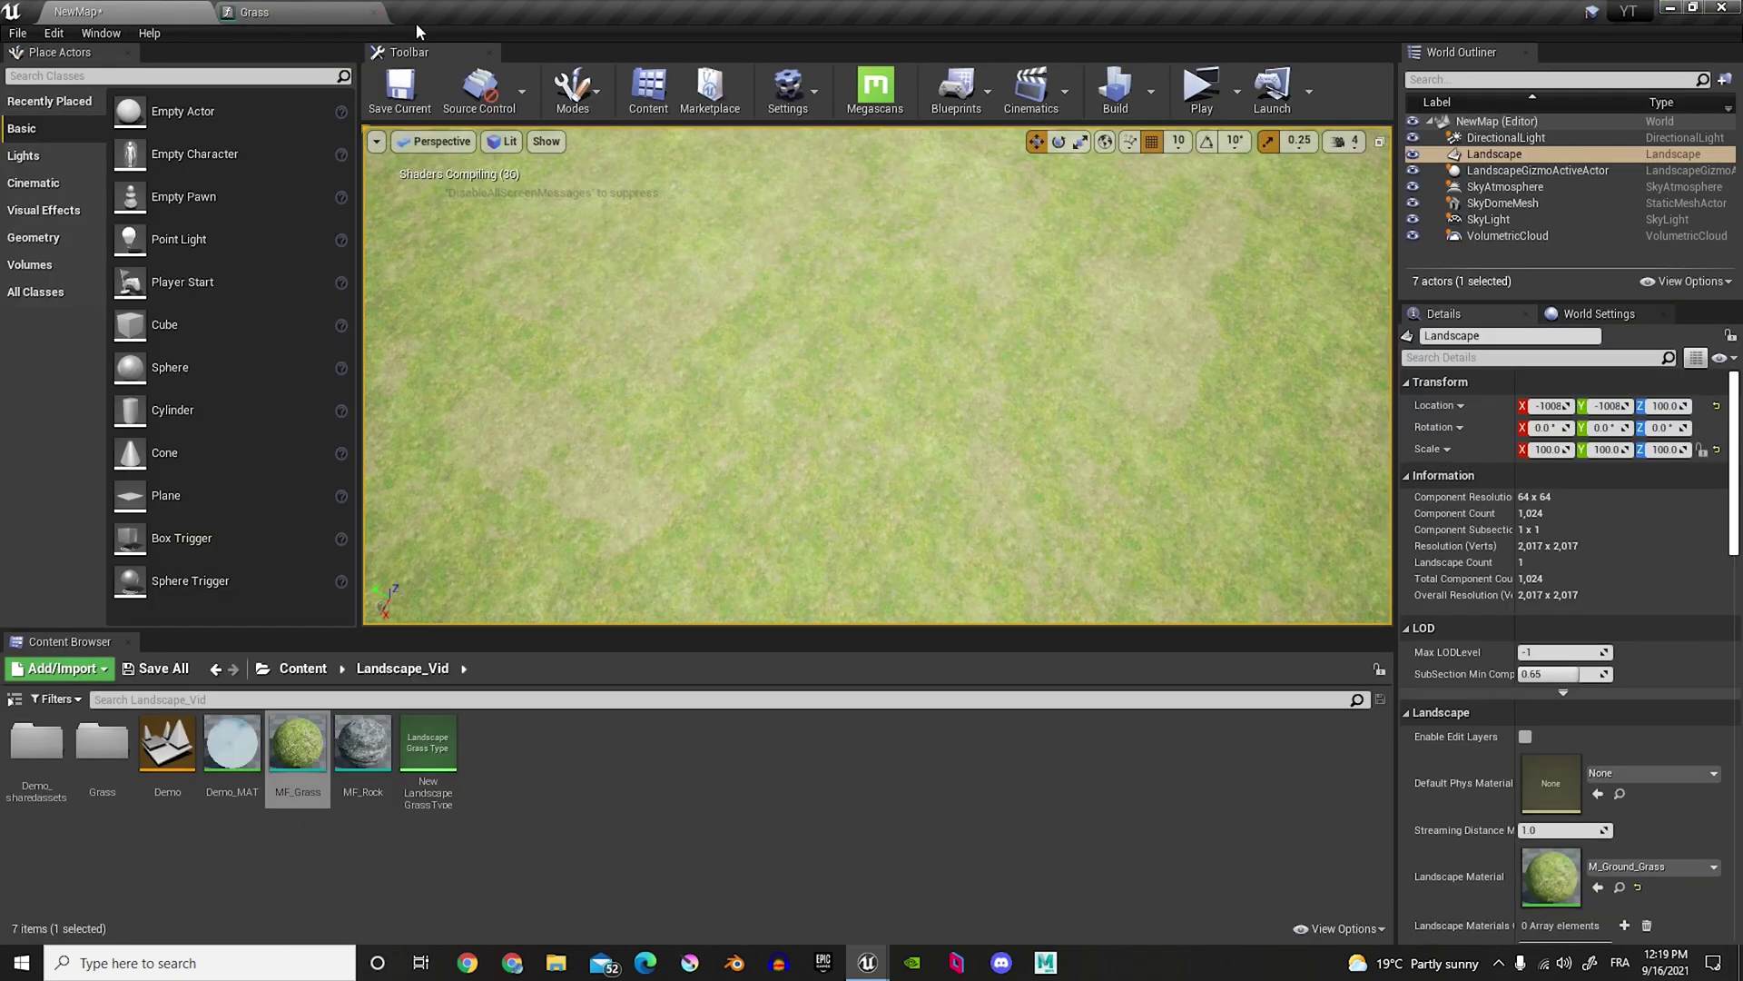
click(373, 12)
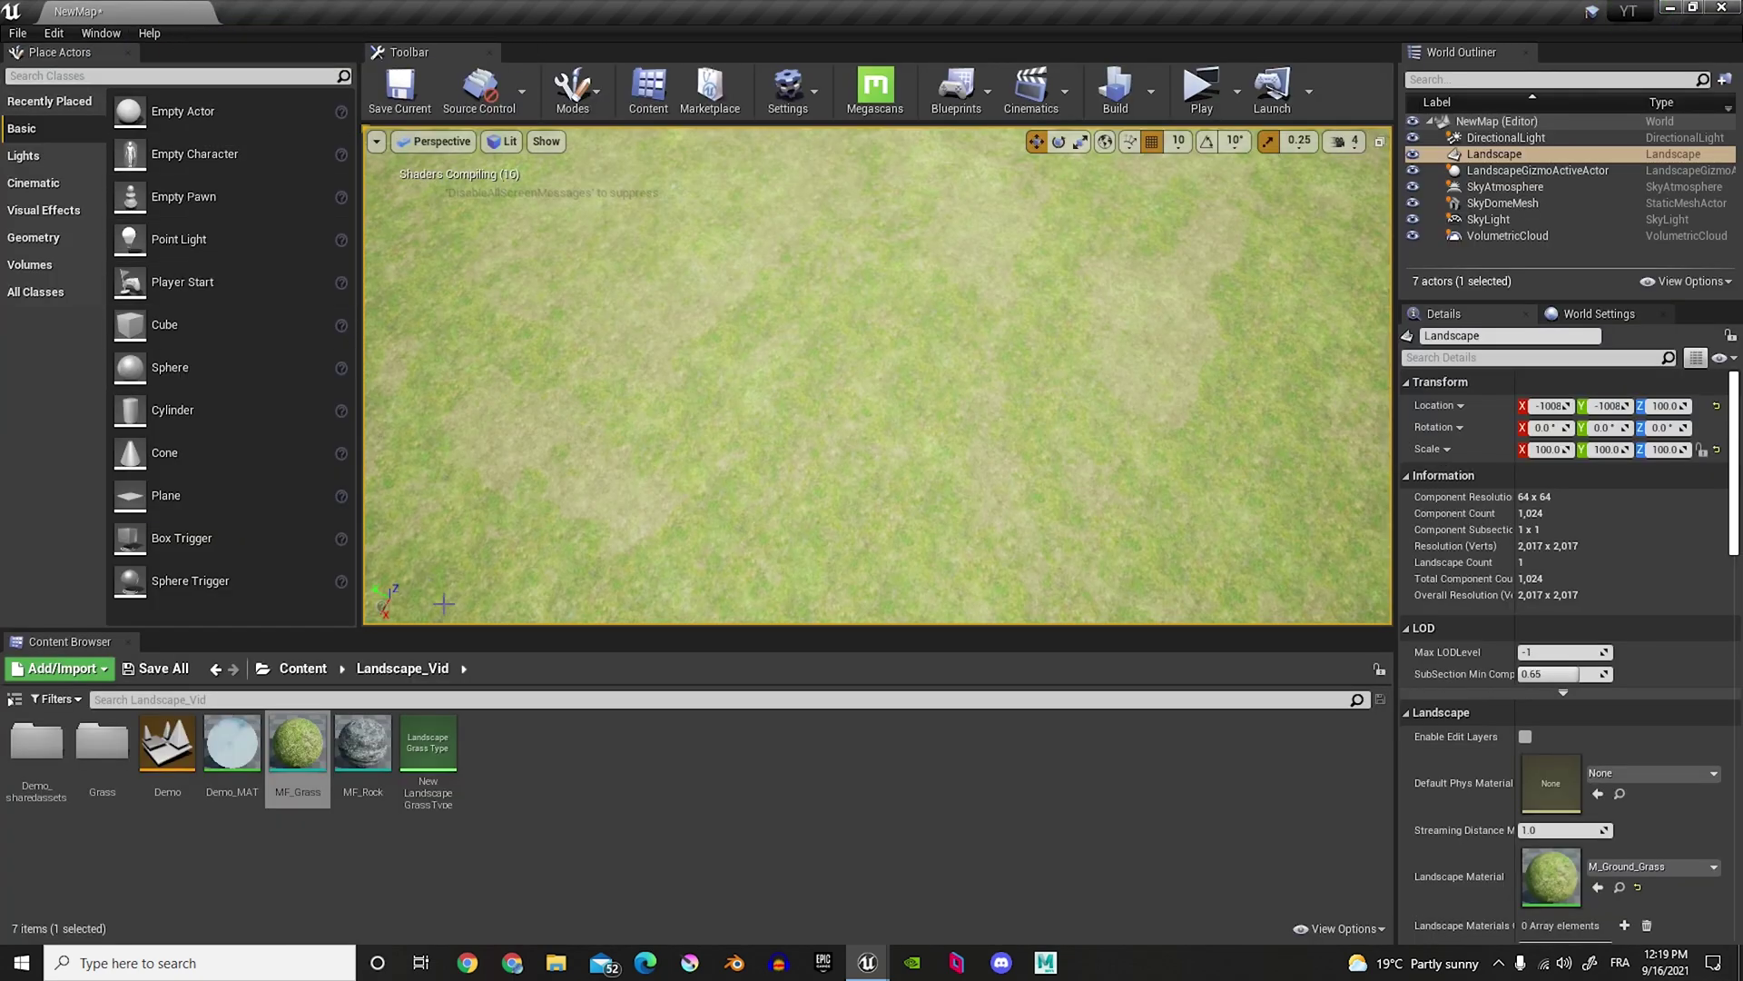
click(303, 668)
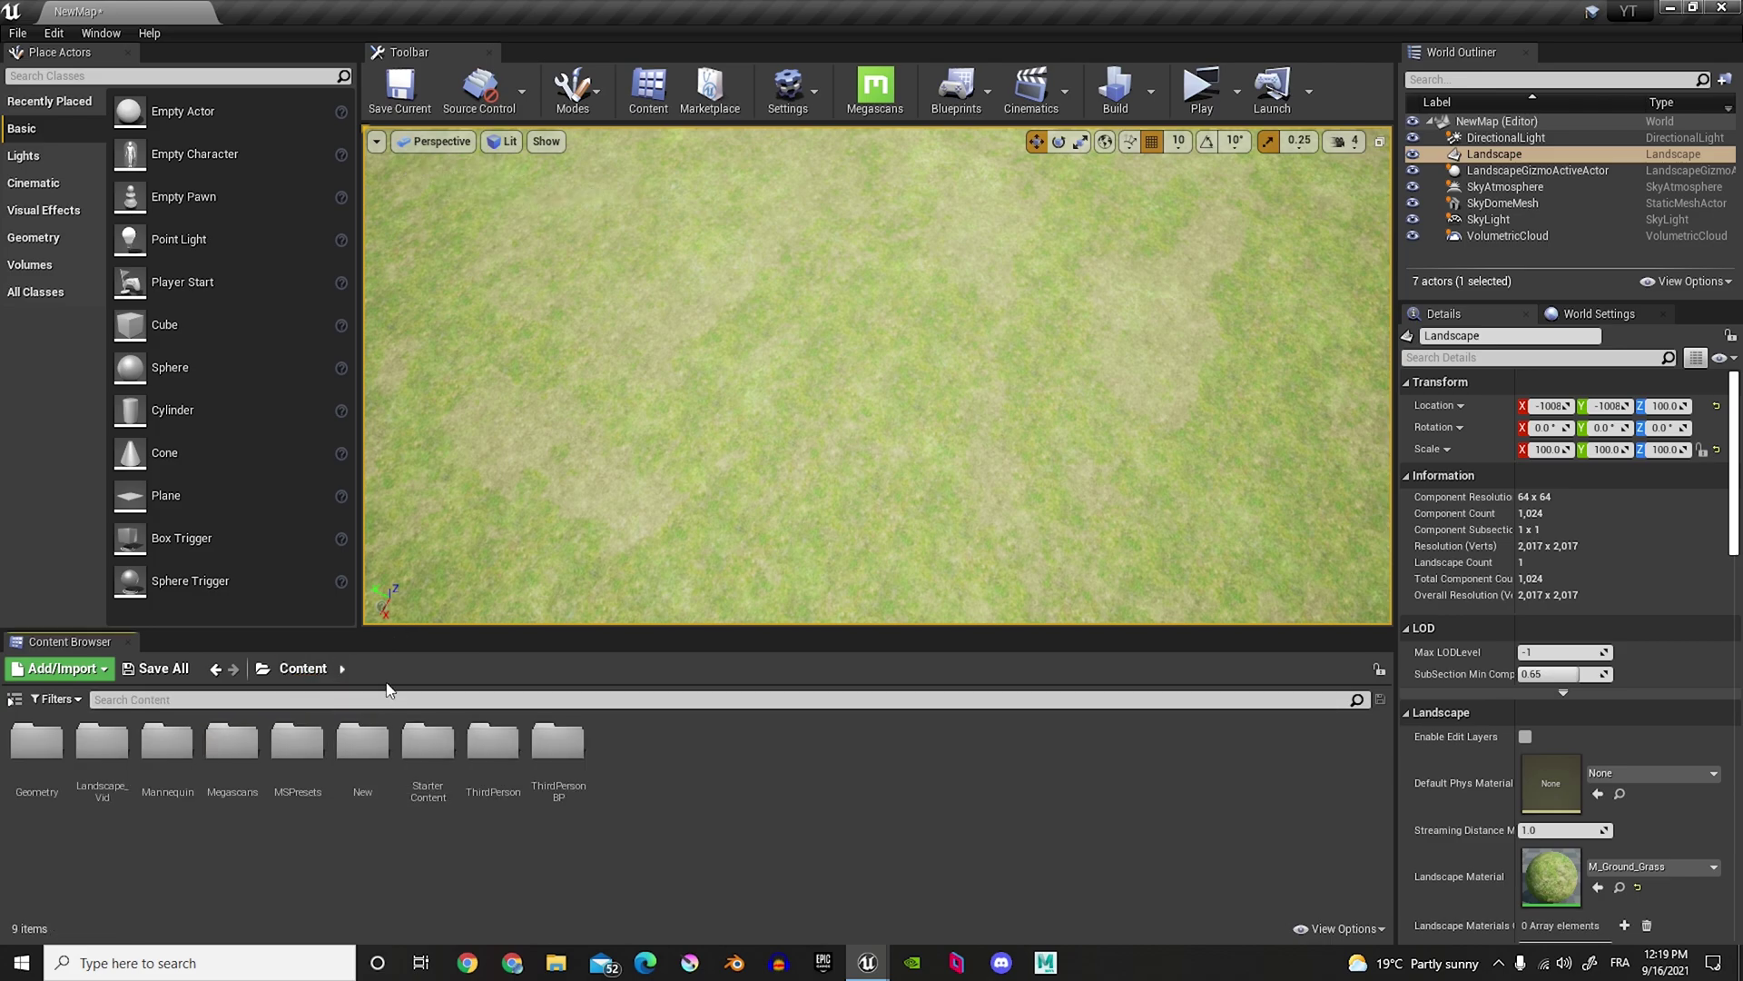
Step: Open the M_Rock_Basalt material from StarterContent's Materials folder and dock its editor
click(1620, 887)
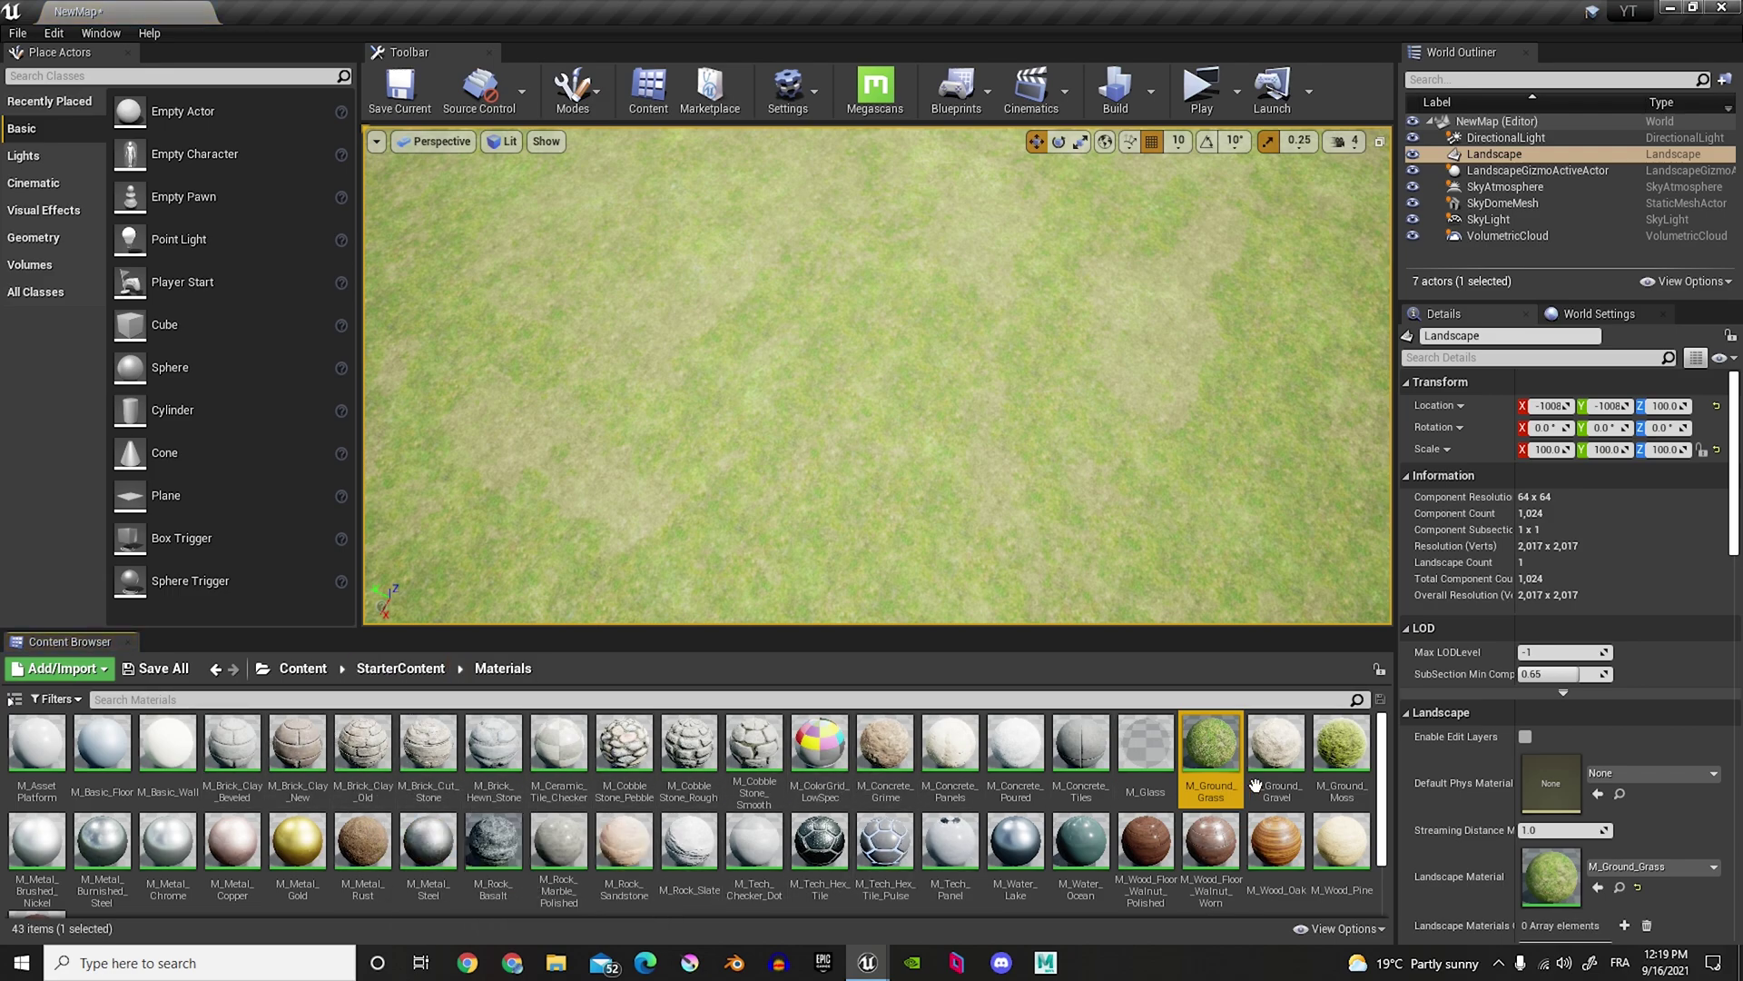
scroll(1060, 808, down, 1)
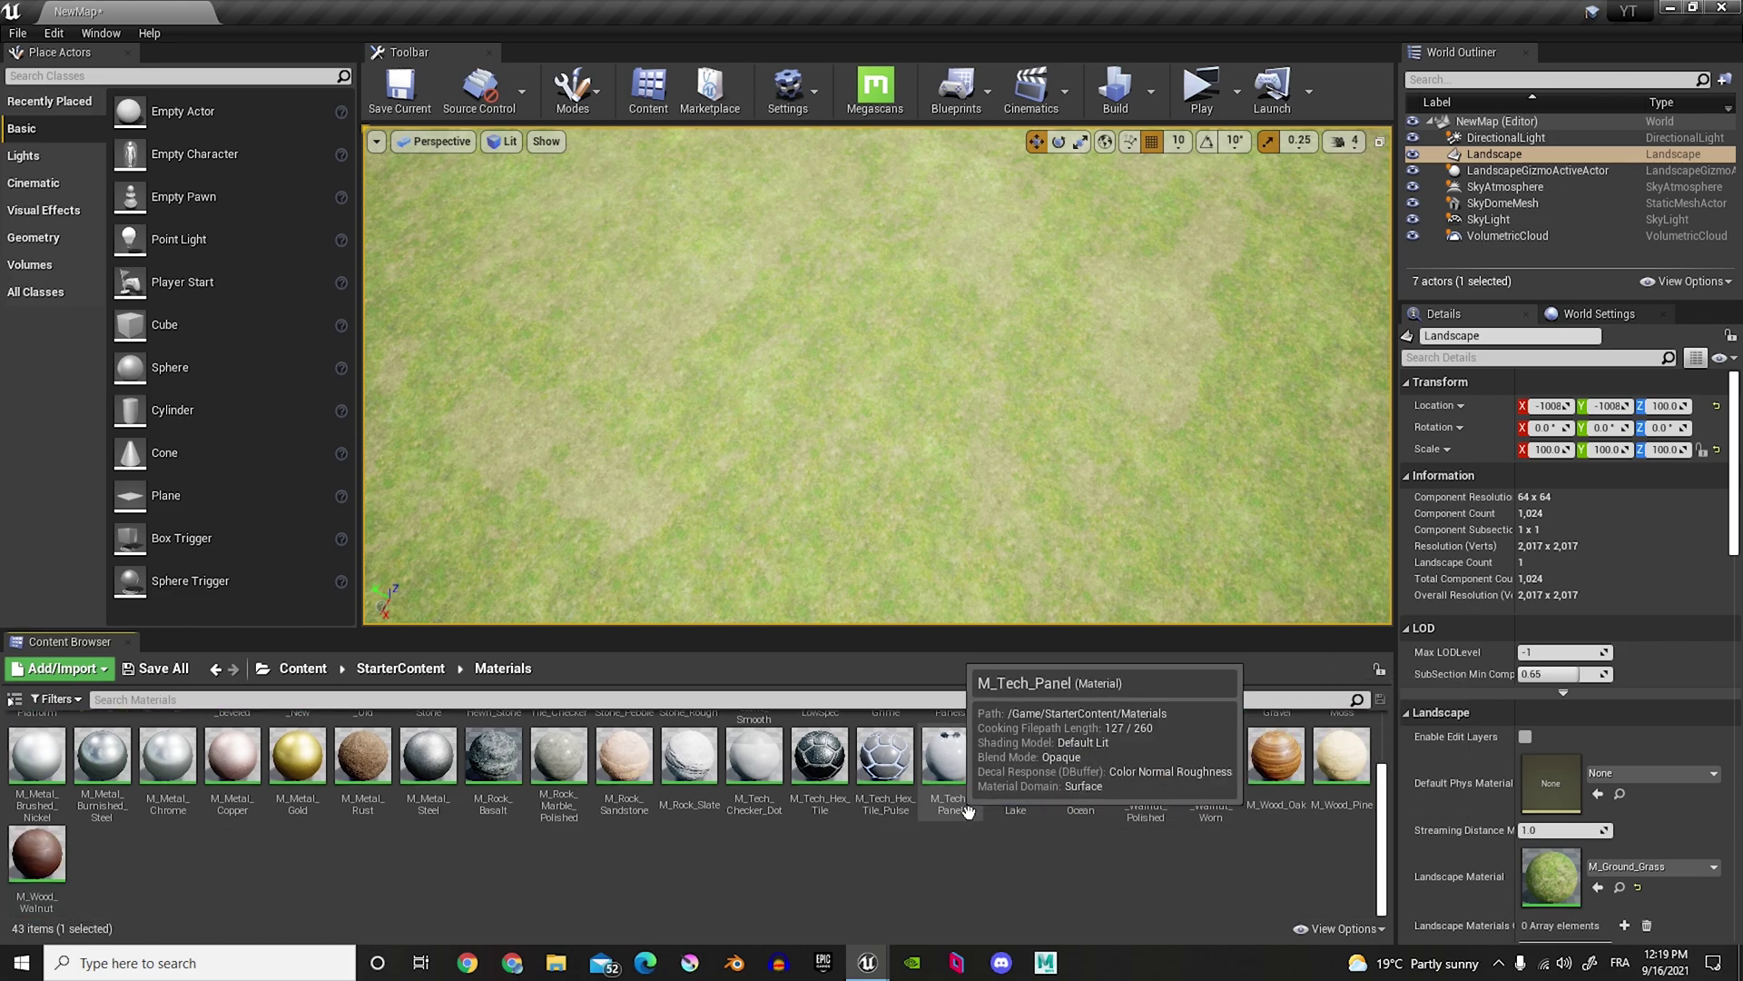
double_click(508, 783)
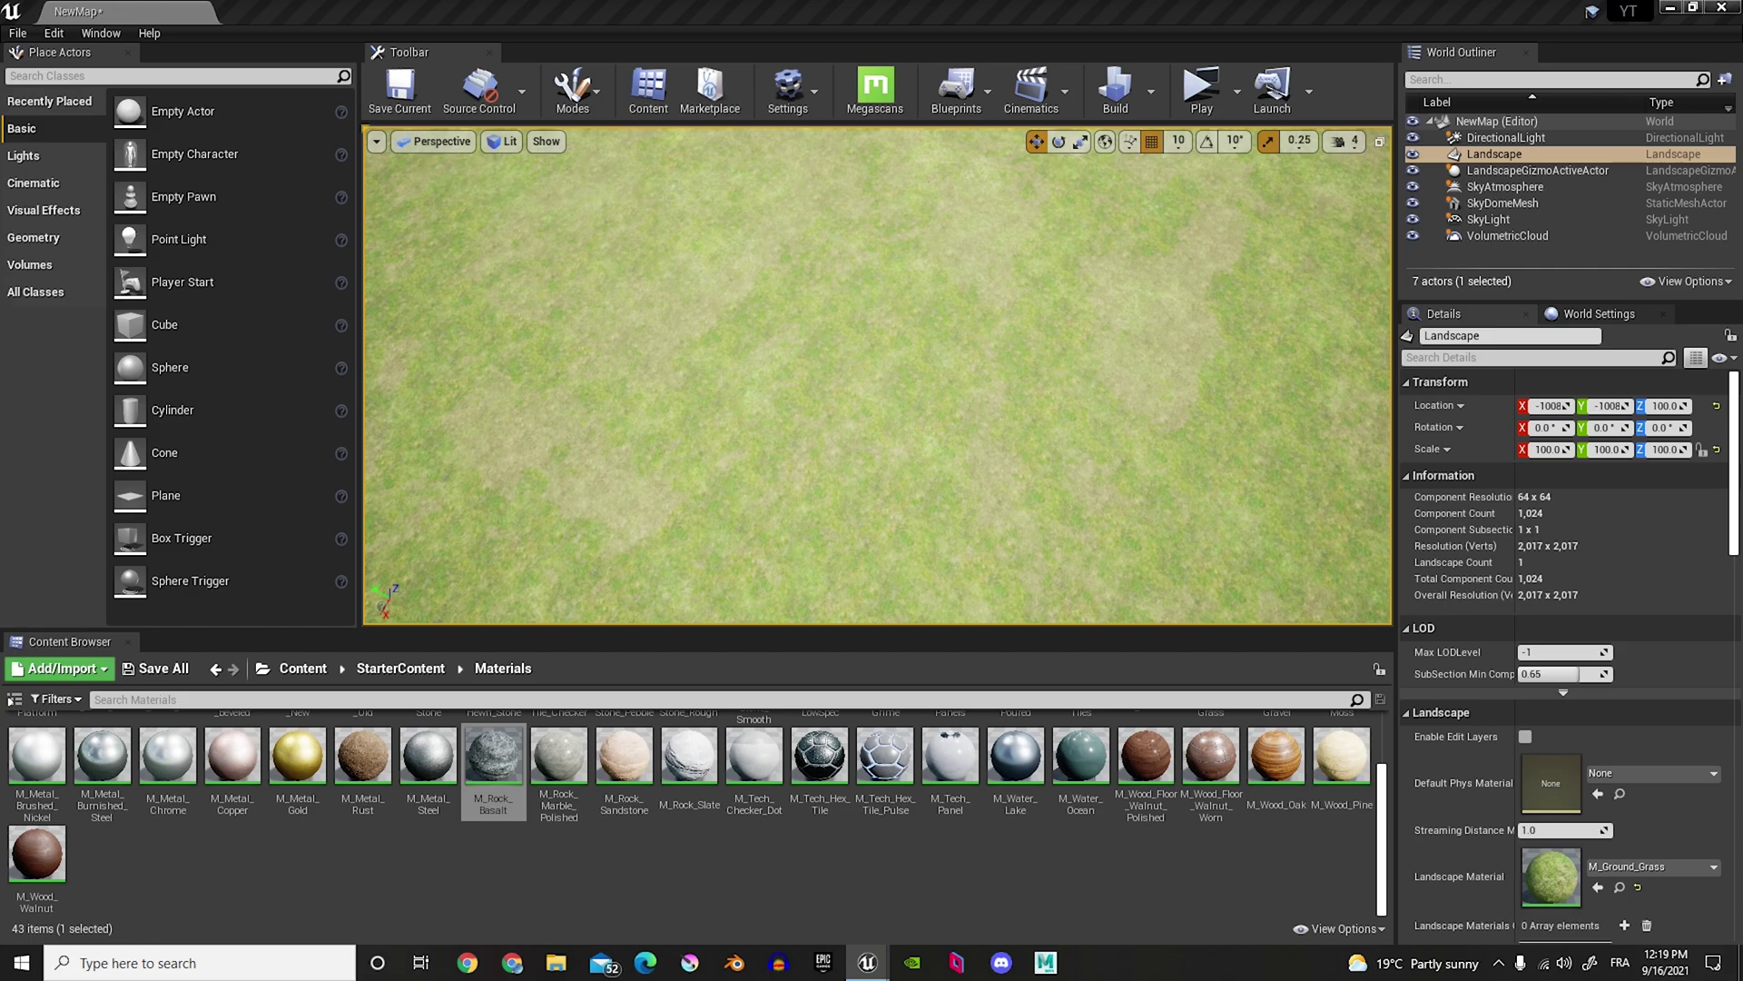
drag(879, 11, 741, 9)
Step: Copy all M_Rock_Basalt graph nodes except the main material output node
scroll(566, 312, down, 3)
right_drag(564, 312, 996, 393)
scroll(778, 372, down, 2)
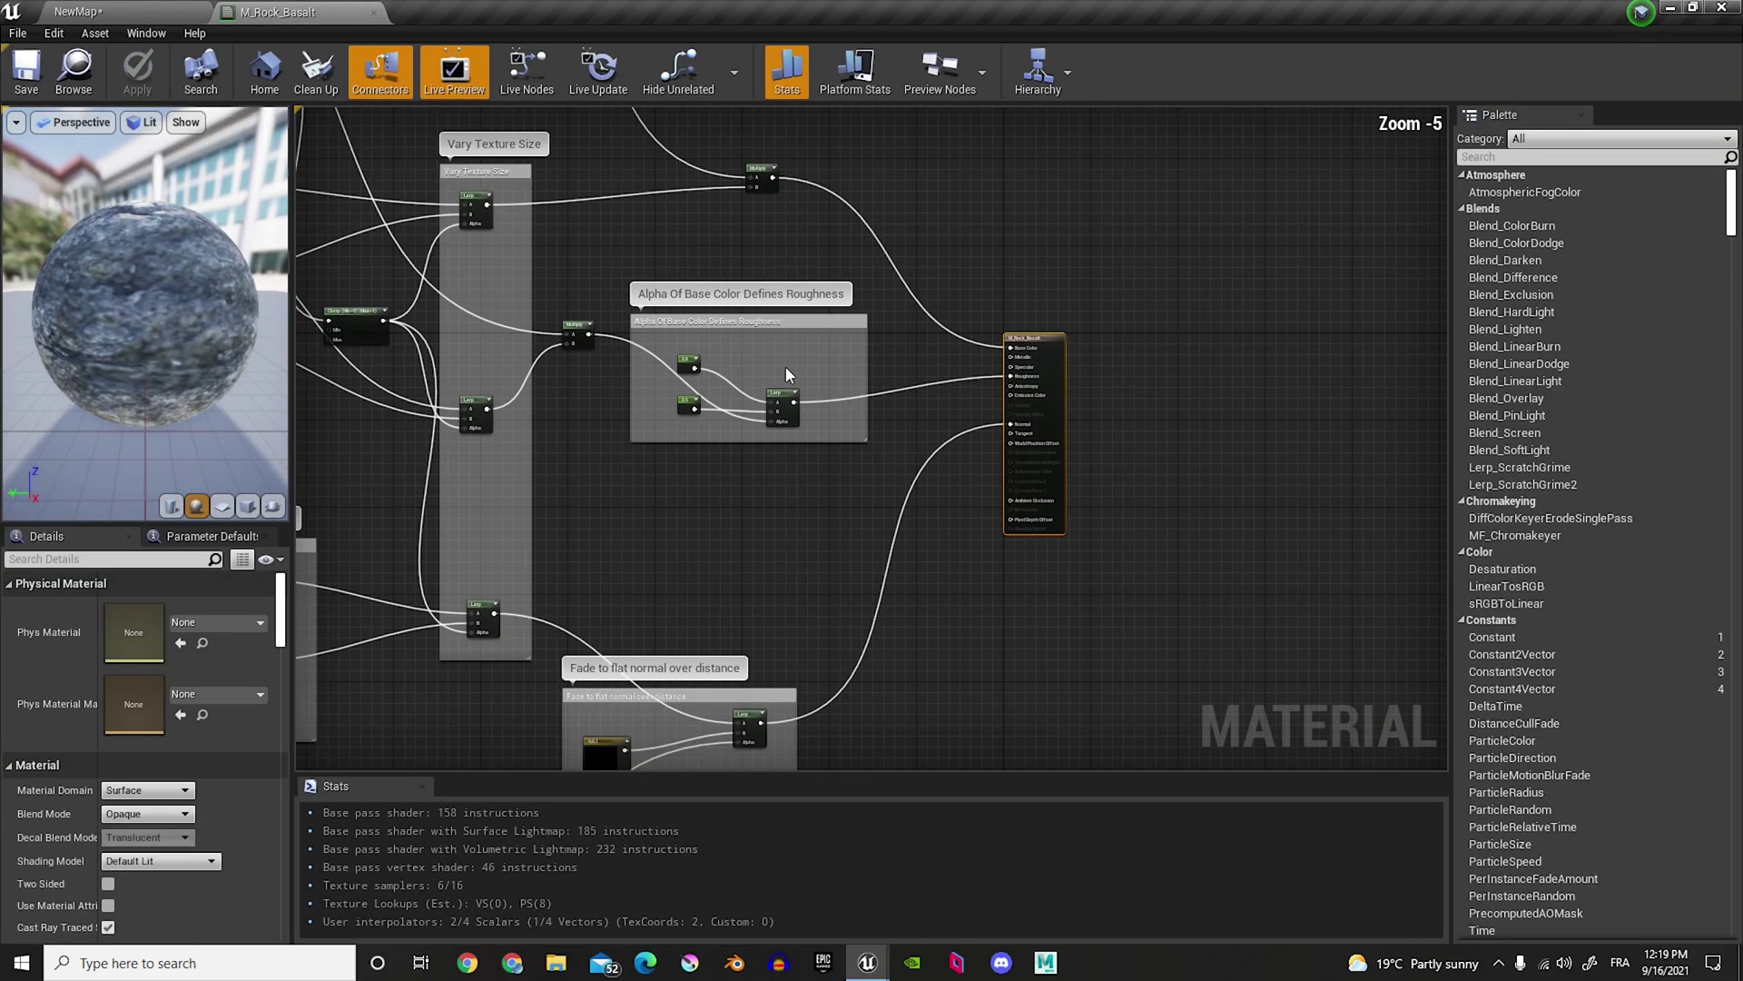
scroll(781, 367, down, 5)
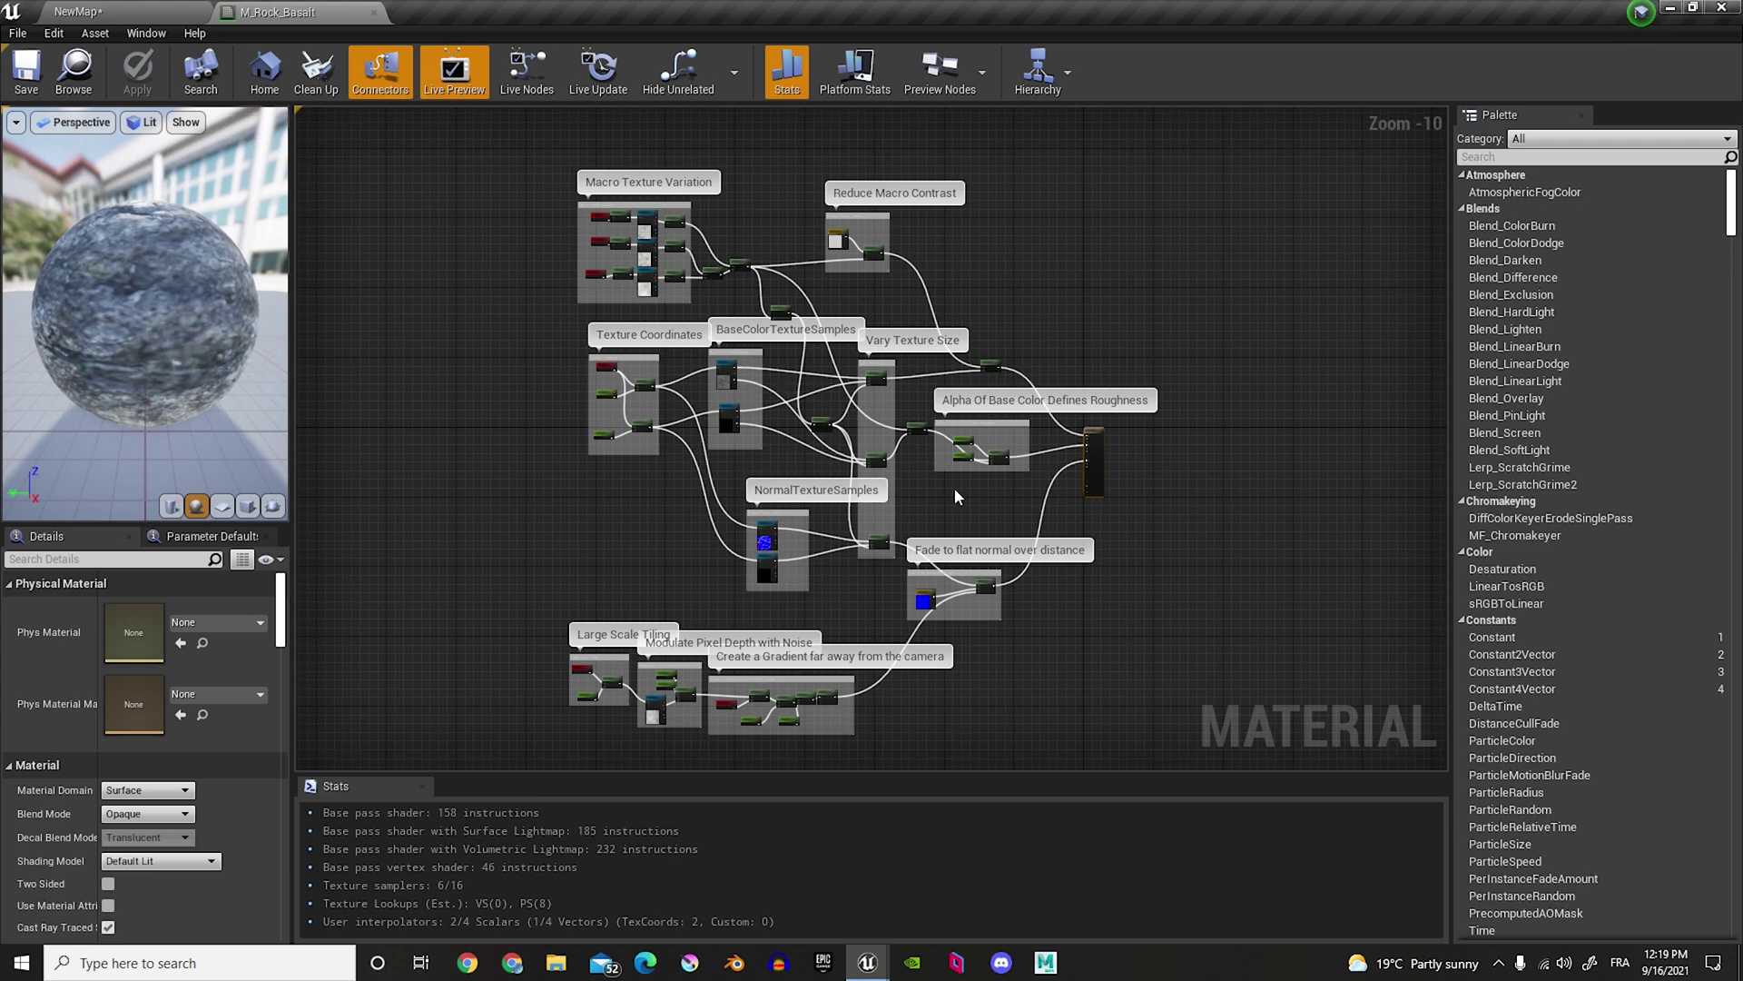
drag(537, 221, 1060, 737)
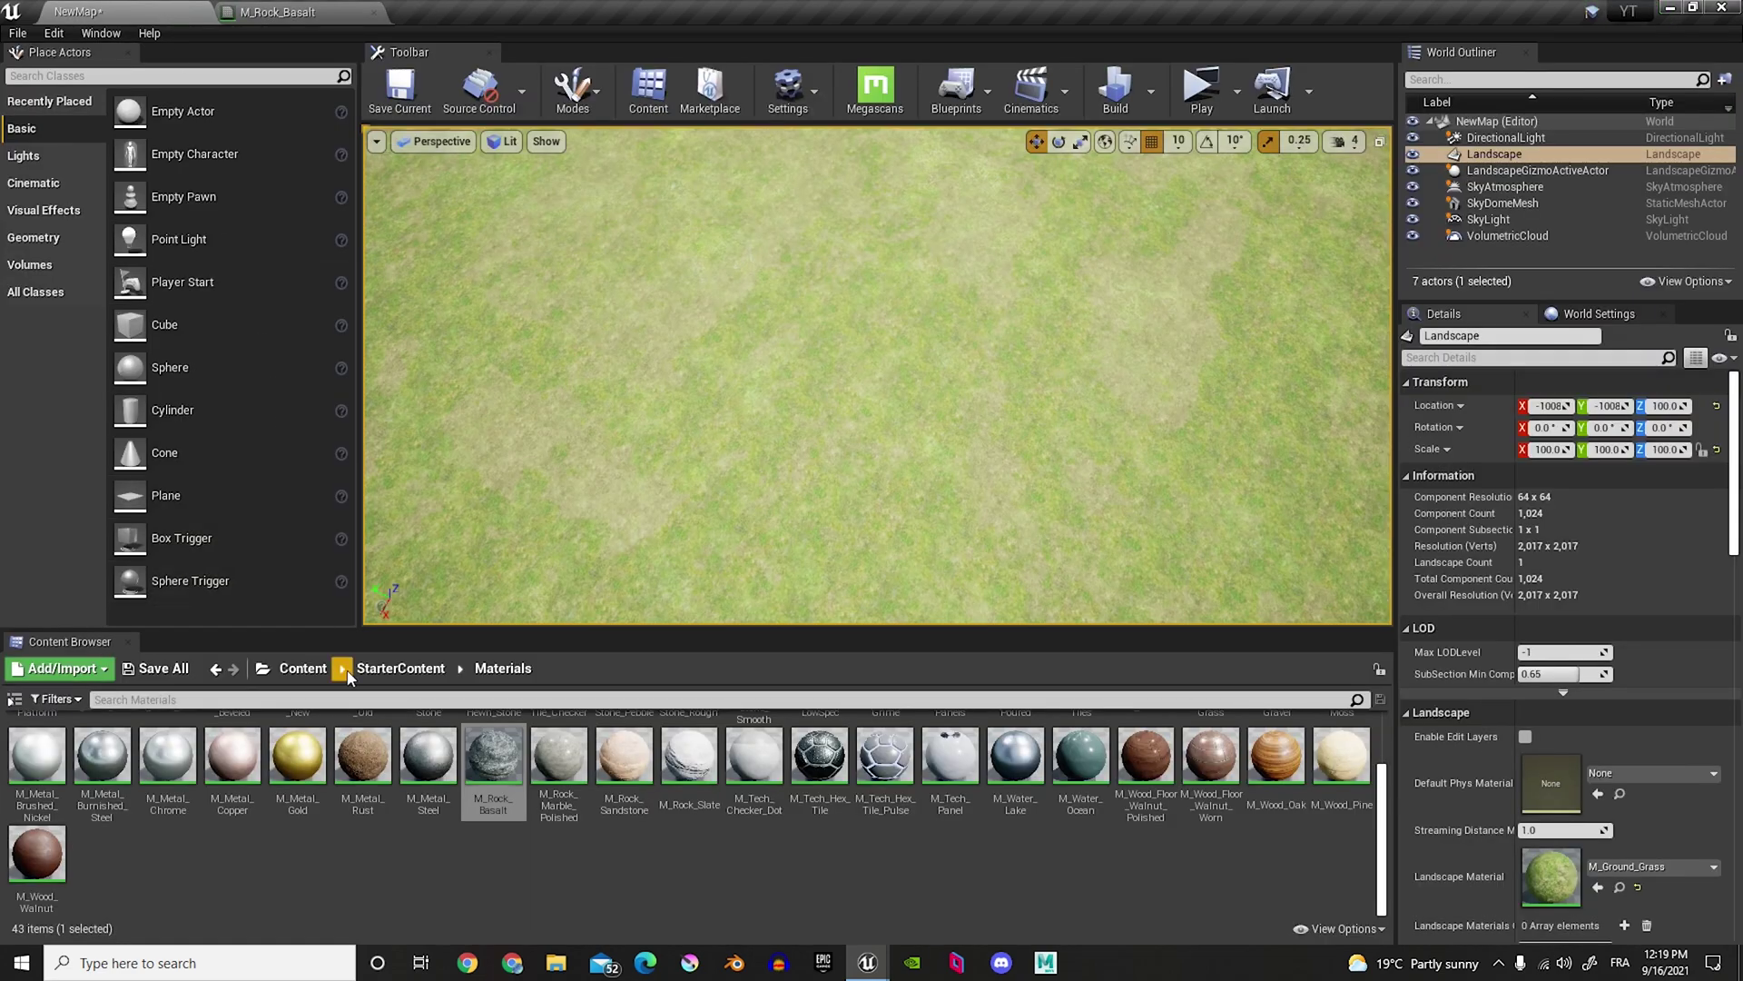
Step: Create a material function named Rock in the New folder
click(304, 669)
double_click(365, 749)
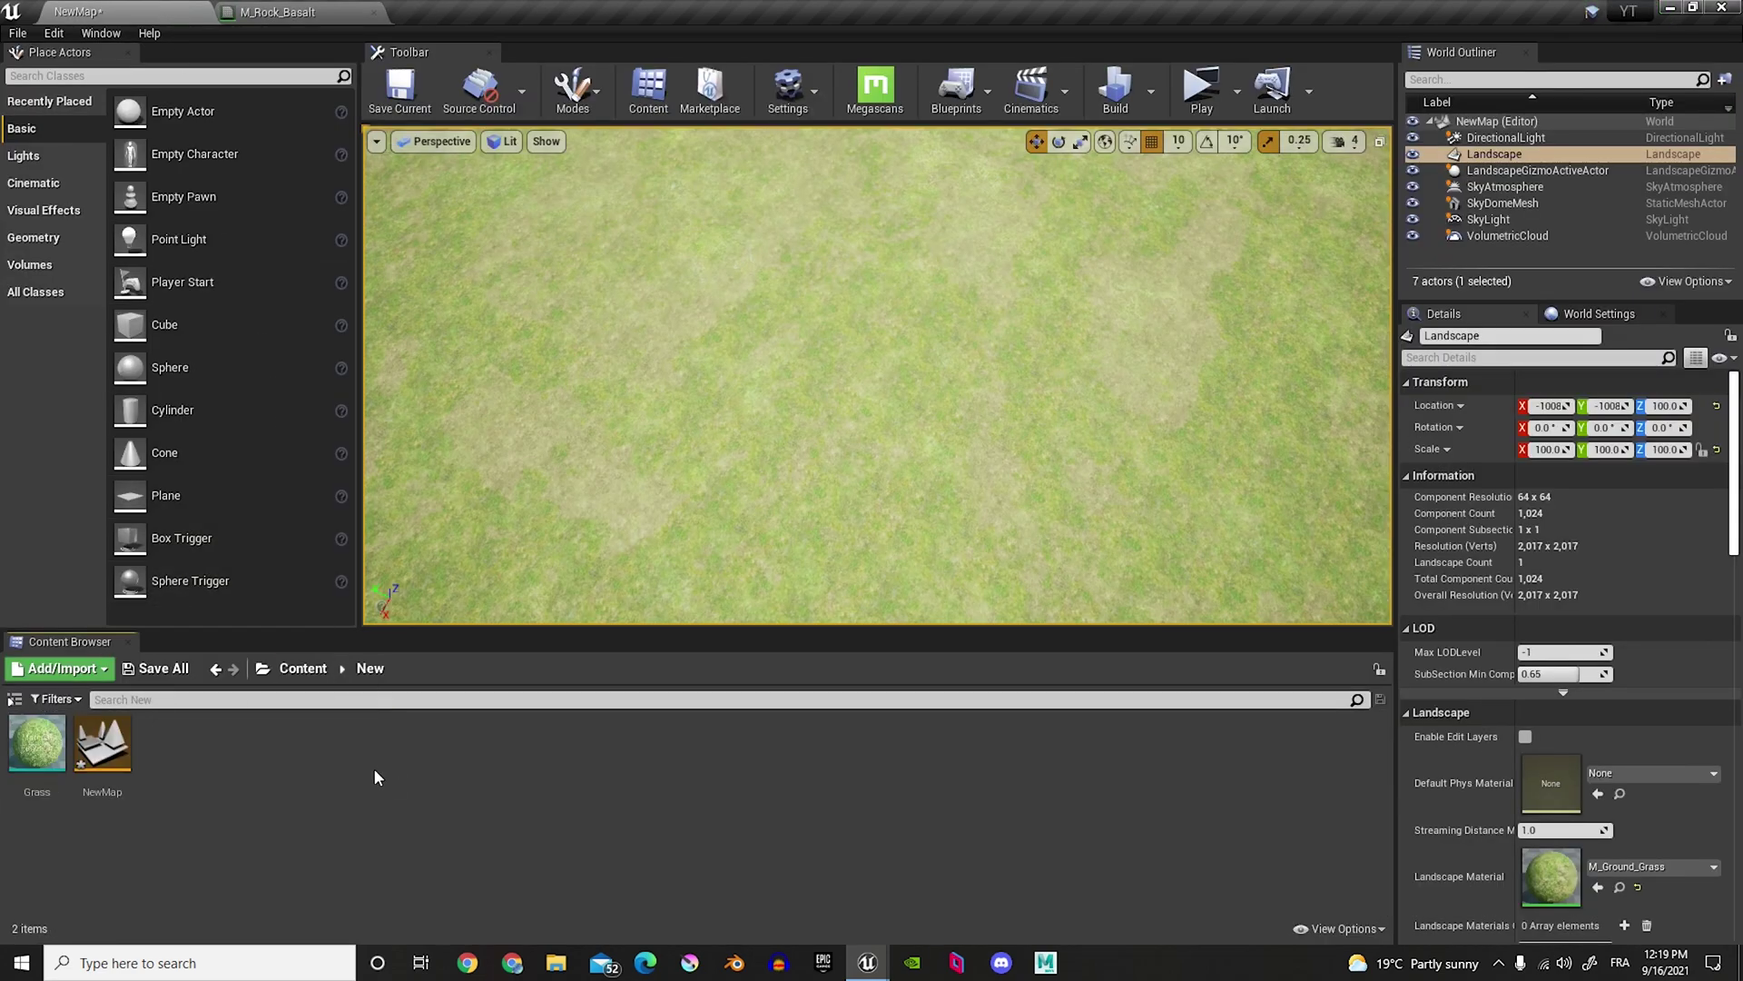
right_click(176, 761)
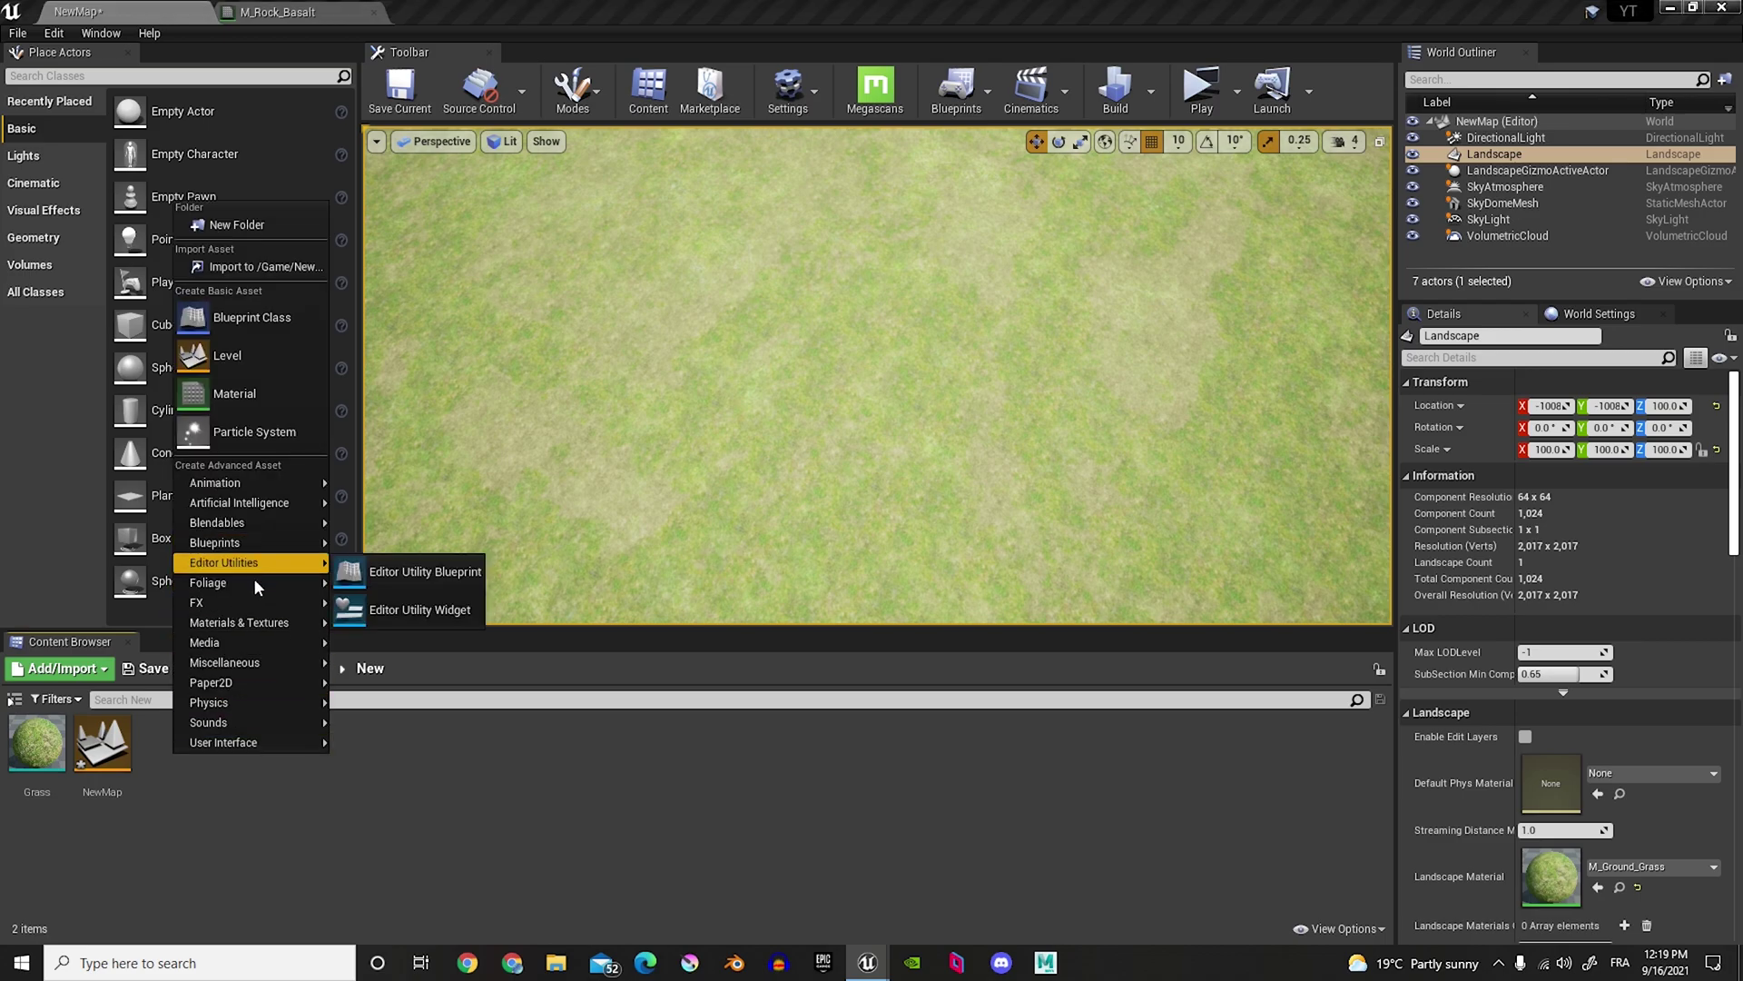
mouse_move(247, 626)
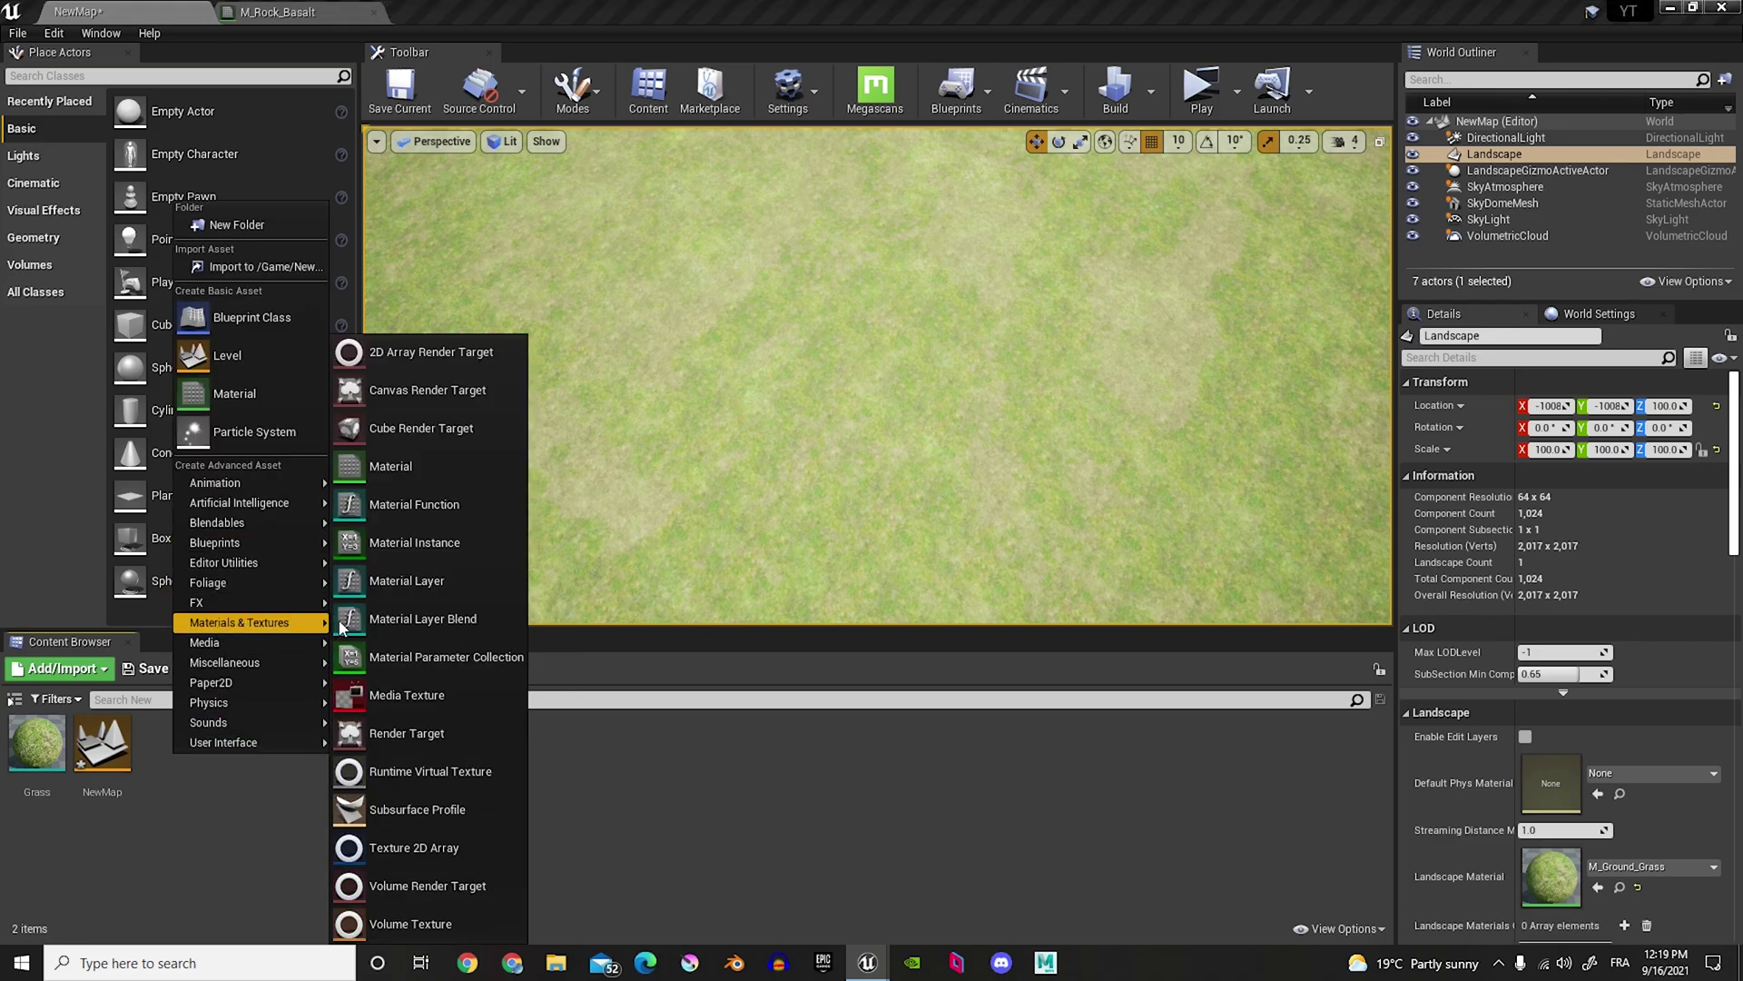
click(419, 503)
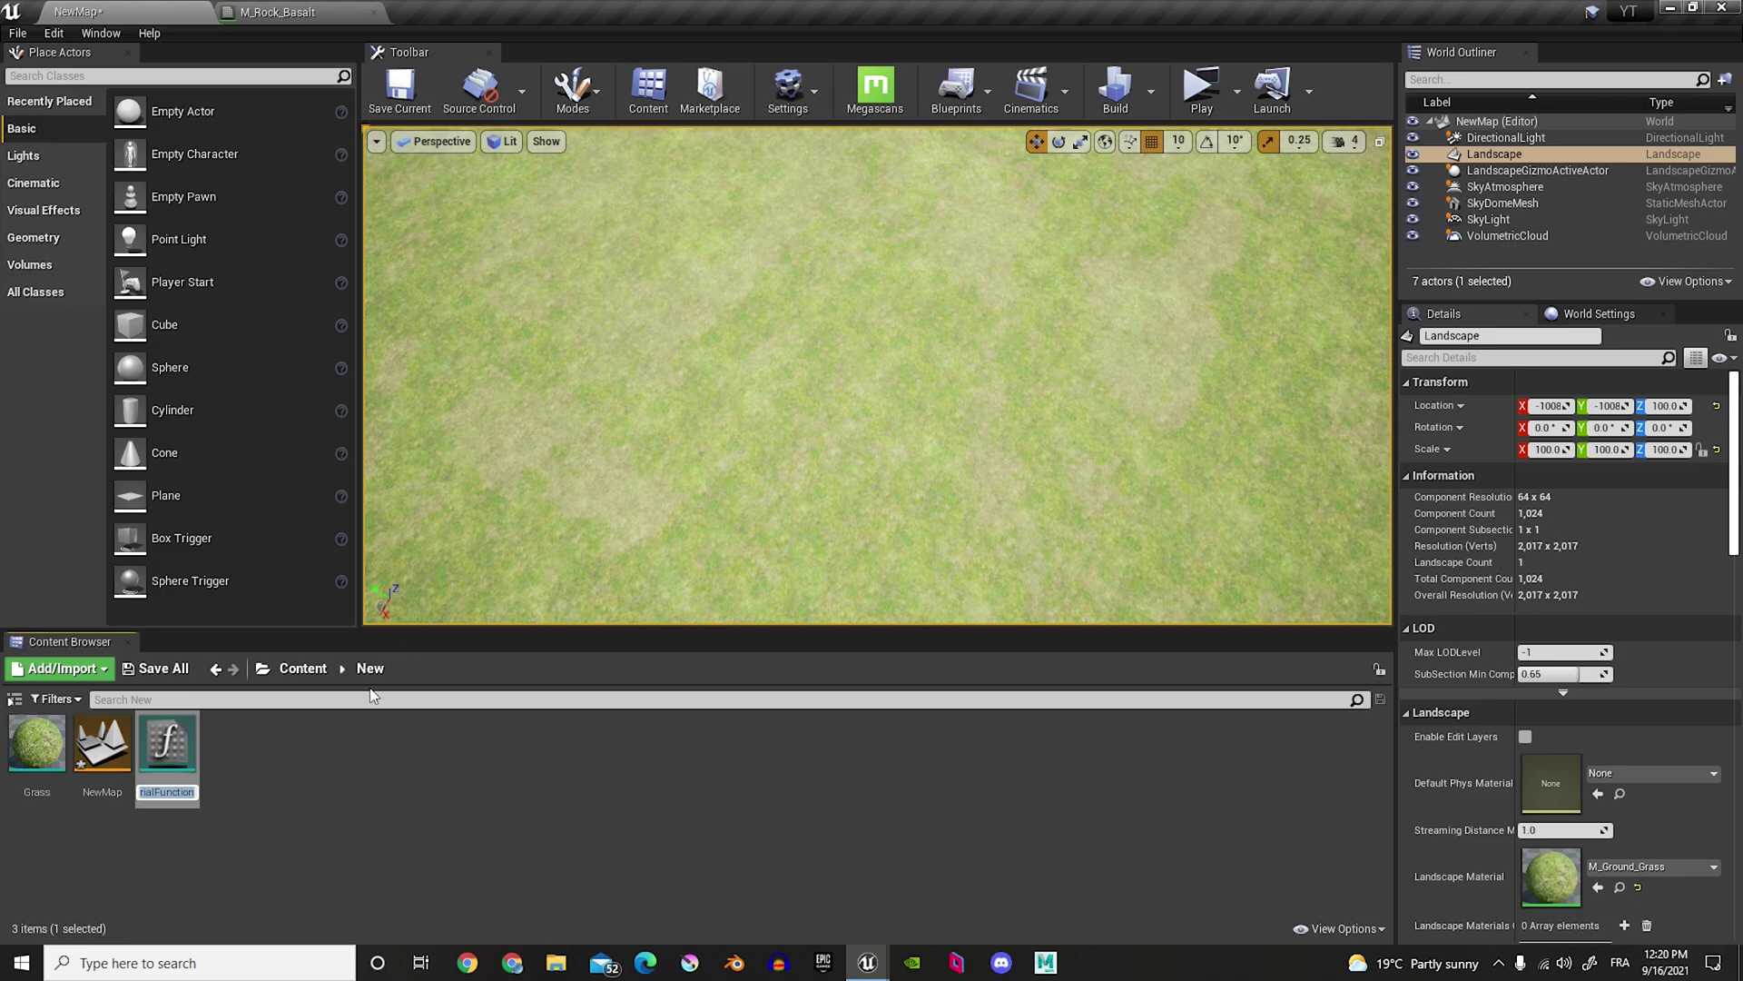
text(Rock)
key(Return)
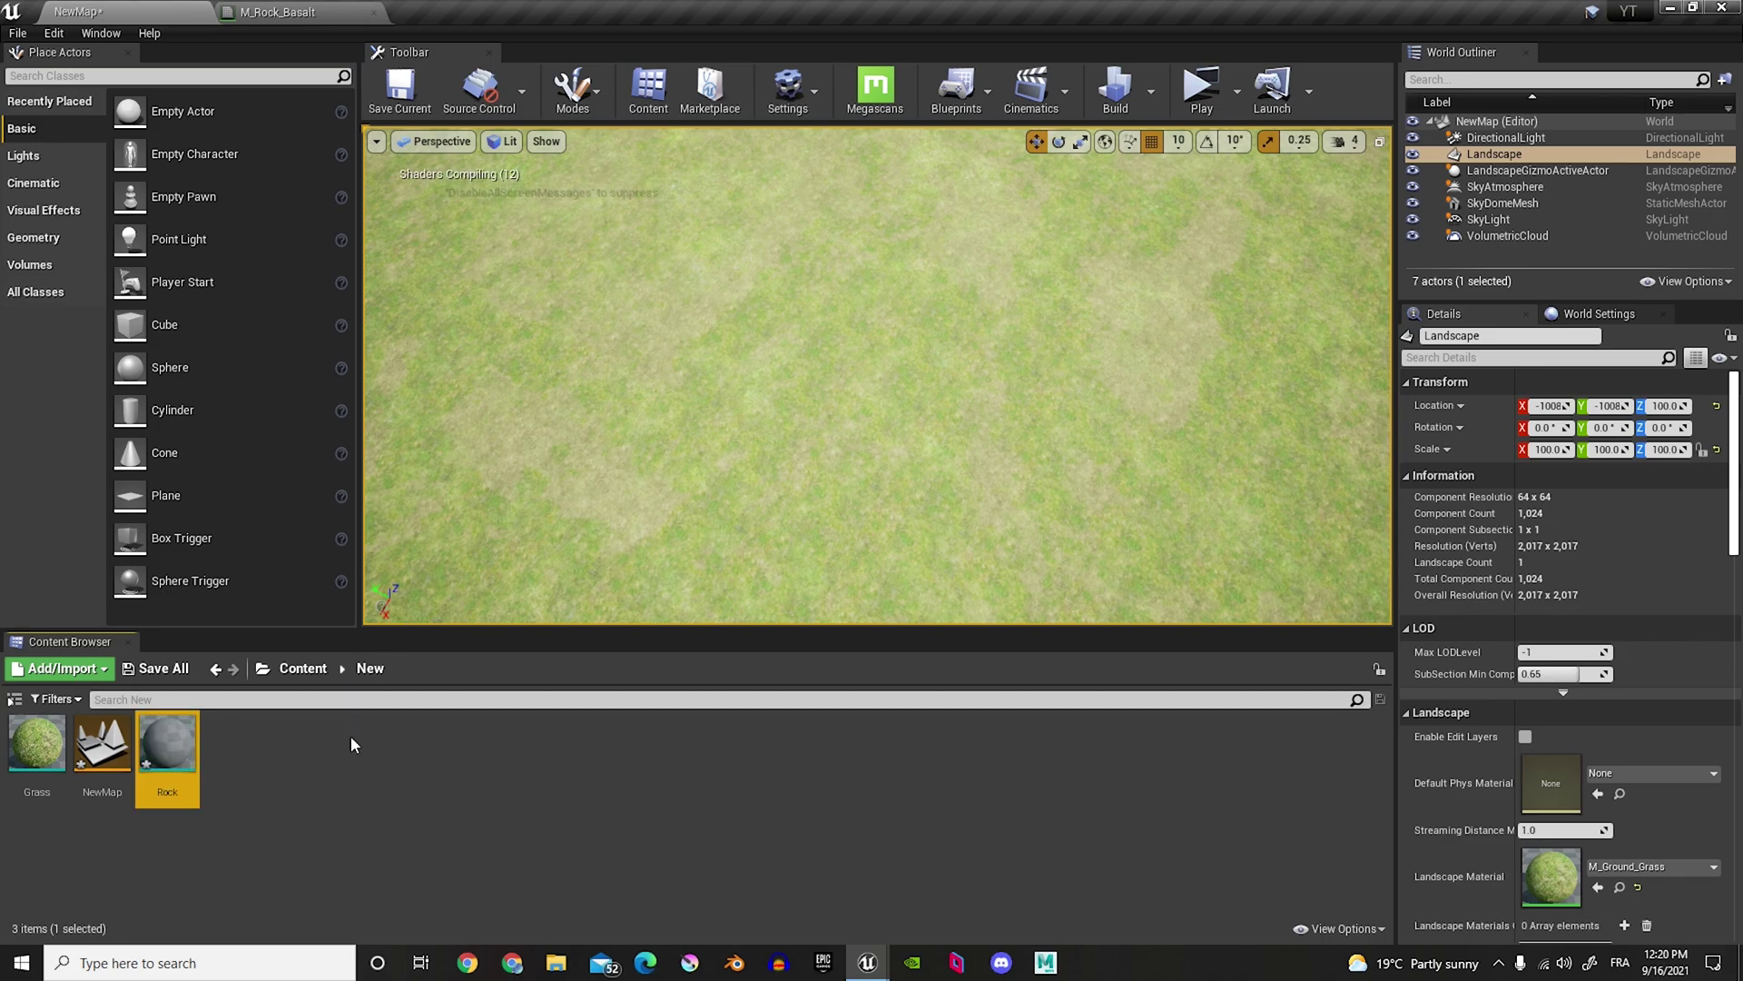
Step: Open the Rock material function, dock its editor and make room in the graph beside the output node
double_click(194, 754)
drag(535, 189, 483, 9)
right_drag(493, 271, 938, 400)
scroll(726, 394, down, 2)
right_drag(581, 335, 970, 491)
scroll(767, 440, down, 4)
right_drag(547, 397, 662, 414)
Step: Paste the M_Rock_Basalt nodes into the Rock function and reposition the Output Result node beside the roughness group
right_click(592, 411)
key(ctrl+v)
click(551, 353)
key(ctrl+v)
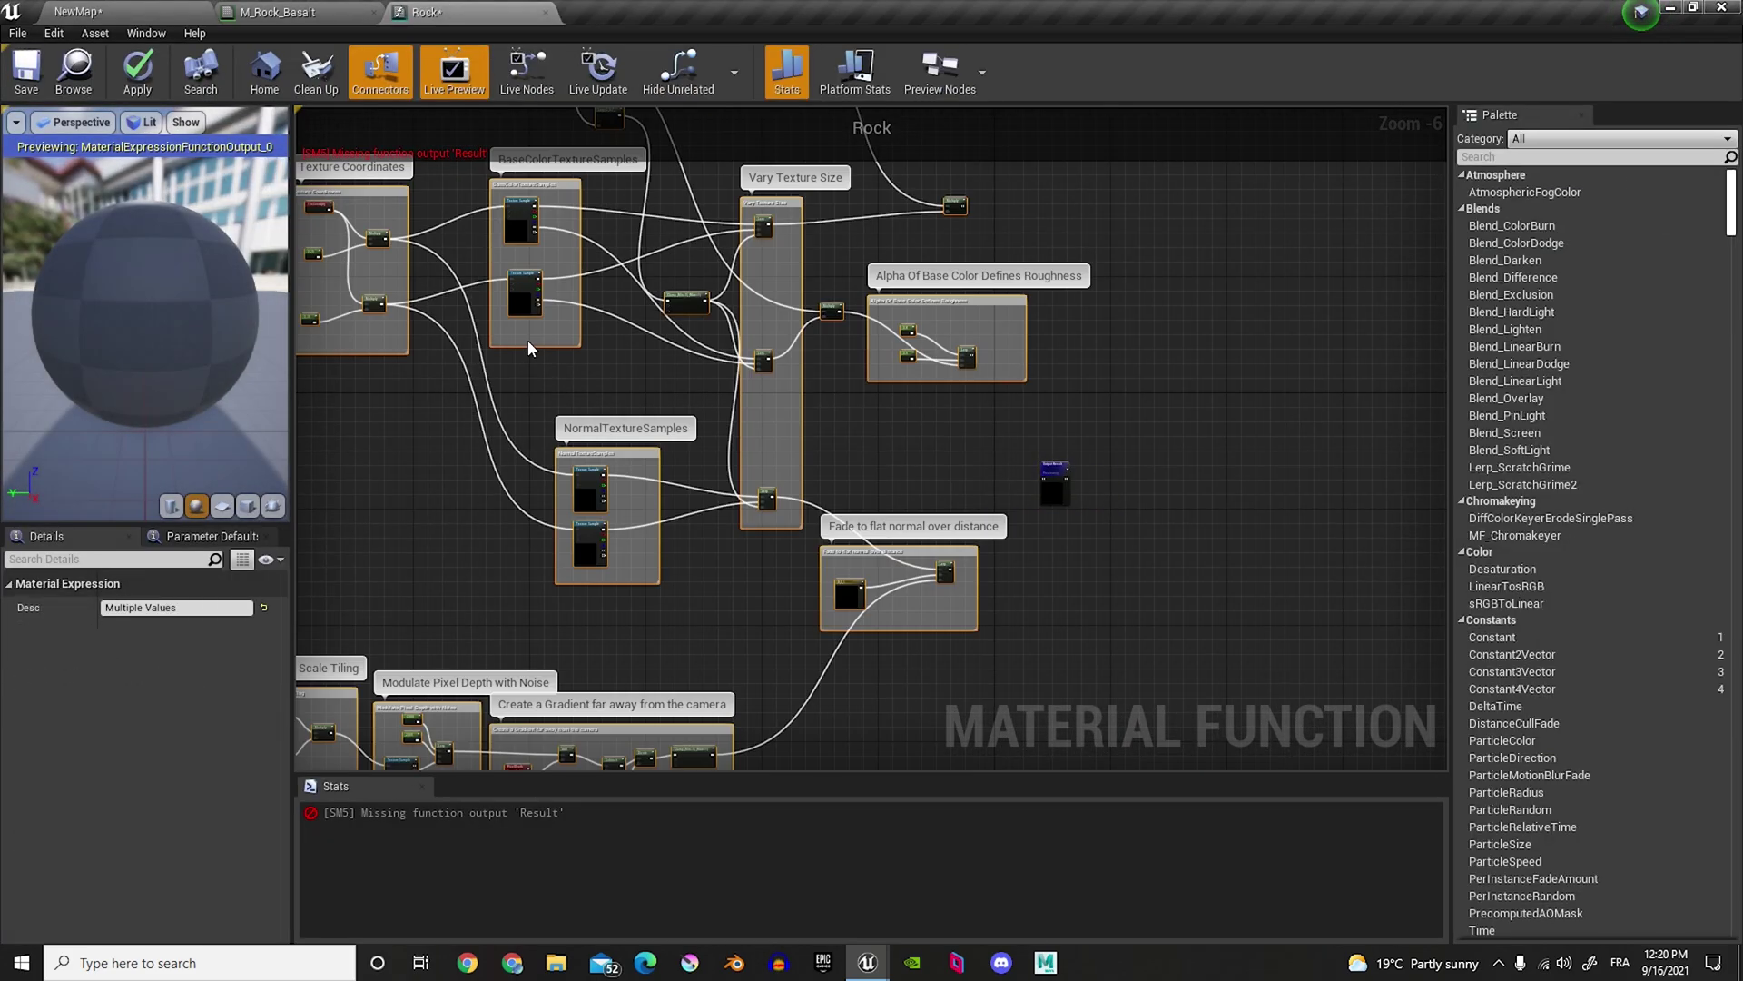
right_drag(1105, 449, 1002, 642)
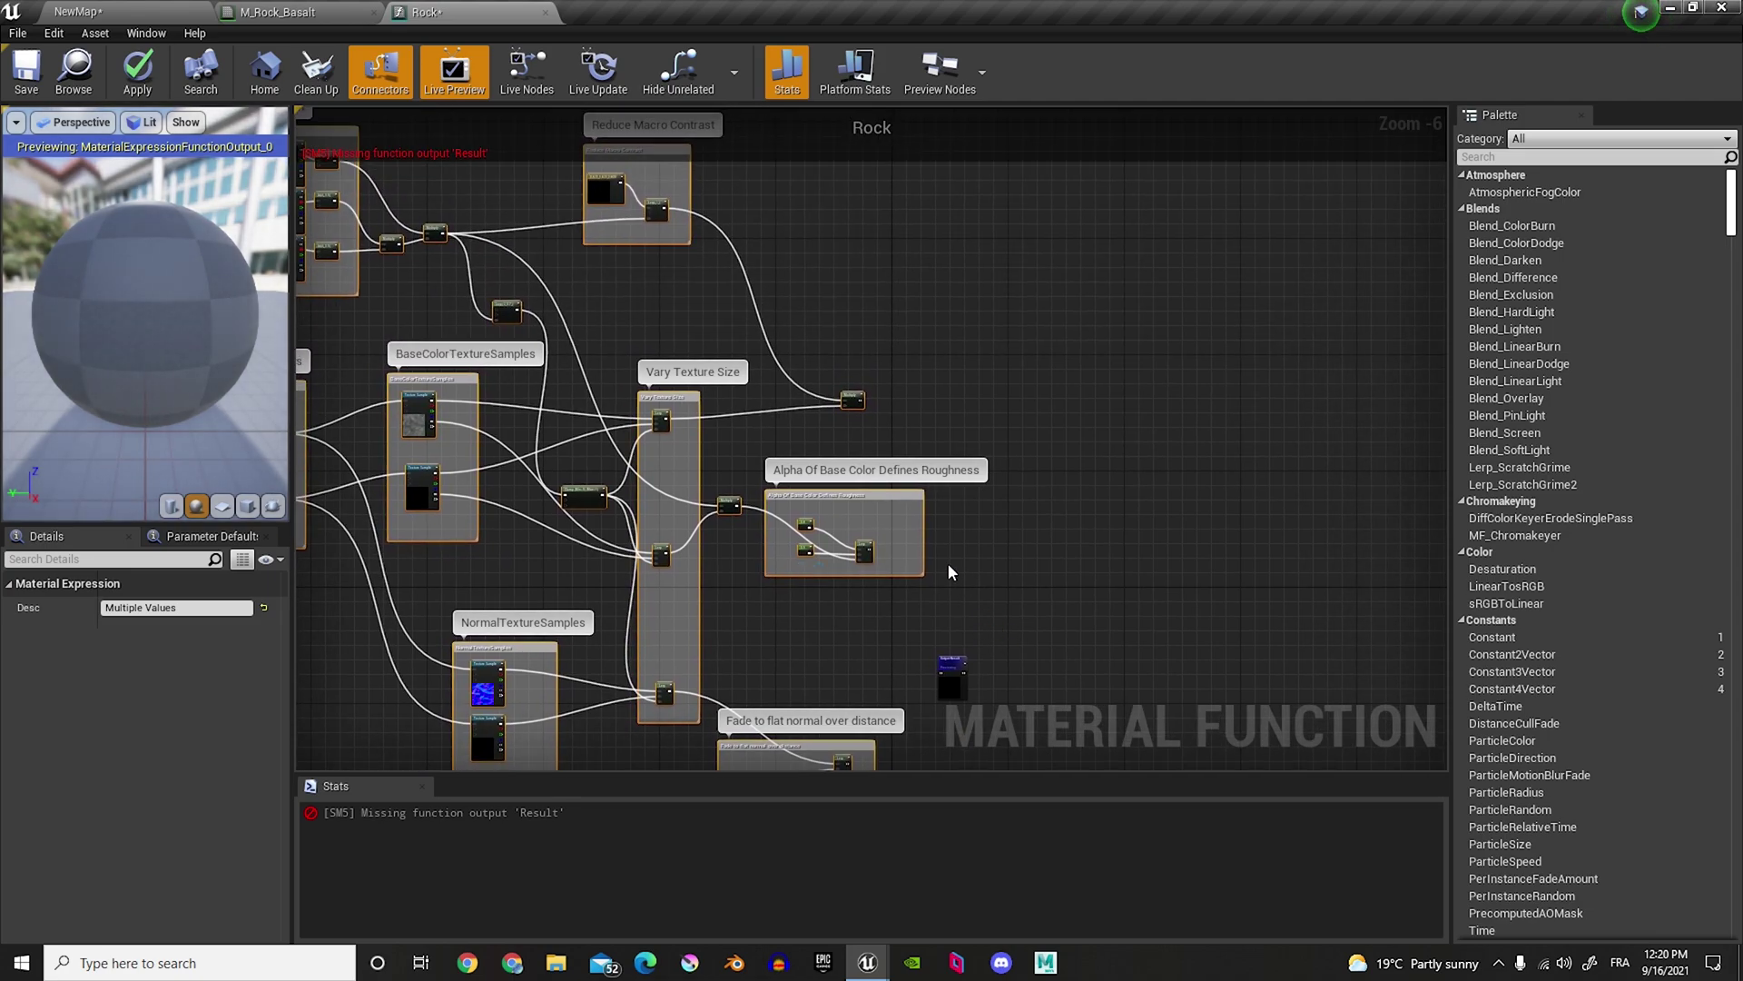
right_drag(948, 570, 740, 517)
drag(742, 580, 859, 481)
Step: Add a MakeMaterialAttributes node beside the roughness group and connect the final Multiply output to its BaseColor
scroll(688, 307, up, 2)
right_drag(830, 558, 784, 474)
right_click(752, 468)
text(make)
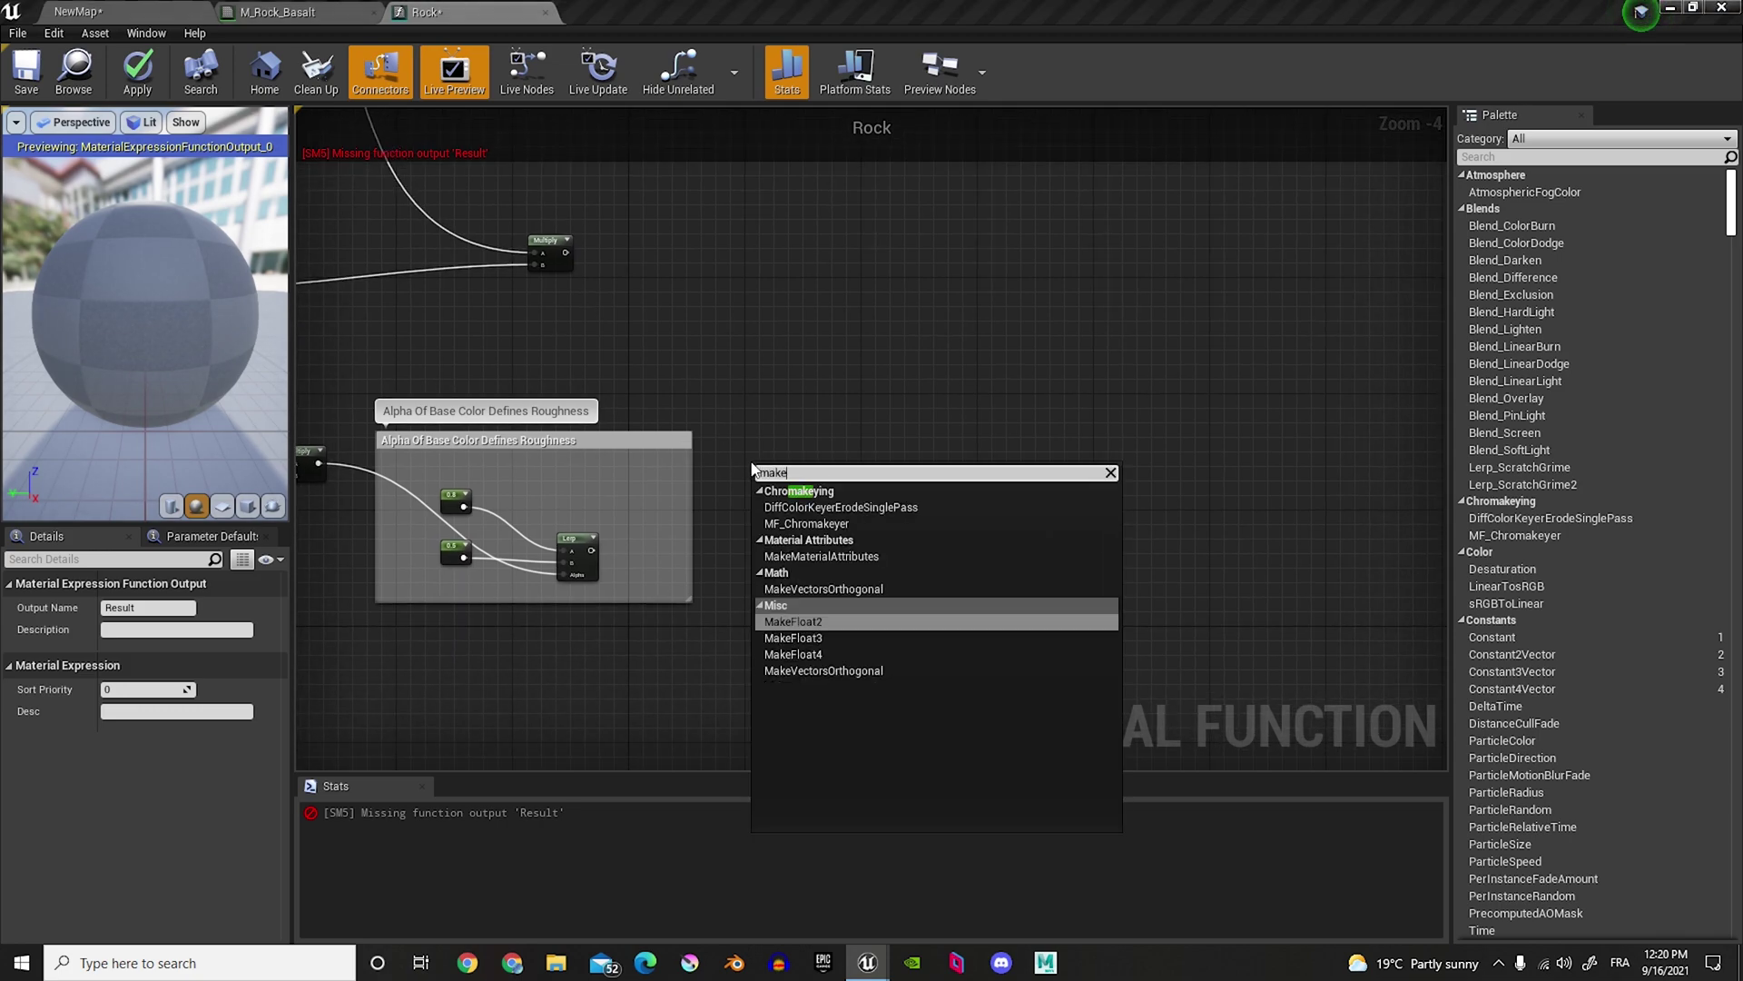
text(ma)
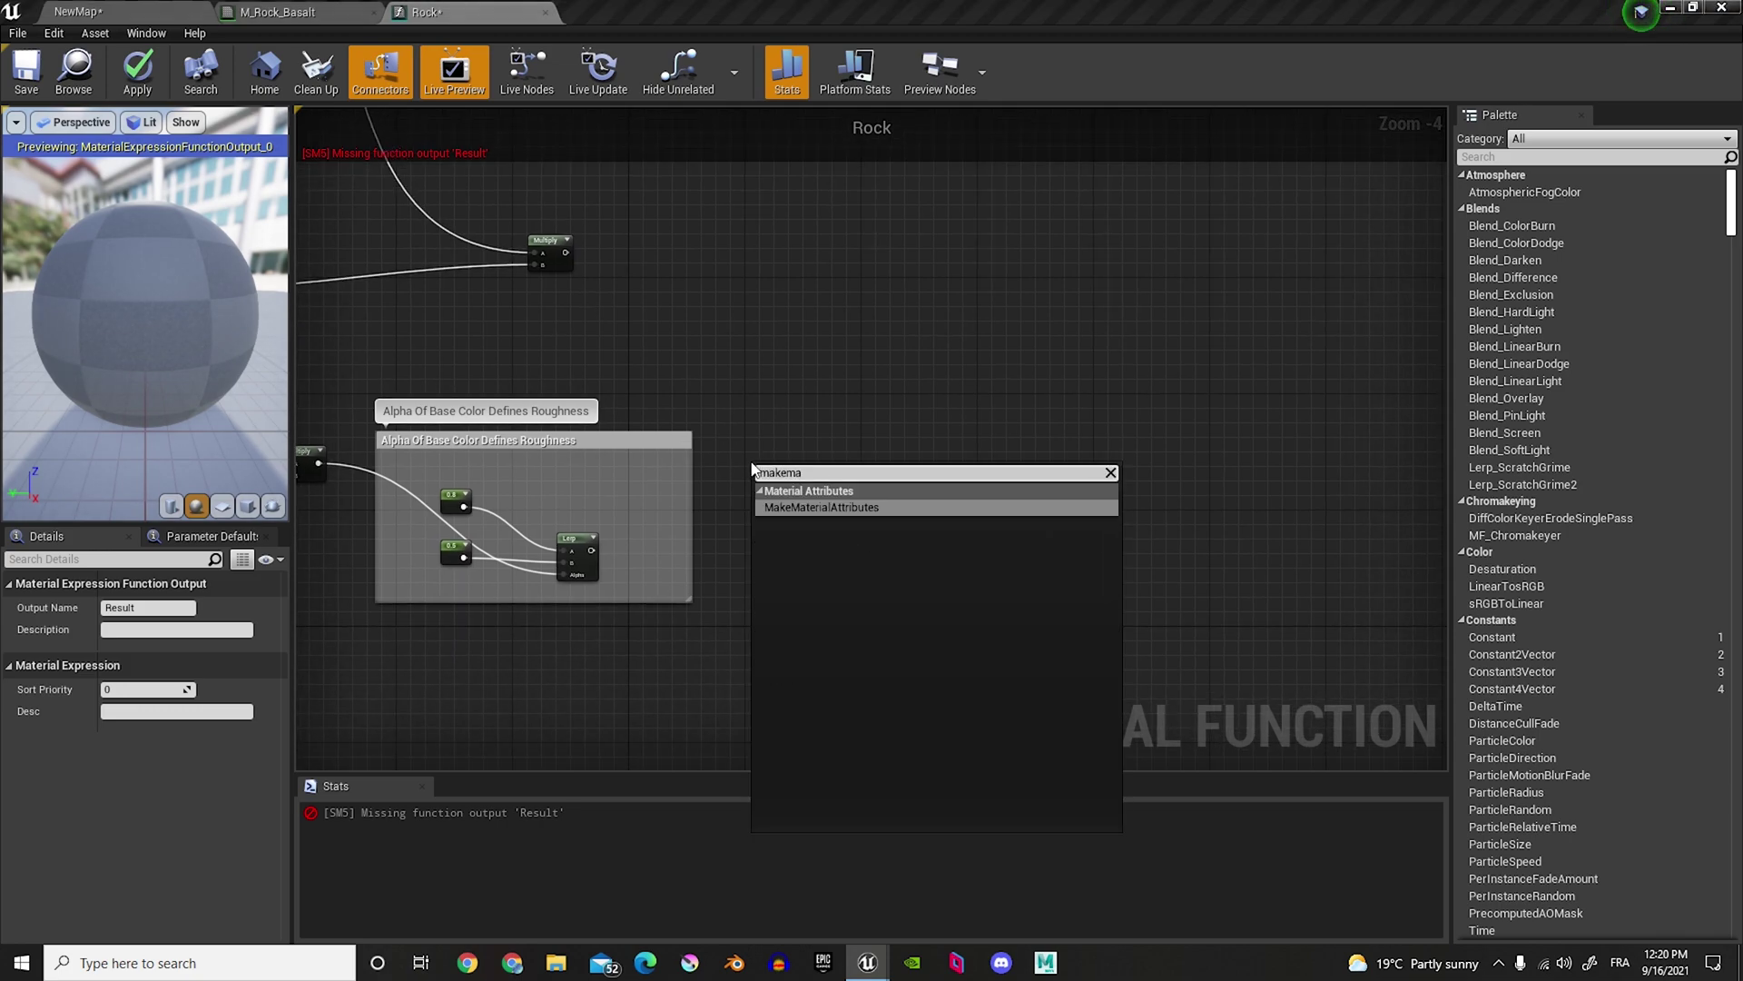
key(Return)
drag(565, 253, 763, 490)
scroll(708, 552, up, 1)
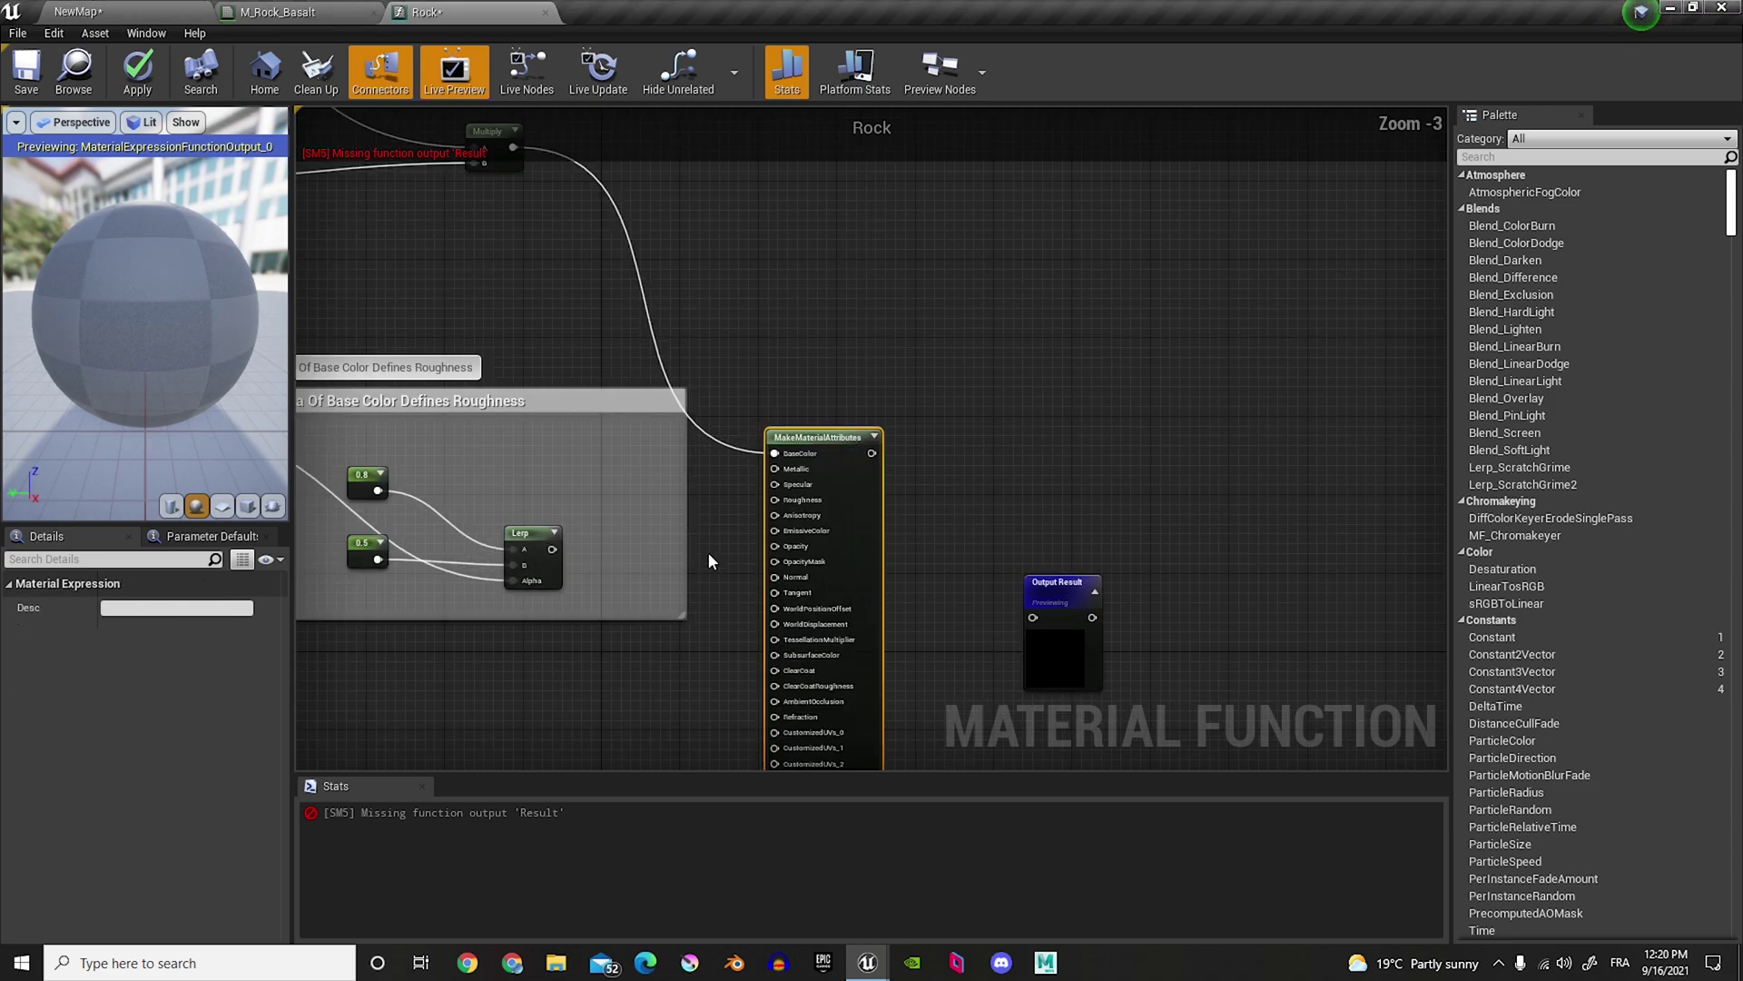
Step: Connect the roughness Lerp to the Roughness input of MakeMaterialAttributes and the distance-fade Lerp to its Normal input
right_drag(709, 553, 687, 433)
drag(536, 432, 759, 382)
right_drag(677, 541, 708, 347)
drag(534, 727, 816, 175)
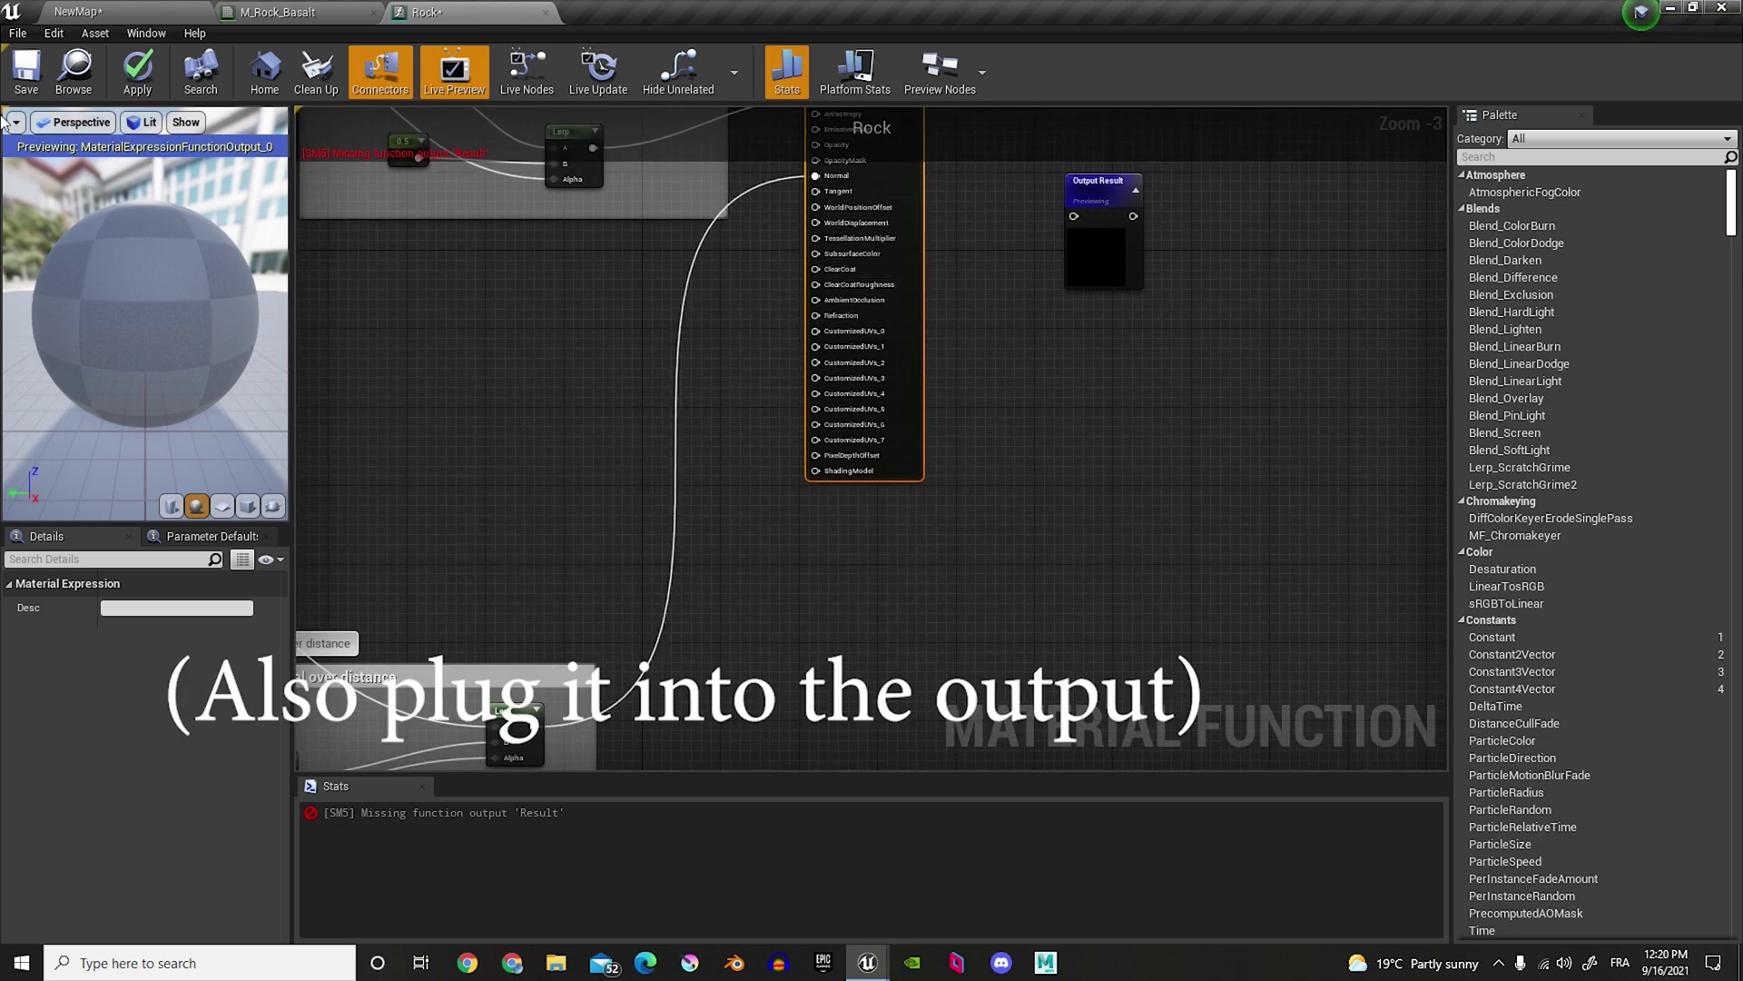
Step: Apply and save the Rock function, close its editor and return to the NewMap level
click(127, 69)
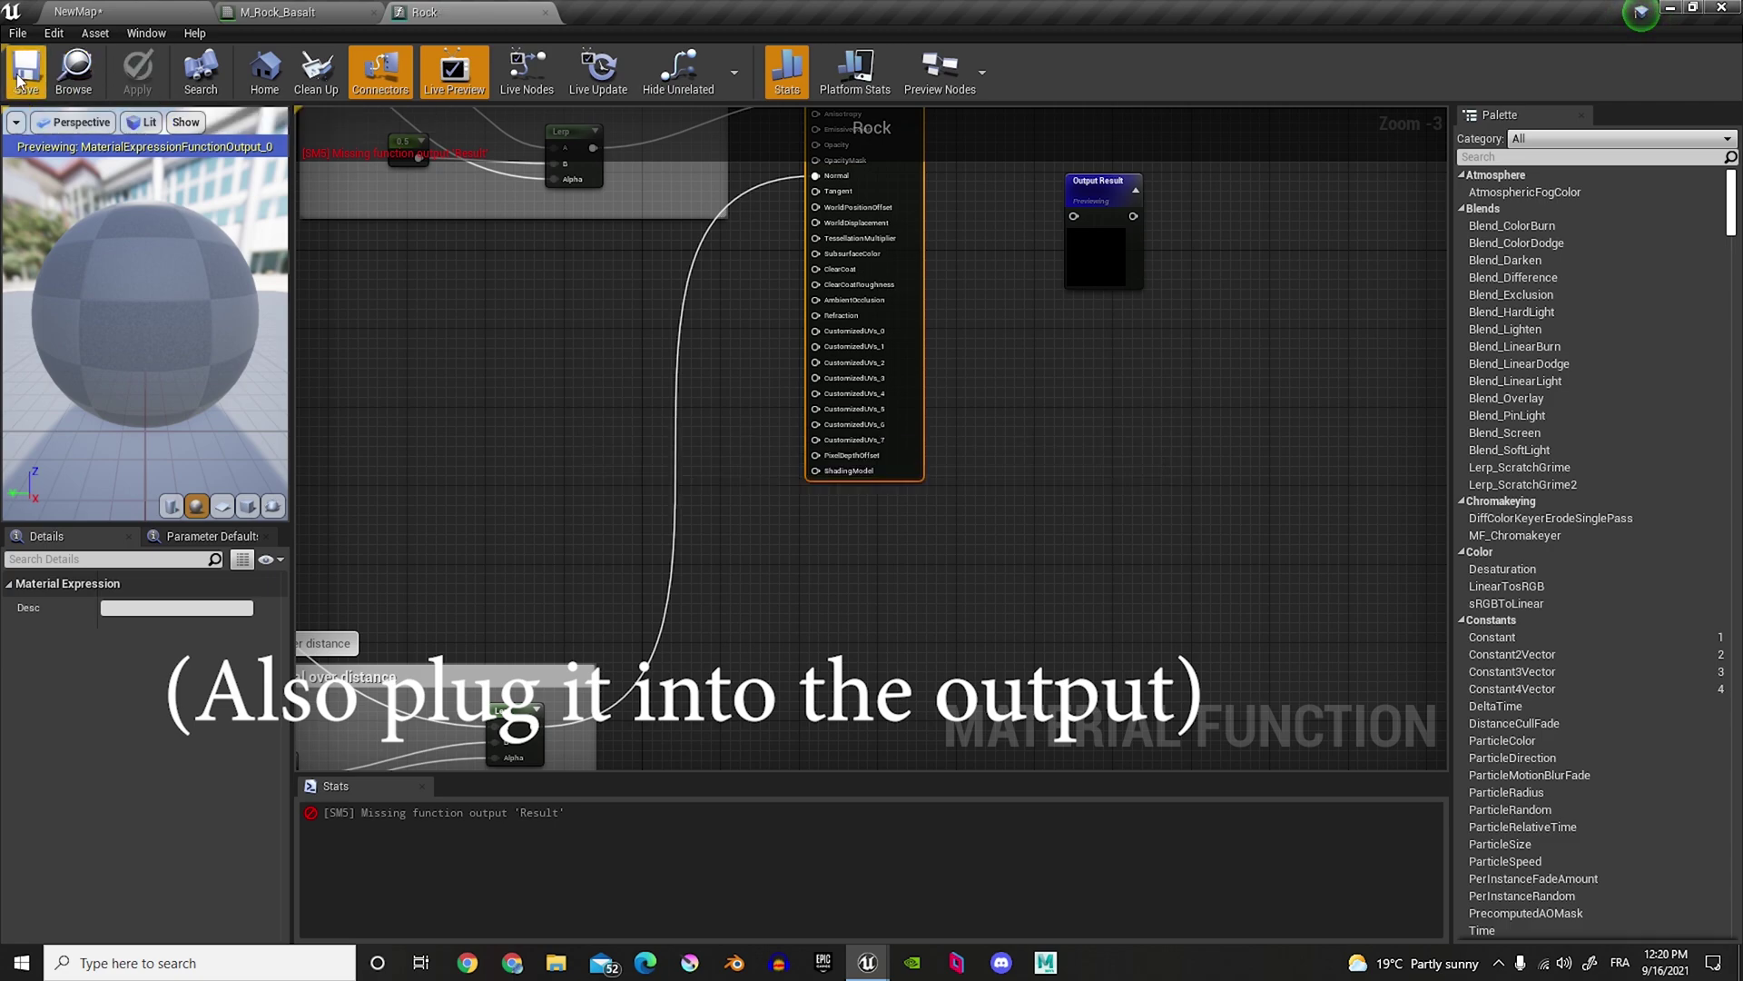
click(542, 11)
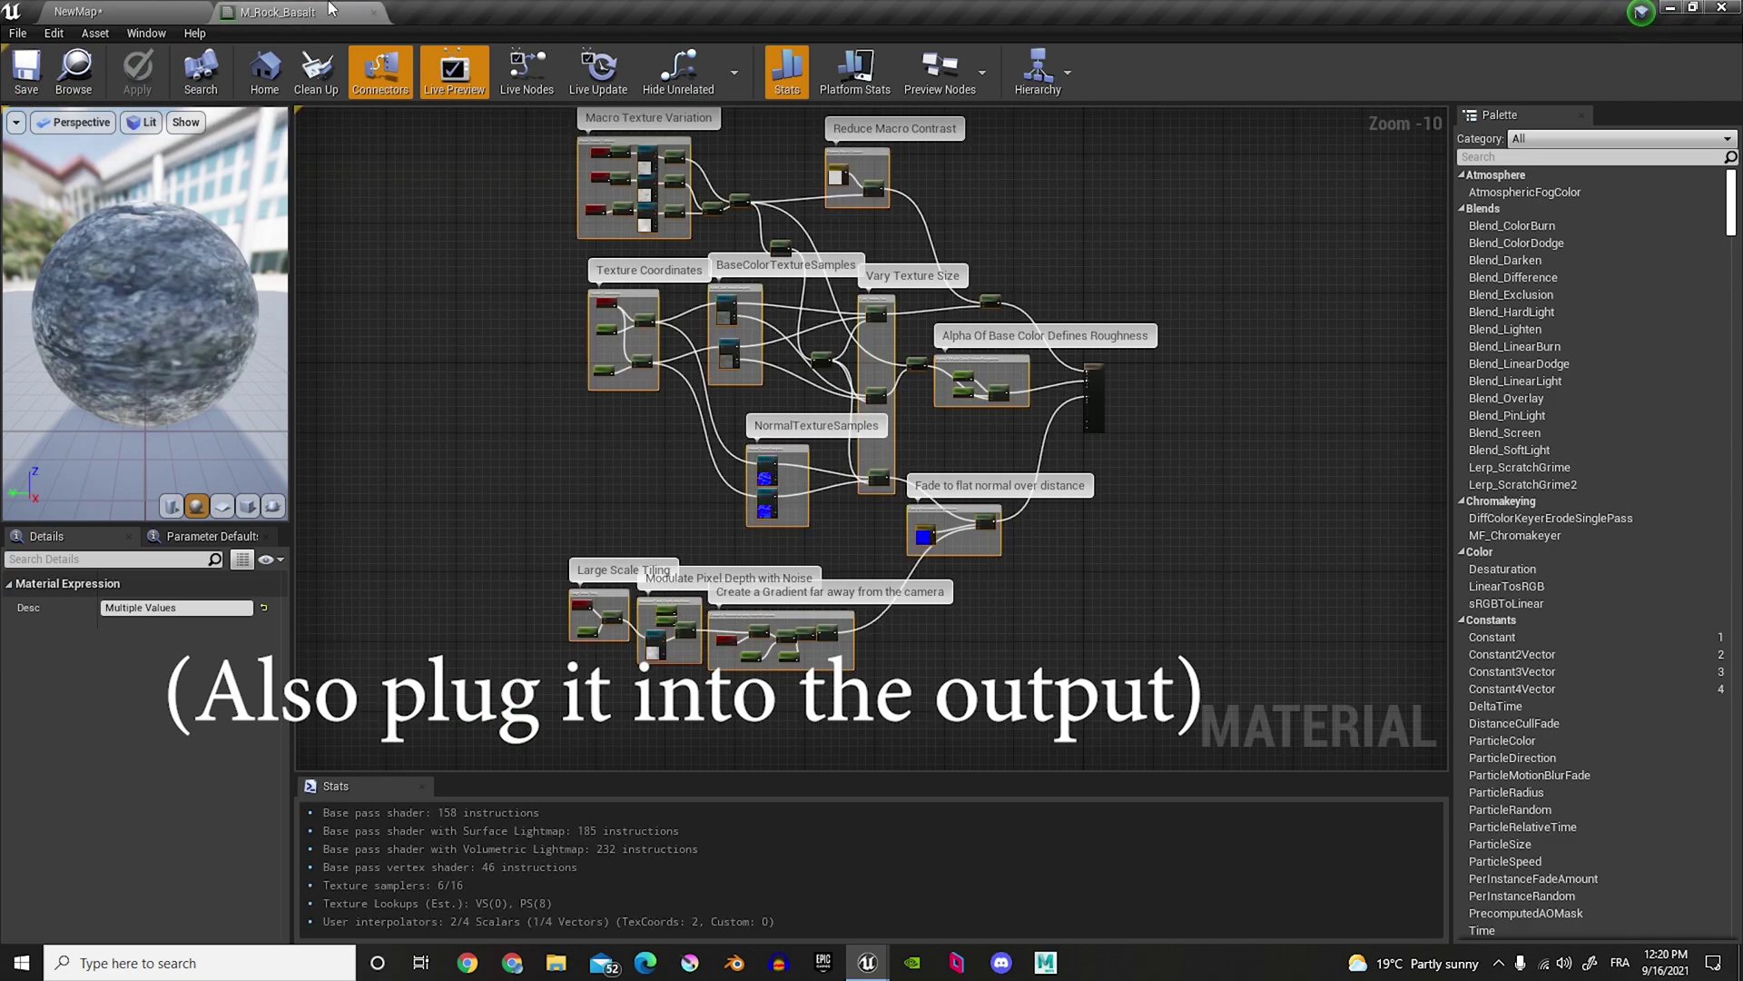
click(172, 11)
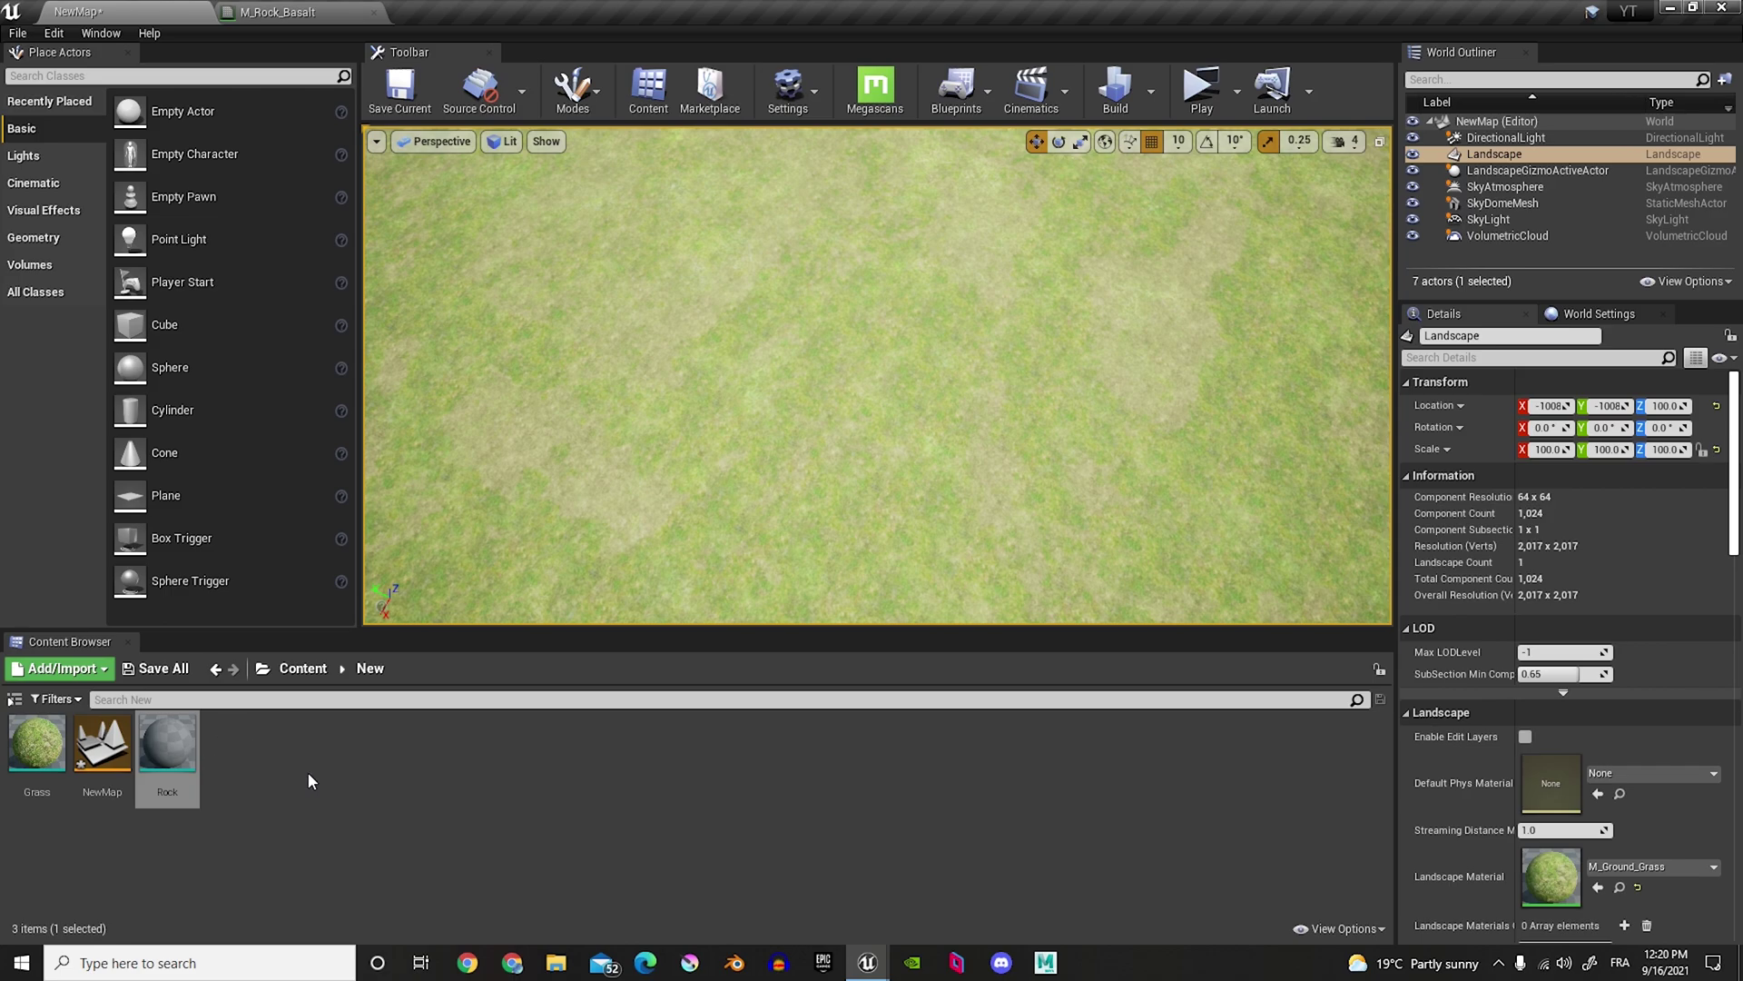
Step: Create a material named Landscape in the New folder
right_click(341, 757)
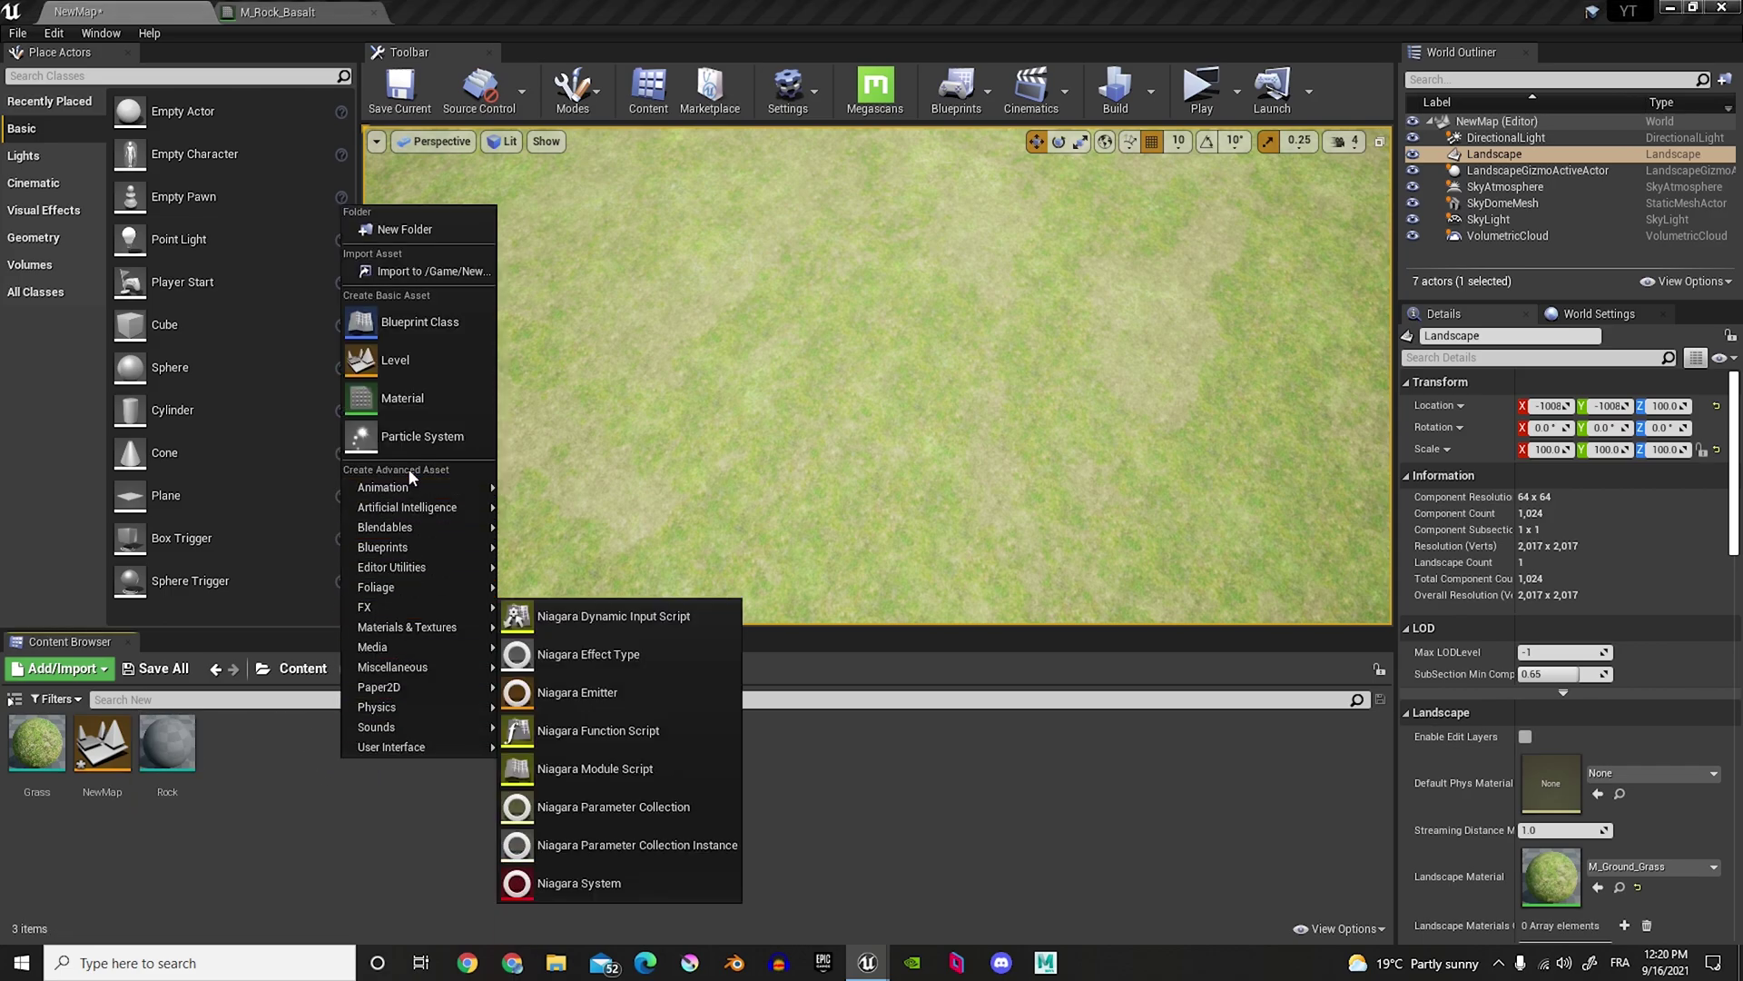
click(412, 397)
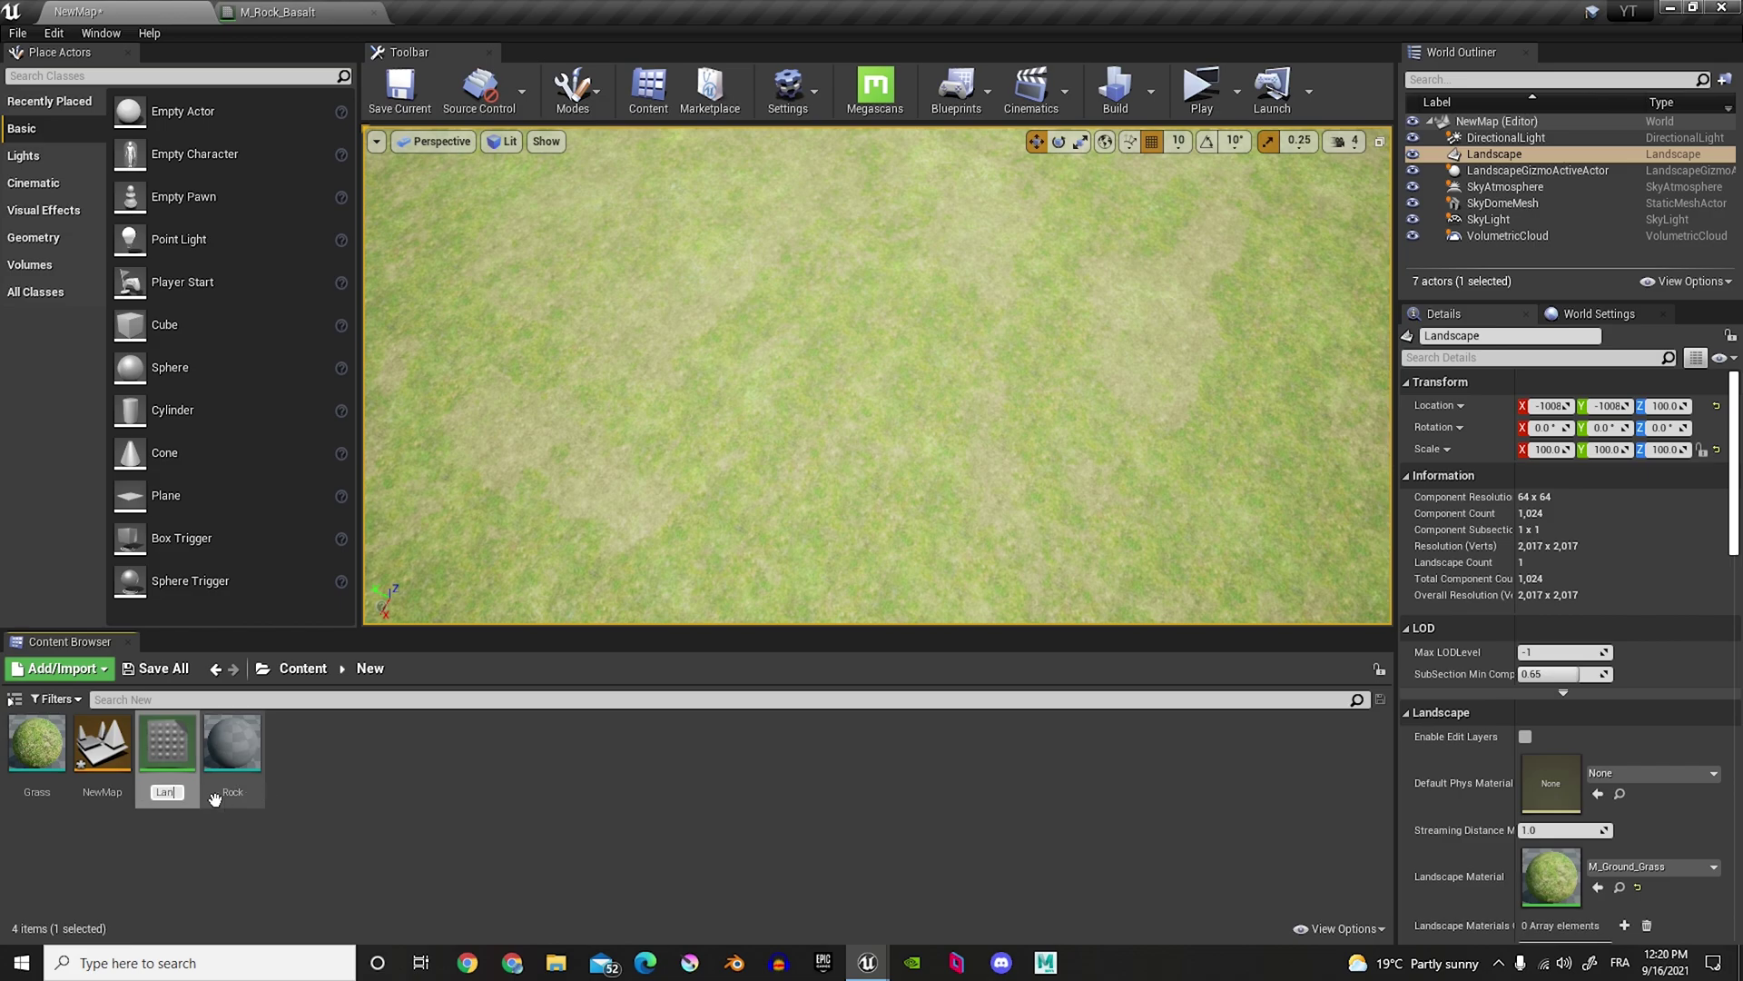
key(Return)
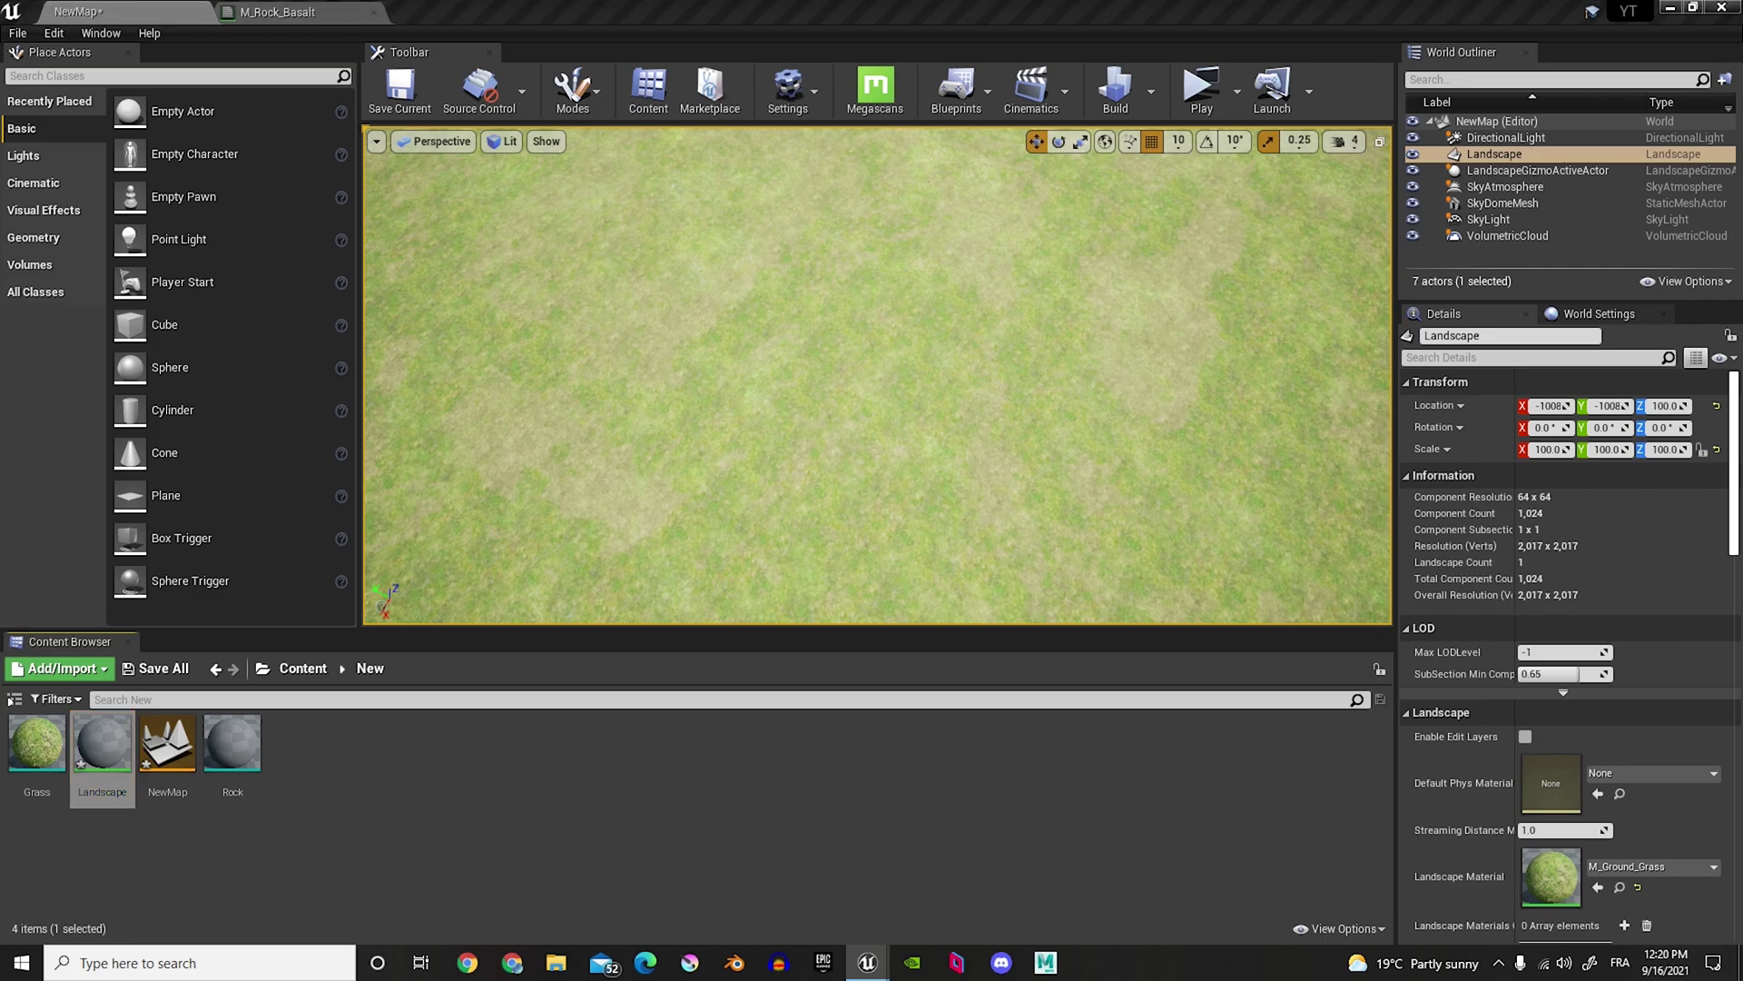
Step: Open the Landscape material for editing and close the M_Rock_Basalt editor
click(115, 762)
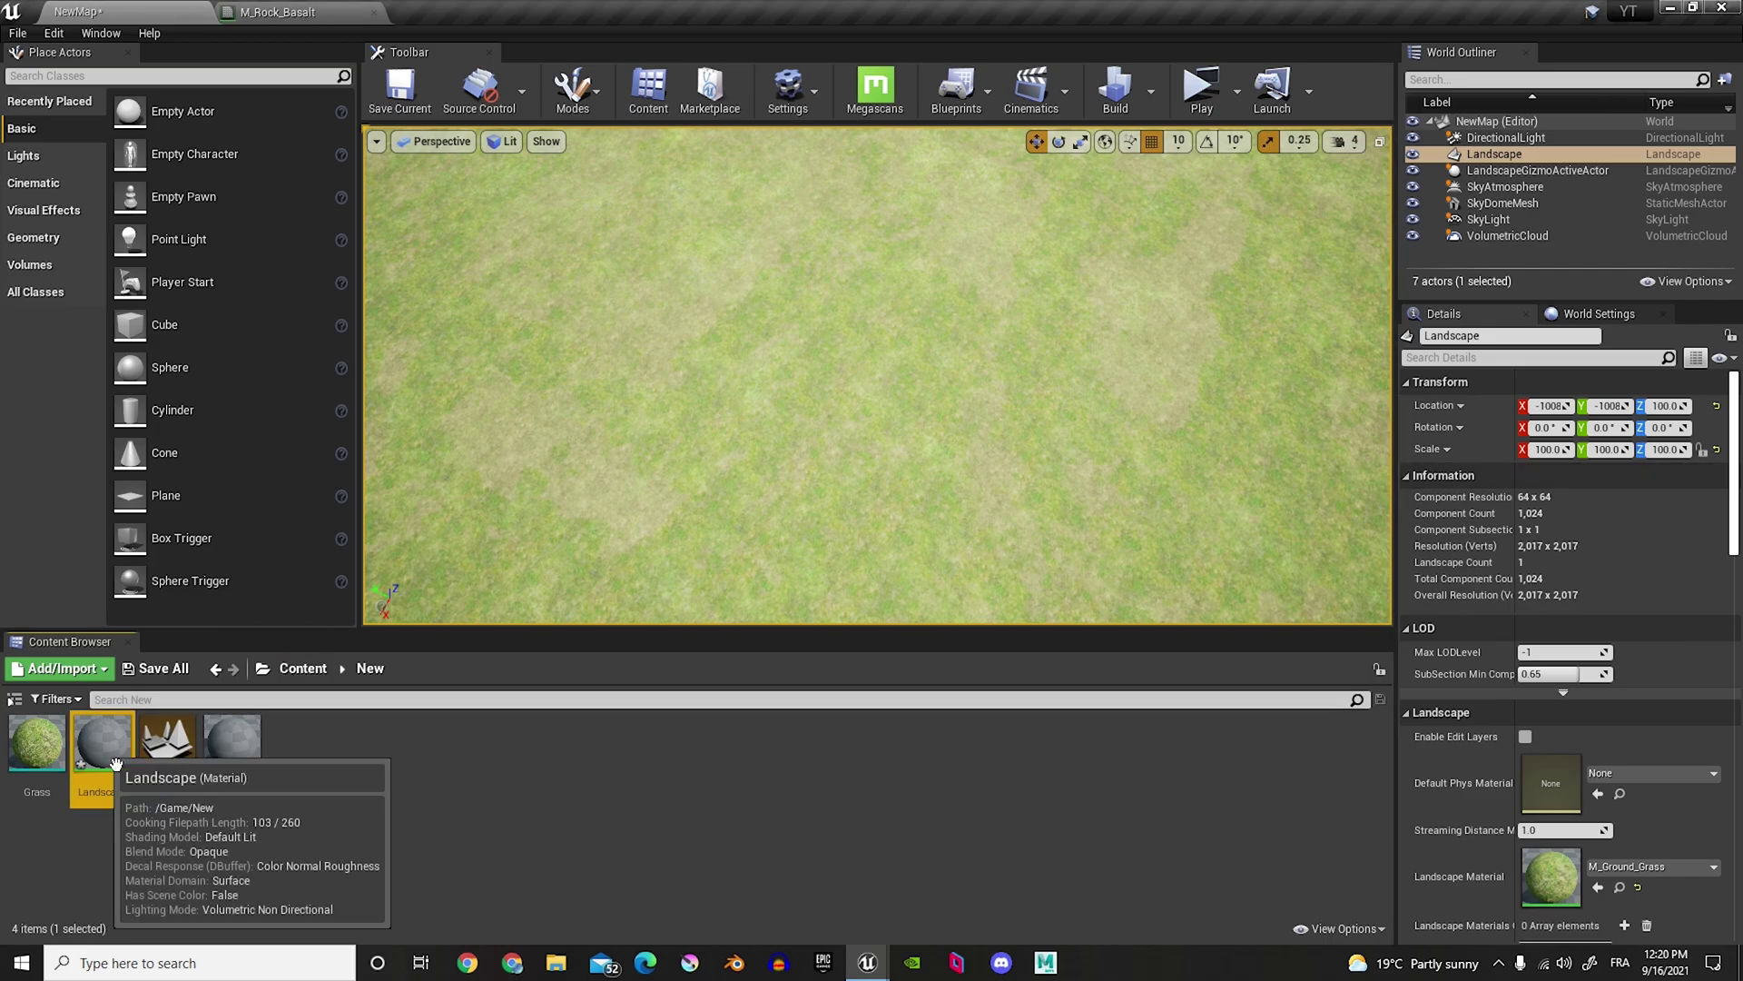
double_click(115, 763)
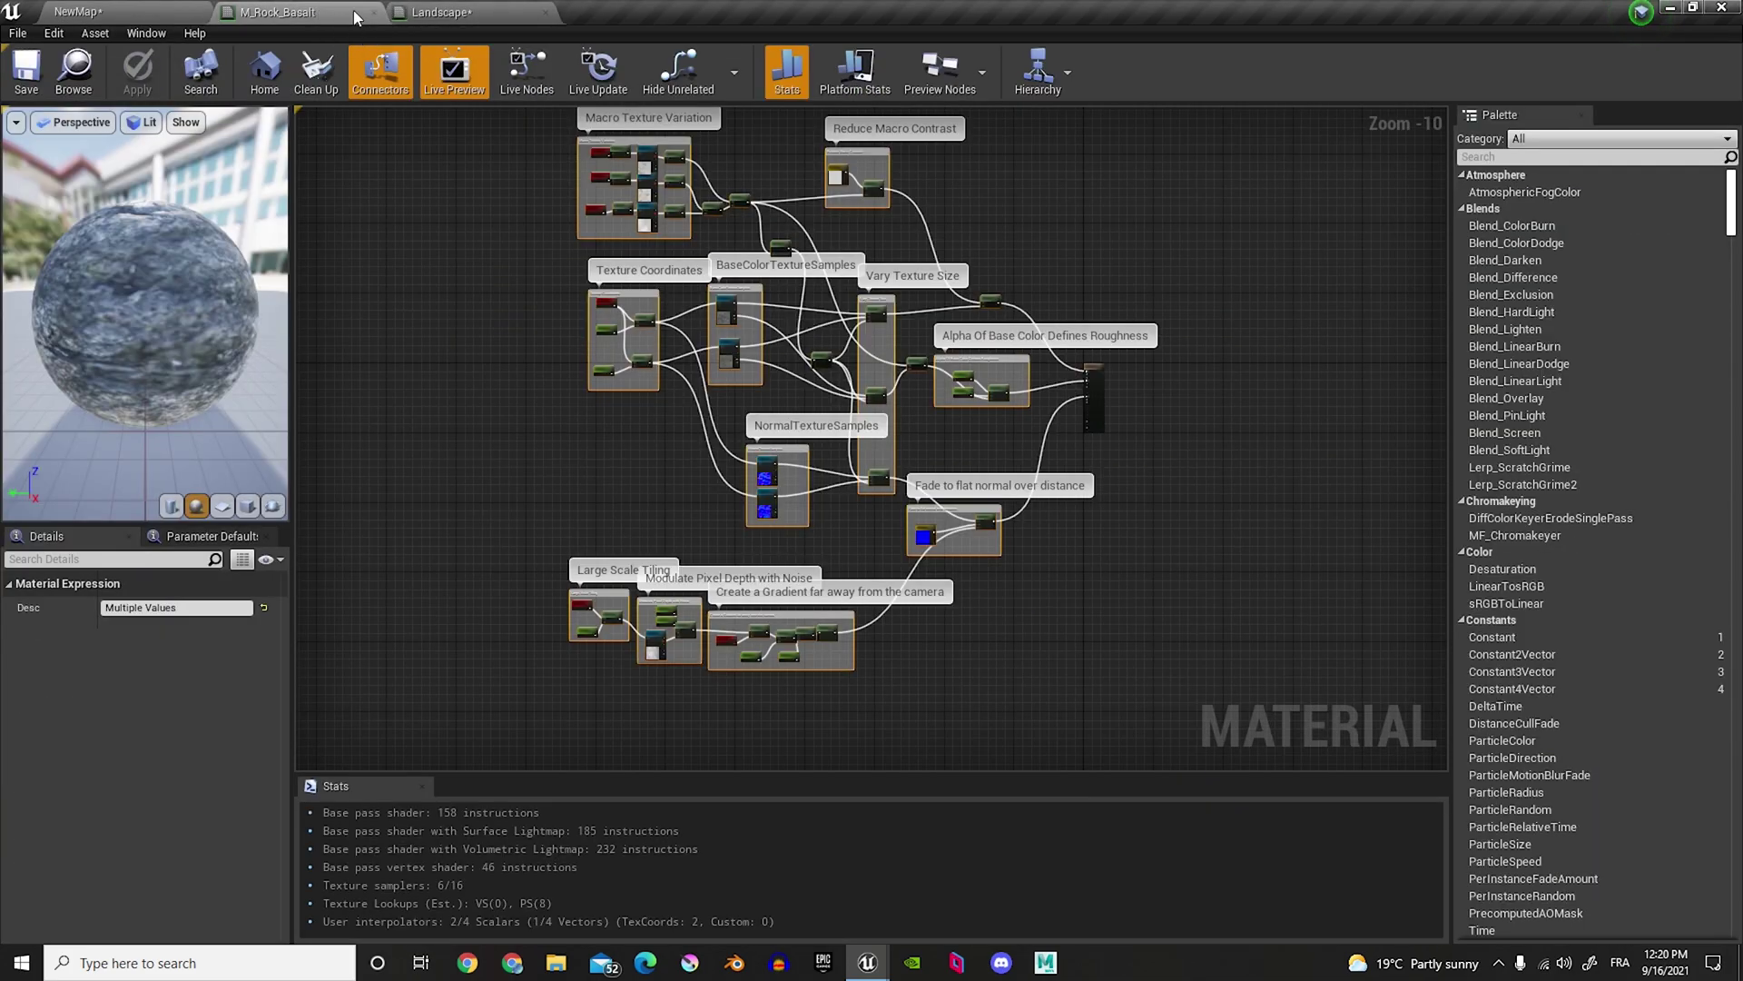
click(375, 11)
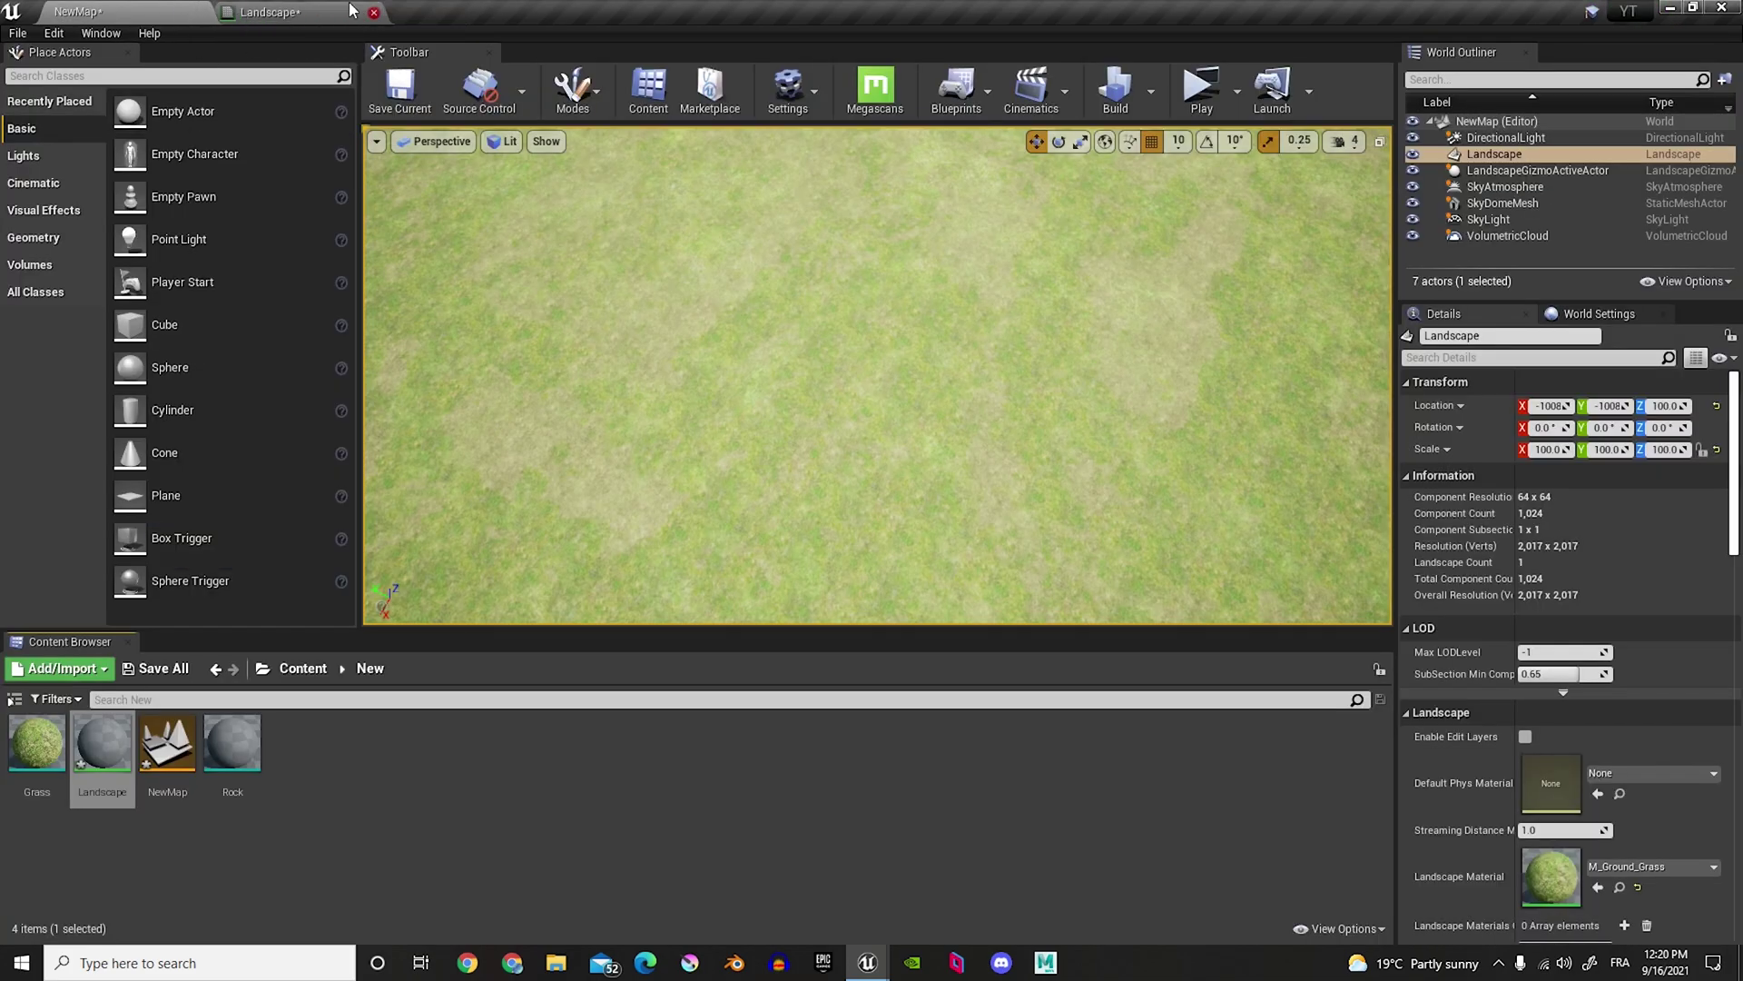
click(345, 10)
scroll(855, 484, up, 8)
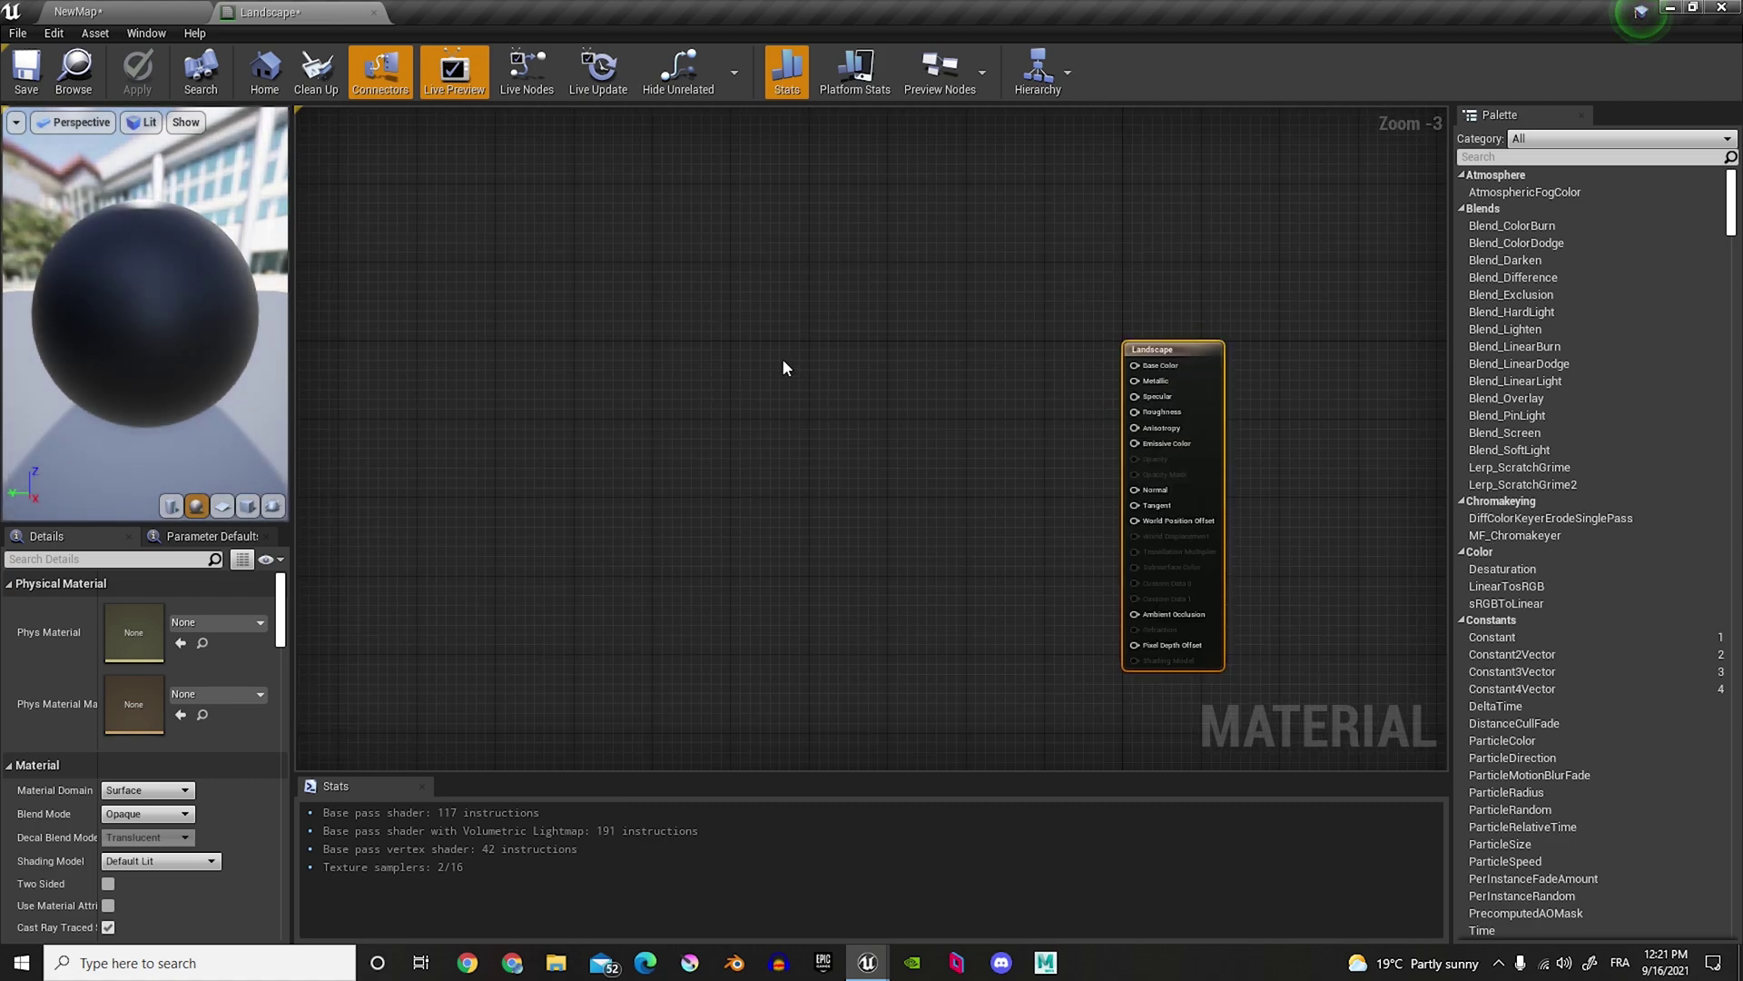
Step: Add a LandscapeLayerBlend node to the graph ahead of the Landscape output node
right_click(752, 382)
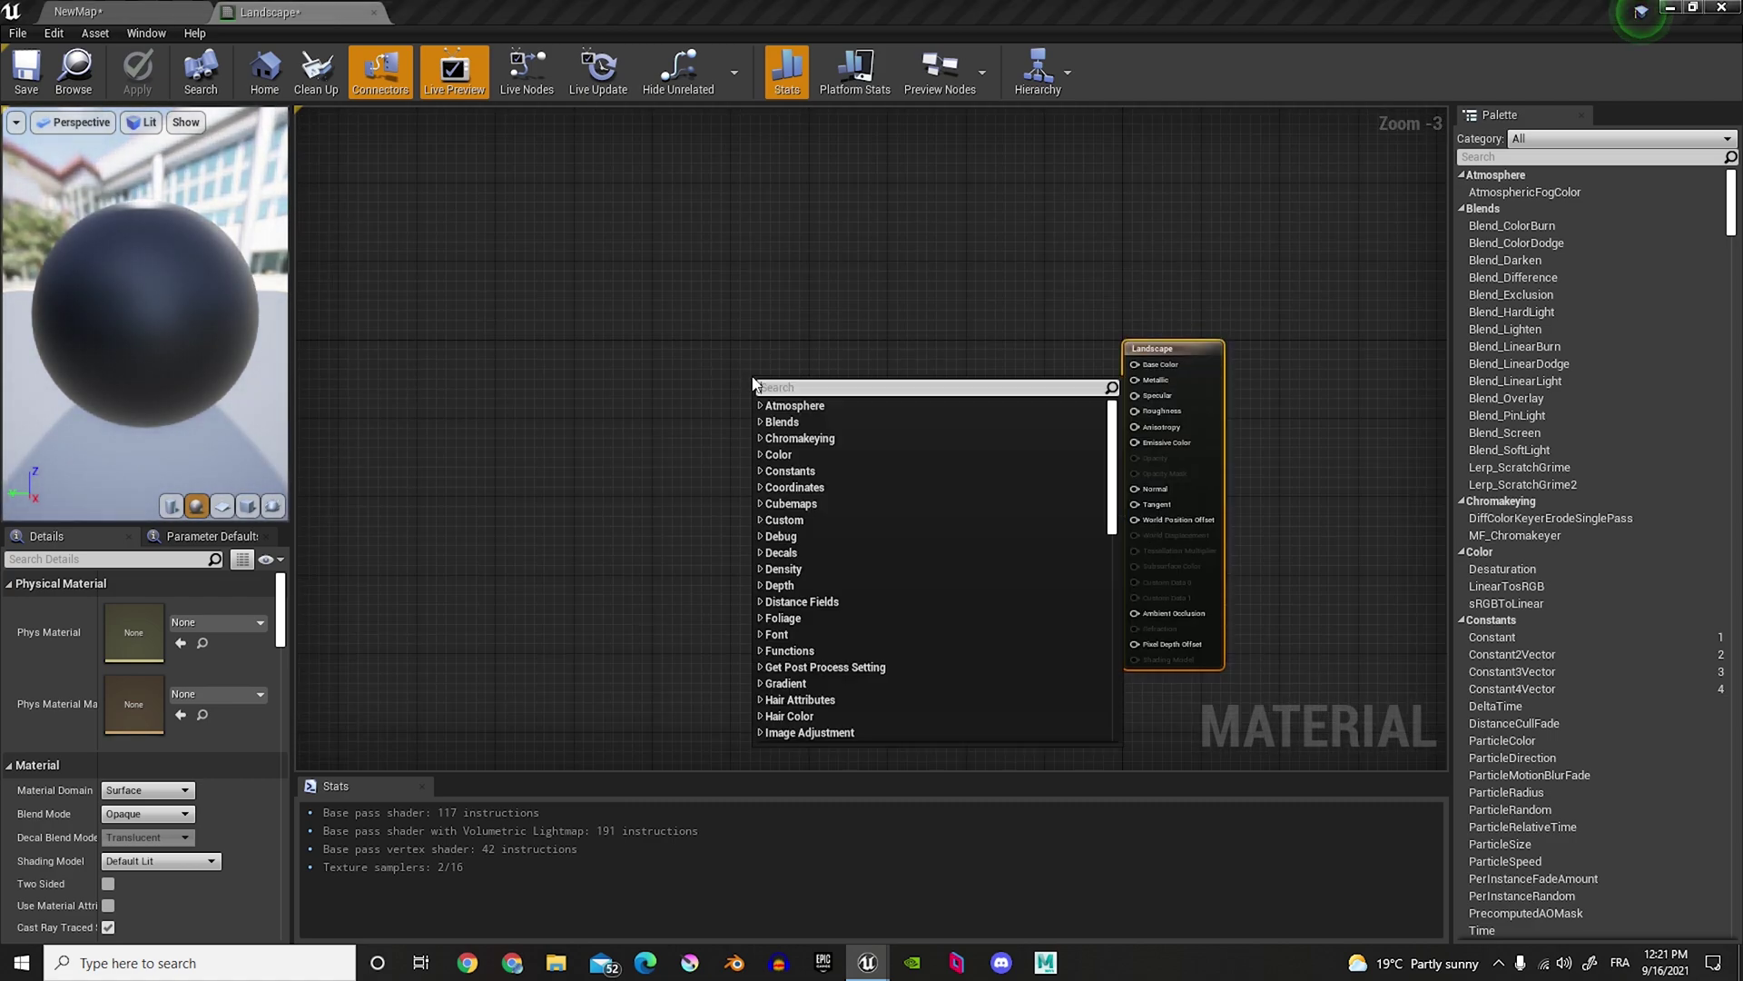
text(lands)
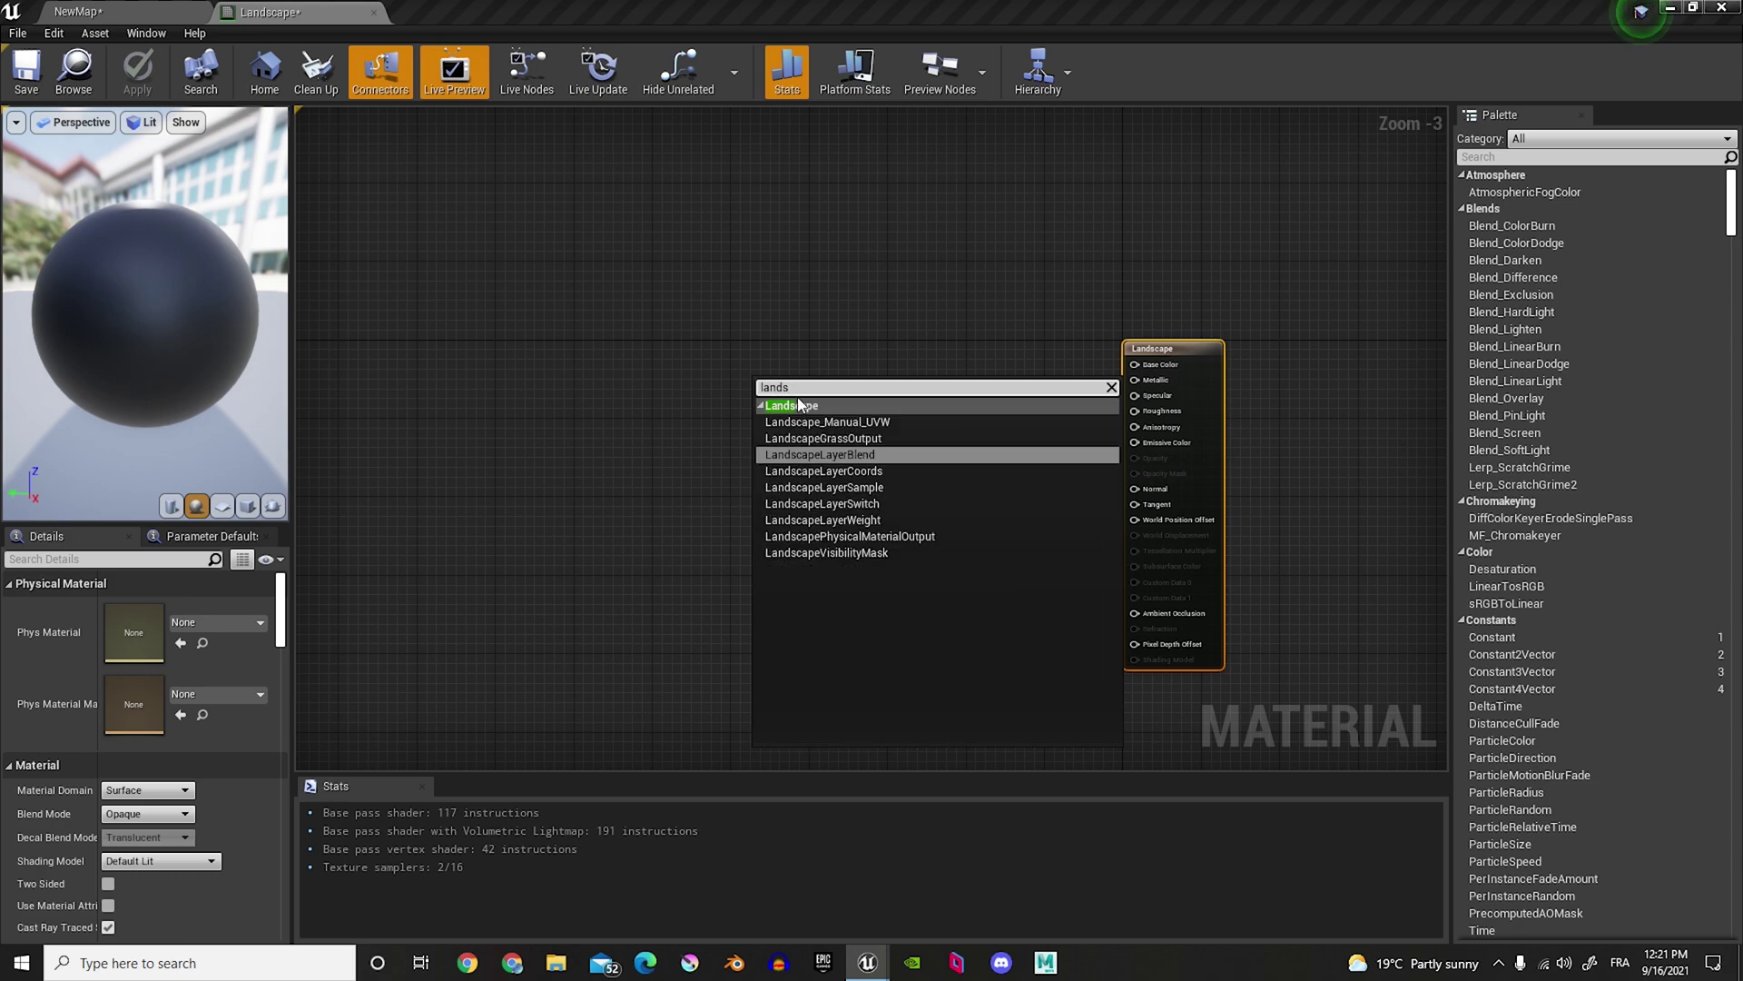
click(821, 455)
scroll(825, 450, up, 2)
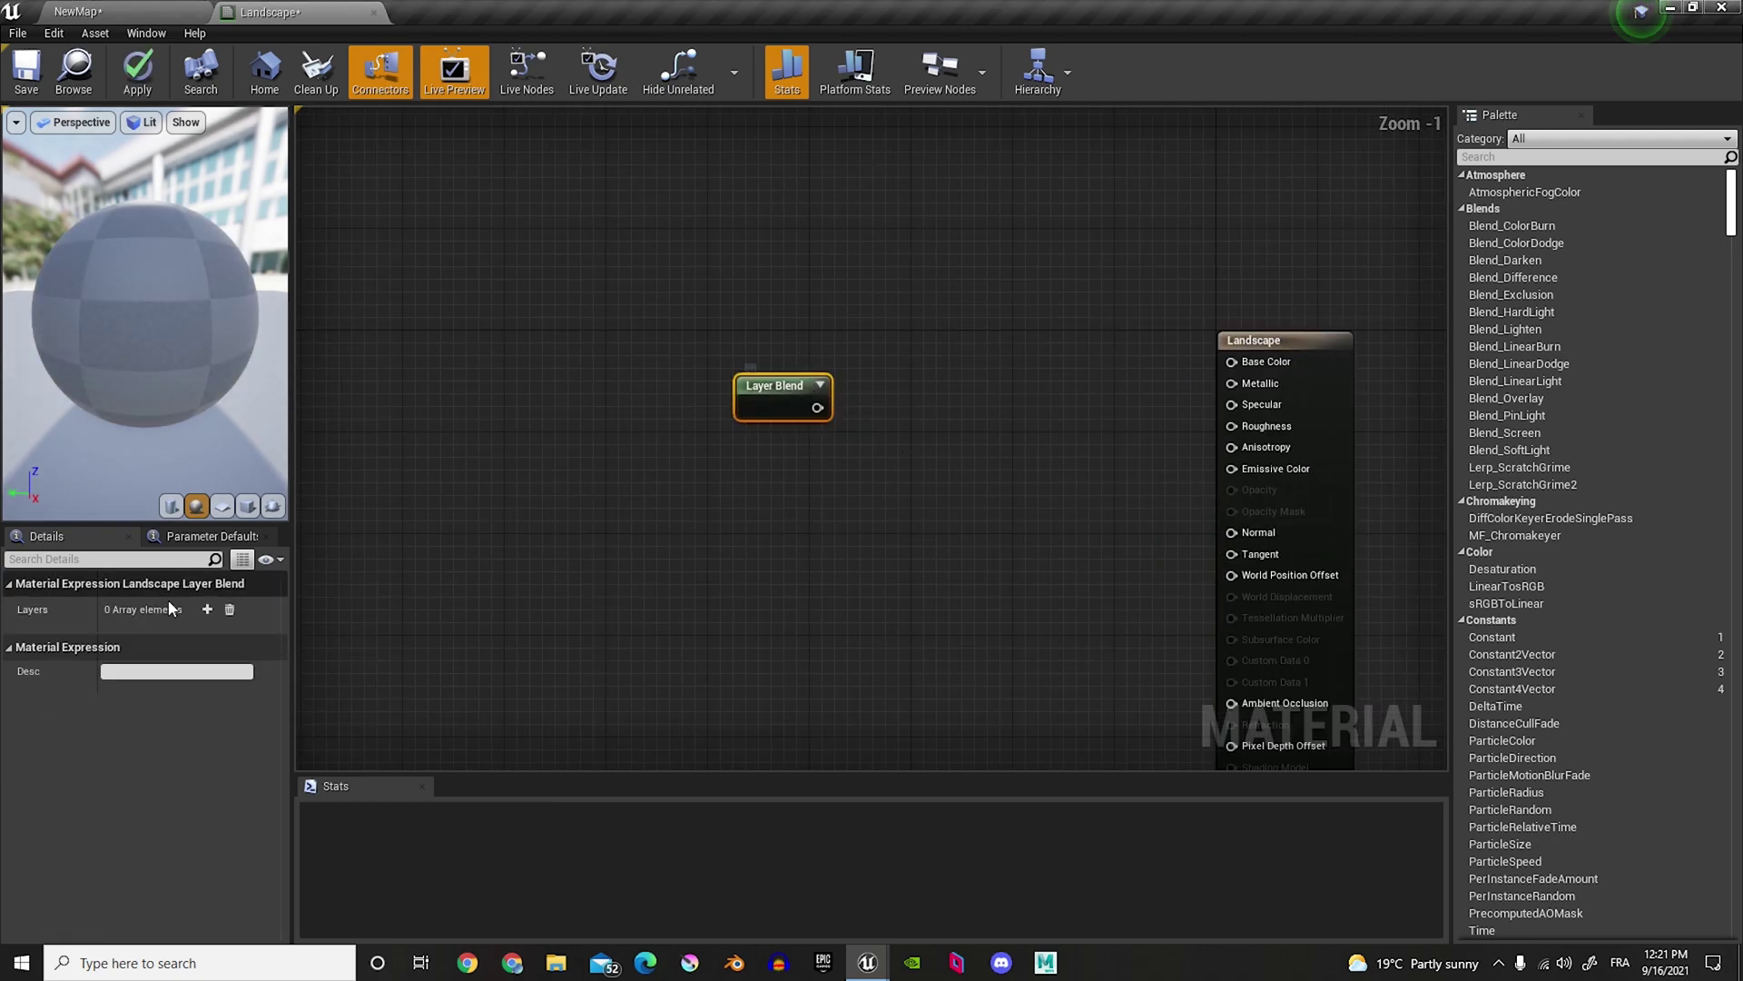
Step: Add two layers to the Layer Blend node and name them grass and Rock
click(207, 611)
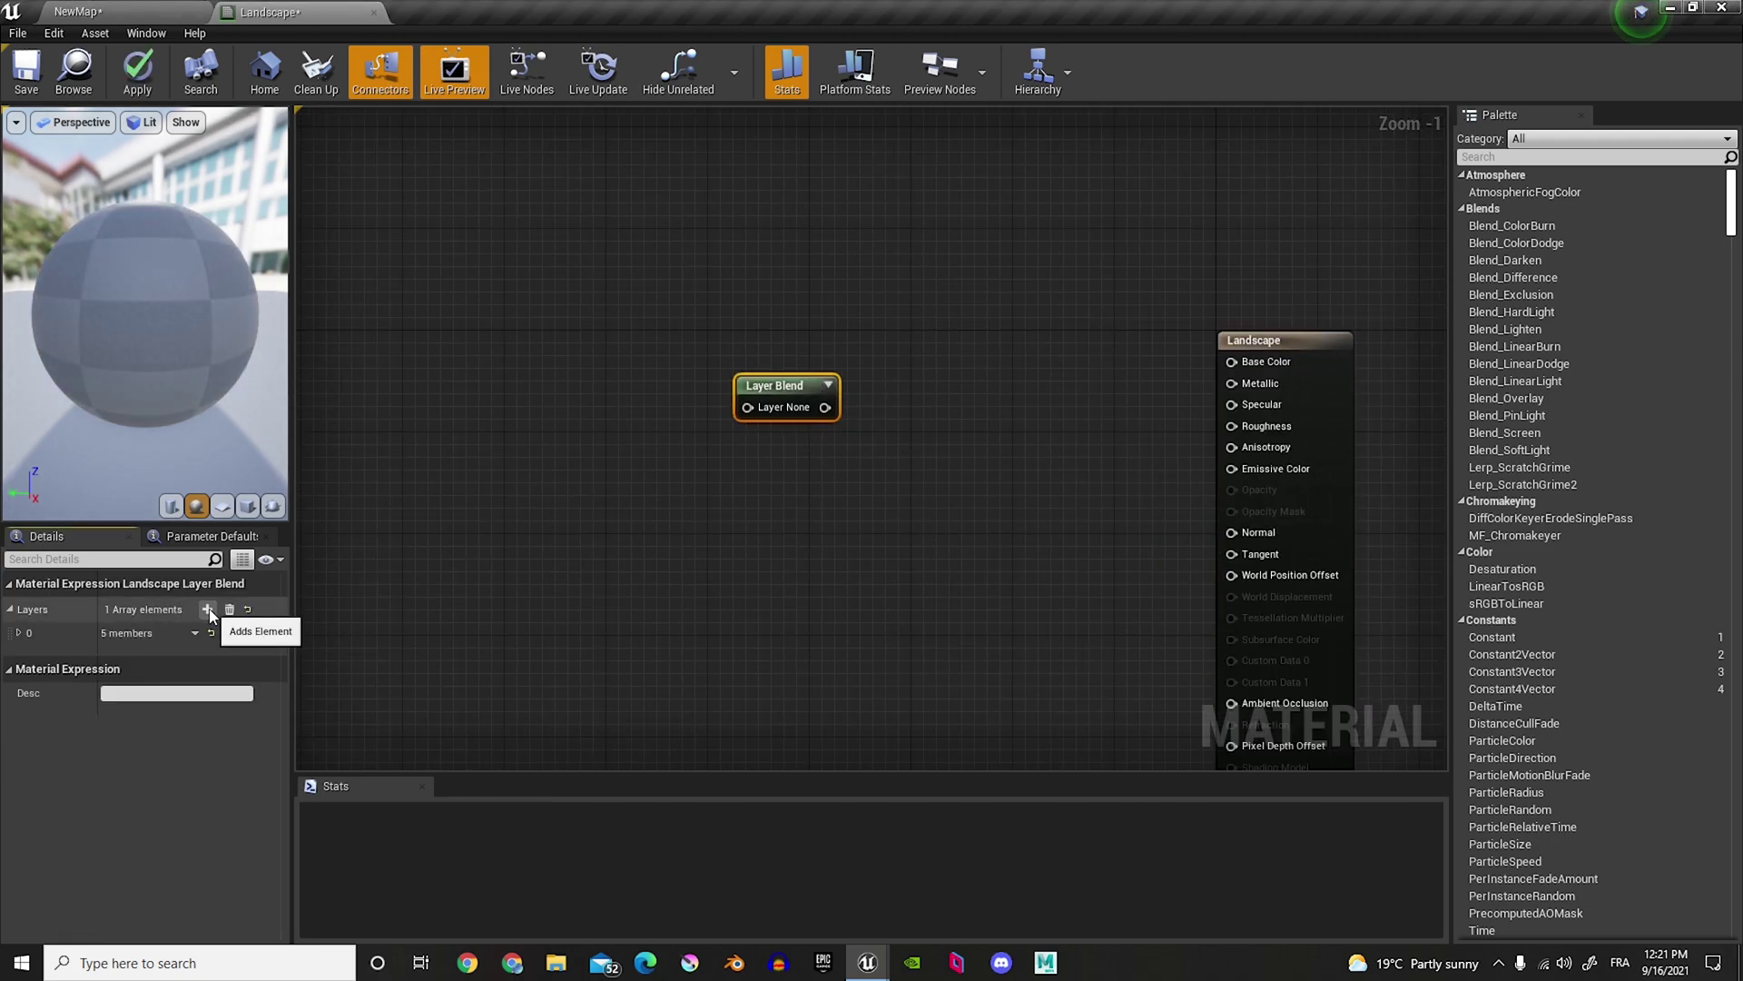
click(208, 610)
click(51, 634)
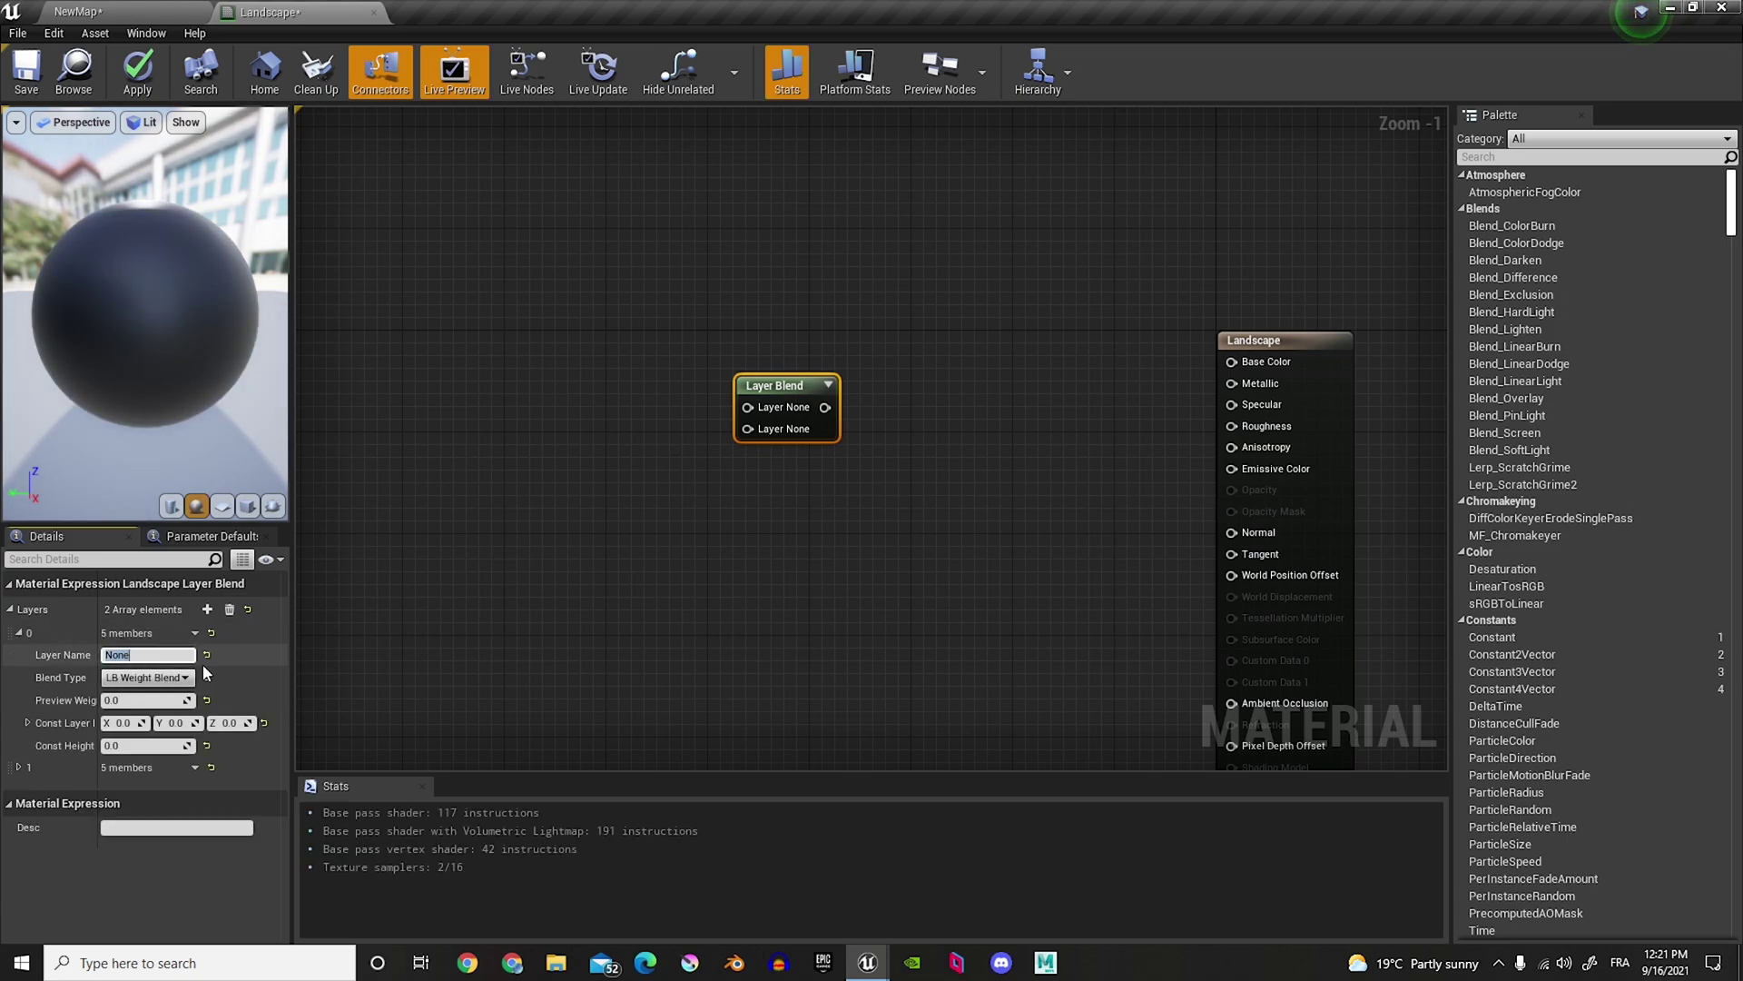
text(grass)
key(Return)
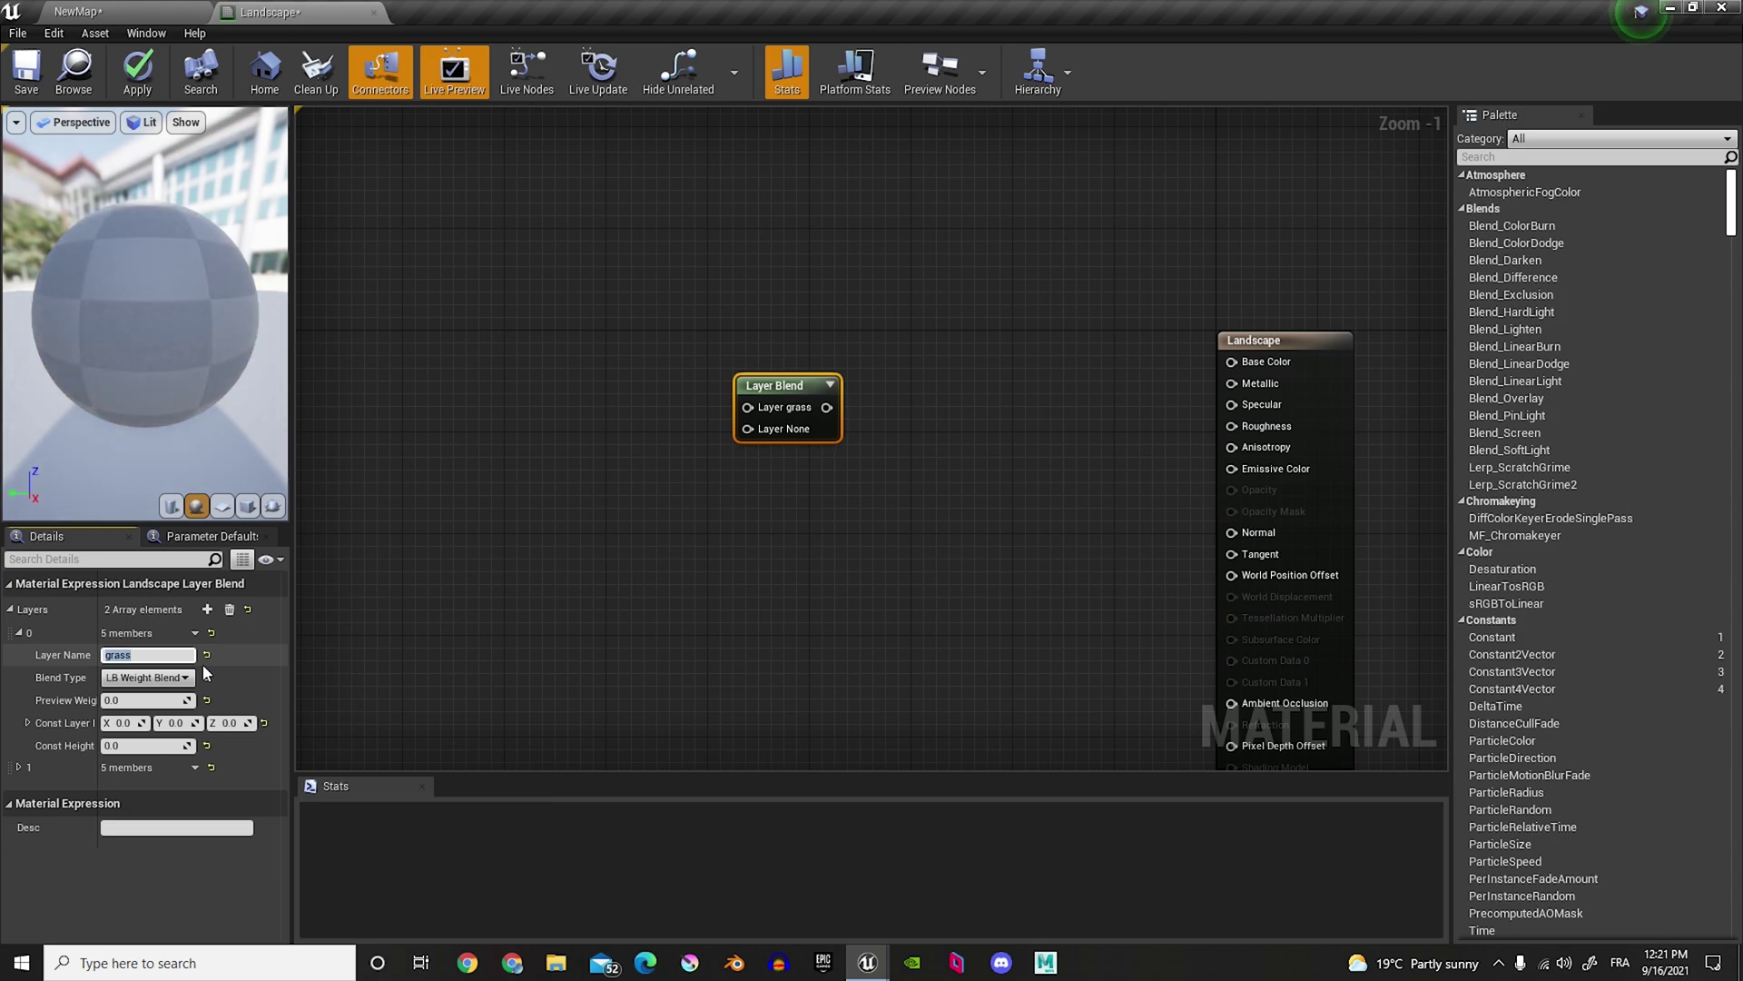
click(46, 767)
click(123, 792)
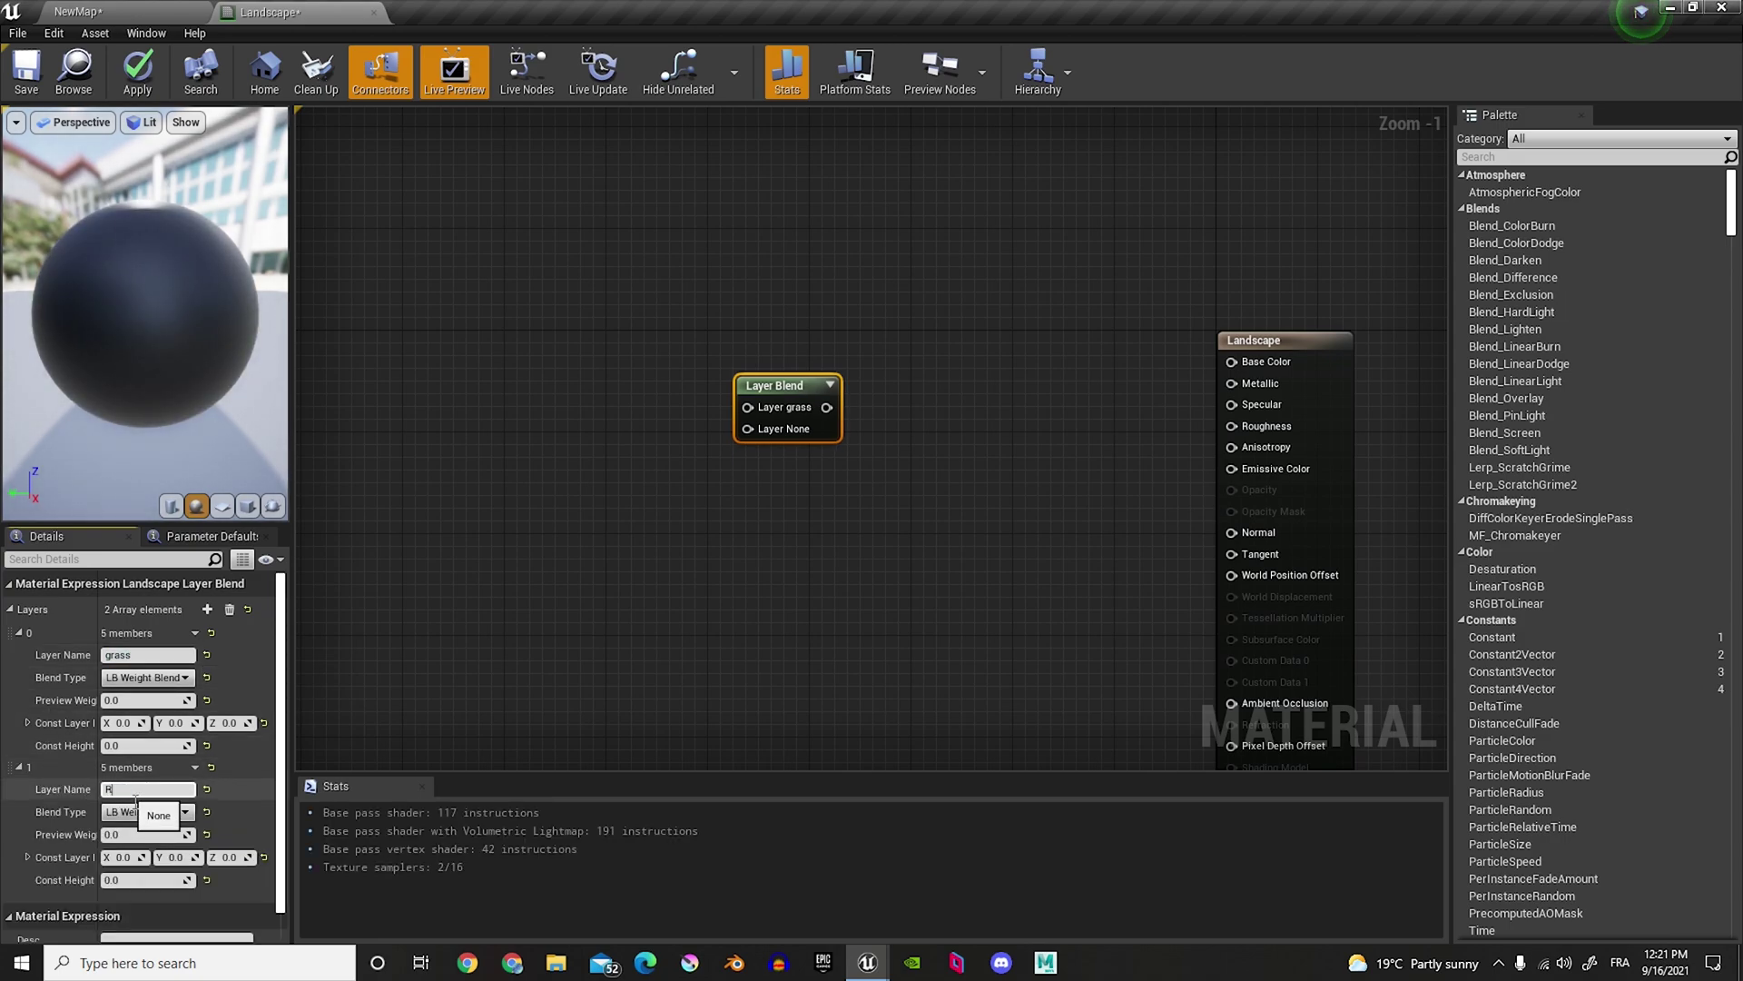
key(Return)
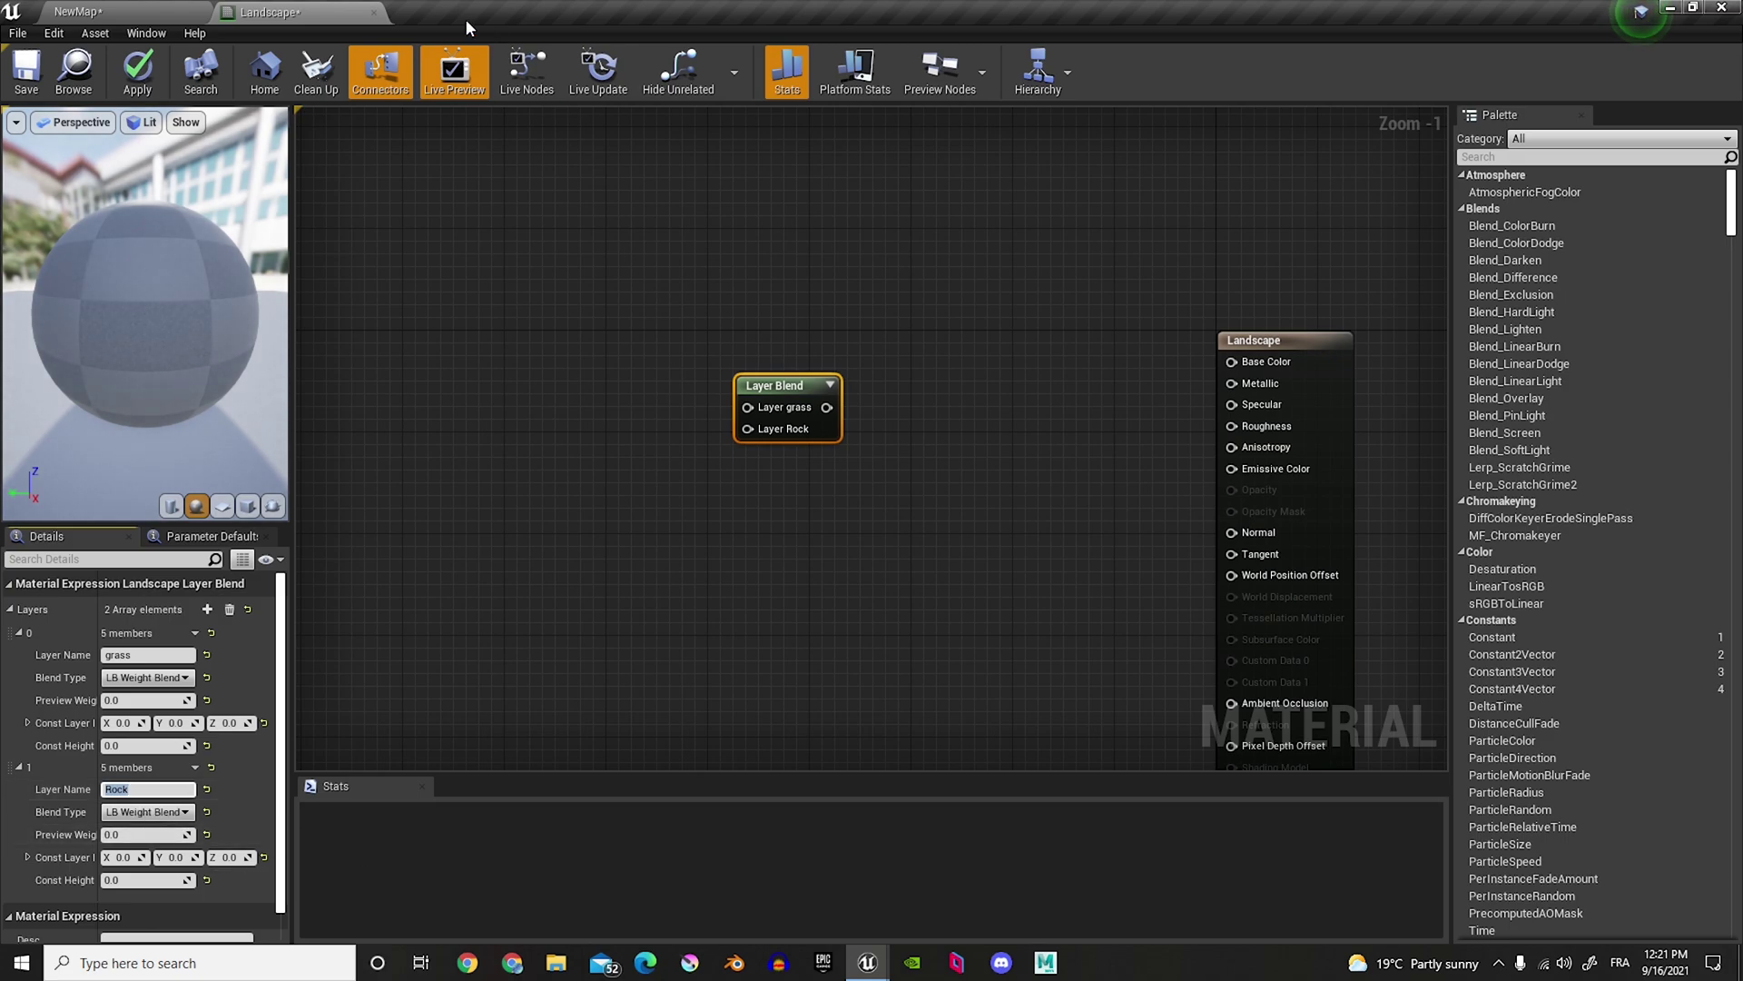
Step: Place the Grass and Rock functions in the Landscape graph and connect their results to the matching Layer Blend inputs
click(169, 12)
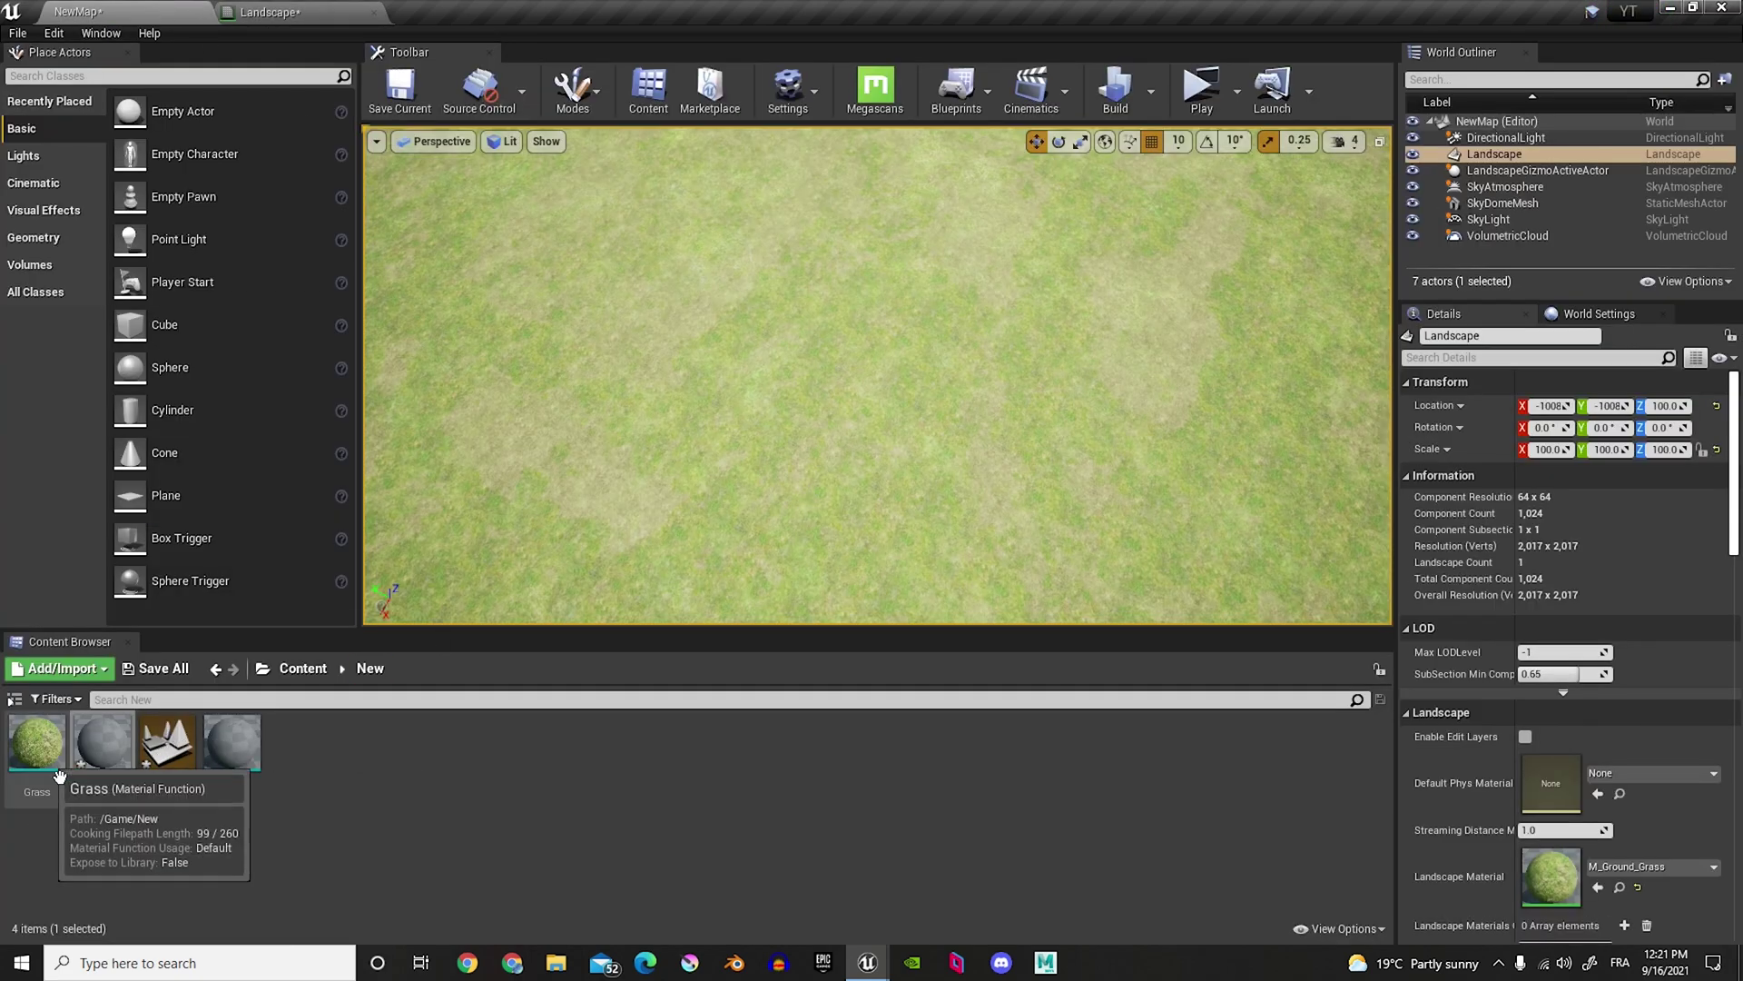
drag(59, 776, 513, 340)
click(141, 9)
drag(232, 744, 508, 447)
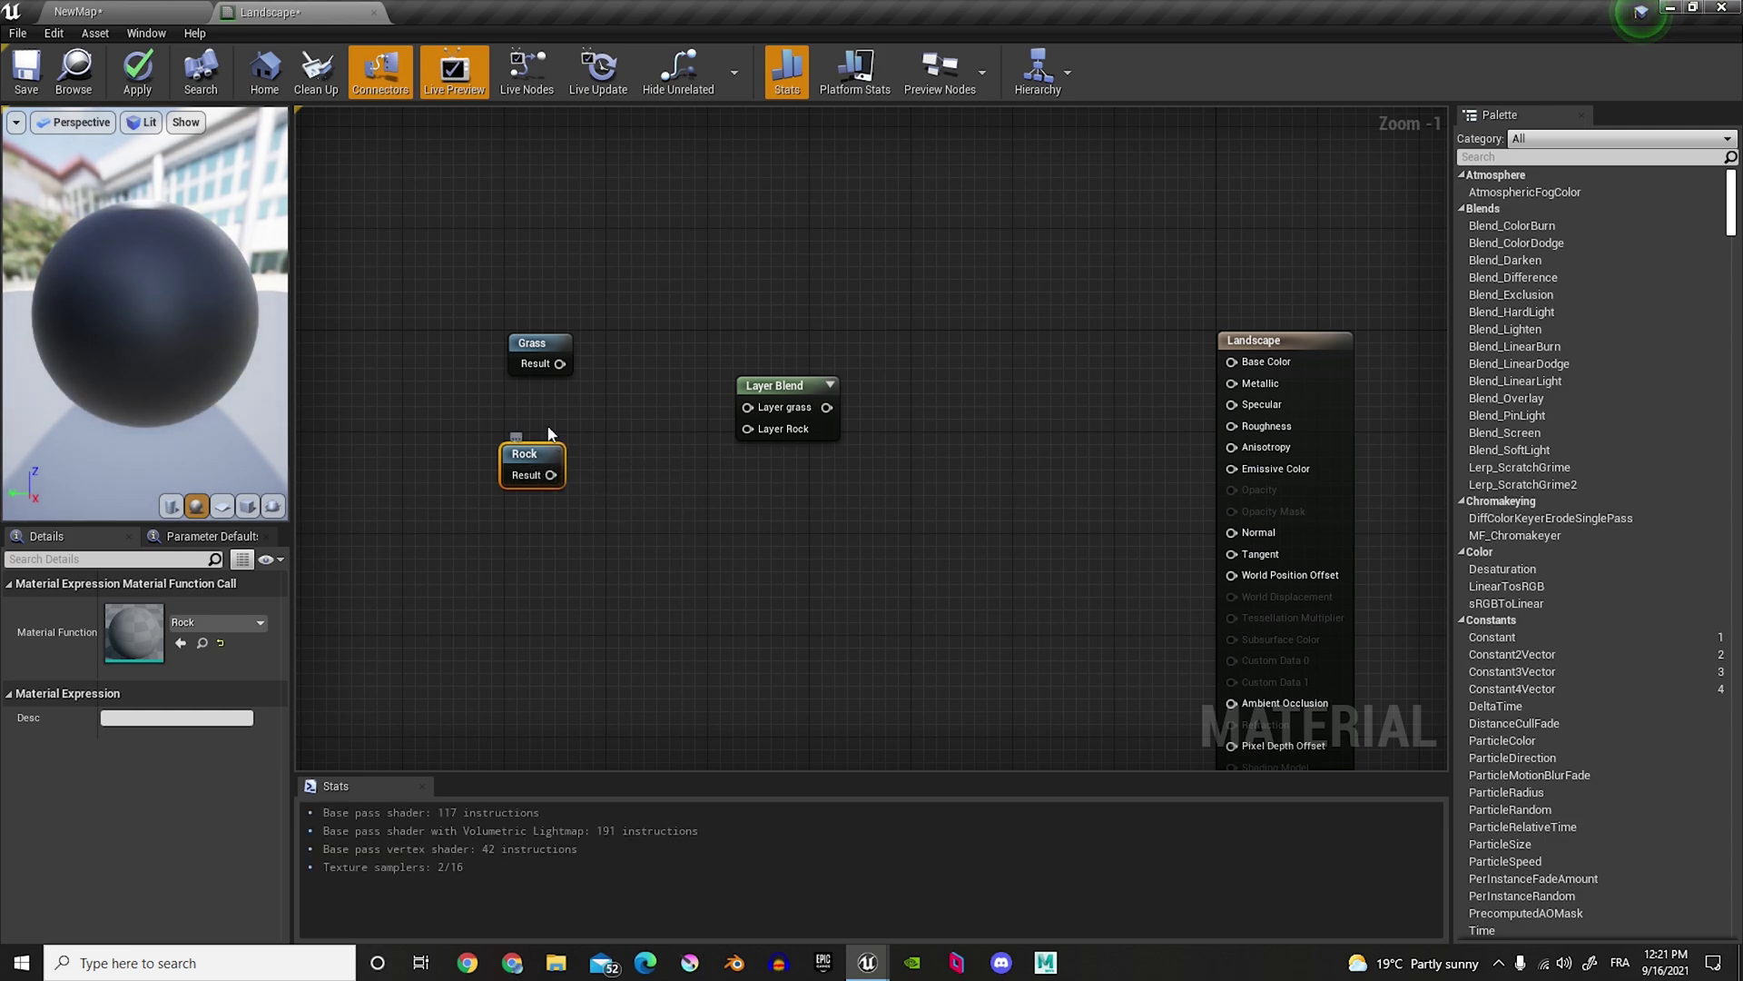
drag(559, 363, 748, 410)
drag(563, 476, 734, 440)
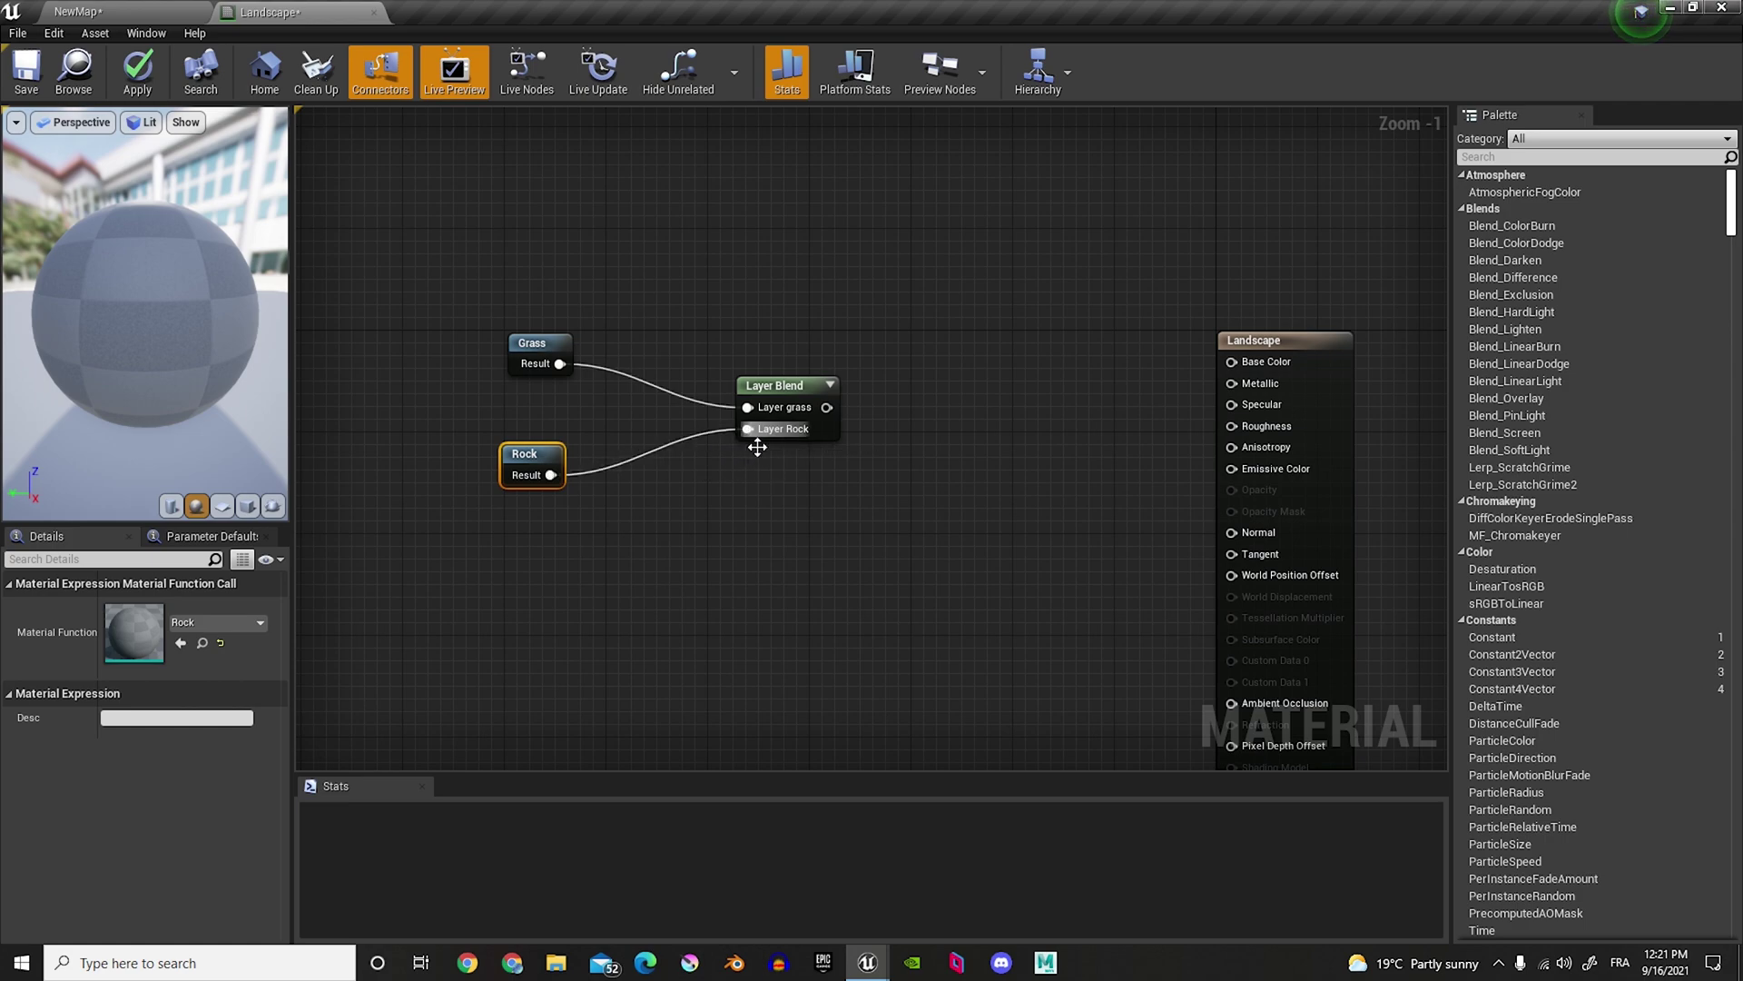
Step: Try connecting the Layer Blend output directly to the Landscape material's Base Color, and break the link again
drag(826, 407, 1232, 365)
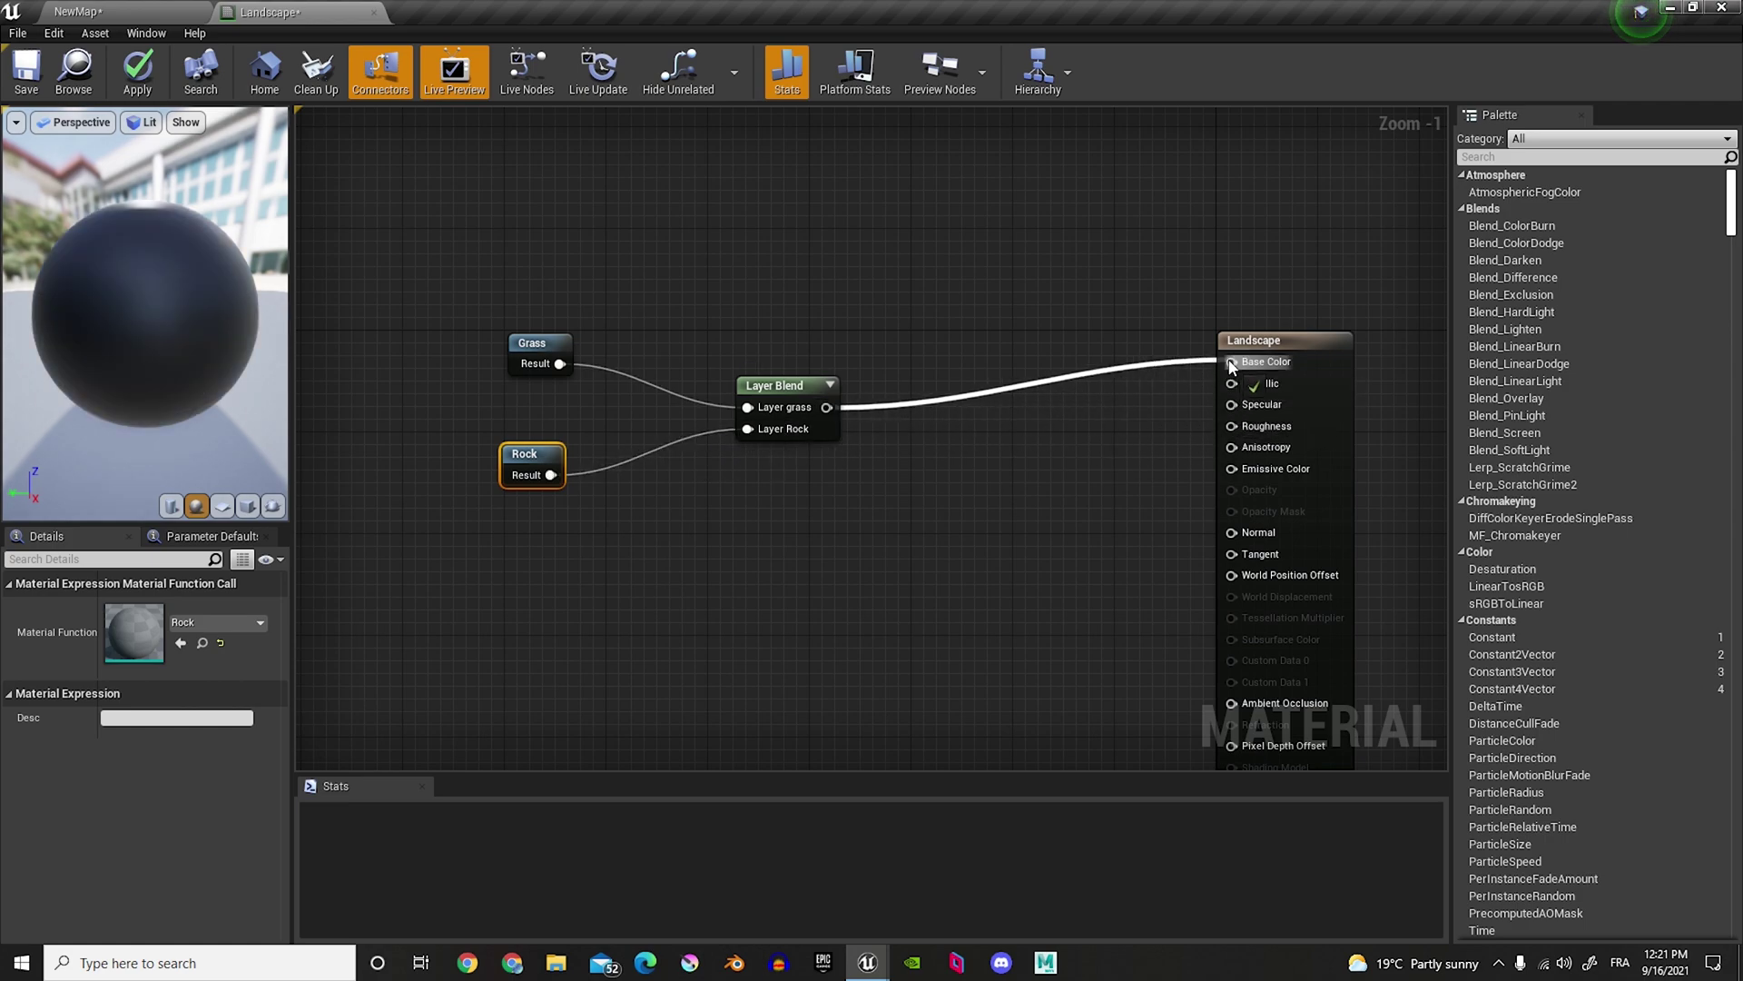
drag(1232, 366, 1232, 363)
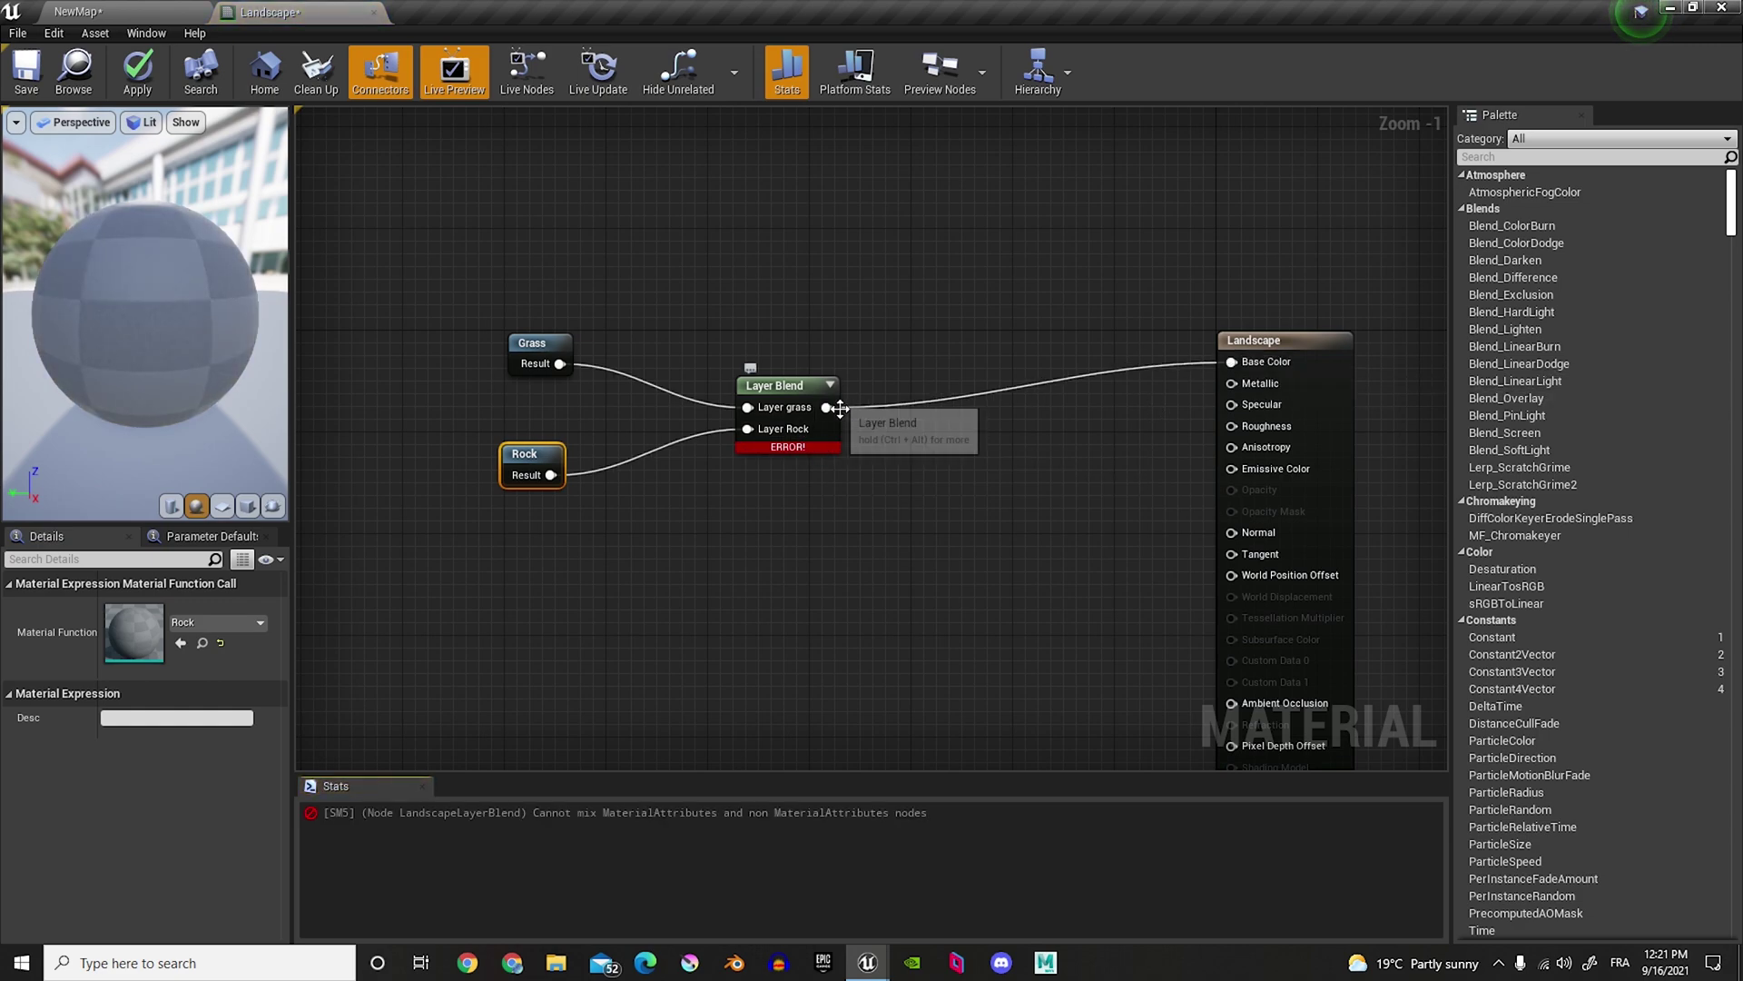
alt+click(828, 409)
Step: Add a BreakMaterialAttributes node fed by the Layer Blend output
right_drag(965, 389, 978, 378)
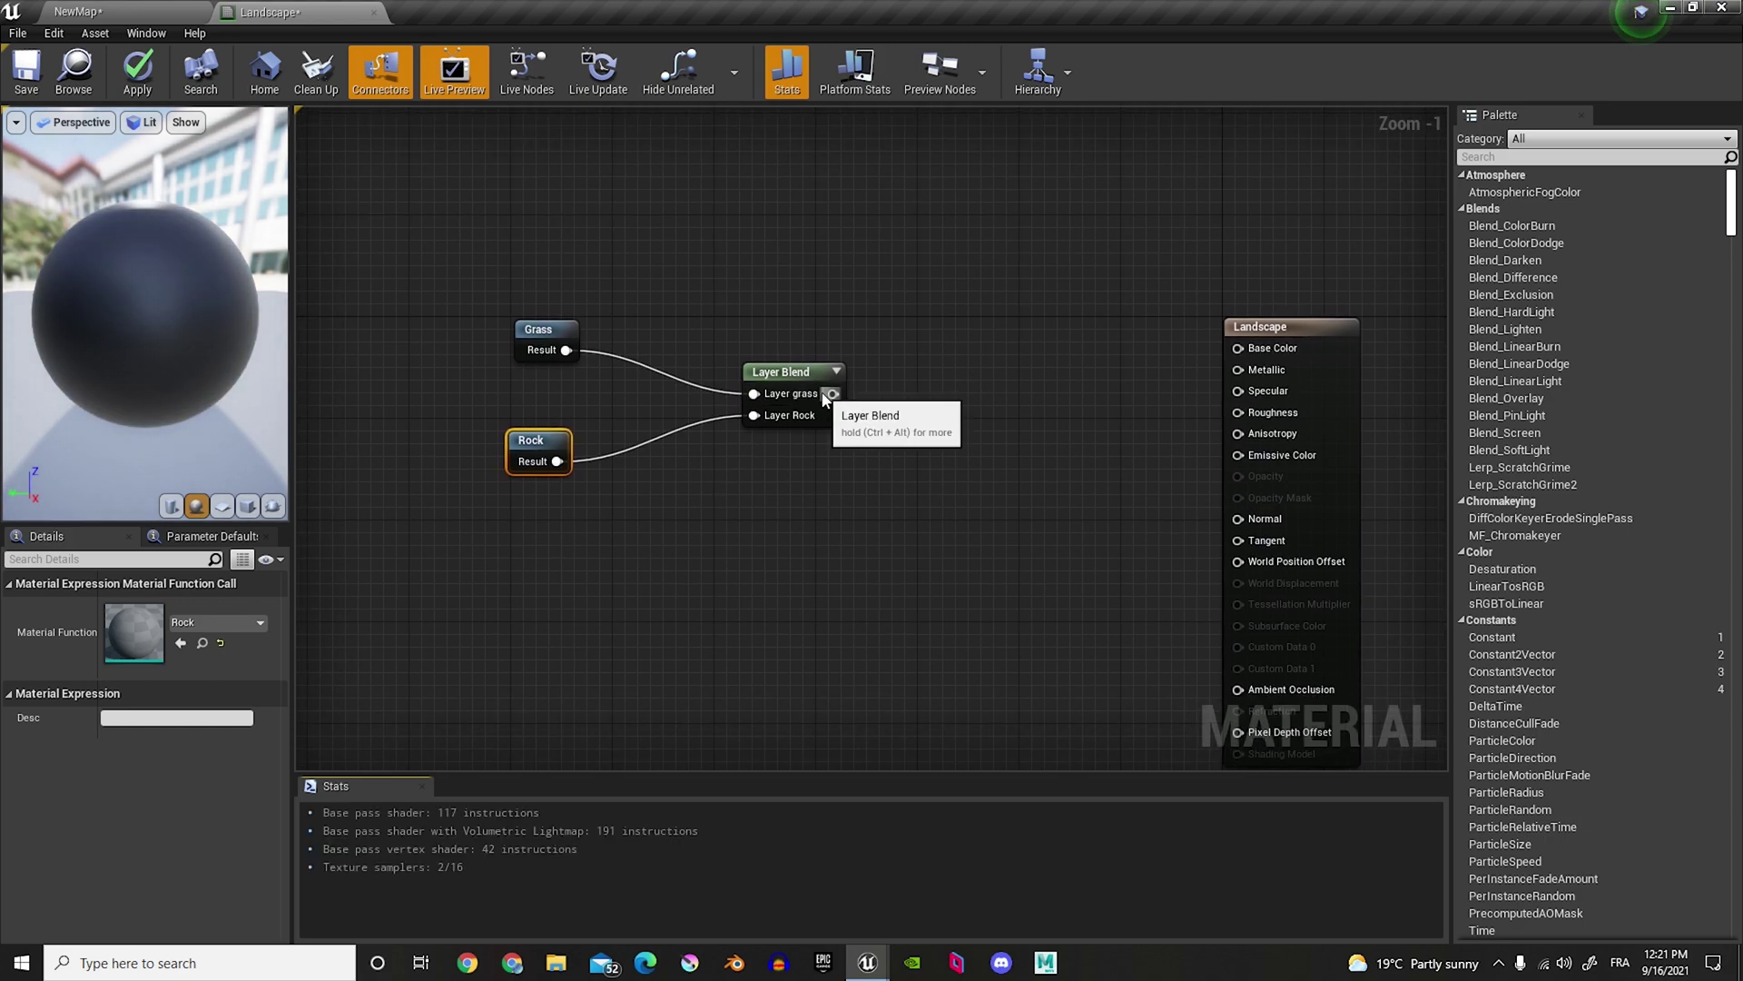
drag(832, 393, 932, 393)
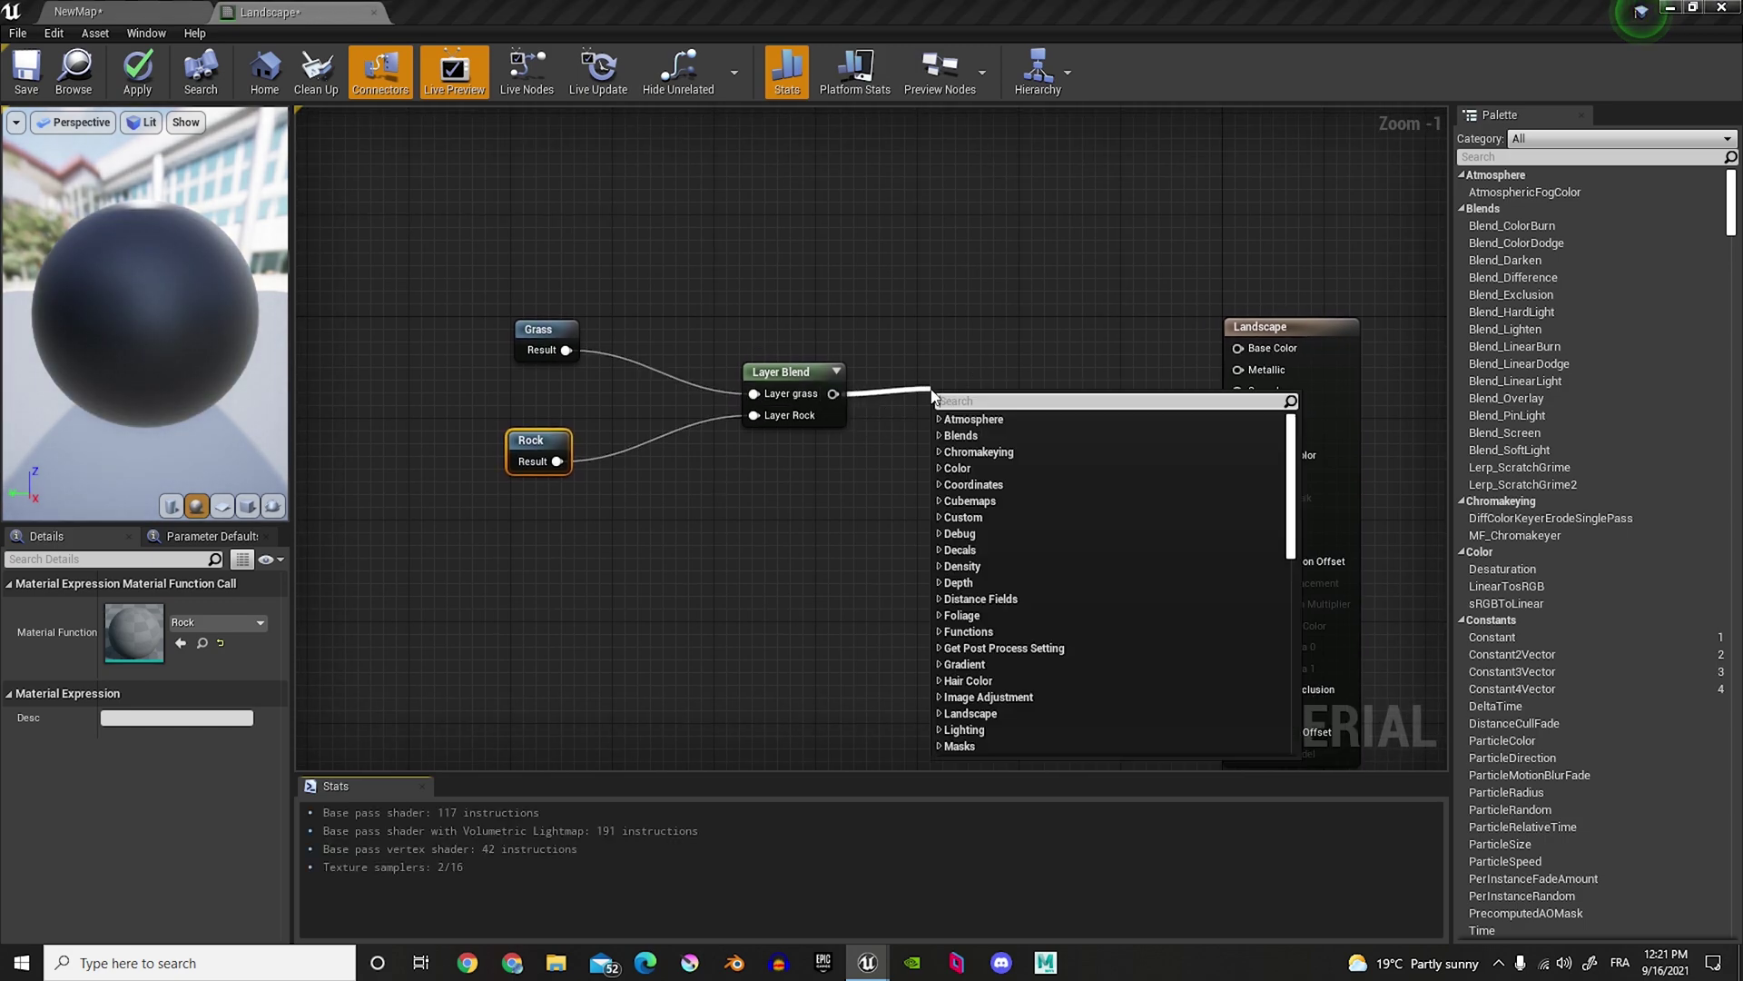
text(Br)
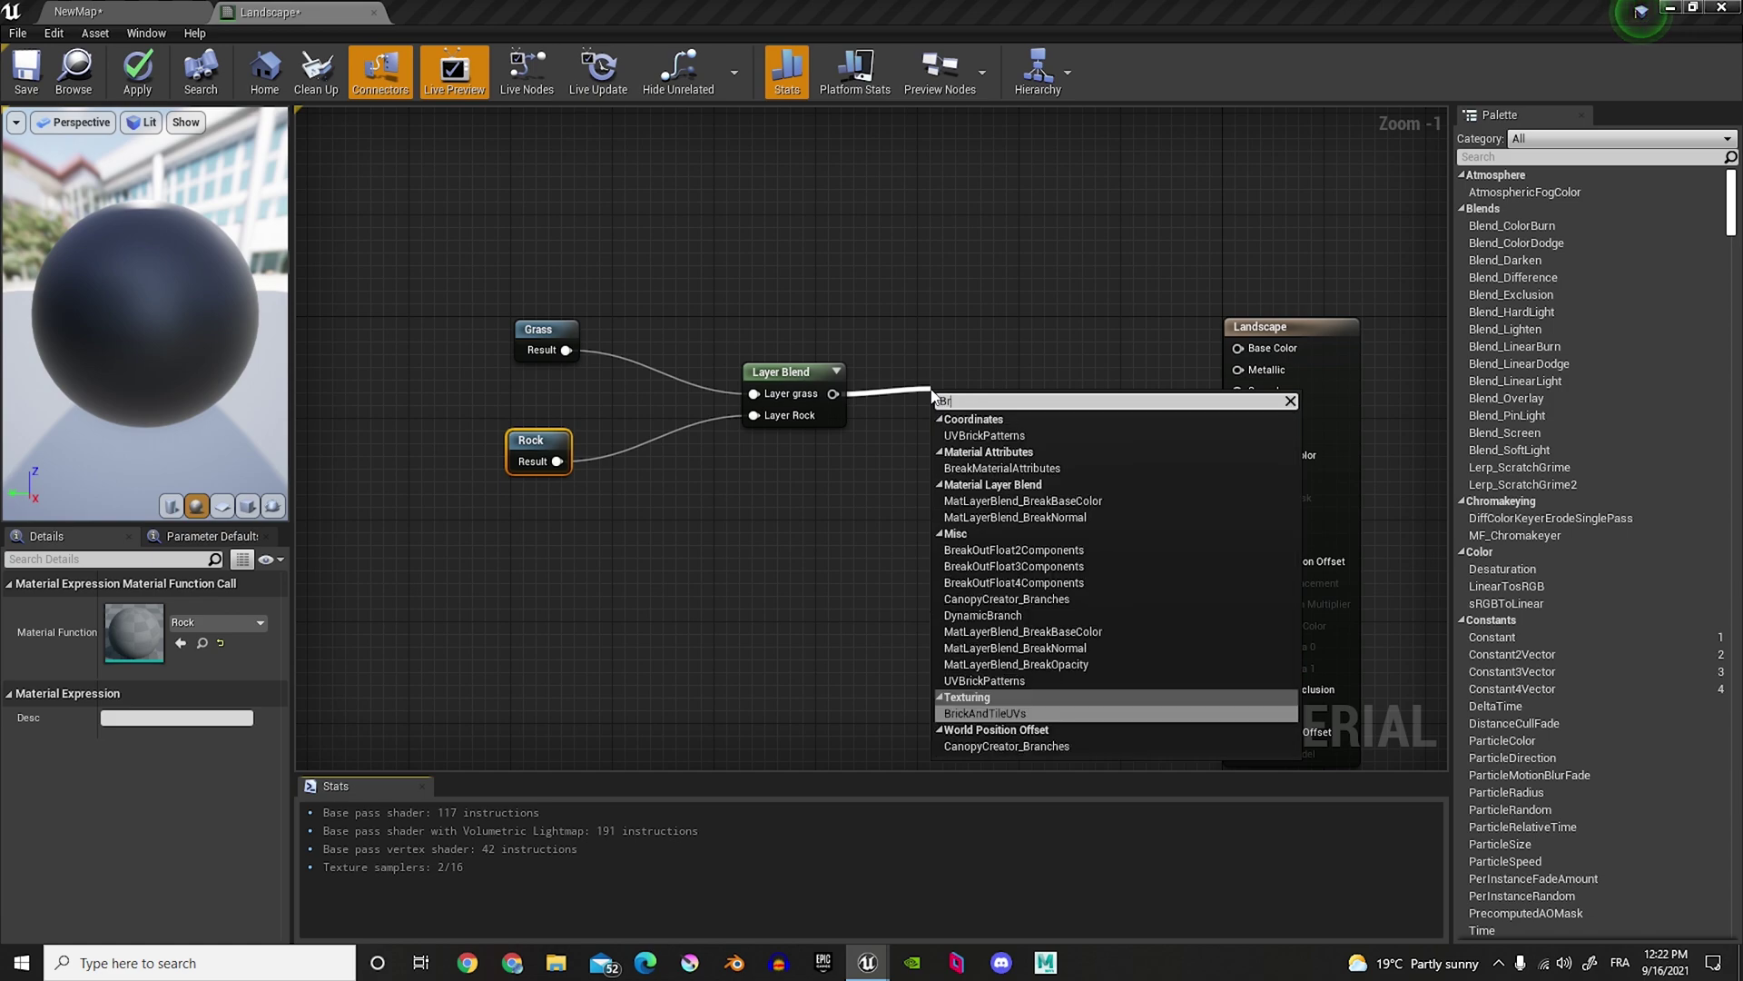
text(eakm)
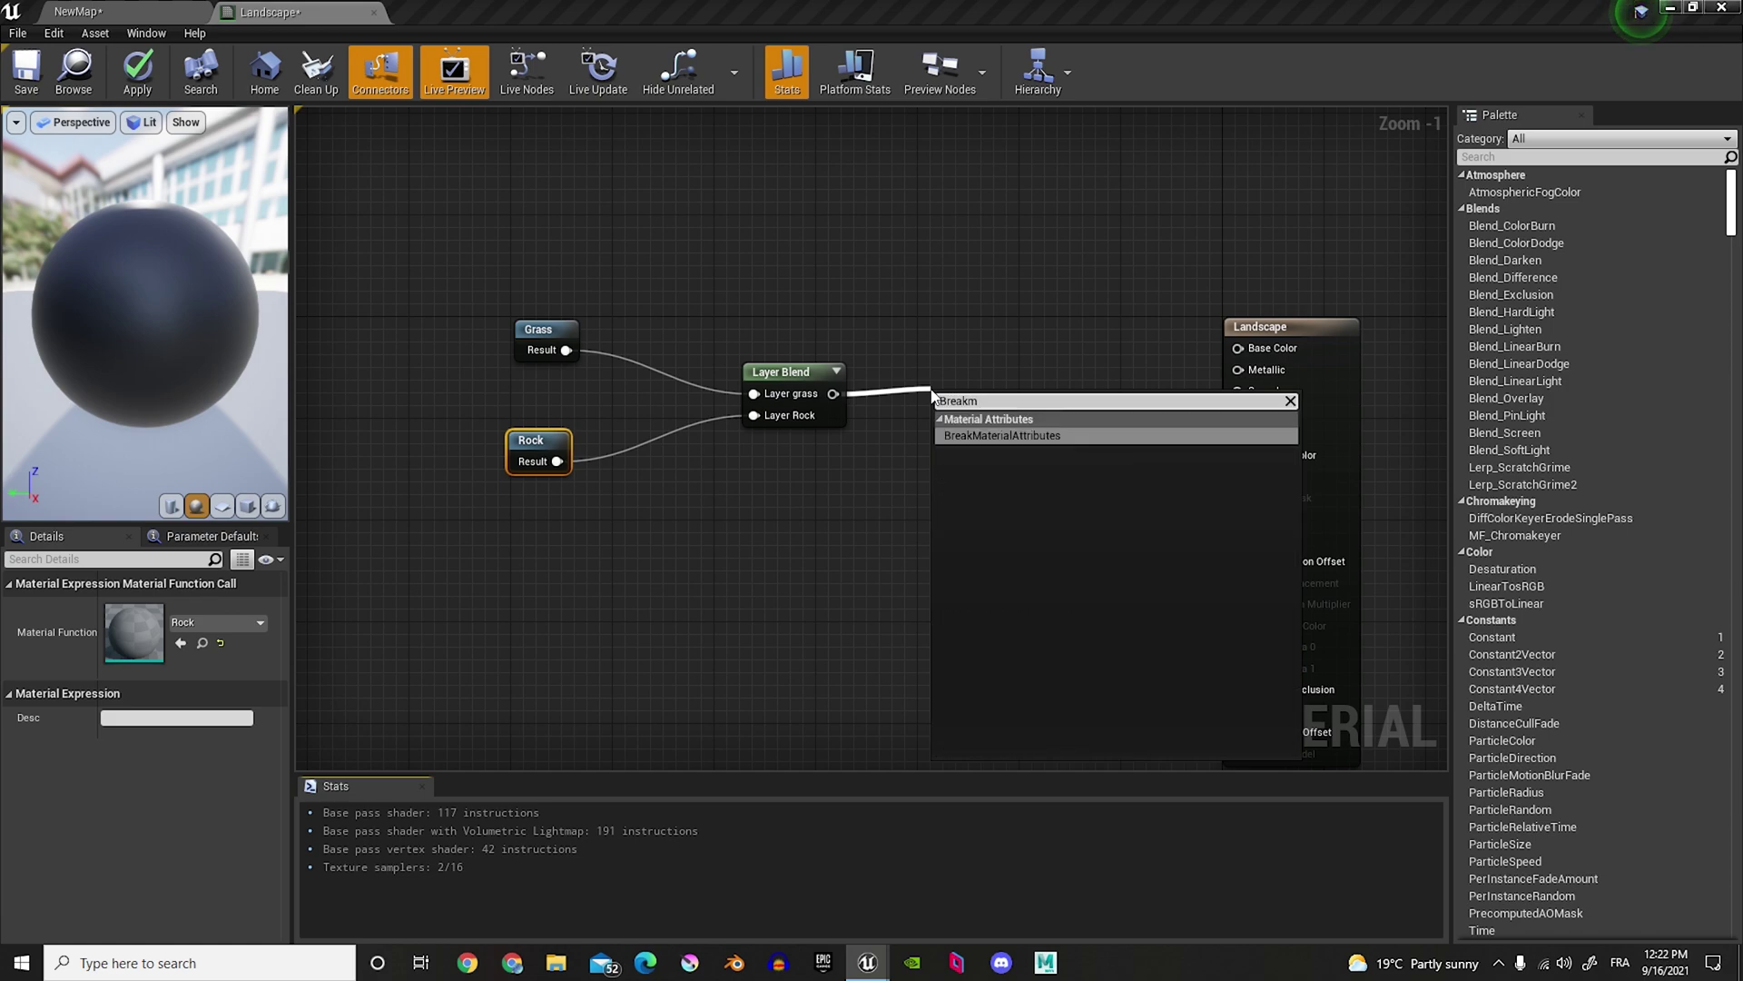
key(Return)
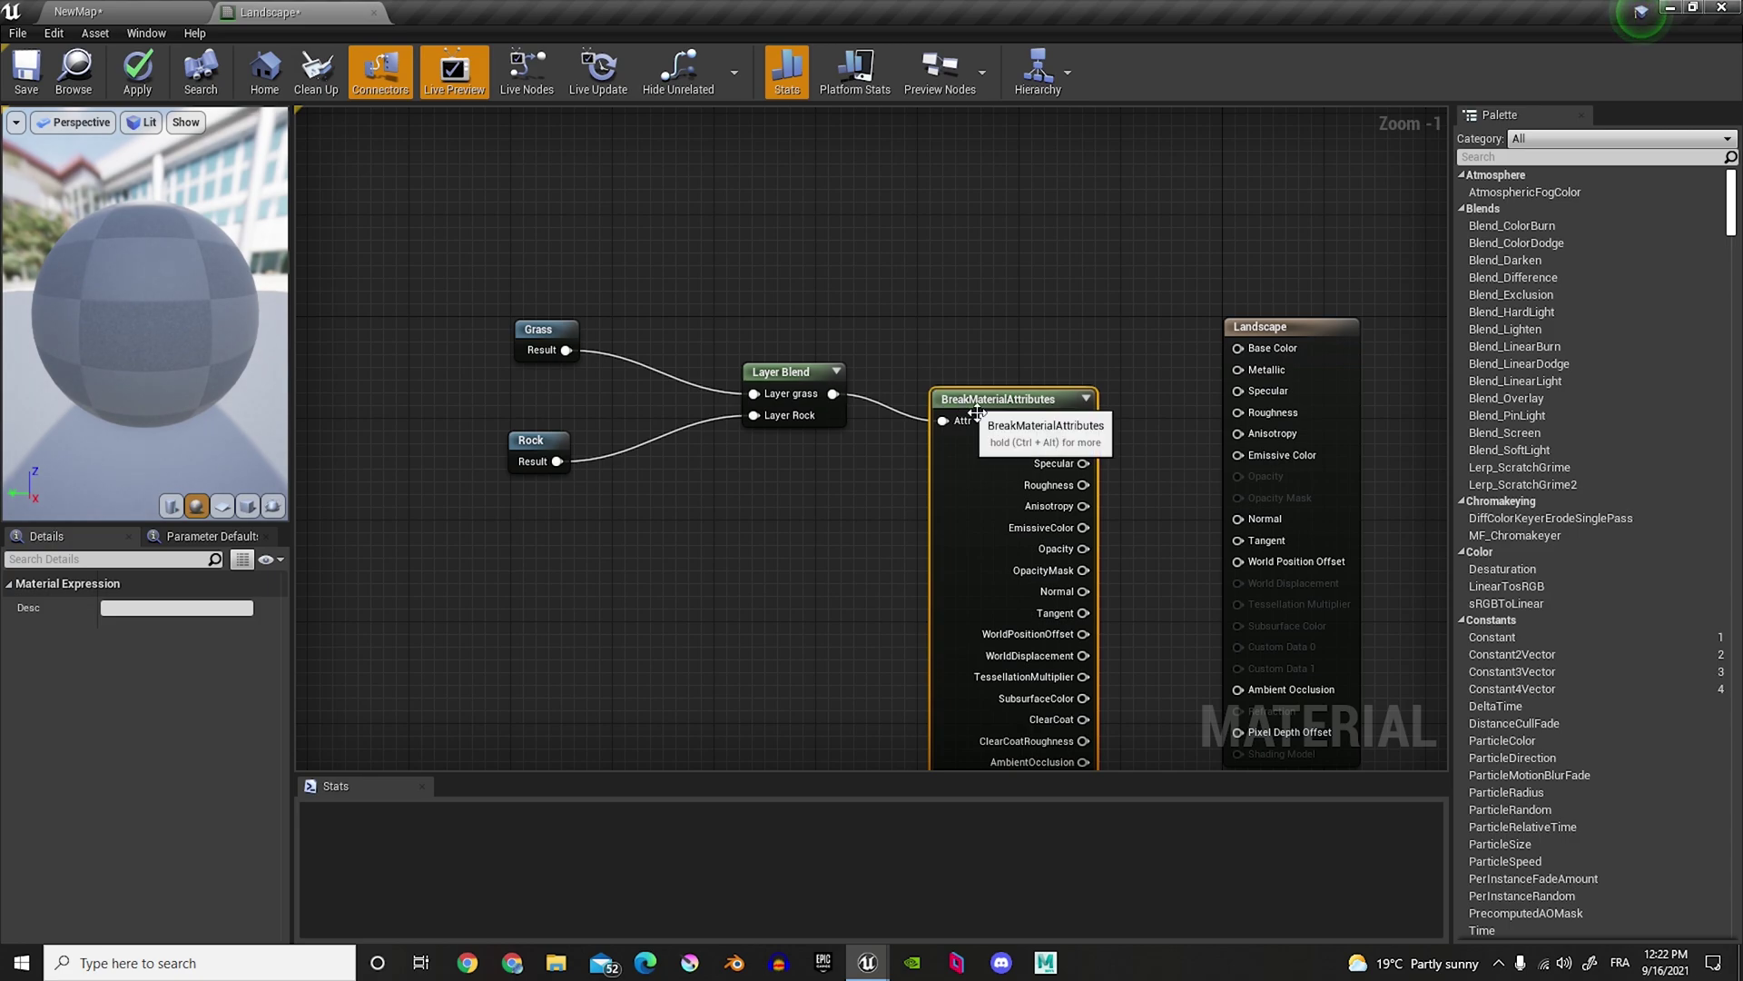
Step: Open the Grass function from its node and examine how MakeMaterialAttributes is wired to the Output Result
click(538, 330)
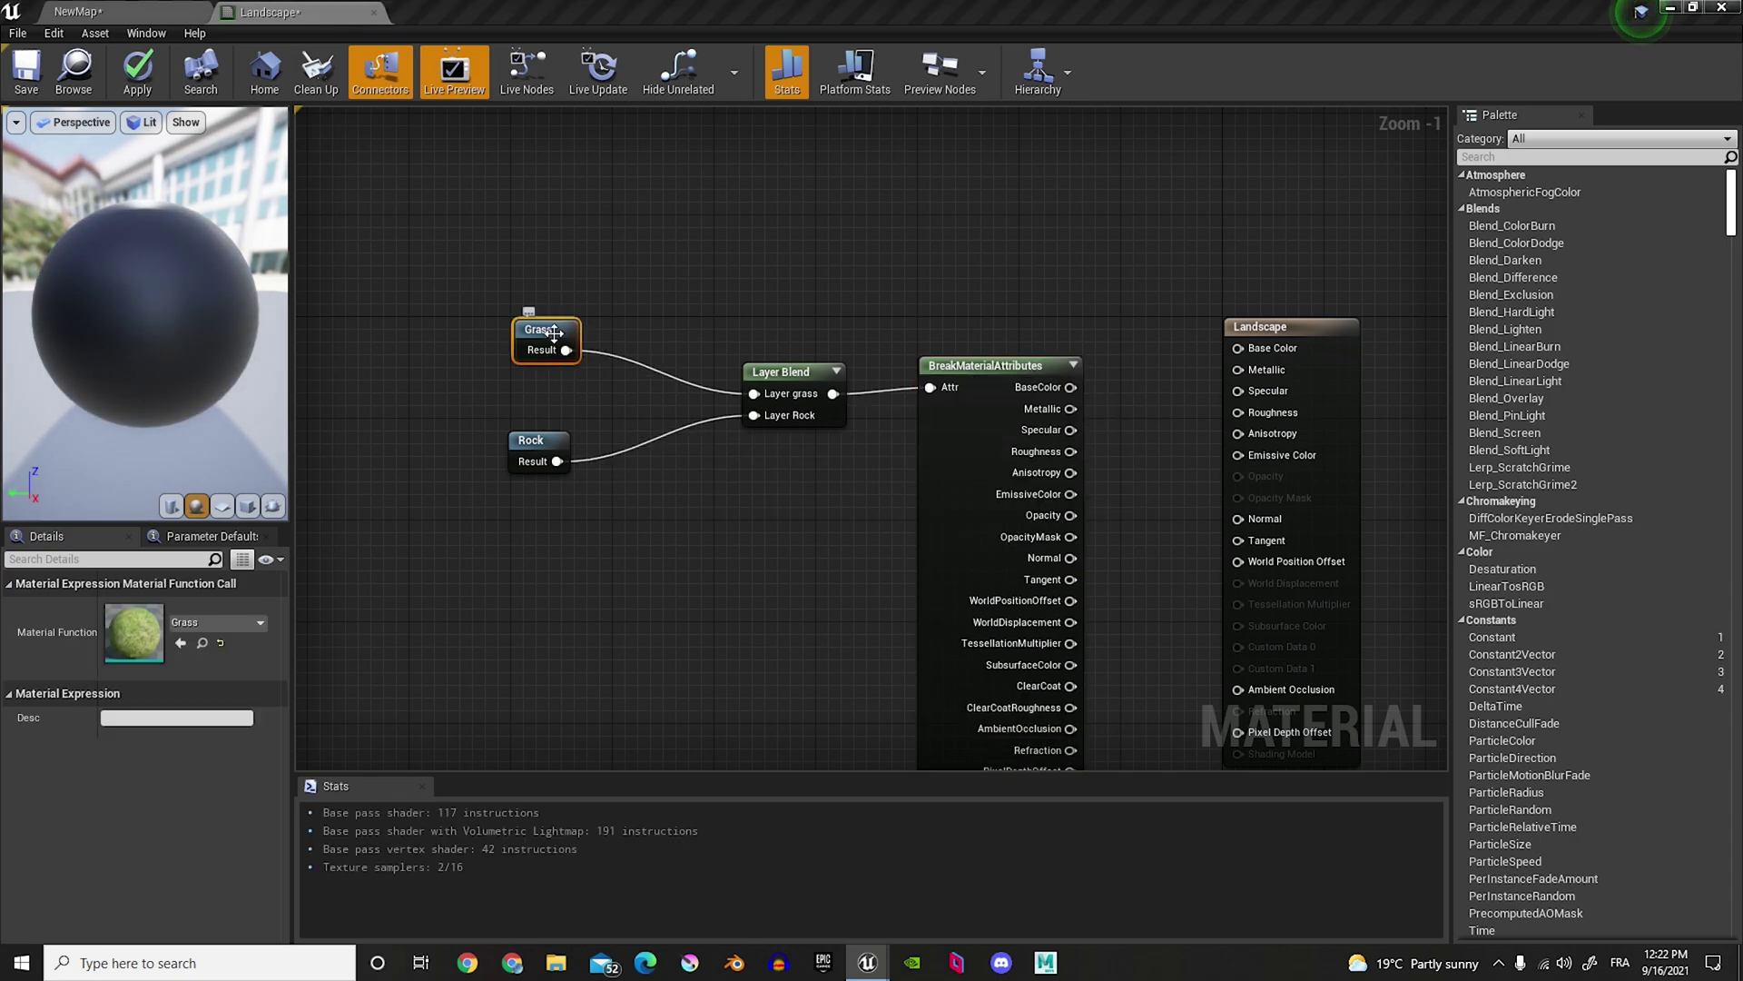
double_click(536, 329)
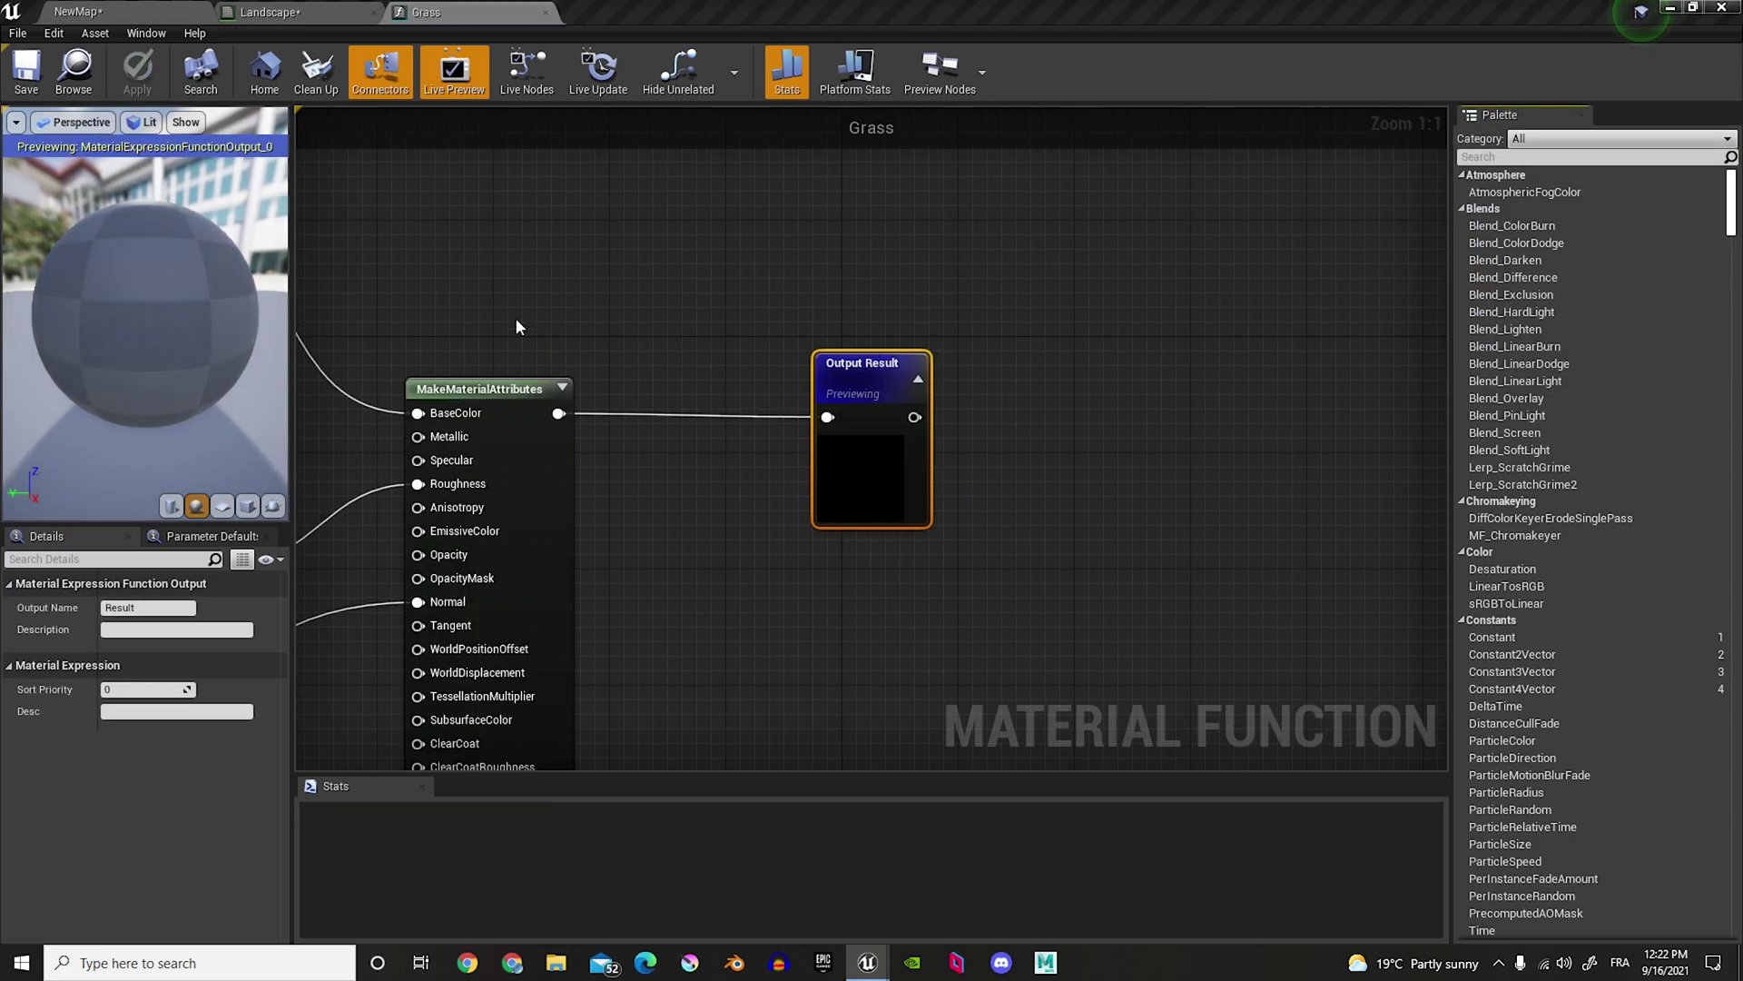
right_drag(515, 315, 696, 280)
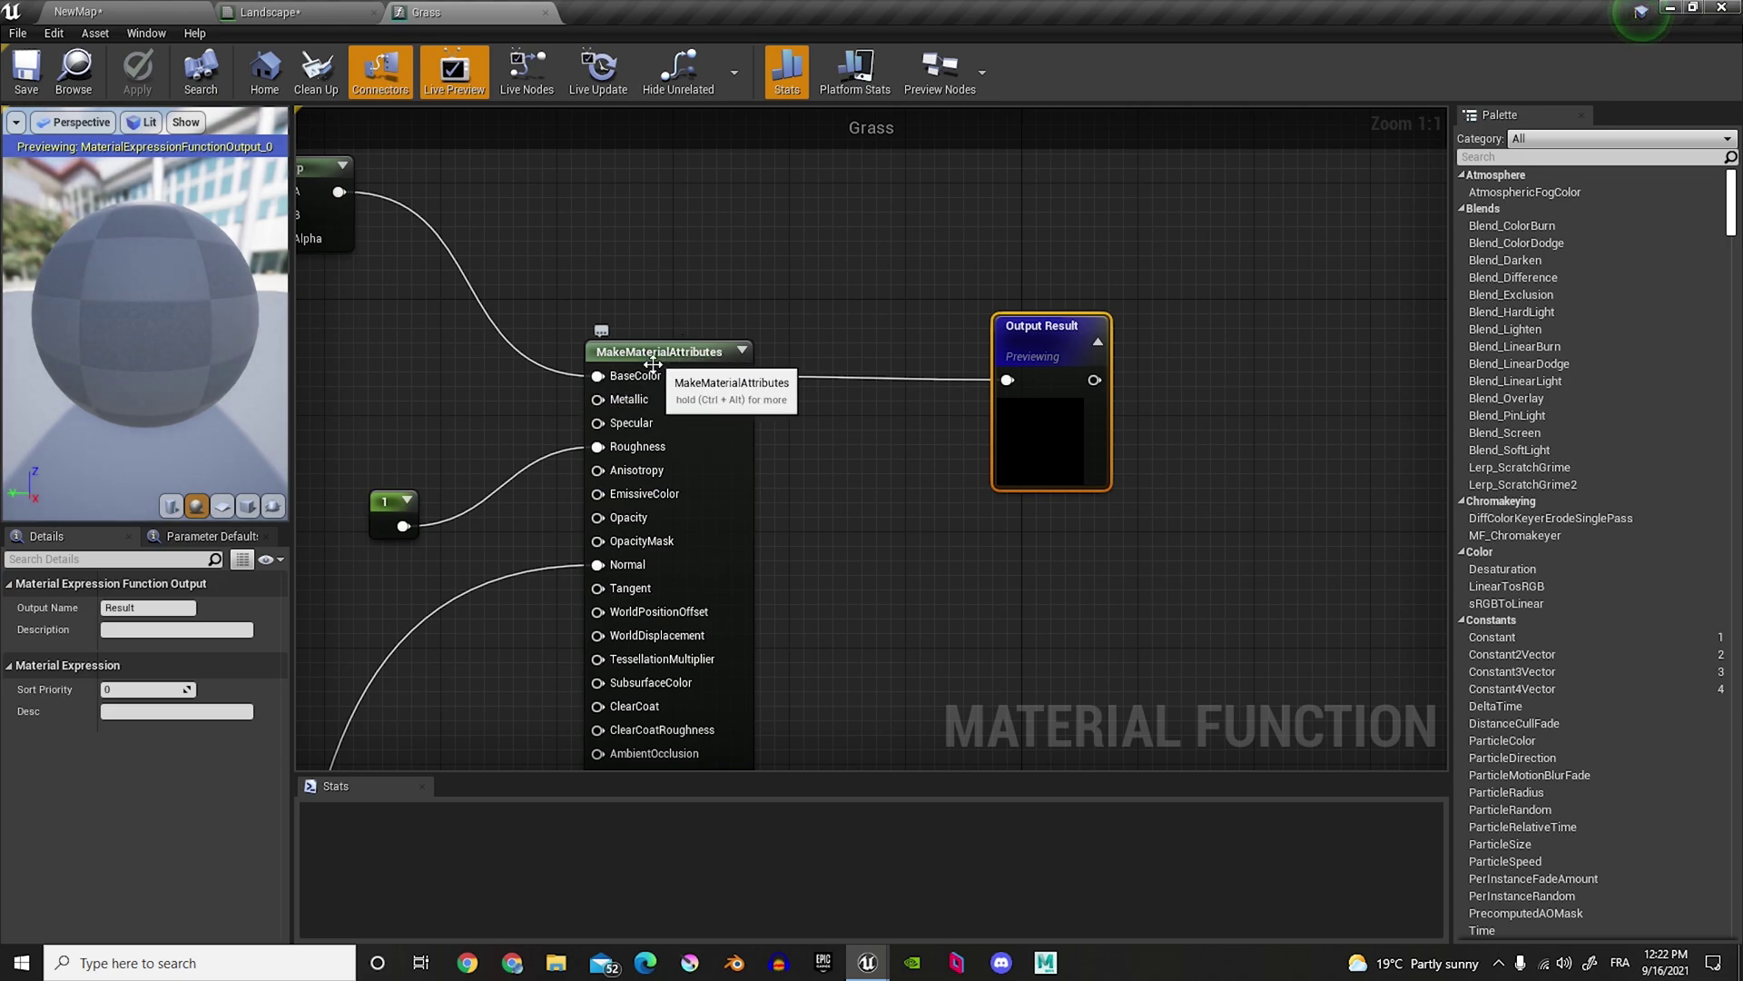
Step: In the Landscape material, connect BreakMaterialAttributes' BaseColor, Roughness and Normal outputs to the matching Landscape inputs
click(308, 10)
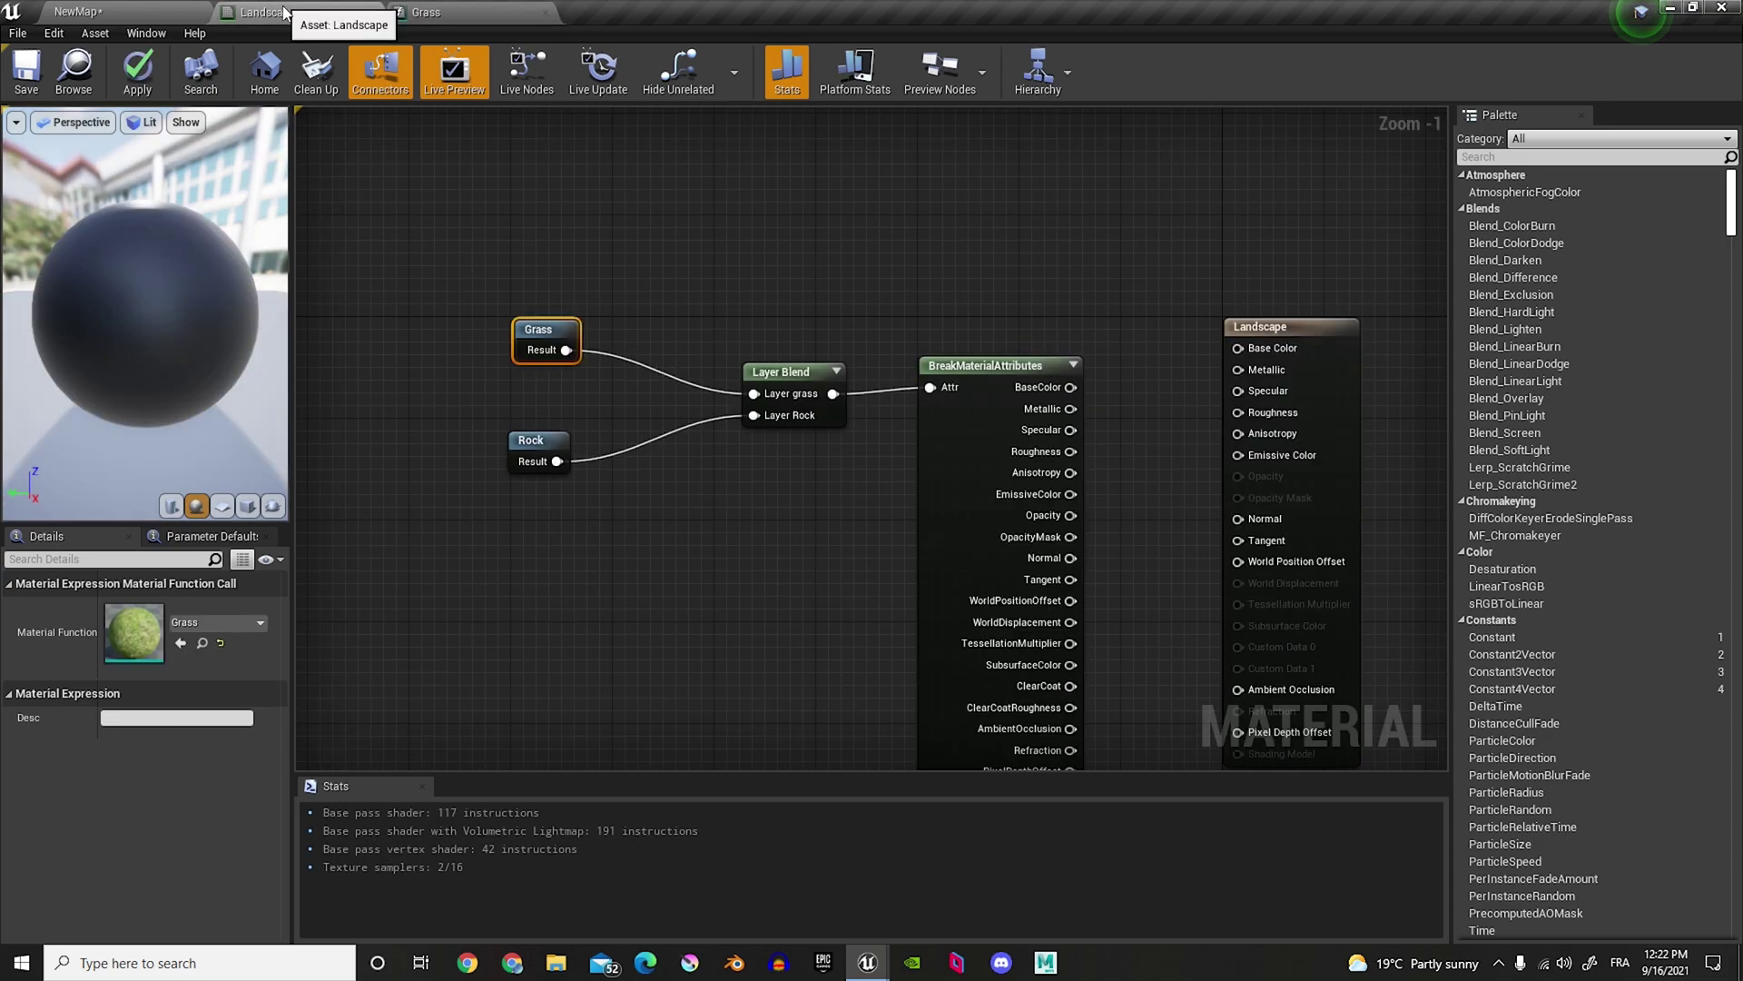
right_drag(992, 366, 854, 392)
drag(839, 392, 1007, 355)
drag(837, 457, 1004, 418)
right_drag(950, 471, 903, 363)
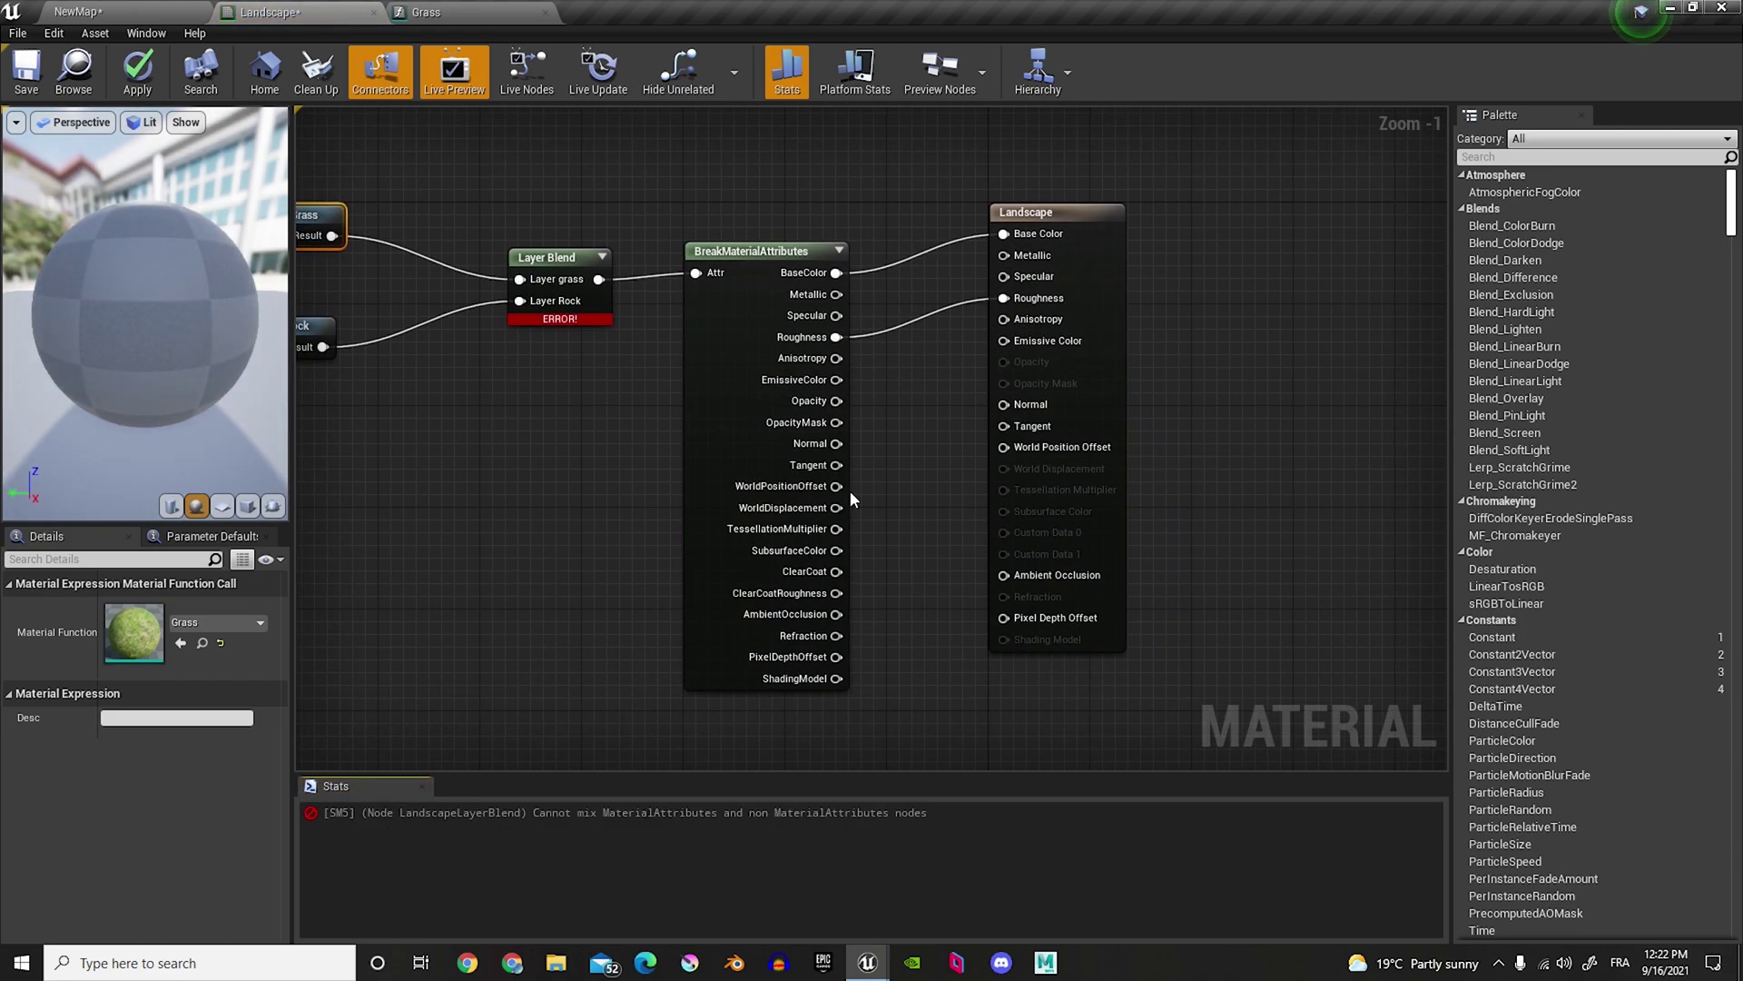
drag(836, 443, 1005, 404)
Step: Apply the Landscape material despite its compilation errors and realign the Landscape result node with BreakMaterialAttributes
click(136, 82)
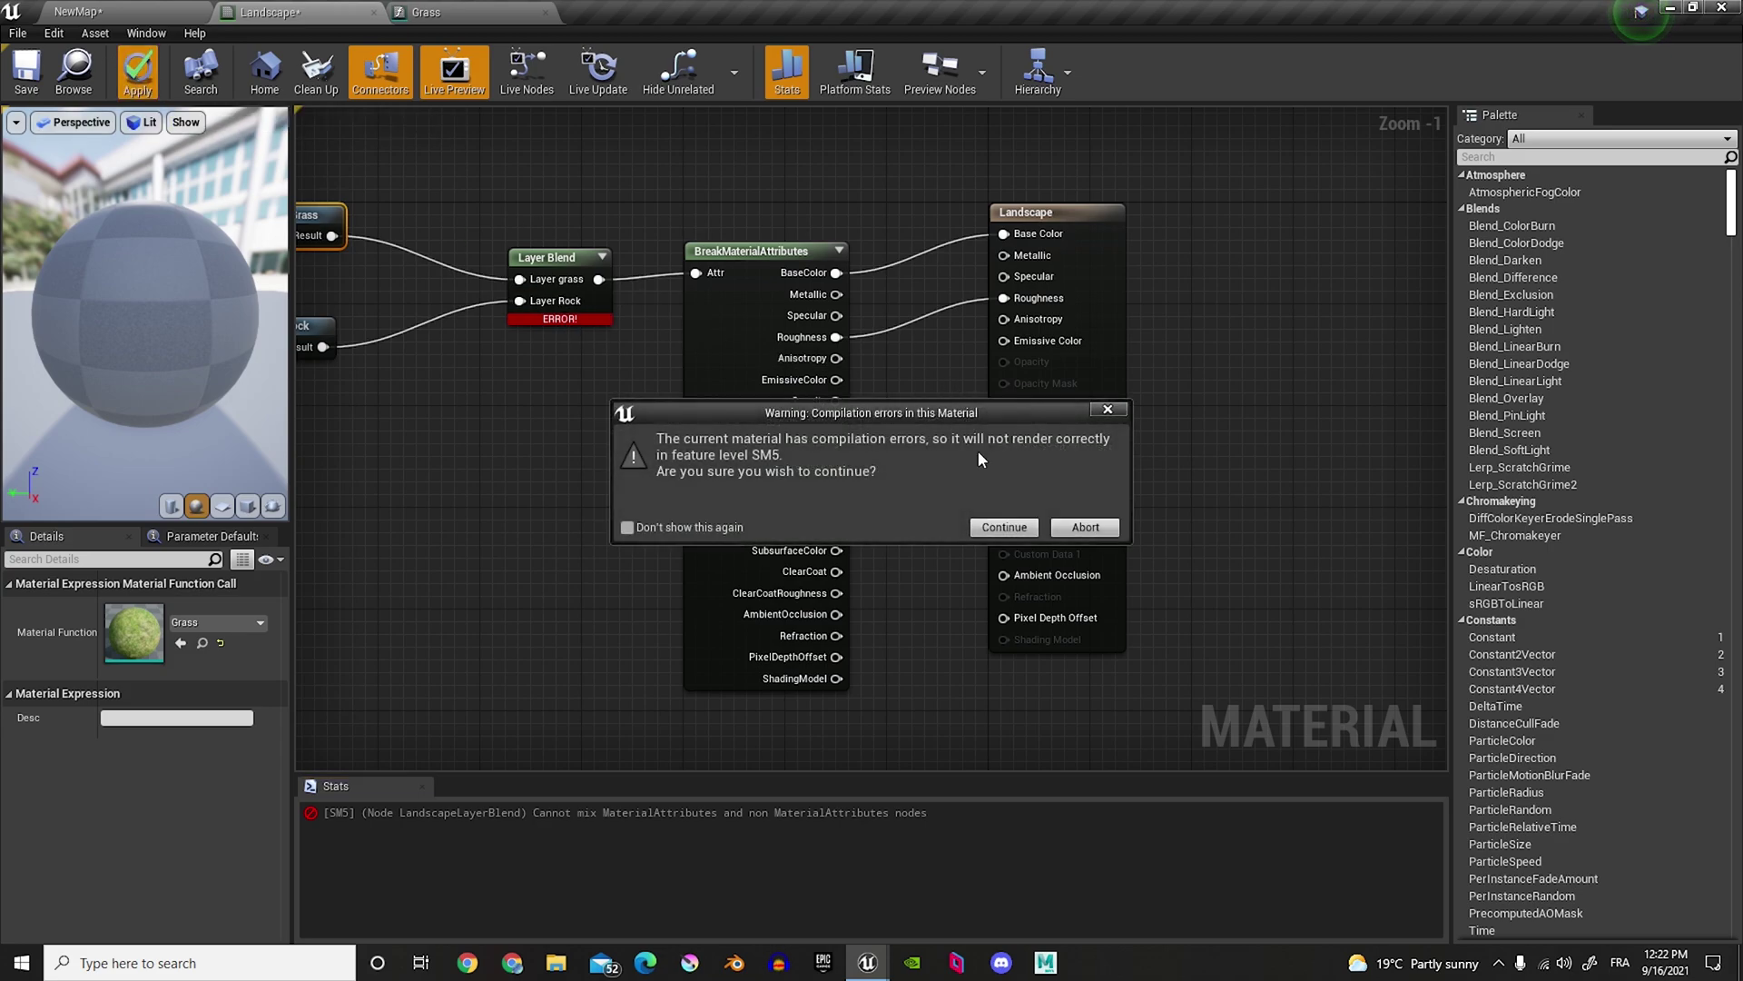
click(1008, 524)
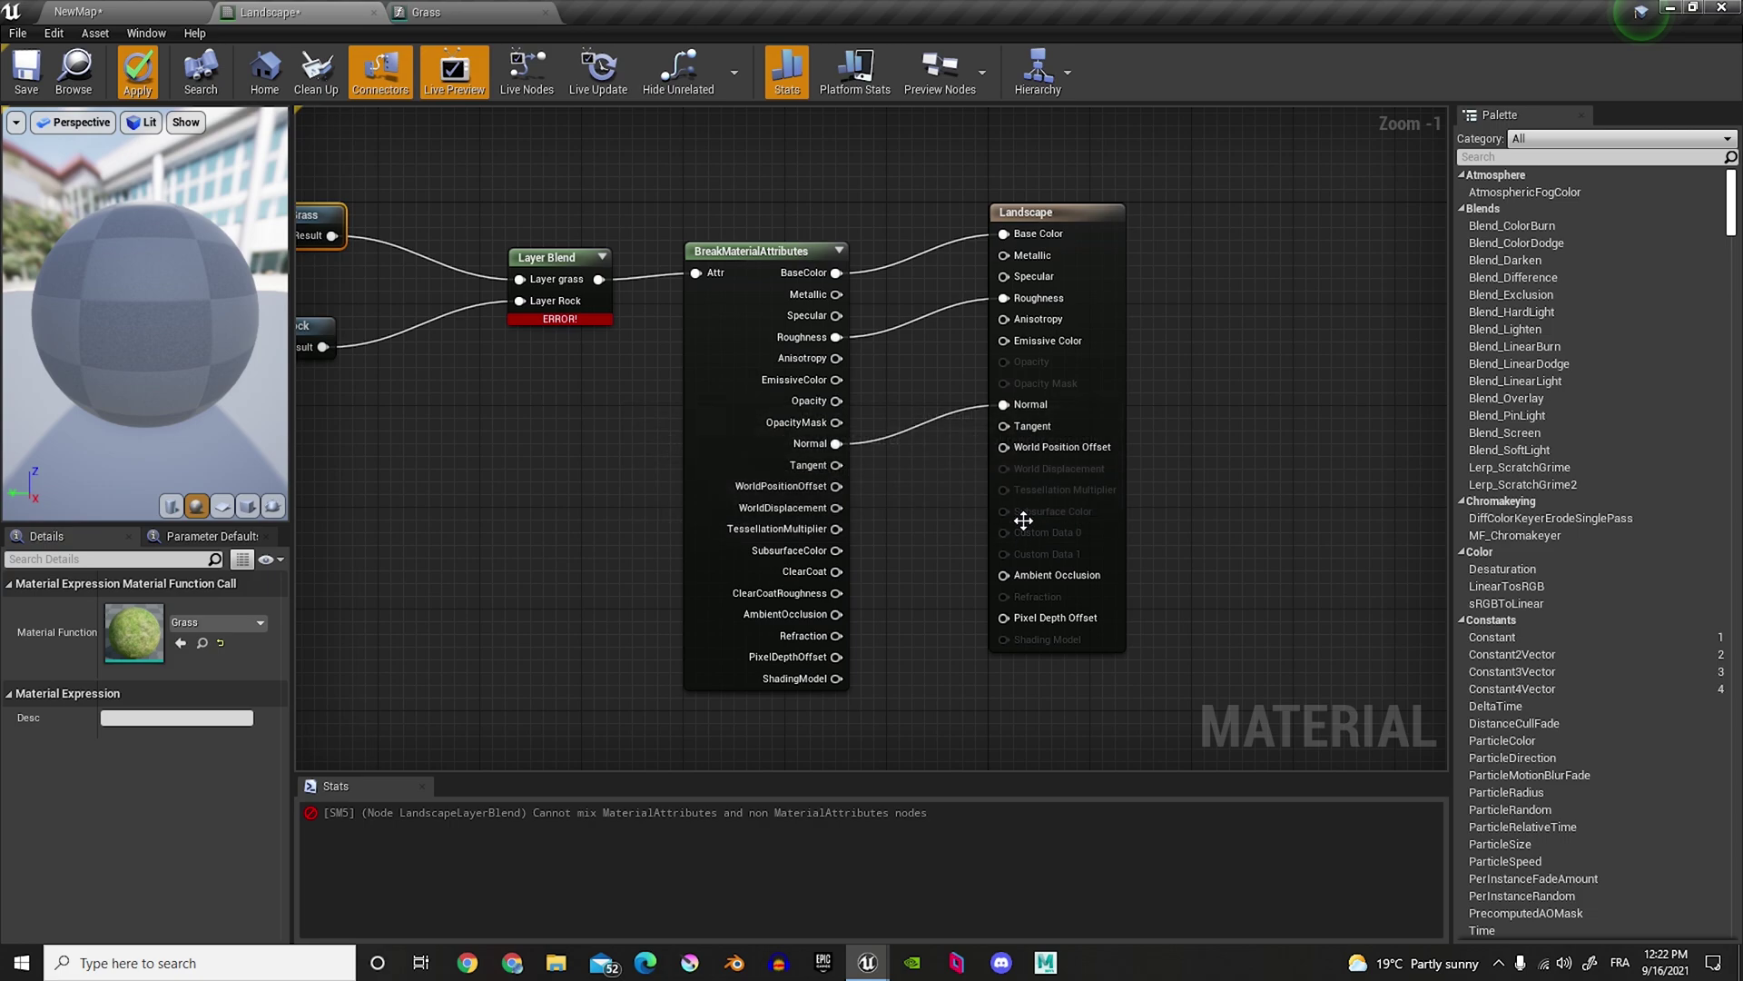
drag(1054, 218, 1067, 256)
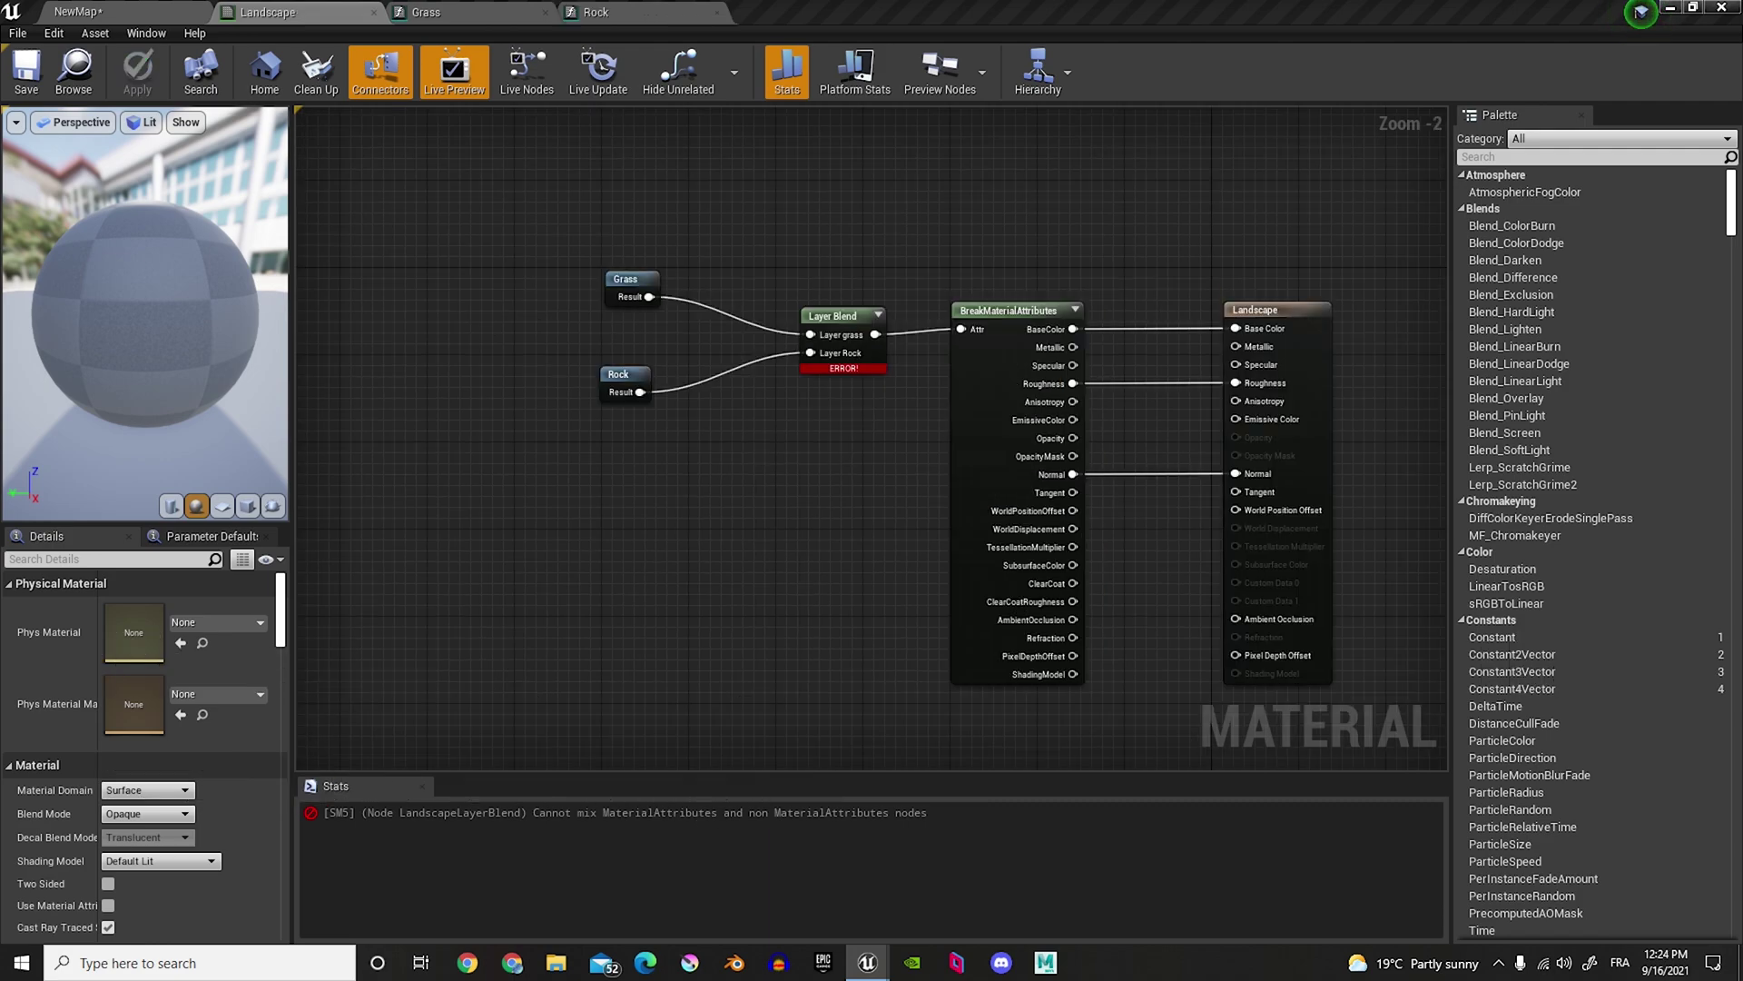
Step: Assign the Landscape material from the New folder as the Landscape Material of the landscape in NewMap
click(108, 8)
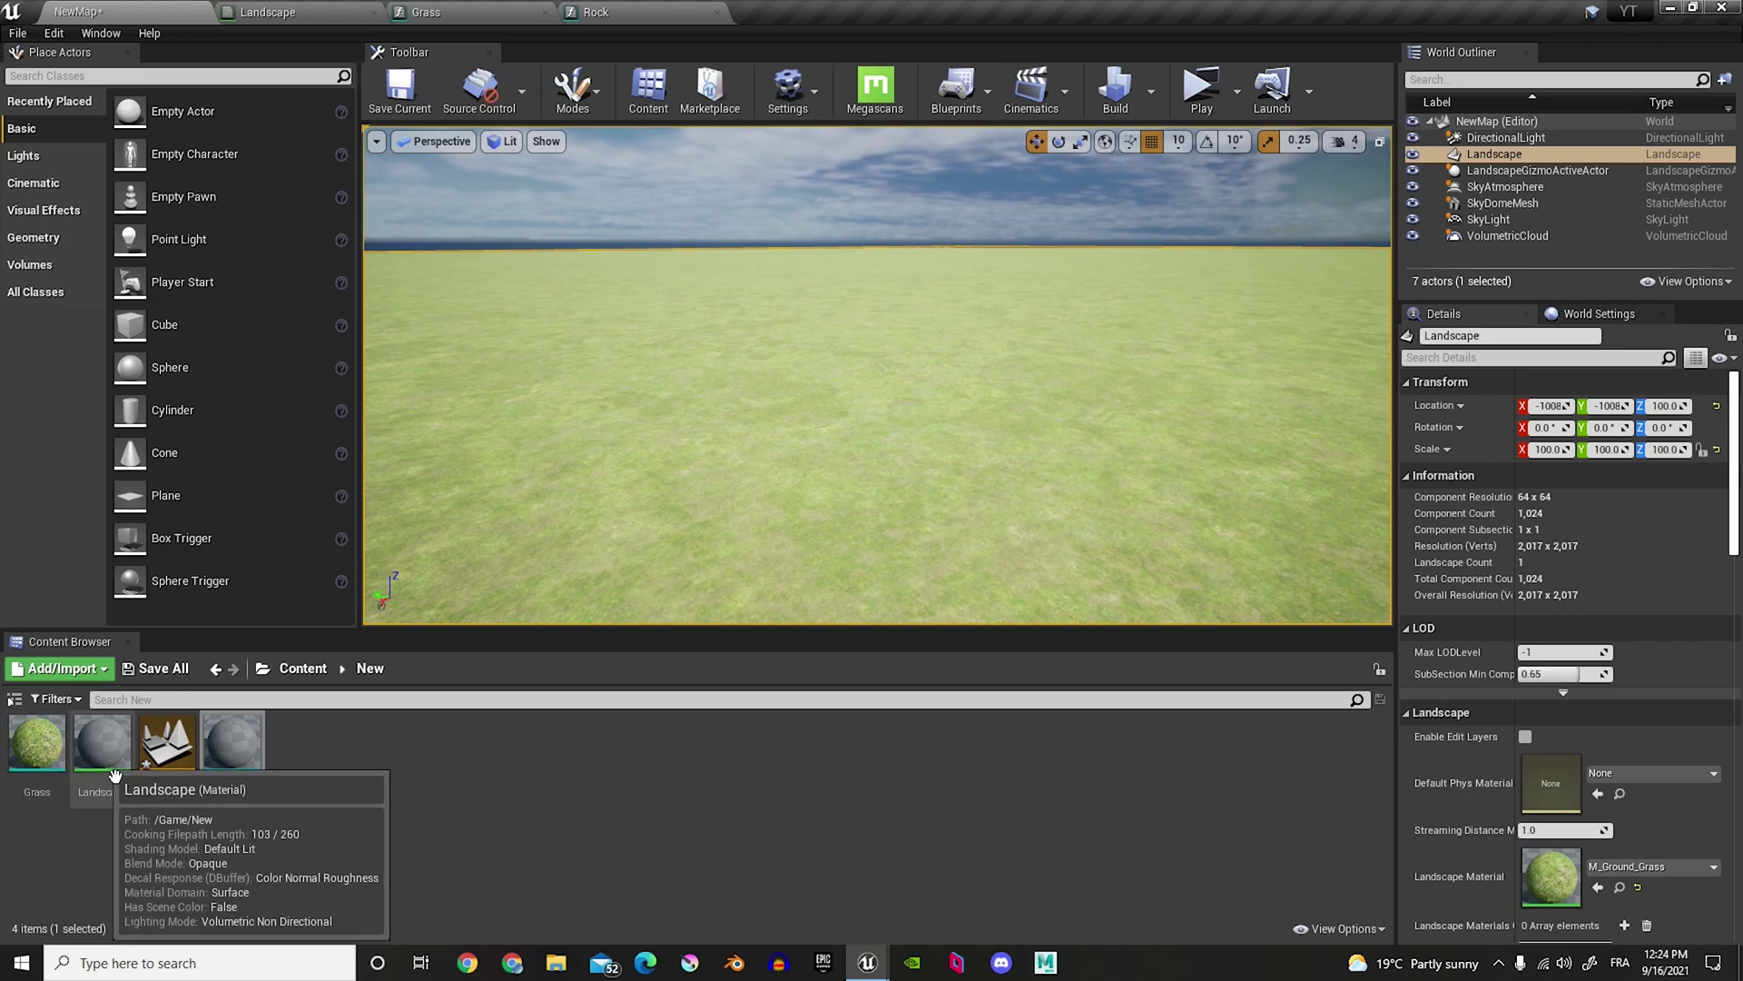
drag(109, 773, 1556, 901)
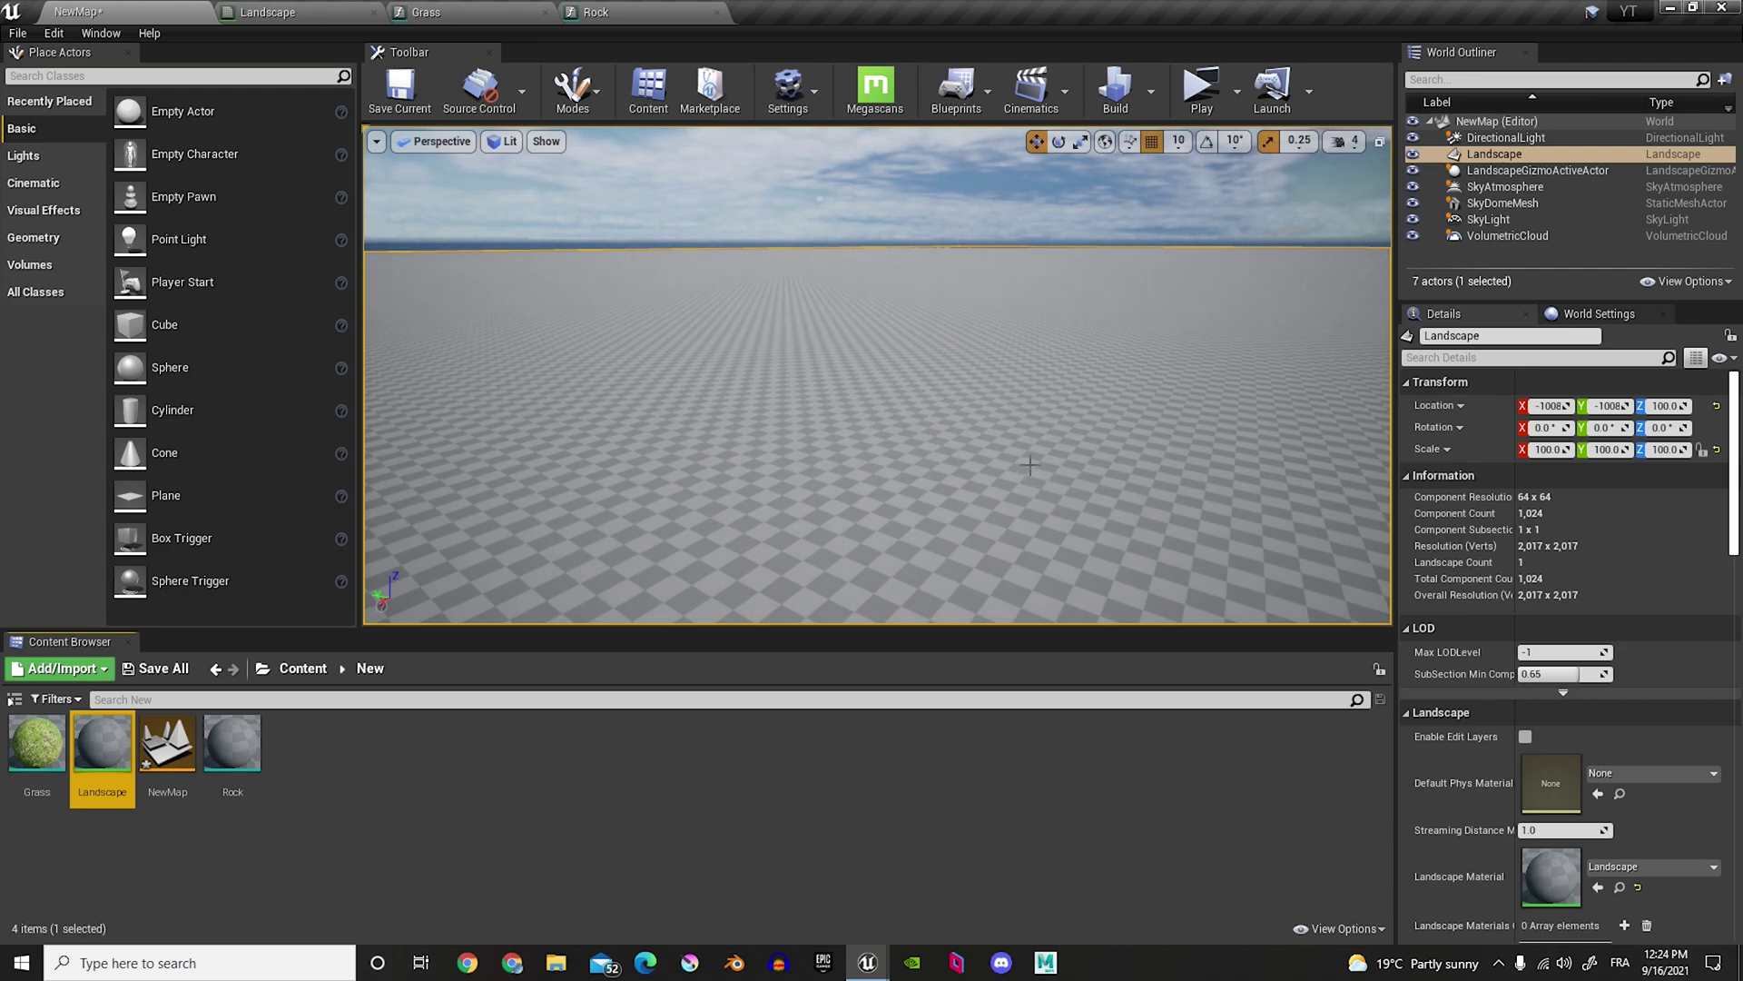
right_drag(1076, 432, 915, 318)
Step: Enter landscape painting and create a weight-blended layer info named grass_LayerInfo for the grass layer in NewMap_sharedassets
click(573, 90)
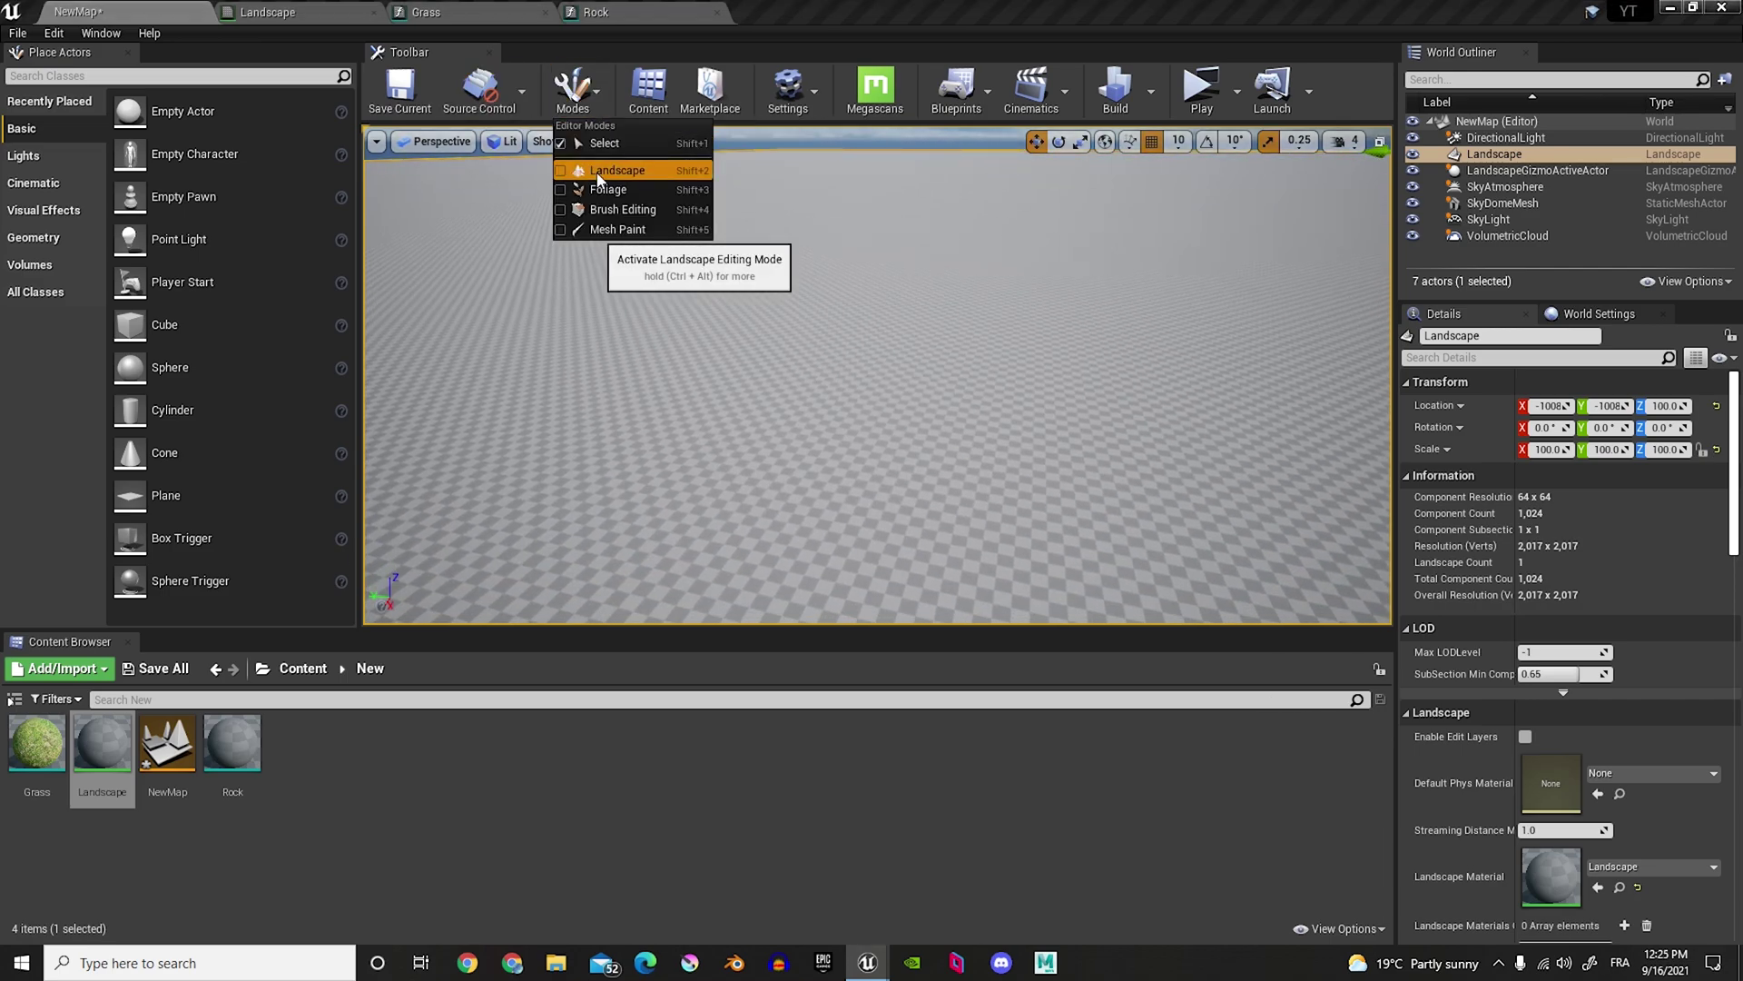
click(610, 173)
click(158, 71)
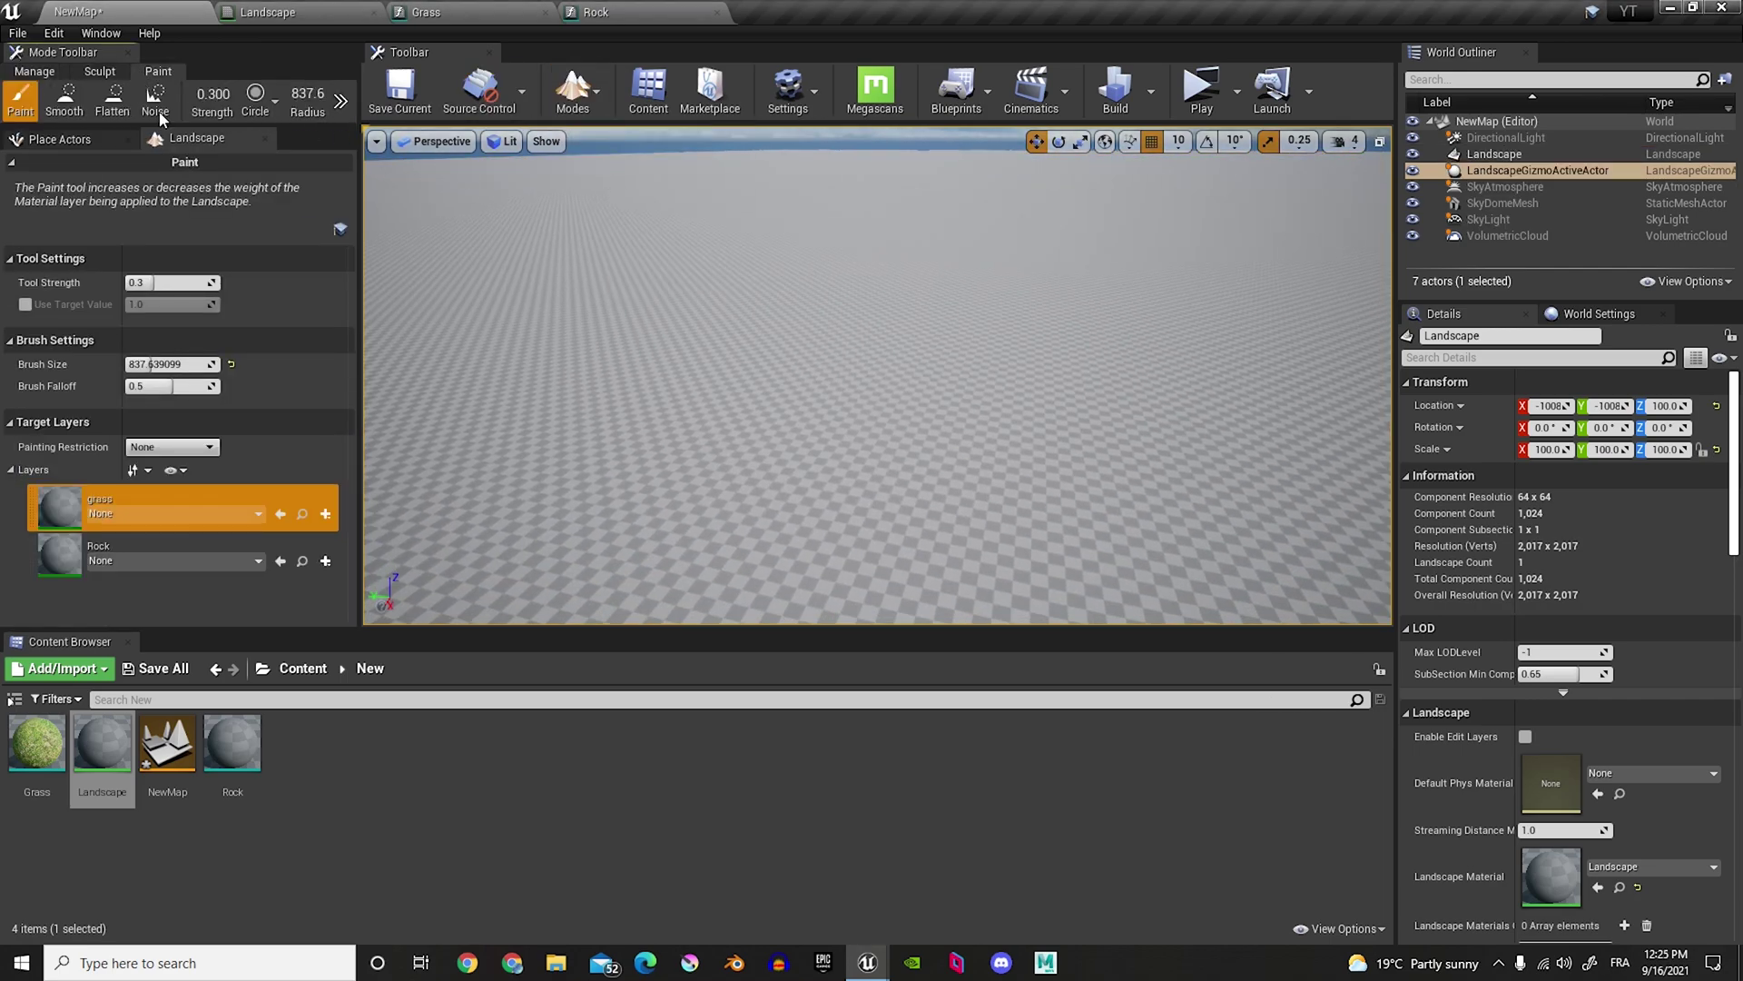
click(325, 513)
click(362, 536)
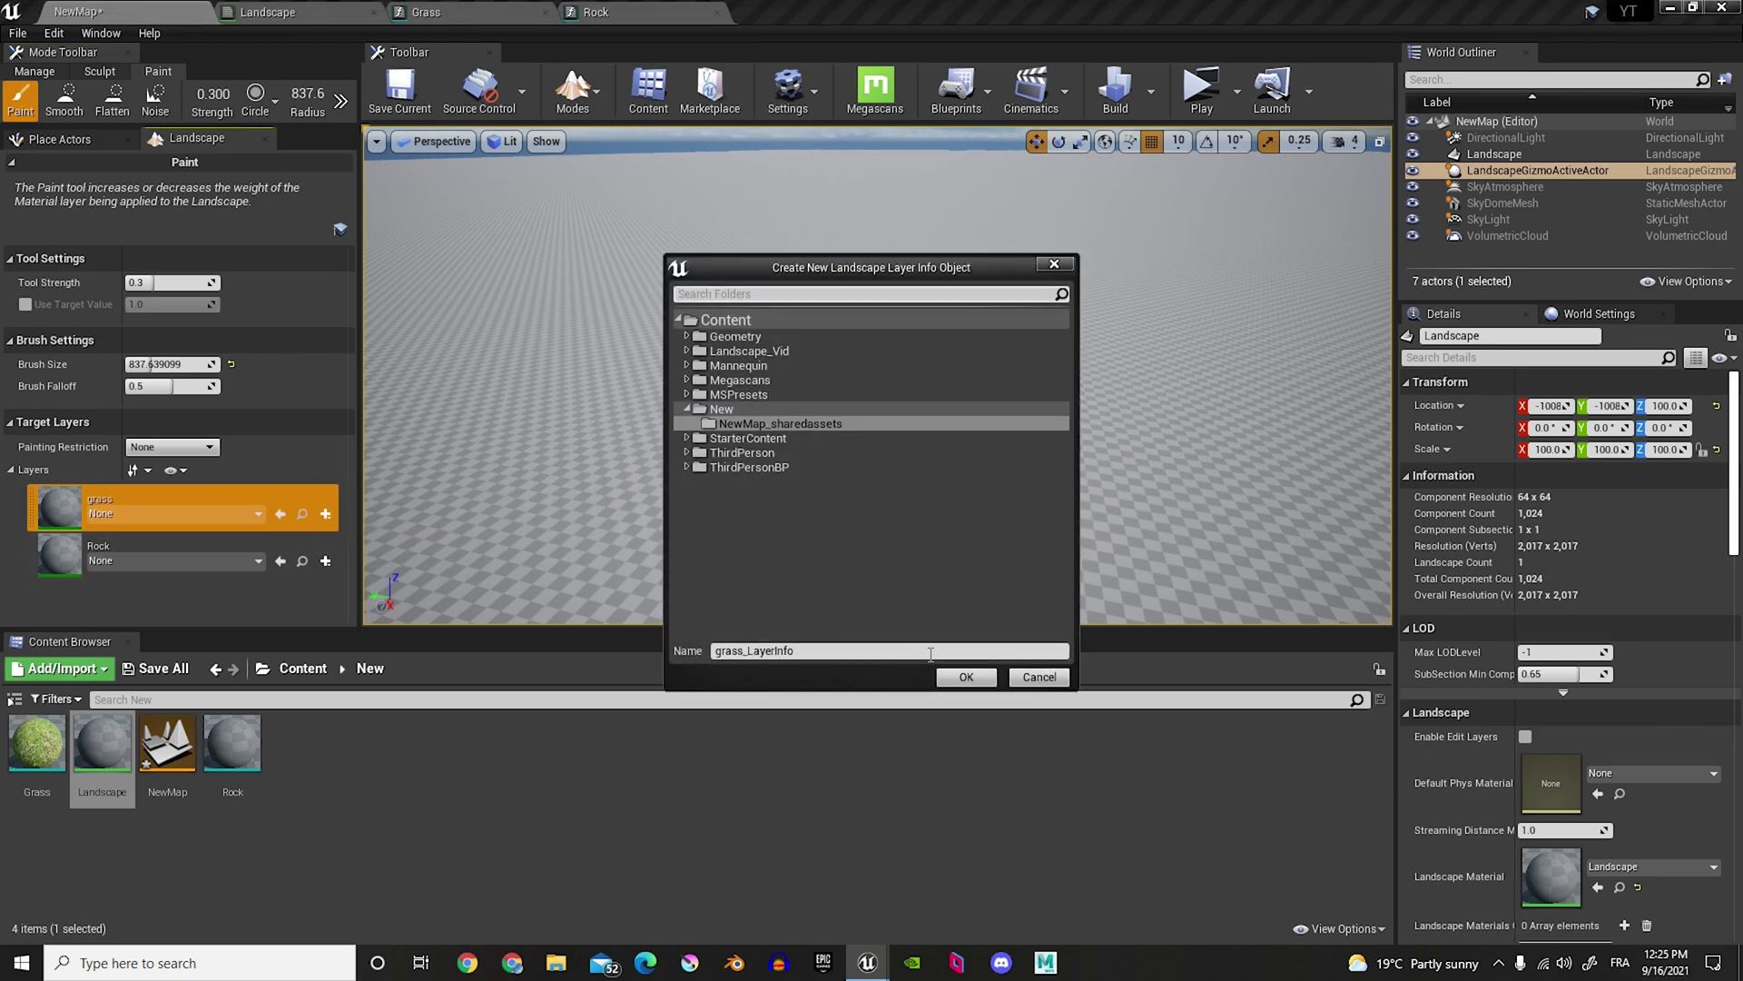
click(964, 672)
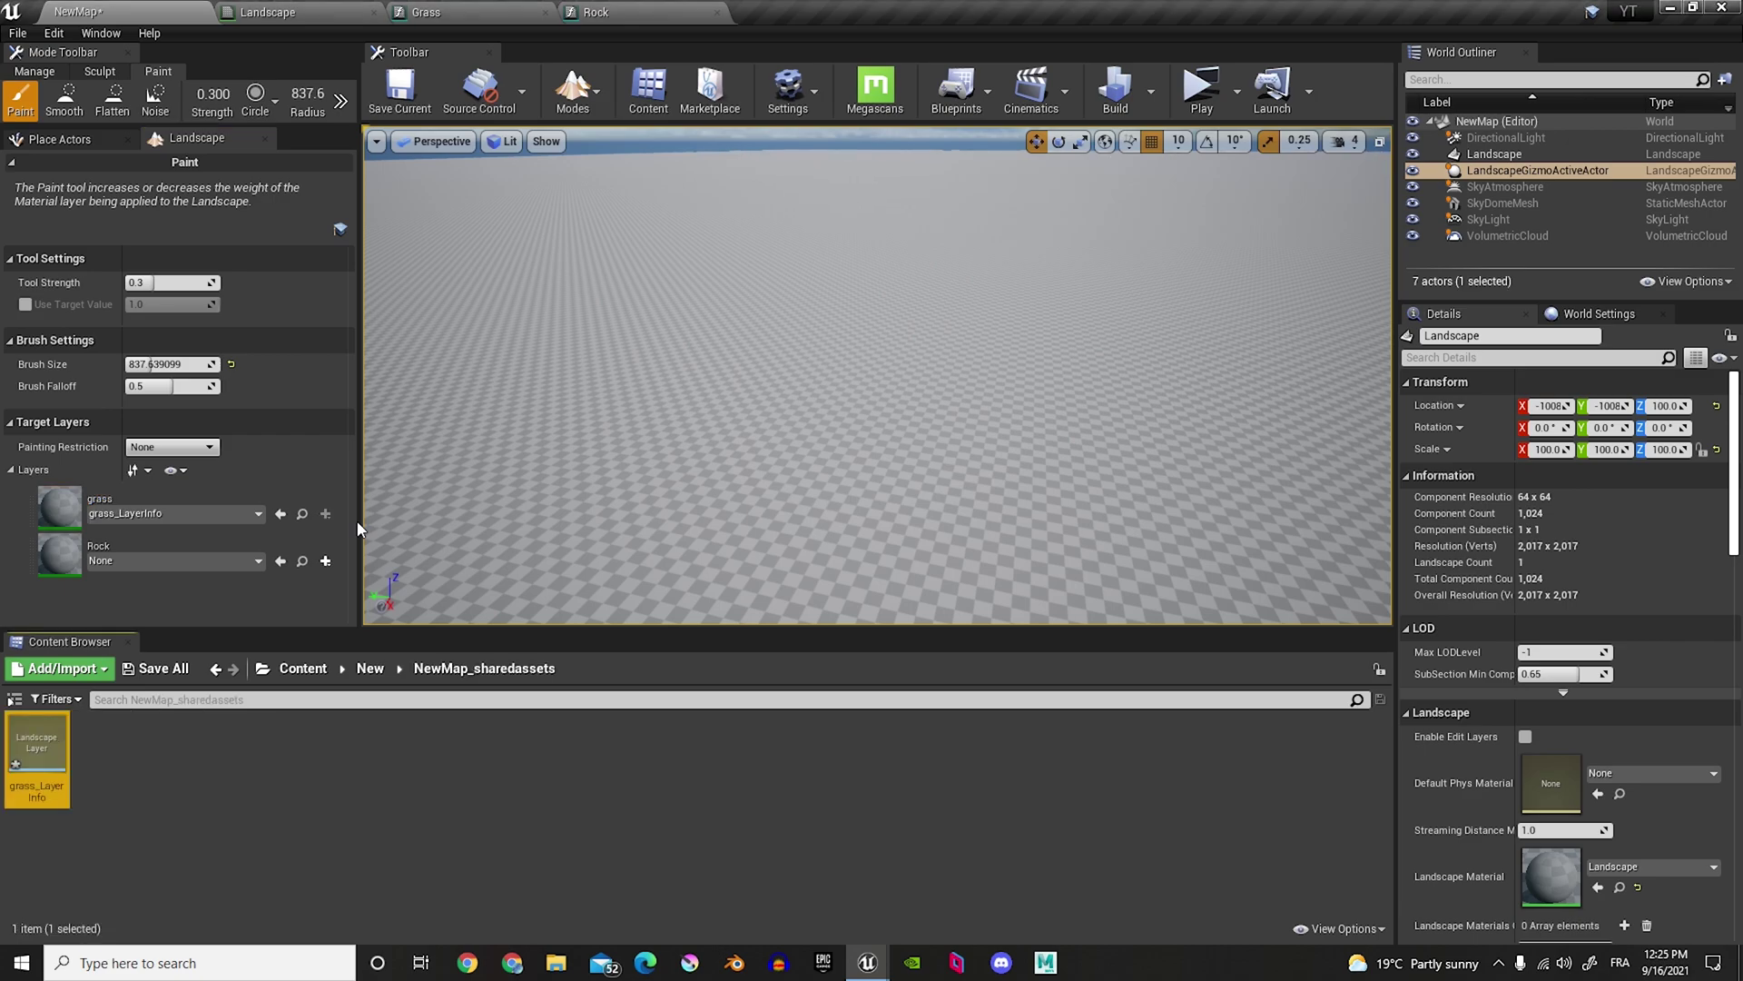
Step: Create a weight-blended layer info named Rock_LayerInfo for the Rock layer, and make grass the active paint layer
click(325, 561)
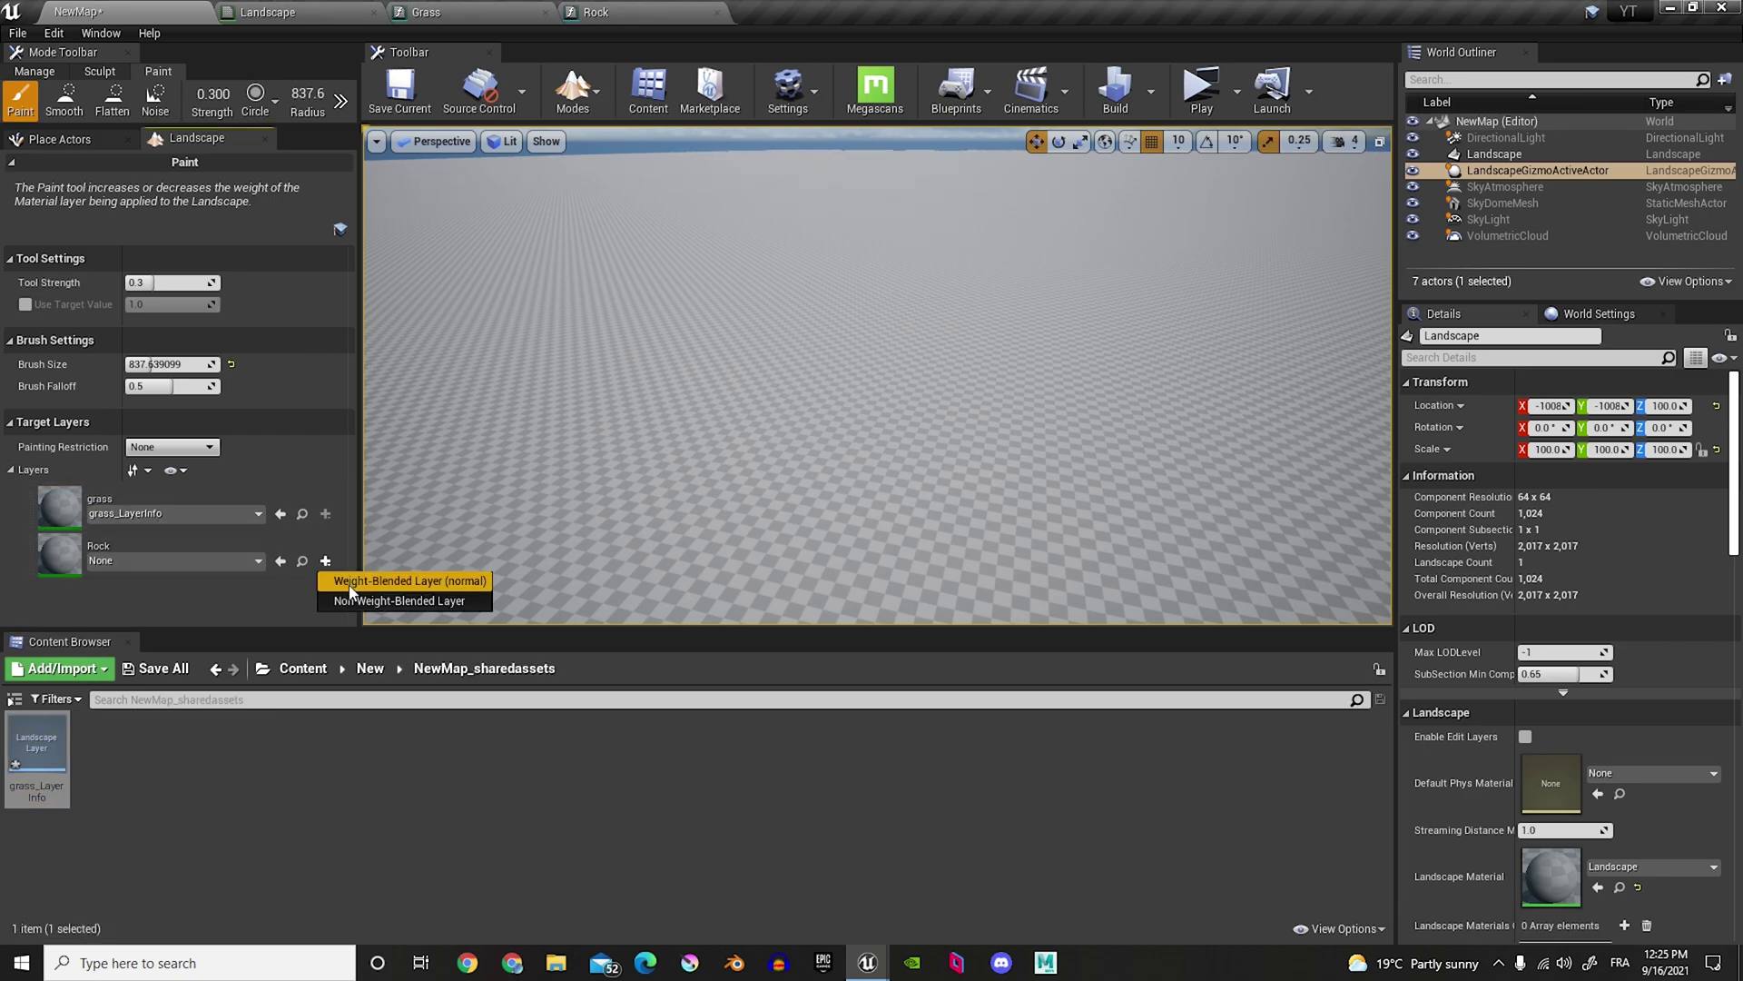
click(351, 588)
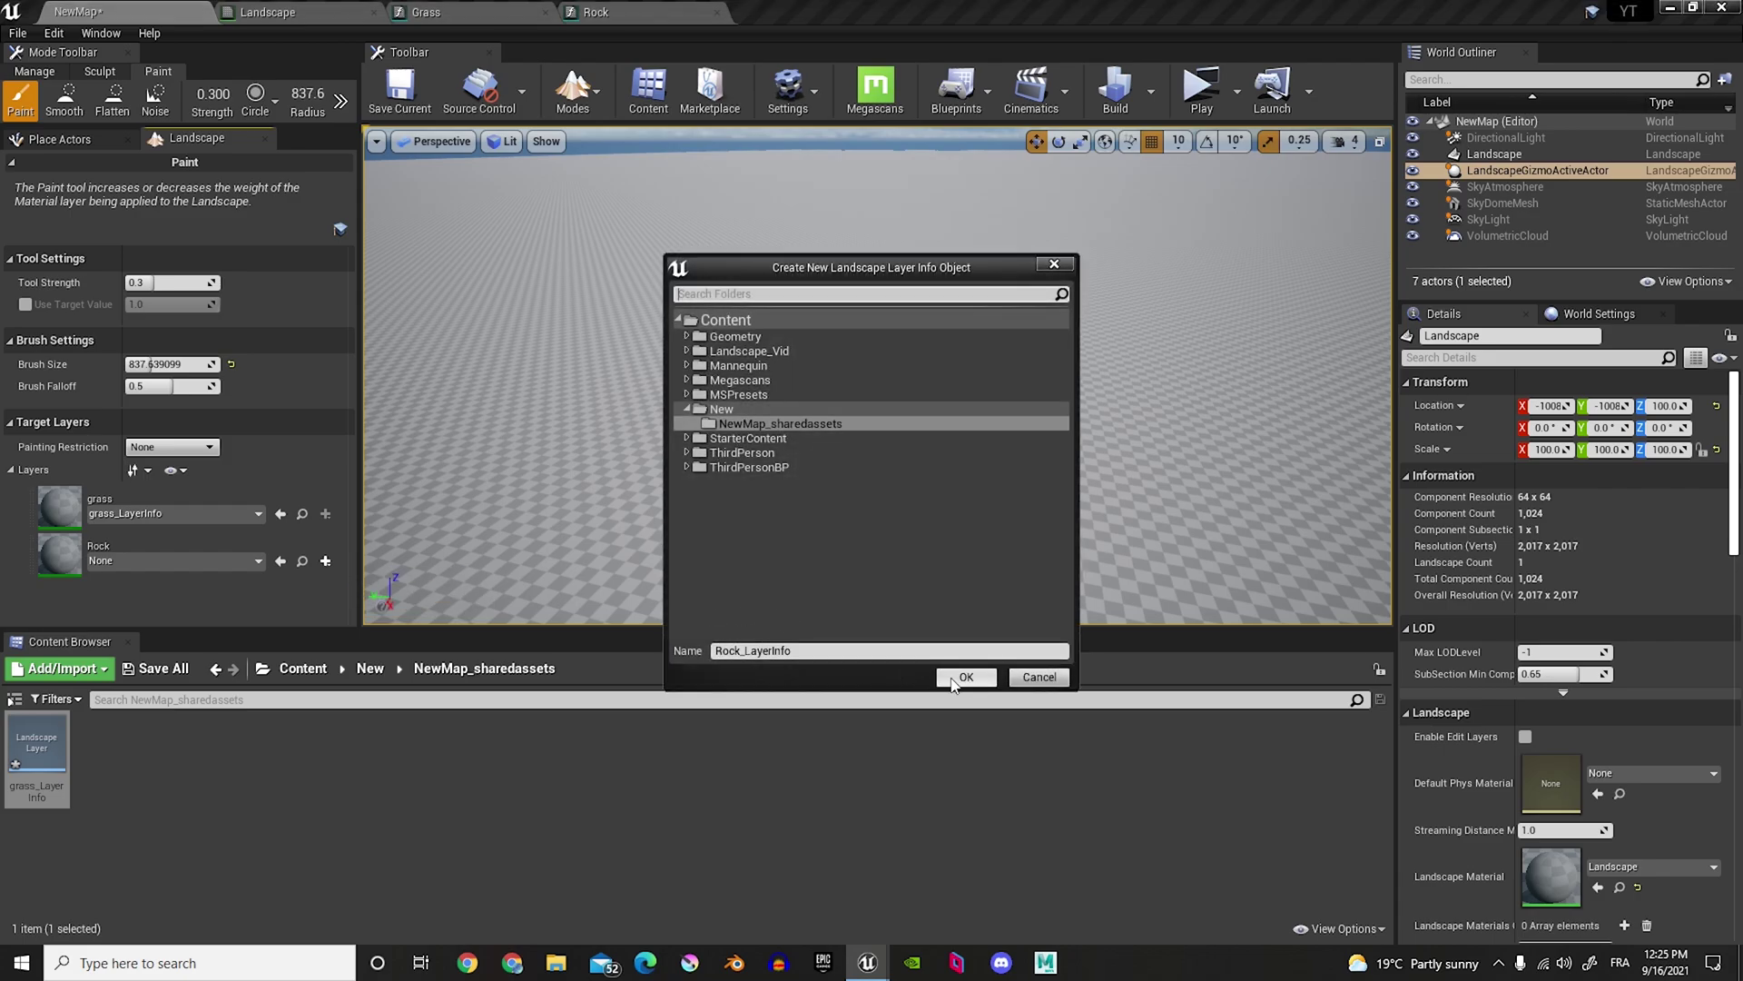
click(964, 687)
right_drag(799, 509, 800, 519)
click(163, 509)
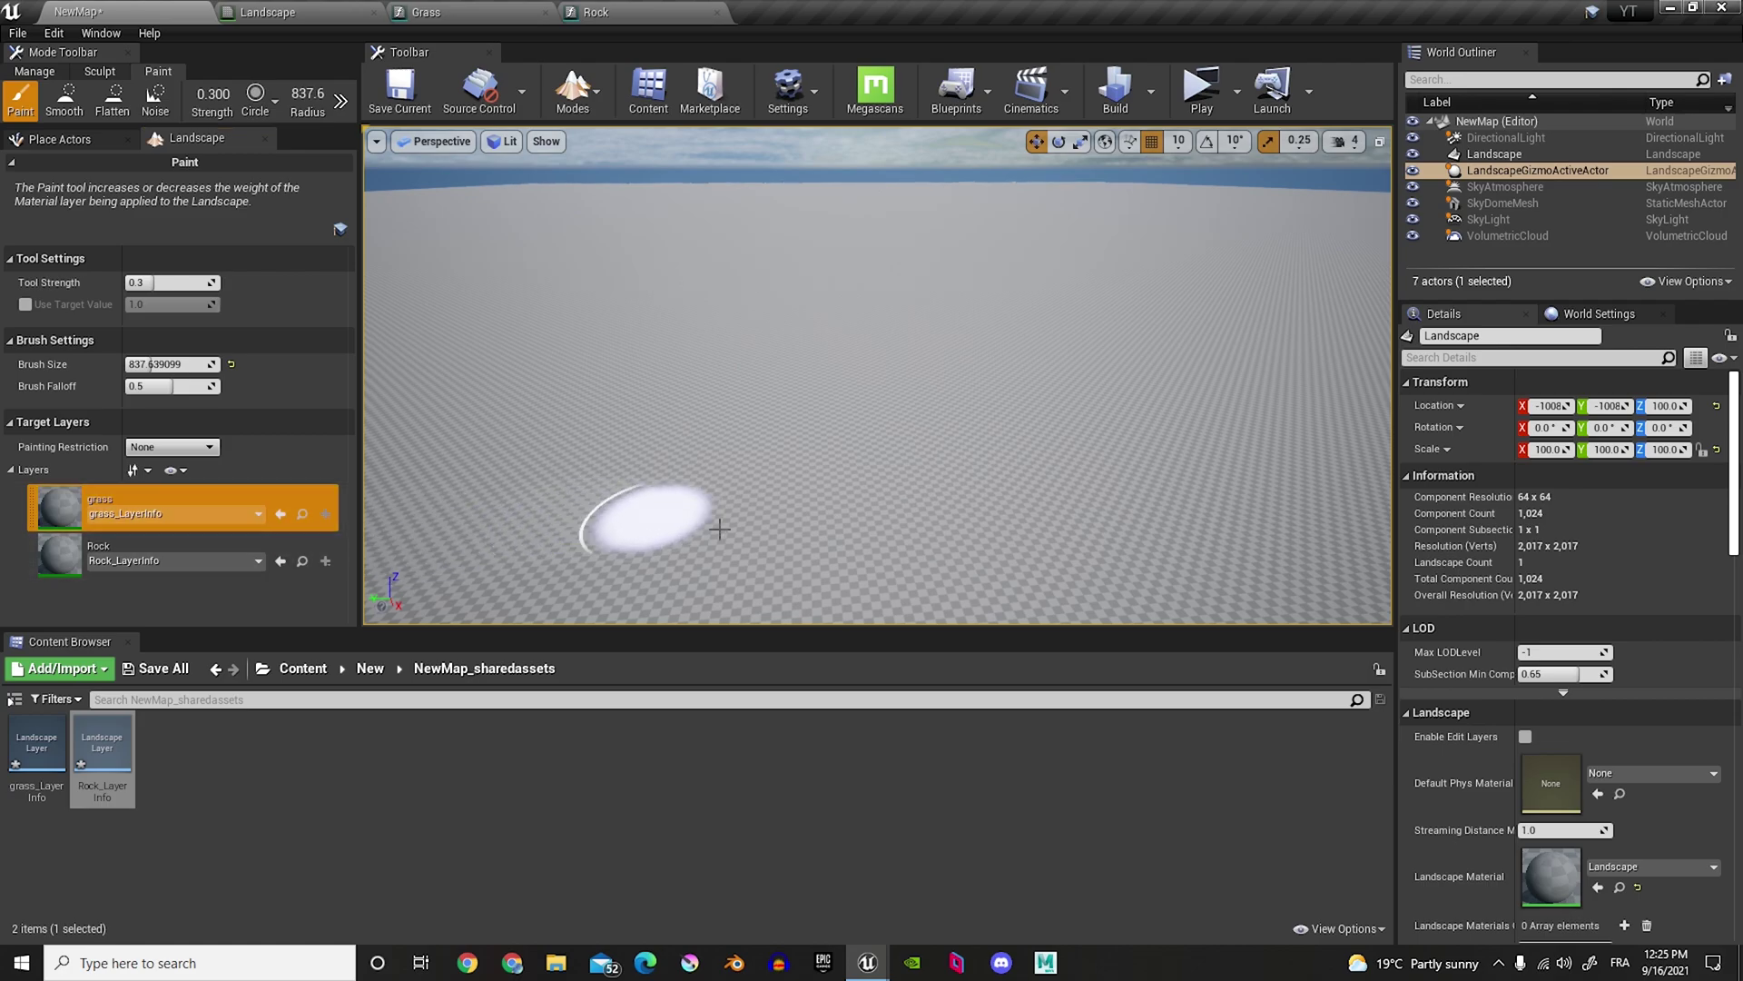
right_drag(1024, 599, 1017, 536)
Step: Return to the Landscape material and add two Constant nodes, one above the other, in the empty area before the Grass and Rock functions
click(268, 12)
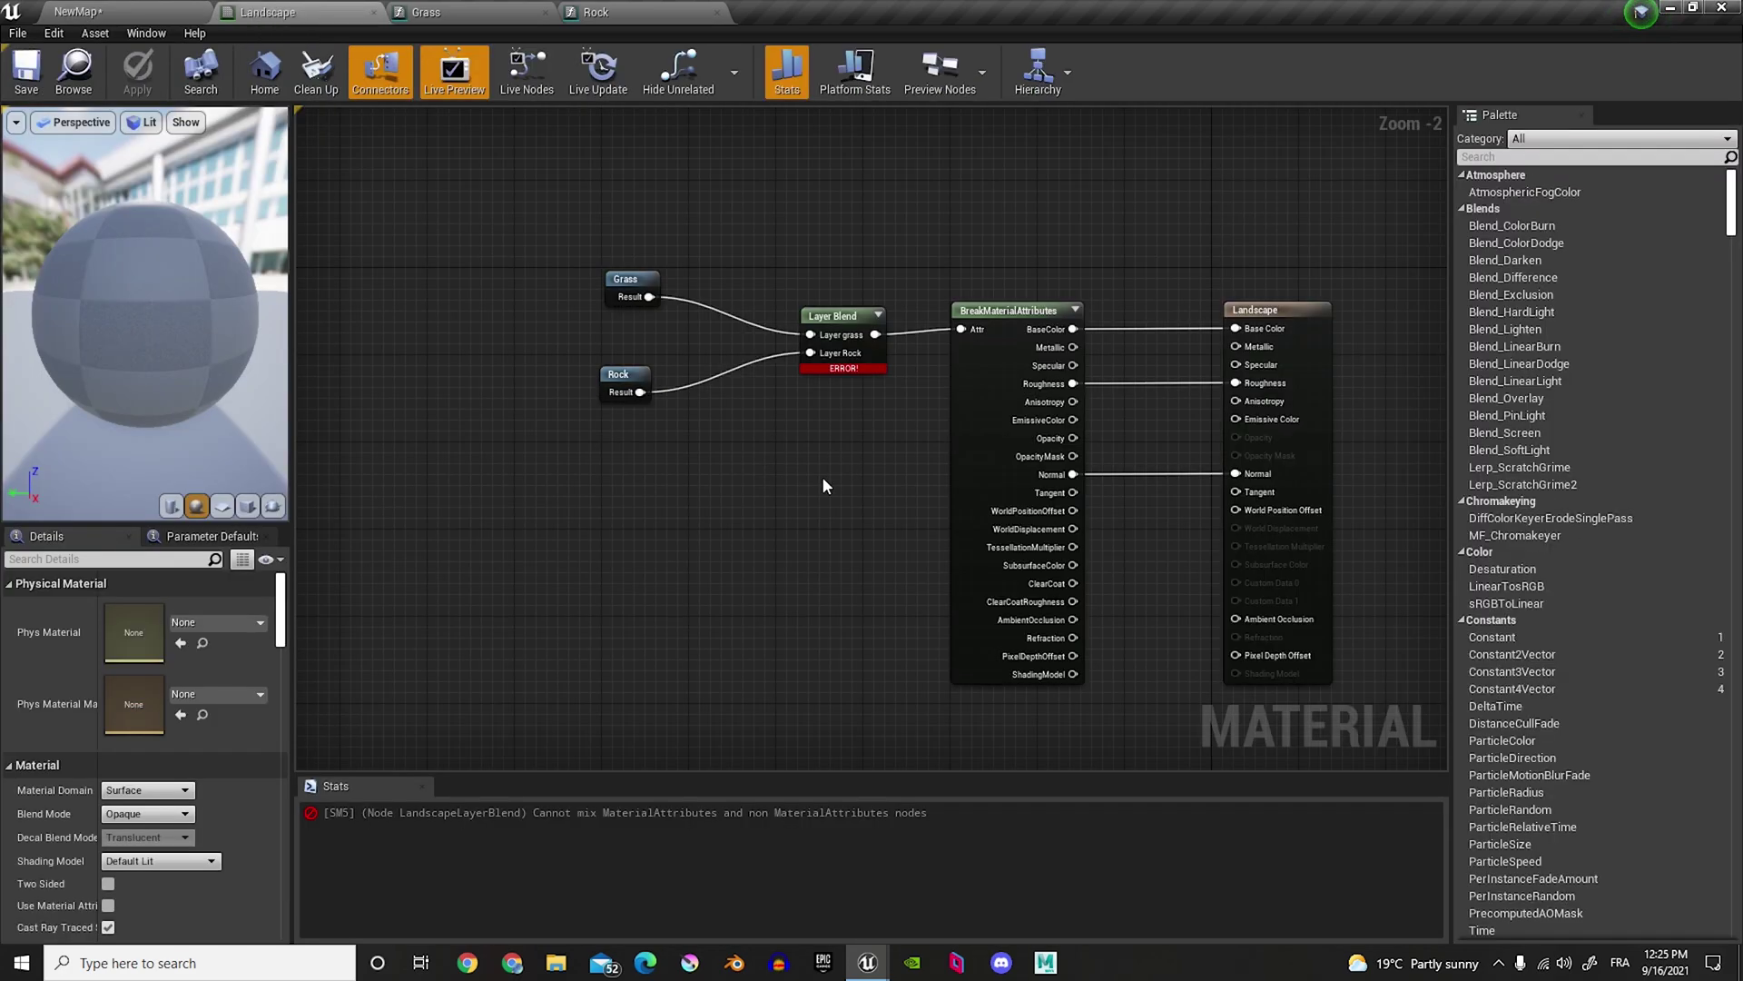
right_drag(824, 484, 1067, 567)
click(881, 445)
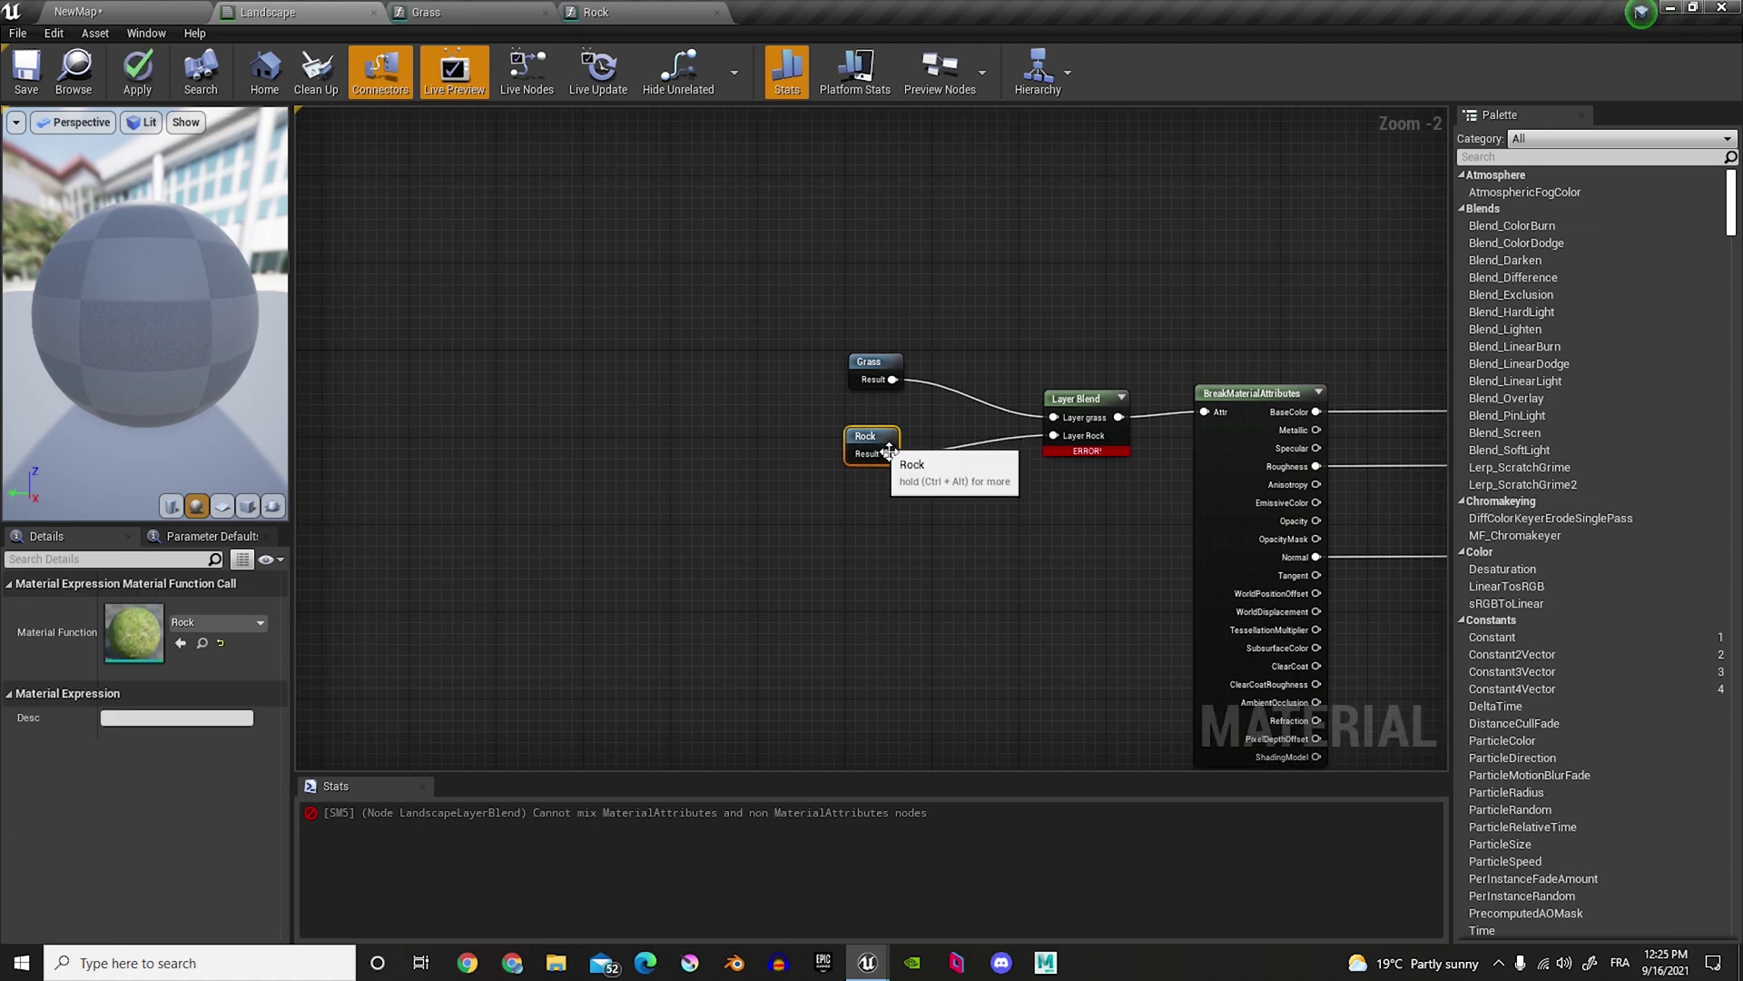
right_drag(795, 536, 1098, 532)
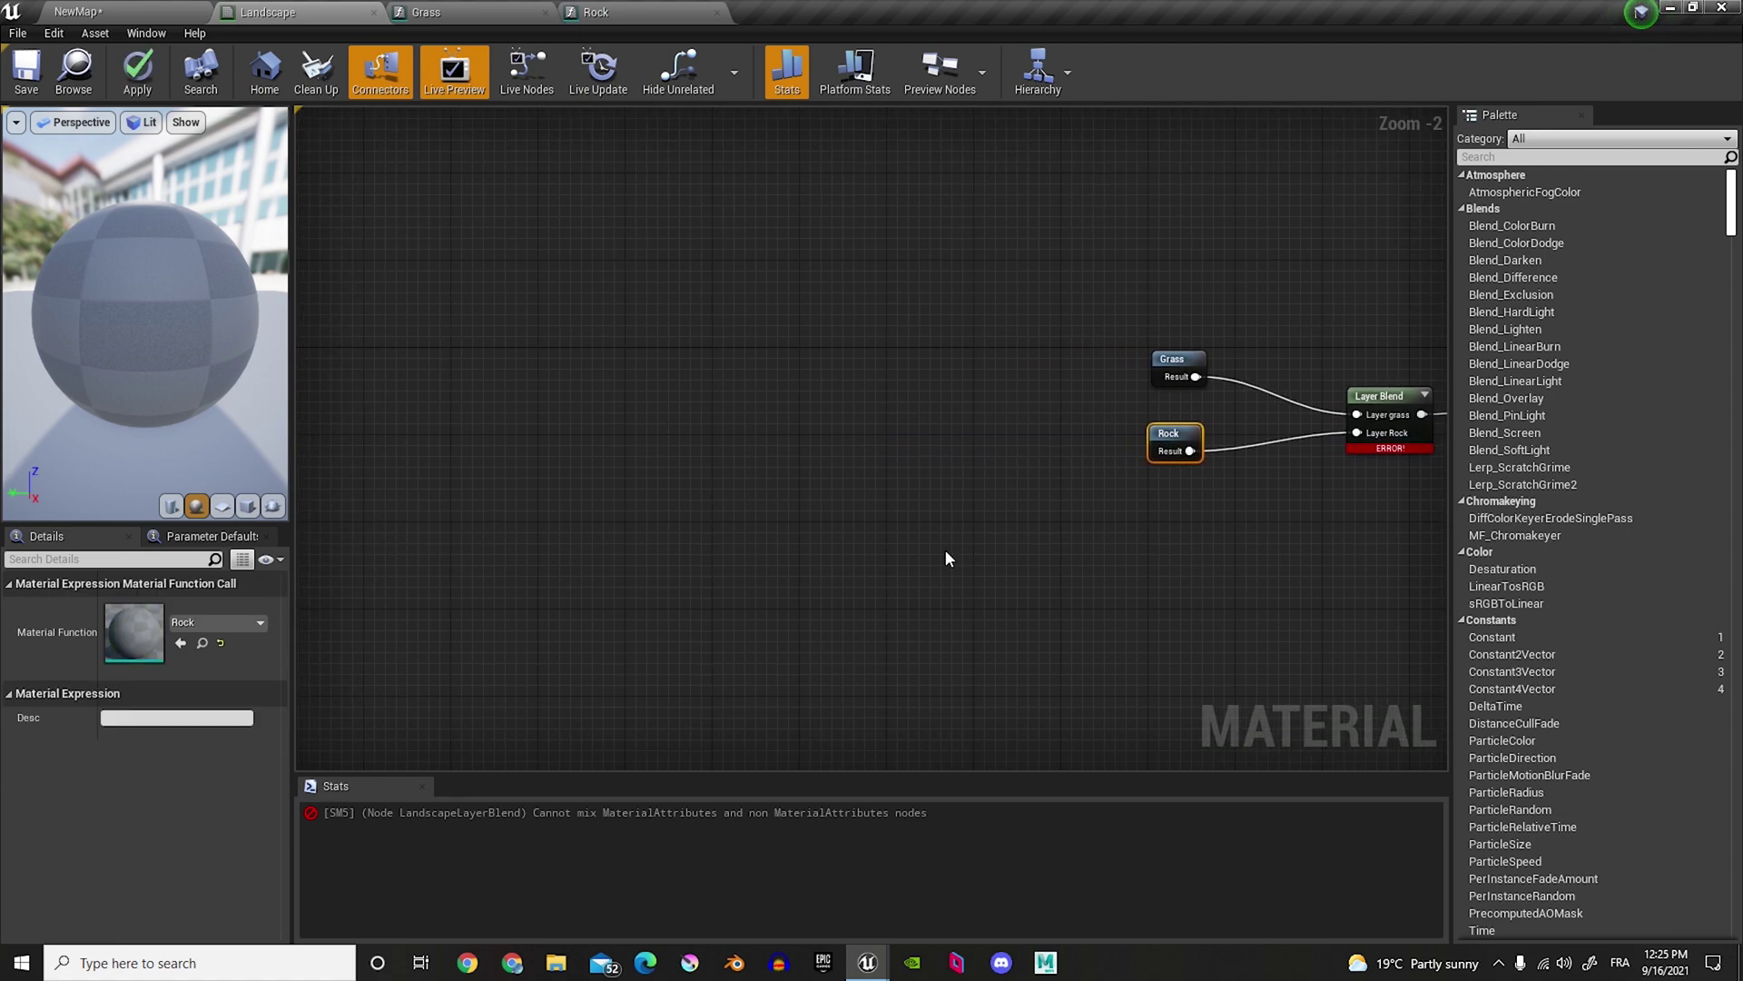
right_drag(946, 550, 977, 487)
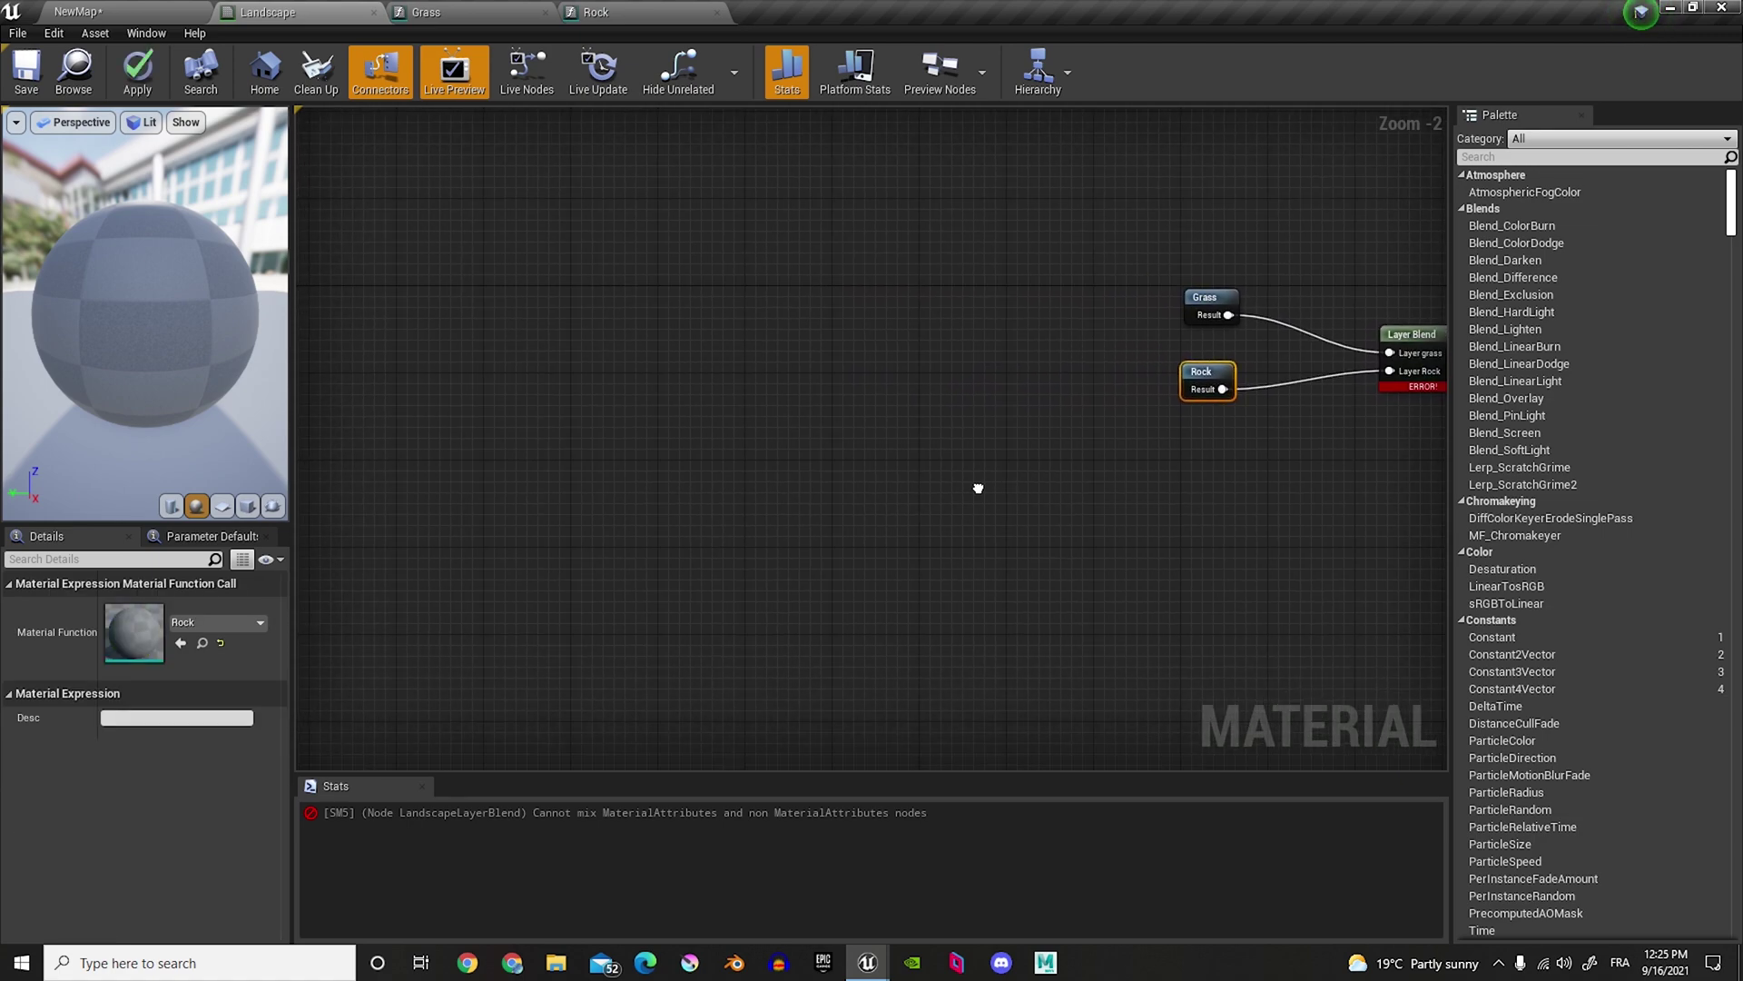
key(1)
click(848, 477)
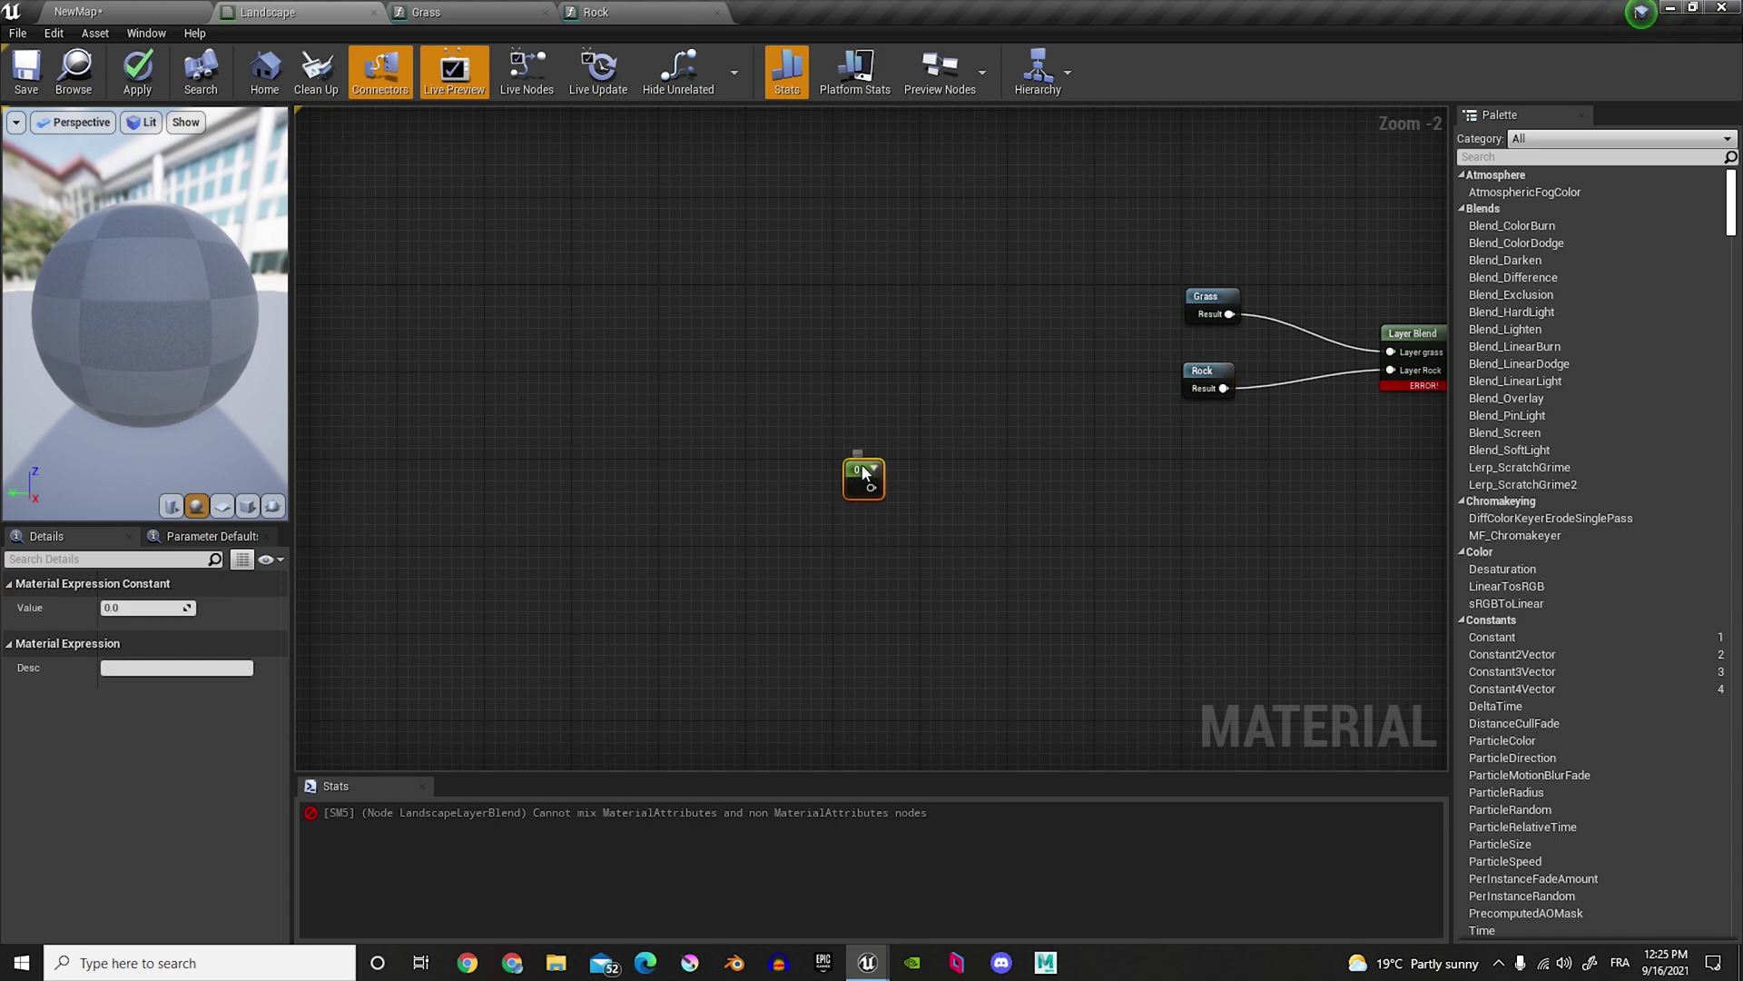
drag(863, 473, 863, 438)
key(1)
click(855, 511)
Step: Convert the upper constant to a parameter named Slope Sharpness with a default value of 30
right_click(862, 446)
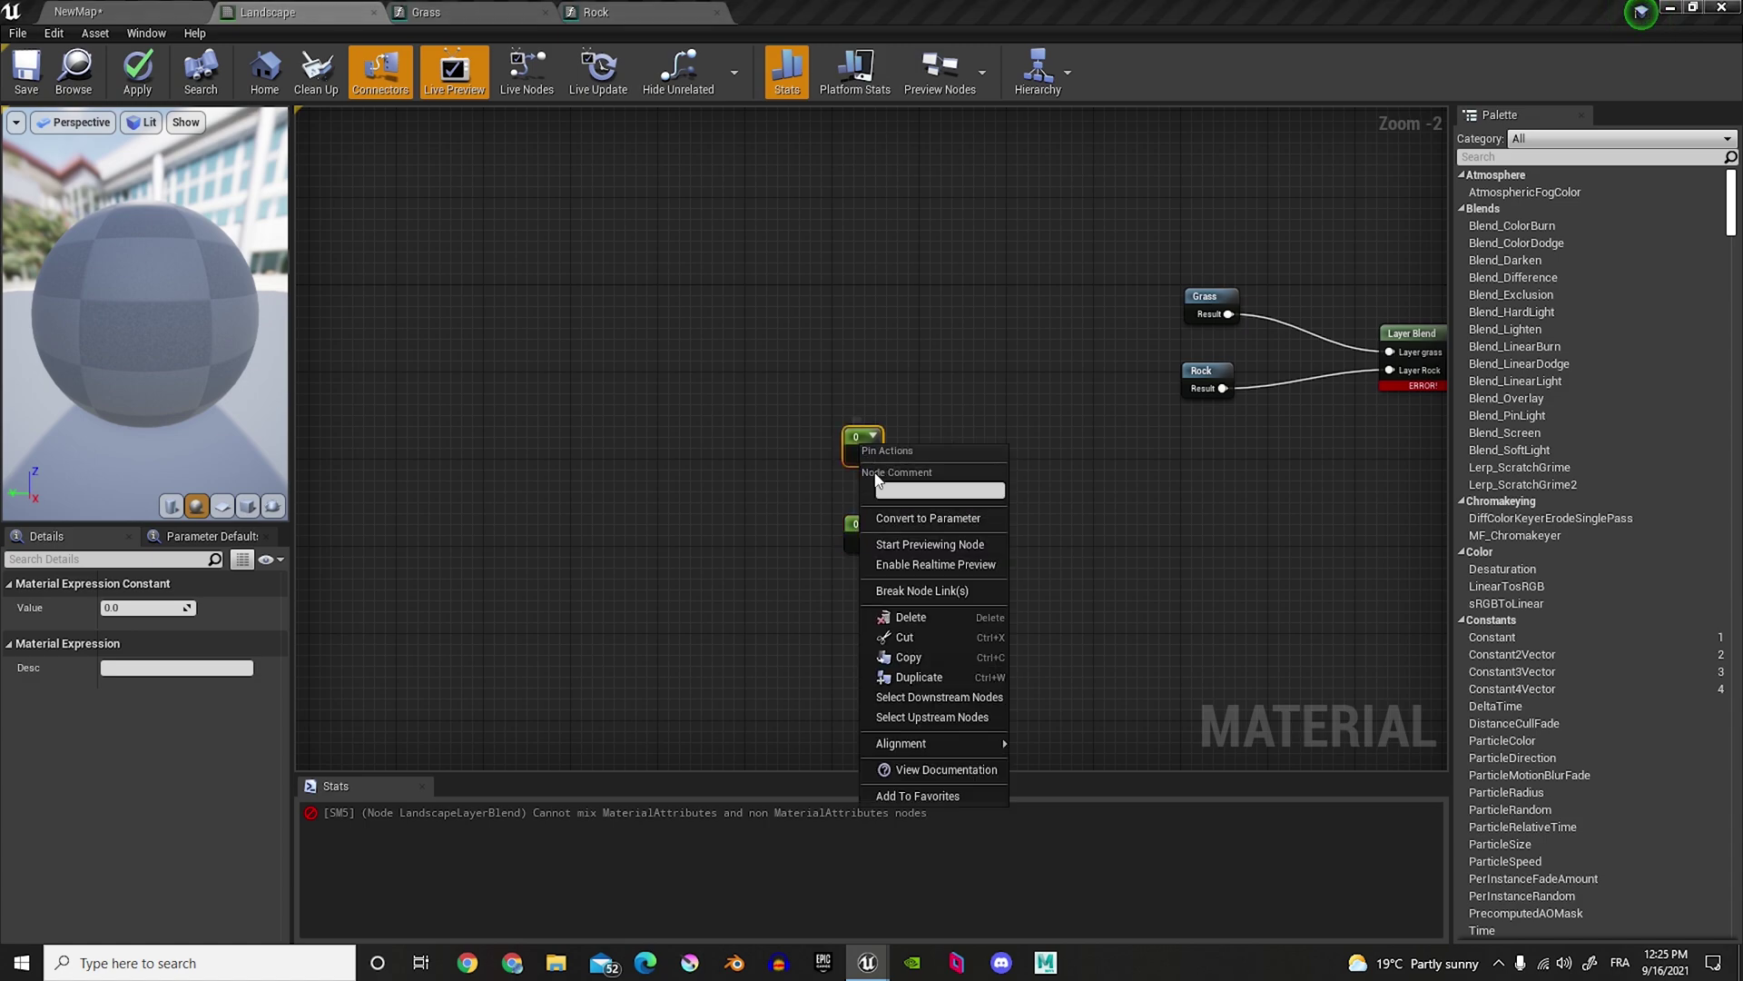
click(901, 518)
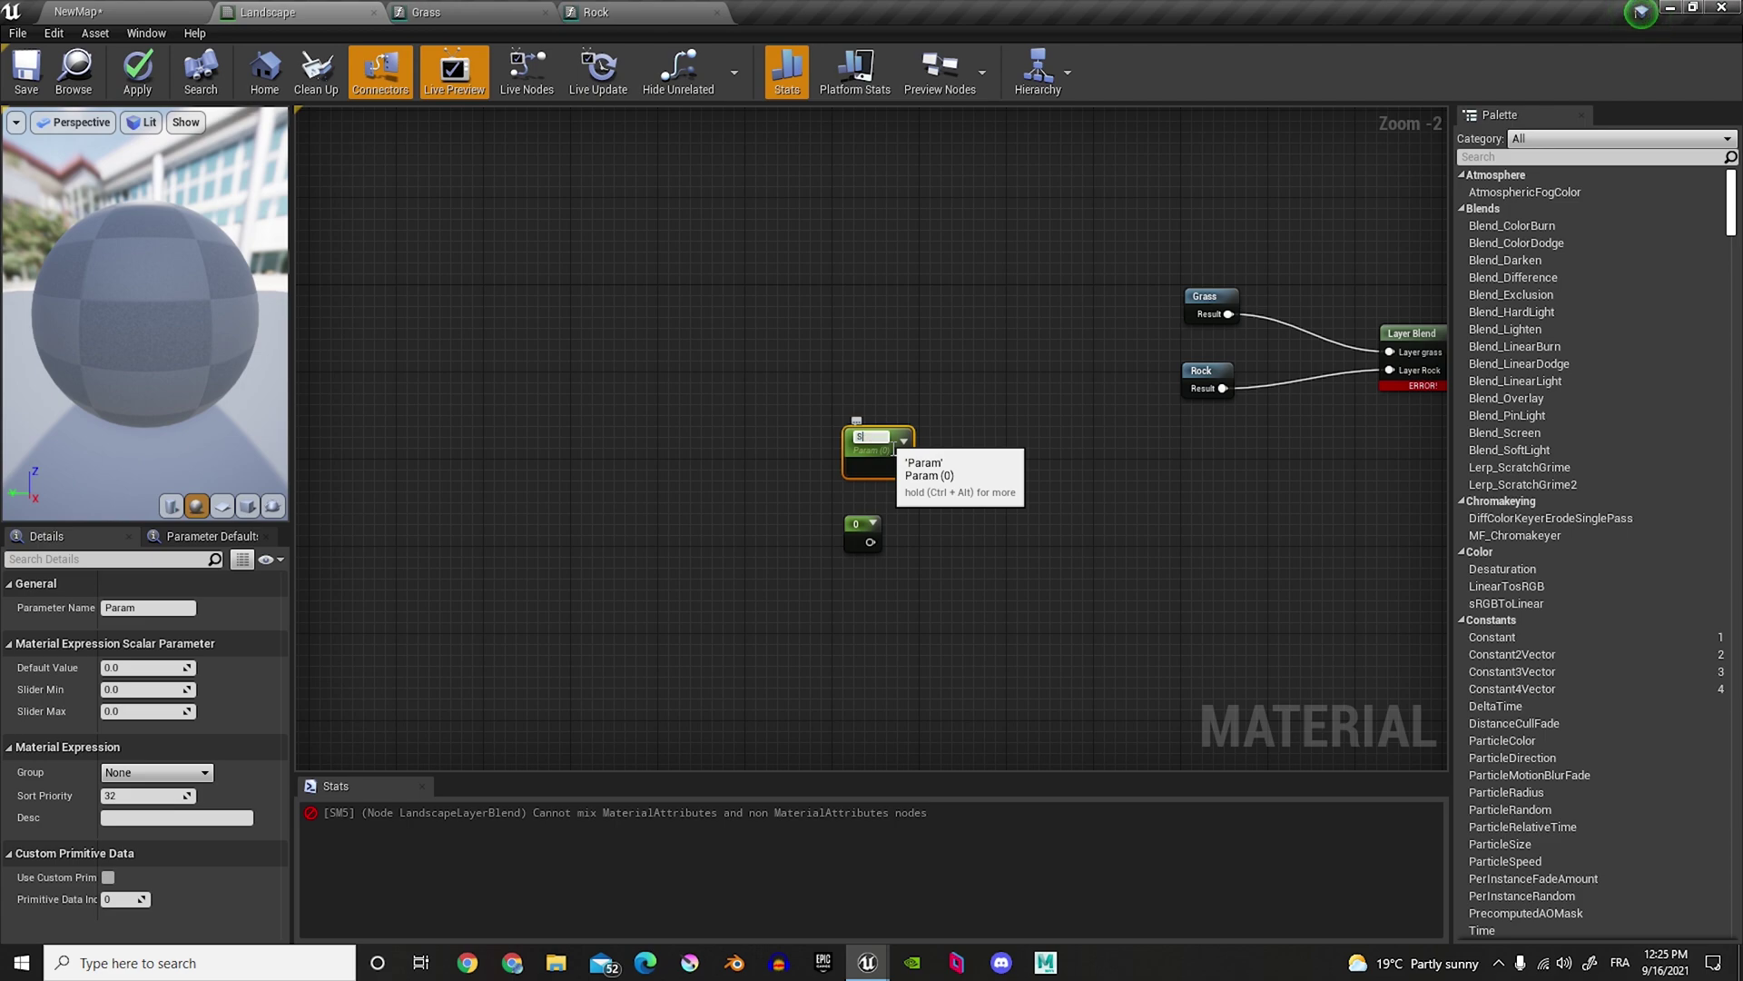
text(Slope Sharpen)
key(BackSpace)
text(ness)
key(Return)
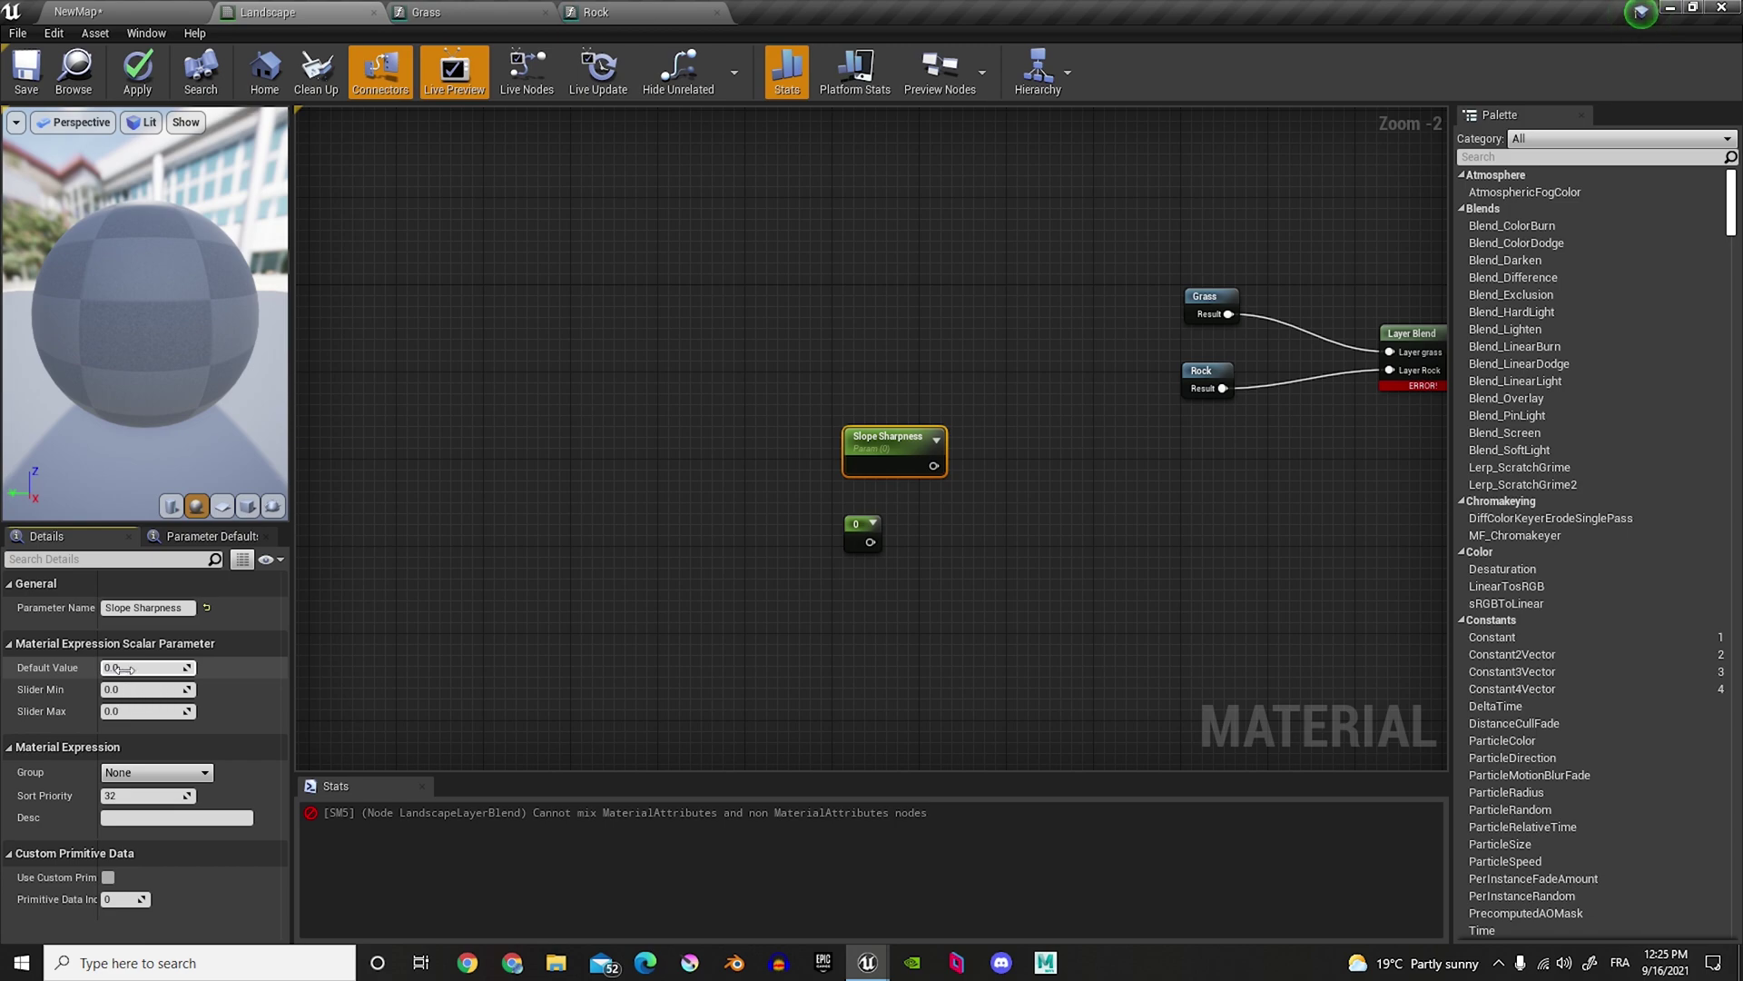
click(123, 668)
text(30)
key(Return)
Step: Convert the lower constant to a parameter named Slope bias with a default value of -12
click(858, 532)
right_click(853, 529)
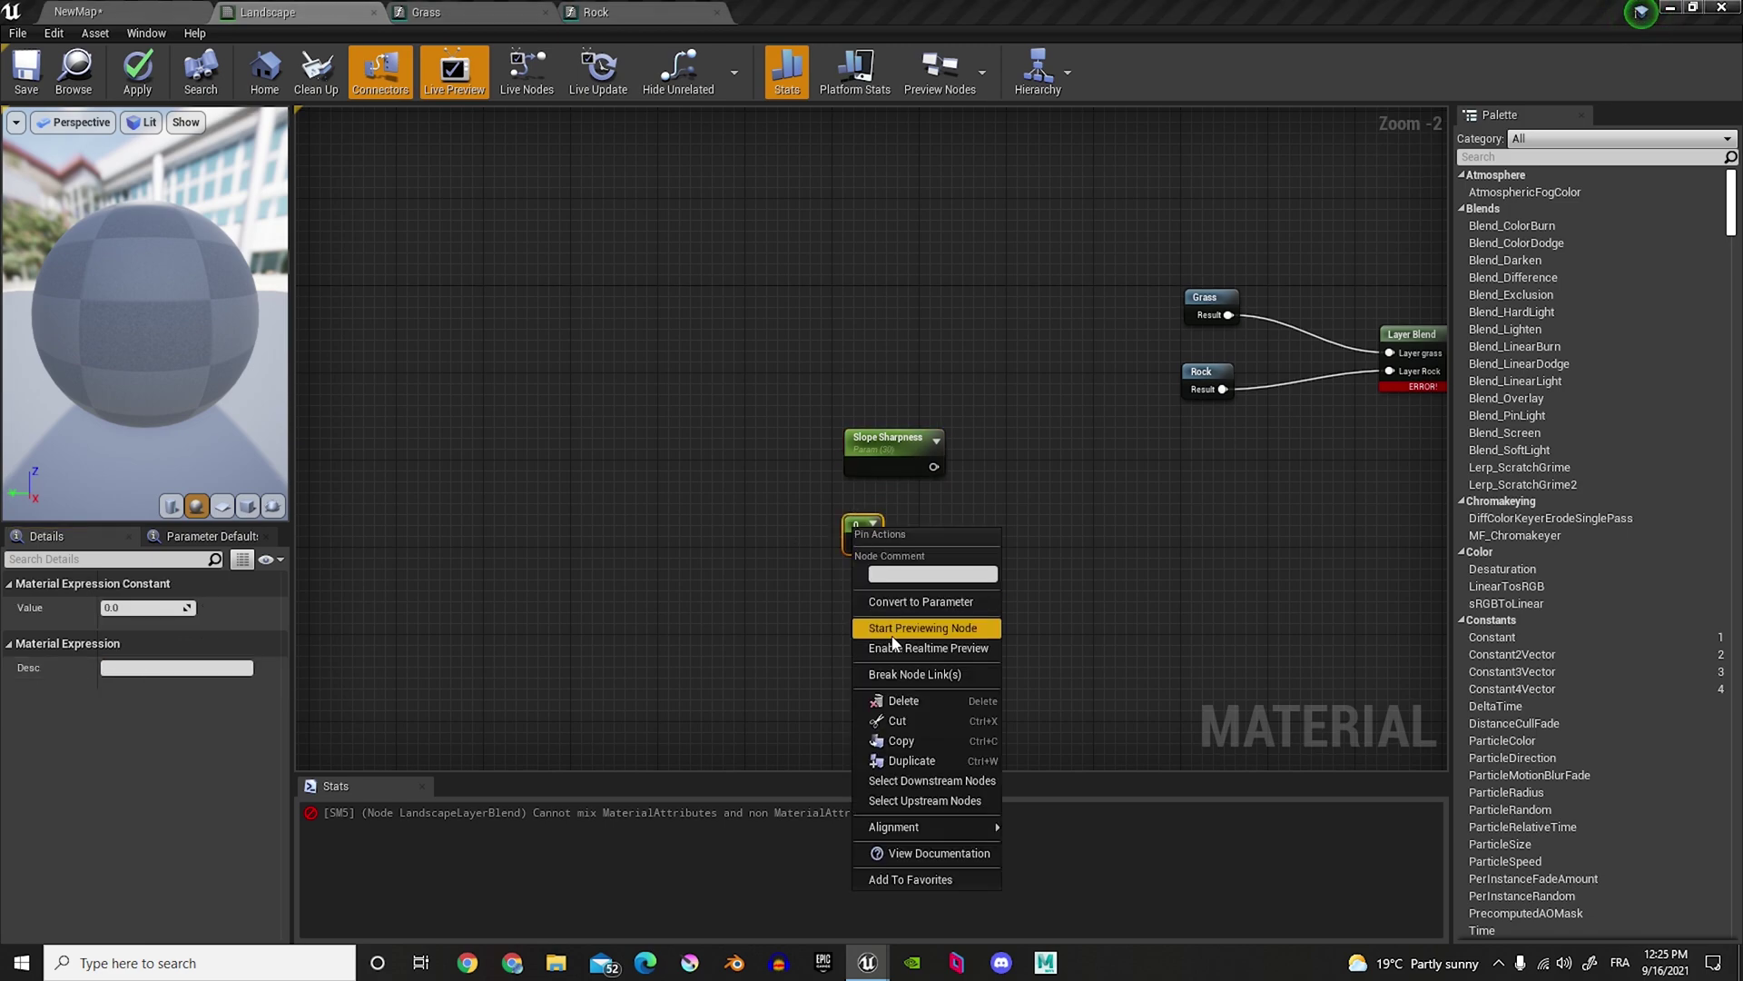
click(901, 603)
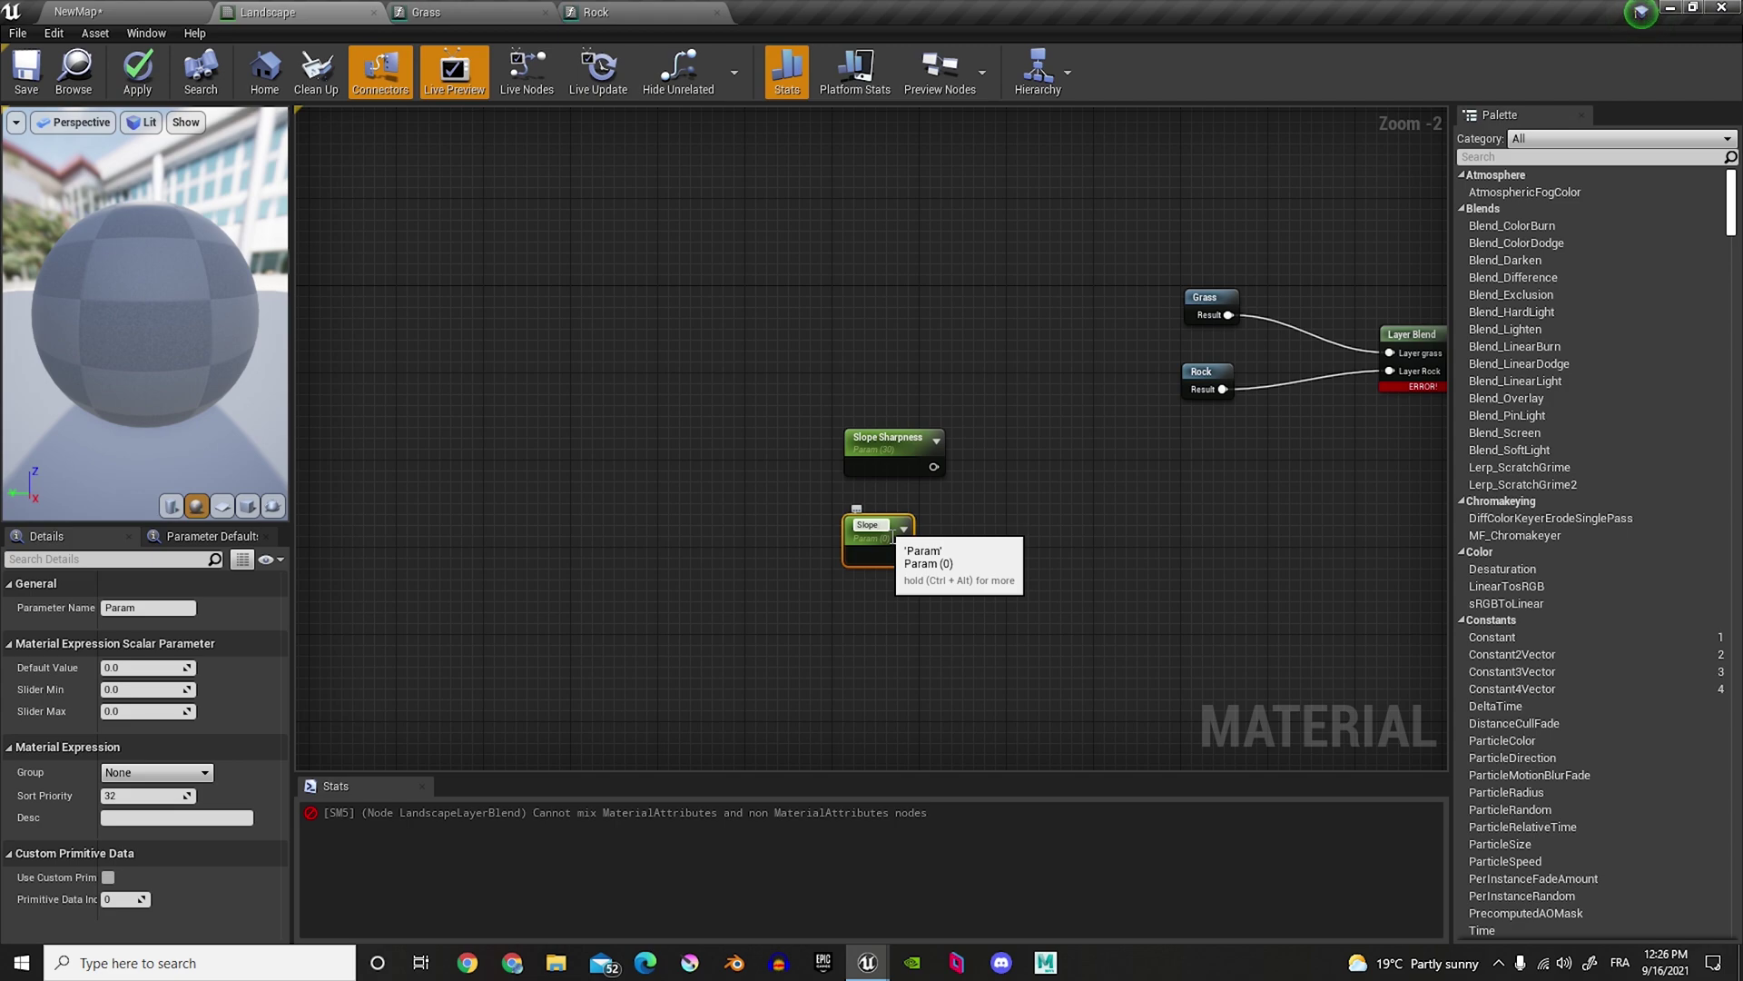
key(Return)
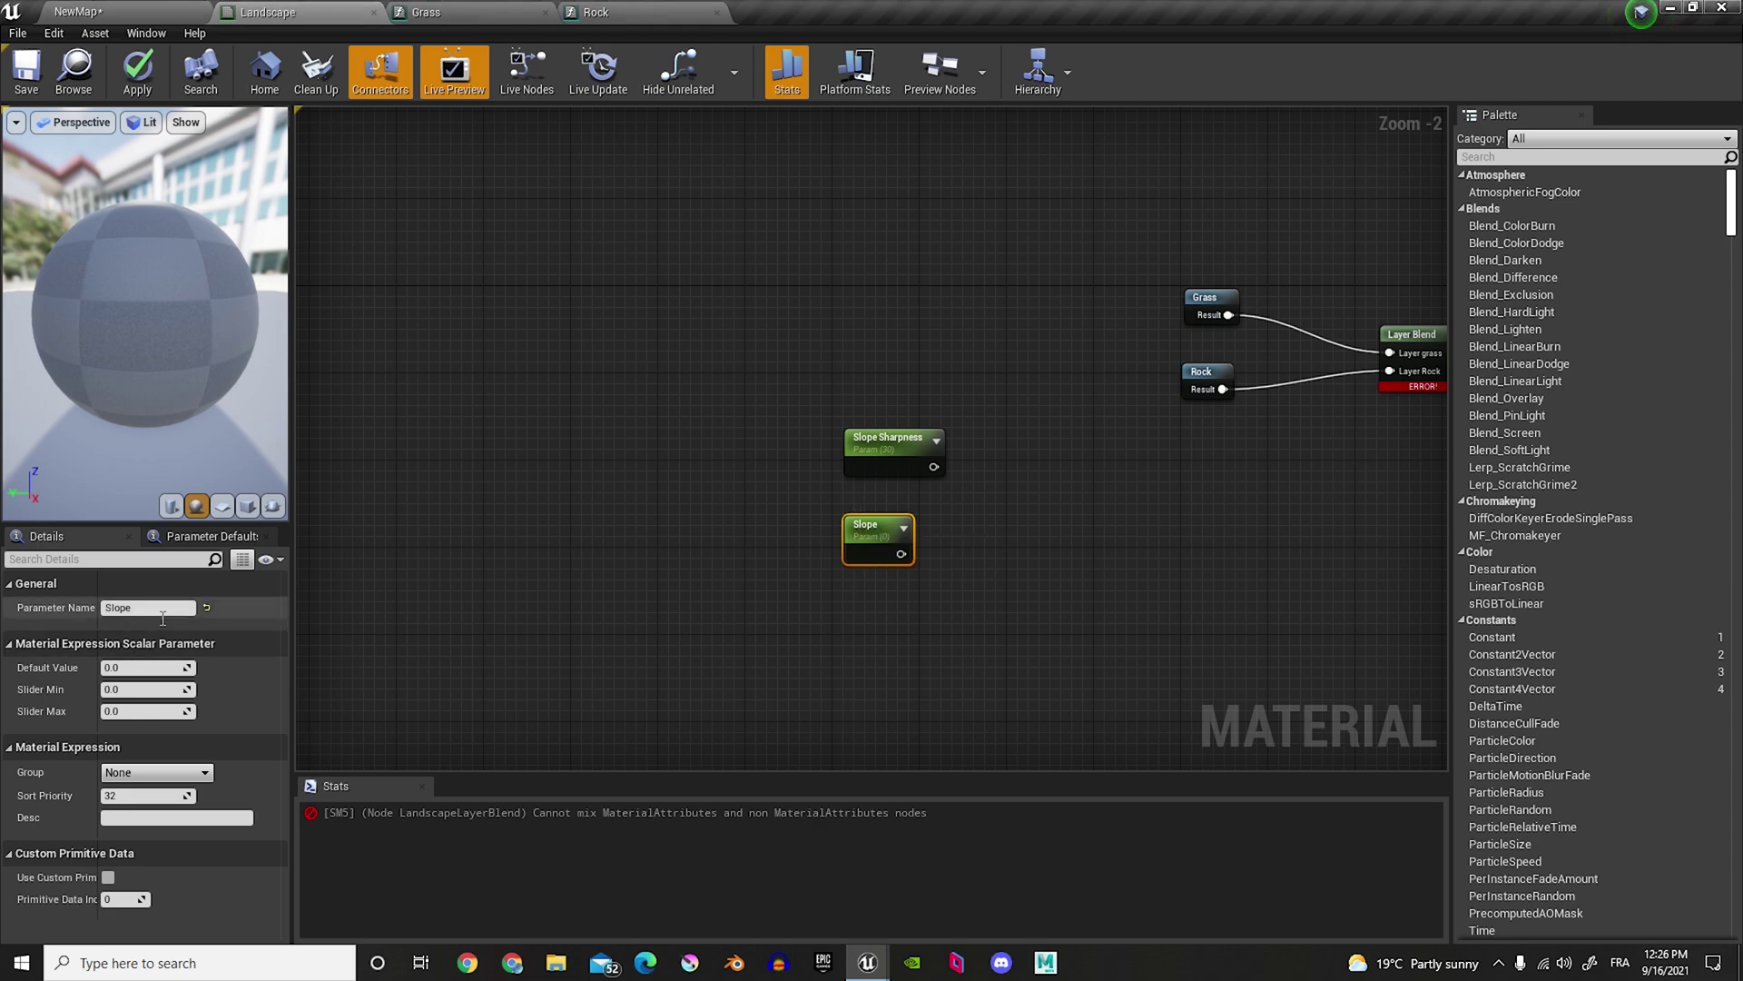
click(163, 612)
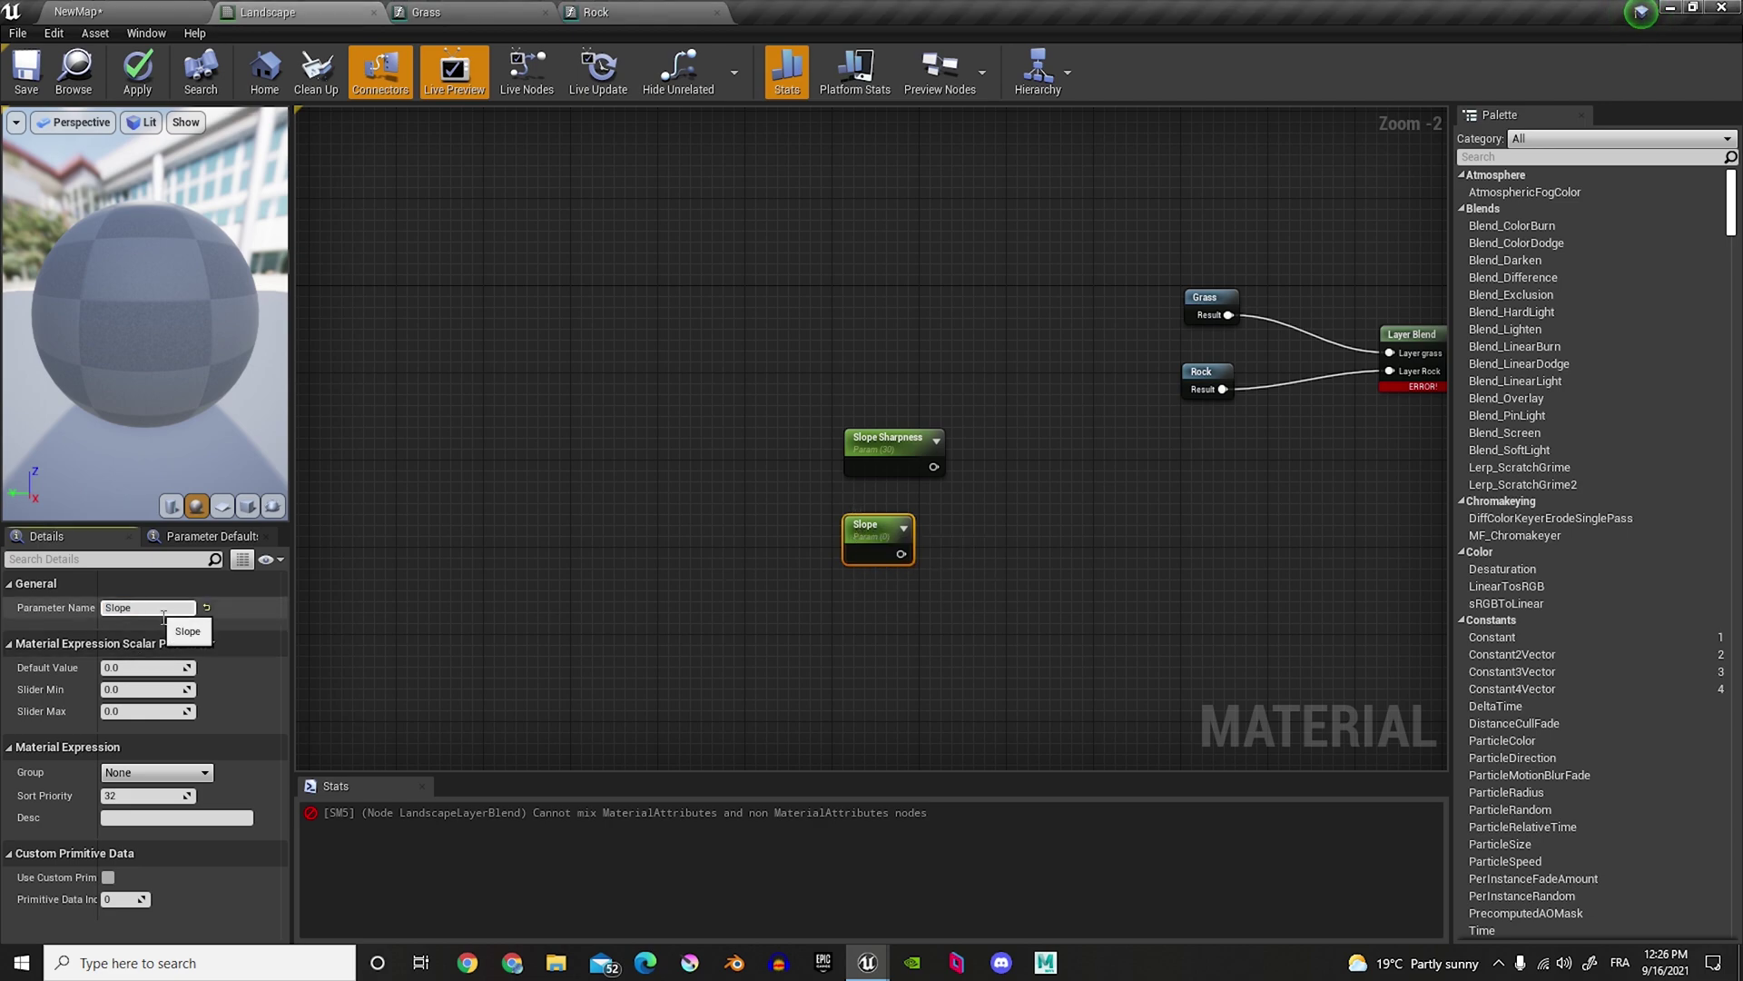
text(Slope bias)
click(137, 669)
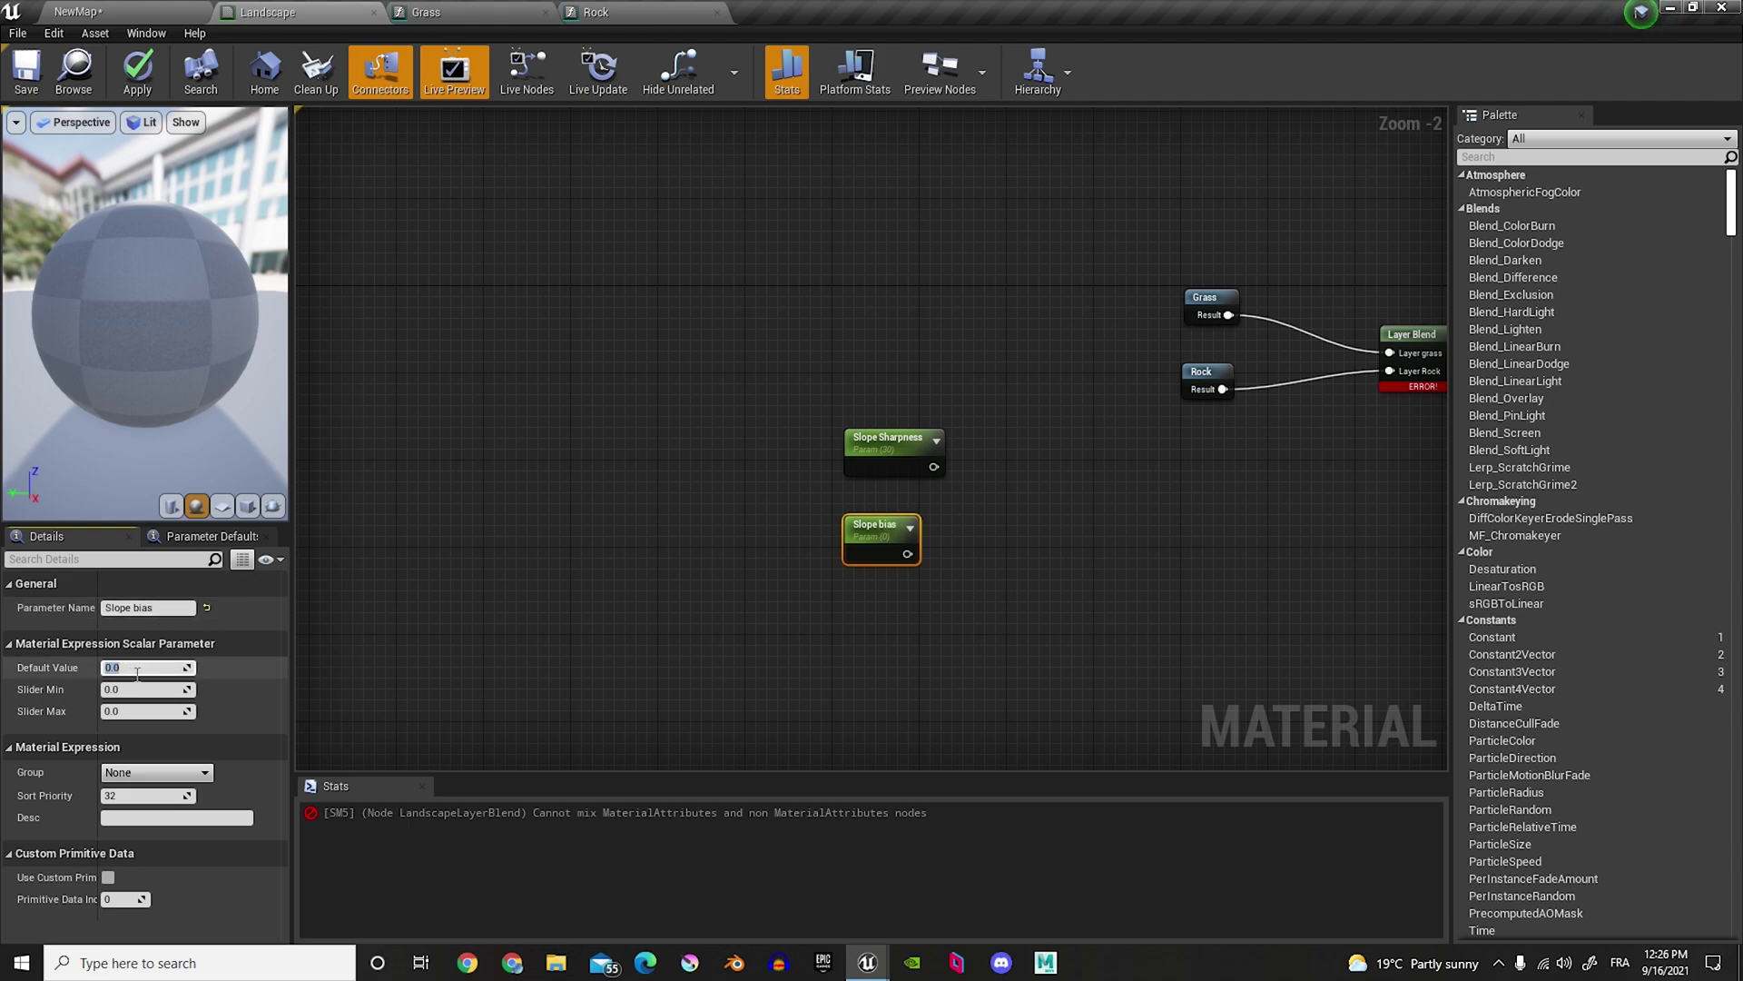
text(-12)
key(Return)
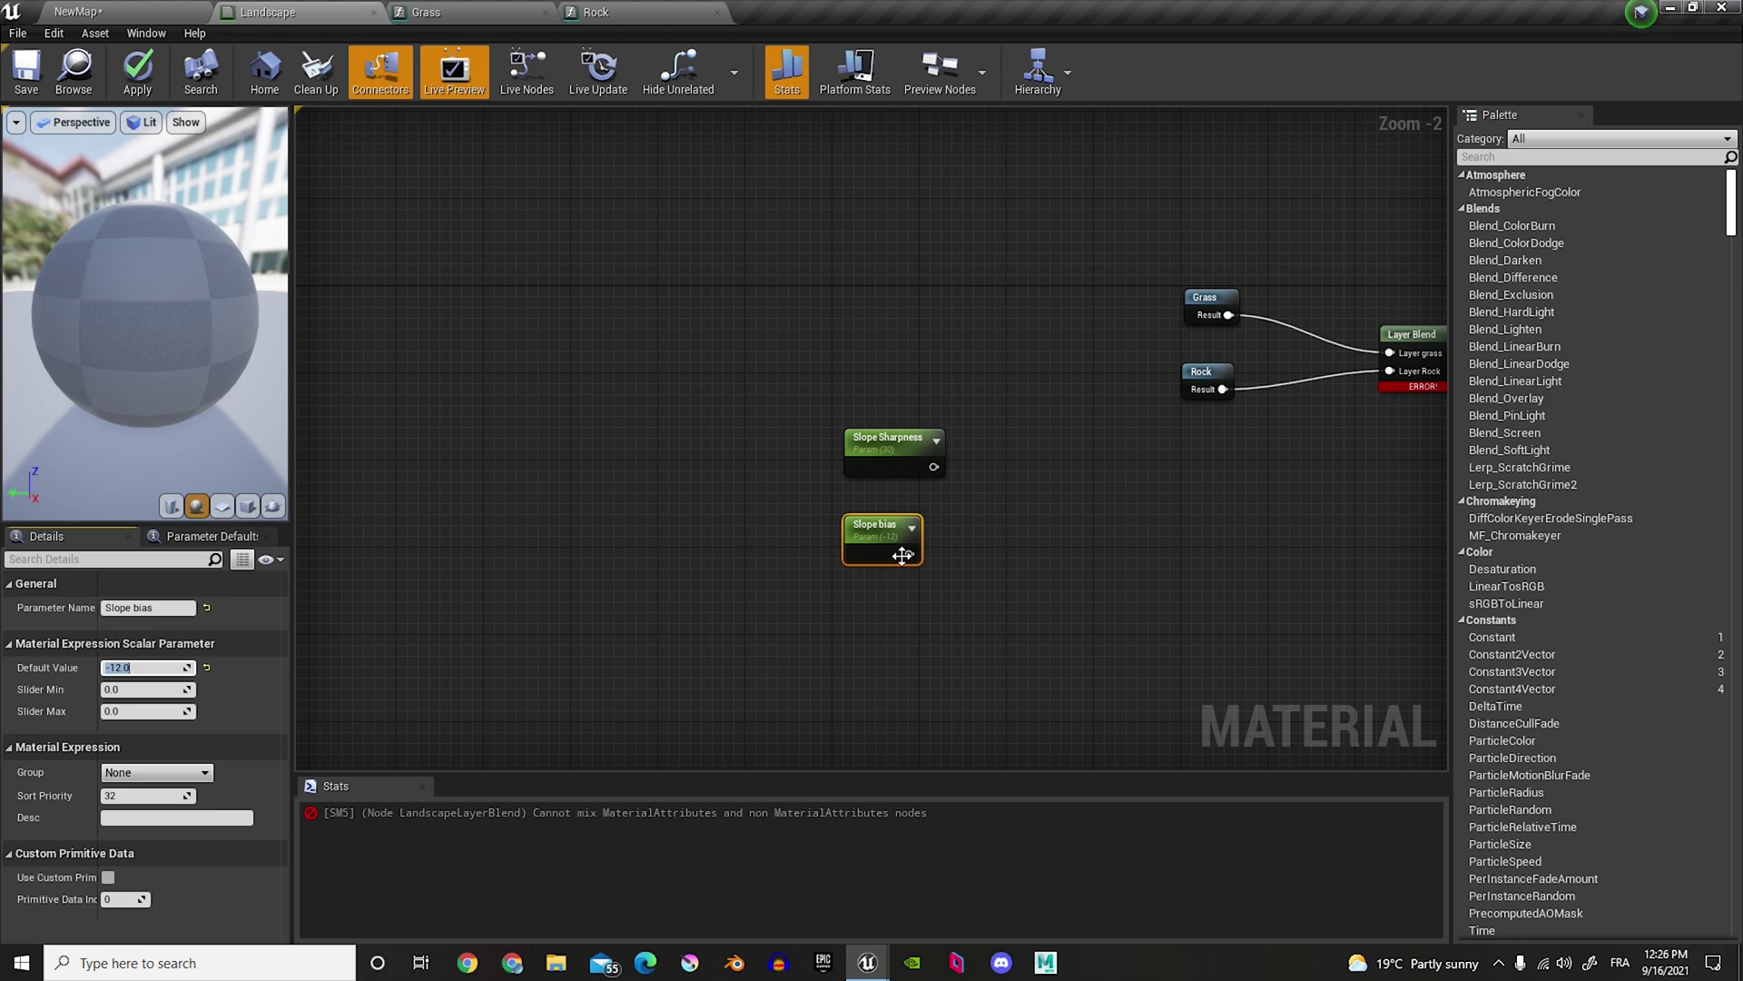
Step: Move both slope parameters further from the function nodes and add a WorldAlignedBlend node beside them
right_drag(901, 555, 809, 571)
shift+drag(752, 418, 647, 537)
right_click(778, 543)
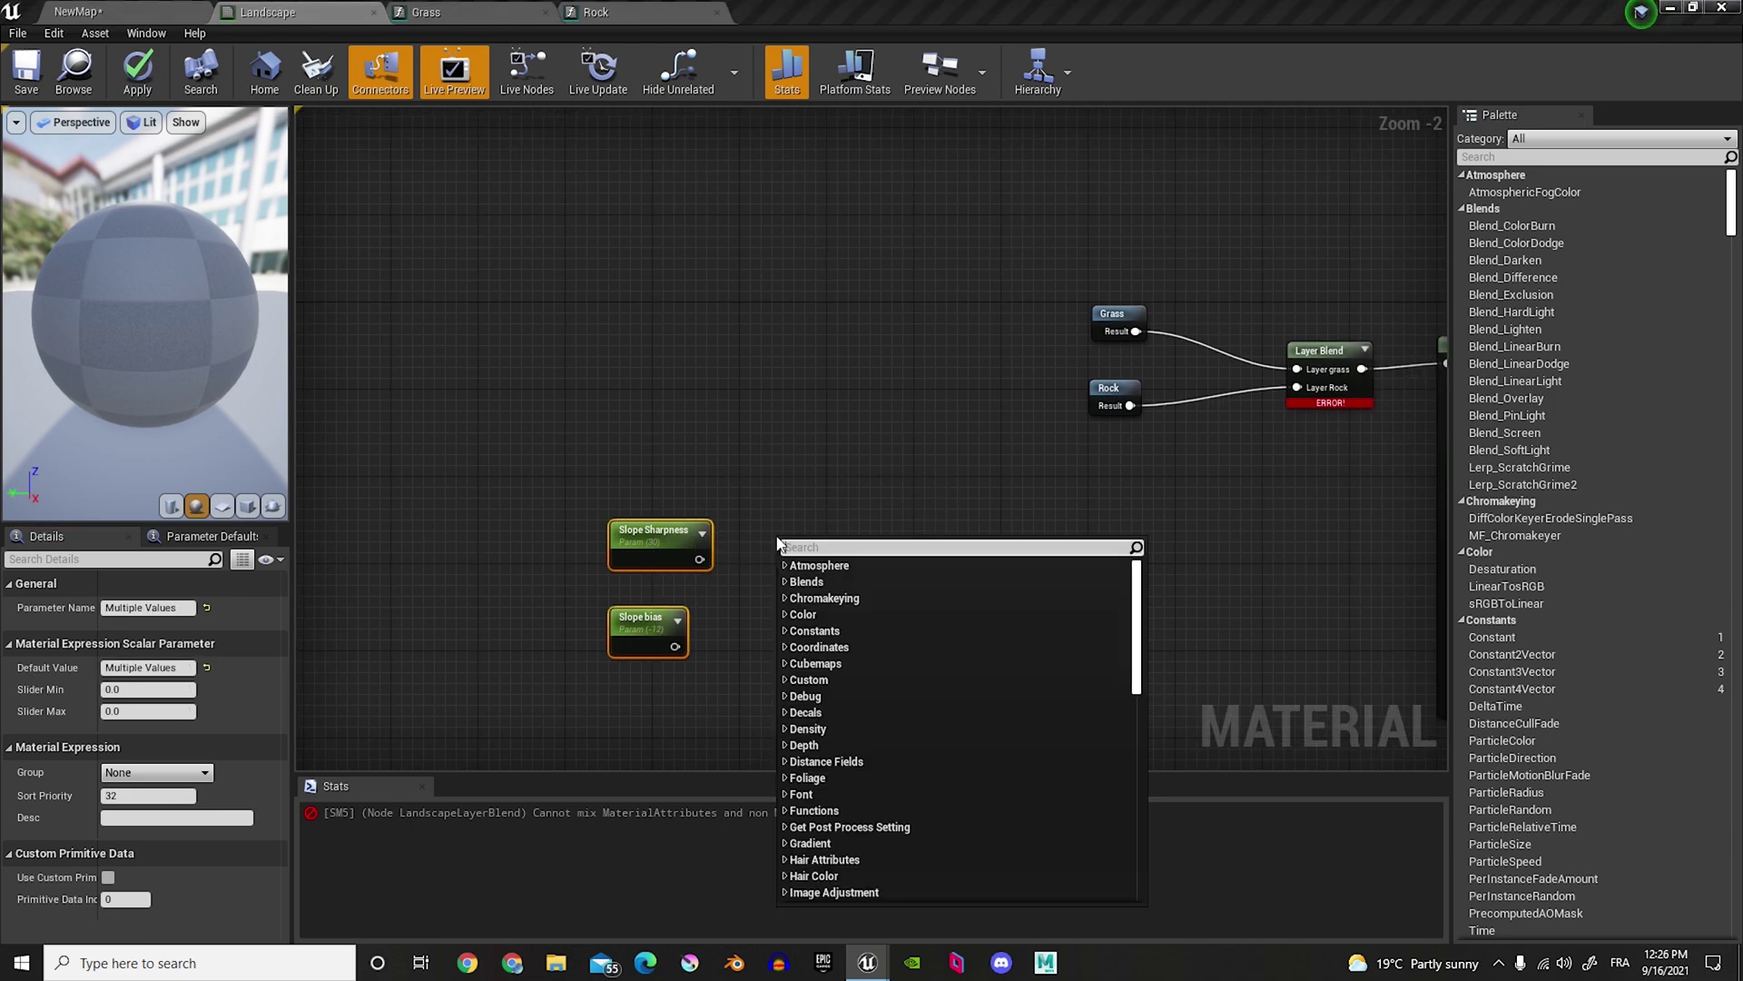
text(wo)
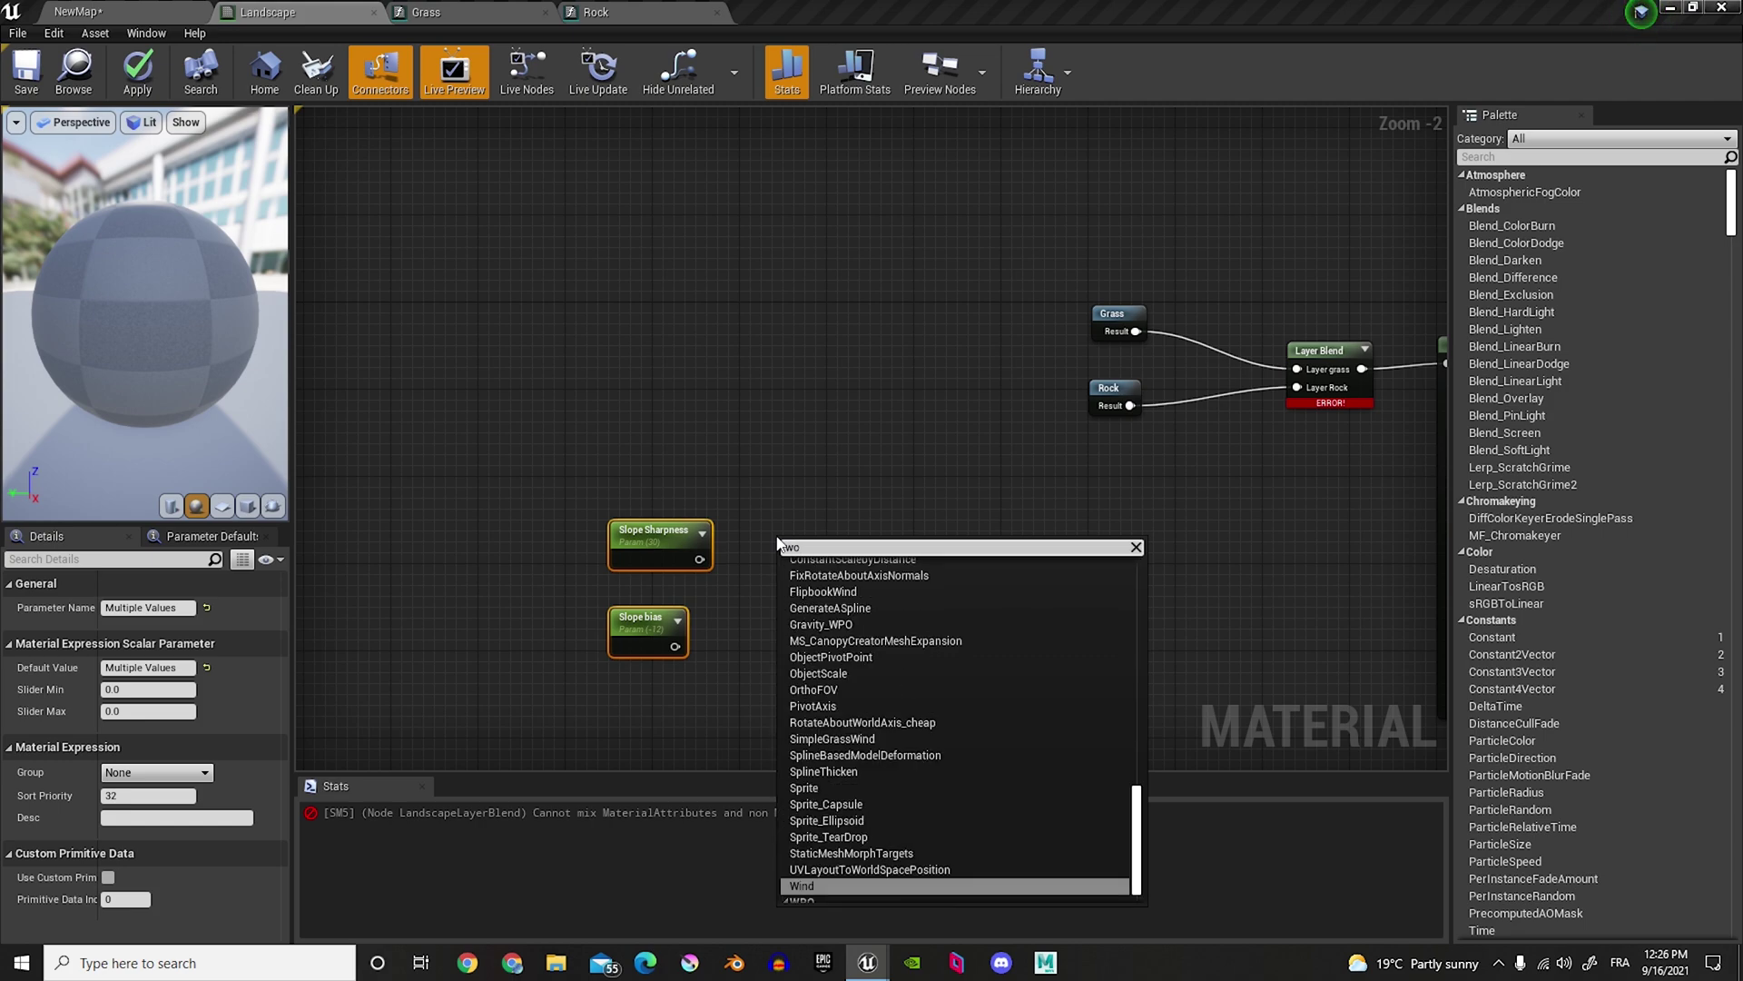
text(rlda)
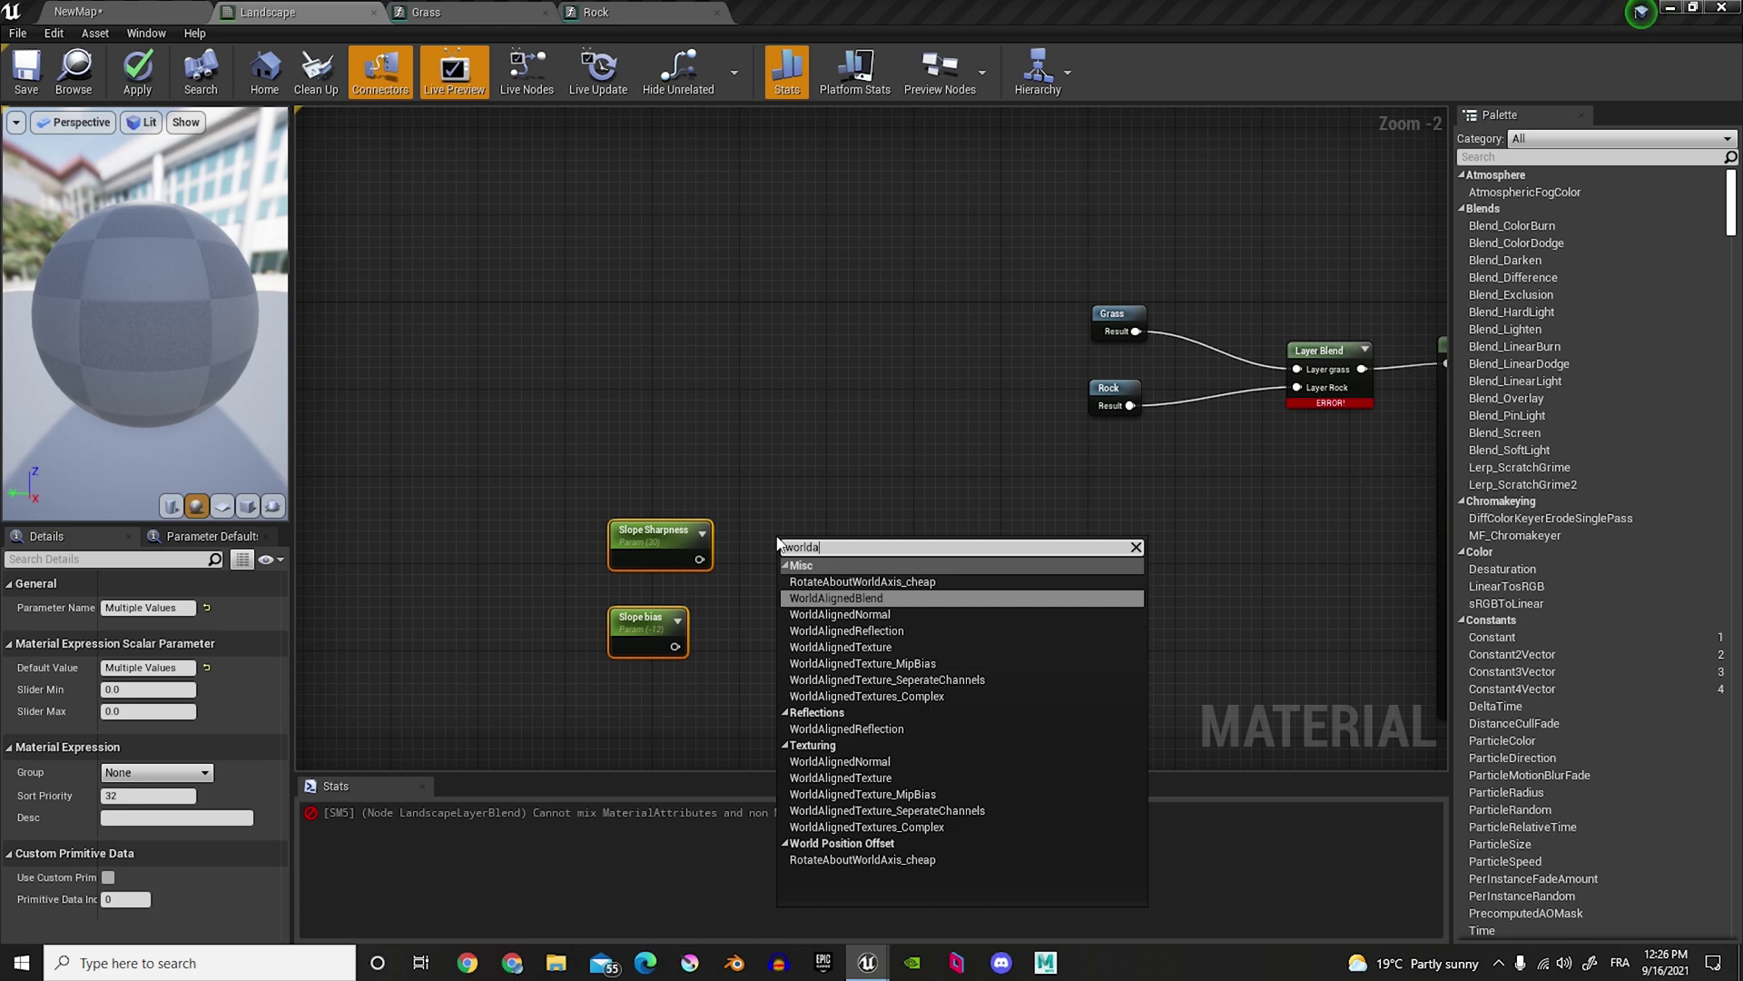
key(Return)
Step: Connect Slope Sharpness to WorldAlignedBlend's Blend Sharpness input and Slope bias to its Blend Bias input
scroll(778, 543, up, 1)
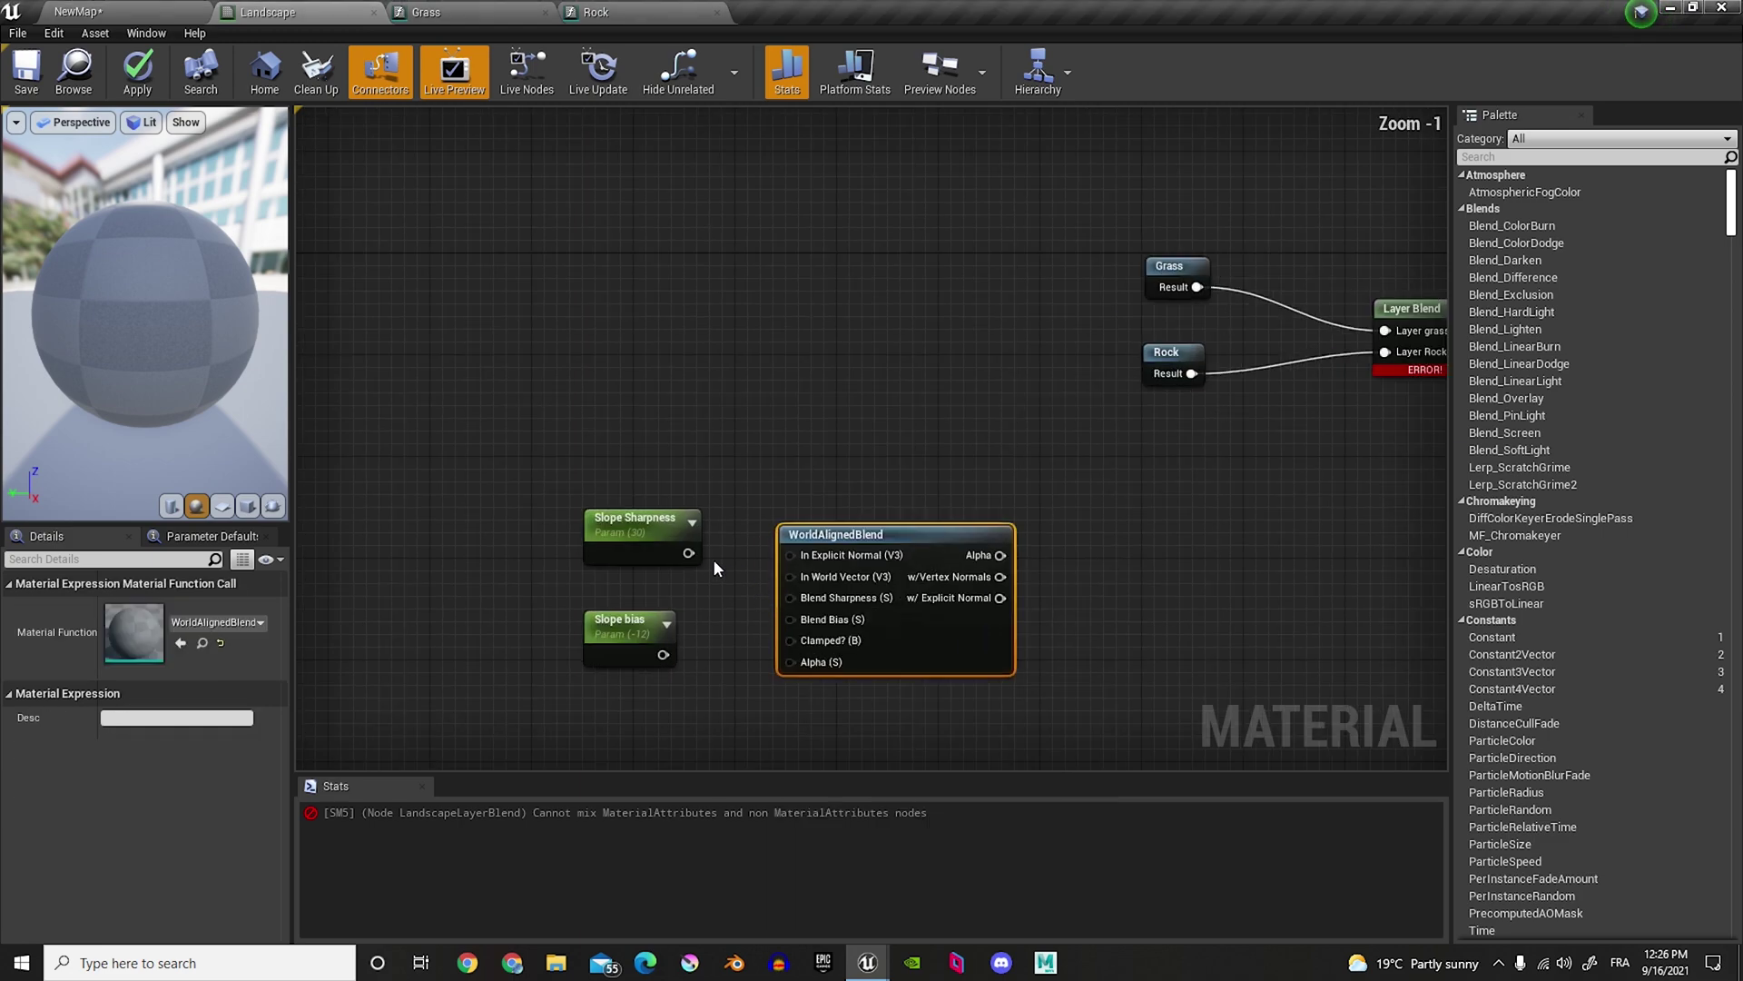
drag(689, 552, 790, 598)
drag(663, 654, 787, 621)
Step: Add a BlendMaterialAttributes node with its Alpha fed by WorldAlignedBlend's w/ Explicit Normal output, and place it below the Layer Blend node
right_drag(1032, 595, 728, 591)
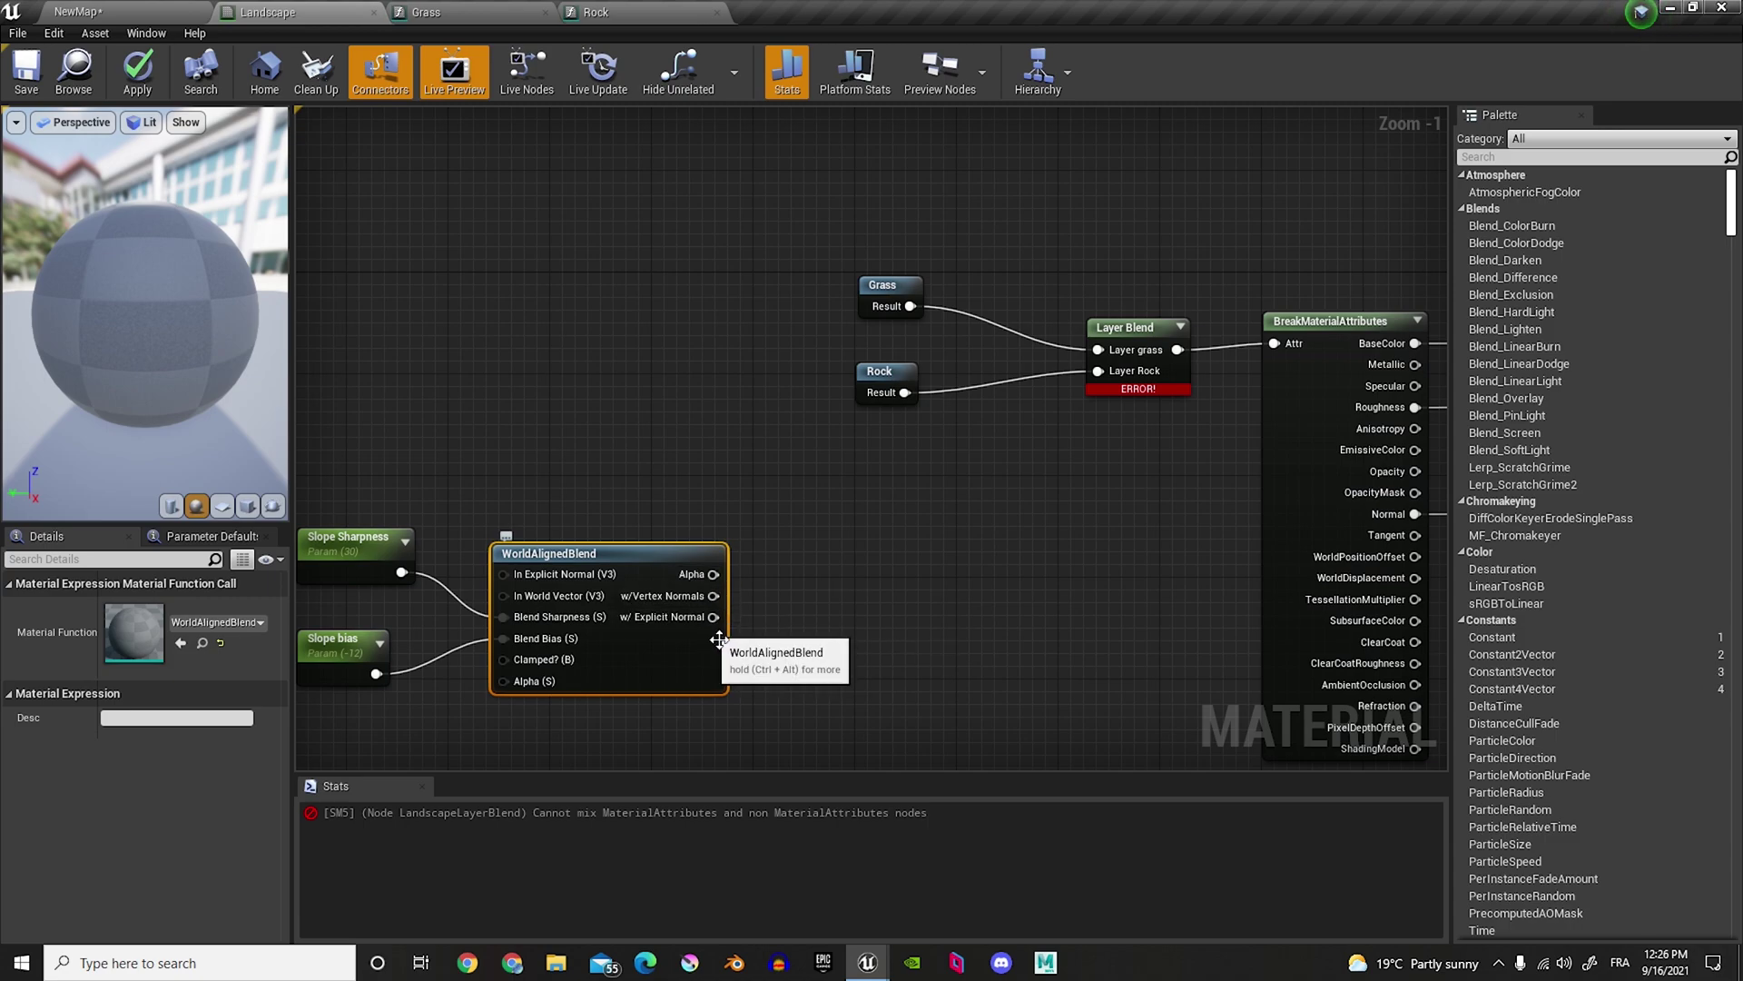
drag(713, 616, 792, 611)
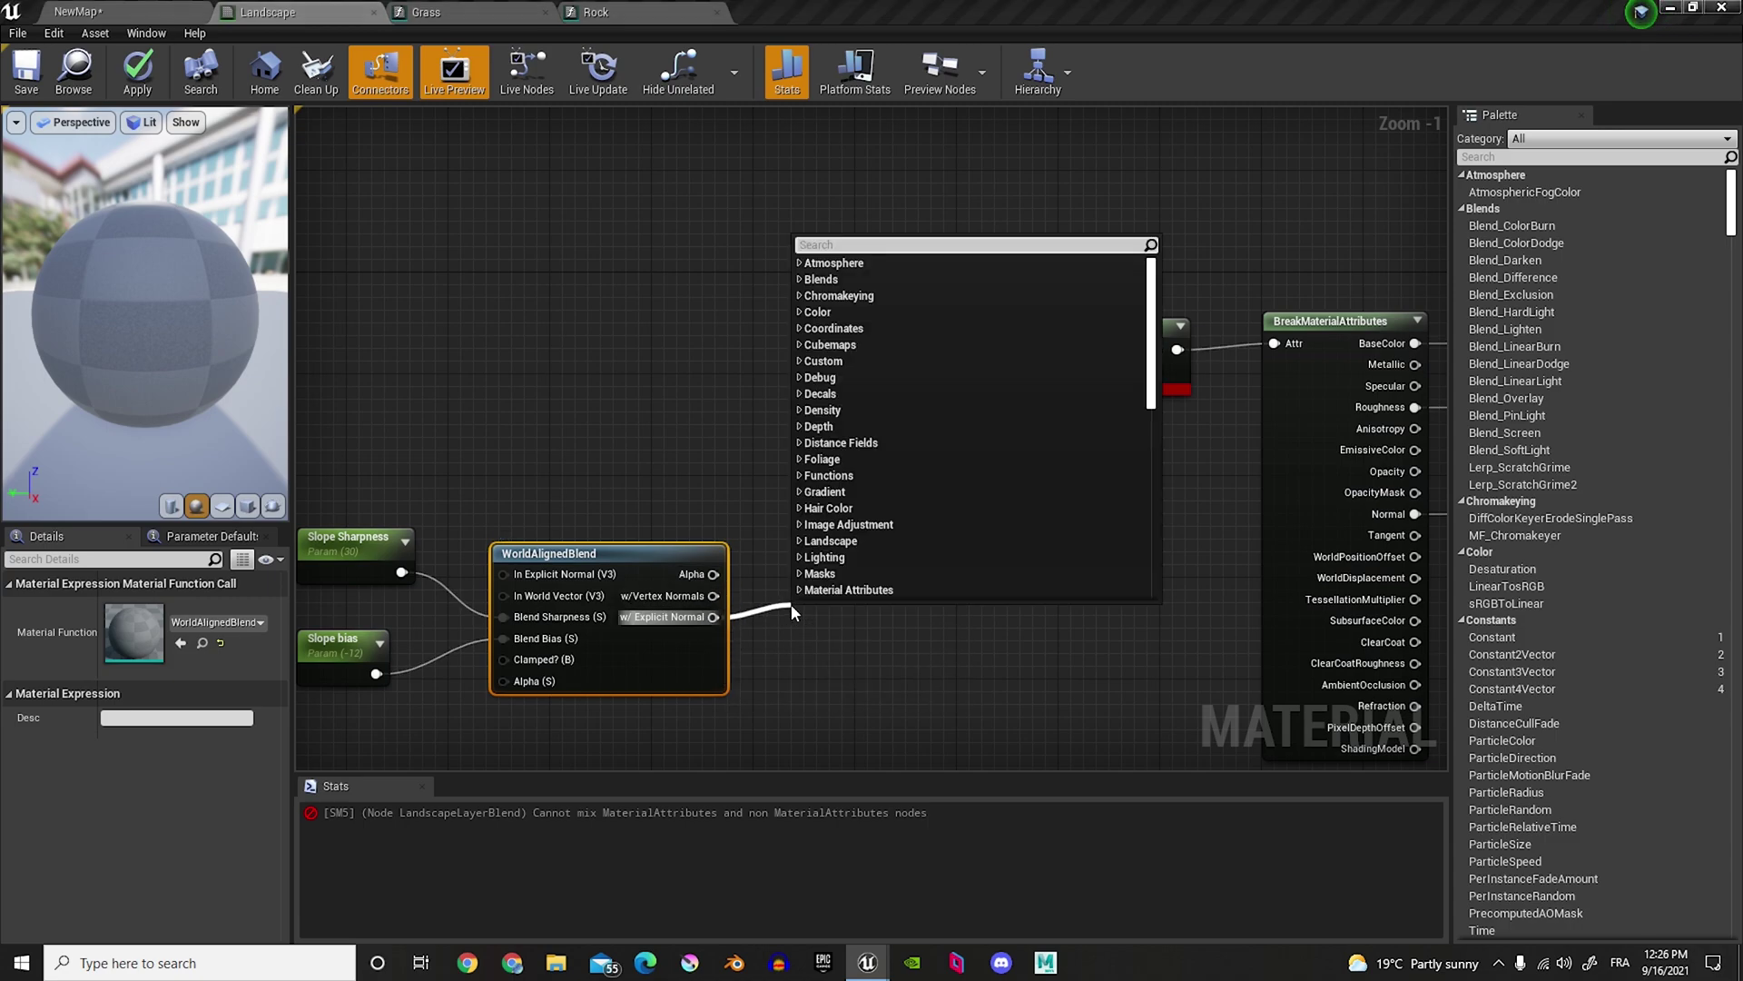
text(blen)
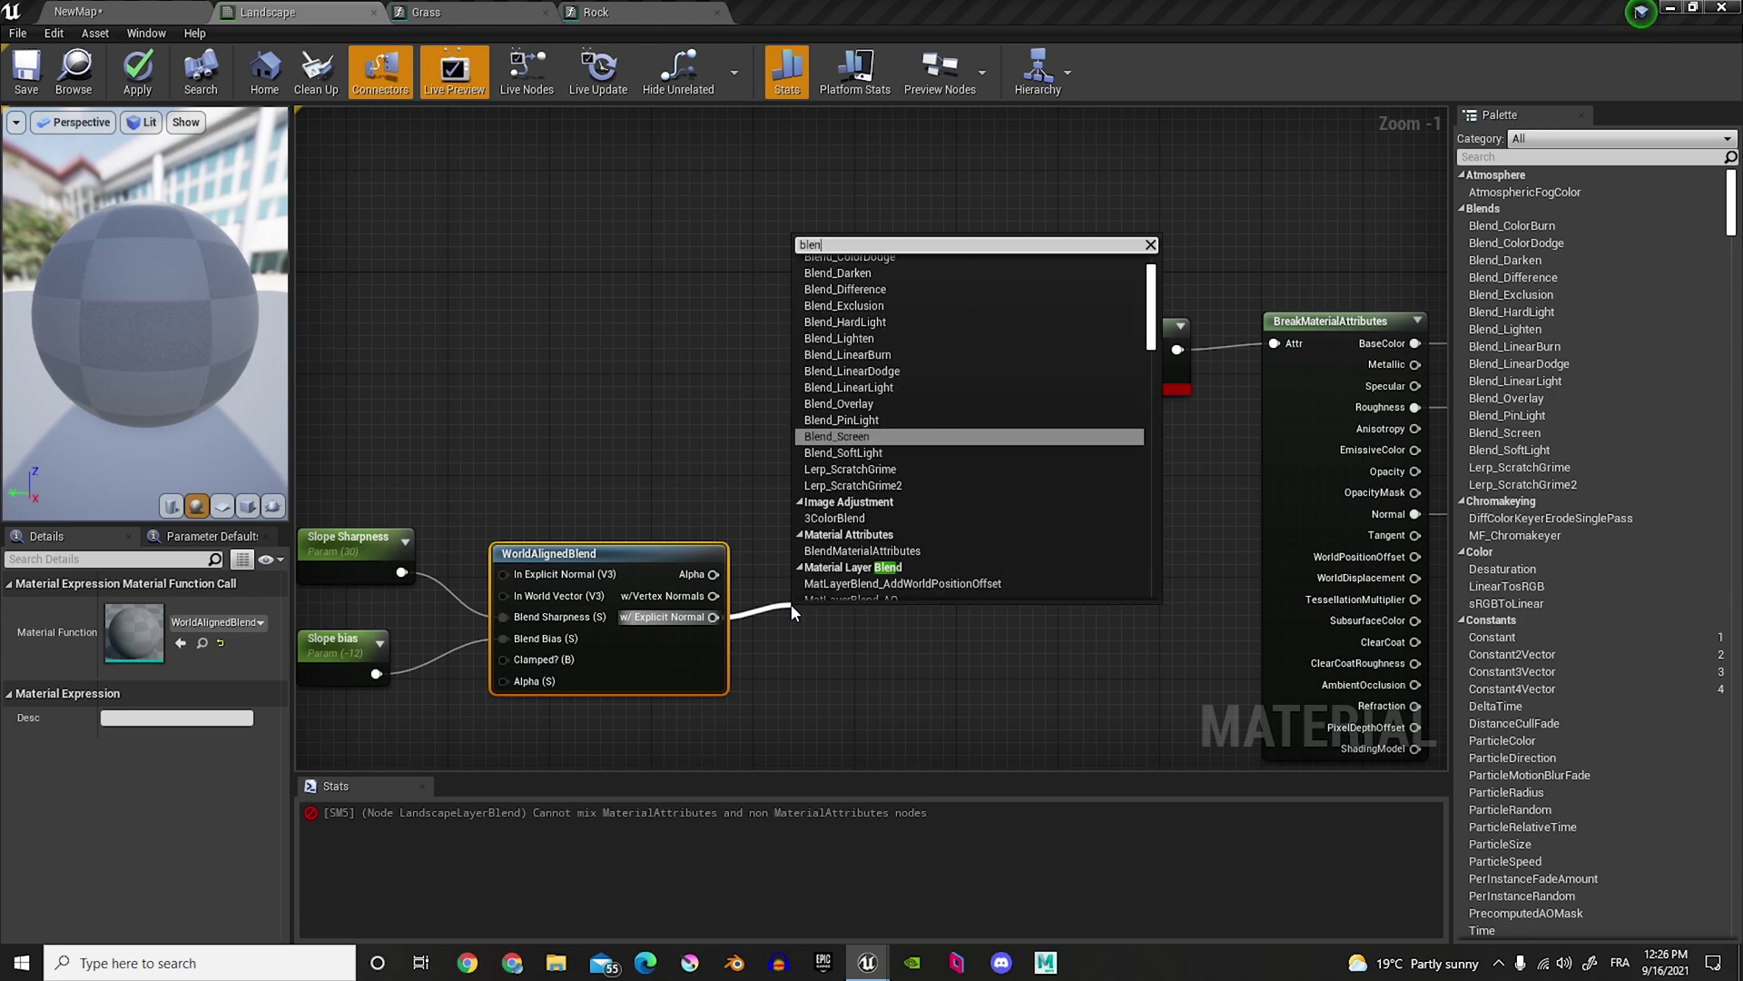
text(d mater)
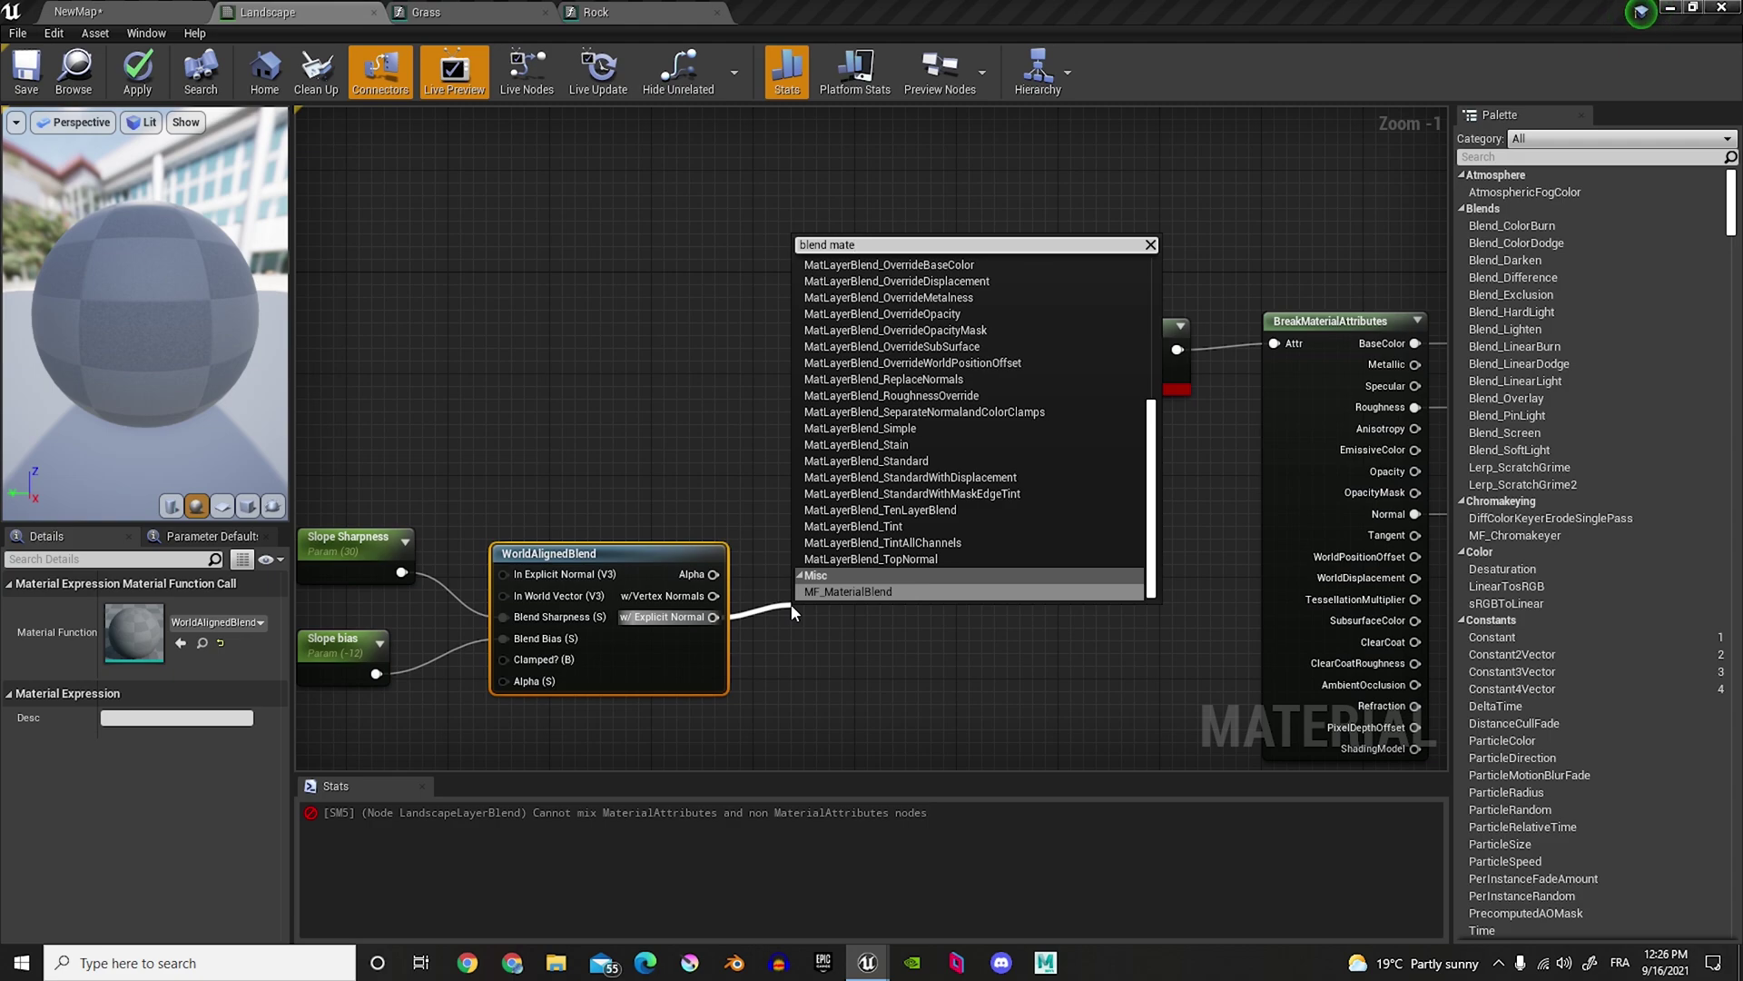
text(ial att)
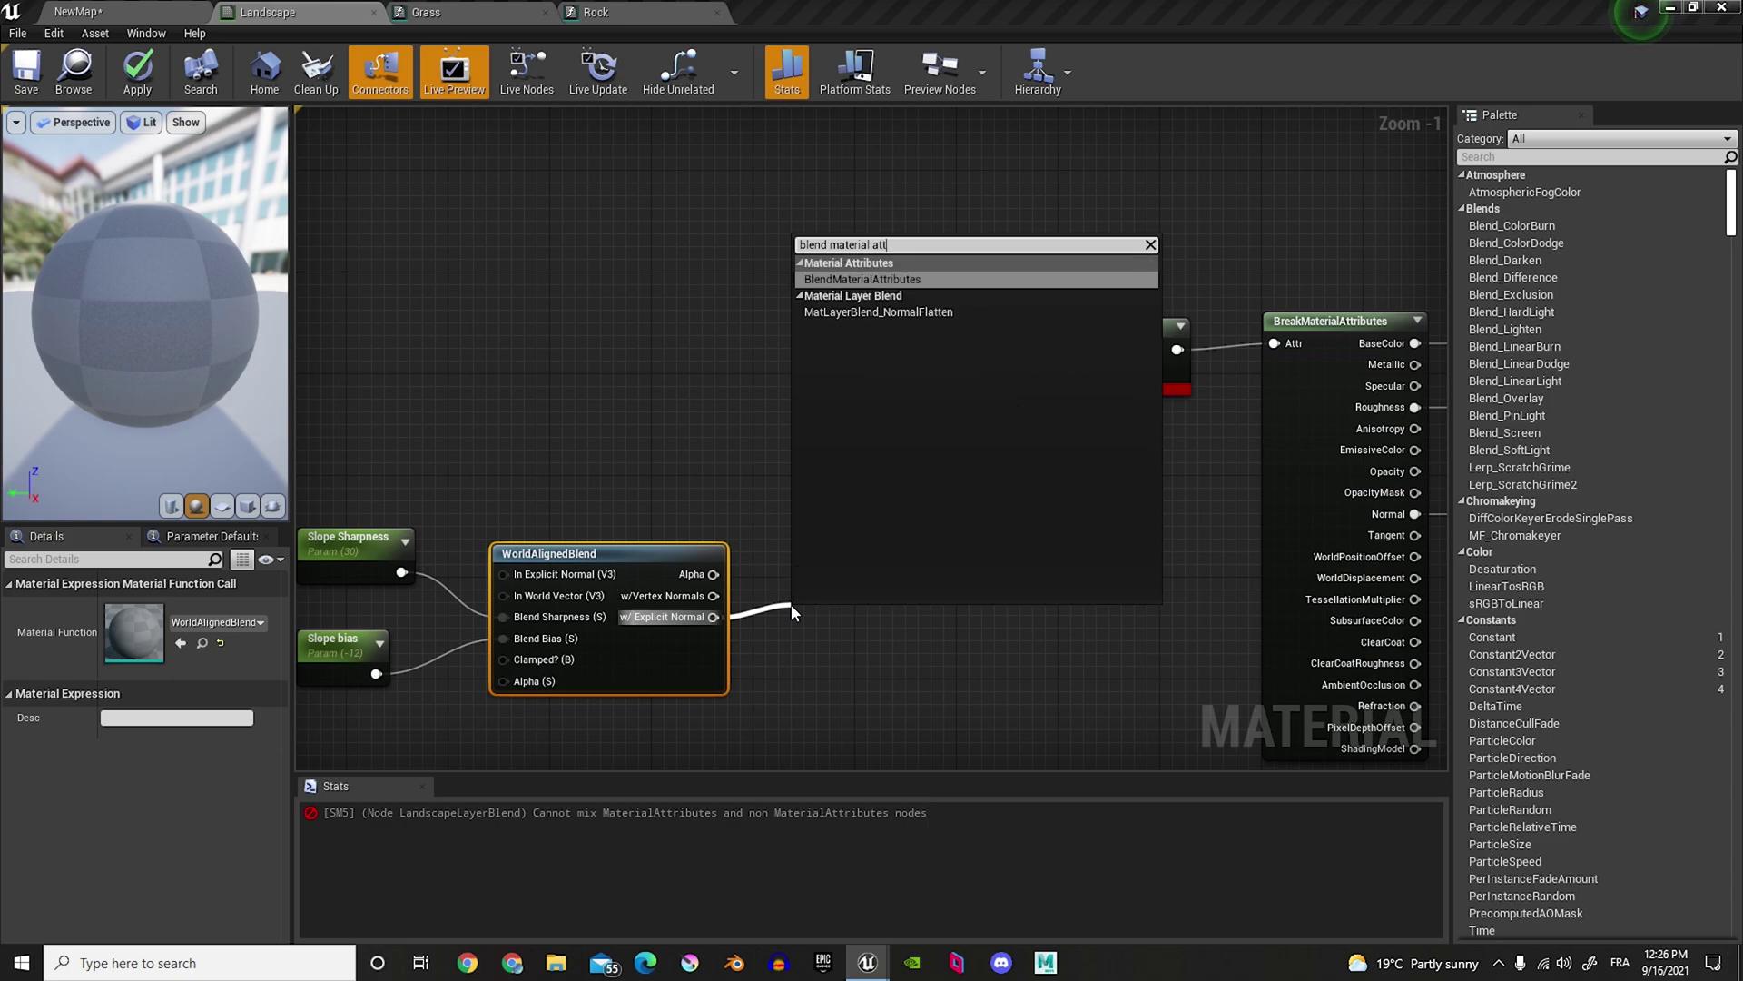
click(853, 279)
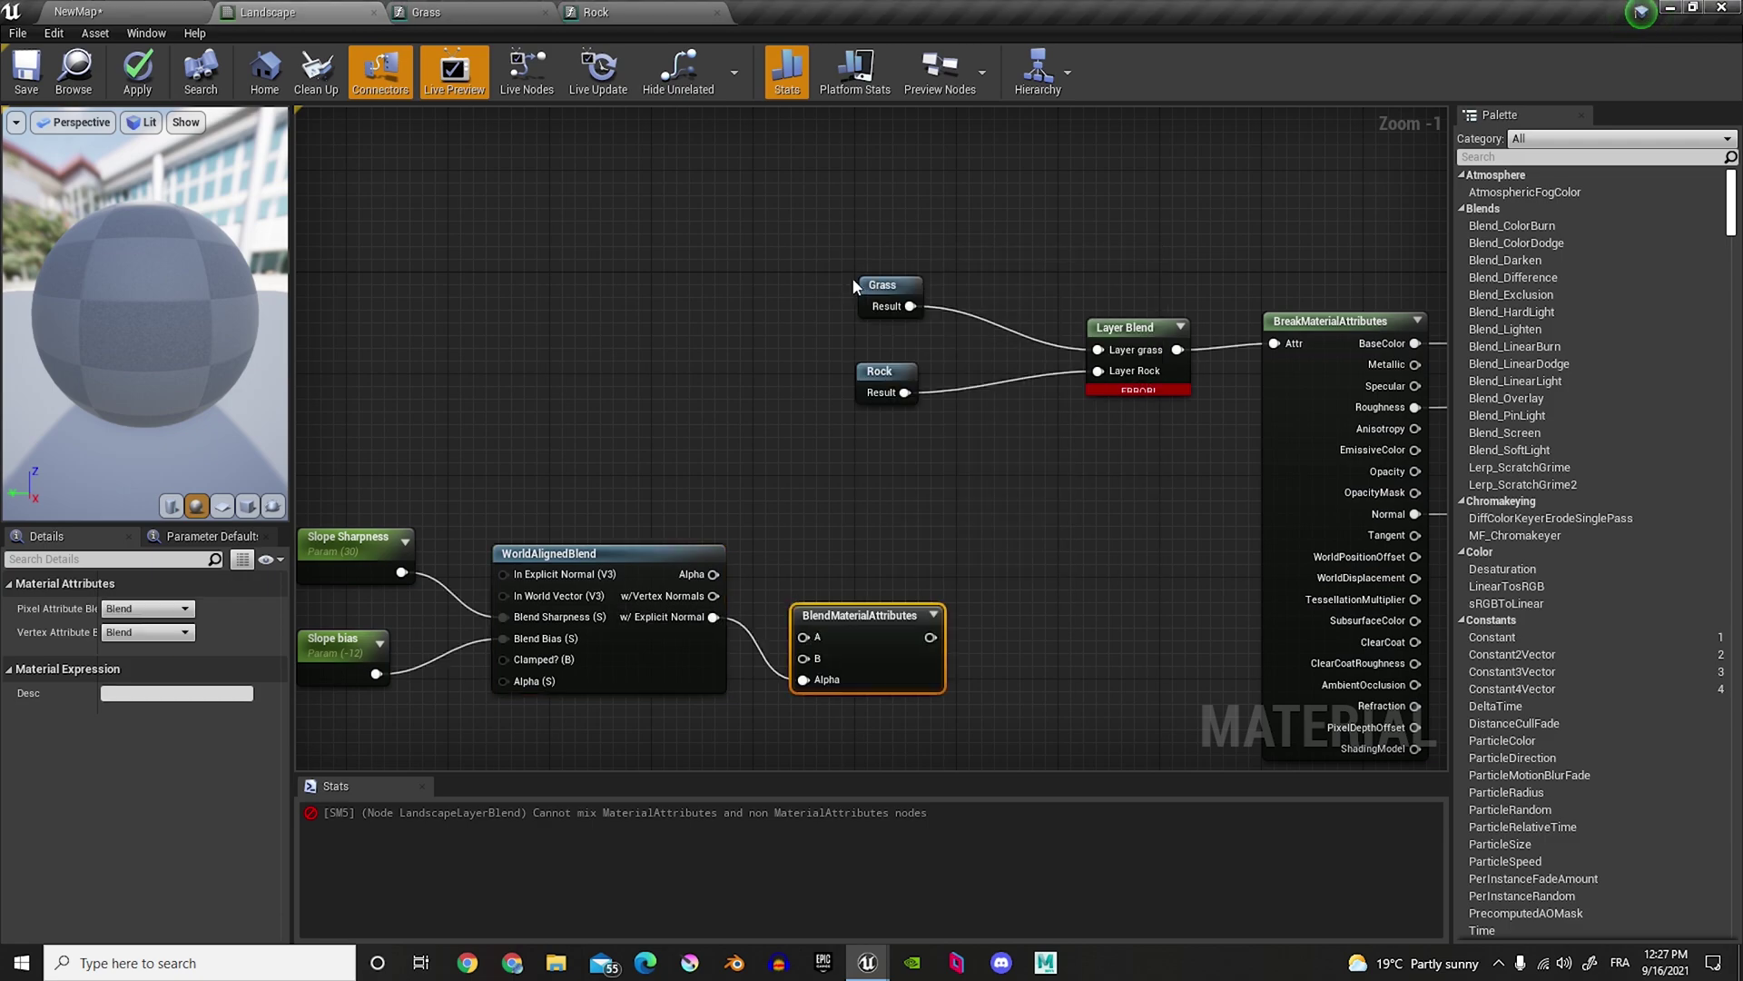
drag(832, 618, 962, 516)
Step: Add a third layer to the Layer Blend node and name it Layer Auto
click(1139, 354)
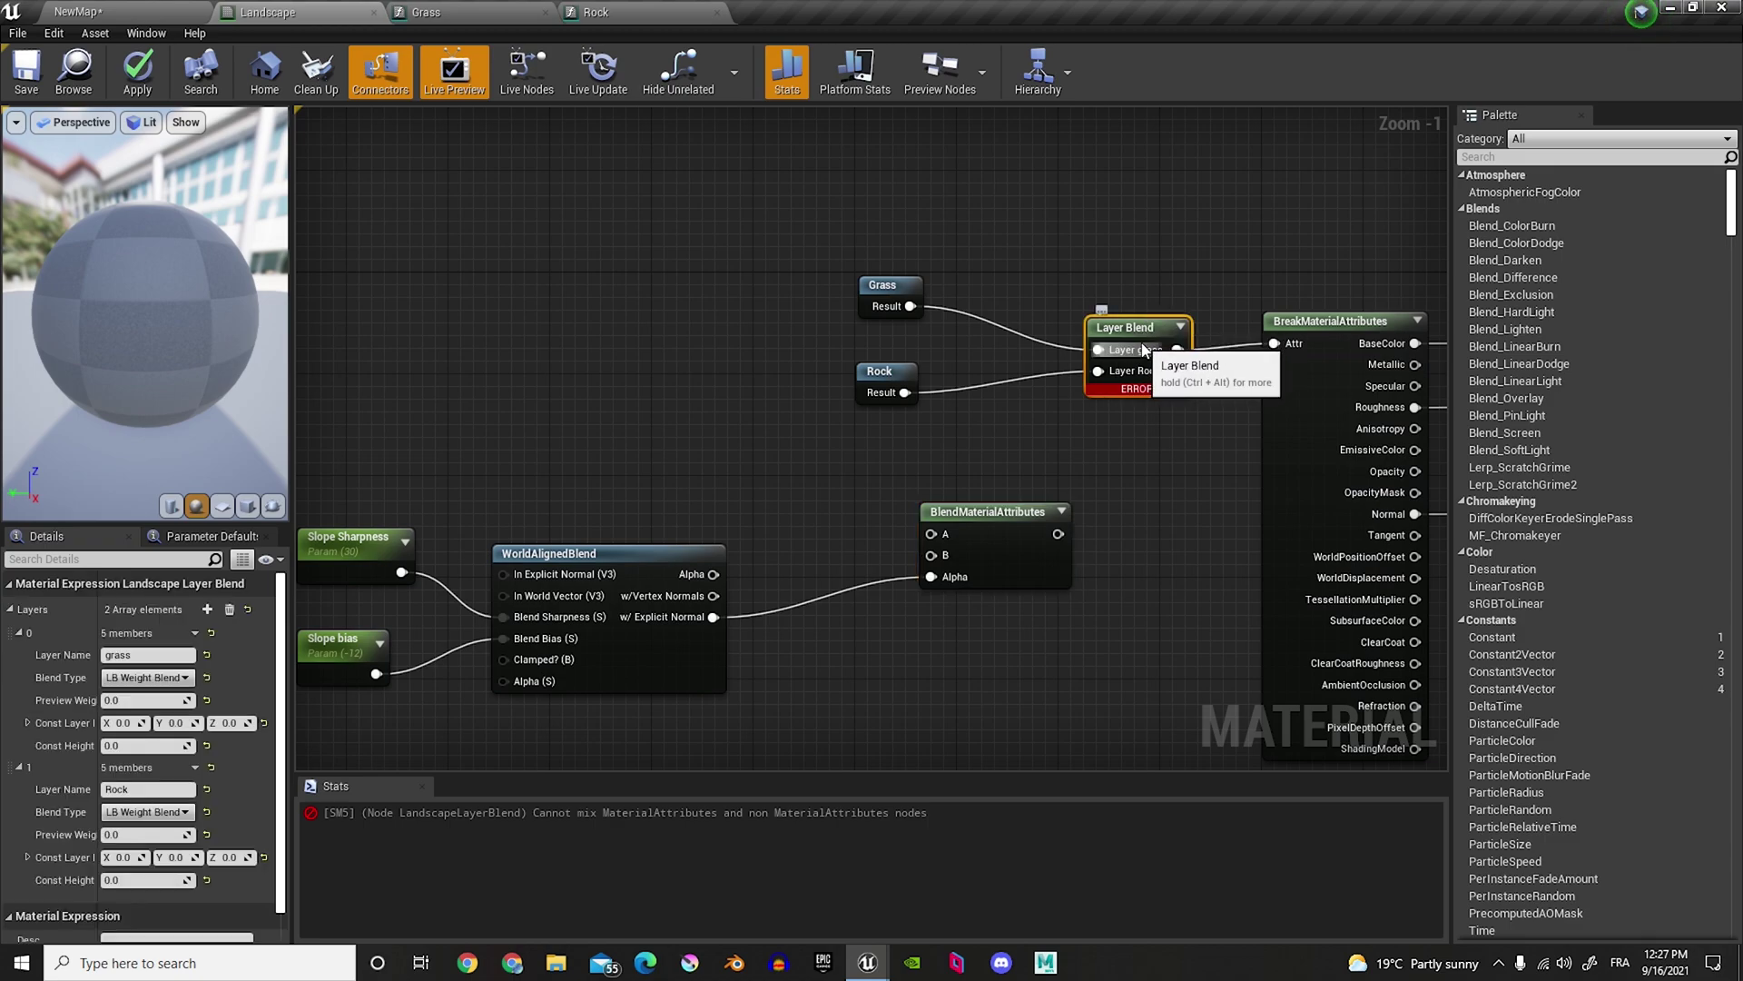
click(208, 609)
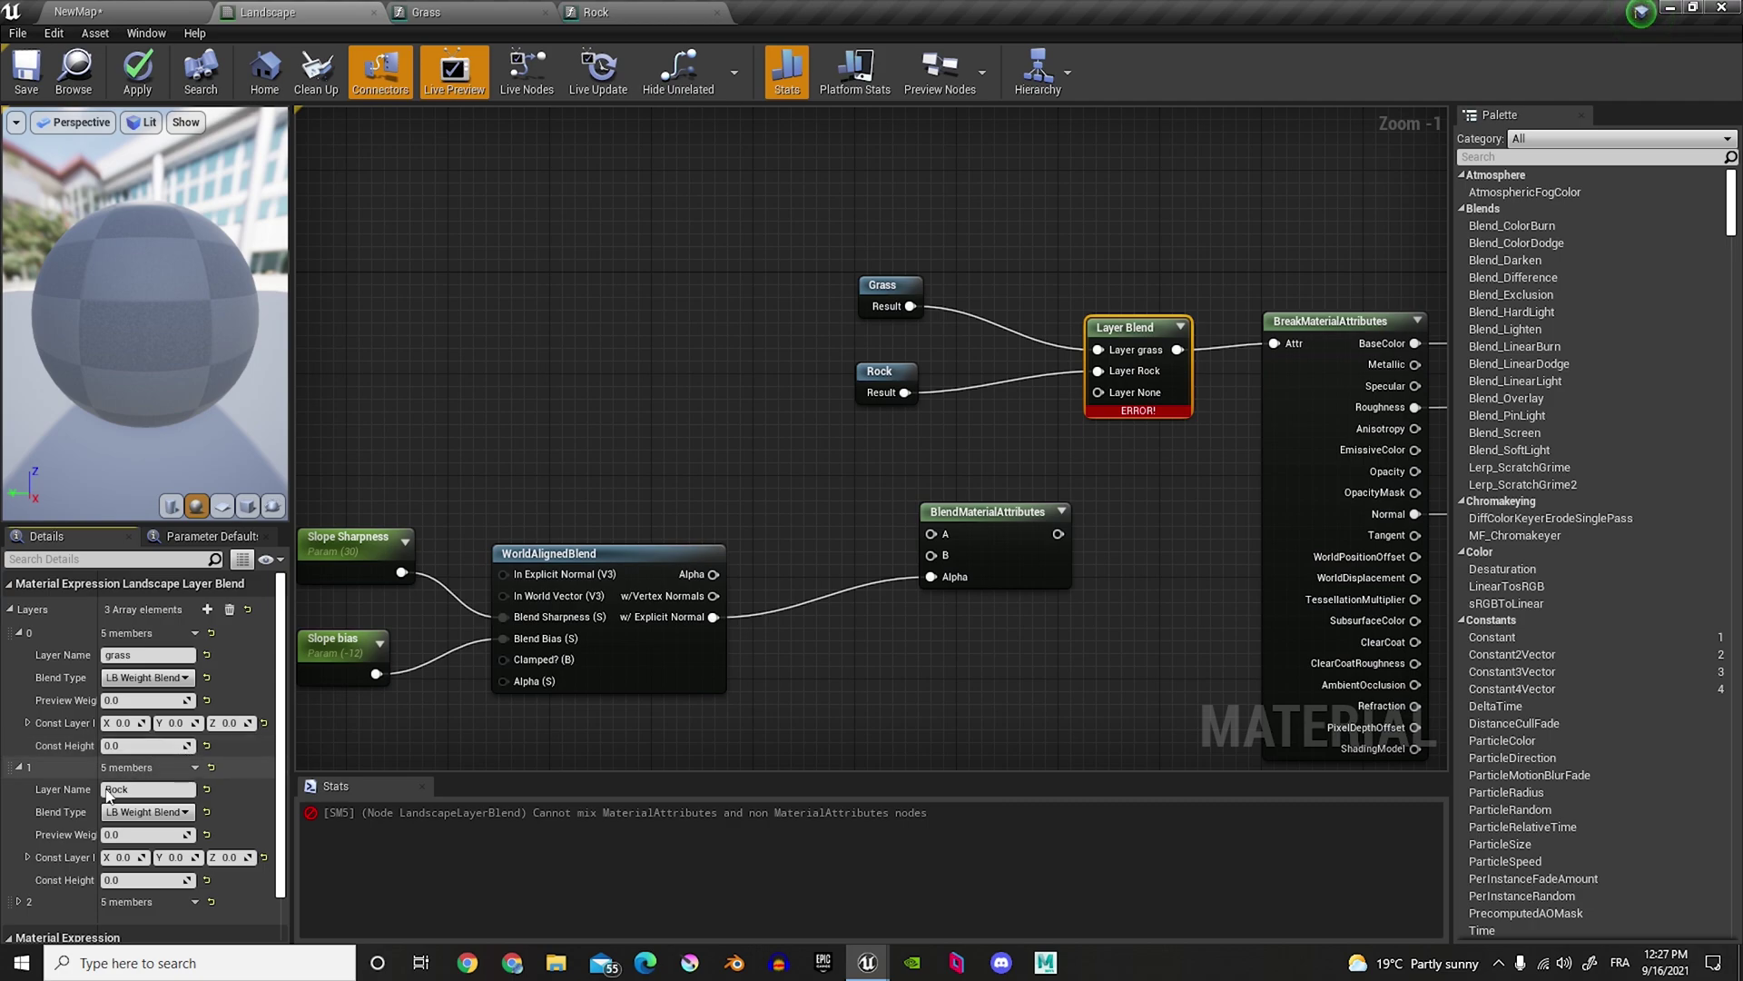
double_click(55, 901)
click(124, 924)
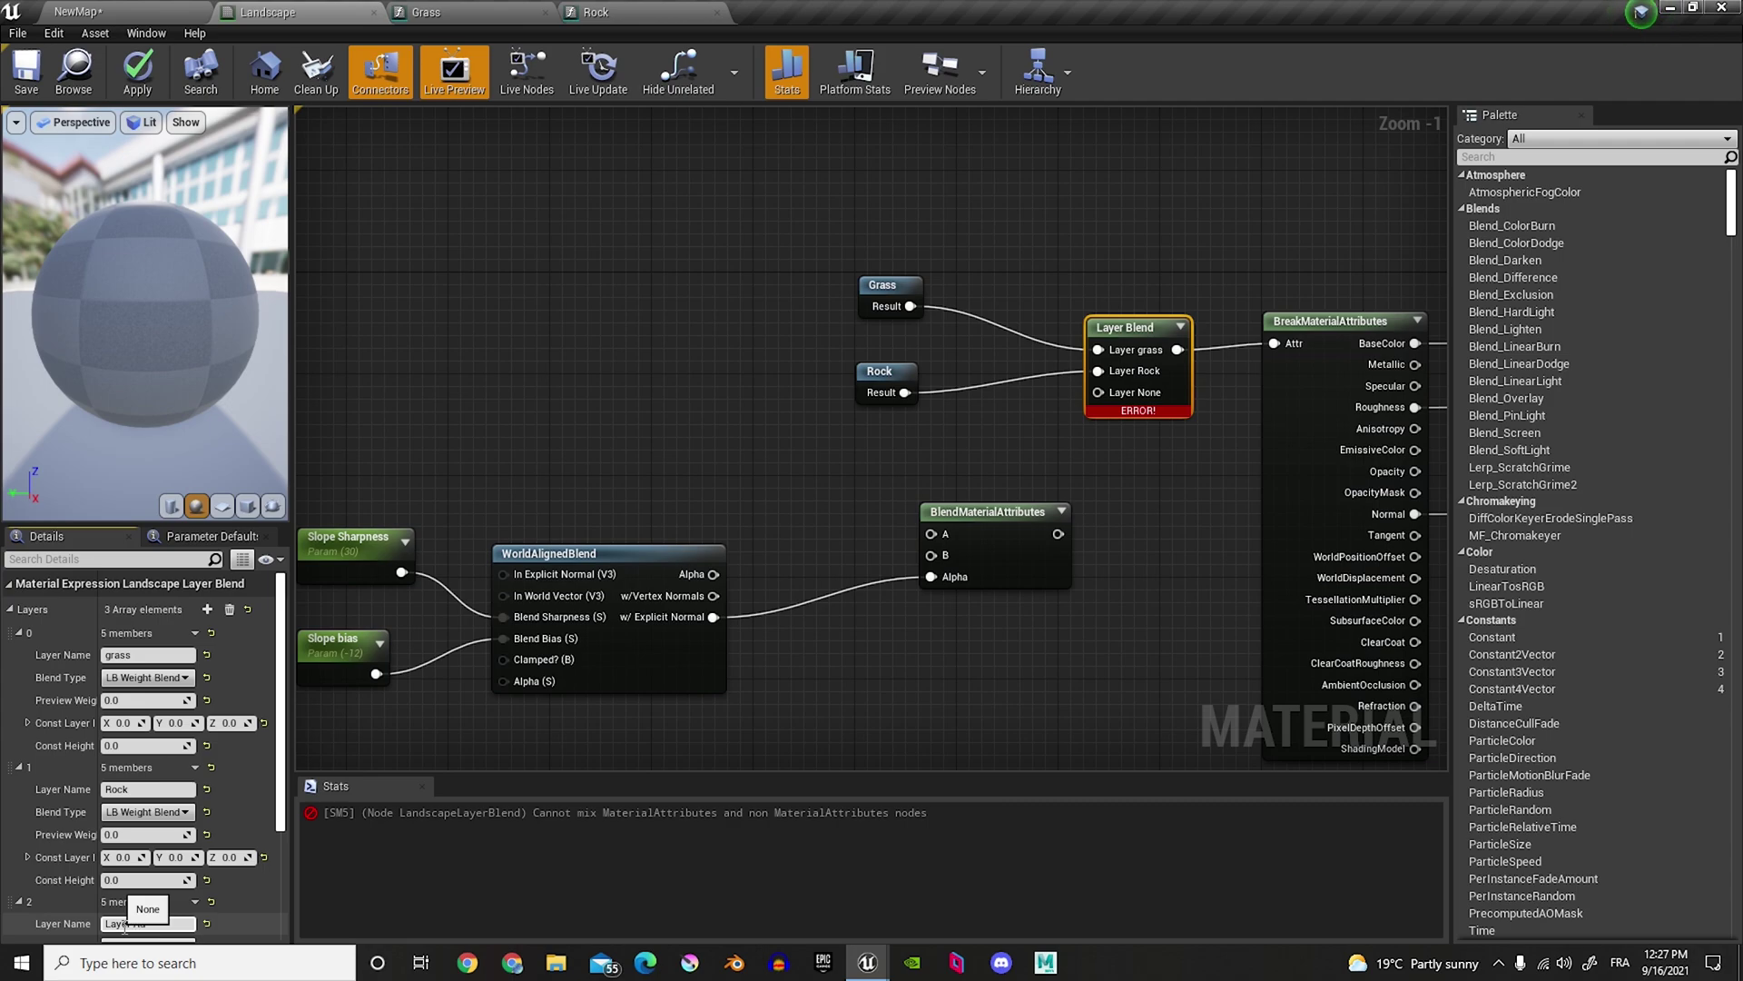
key(Return)
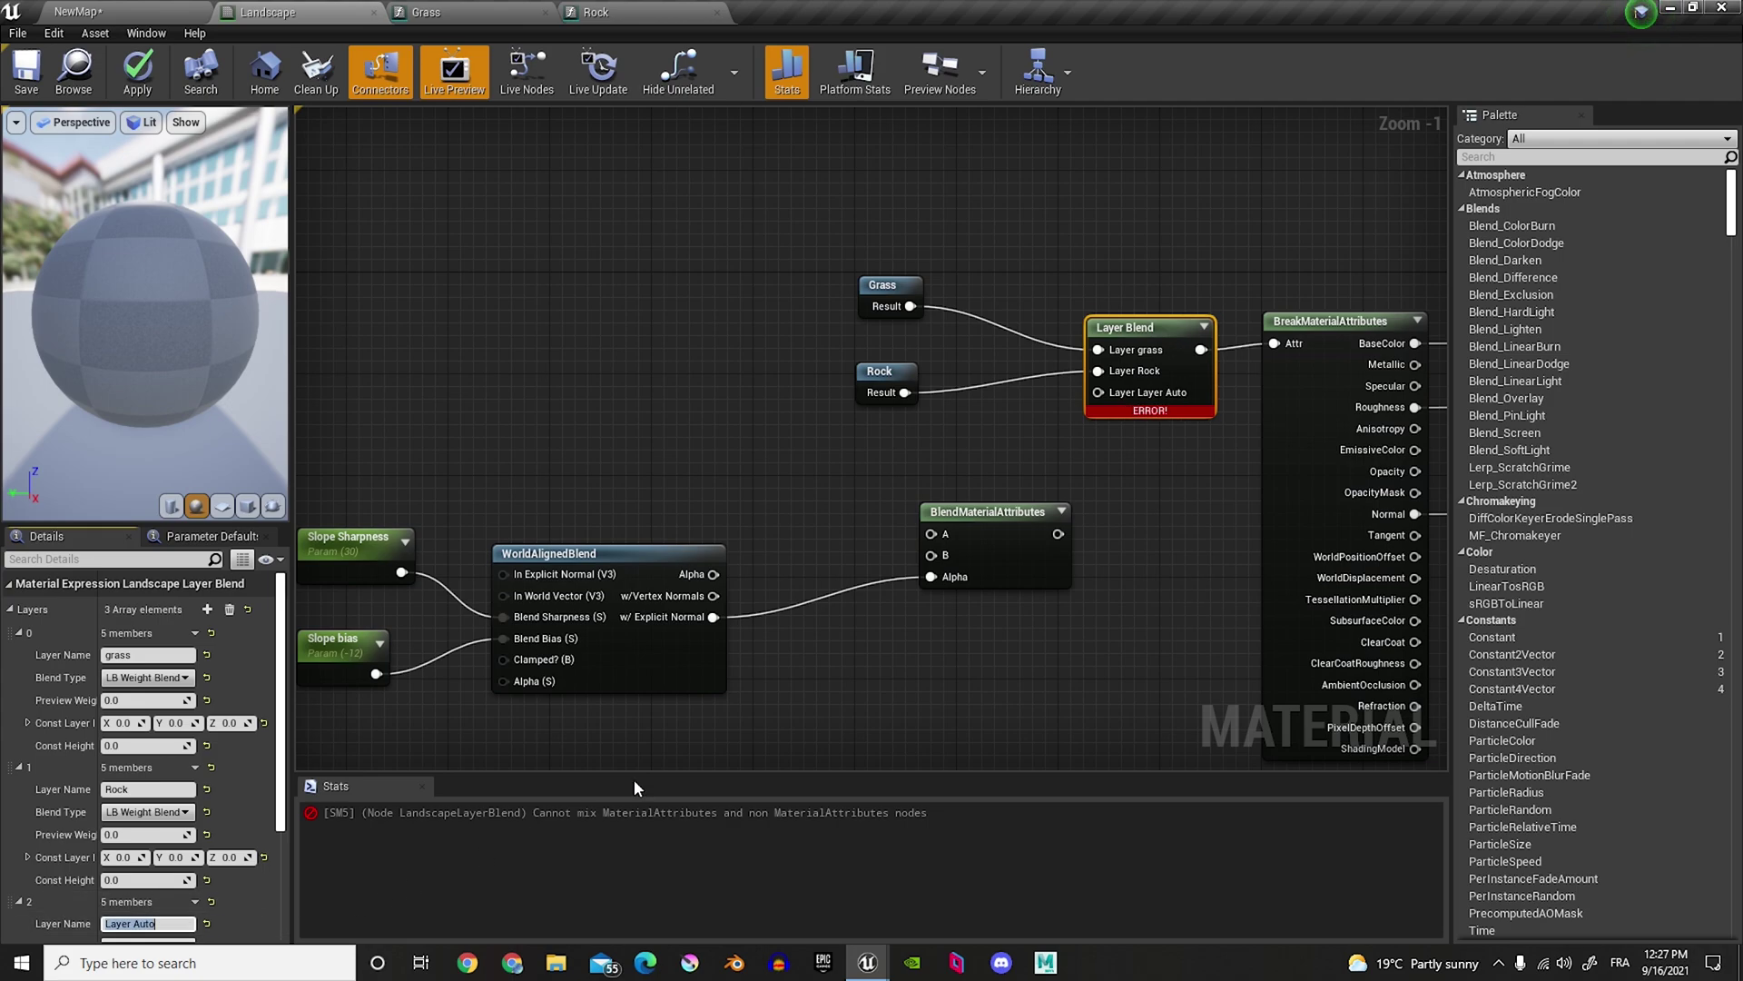
Step: Connect BlendMaterialAttributes' output to Layer Blend's Layer Auto input, and try to wire Grass into A and Rock into B
drag(1058, 534, 1099, 392)
drag(910, 307, 927, 548)
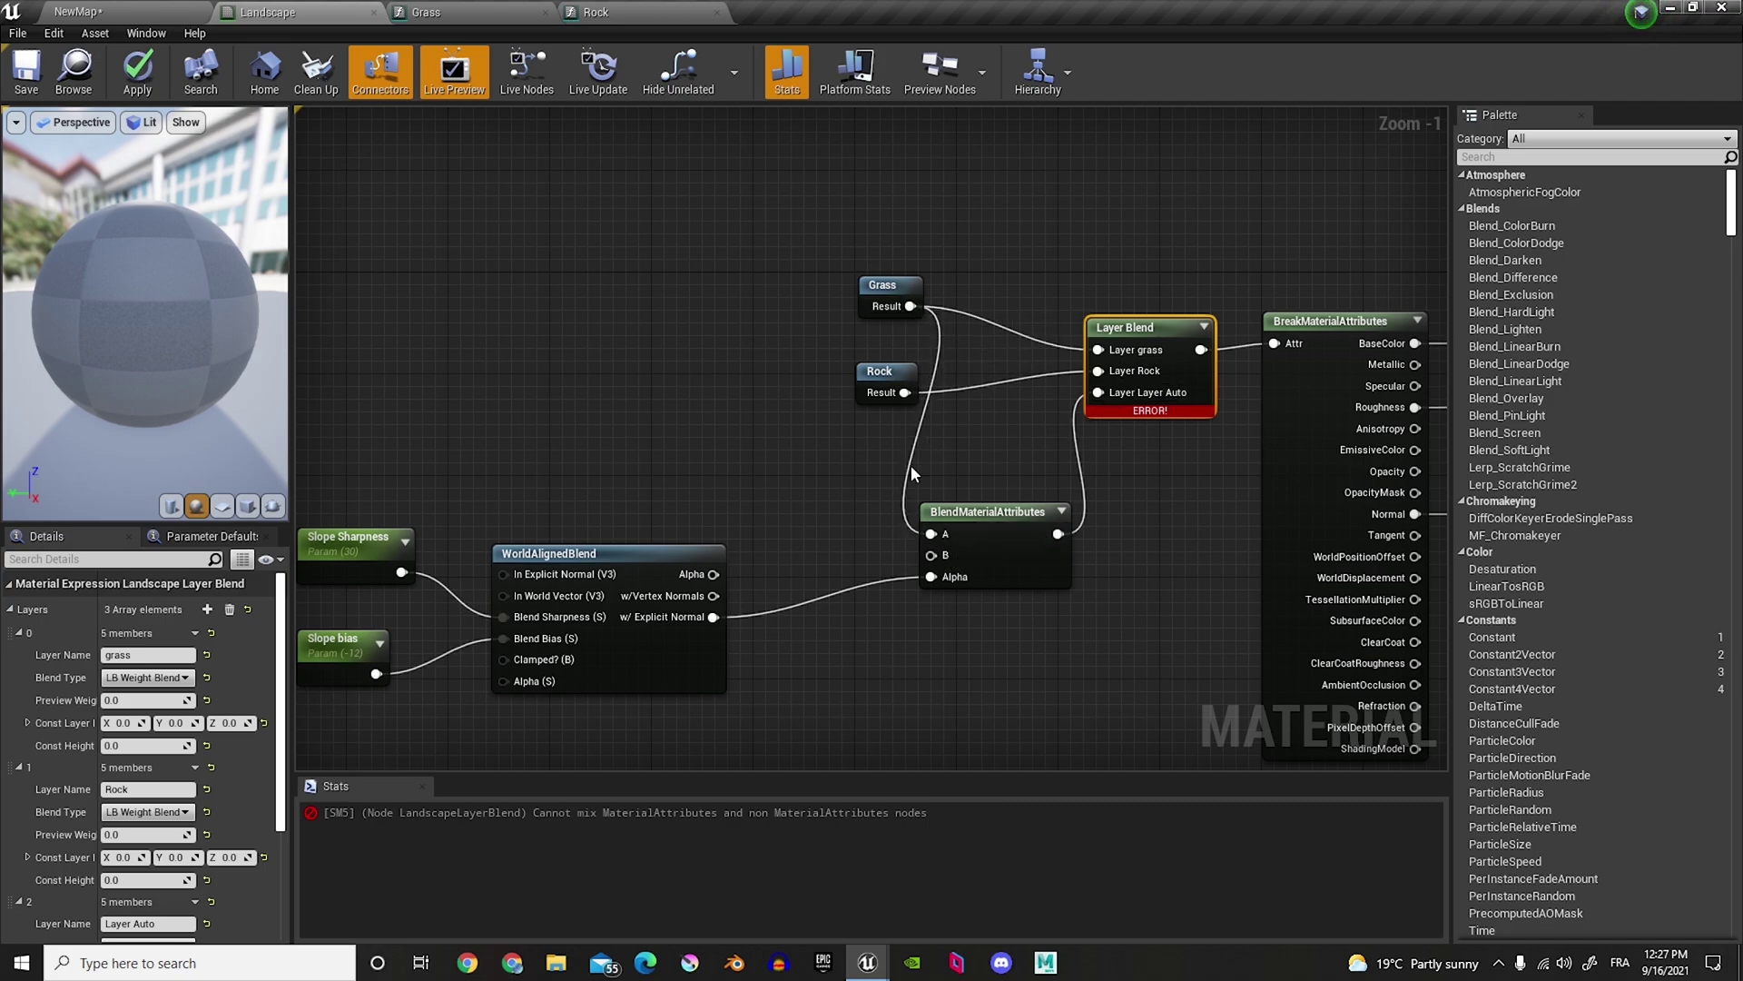
drag(905, 392, 931, 555)
drag(894, 382, 831, 397)
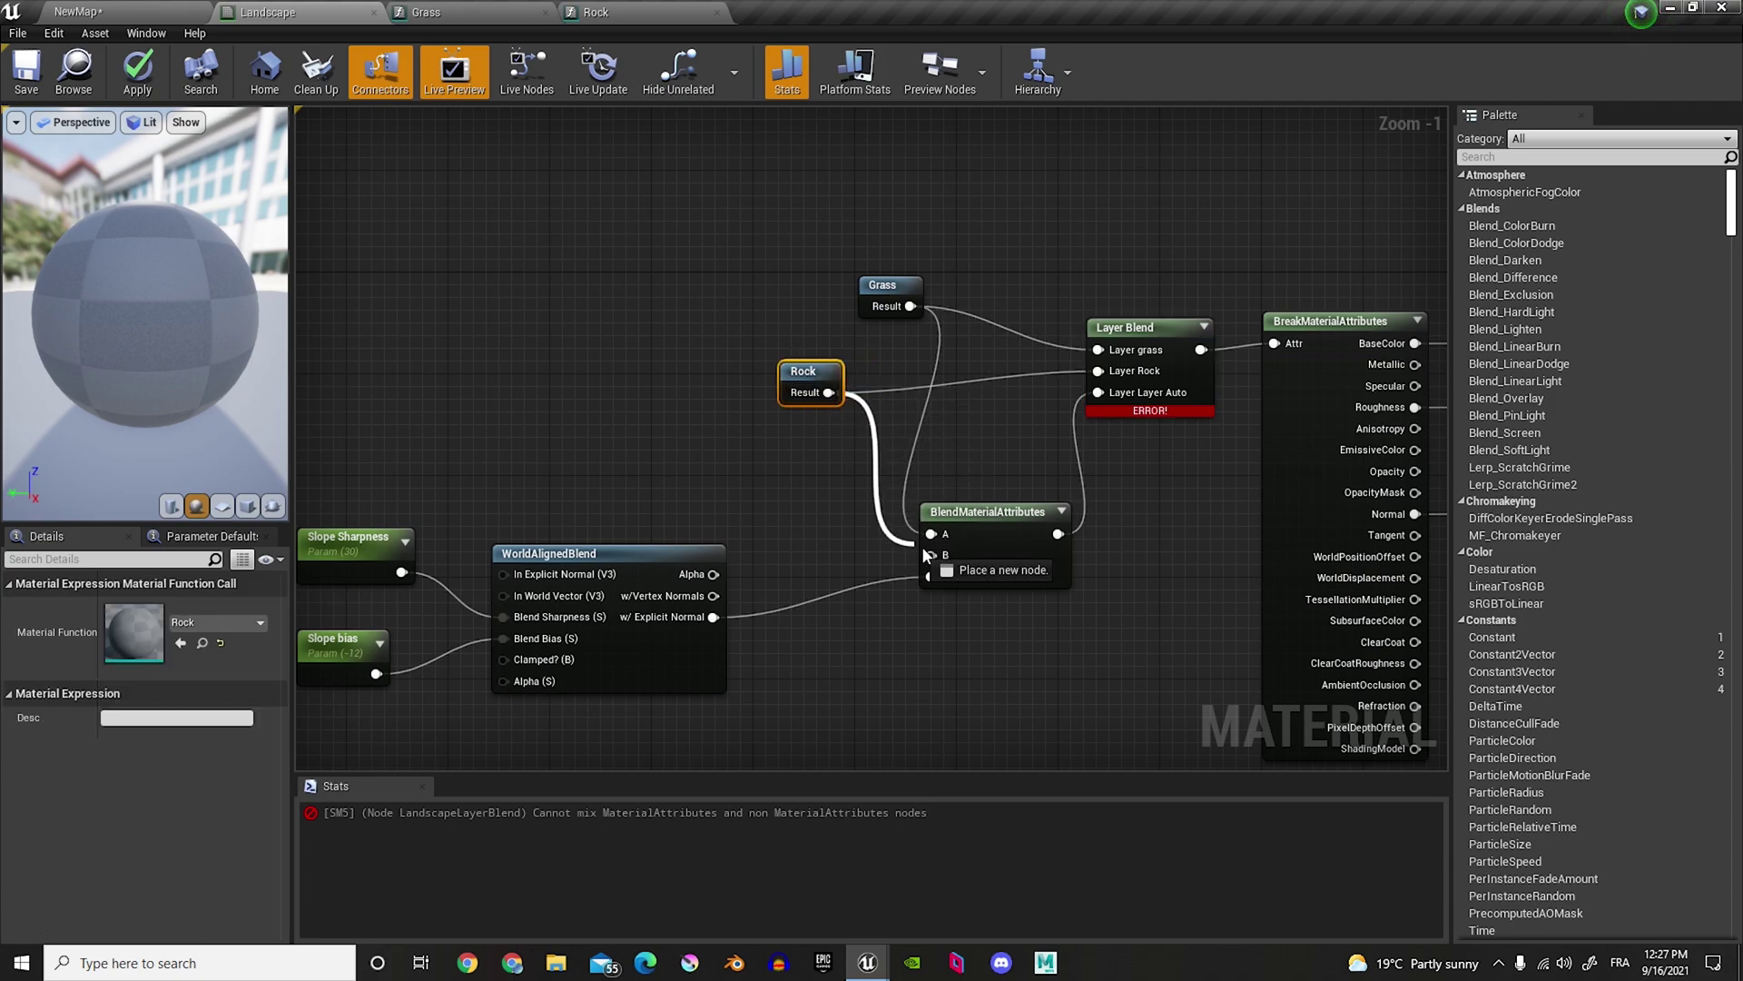
drag(930, 557, 937, 550)
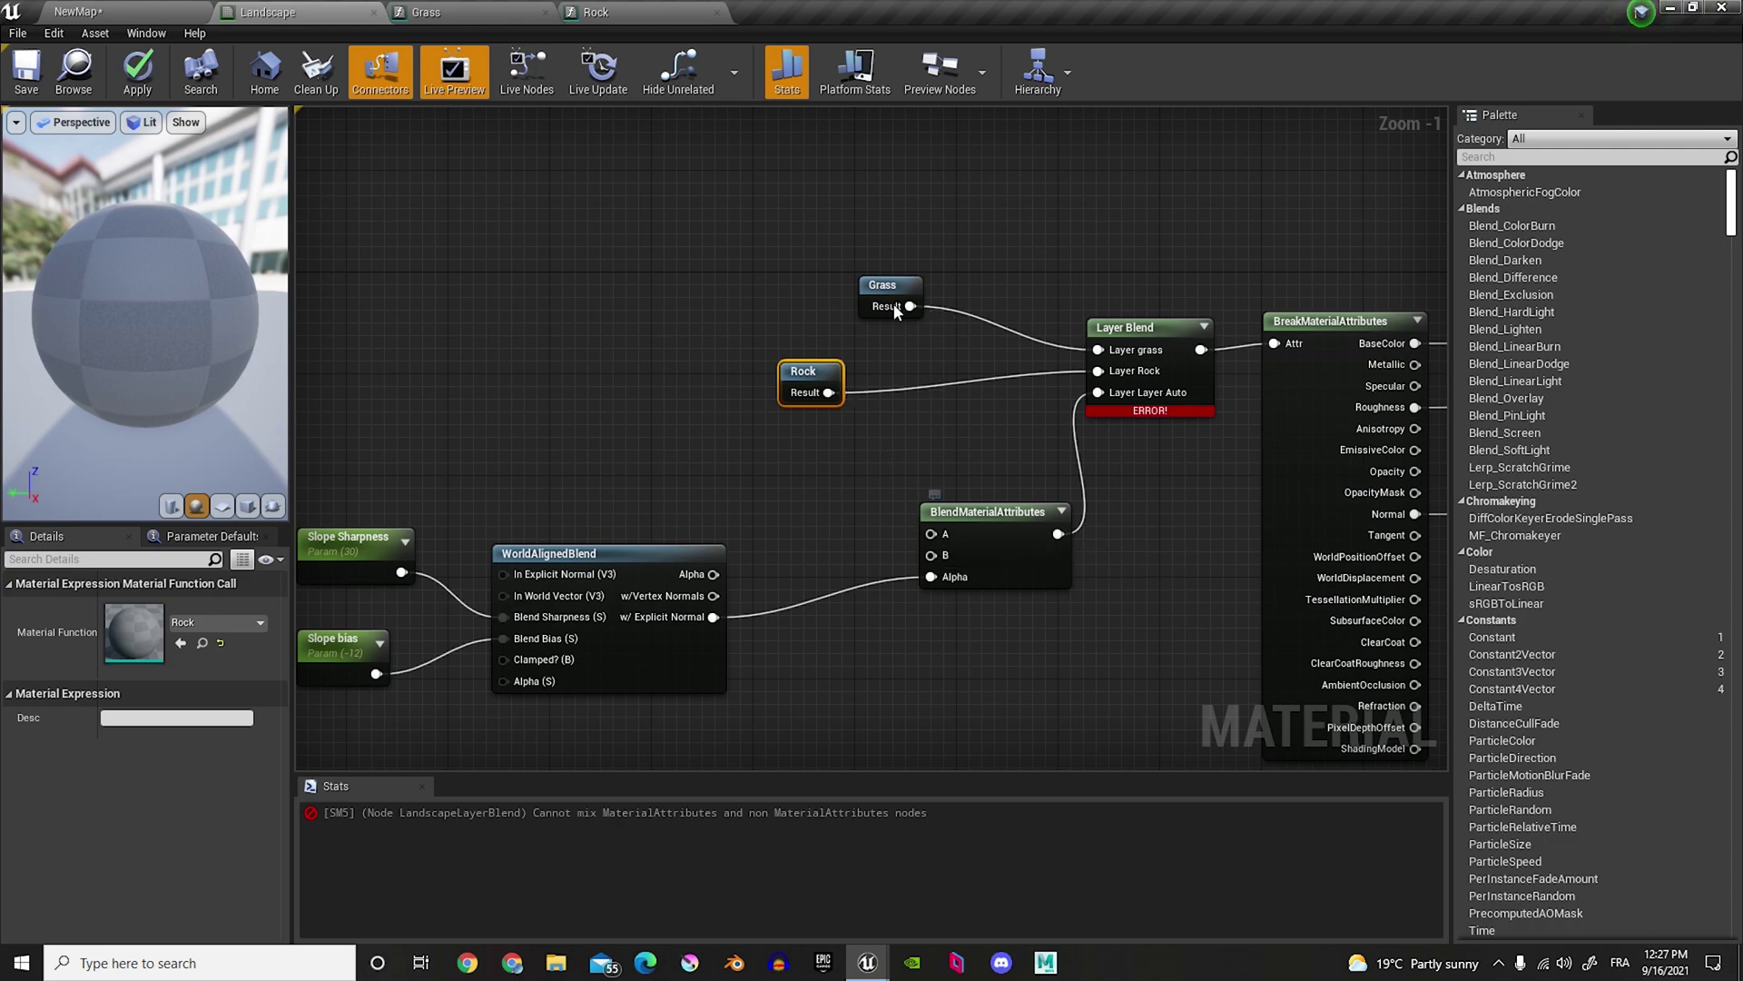
Step: Shift the Grass node away from Layer Blend, connect it to BlendMaterialAttributes' B input, and break the Rock node's output links
drag(882, 287, 931, 555)
drag(828, 393, 906, 420)
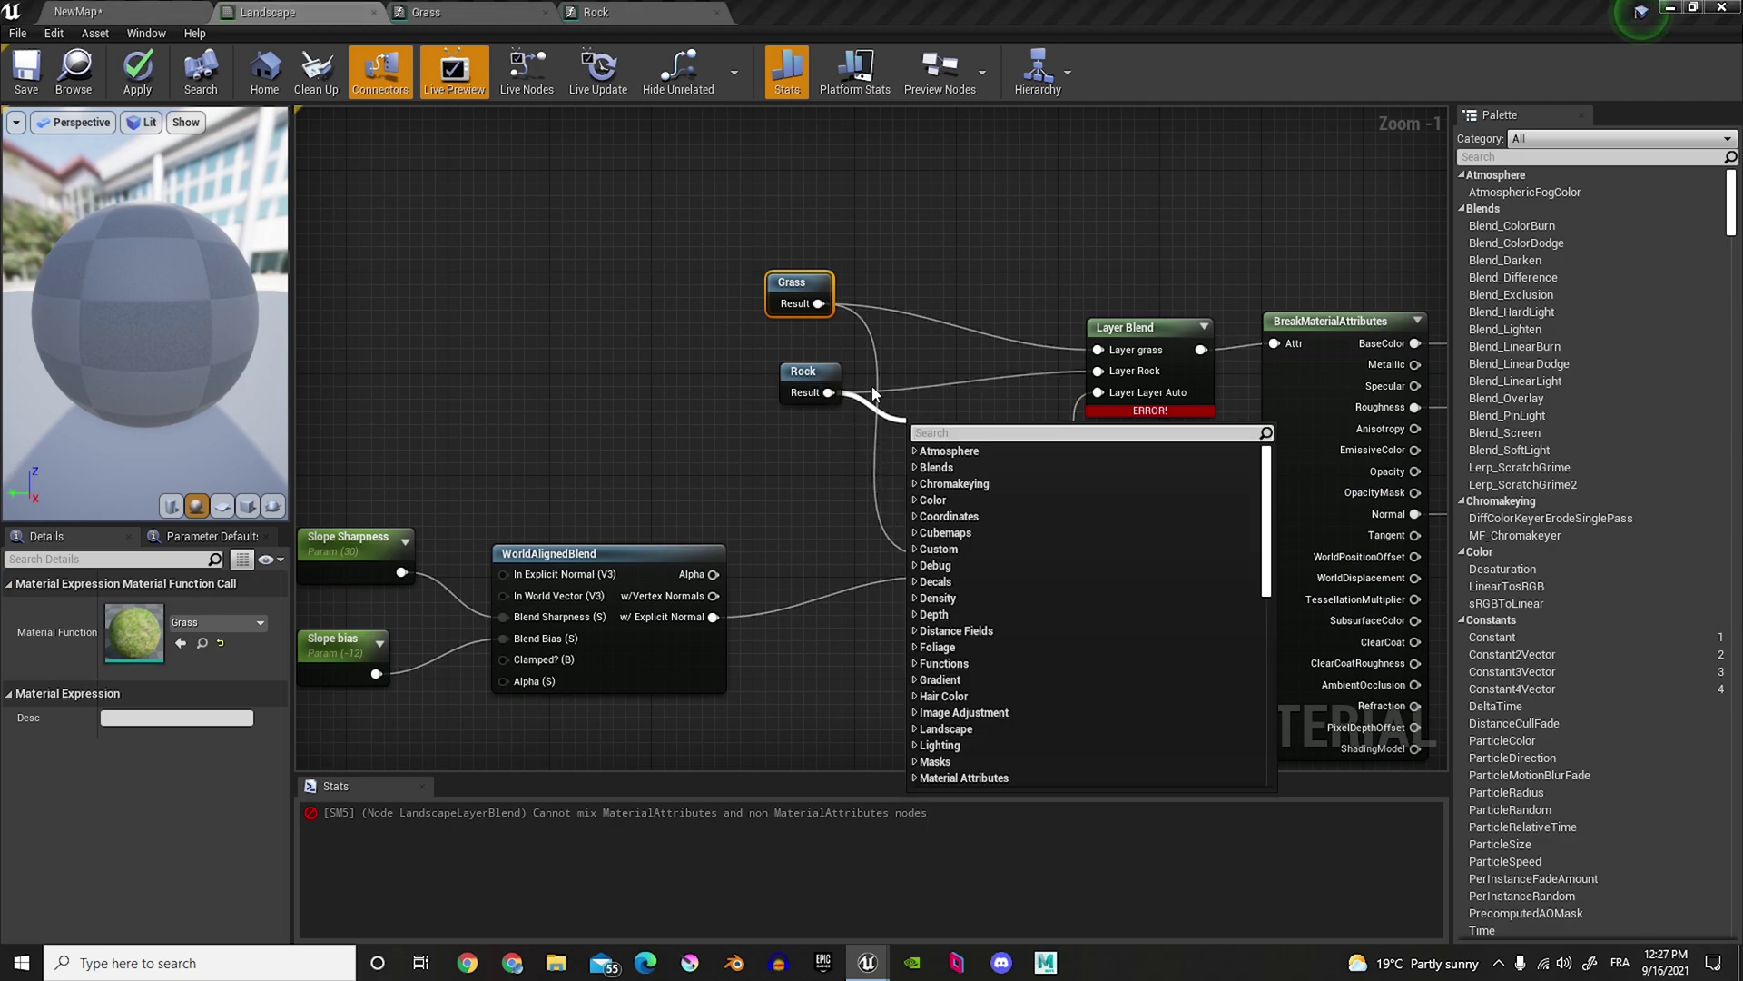
alt+click(827, 395)
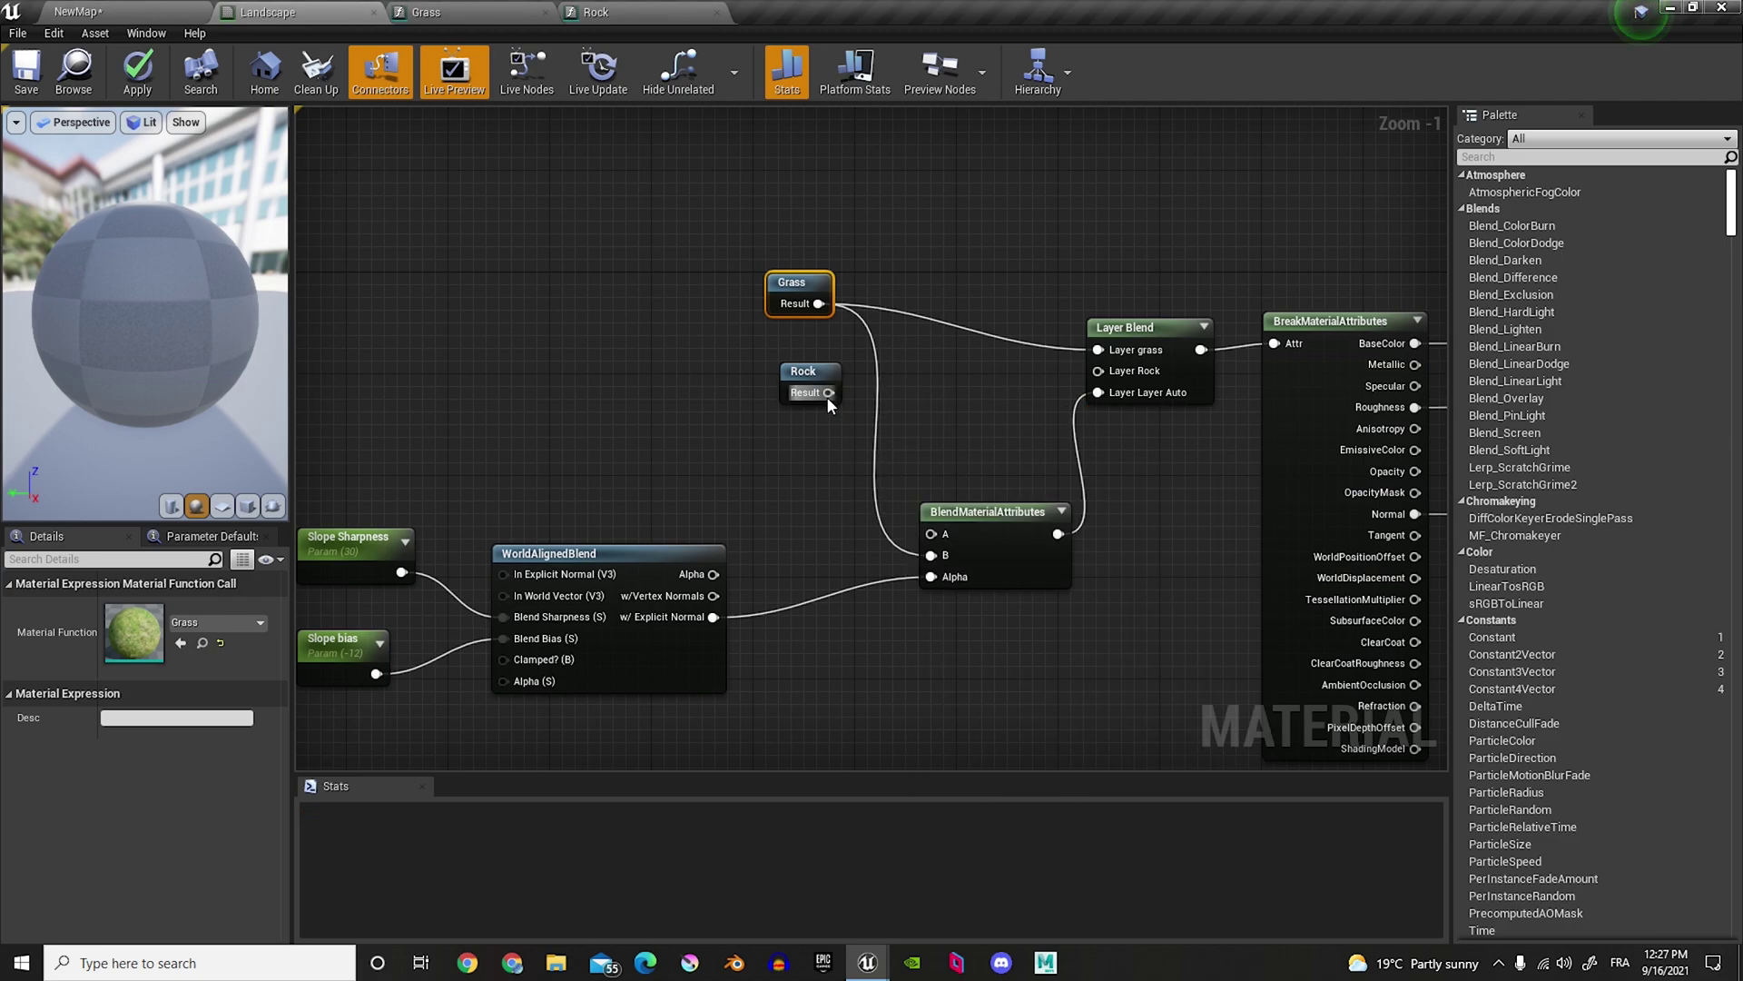
Step: Save the Landscape material and inspect the landscape in the NewMap level
click(27, 78)
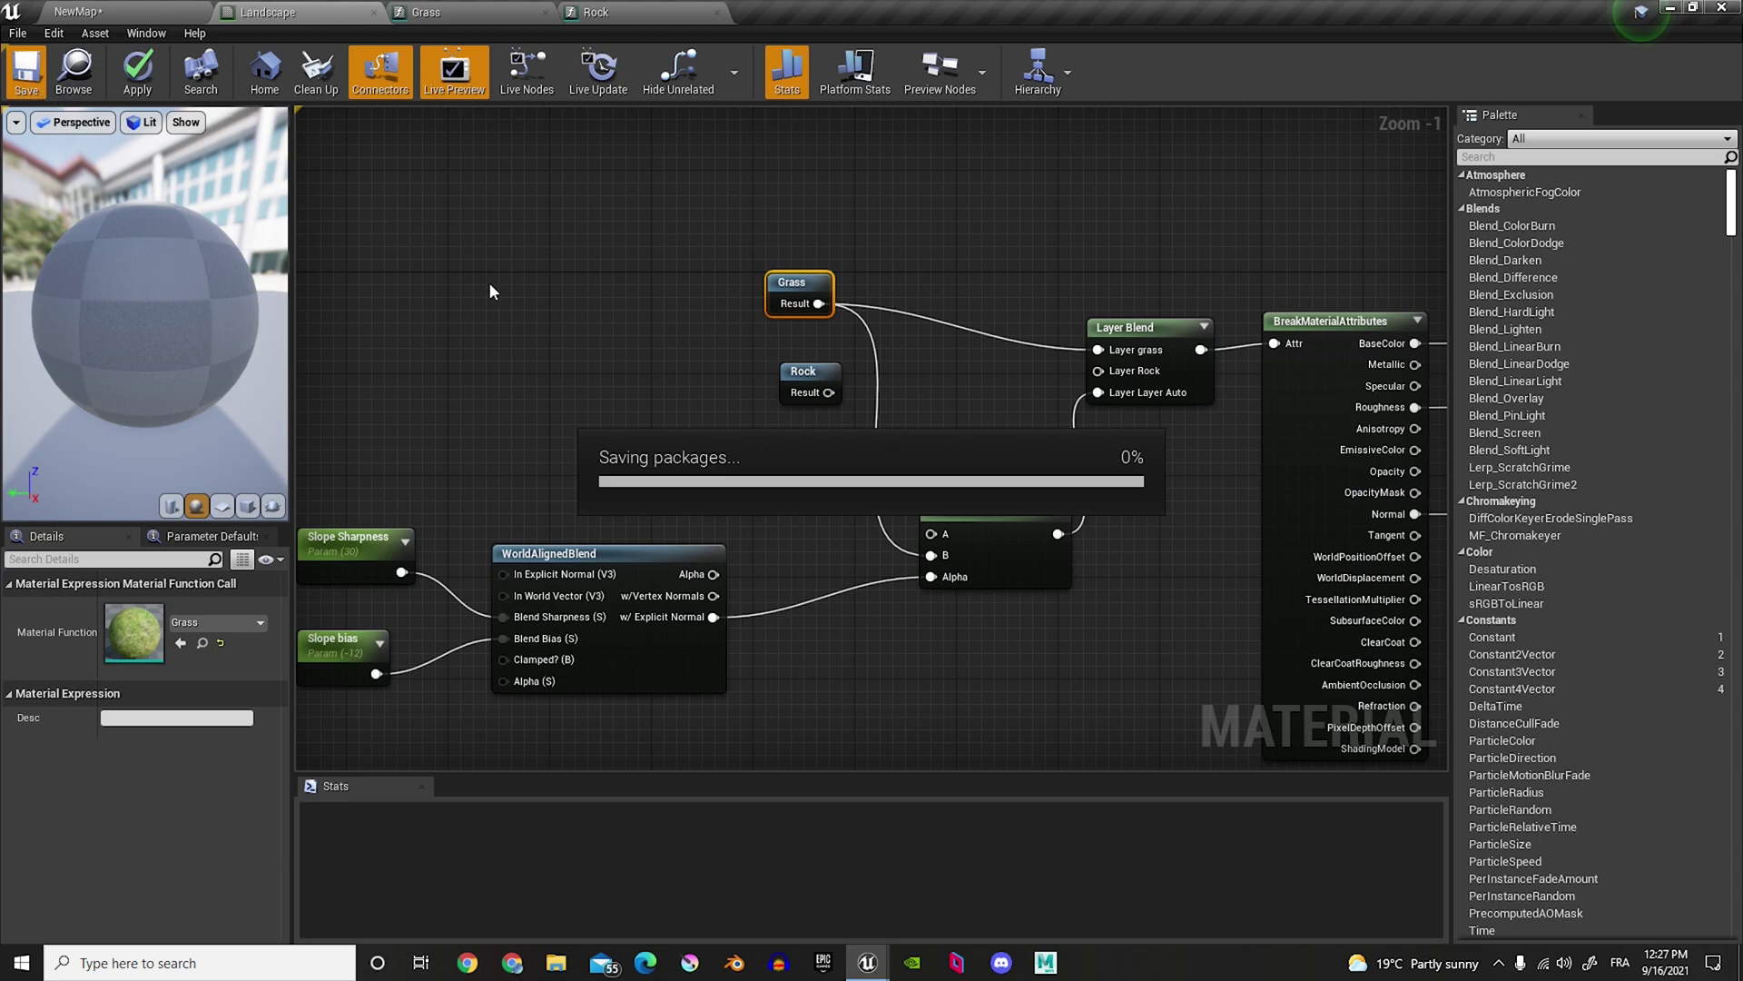
click(94, 9)
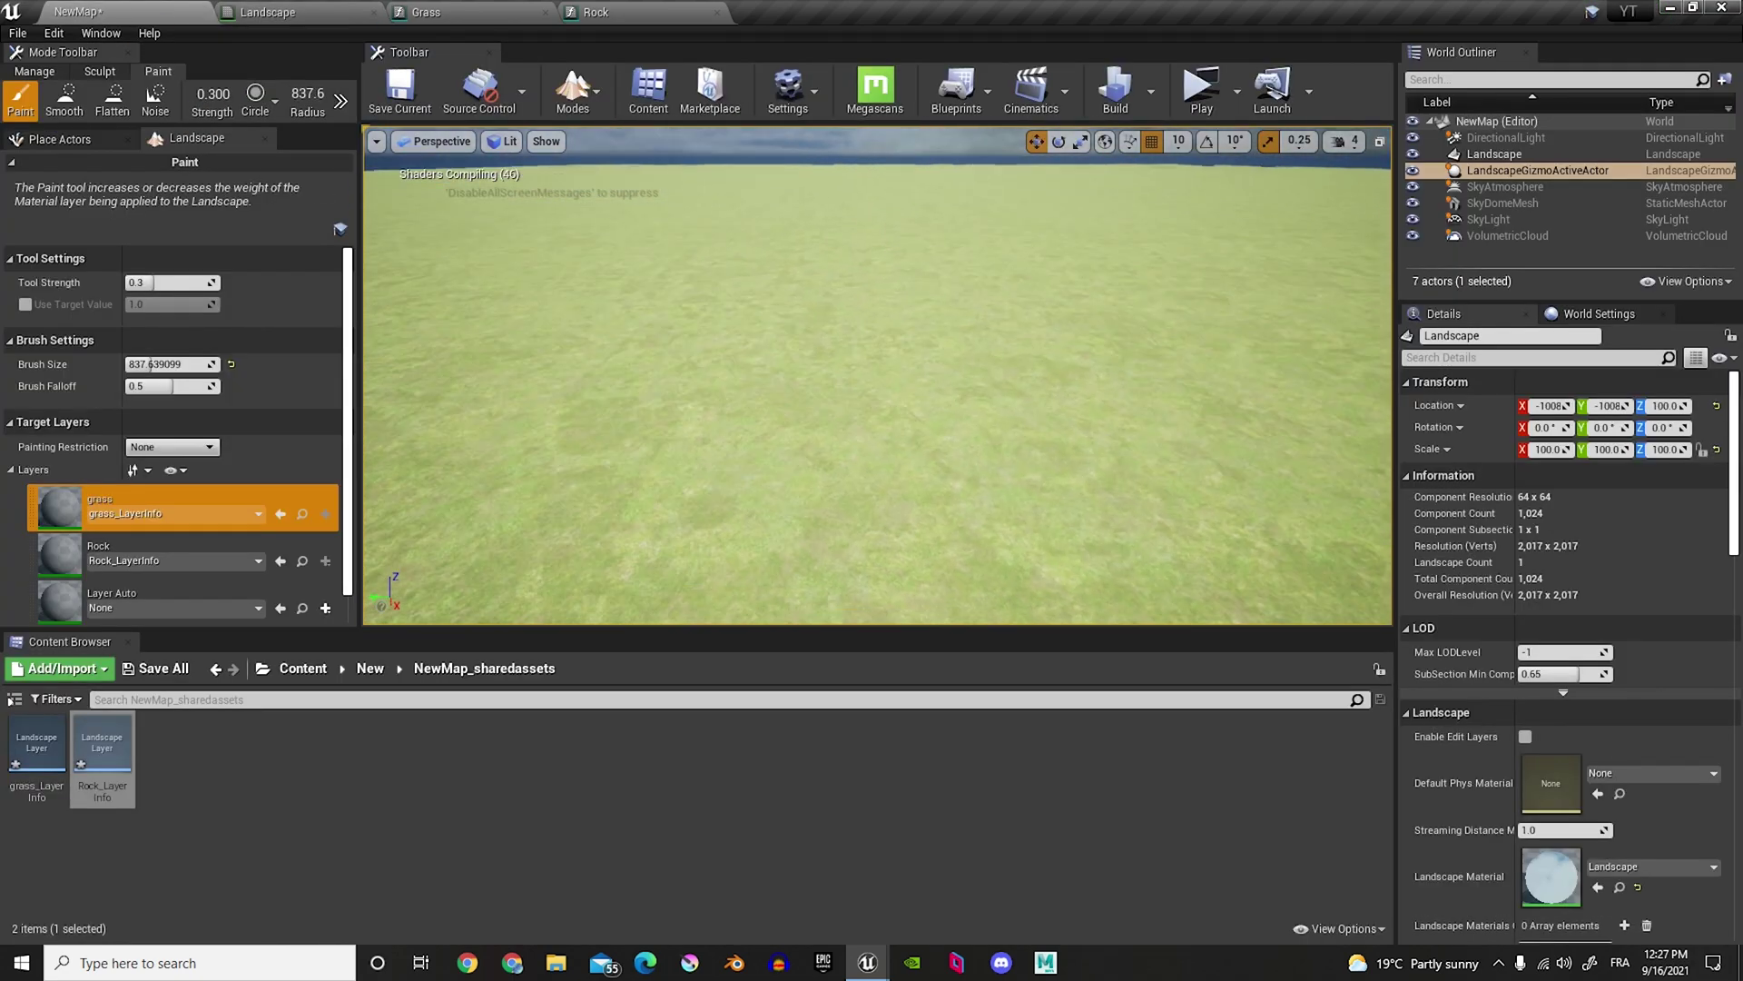
right_drag(877, 374, 599, 354)
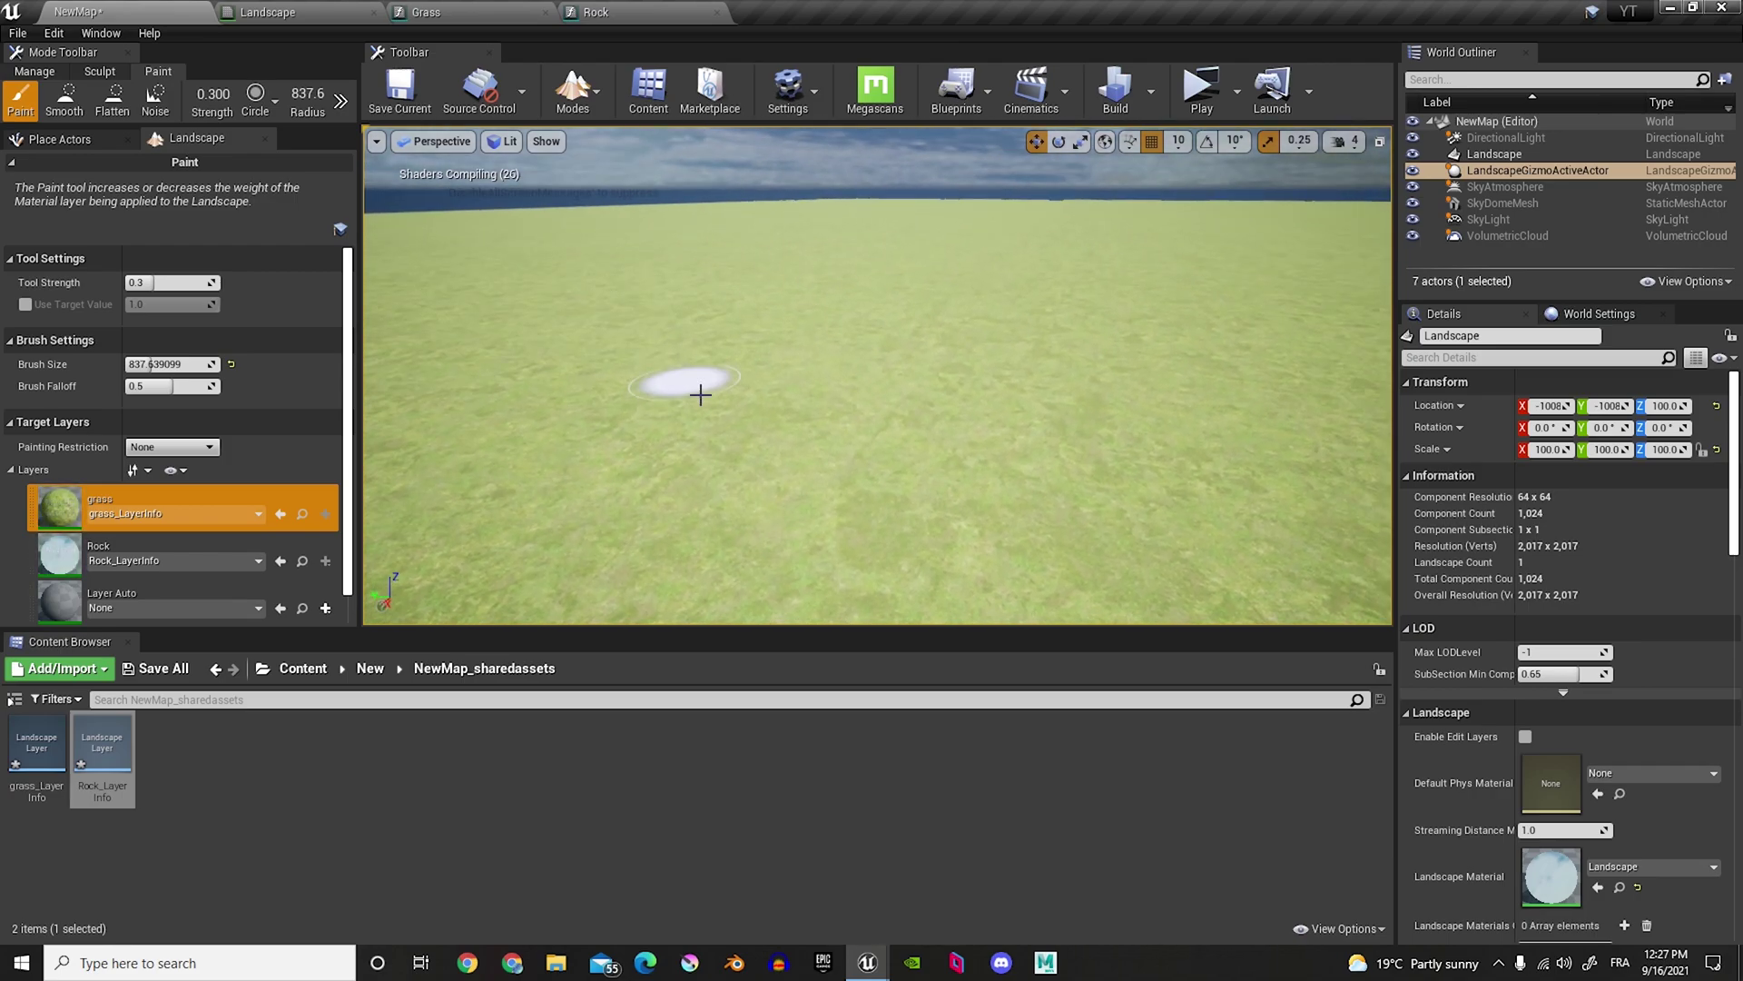
Step: In the Rock function, move Output Result beside MakeMaterialAttributes, connect the MakeMaterialAttributes output to it, and save the function
click(287, 11)
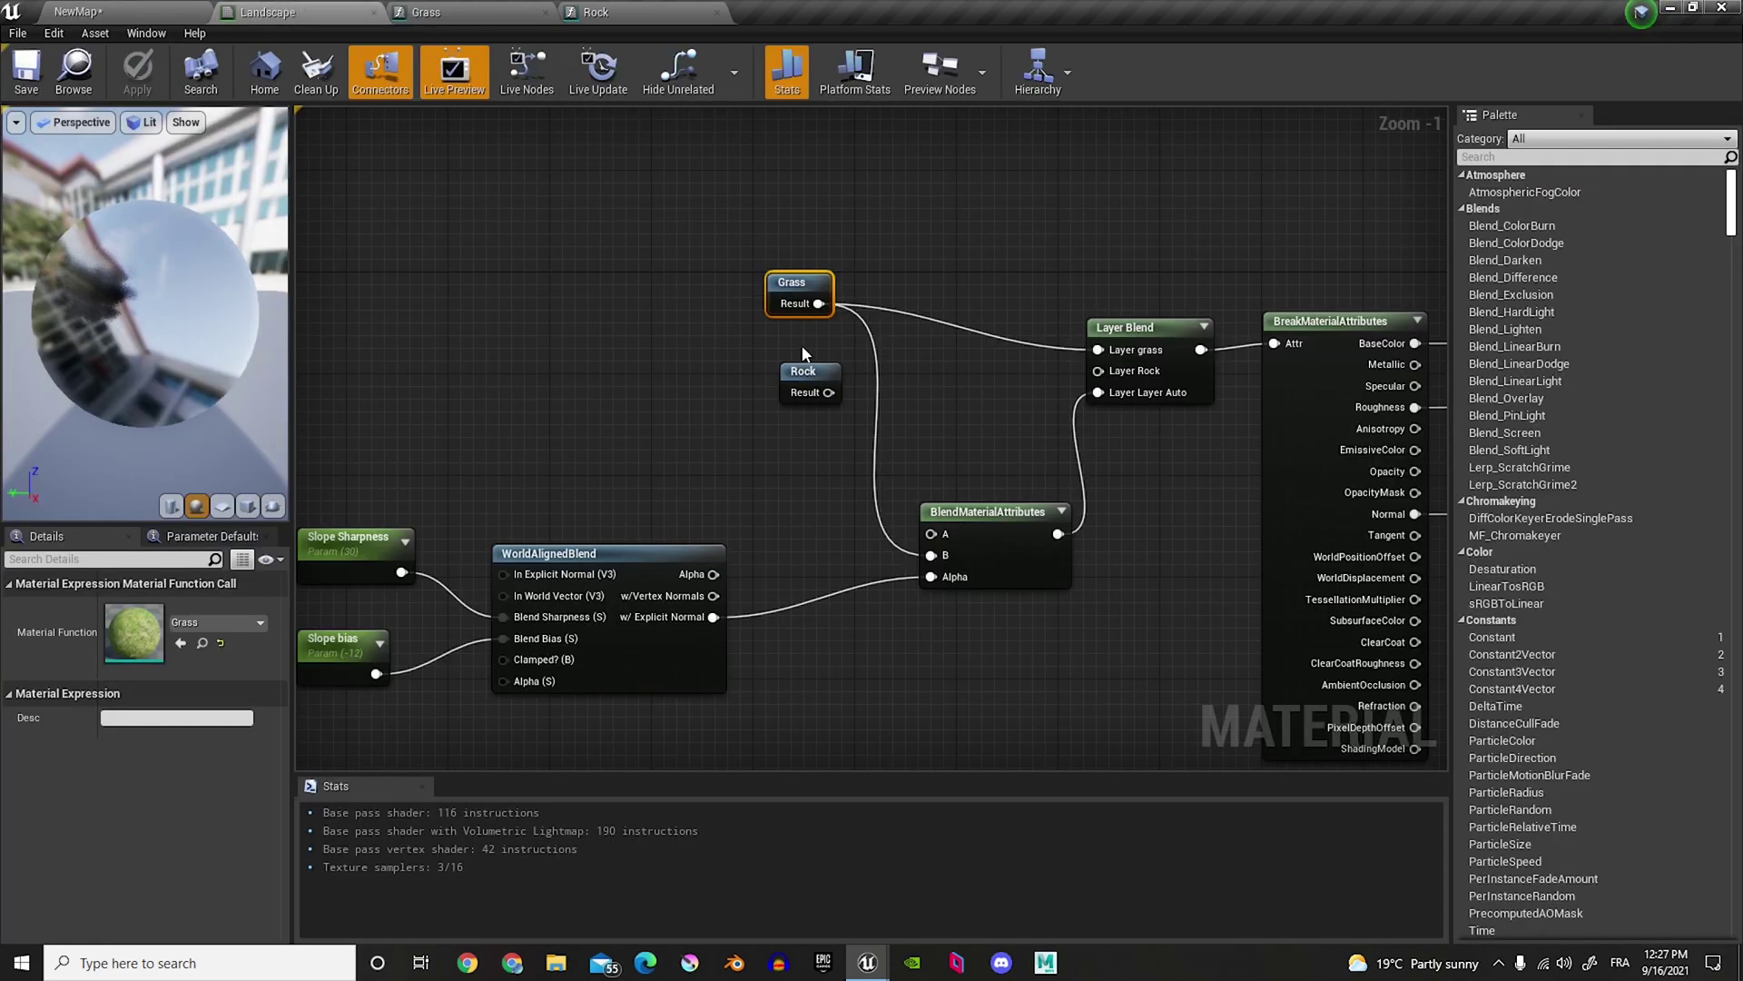
click(596, 12)
scroll(1095, 445, up, 4)
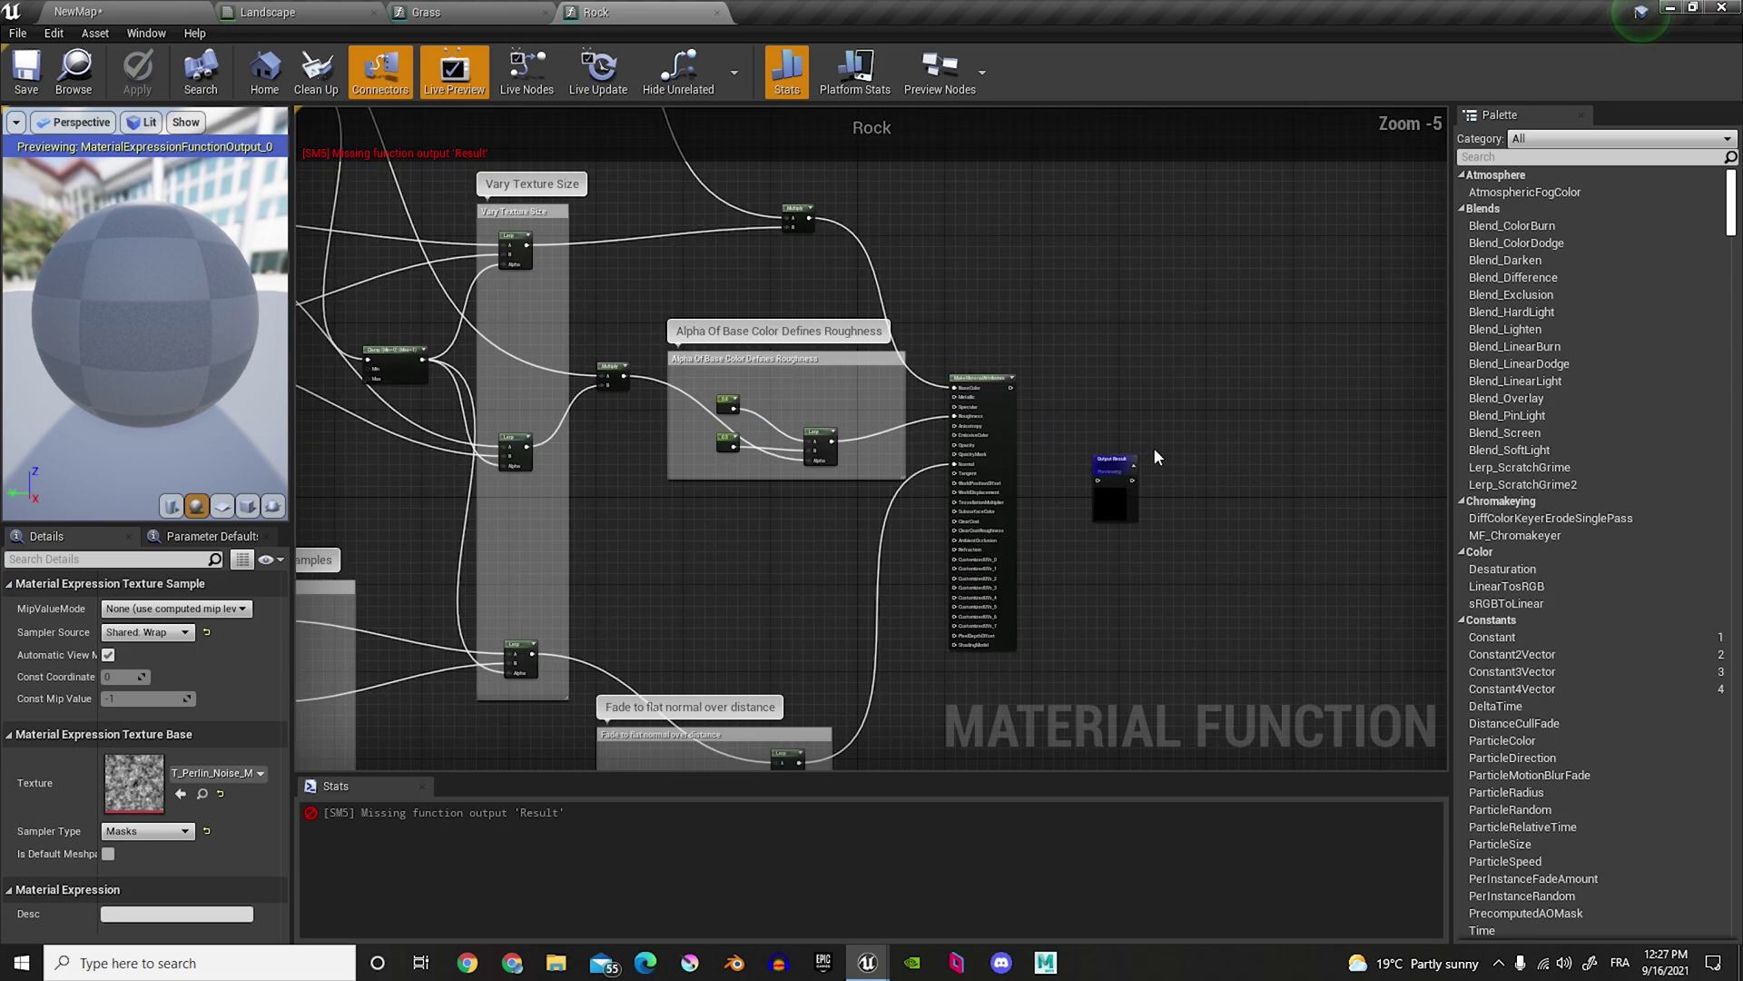
scroll(1147, 397, up, 3)
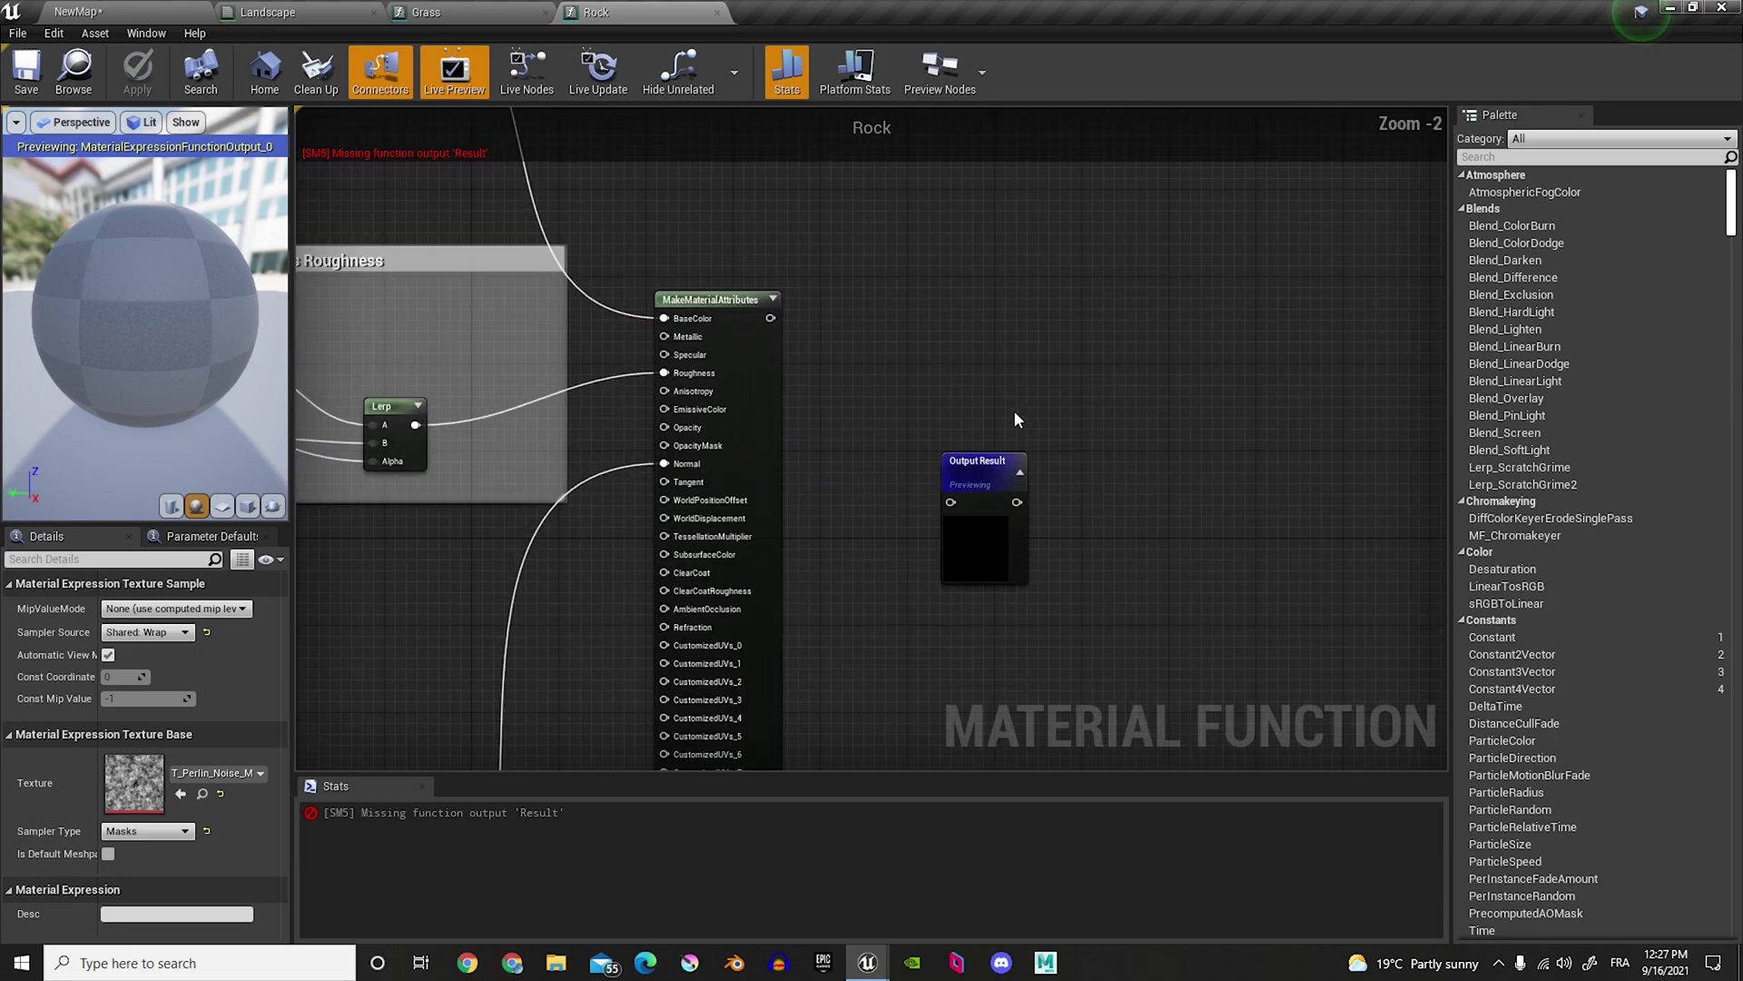
click(983, 422)
drag(980, 410, 947, 280)
drag(771, 318, 804, 336)
drag(910, 335, 917, 339)
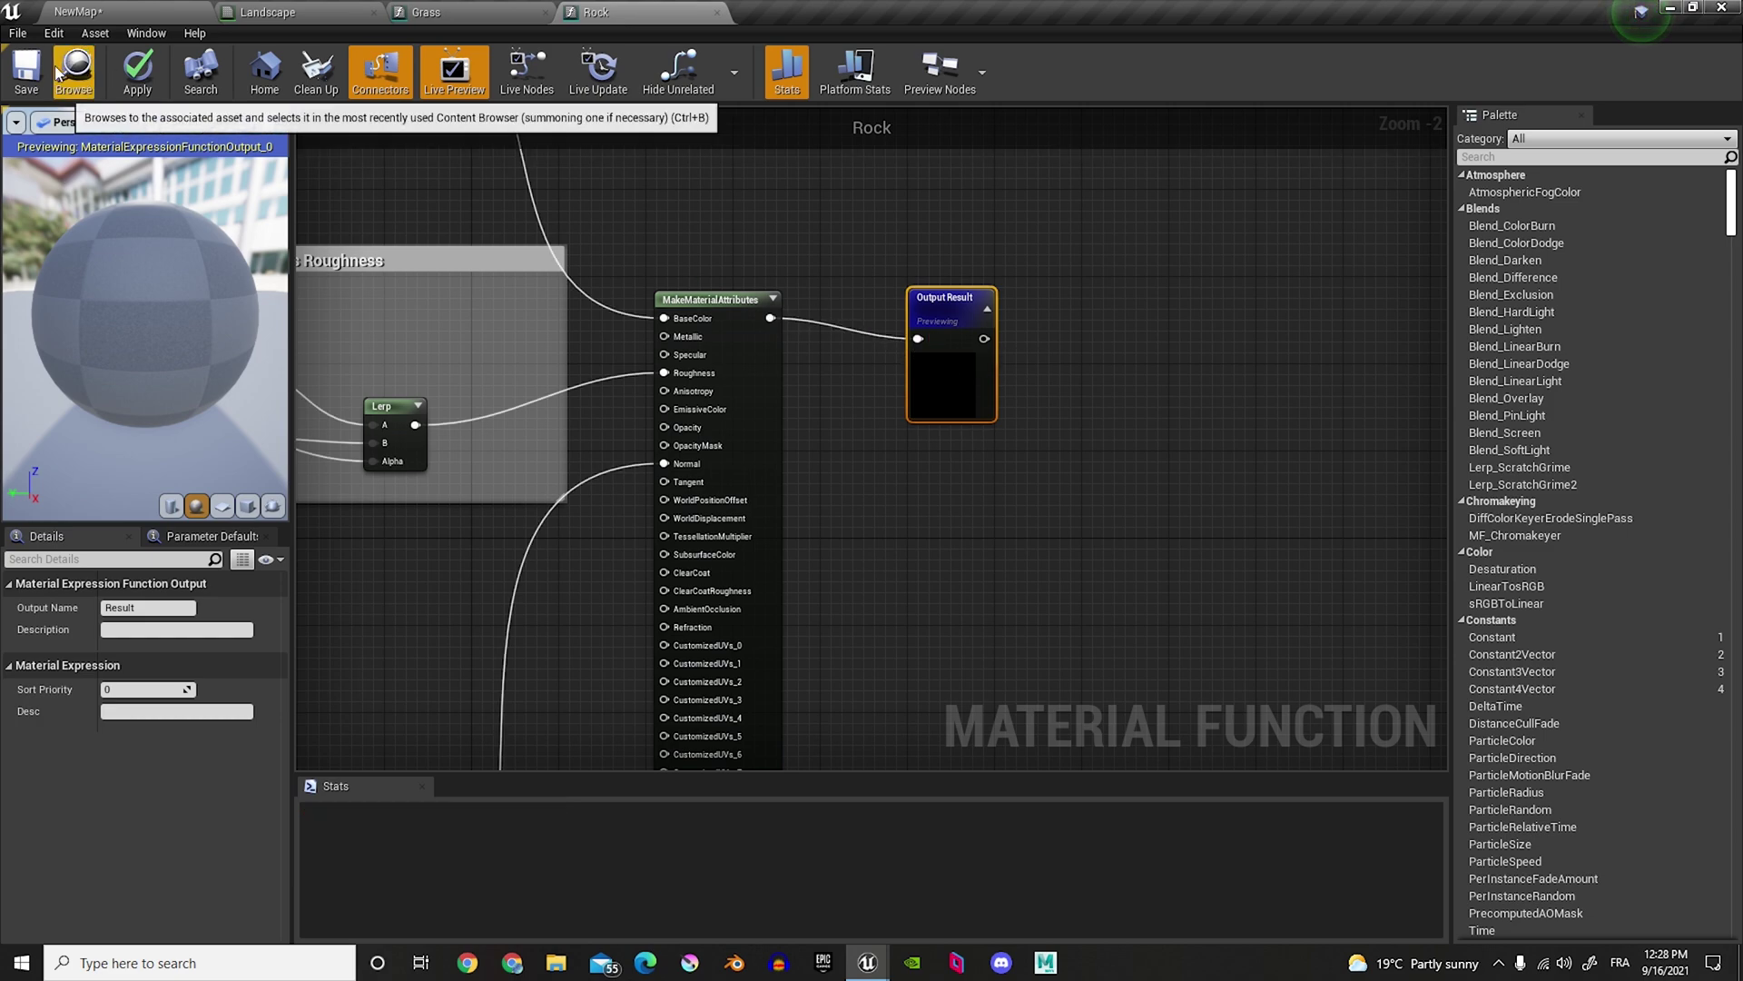
click(26, 71)
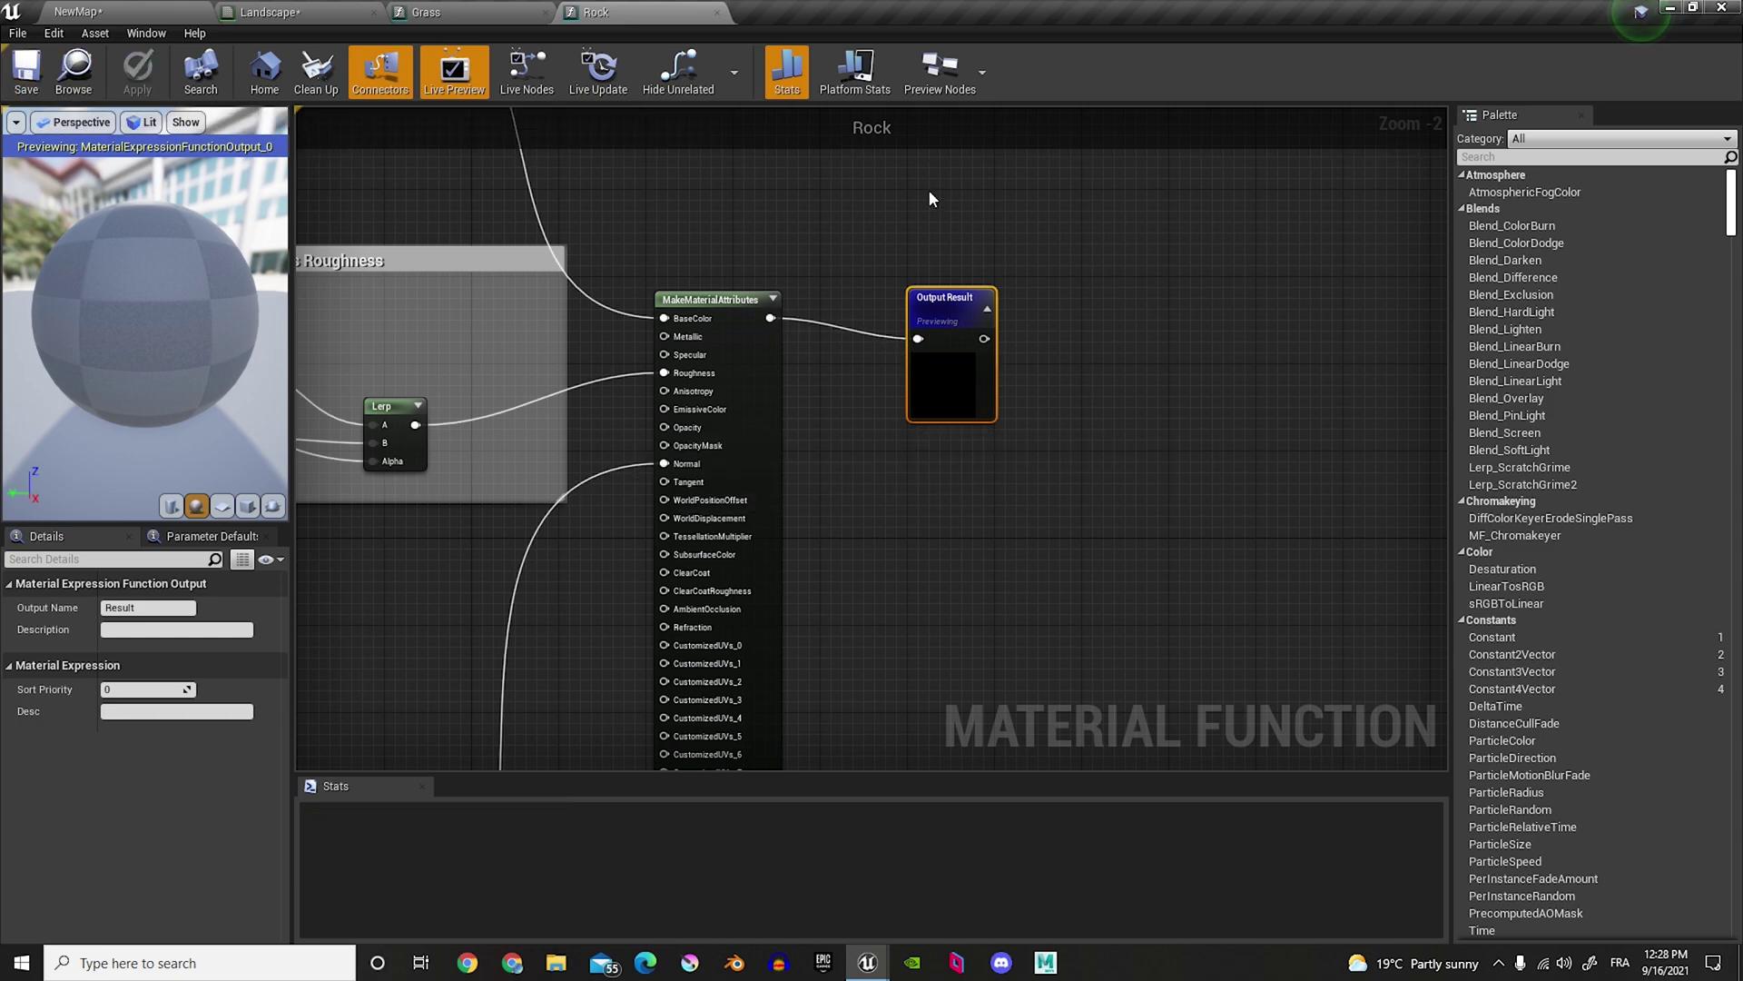
Step: In the Landscape material, connect Grass to BlendMaterialAttributes' A input, and Rock to its B input and Layer Blend's Rock layer
click(299, 10)
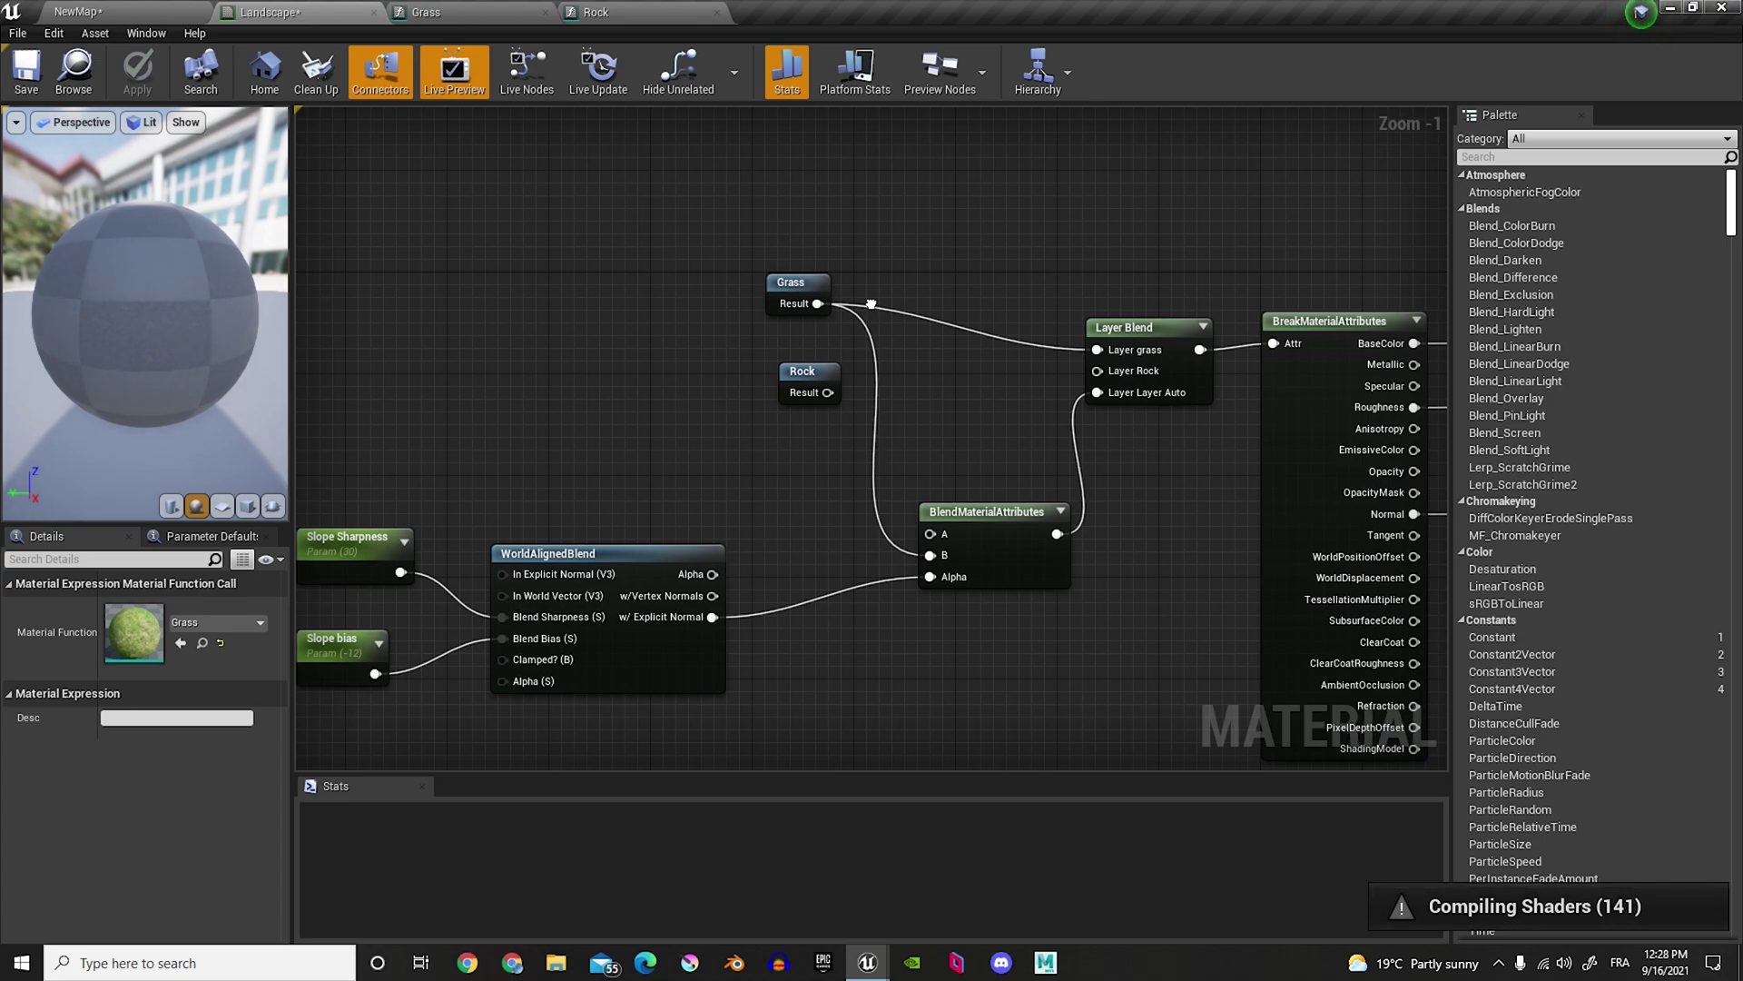
scroll(744, 392, up, 1)
drag(725, 406, 828, 569)
drag(716, 317, 846, 557)
click(879, 524)
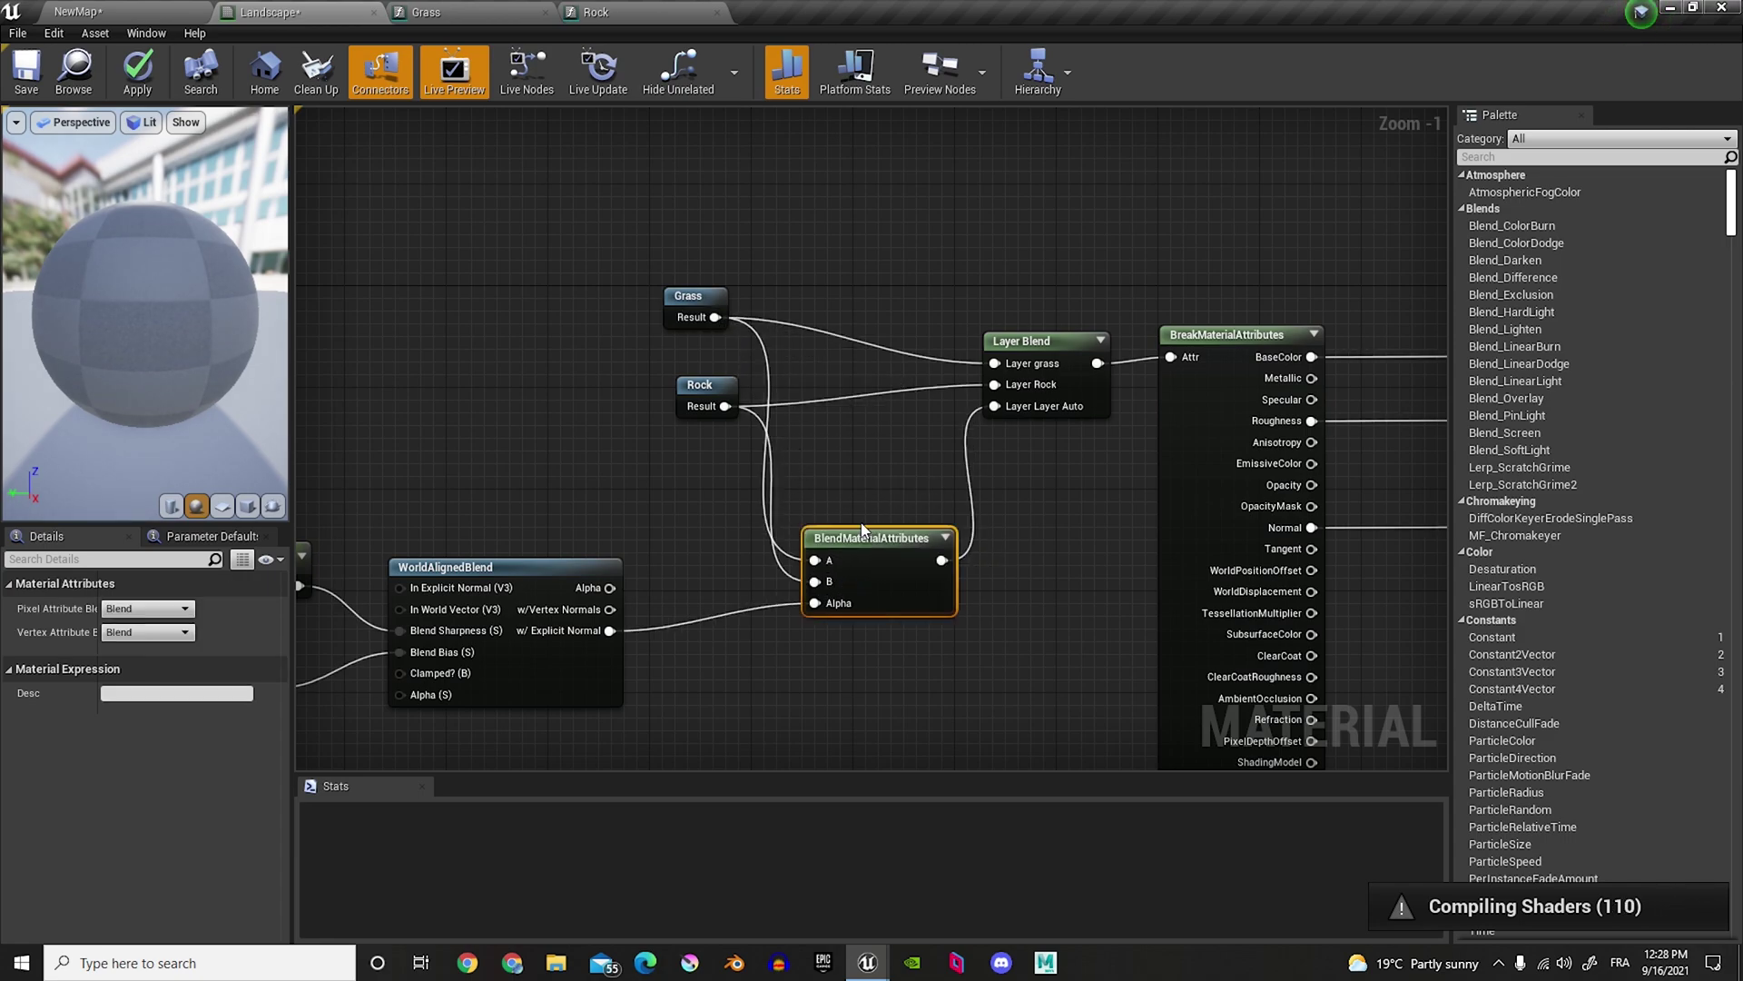
right_drag(904, 471, 988, 454)
scroll(988, 454, down, 2)
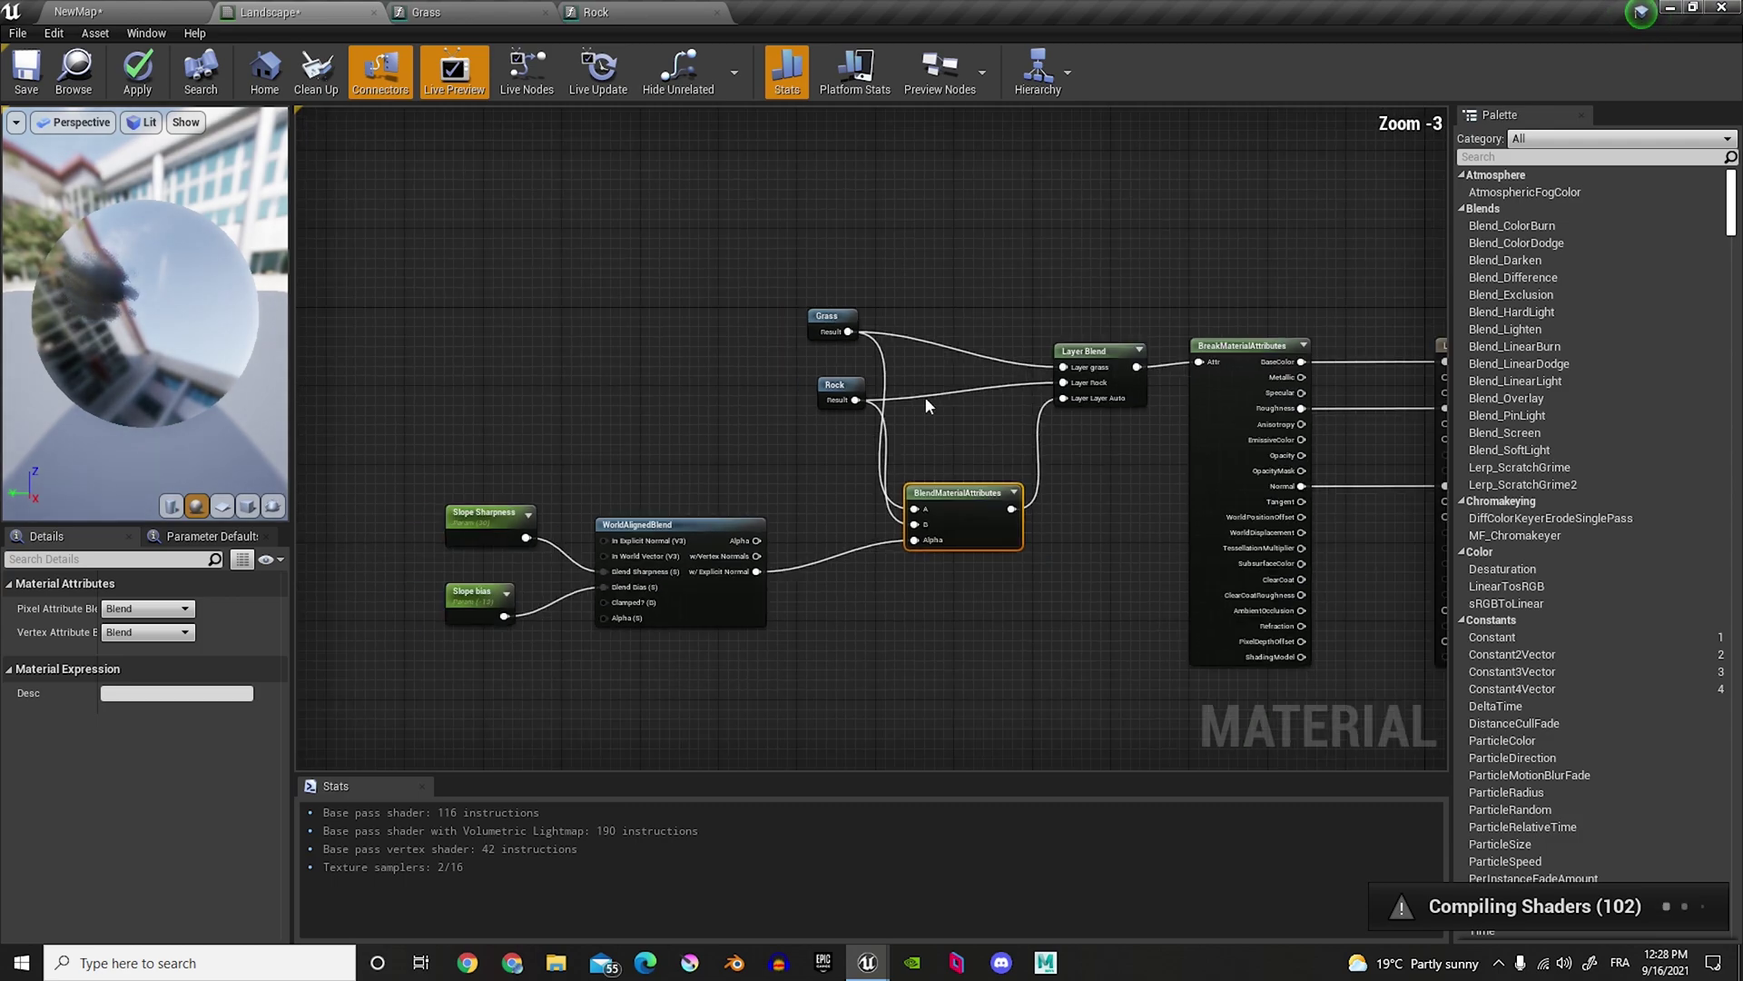
Step: Save the Landscape material and check the updated paint layers and landscape in the NewMap level
click(51, 66)
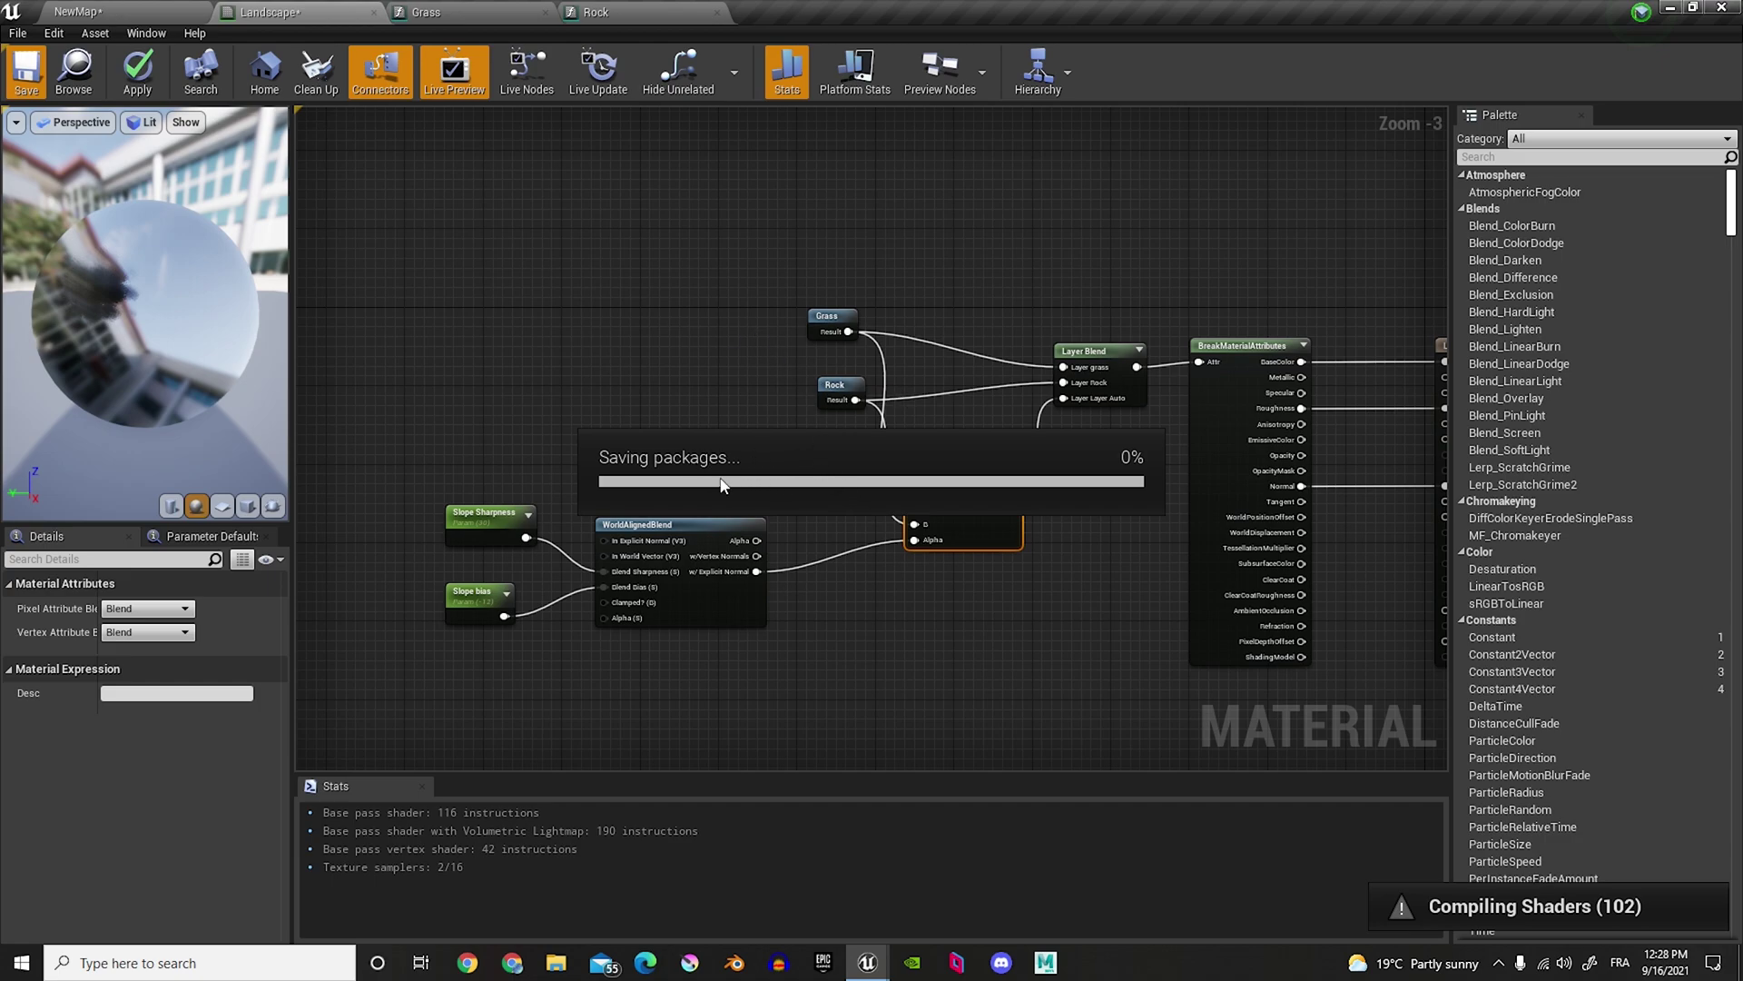
click(106, 12)
mouse_move(914, 311)
right_down()
mouse_move(913, 382)
mouse_move(913, 354)
right_up()
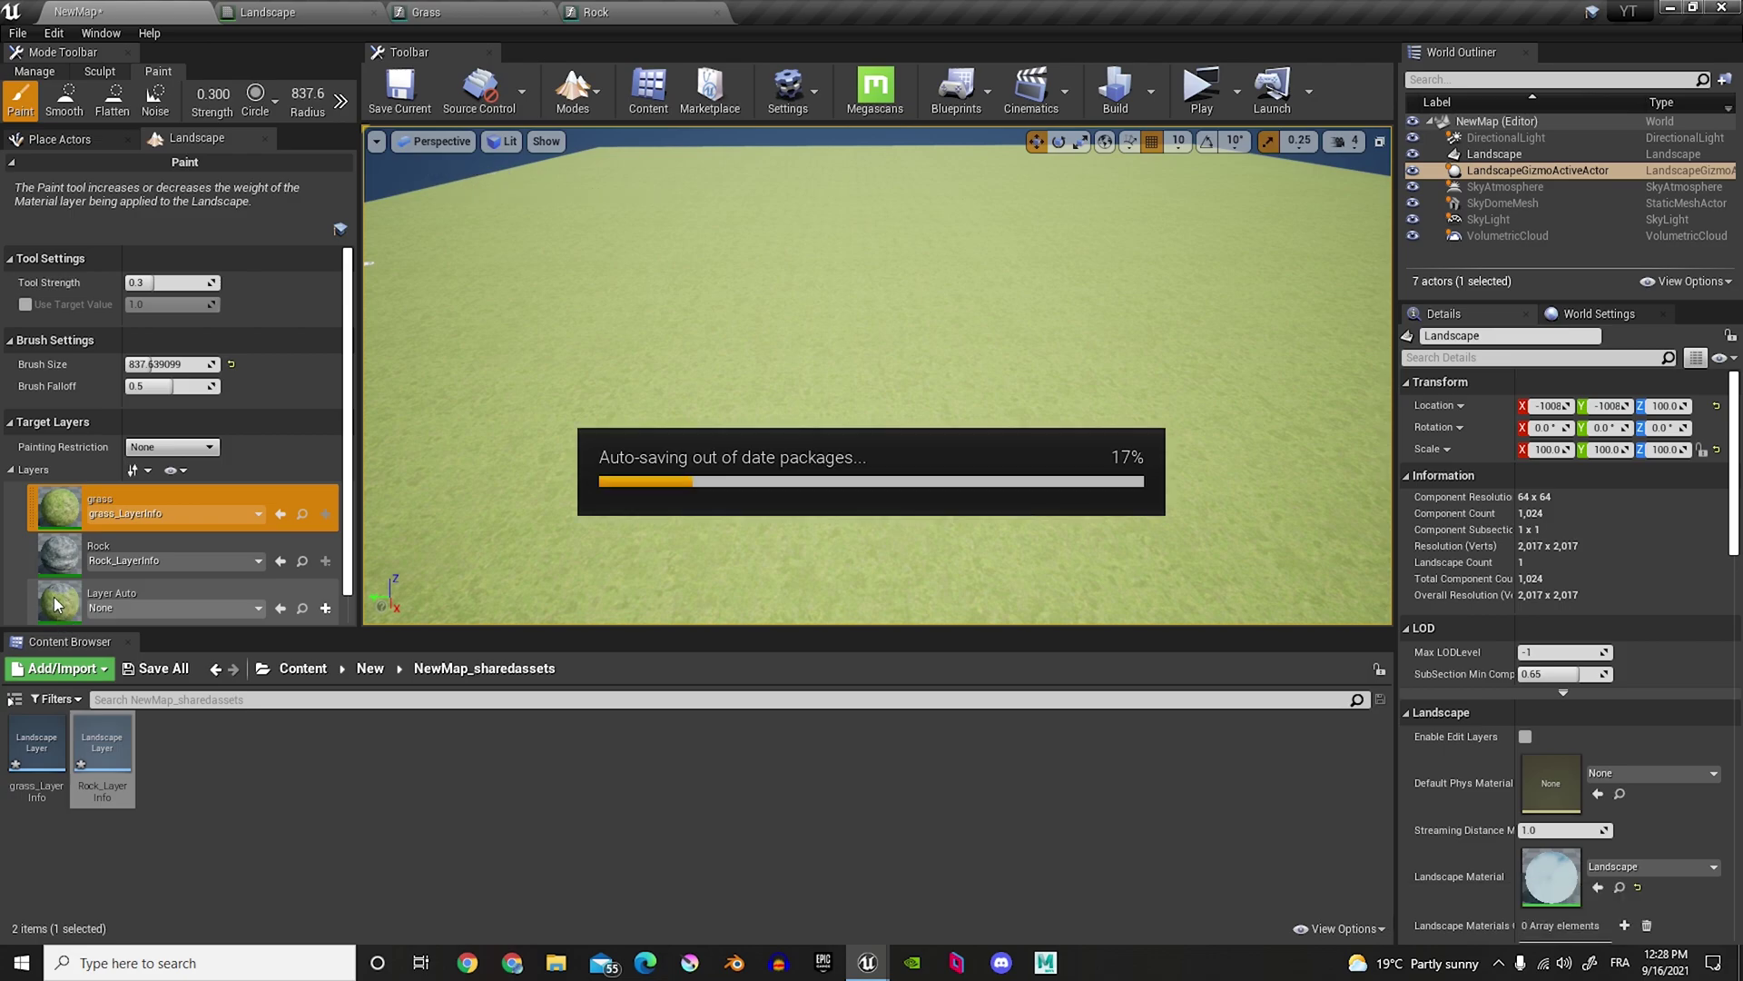
Step: Swap the BlendMaterialAttributes inputs so Rock feeds A and Grass feeds B, and save the Landscape material
click(272, 11)
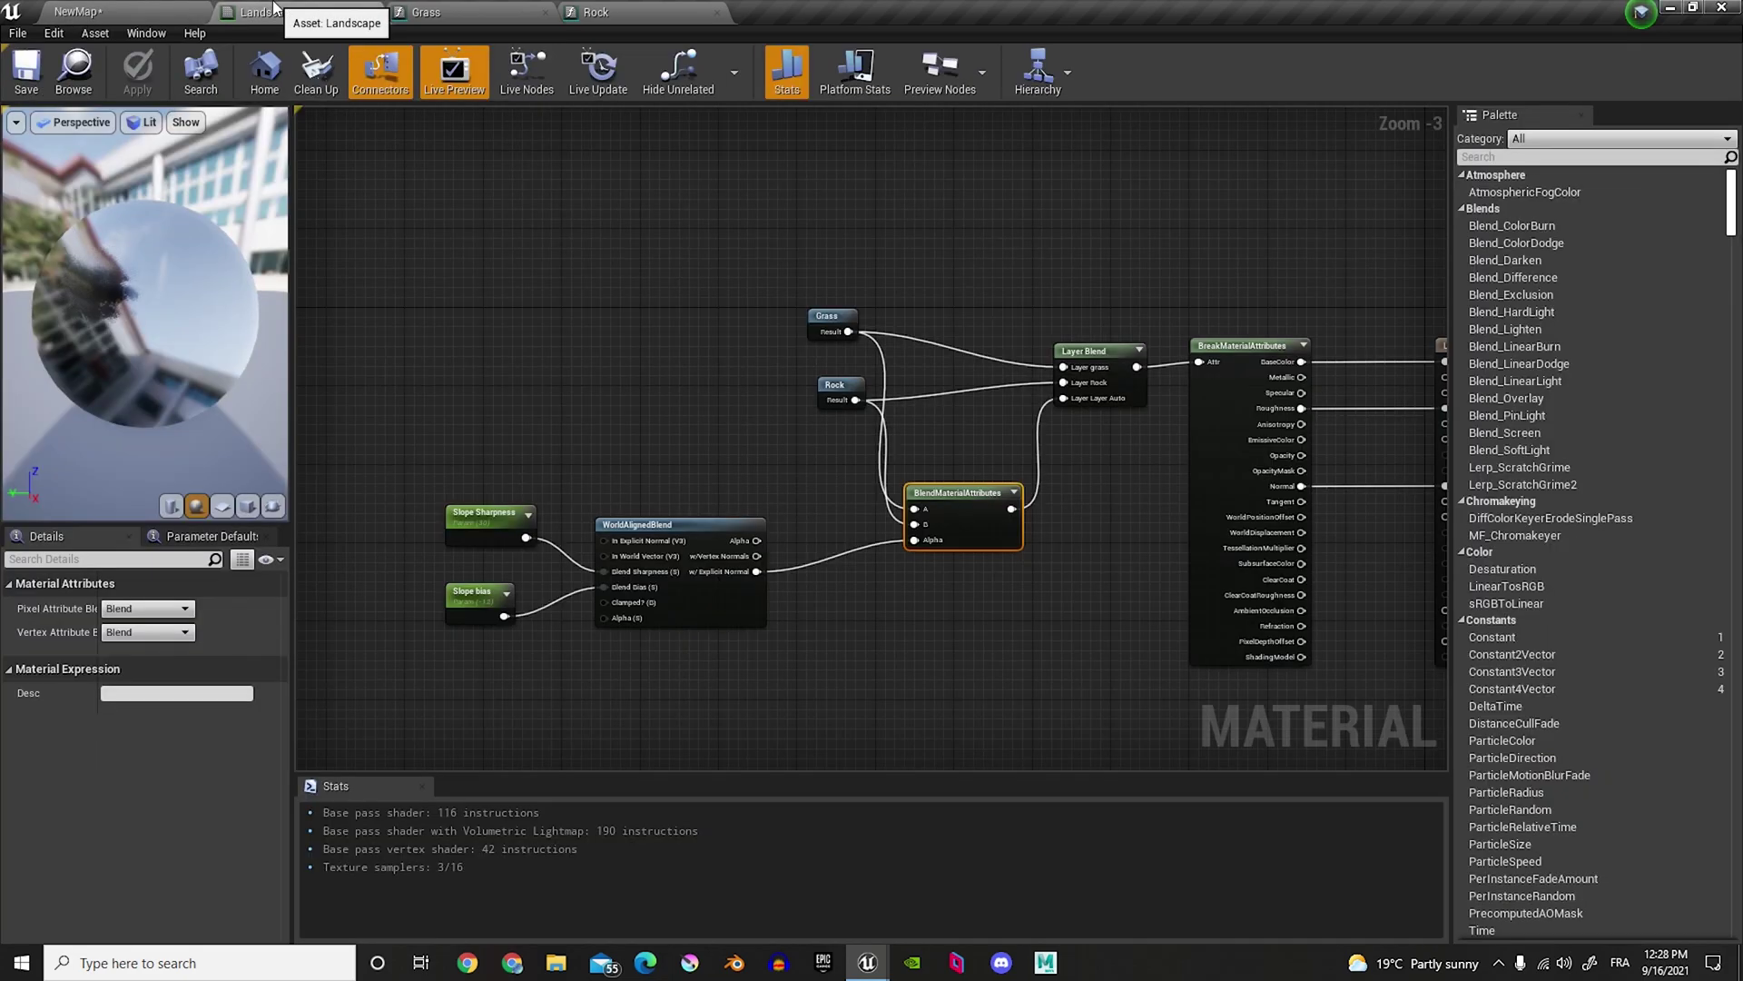
scroll(901, 379, up, 2)
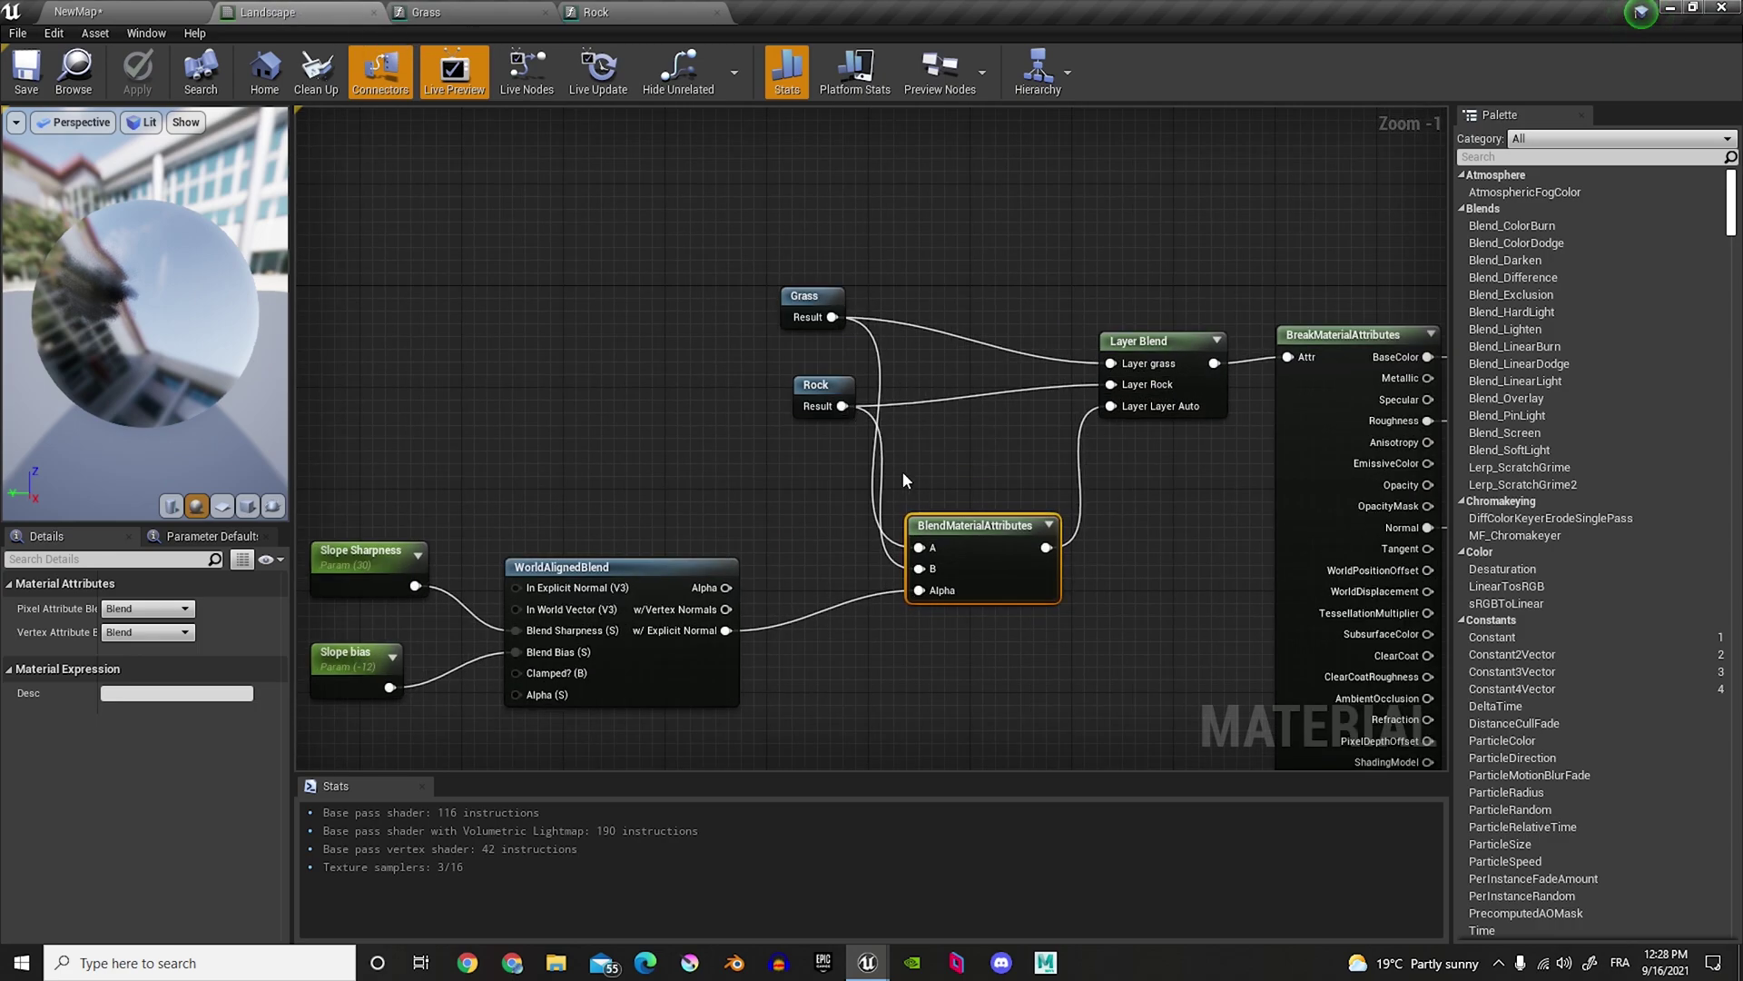
alt+click(918, 548)
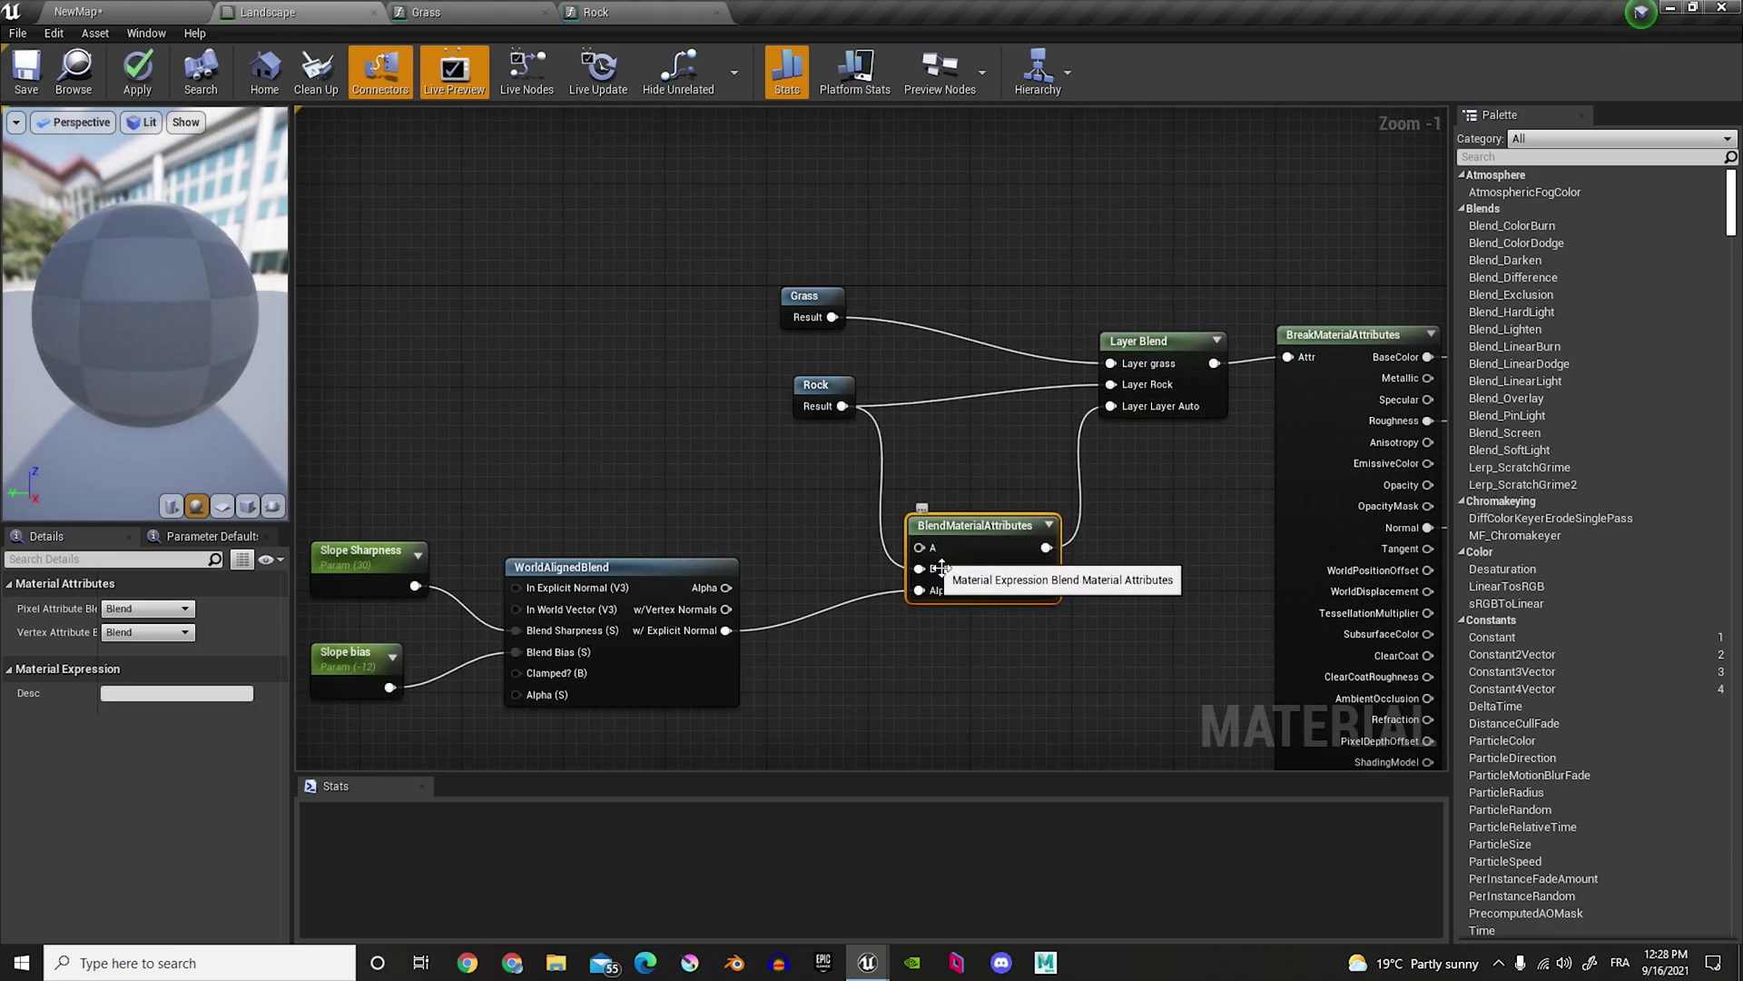
alt+click(919, 569)
drag(834, 317, 857, 418)
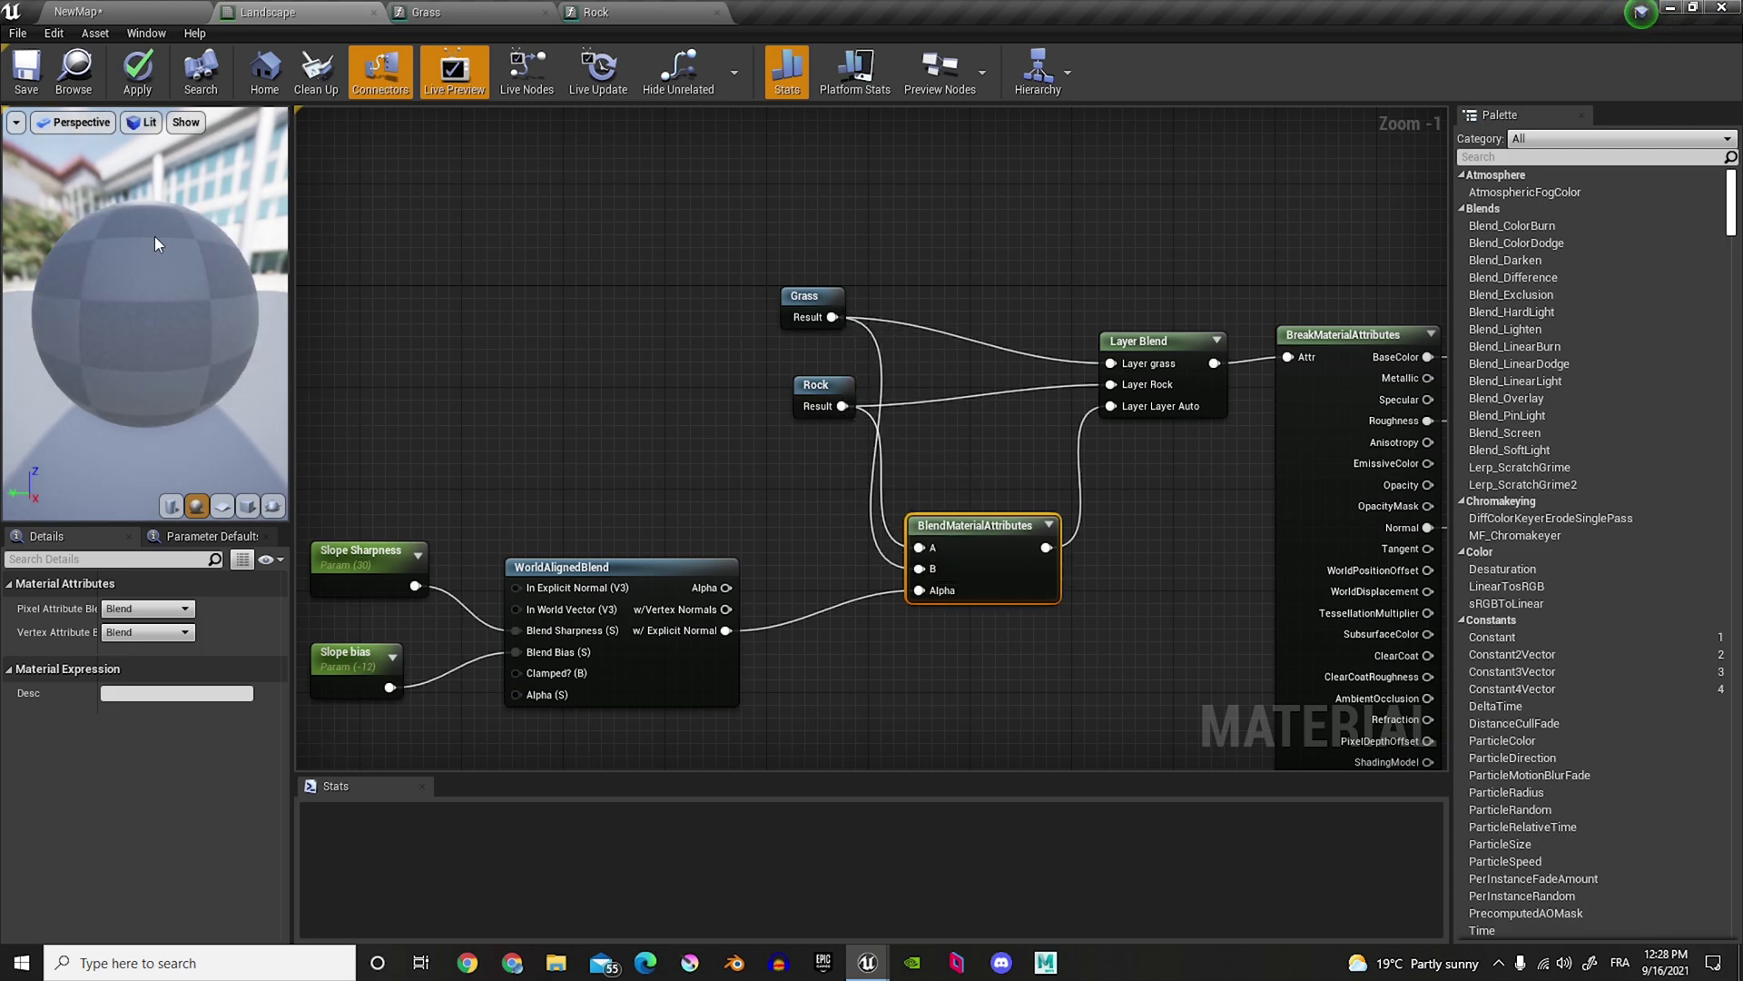
click(27, 73)
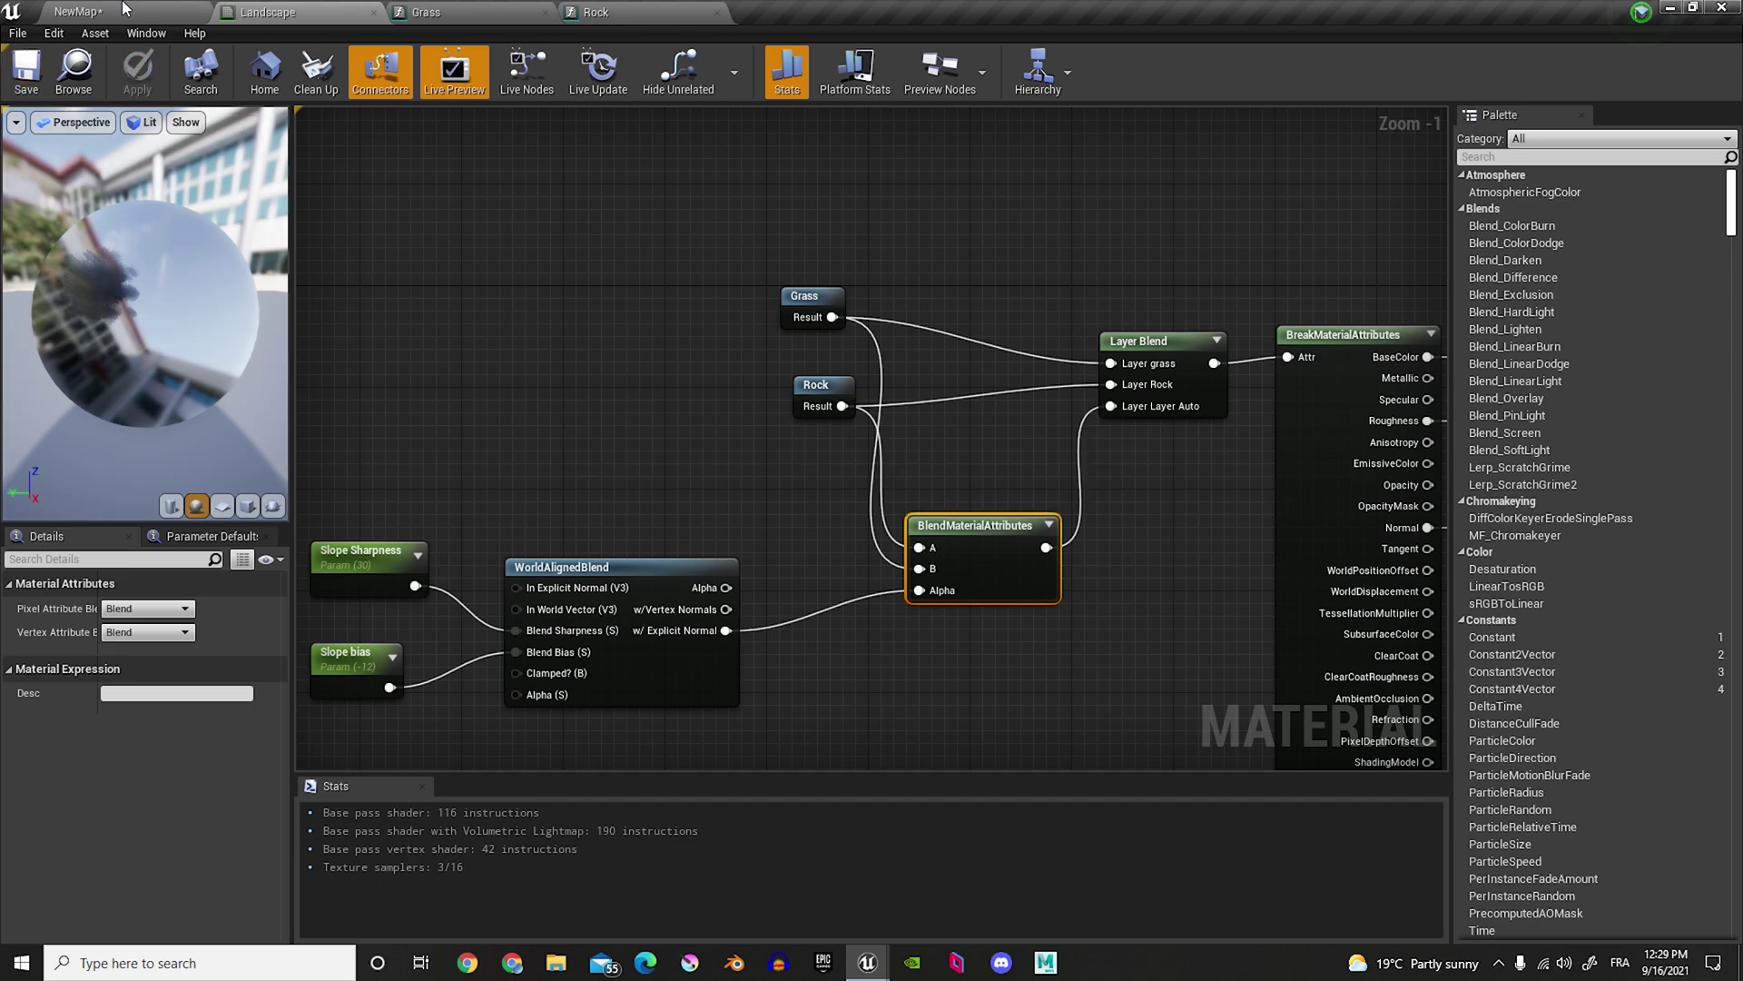
Step: In the NewMap level, create the layer info object Layer_Auto_LayerInfo for the Layer Auto paint layer in the NewMap_sharedassets folder
click(124, 9)
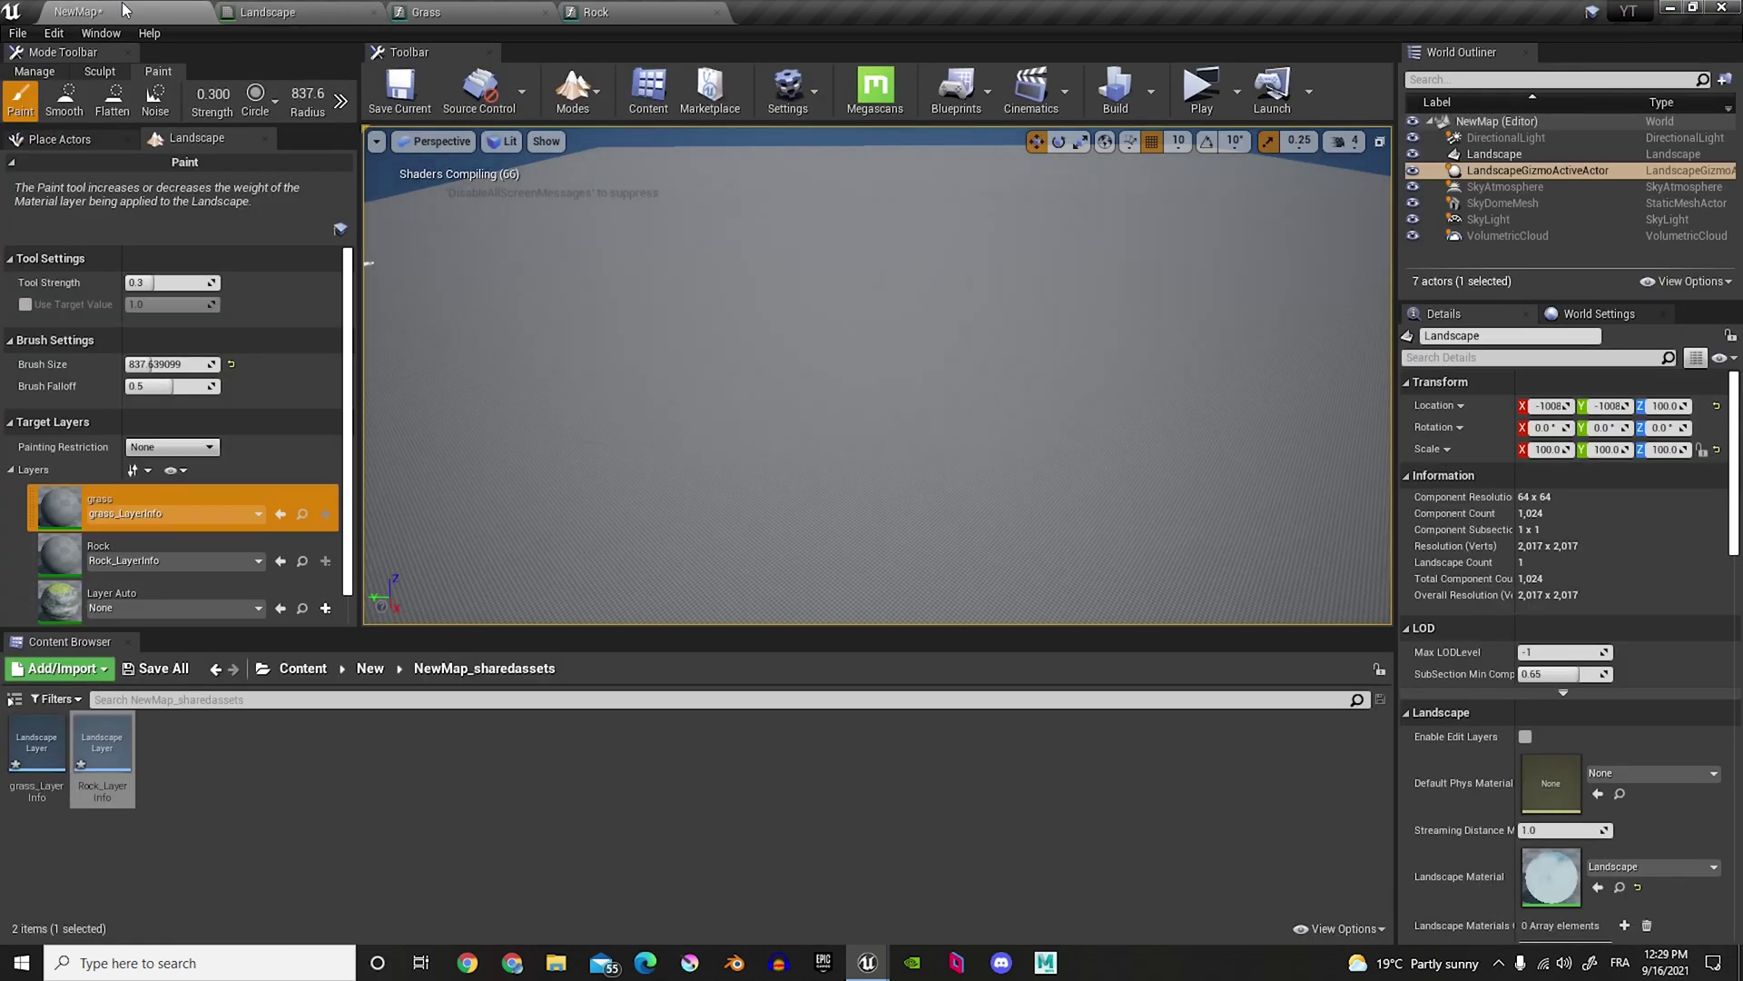
click(325, 608)
click(352, 628)
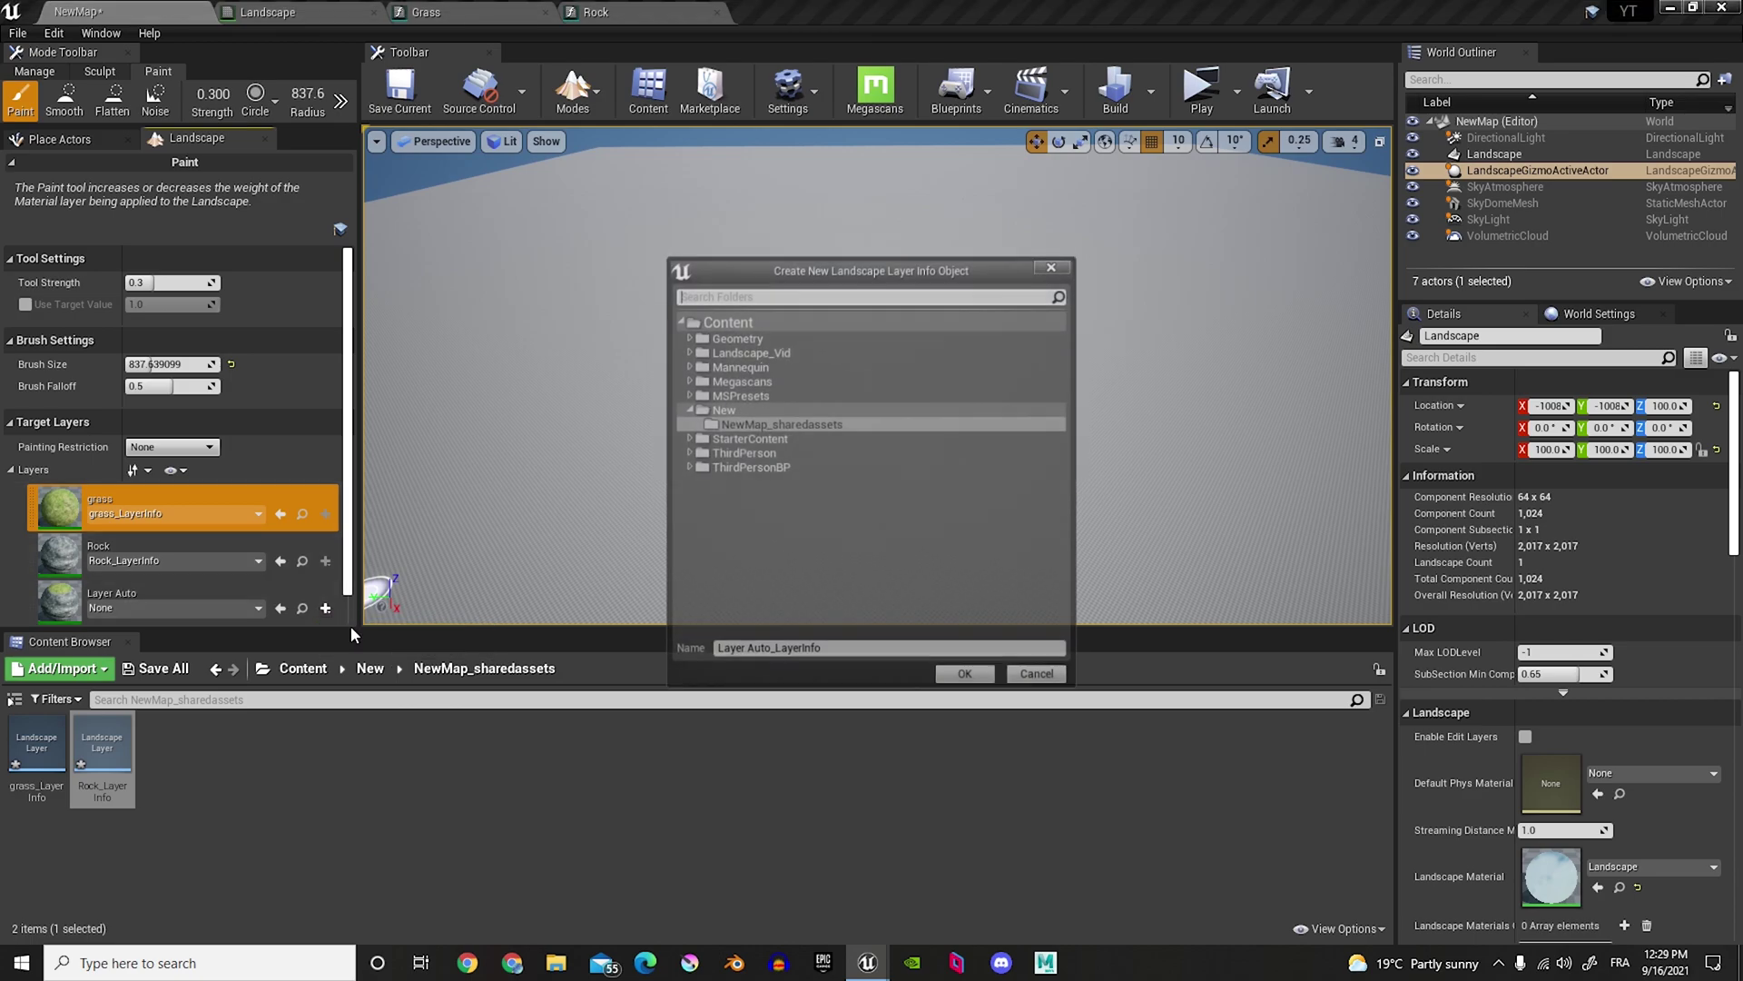
click(993, 683)
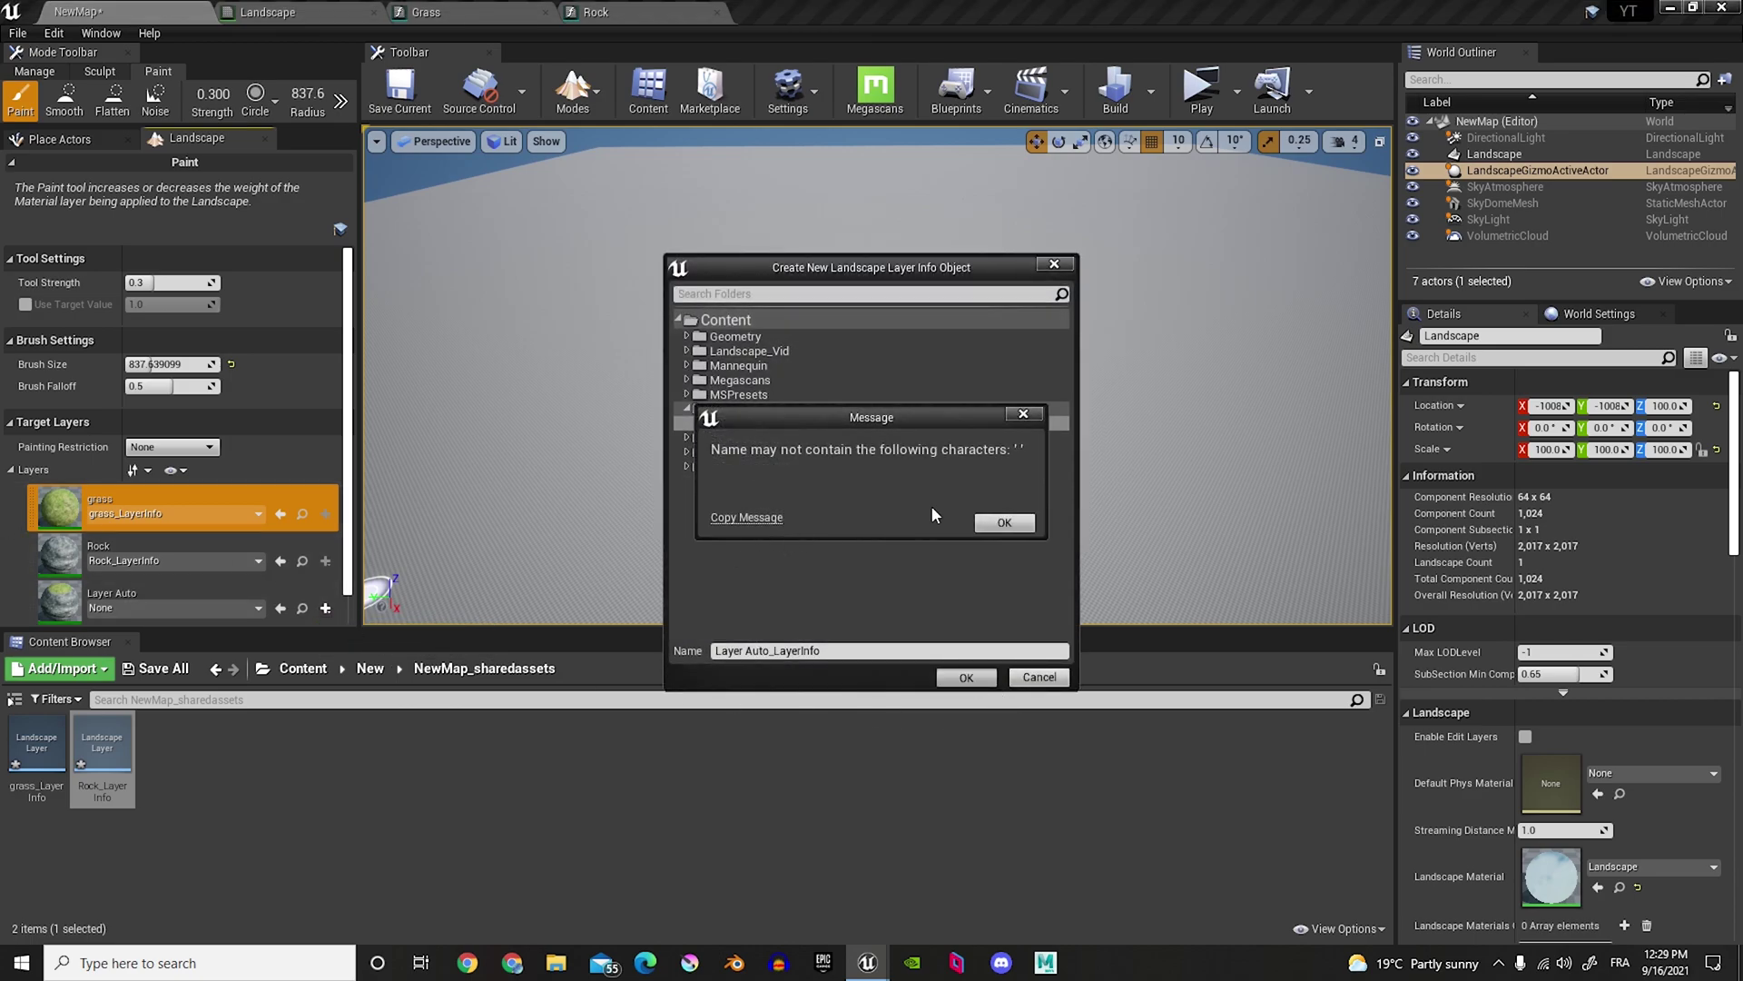
click(1004, 524)
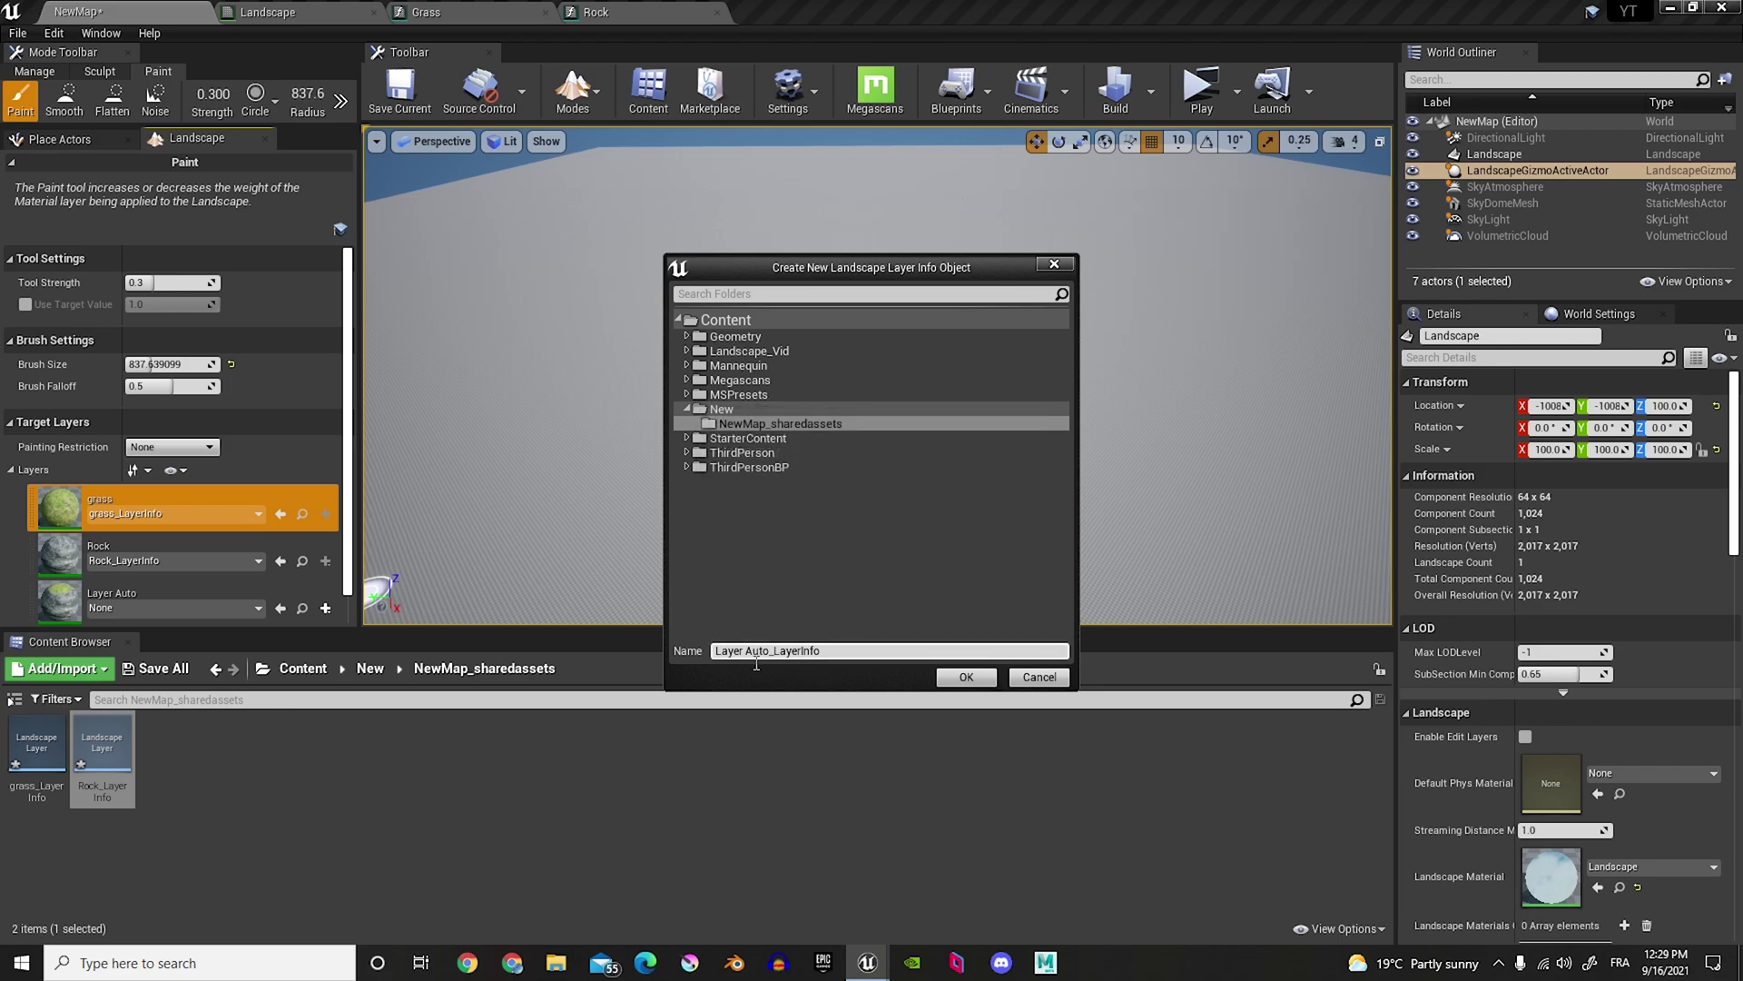
click(965, 680)
Step: Fill the landscape with the Layer Auto layer and save the NewMap level and all three layer info assets
right_click(195, 595)
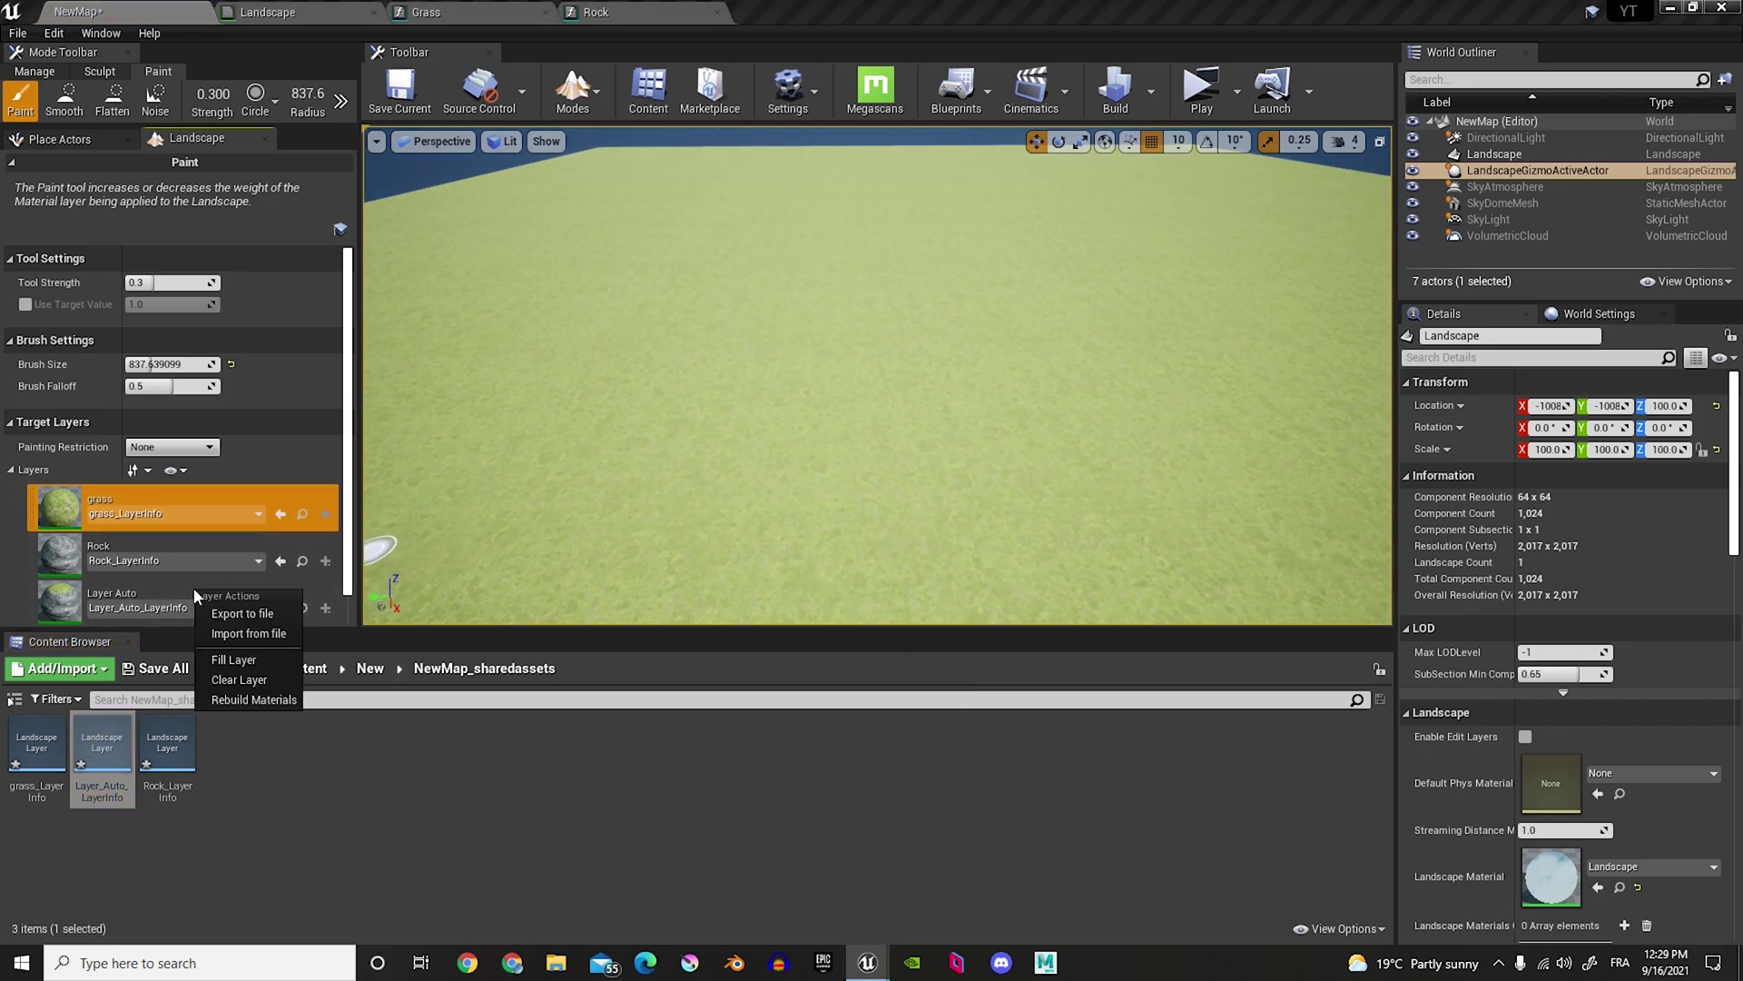
click(242, 663)
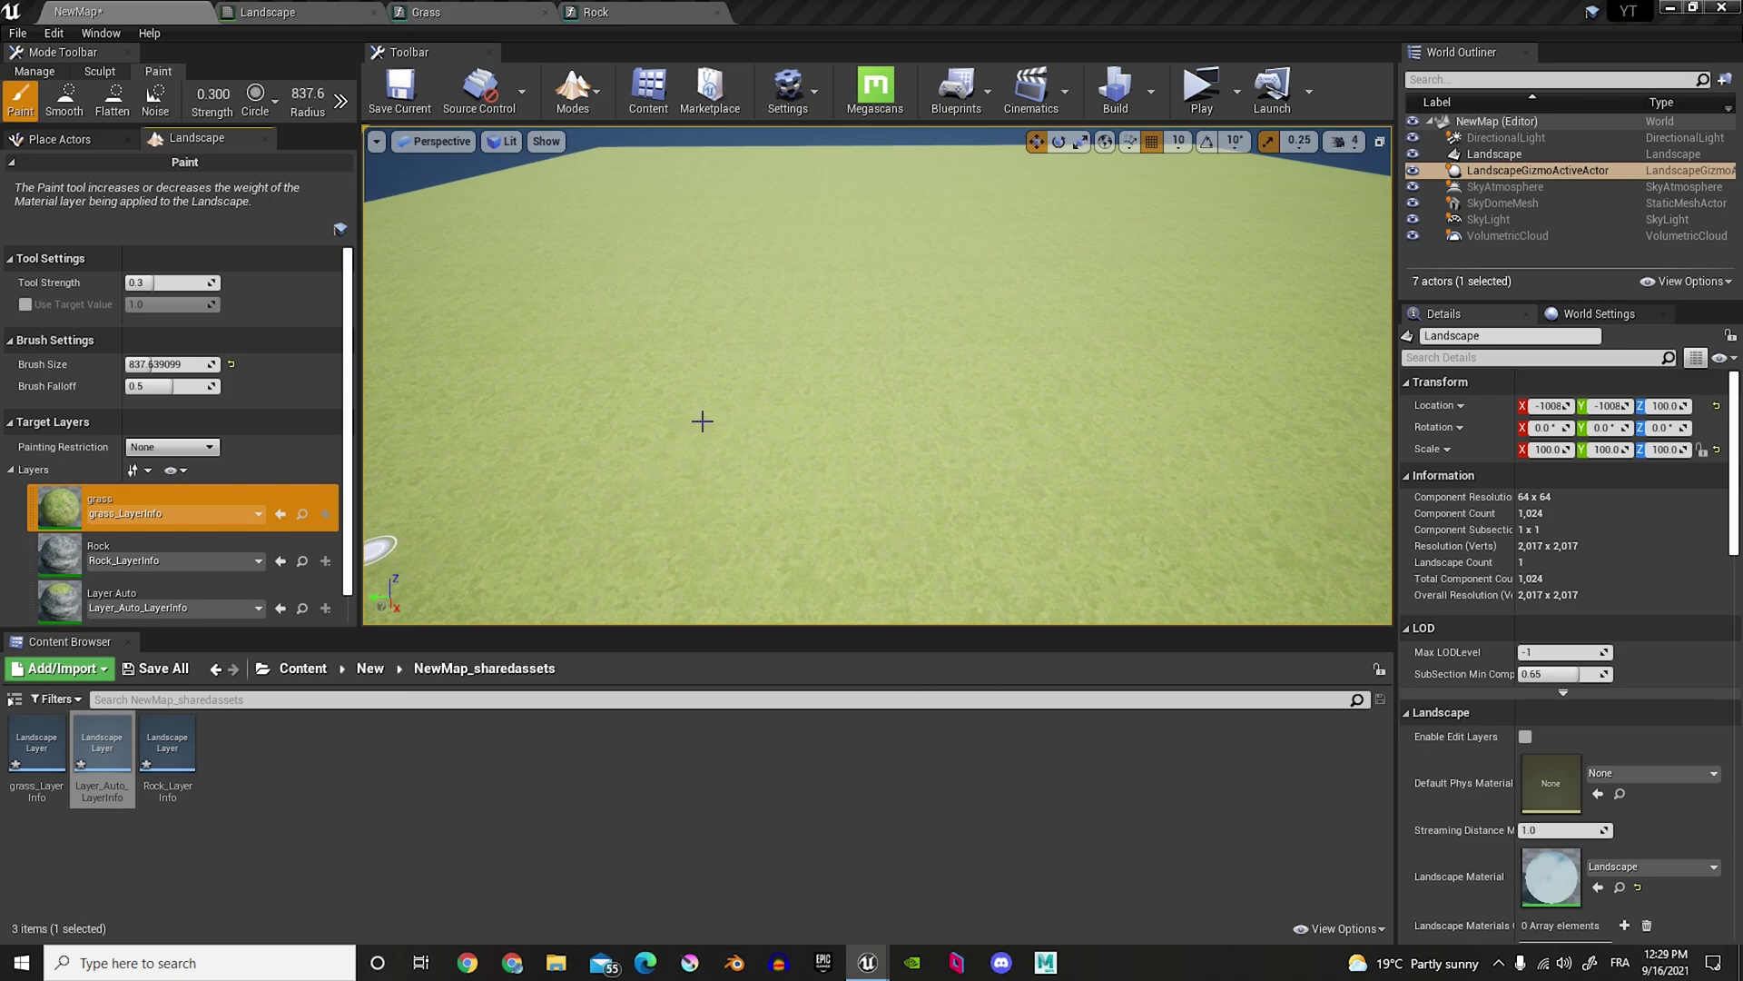
click(180, 670)
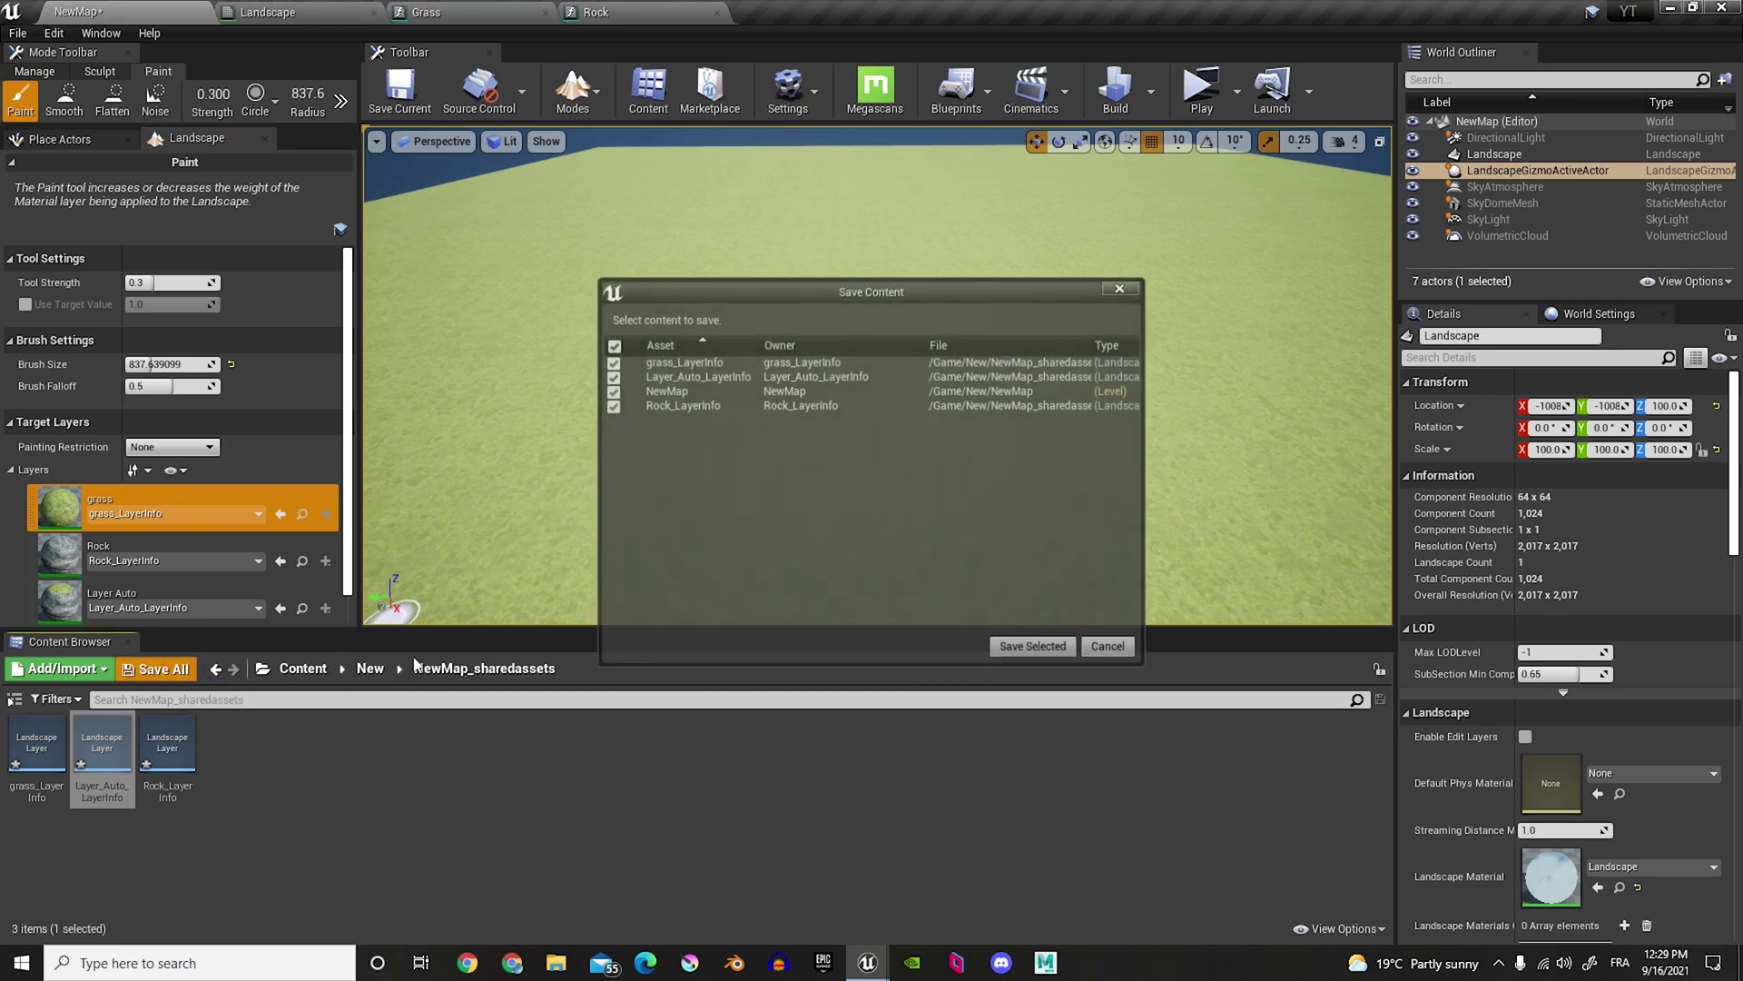
click(1028, 641)
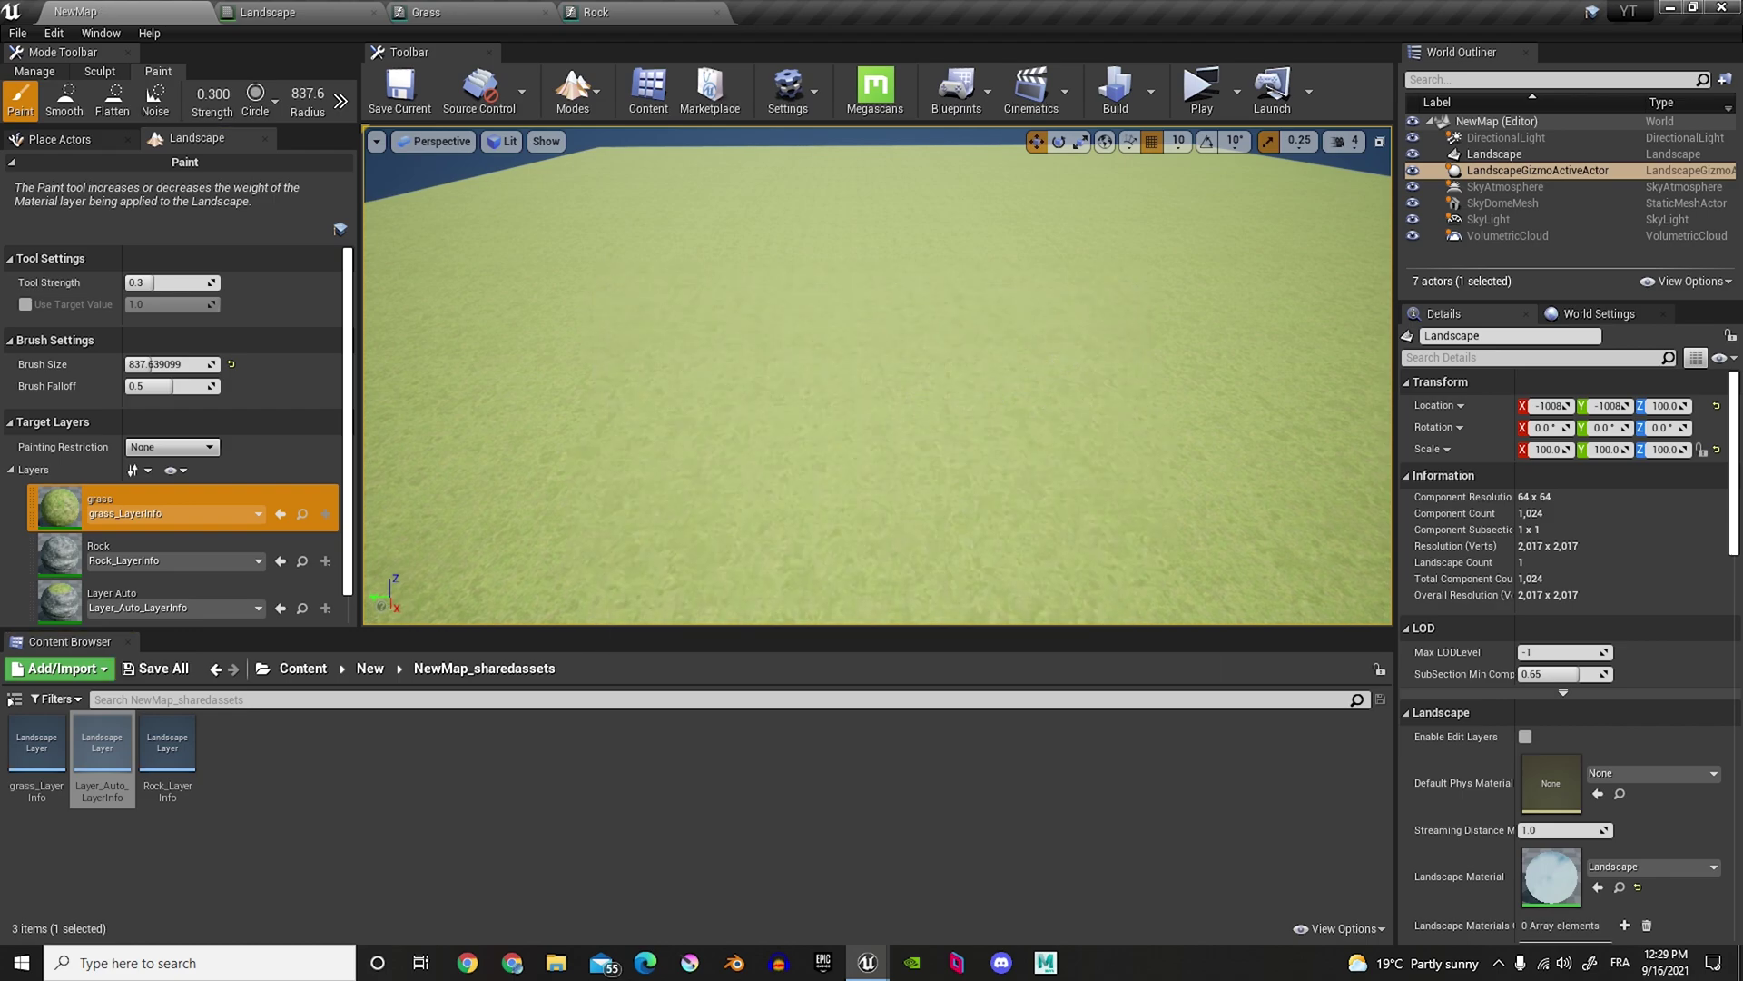
Step: Switch from landscape painting to sculpting with the Noise tool
mouse_move(1011, 388)
right_down()
mouse_move(981, 390)
mouse_move(1011, 388)
right_up()
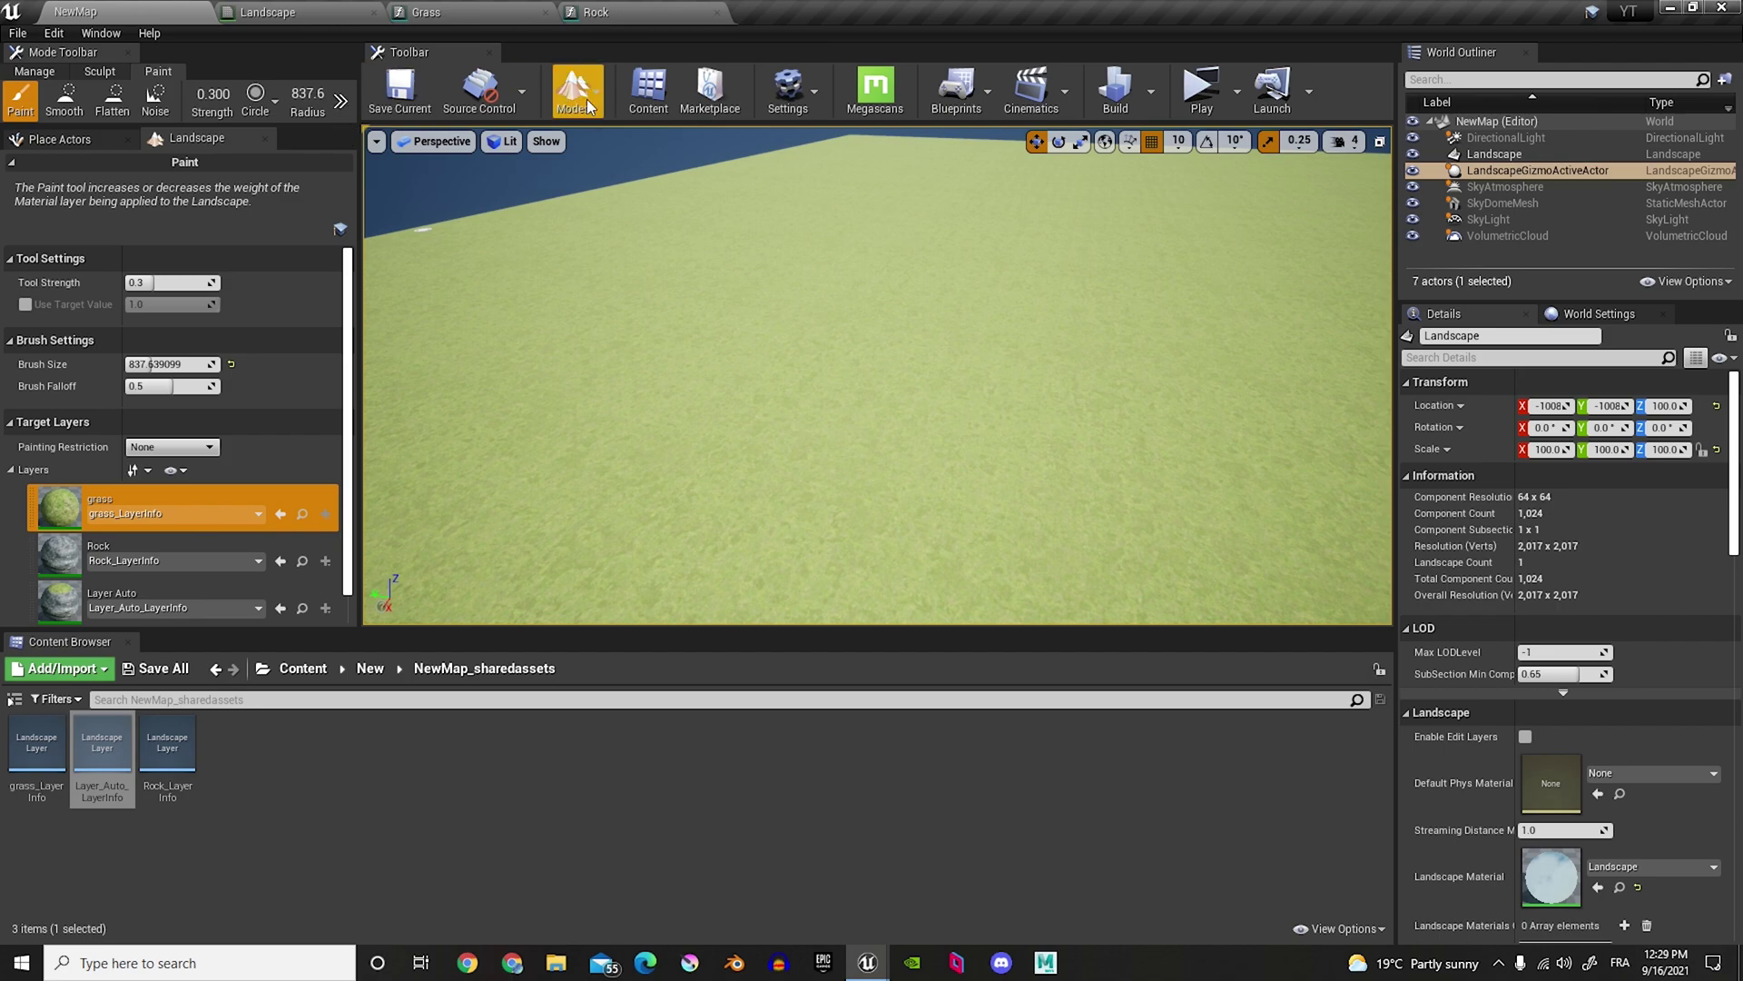
click(100, 71)
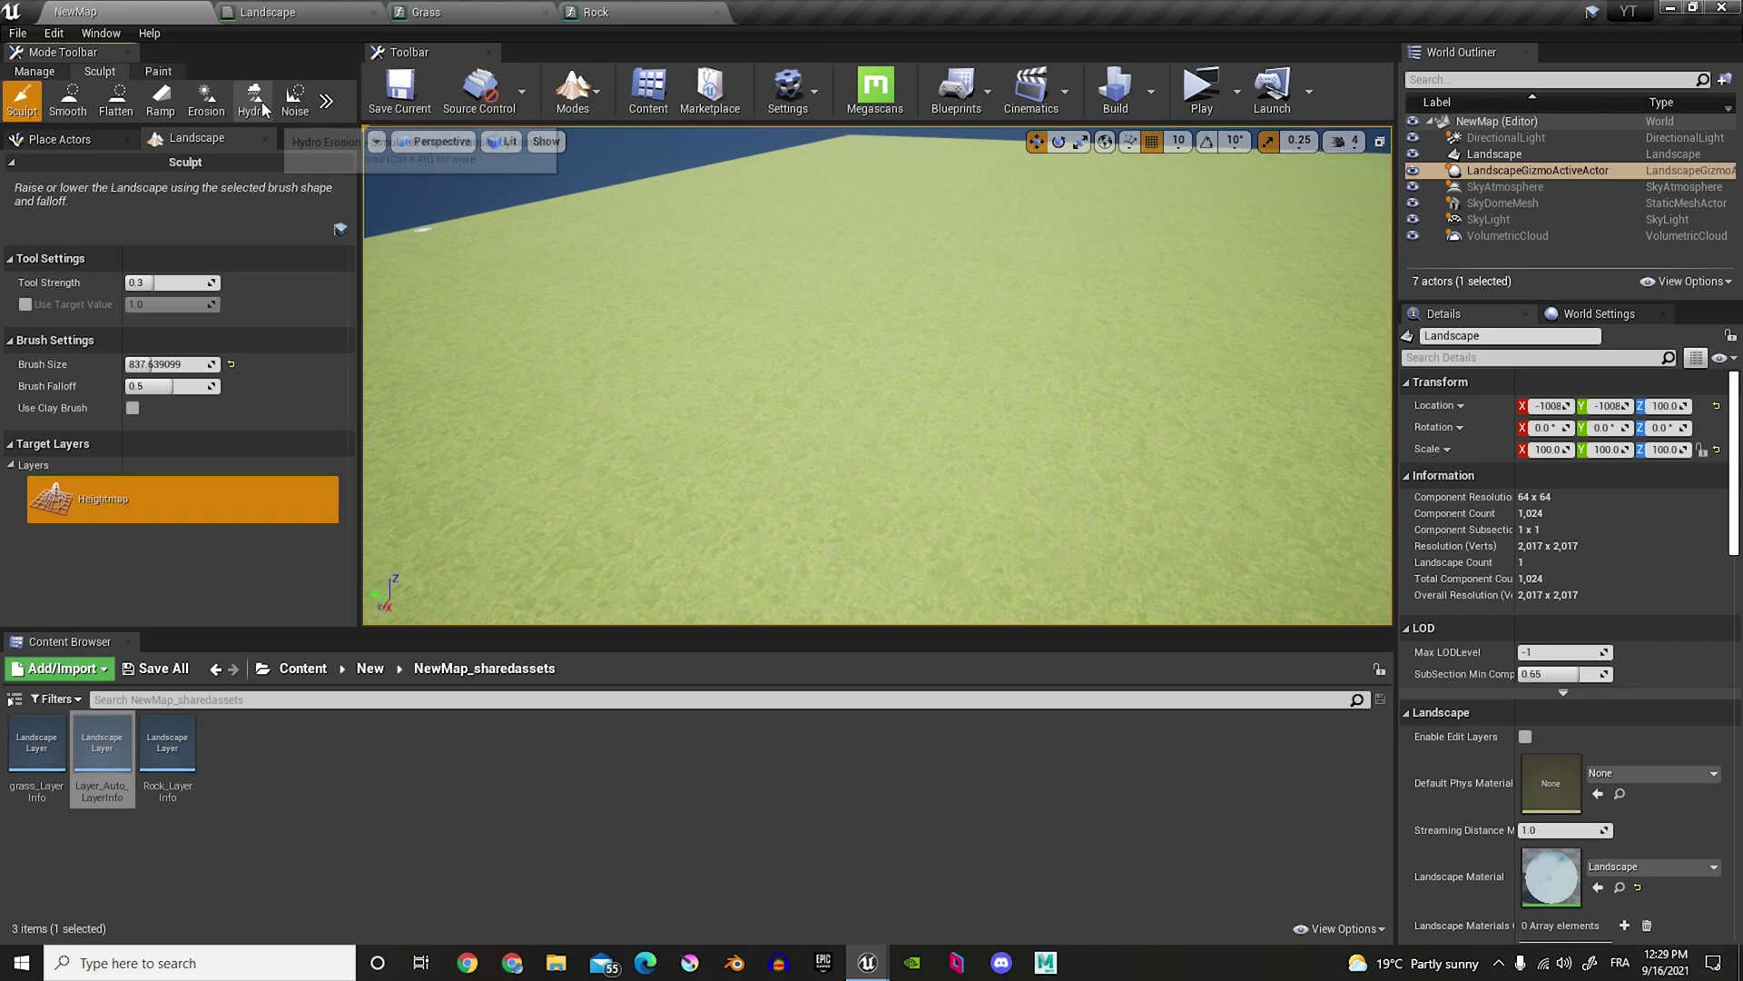
click(294, 98)
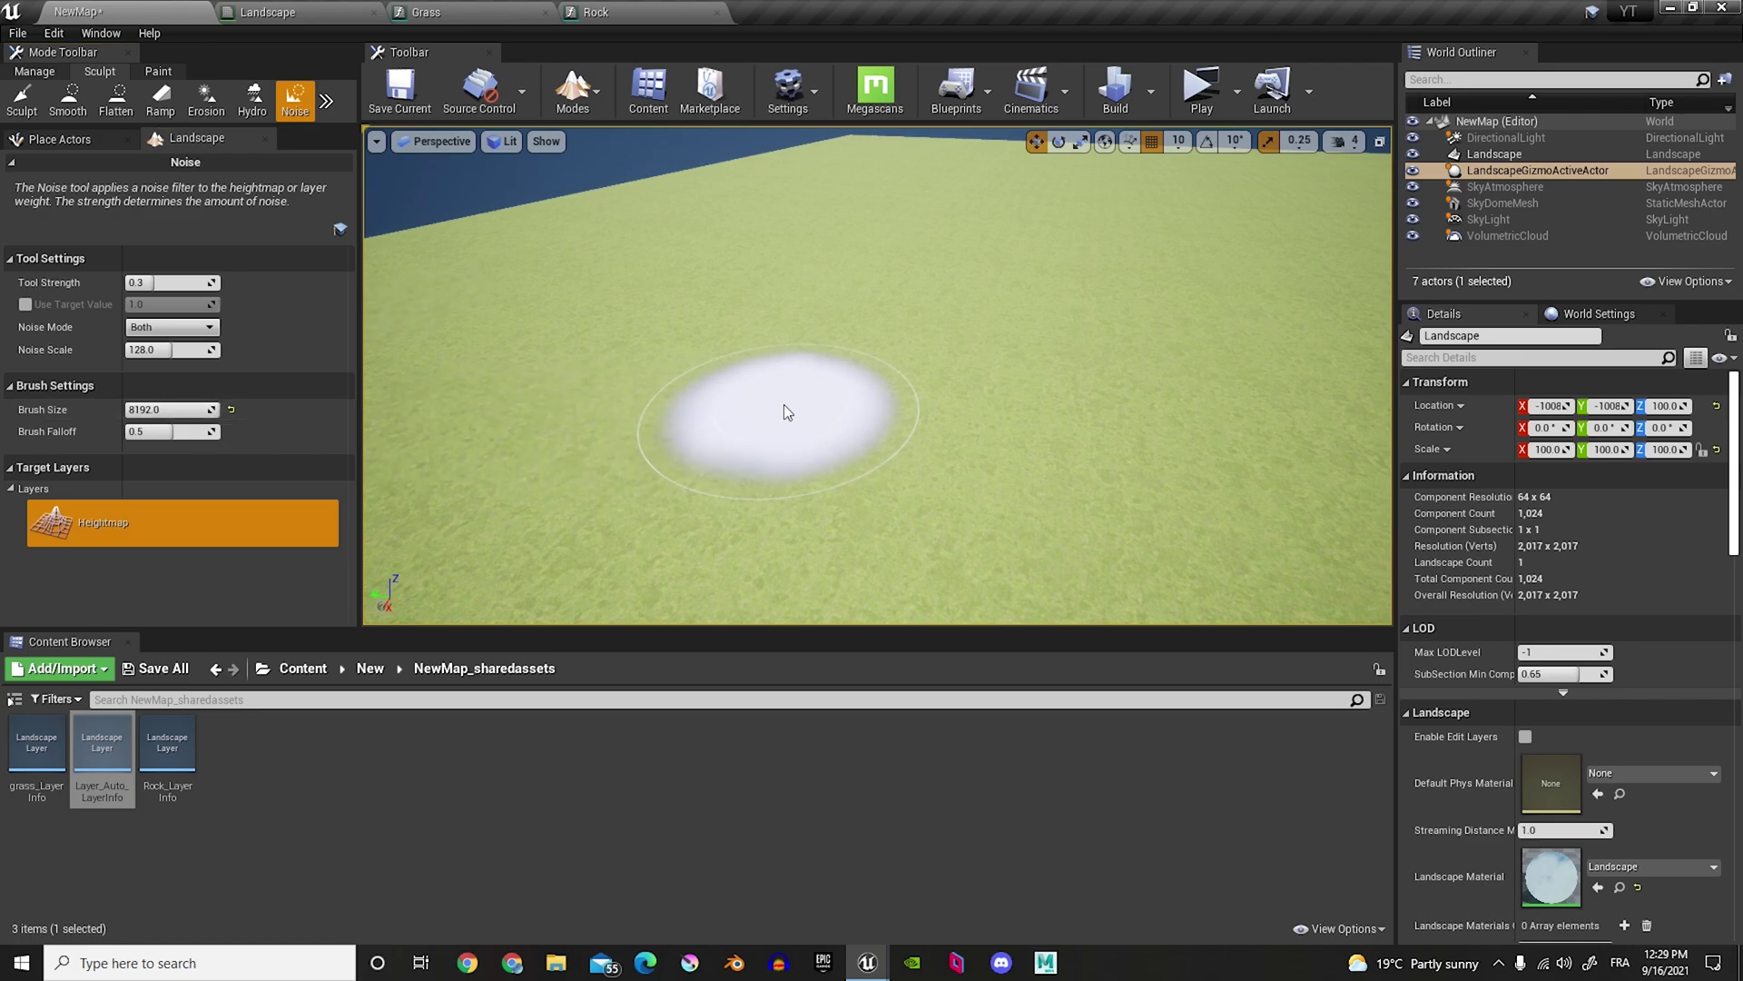
Step: Try a noise stroke across the flat landscape at strength 0.3, and undo it
mouse_move(790, 408)
mouse_down()
mouse_move(802, 436)
mouse_move(1080, 445)
mouse_up()
mouse_move(1080, 445)
right_down()
mouse_move(1081, 508)
mouse_move(1062, 517)
mouse_move(1044, 381)
mouse_move(1089, 390)
mouse_move(1198, 513)
mouse_move(1062, 427)
mouse_move(1021, 444)
right_up()
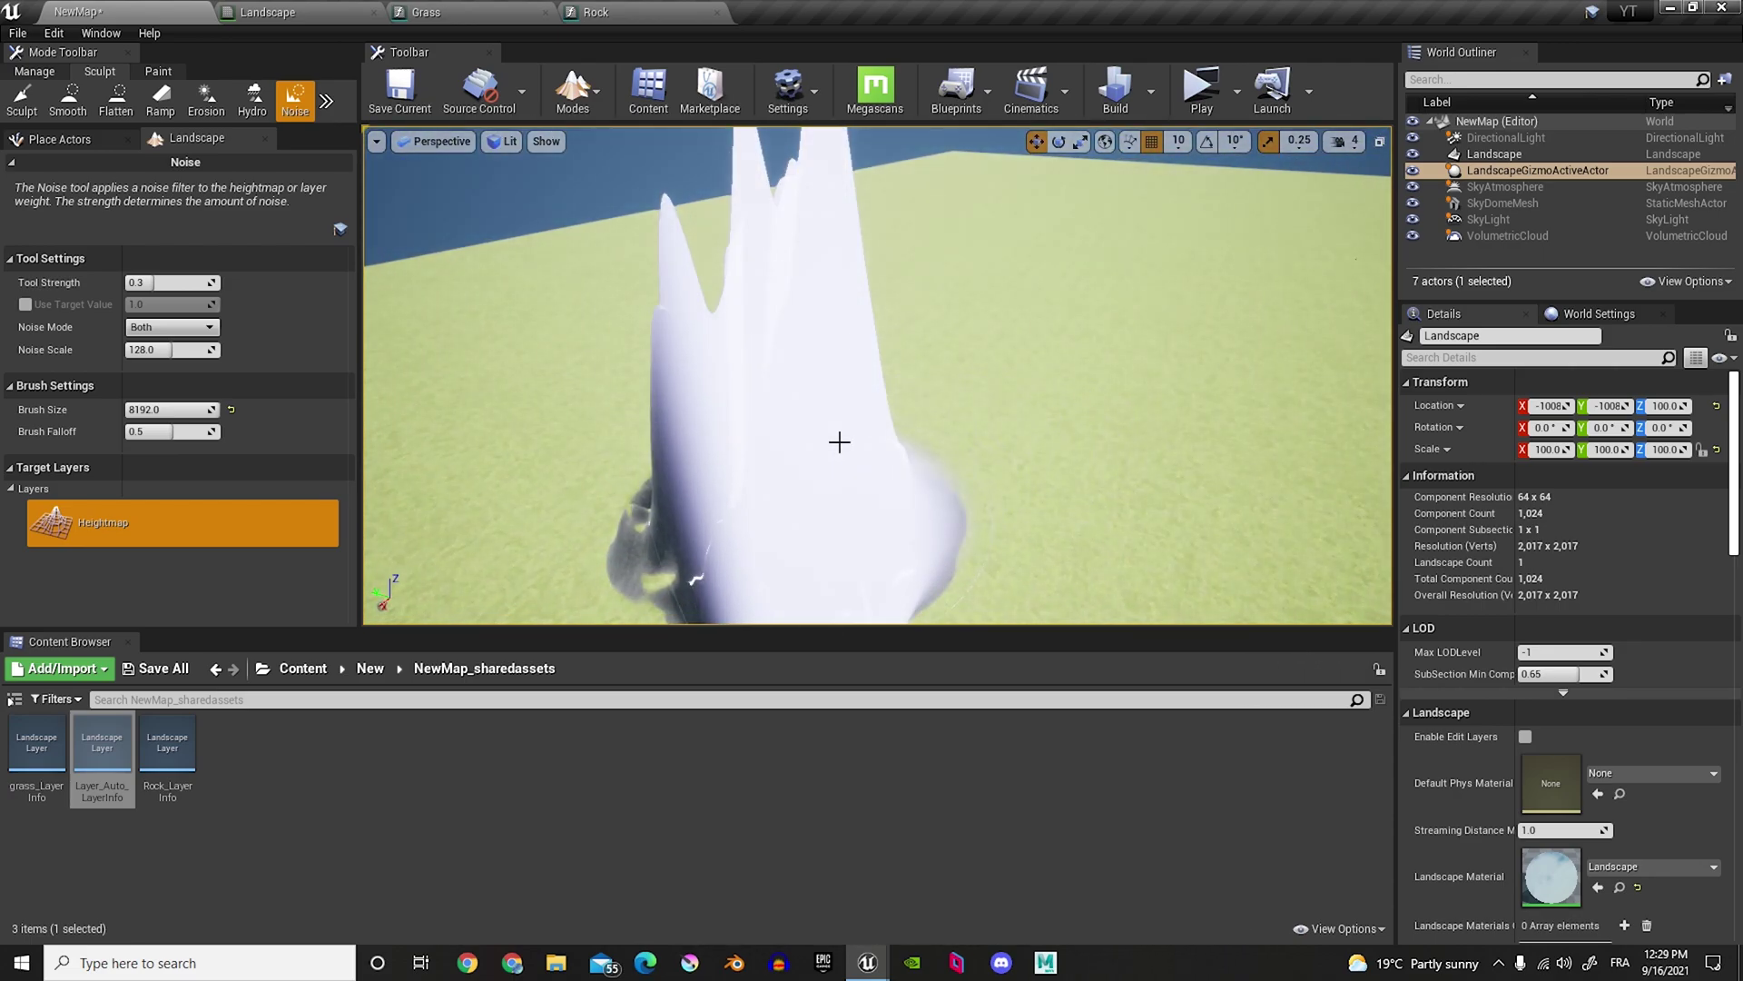
key(ctrl+z)
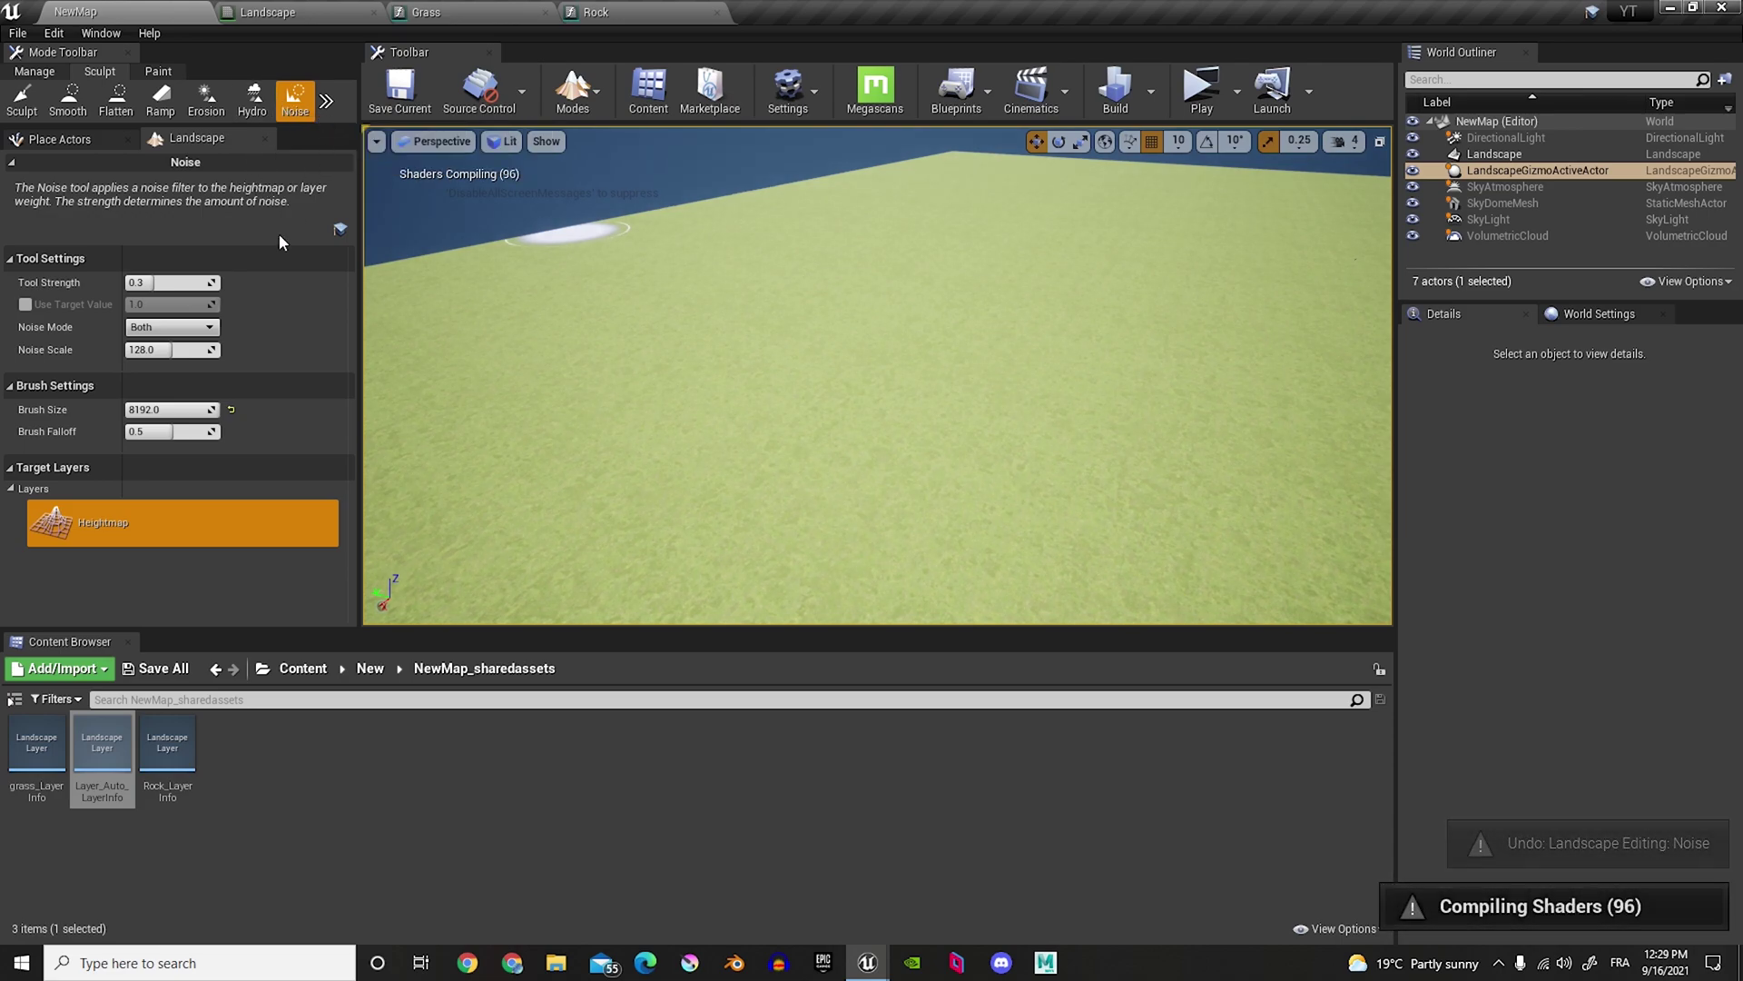
Step: Apply noise strokes across the landscape with the tool strength set to 0.005 and the brush size to 10000
right_click(161, 289)
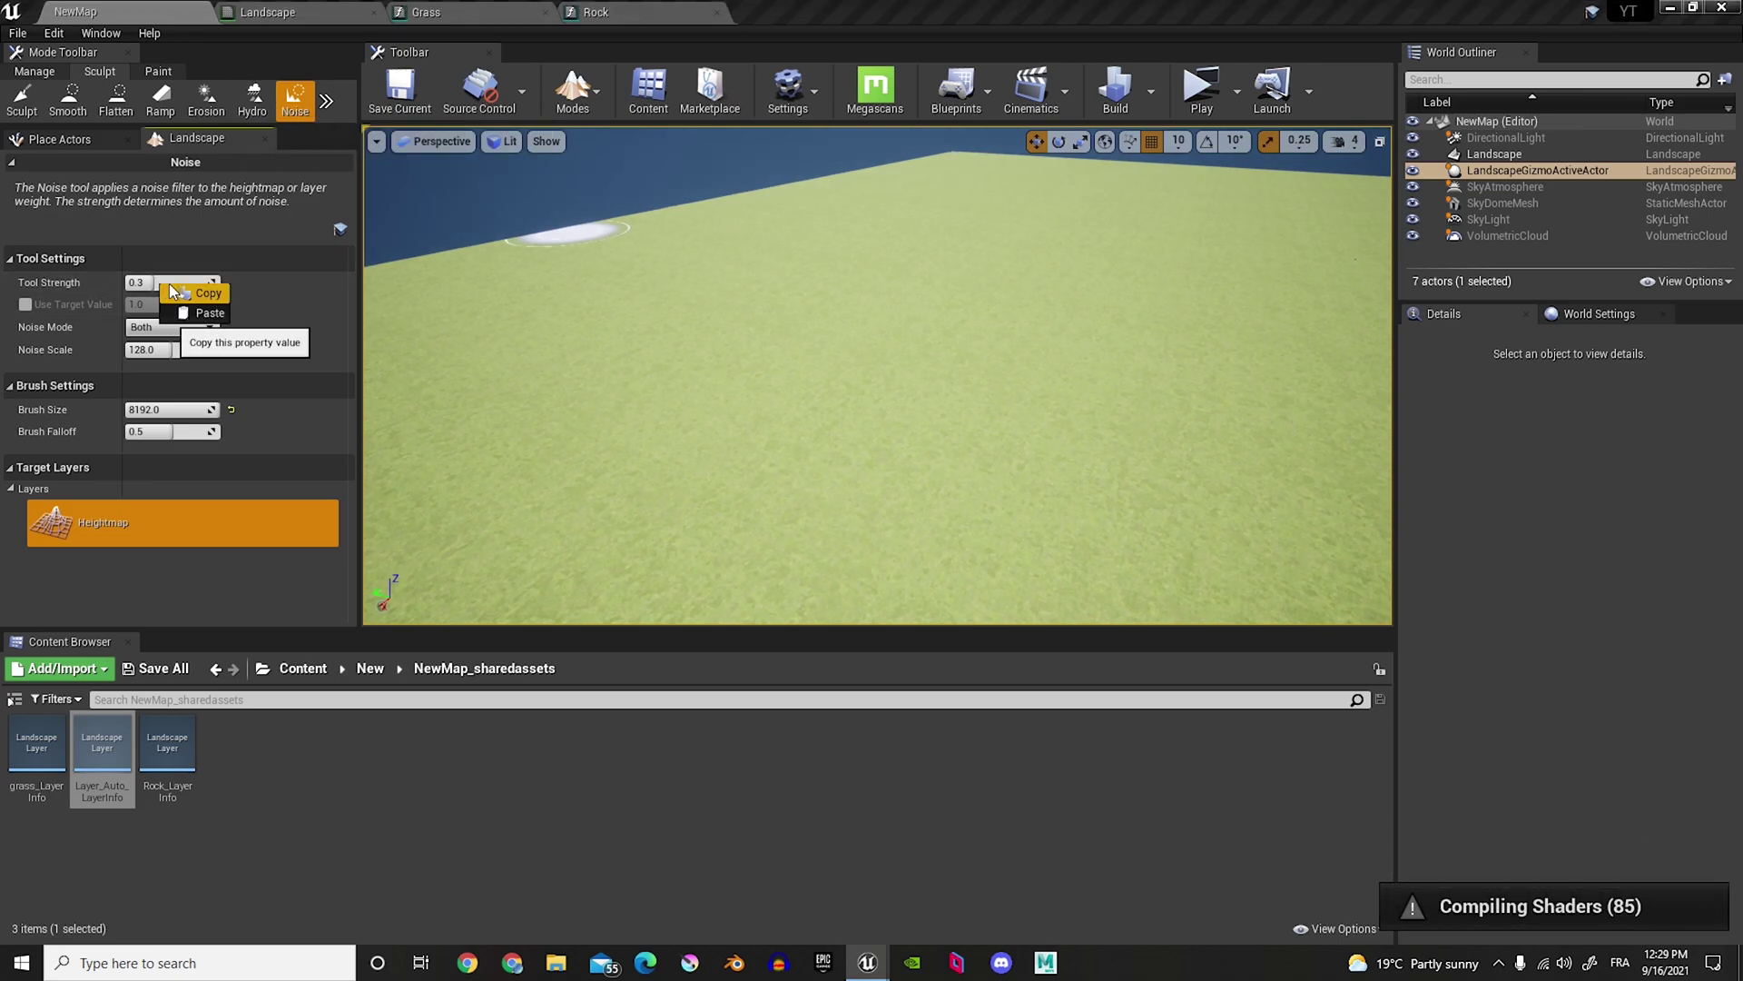
click(156, 289)
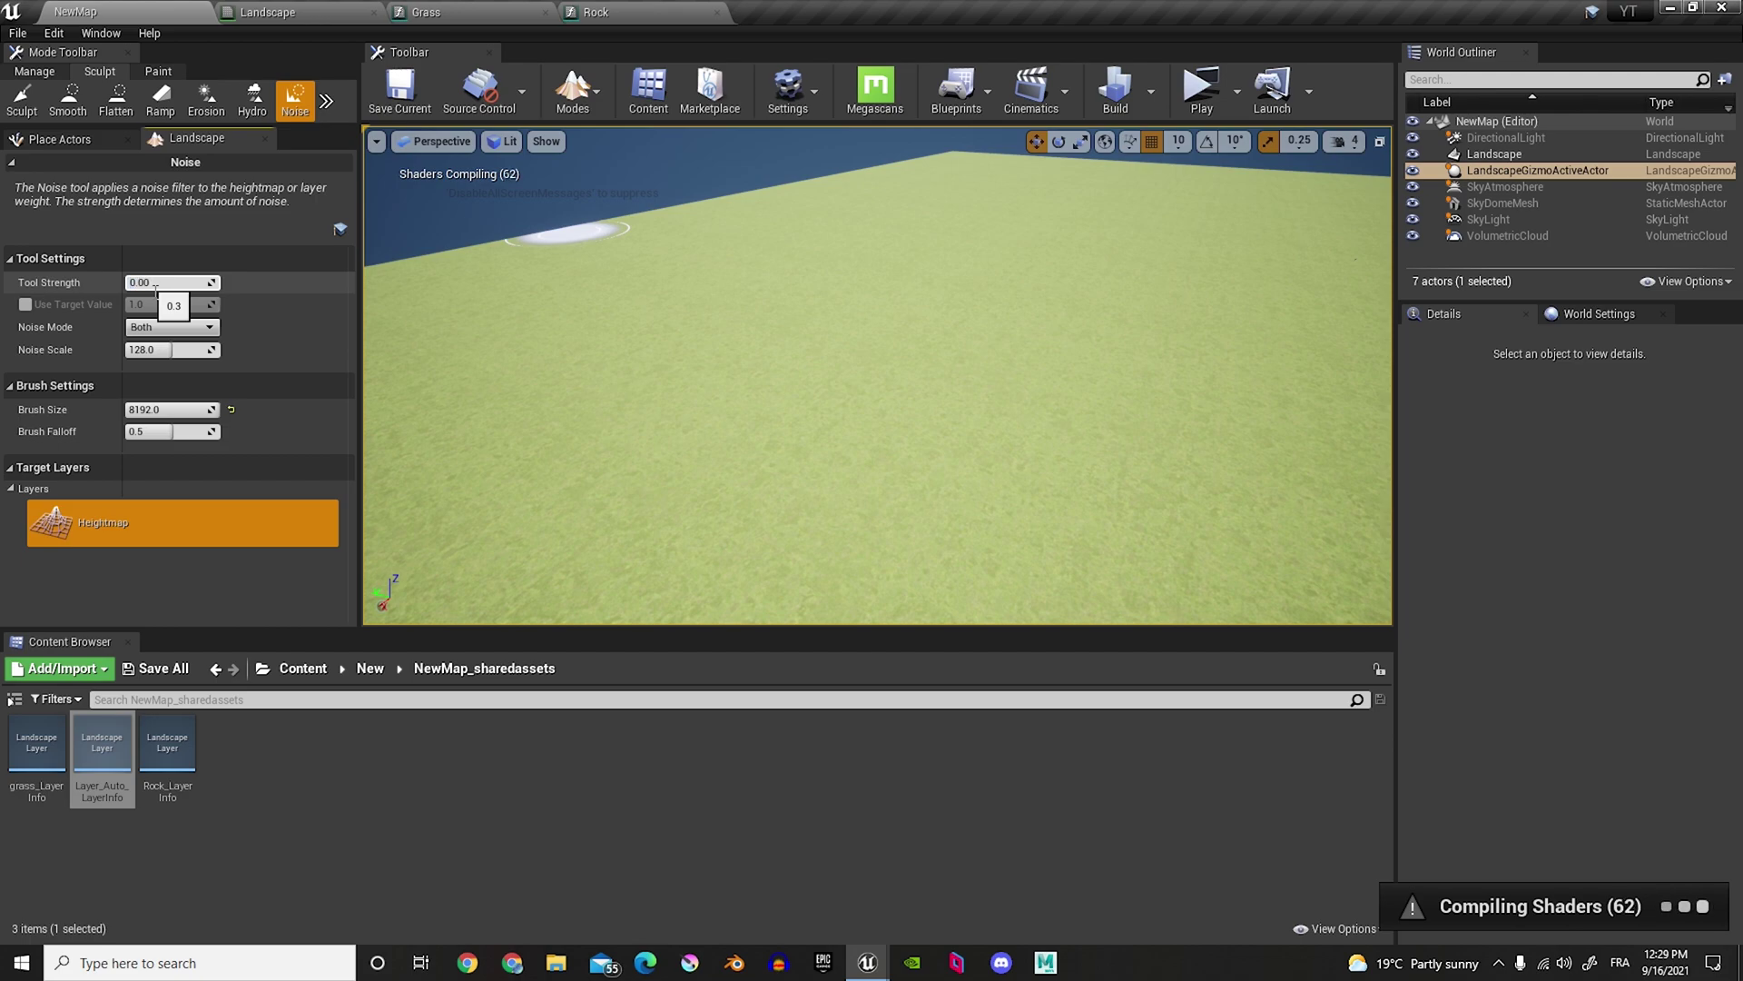
text(0.005)
key(Return)
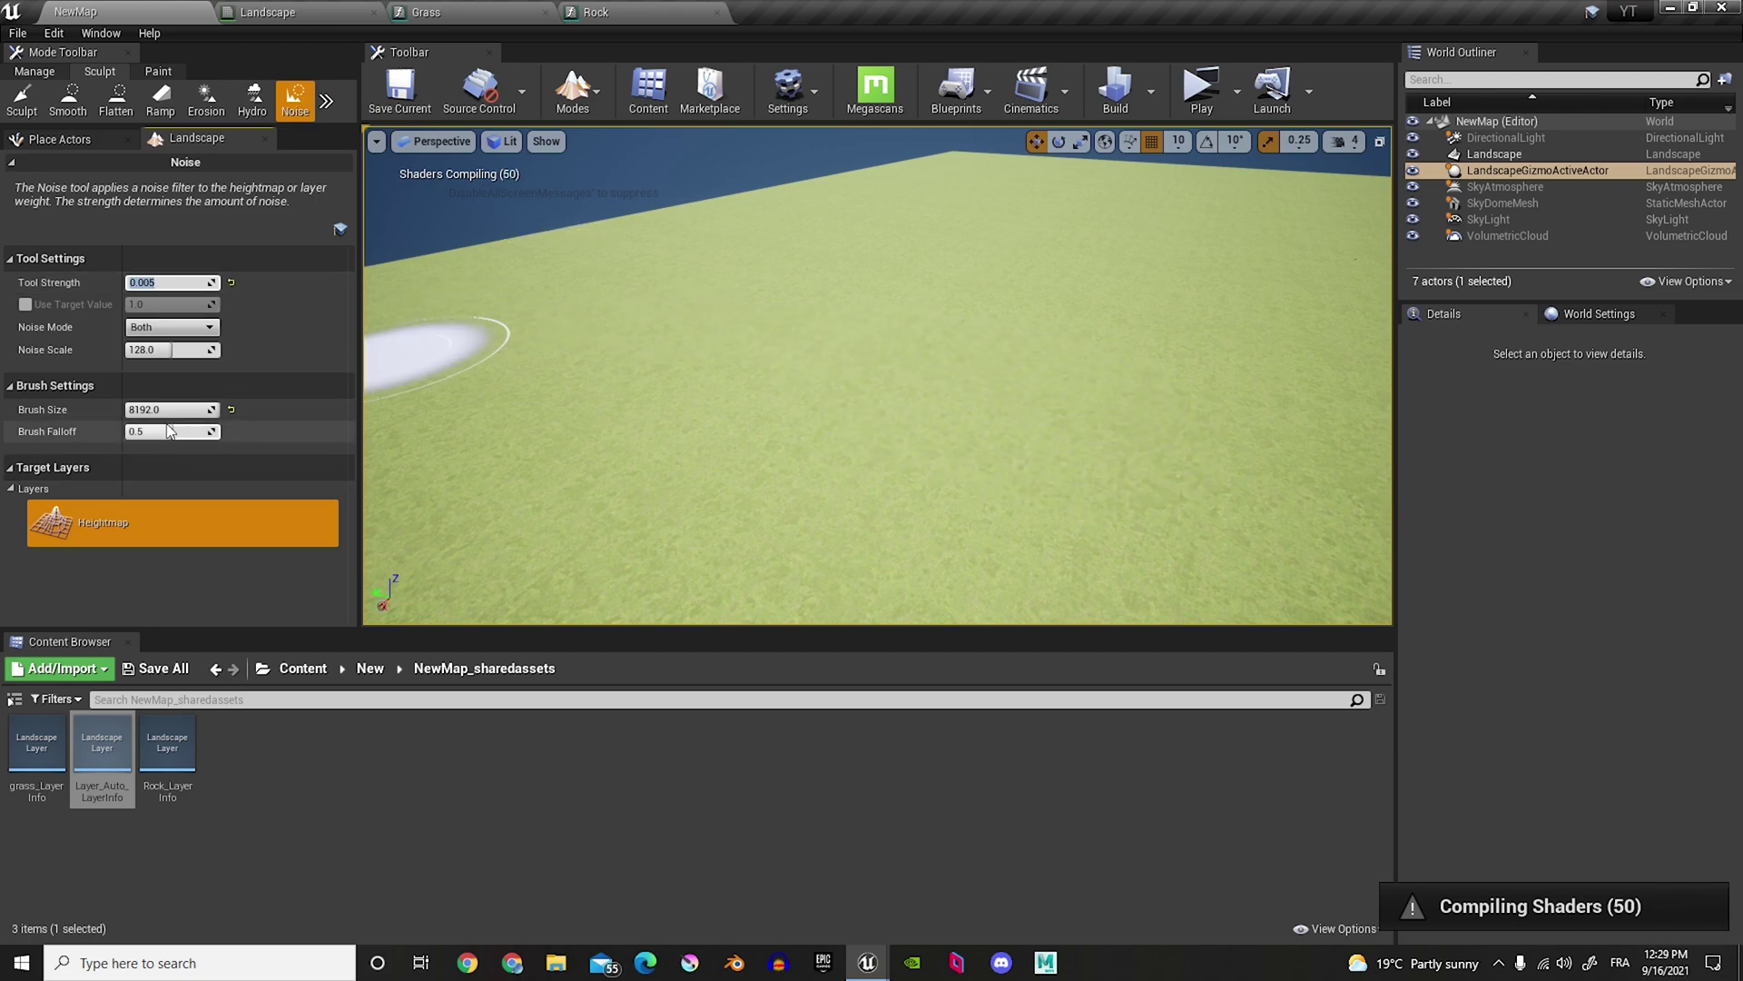
click(174, 416)
text(10000)
key(Return)
mouse_move(854, 284)
mouse_down()
mouse_move(979, 278)
mouse_move(642, 375)
mouse_up()
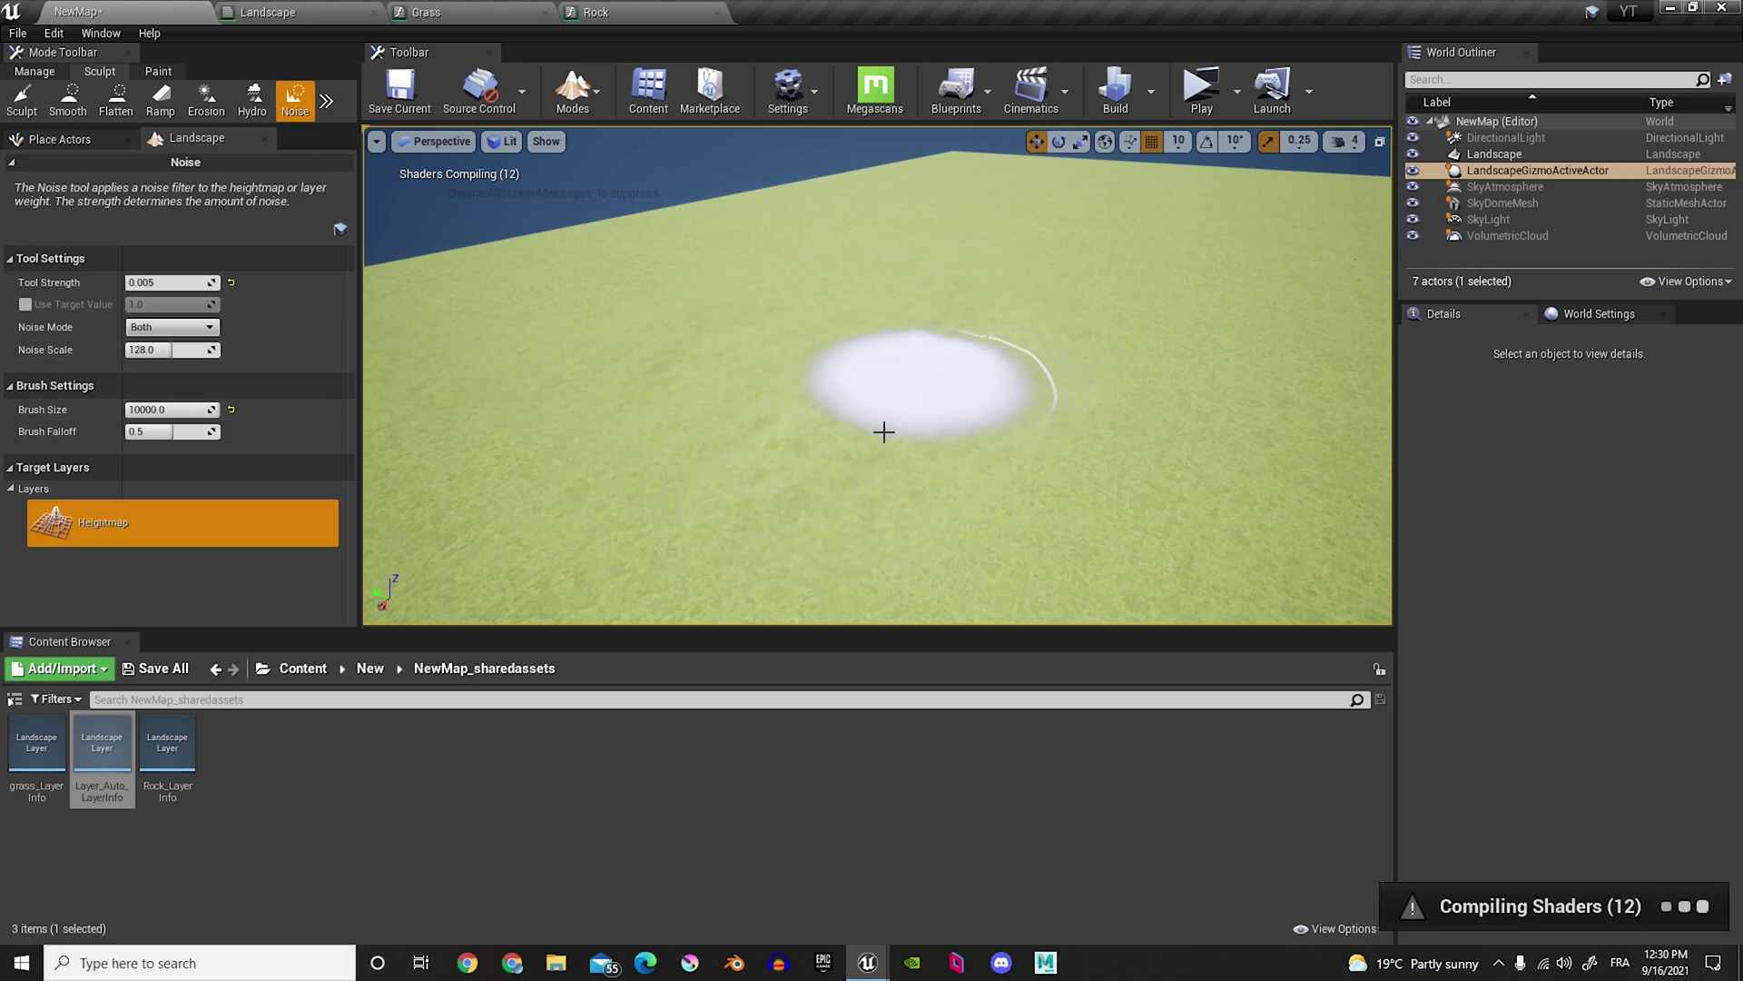
mouse_move(980, 397)
mouse_down()
mouse_move(918, 345)
mouse_move(736, 451)
mouse_up()
right_drag(1241, 549, 1353, 568)
drag(1241, 548, 1140, 323)
Step: Raise the noise strength to 0.05 and cover most of the landscape with rough hills
click(168, 282)
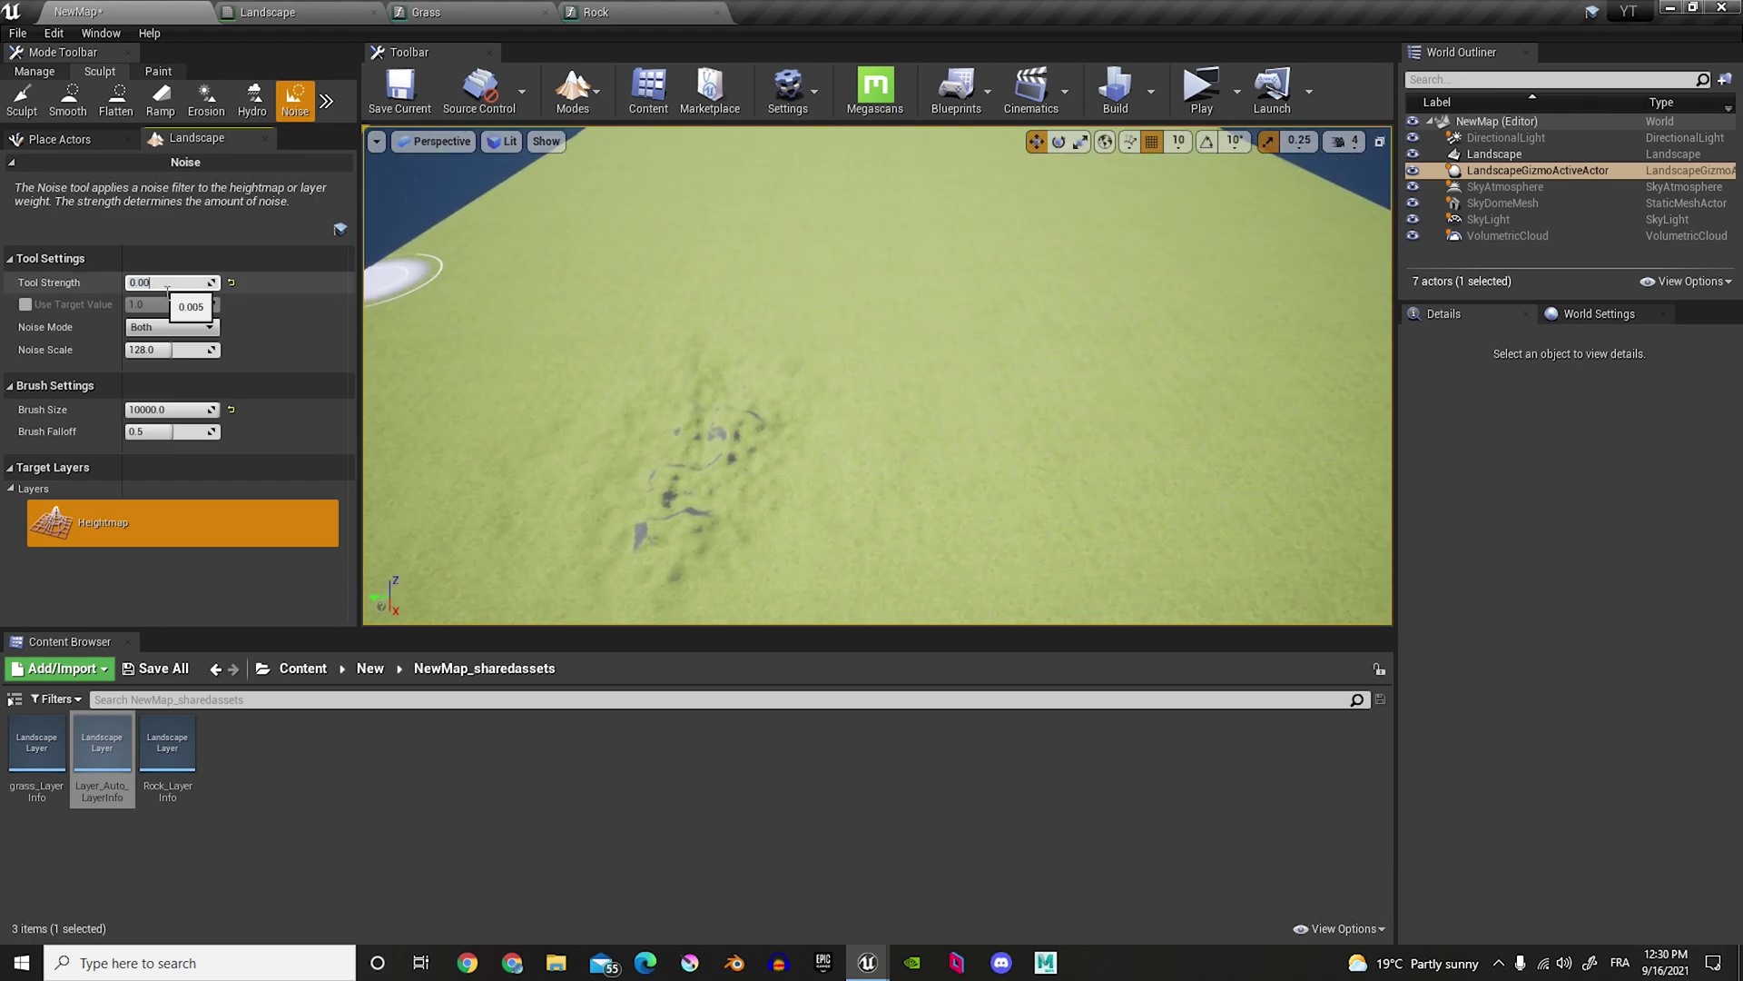
key(BackSpace)
text(5)
key(Return)
mouse_move(1011, 303)
mouse_down()
mouse_move(584, 328)
mouse_move(789, 201)
mouse_move(772, 167)
mouse_move(908, 340)
mouse_move(1171, 363)
mouse_move(1070, 246)
mouse_move(572, 569)
mouse_move(441, 300)
mouse_move(604, 232)
mouse_move(855, 253)
mouse_move(1011, 463)
mouse_up()
right_drag(1011, 463, 1077, 451)
mouse_move(1077, 451)
mouse_down()
mouse_move(898, 614)
mouse_move(821, 608)
mouse_move(635, 536)
mouse_up()
right_drag(664, 298, 554, 290)
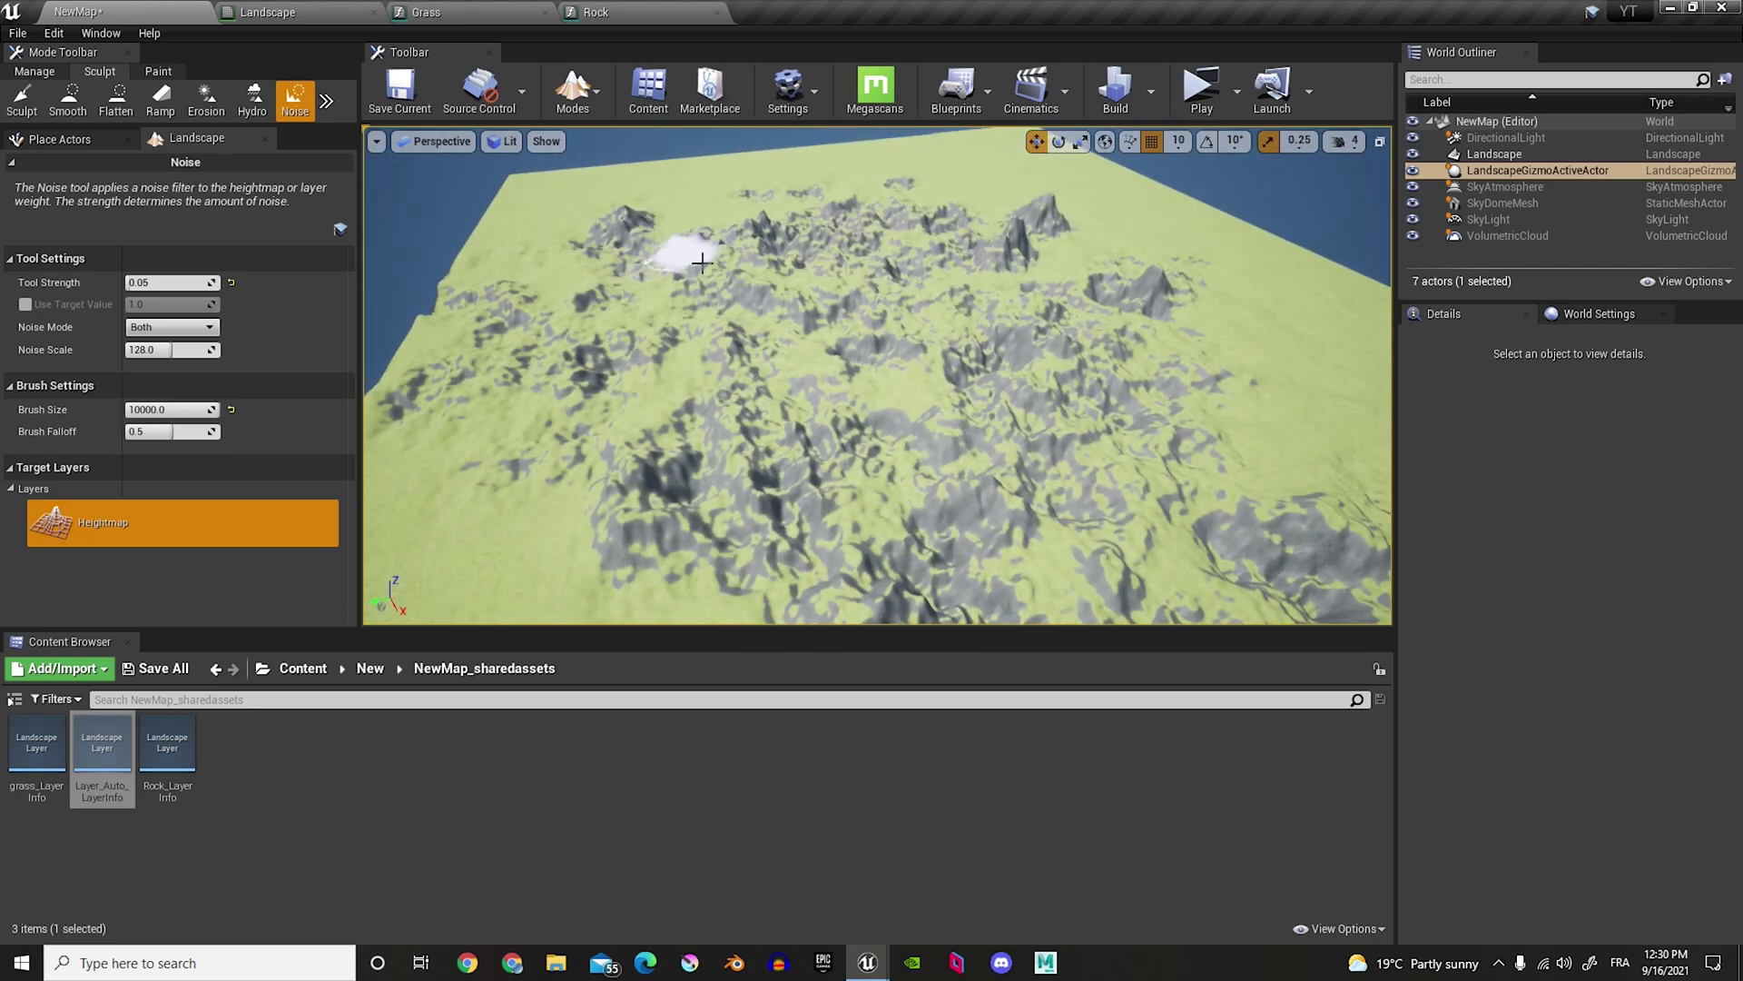
mouse_move(664, 297)
mouse_down()
mouse_move(509, 409)
mouse_move(670, 654)
mouse_move(667, 225)
mouse_up()
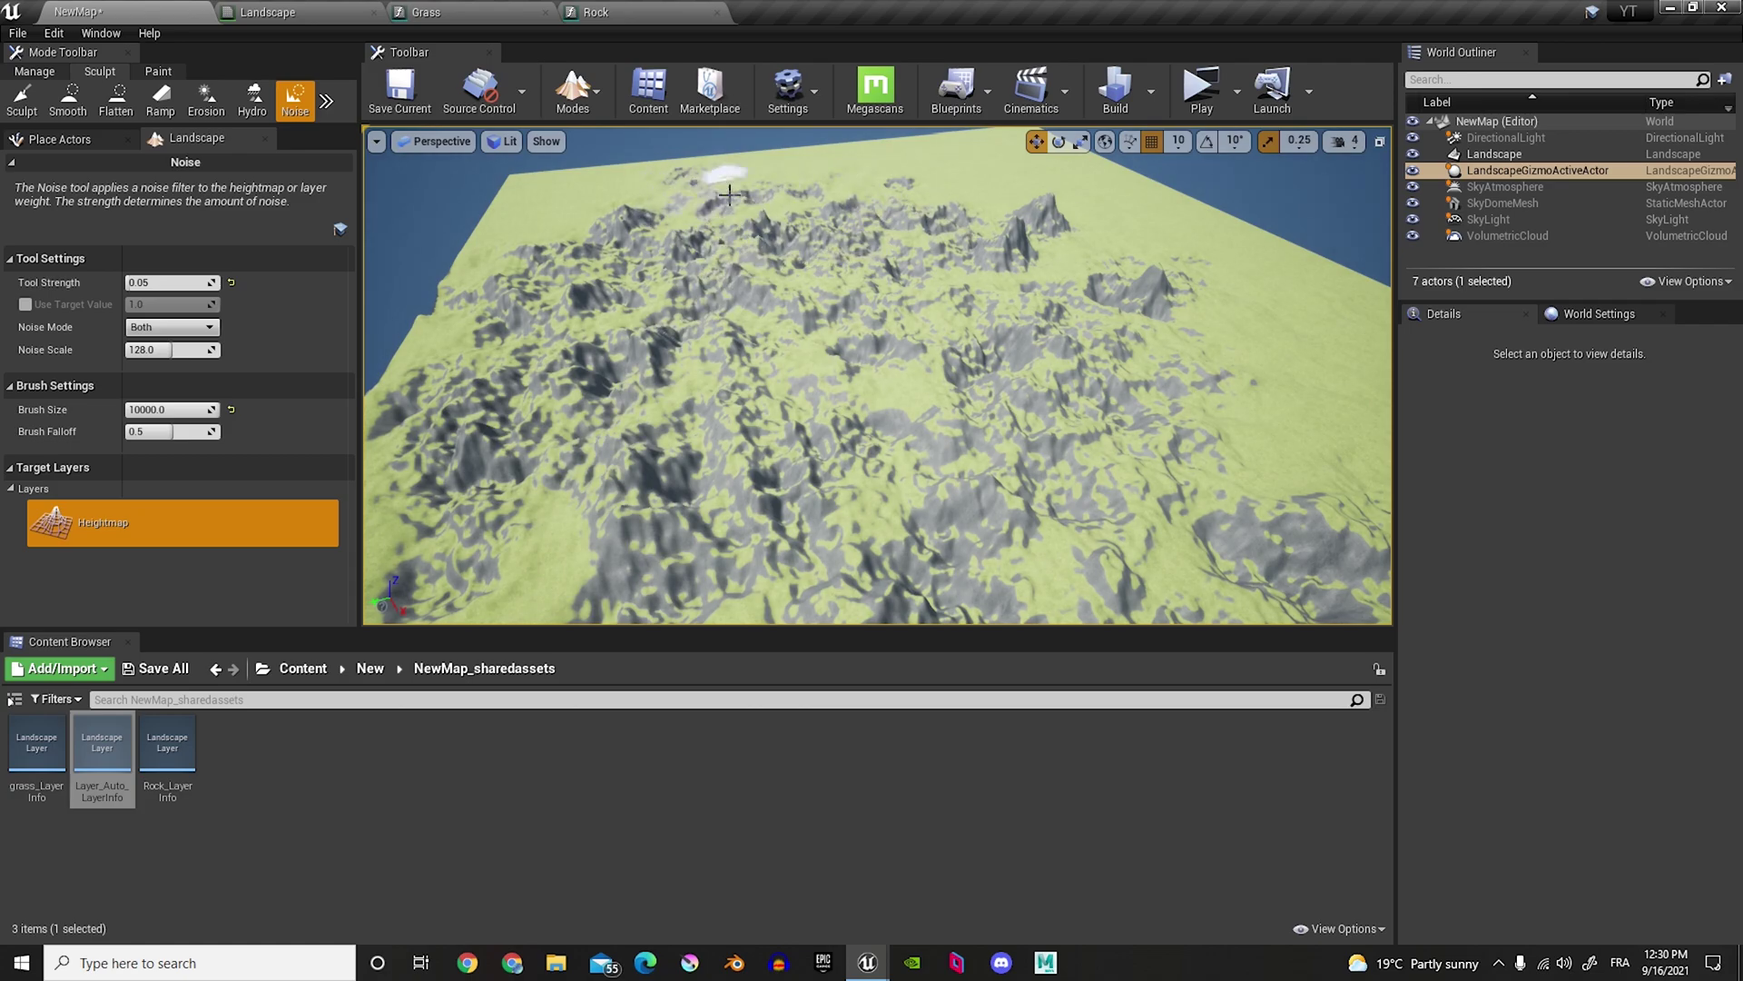
mouse_move(908, 179)
mouse_down()
mouse_move(1225, 390)
mouse_move(1238, 455)
mouse_move(1062, 241)
mouse_move(967, 396)
mouse_up()
Step: Play the level and walk the character over the hills to examine the slope-based grass and rock blending
right_click(1334, 522)
right_drag(1335, 522, 962, 397)
right_drag(917, 327, 908, 318)
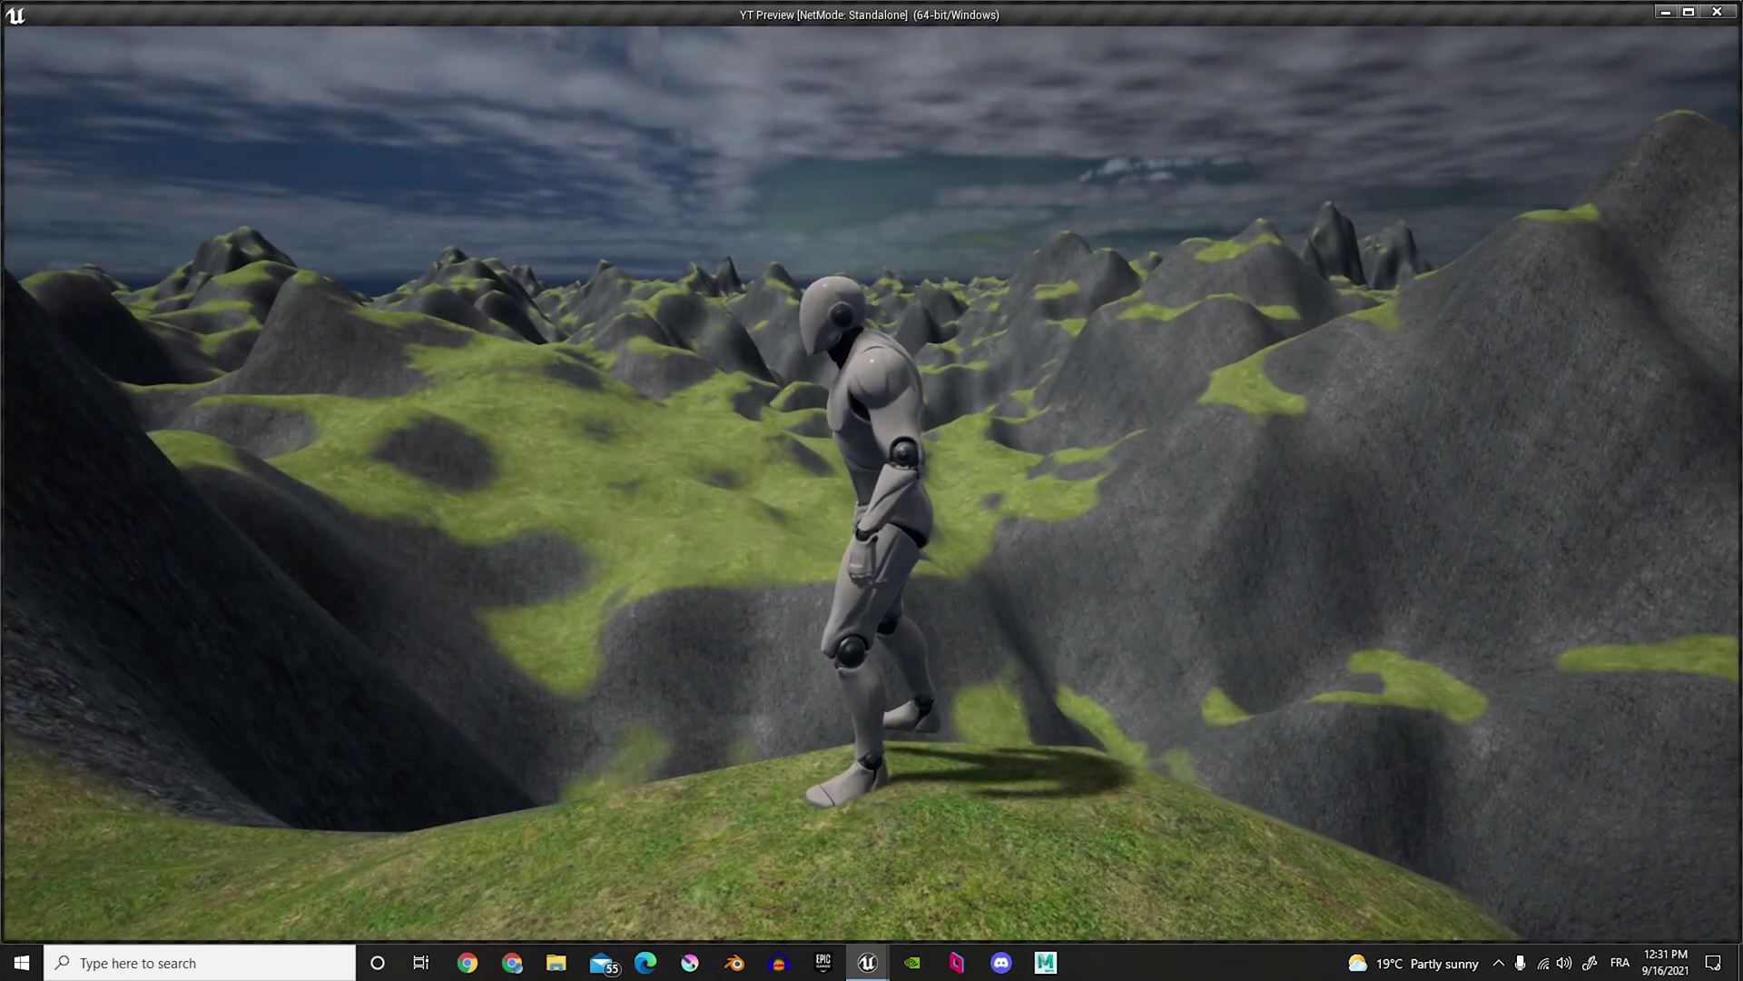
key(w)
key(a)
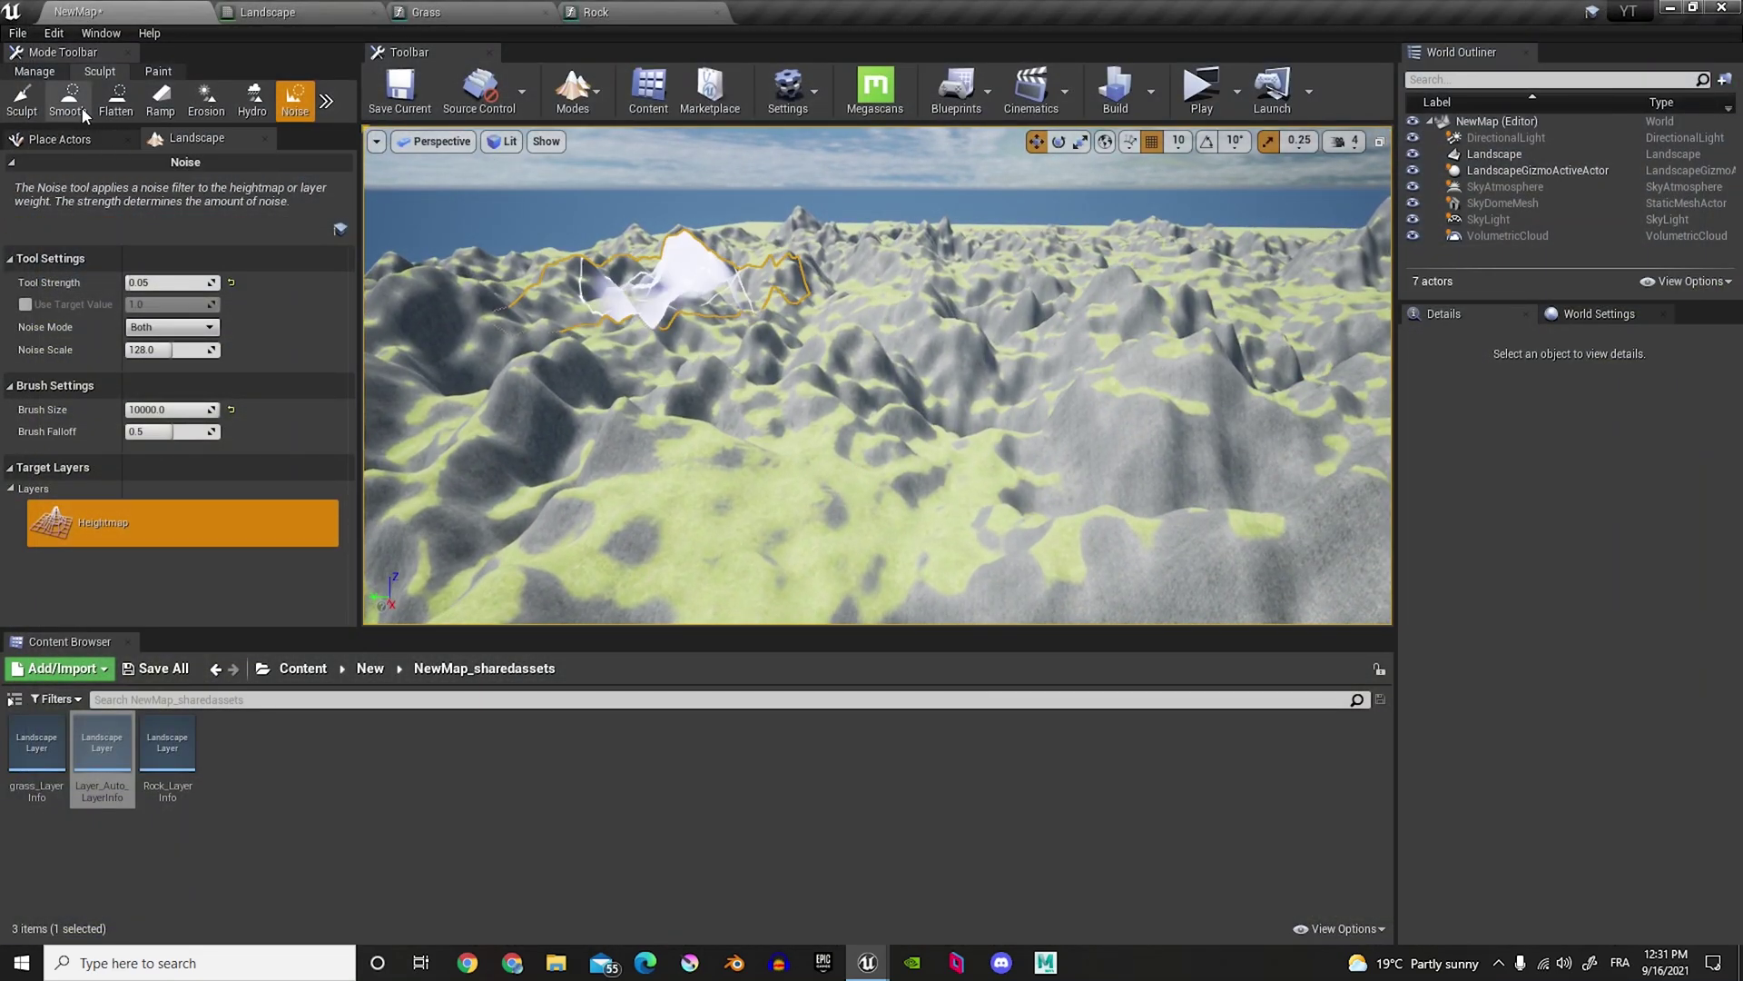
Step: Raise several tall peaks with the Sculpt tool, with strength reset to 0.3 and a brush size of about 4007
click(20, 102)
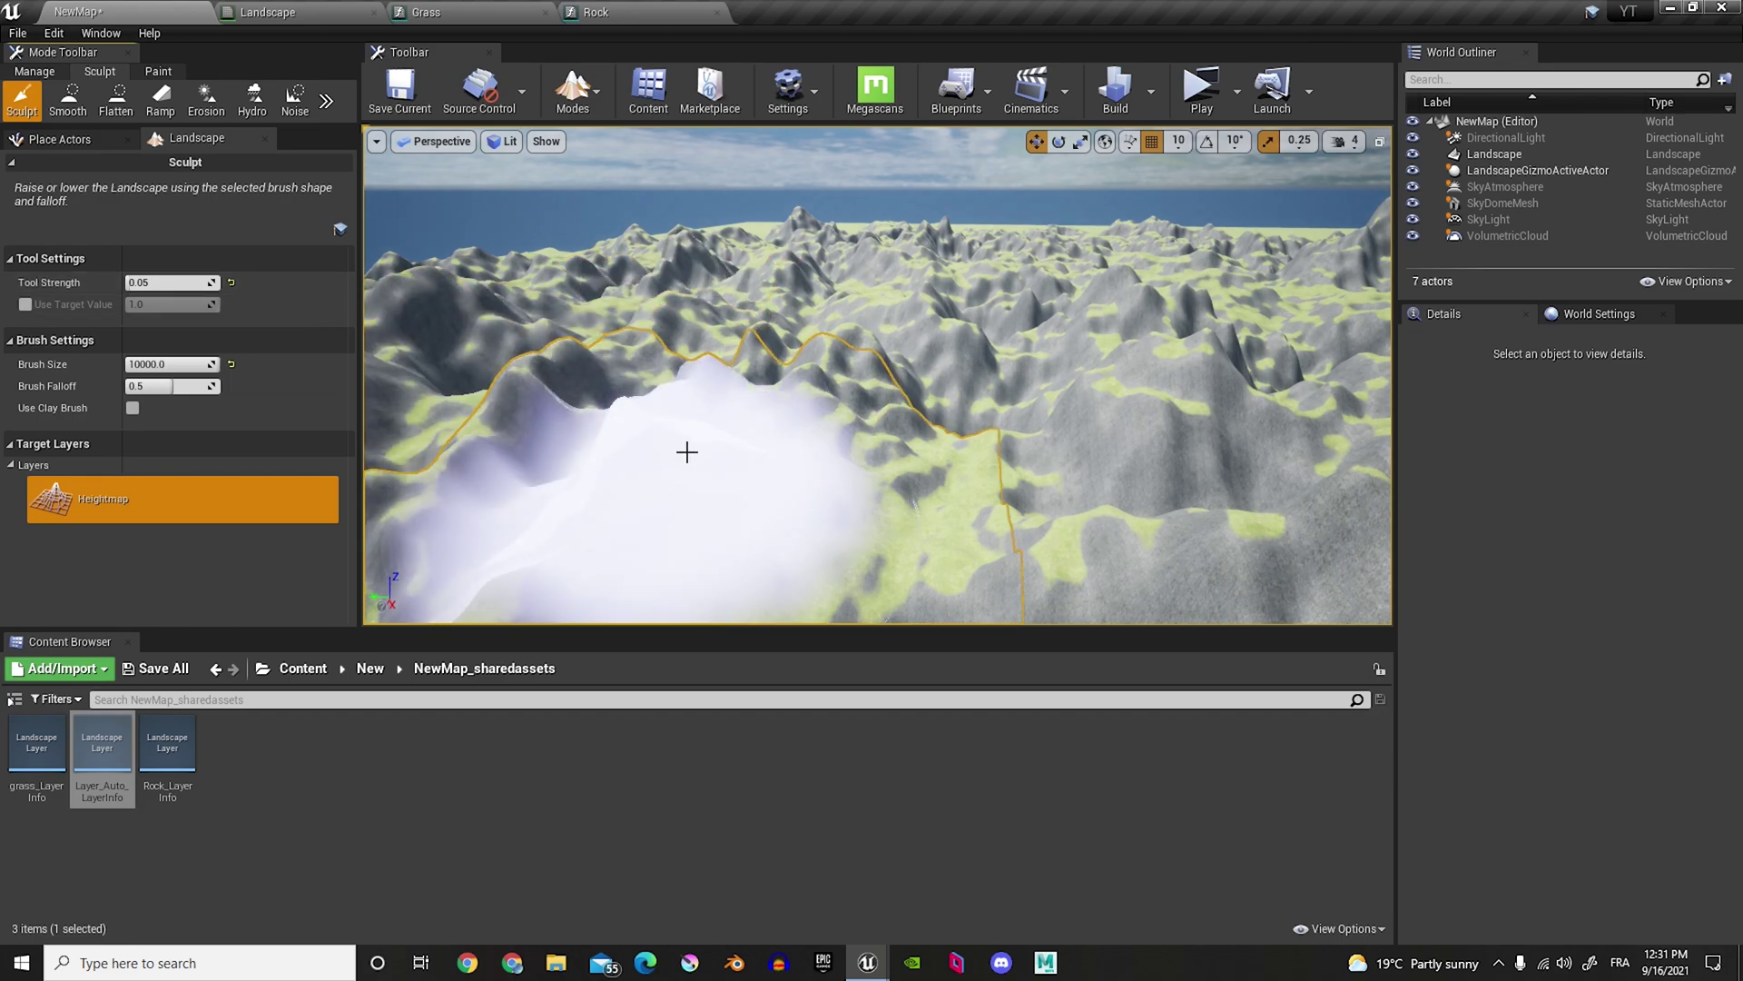
click(231, 282)
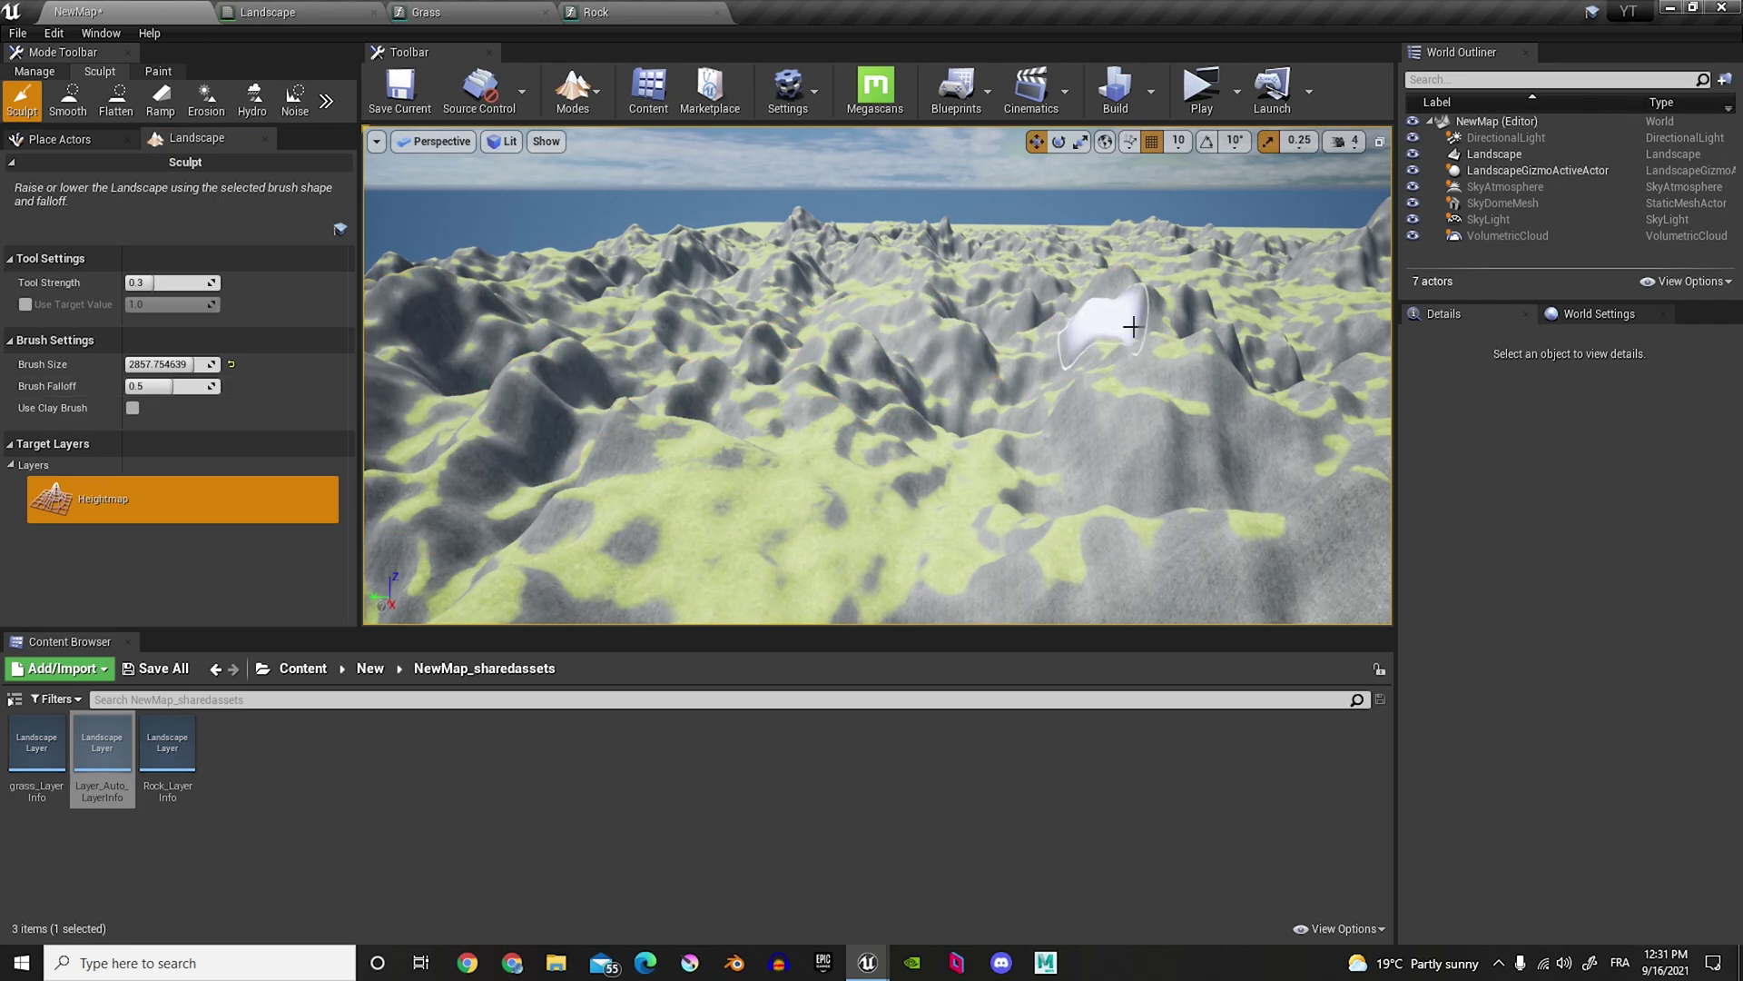
mouse_move(1257, 356)
right_down()
mouse_move(1258, 463)
mouse_move(1257, 395)
mouse_move(1289, 381)
mouse_move(1257, 368)
right_up()
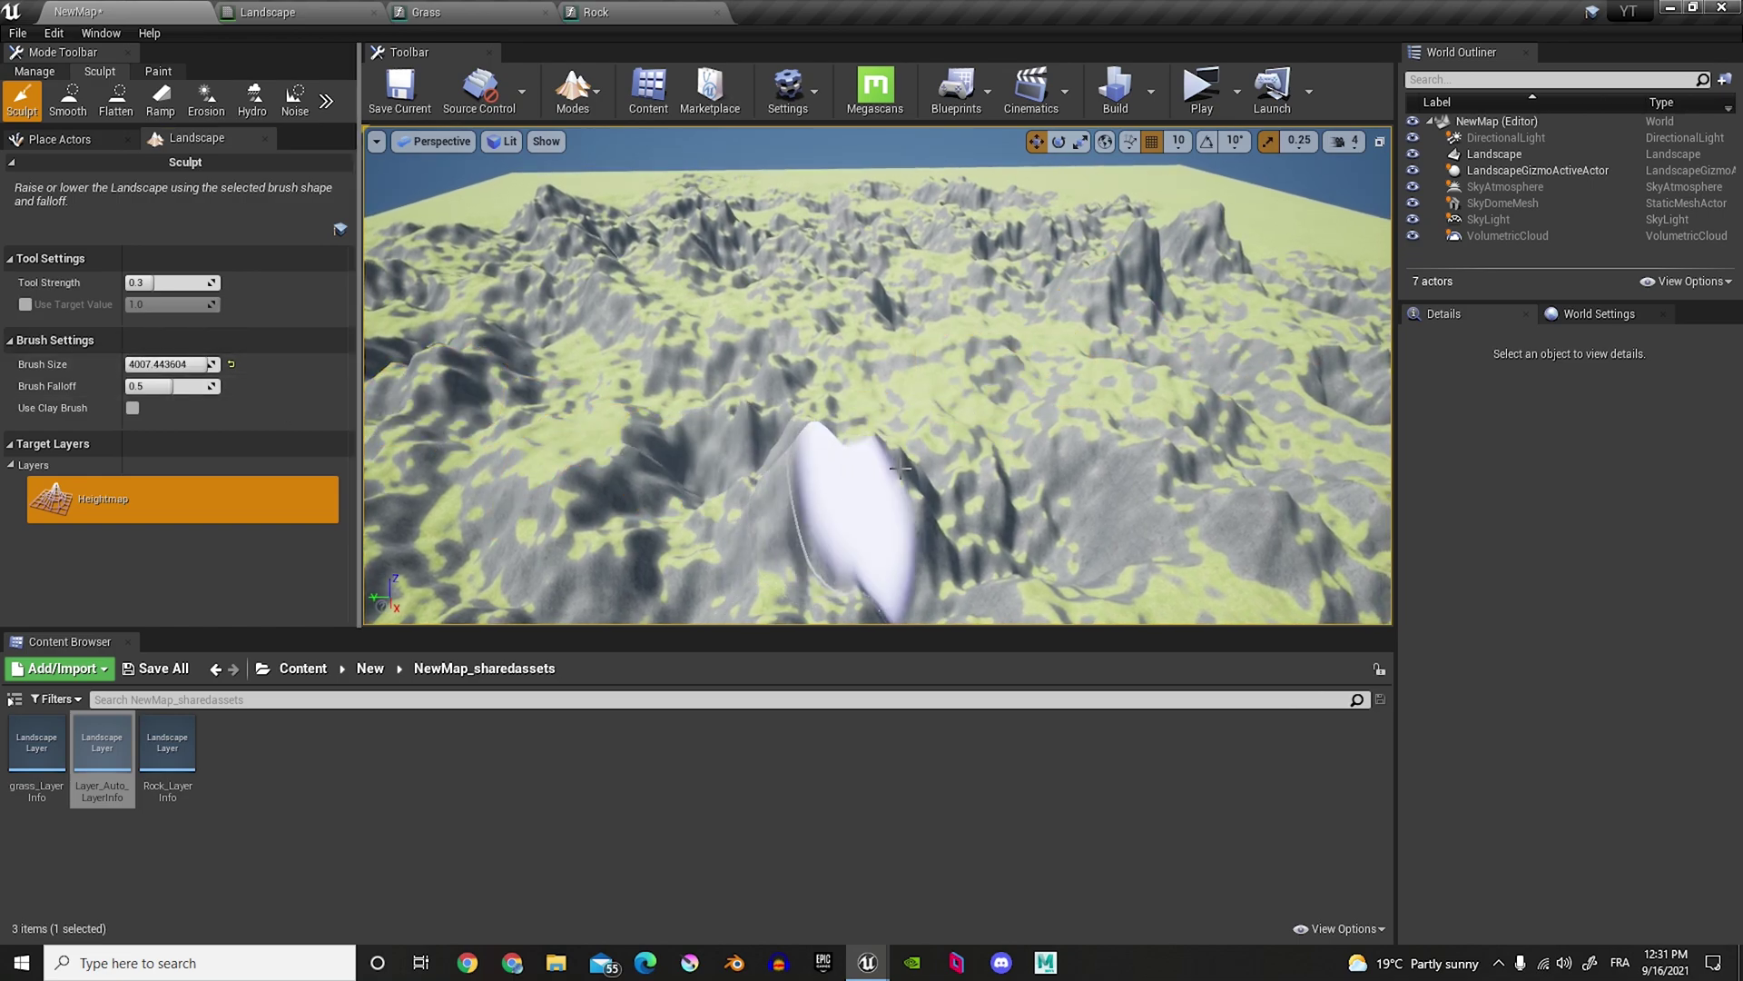
mouse_move(899, 454)
mouse_down()
mouse_move(836, 448)
mouse_move(820, 526)
mouse_move(826, 508)
mouse_up()
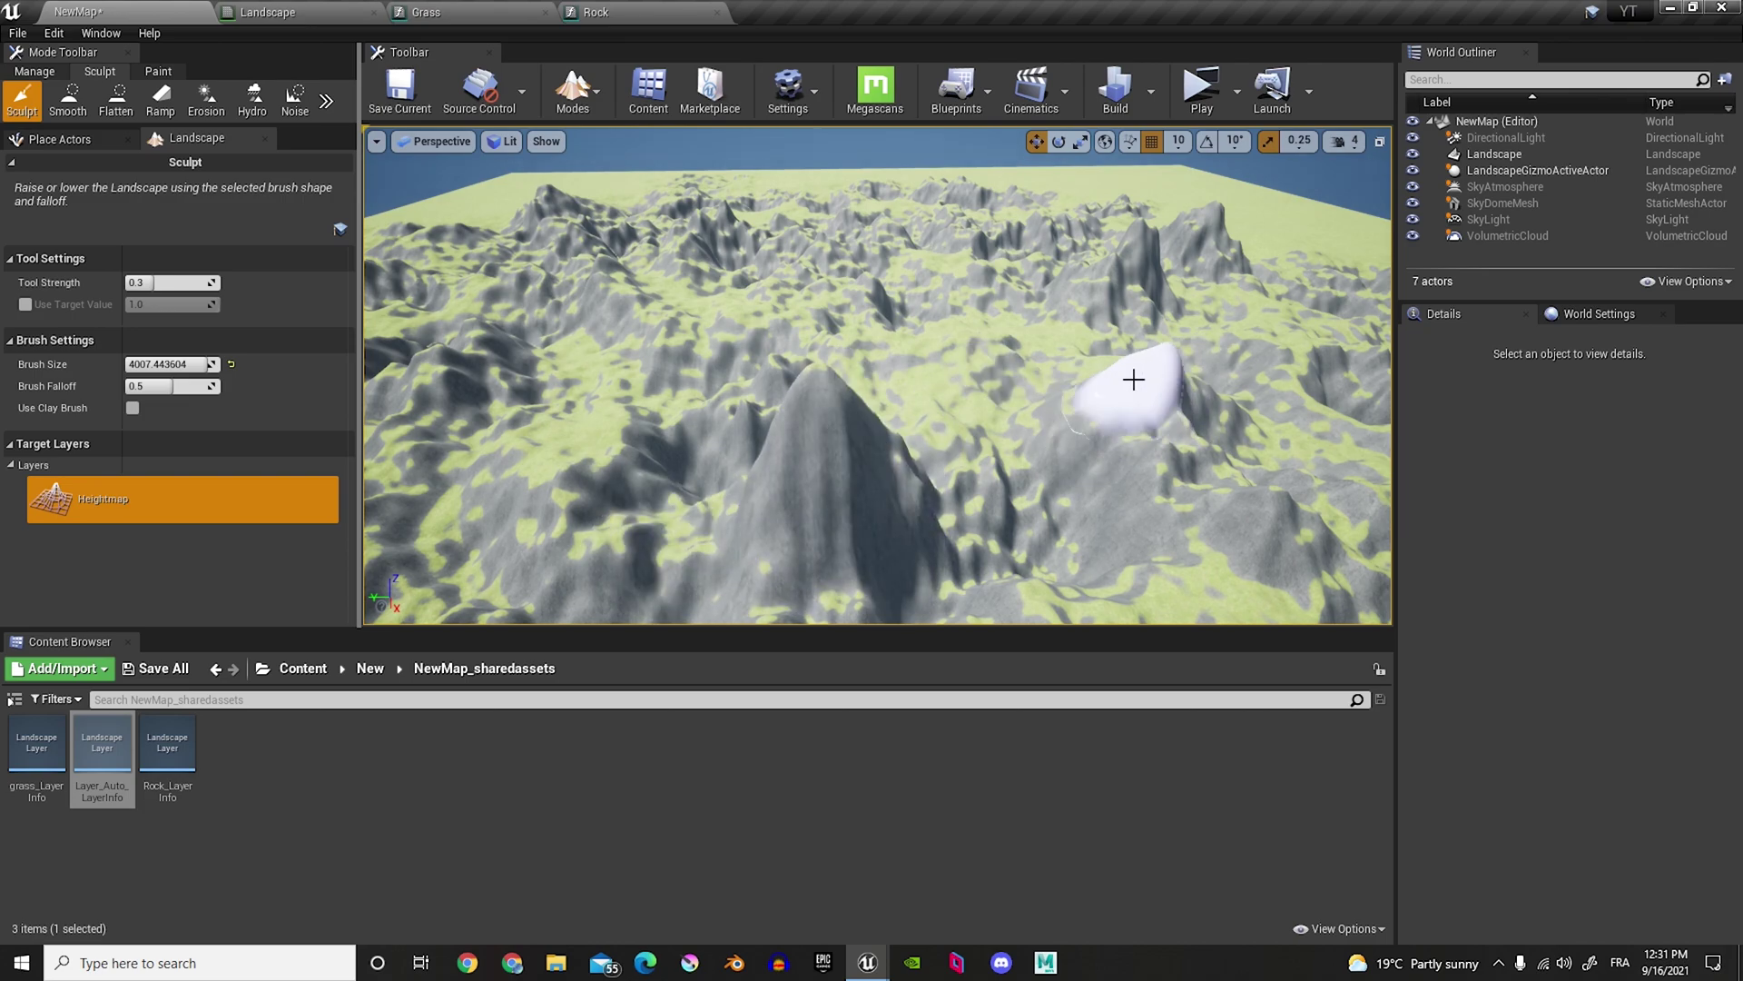
mouse_move(1115, 392)
mouse_down()
mouse_move(1032, 428)
mouse_move(1175, 393)
mouse_move(1179, 373)
mouse_move(1122, 523)
mouse_up()
right_drag(1207, 436, 1057, 449)
key(d)
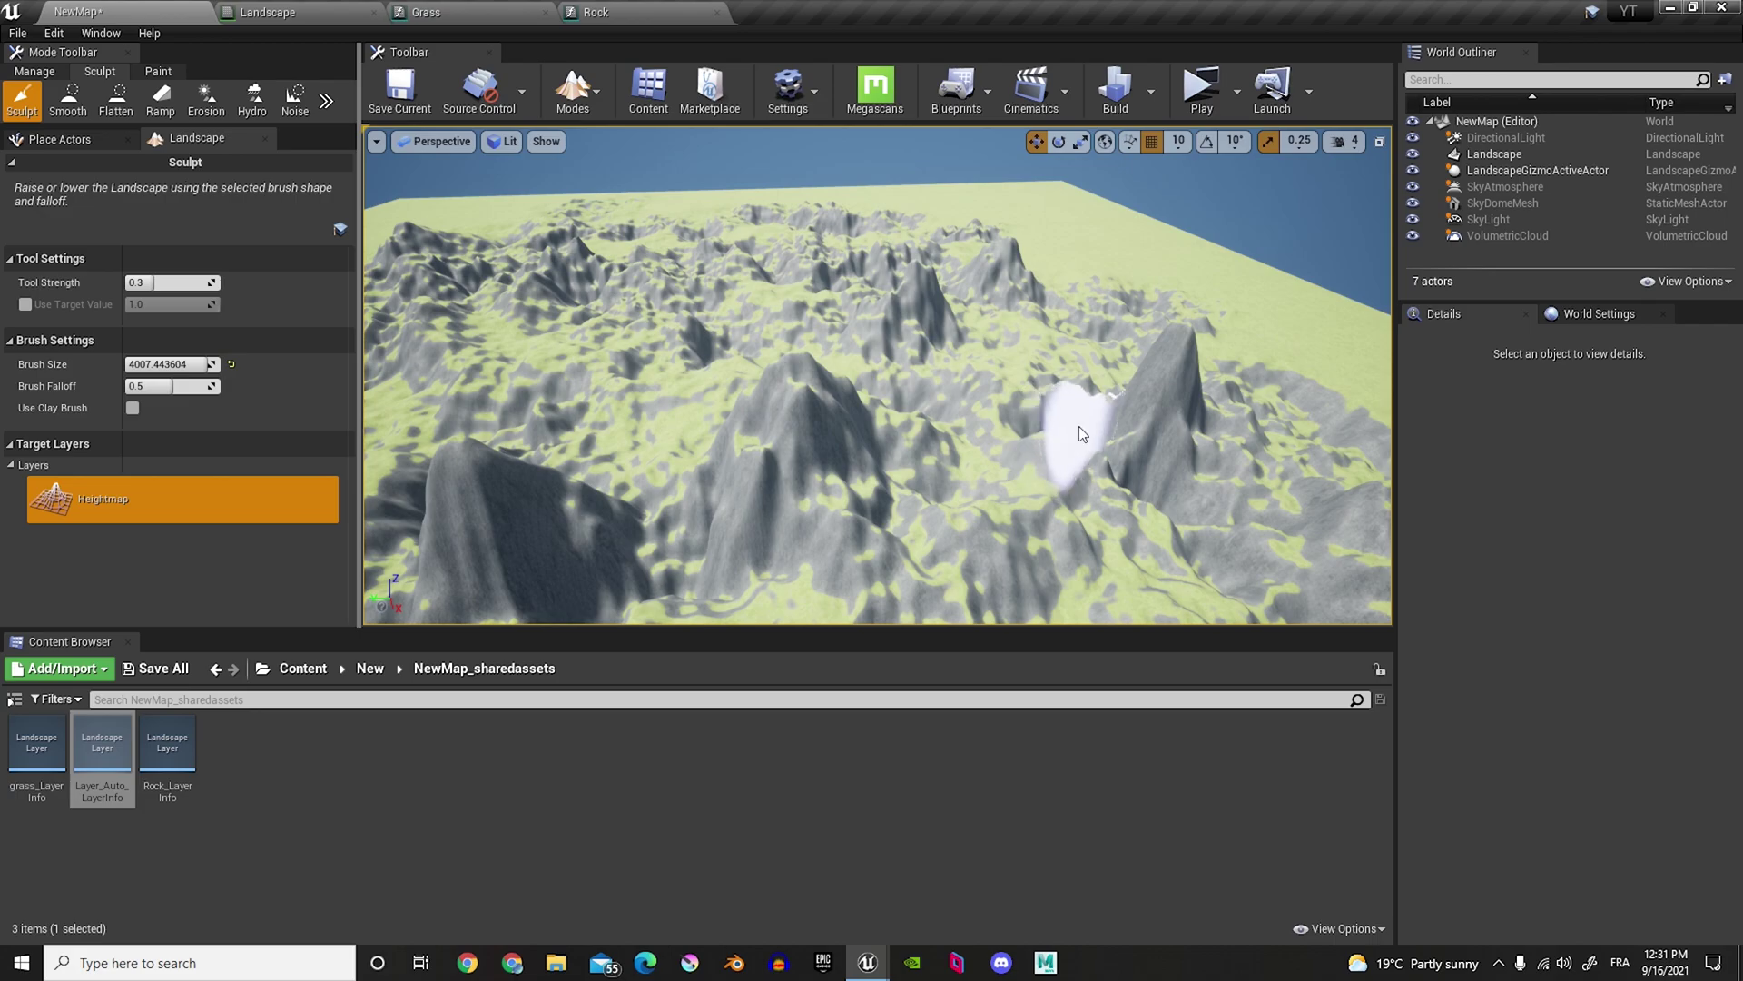
mouse_move(1108, 425)
mouse_down()
mouse_move(1140, 401)
mouse_move(1117, 381)
mouse_move(1149, 490)
mouse_up()
right_drag(1162, 495, 932, 495)
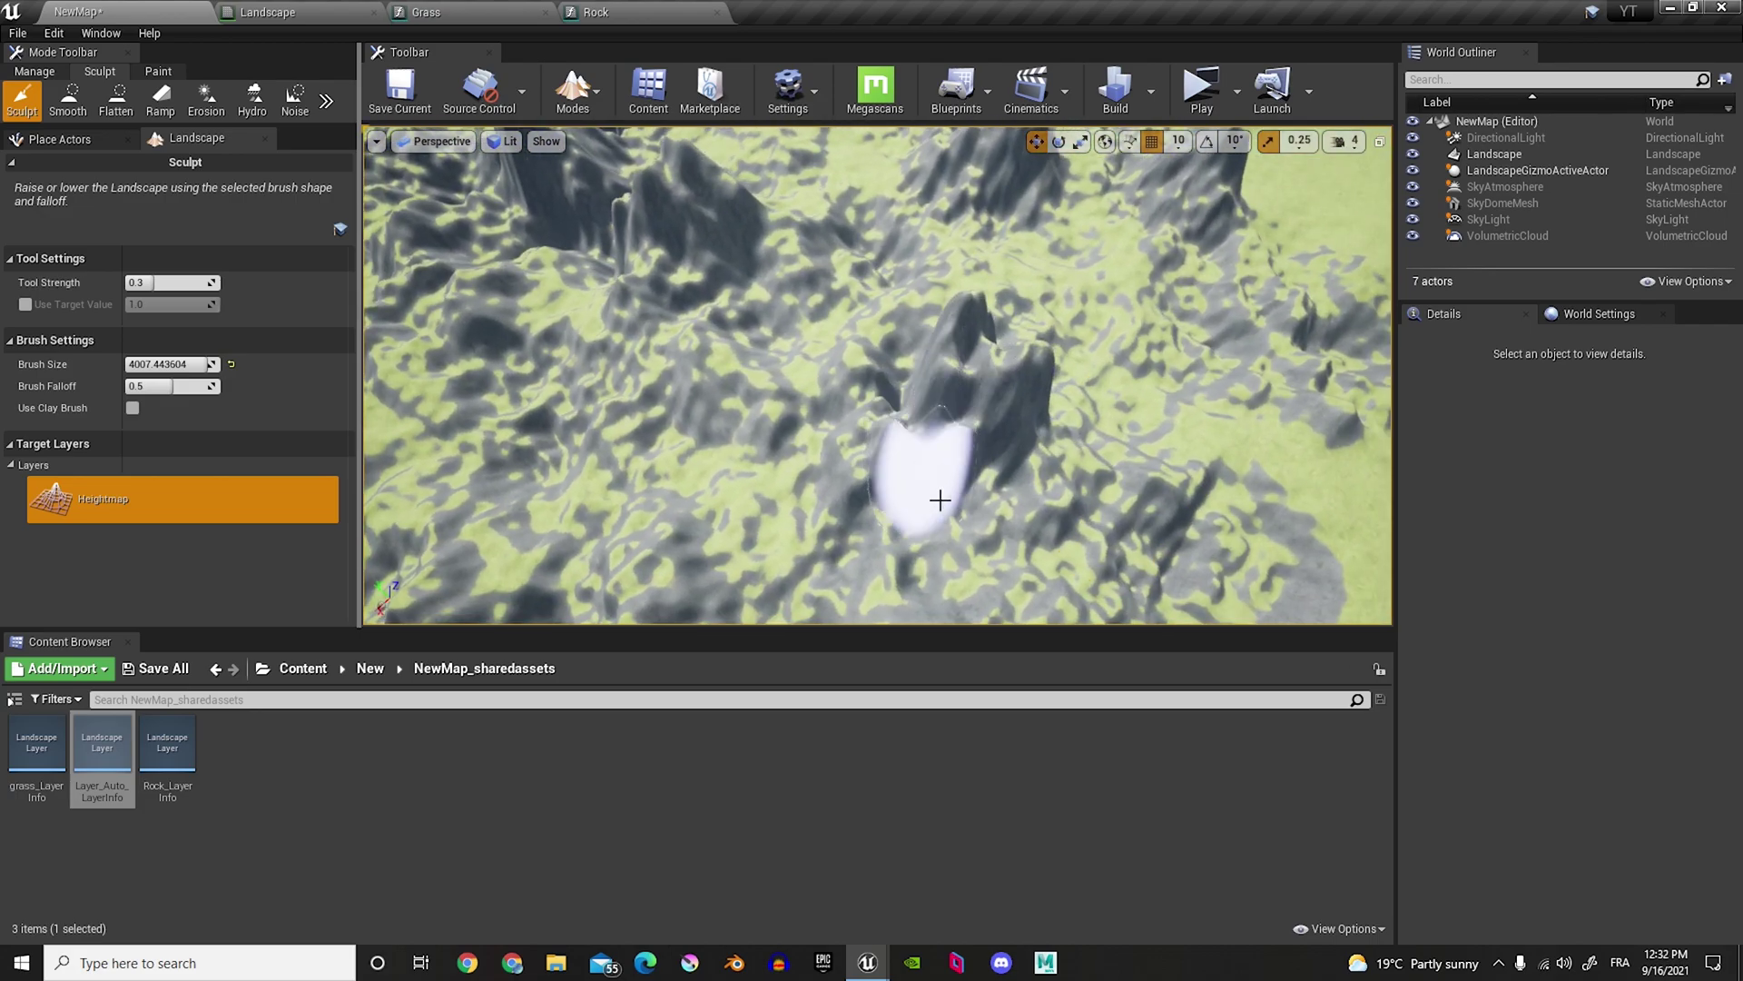
Step: Flatten the top of a raised peak into a plateau with the Flatten tool
right_drag(926, 409, 926, 354)
click(115, 100)
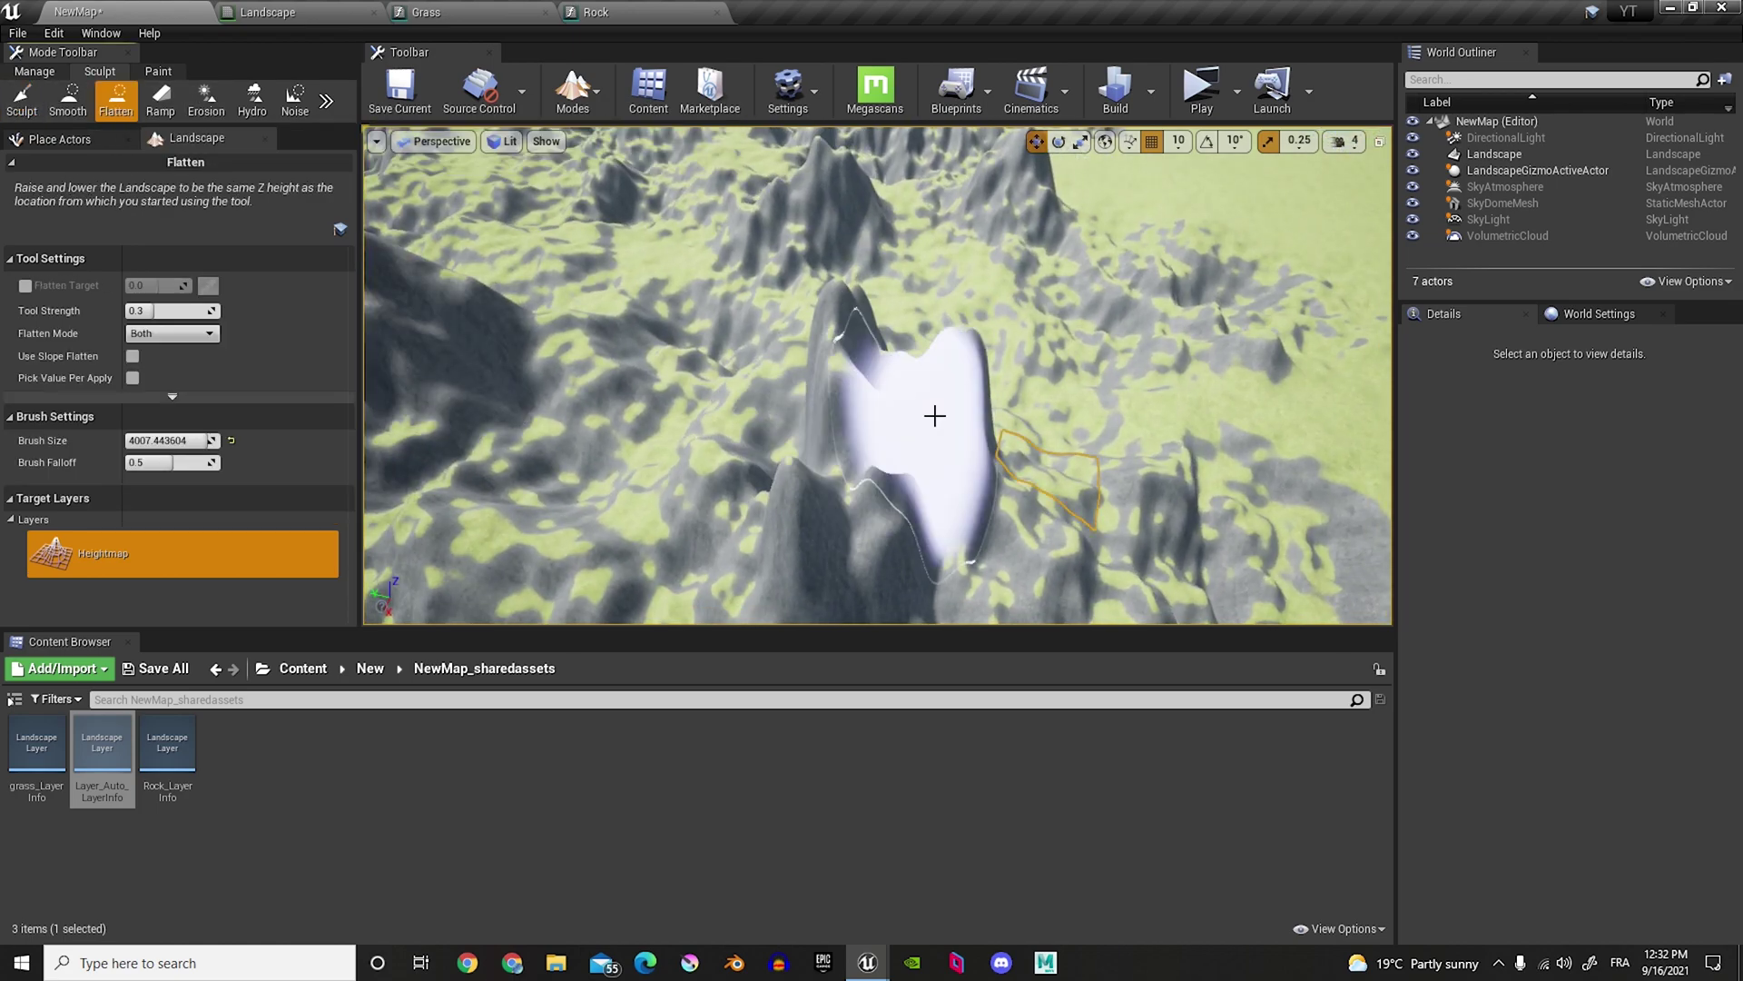
click(67, 99)
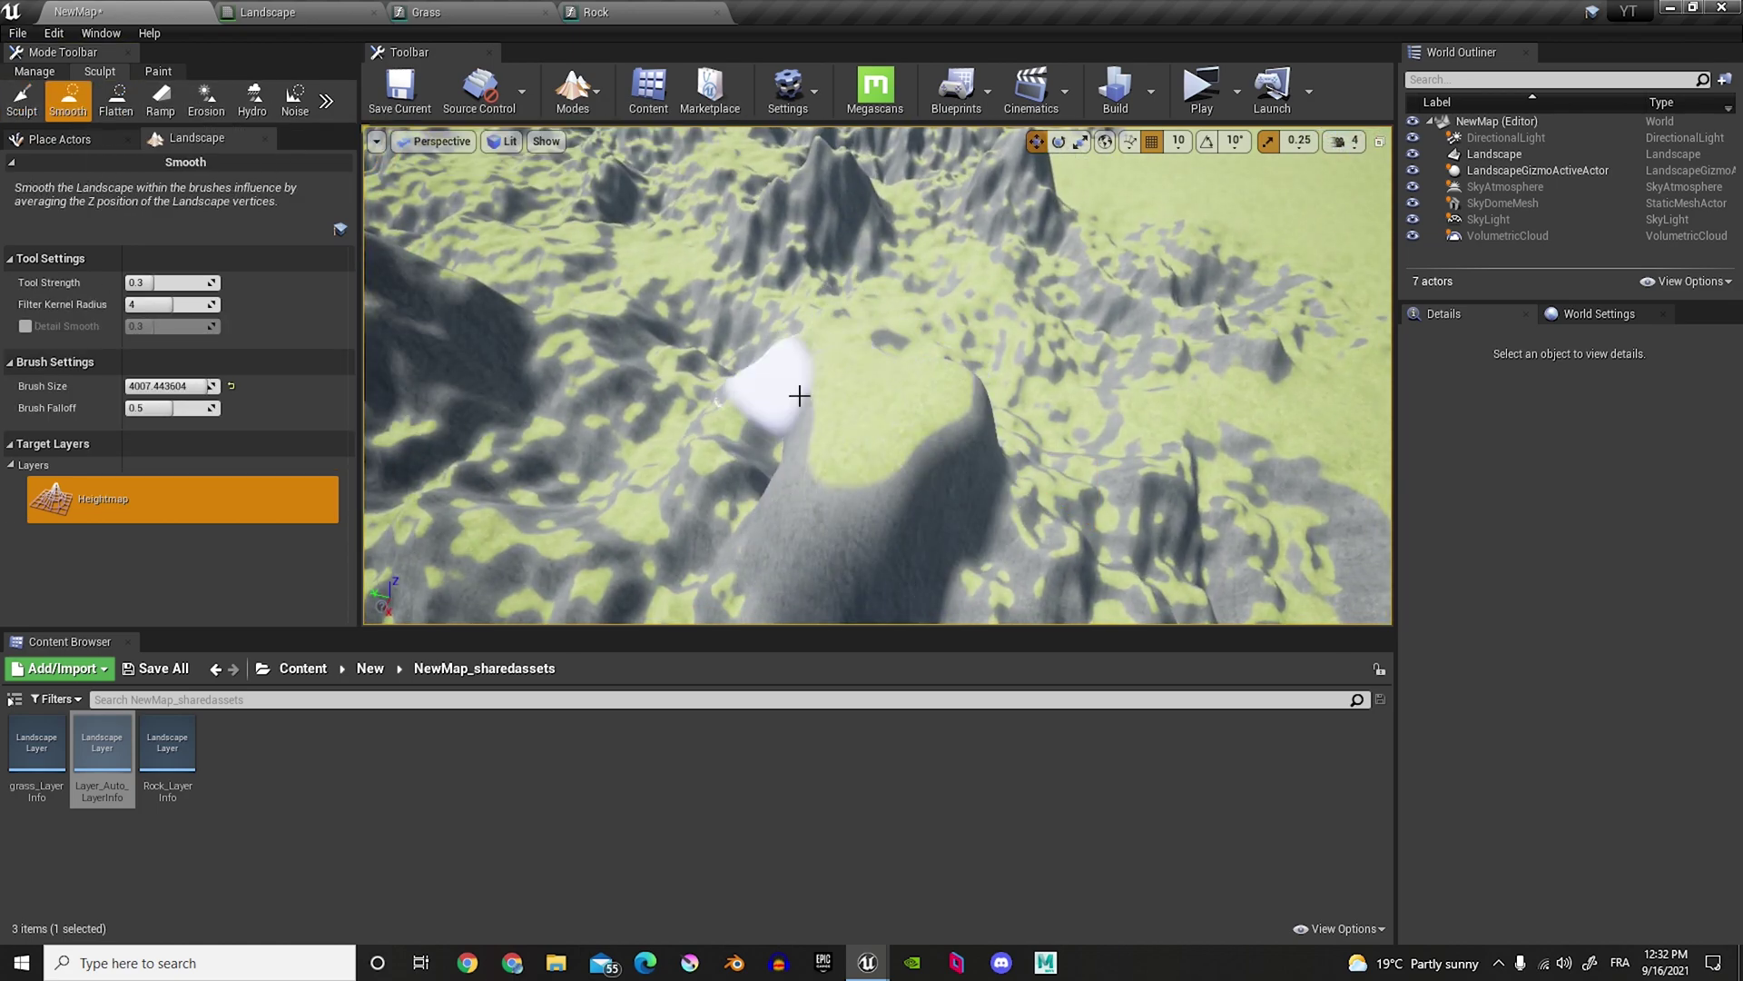
Step: Try adding noise over the flattened peak at strength 0.3, and undo the stroke
click(289, 107)
drag(899, 404, 809, 541)
right_drag(809, 541, 1026, 451)
key(ctrl+z)
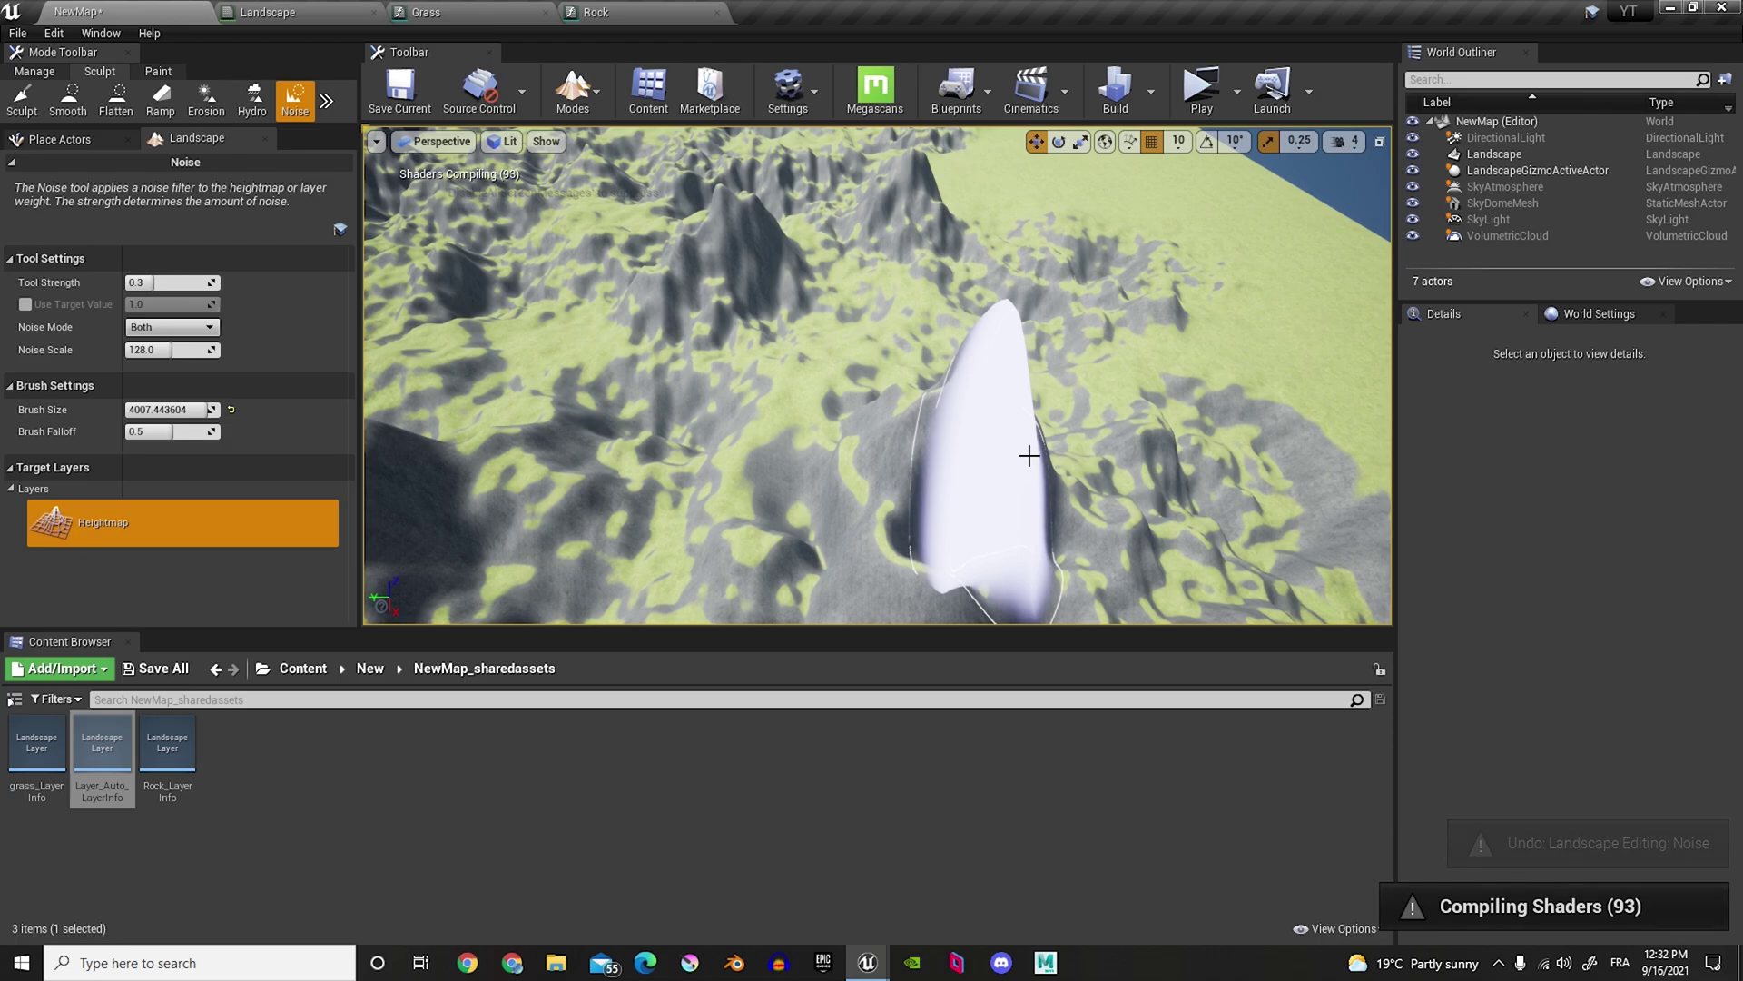
Step: Raise a new peak near the landscape's edge with the Sculpt tool
mouse_move(829, 400)
right_down()
mouse_move(829, 290)
mouse_move(868, 357)
right_up()
click(21, 99)
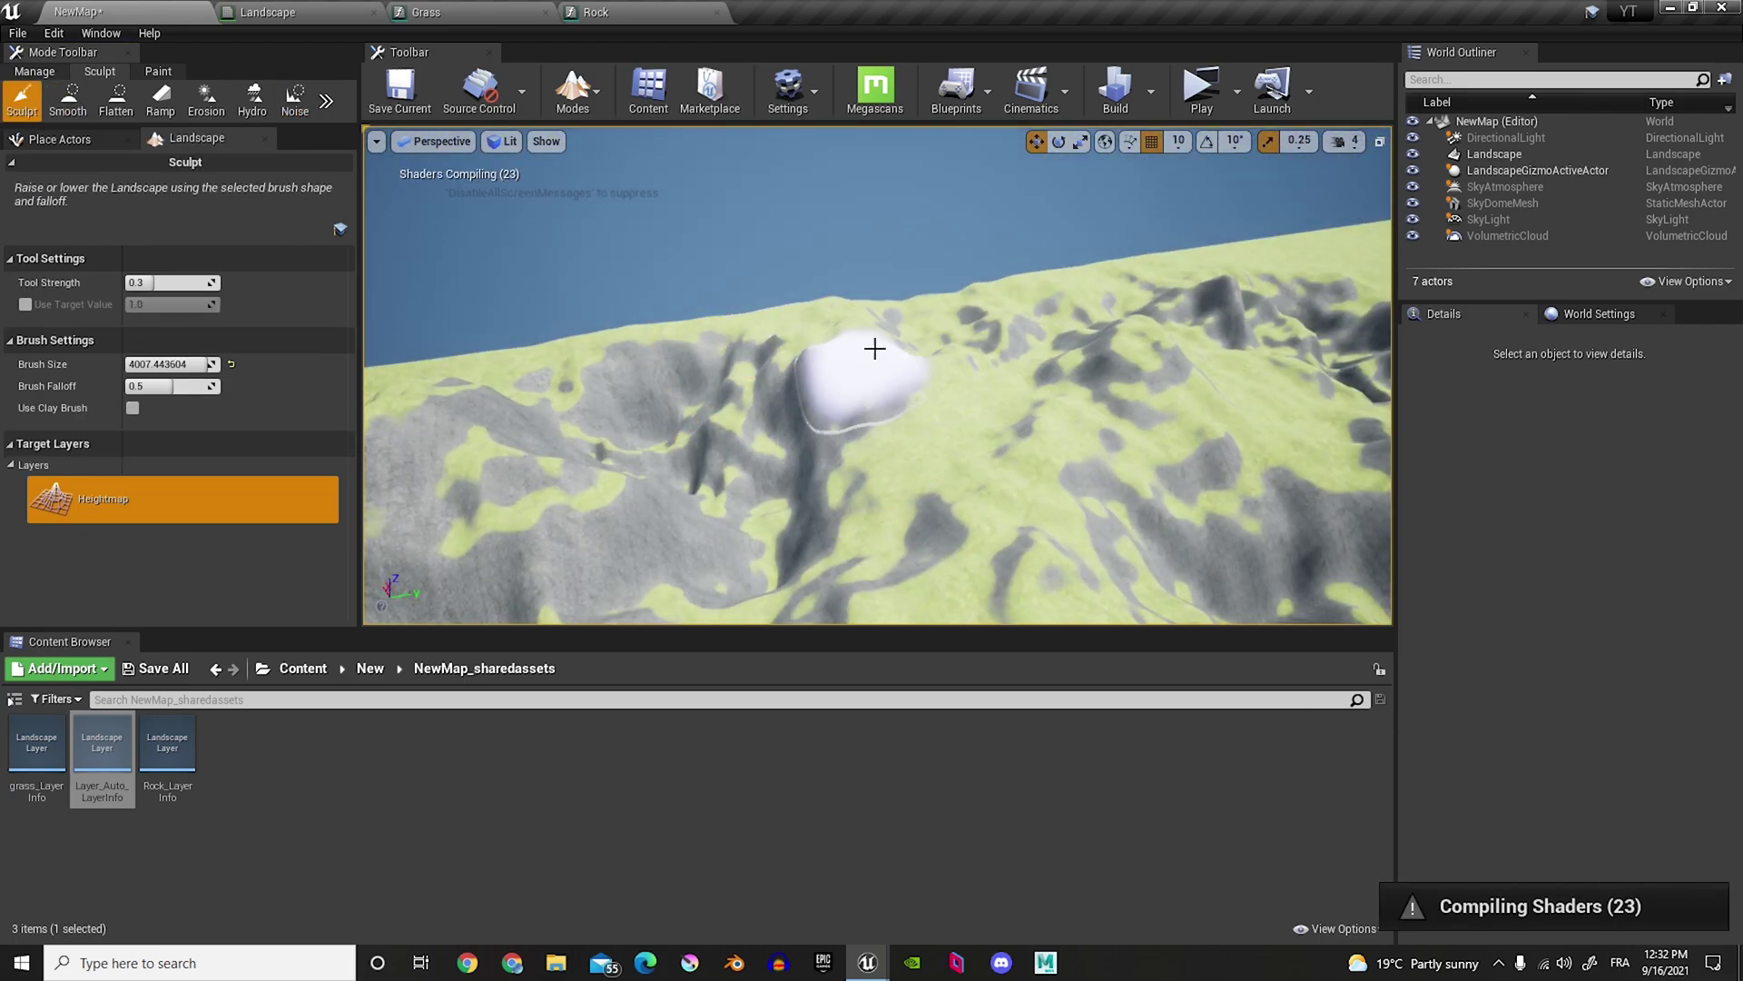
drag(979, 355, 875, 462)
Step: Set the Noise tool to Add mode with a strength of about 0.052, and build up additional peaks around the new one
click(296, 101)
click(171, 326)
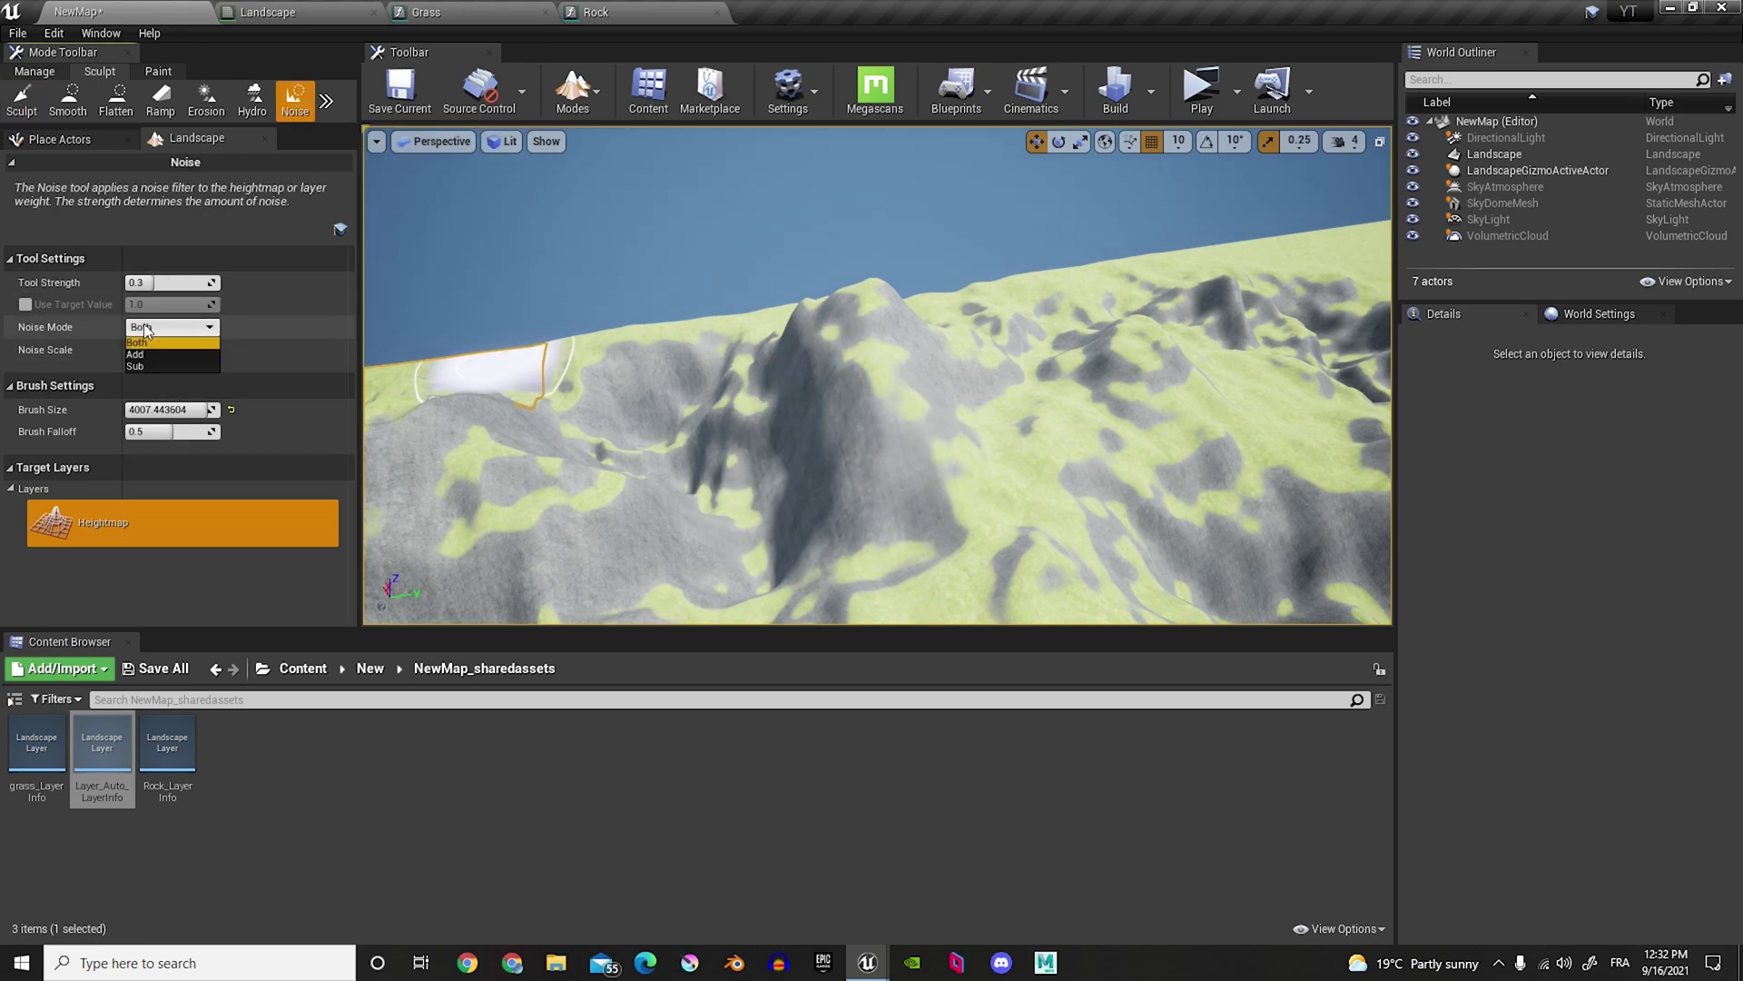
click(140, 357)
drag(672, 408, 832, 460)
key(ctrl+z)
drag(152, 283, 130, 284)
drag(894, 364, 934, 375)
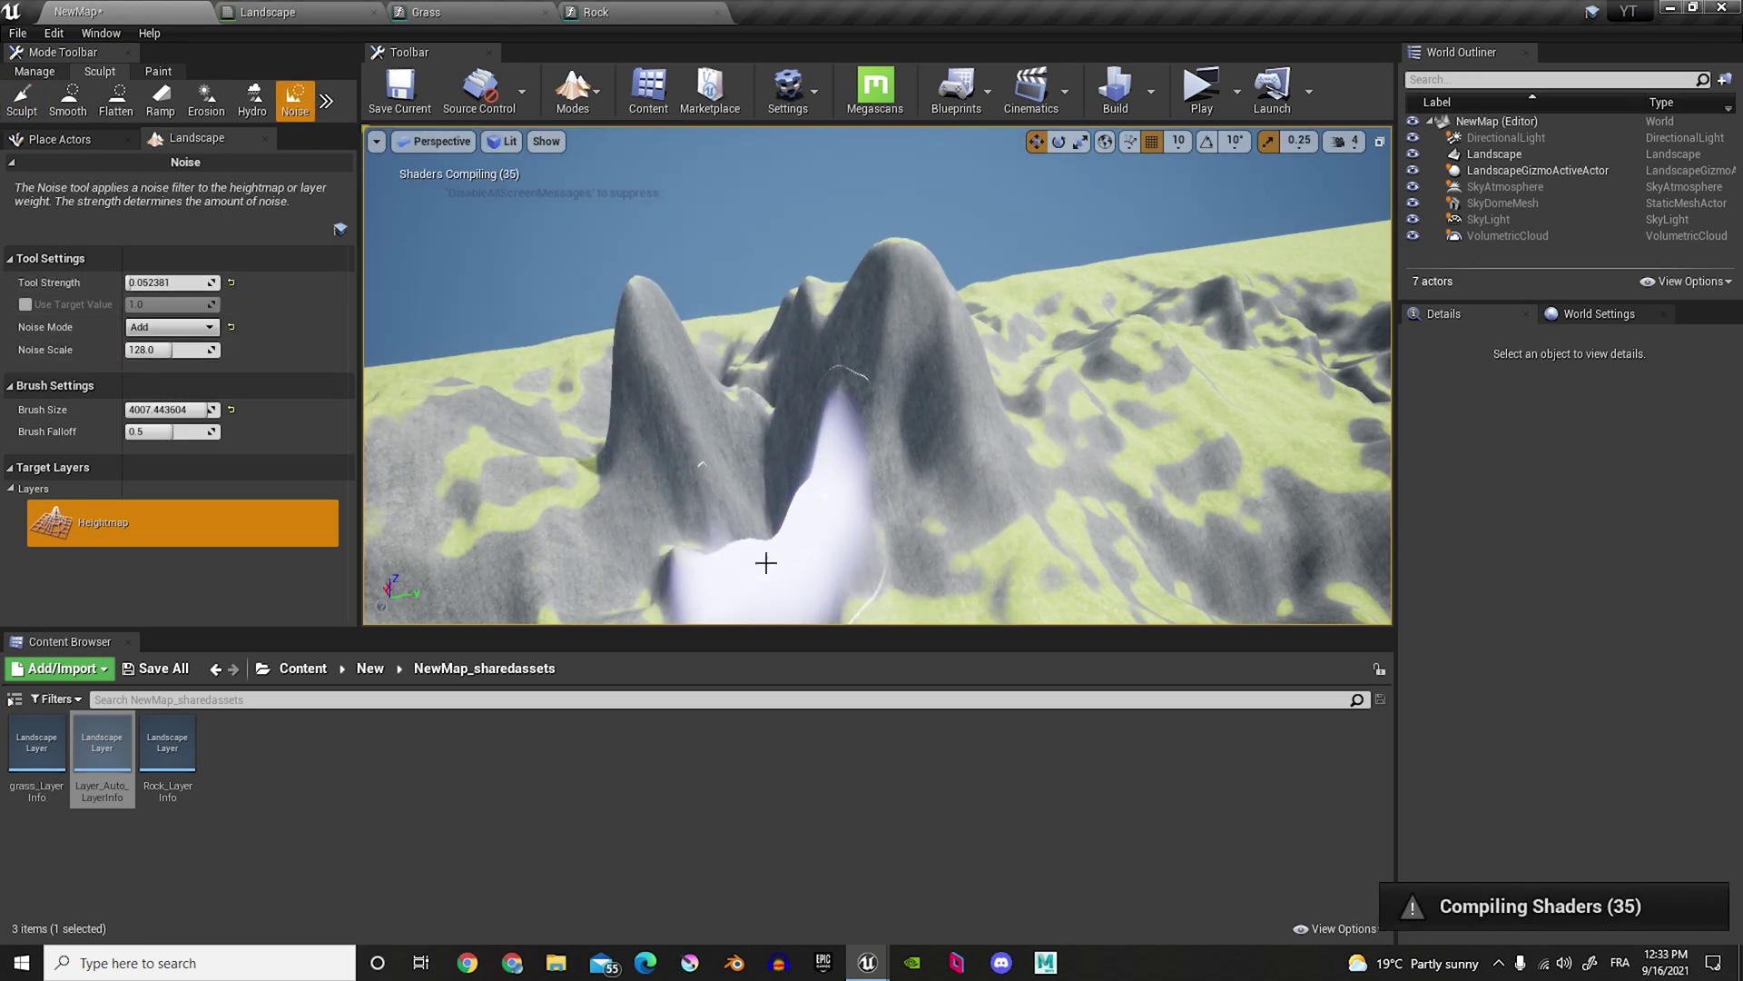
Step: Flatten the terrain beside the noise-built peaks with the Flatten tool
right_drag(761, 560, 827, 551)
click(115, 100)
drag(790, 454, 825, 502)
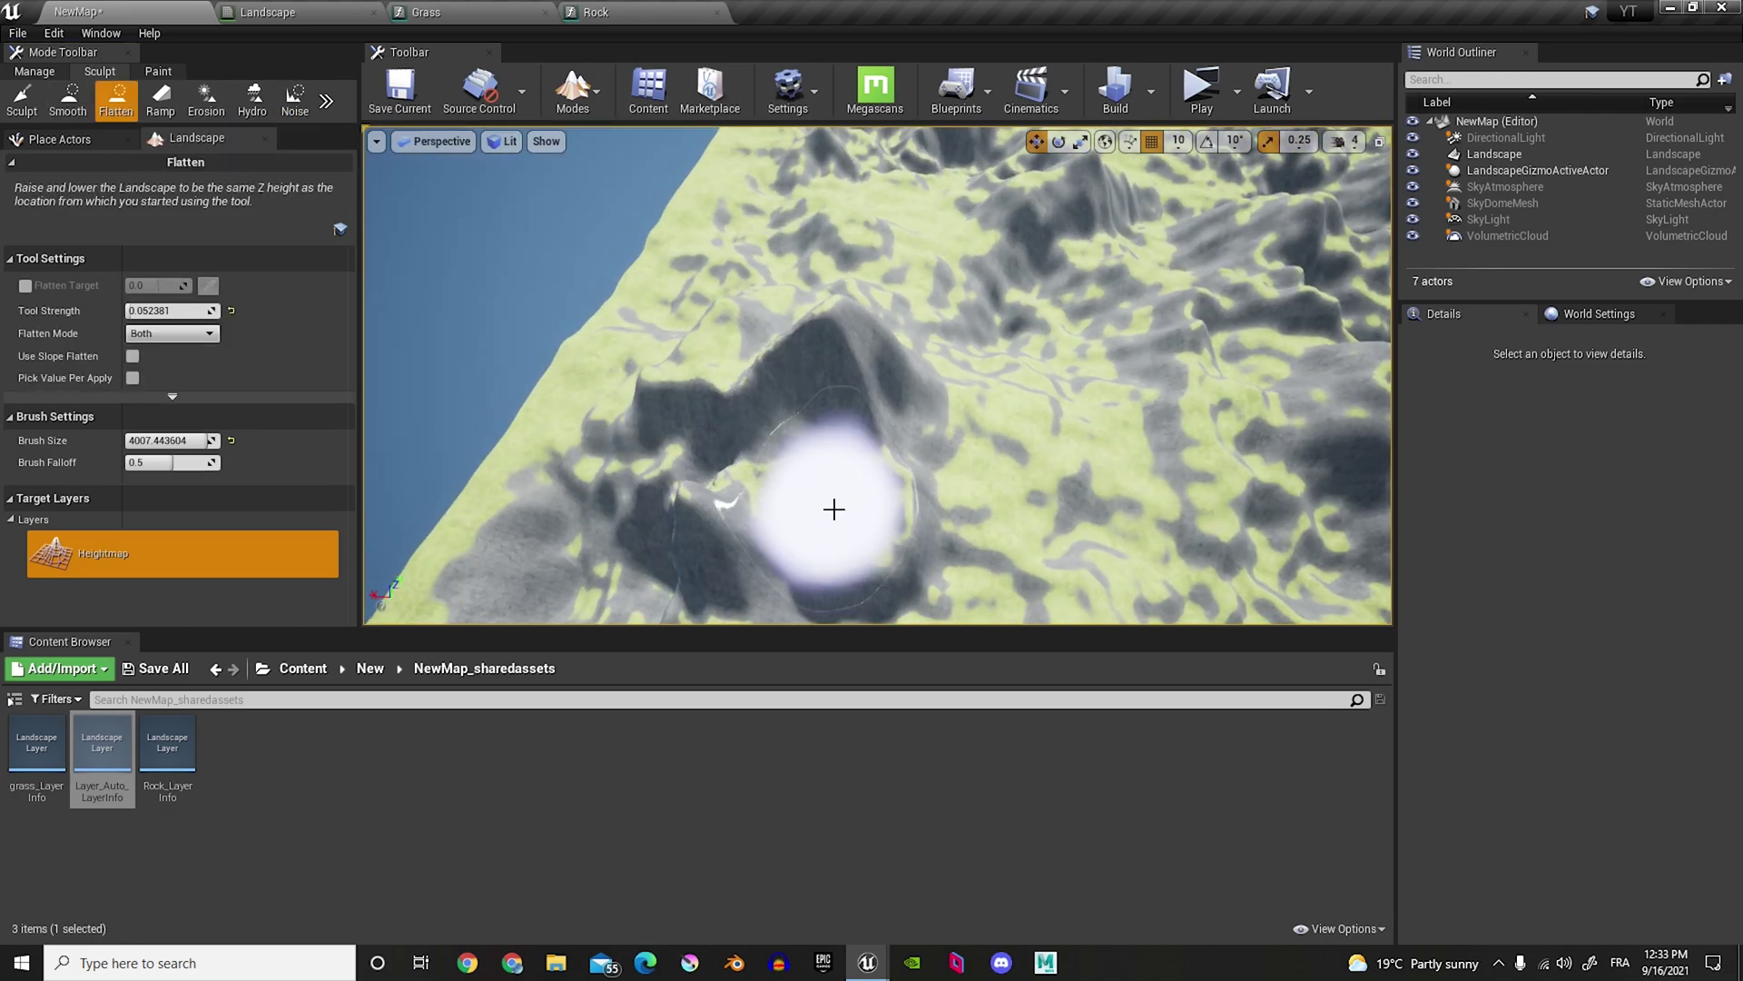
Step: Raise a tall mountain on the landscape with repeated Sculpt tool strokes
click(295, 99)
right_drag(757, 449, 965, 509)
click(22, 100)
drag(965, 509, 965, 530)
right_drag(966, 530, 907, 504)
drag(907, 504, 911, 516)
Step: Erode part of the raised mountain with the Erosion tool
click(206, 100)
drag(966, 390, 949, 422)
mouse_move(949, 422)
right_down()
mouse_move(1008, 459)
mouse_move(981, 427)
right_up()
Step: Undo the oversized Flatten stroke, reduce the brush size to about 354, and flatten a walkable ledge into the mountainside
click(117, 100)
click(898, 463)
key(ctrl+z)
drag(181, 441, 135, 441)
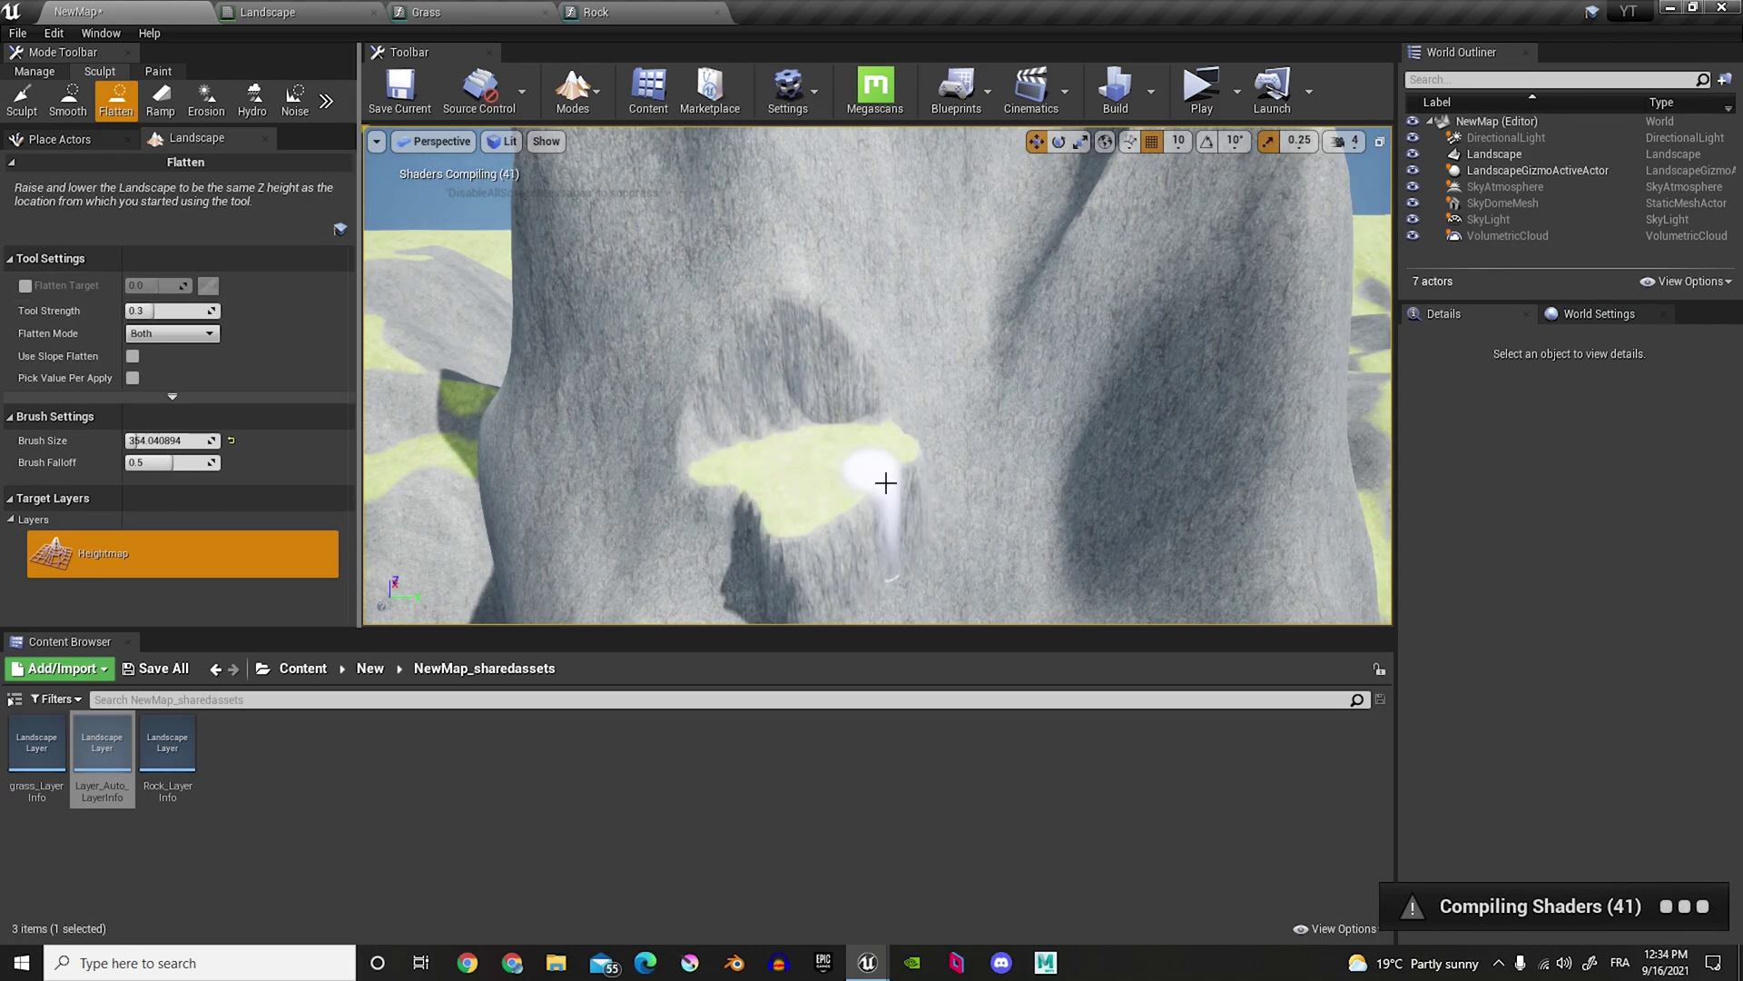
right_drag(884, 483, 581, 491)
click(1692, 7)
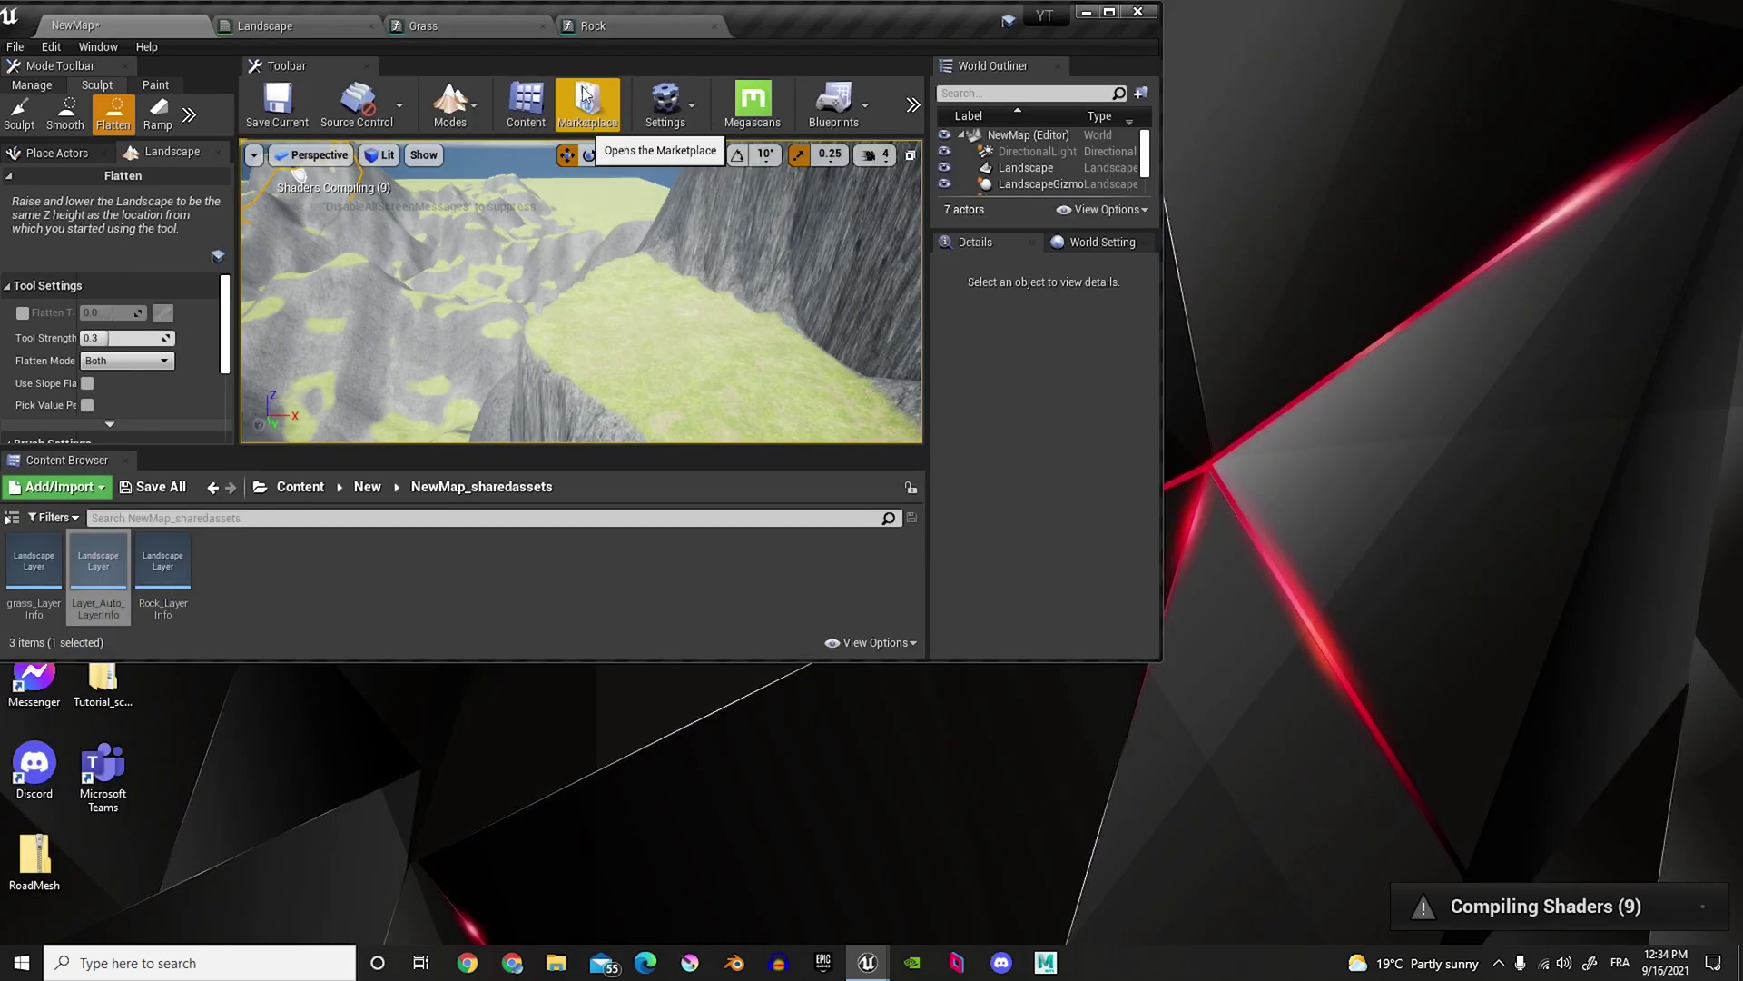
click(1108, 11)
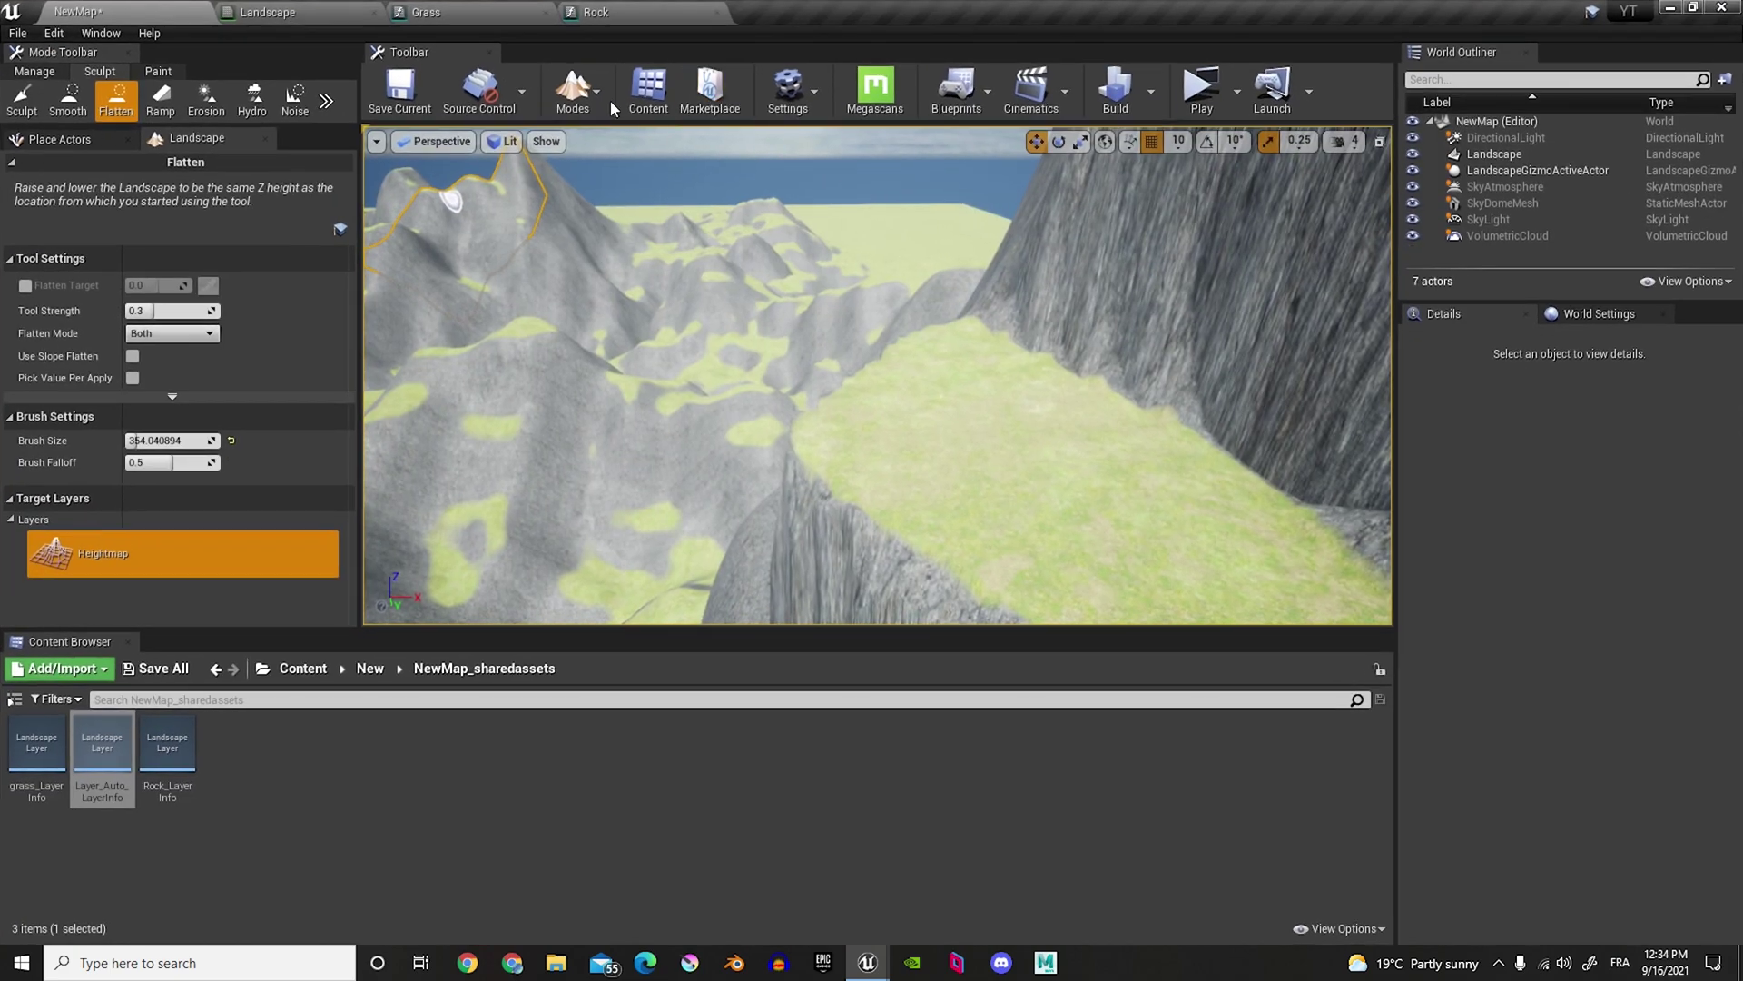
Step: Leave landscape editing, place a Player Start on the flattened grass ledge, and rotate it to about 194° around Z
click(597, 108)
click(601, 143)
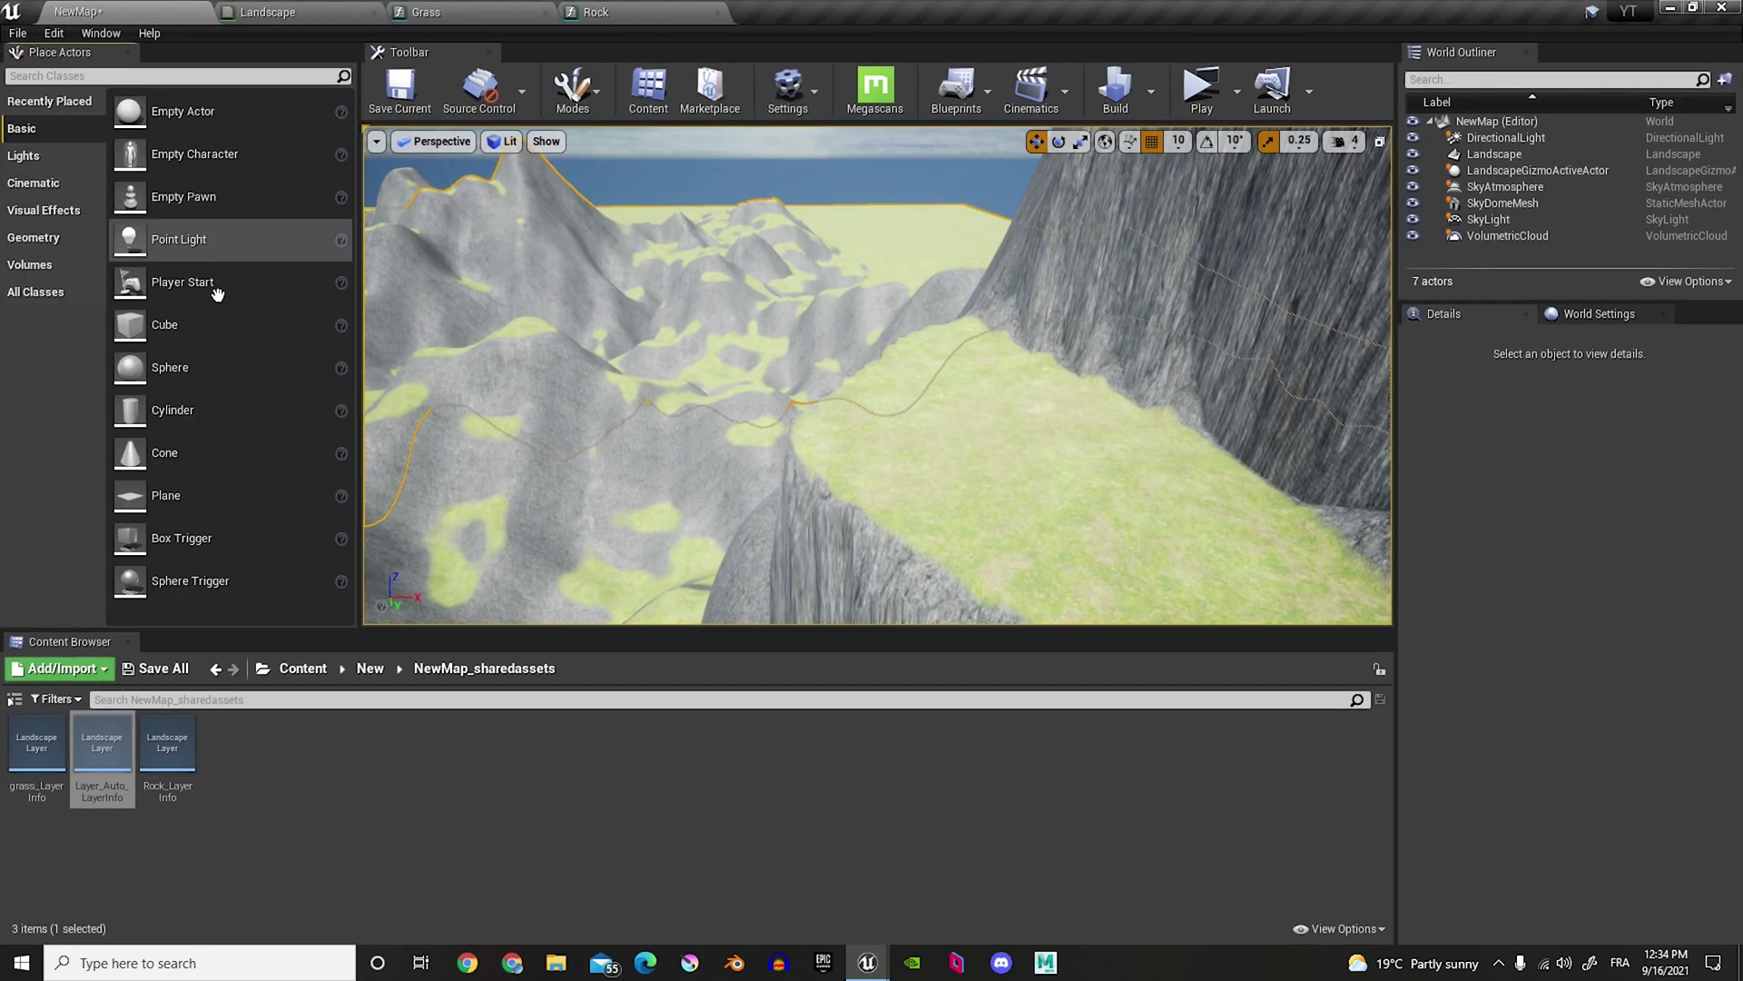
drag(219, 297, 1006, 436)
key(e)
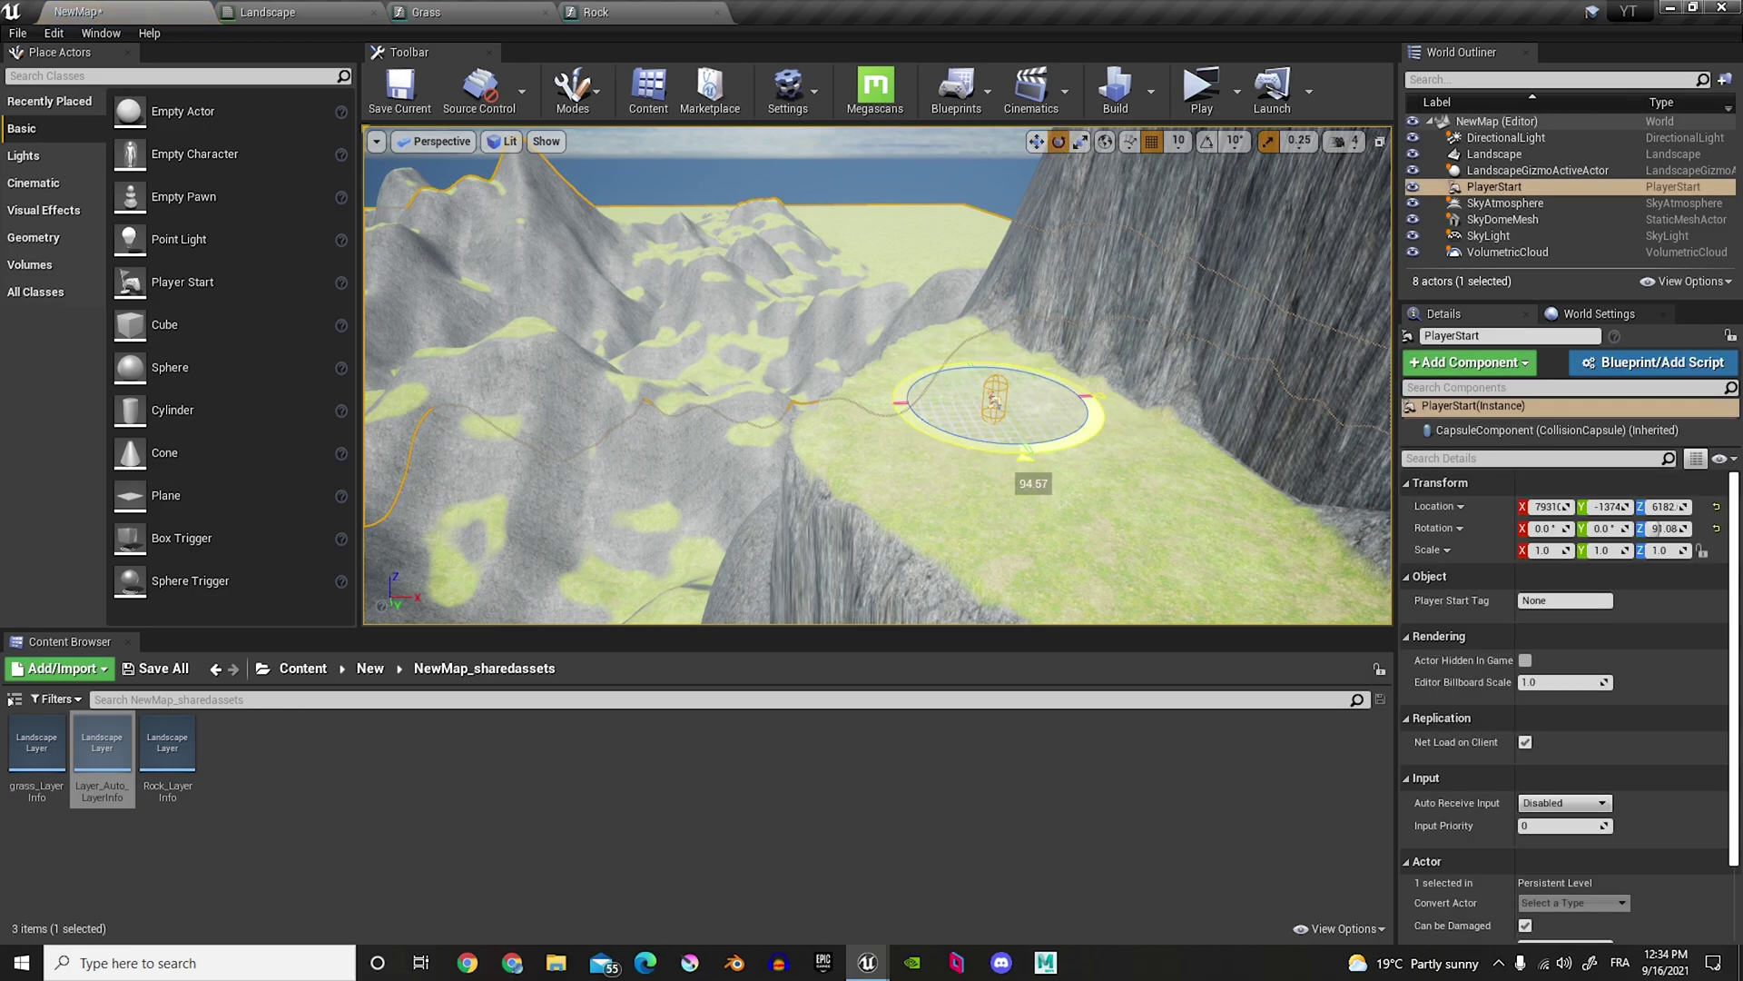
Step: Play-test the level by walking the character around the ledge, and stop the preview
click(1202, 91)
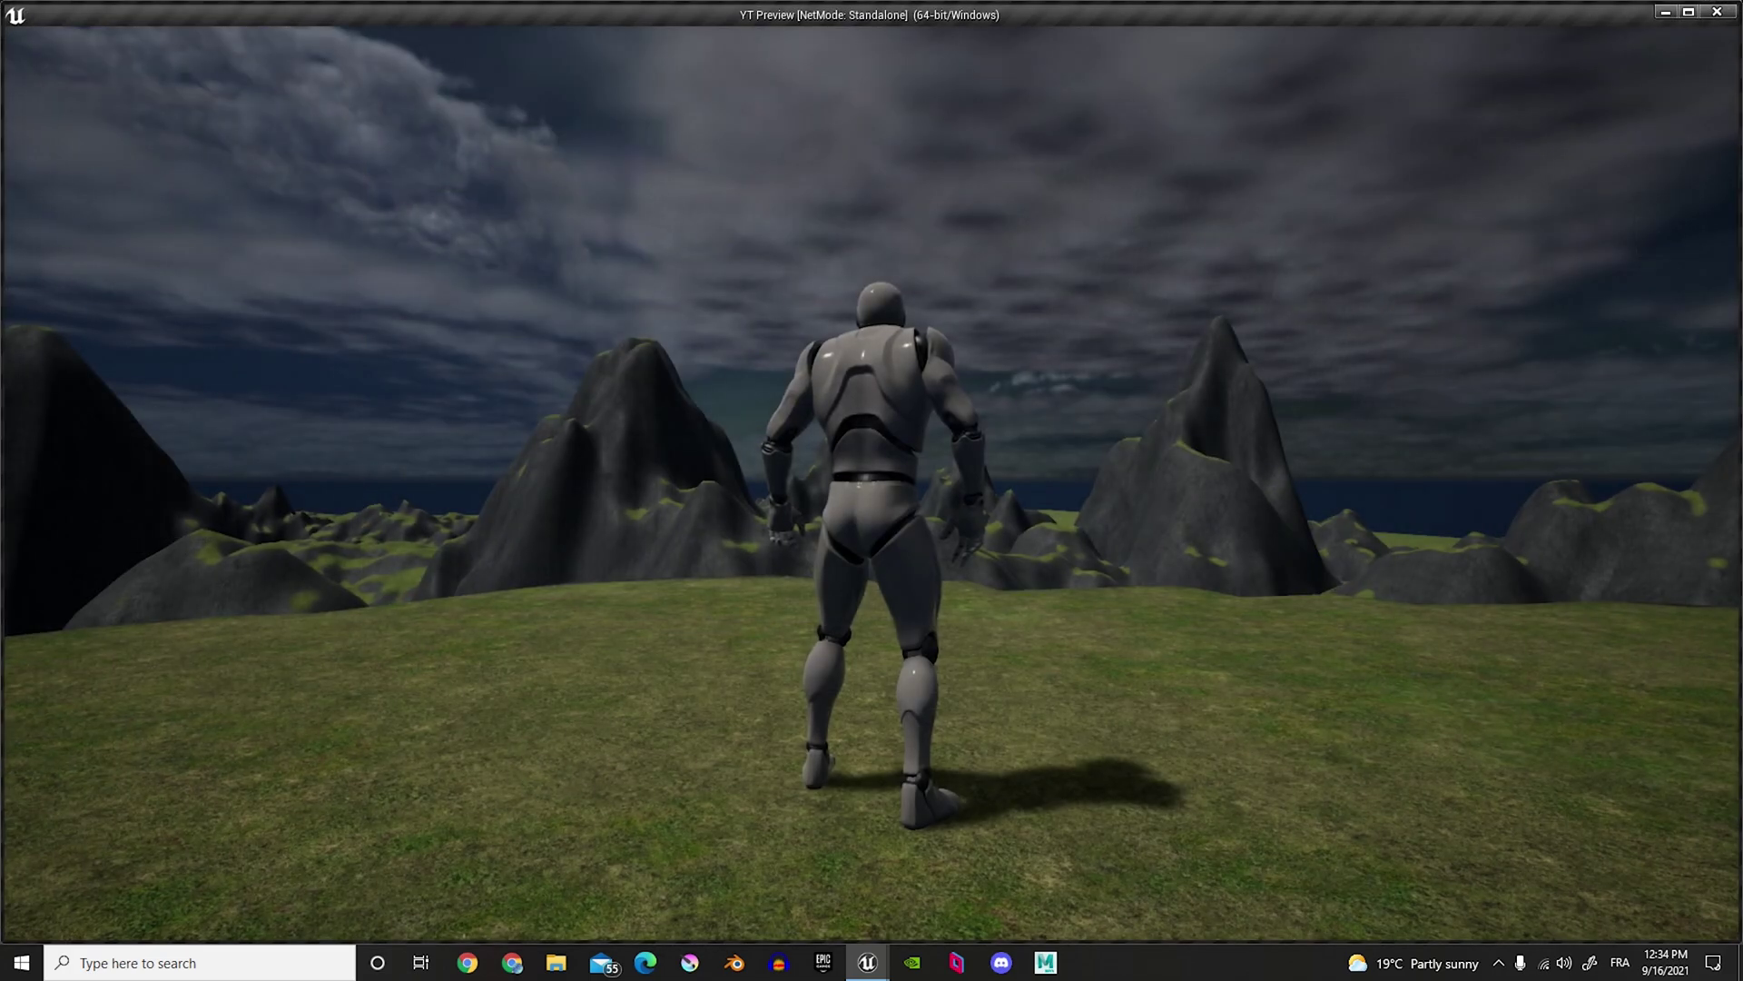
key(w)
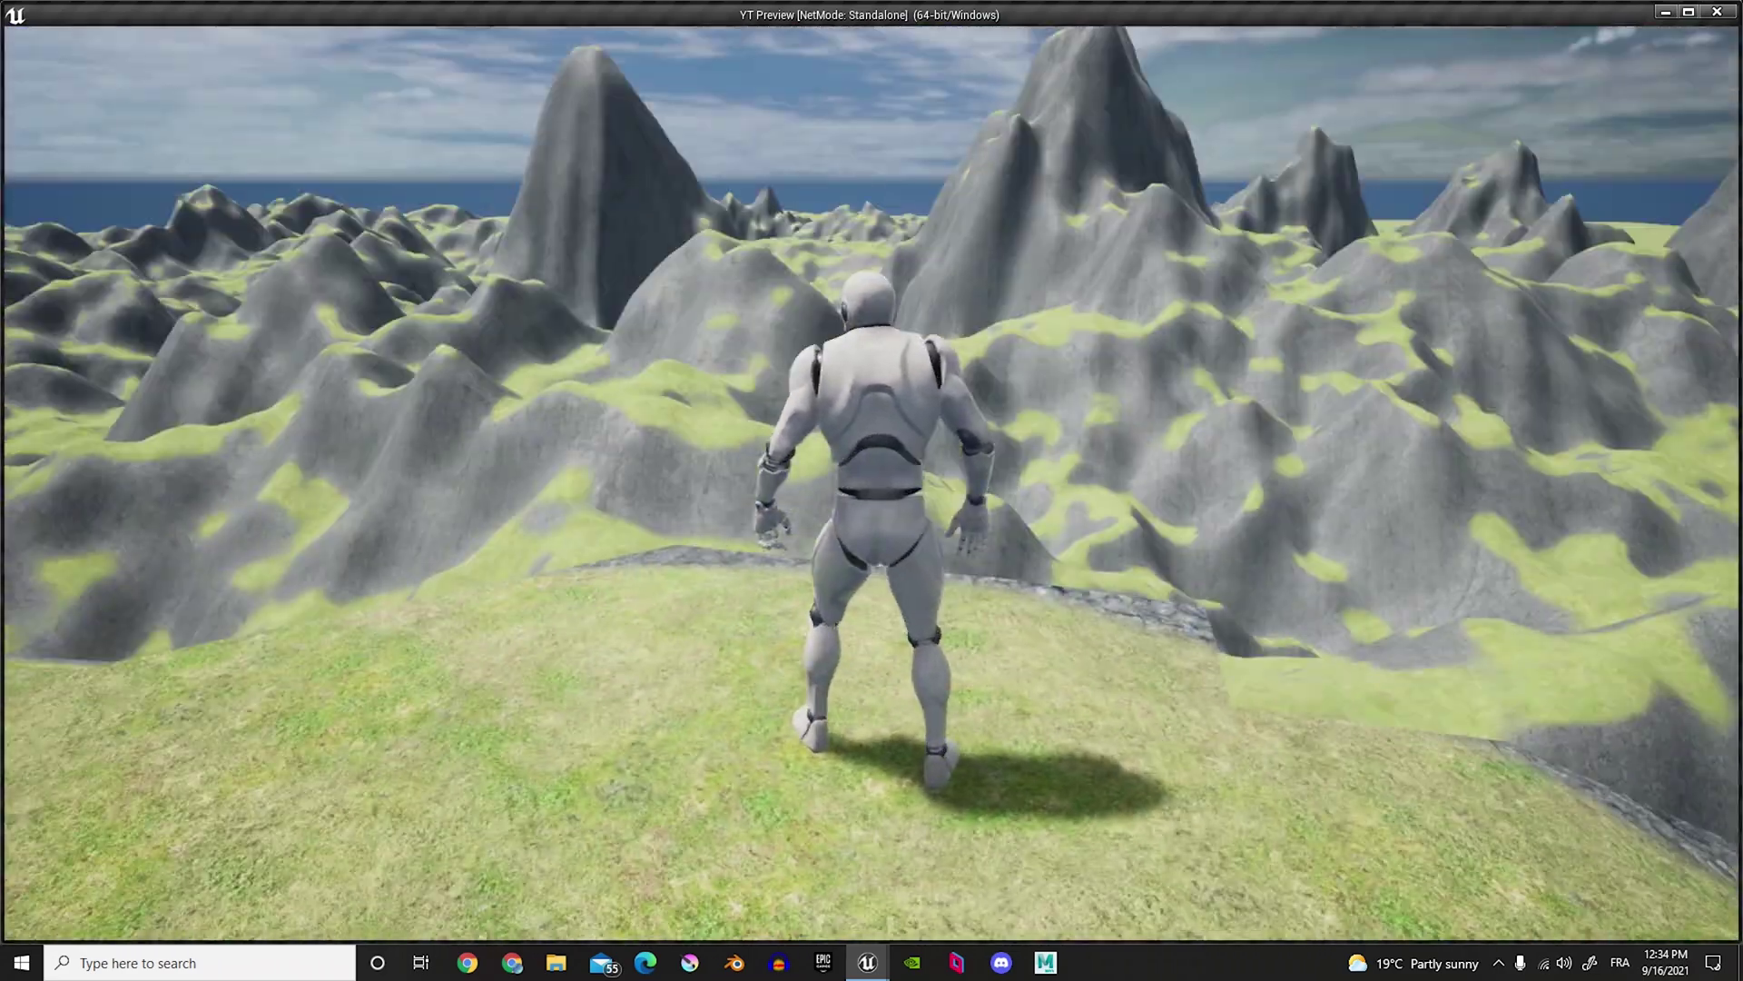
key(w)
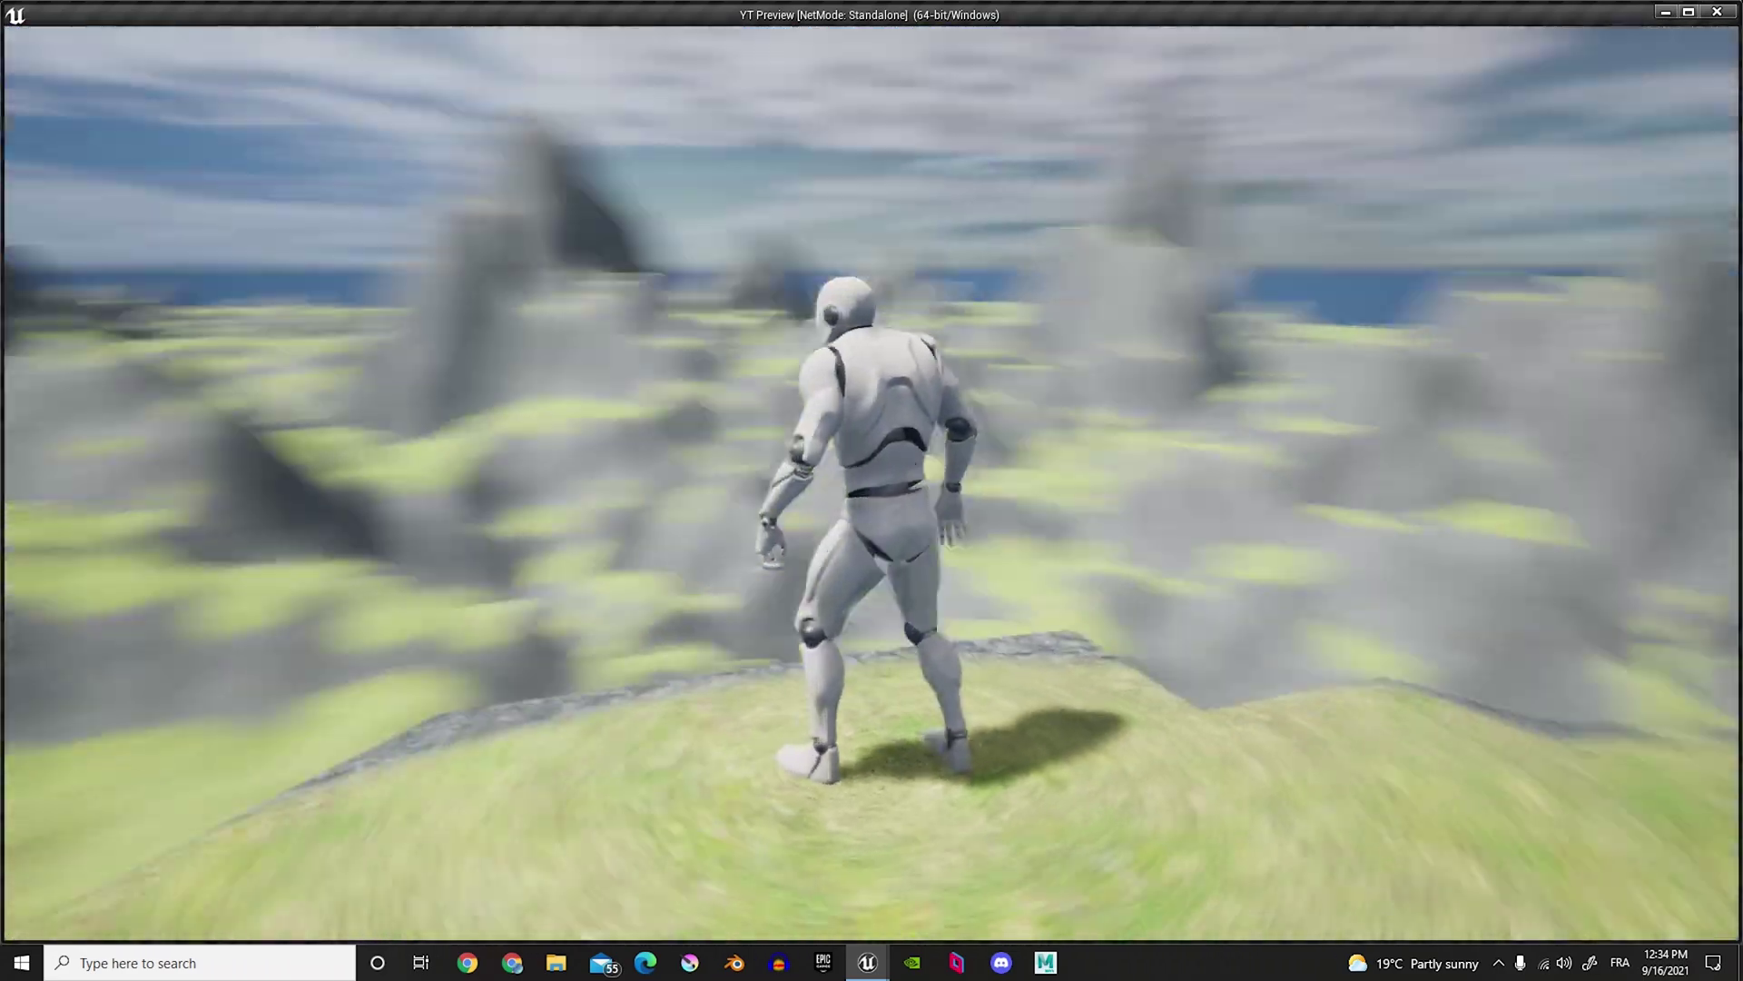
key(a)
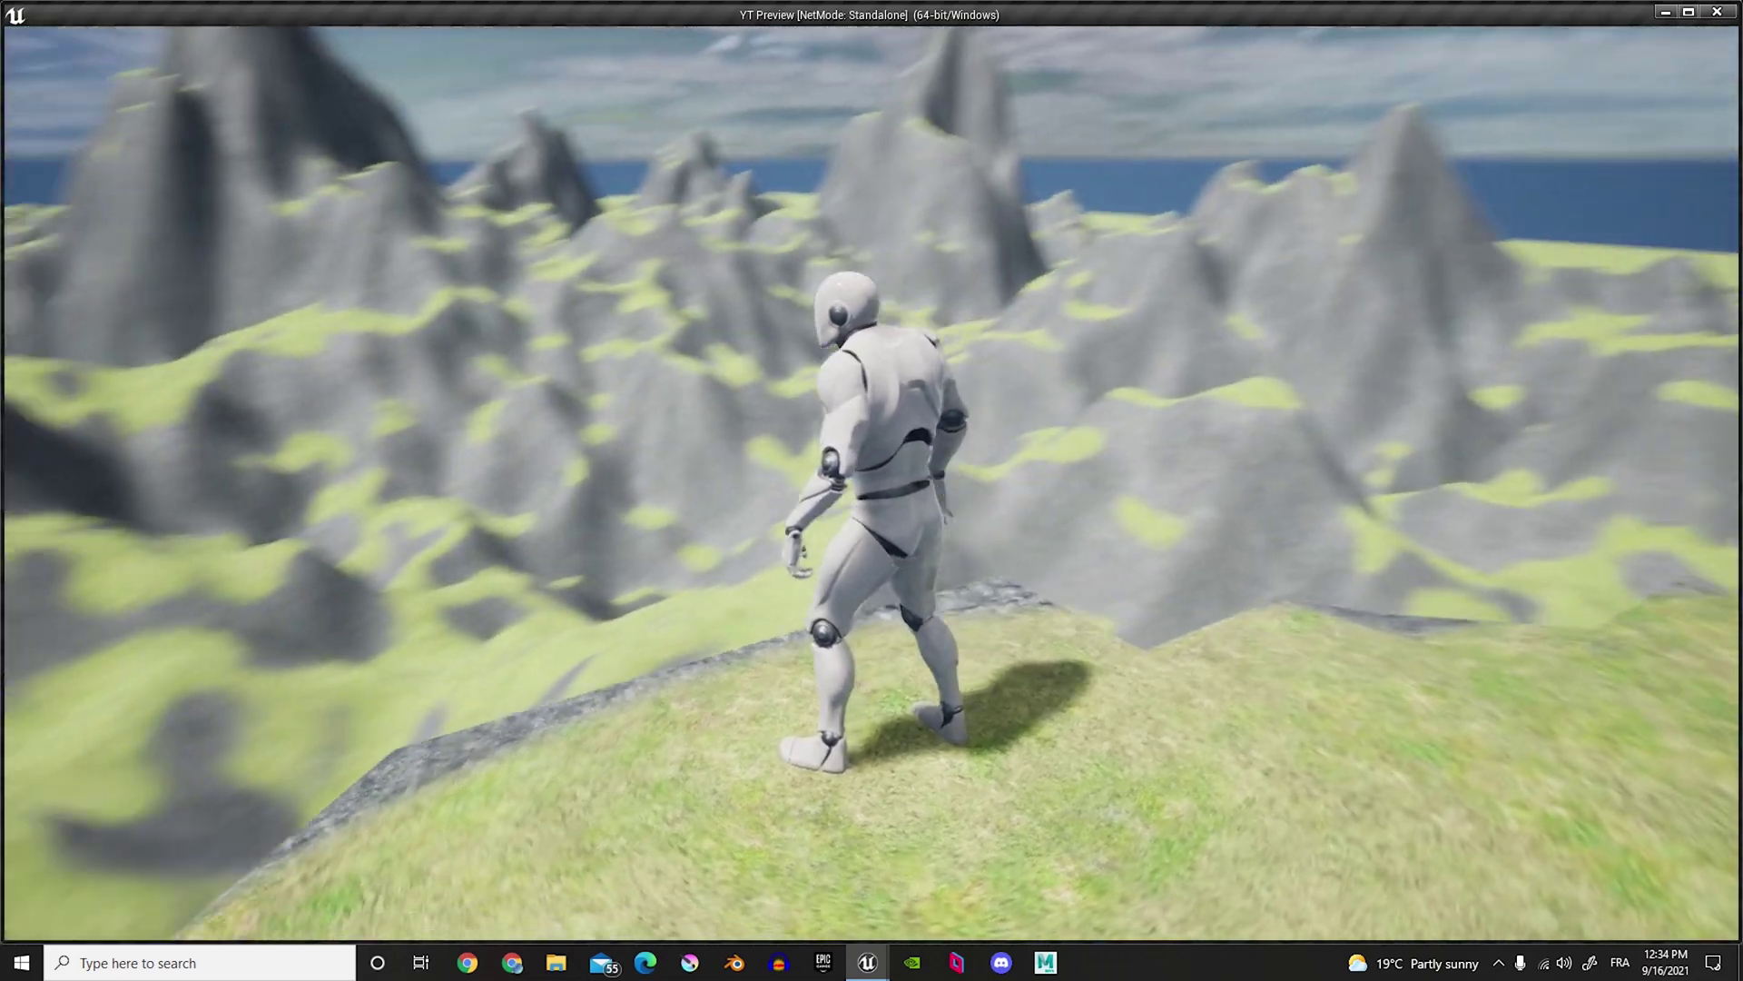
key(Escape)
Step: Rotate the Directional Light until the sun sits low on the horizon between the peaks for a sunset look
right_drag(1128, 323, 641, 261)
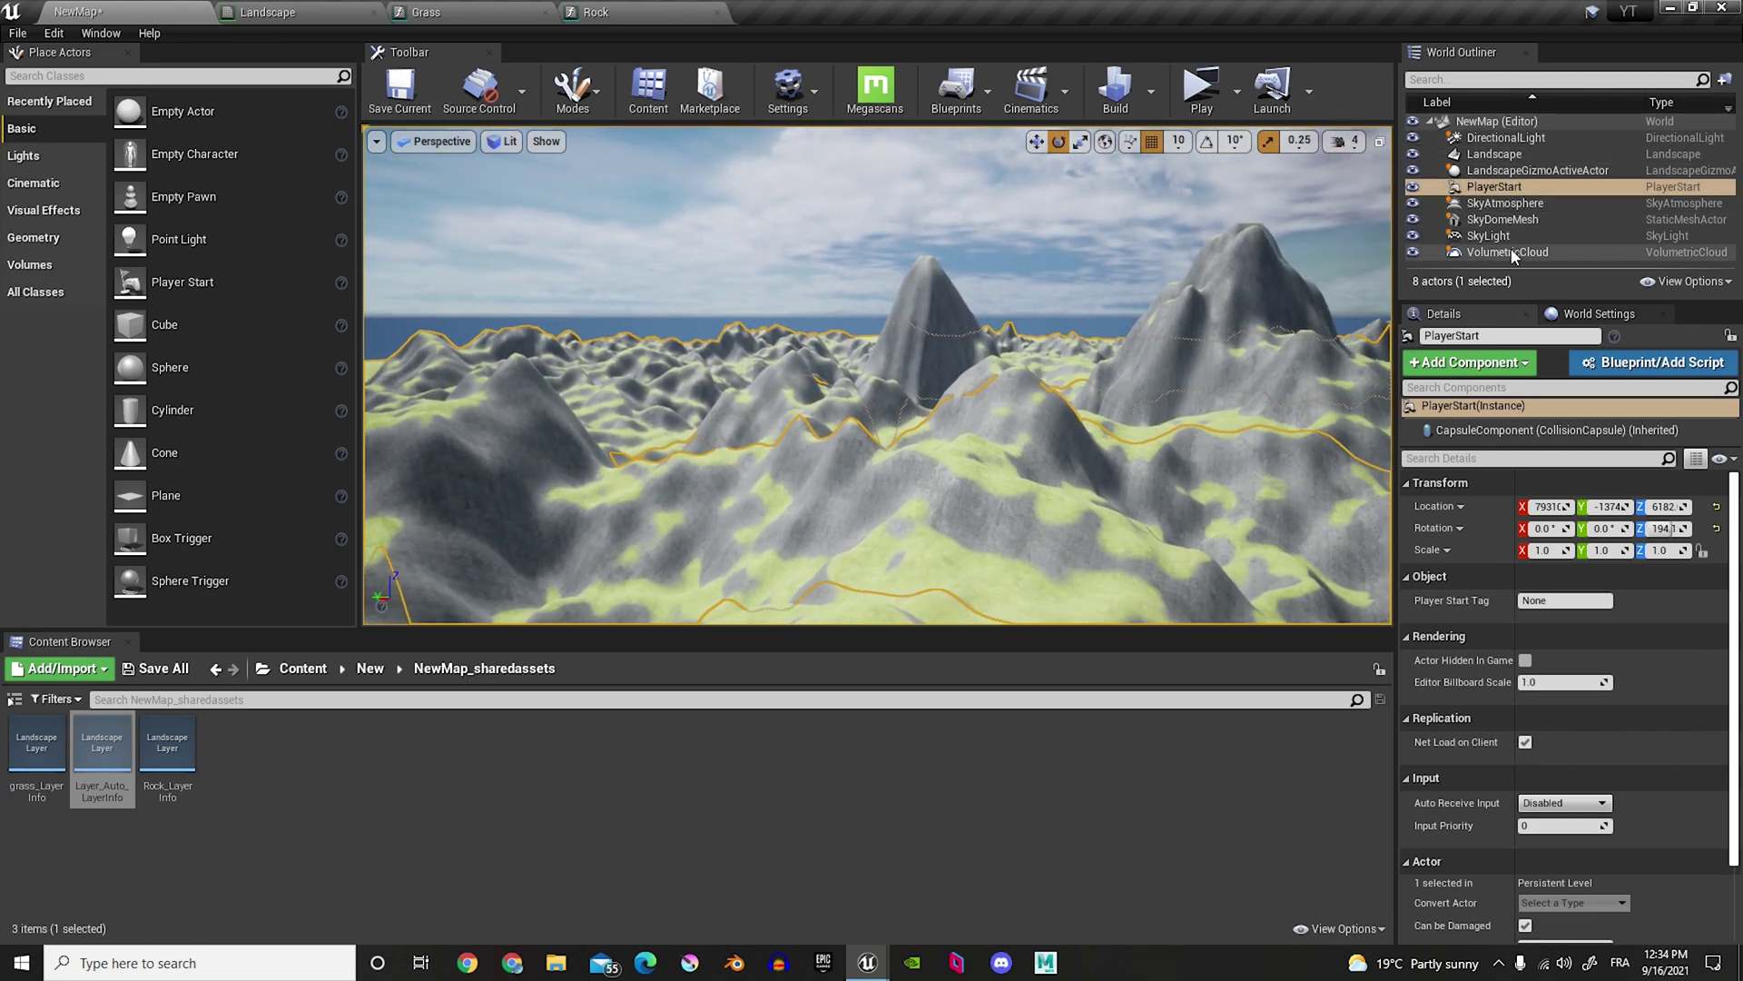
click(1489, 138)
right_drag(1307, 264, 1167, 278)
drag(1167, 279, 1169, 198)
right_drag(1169, 198, 1259, 199)
right_drag(1044, 272, 1045, 273)
right_drag(945, 412, 944, 411)
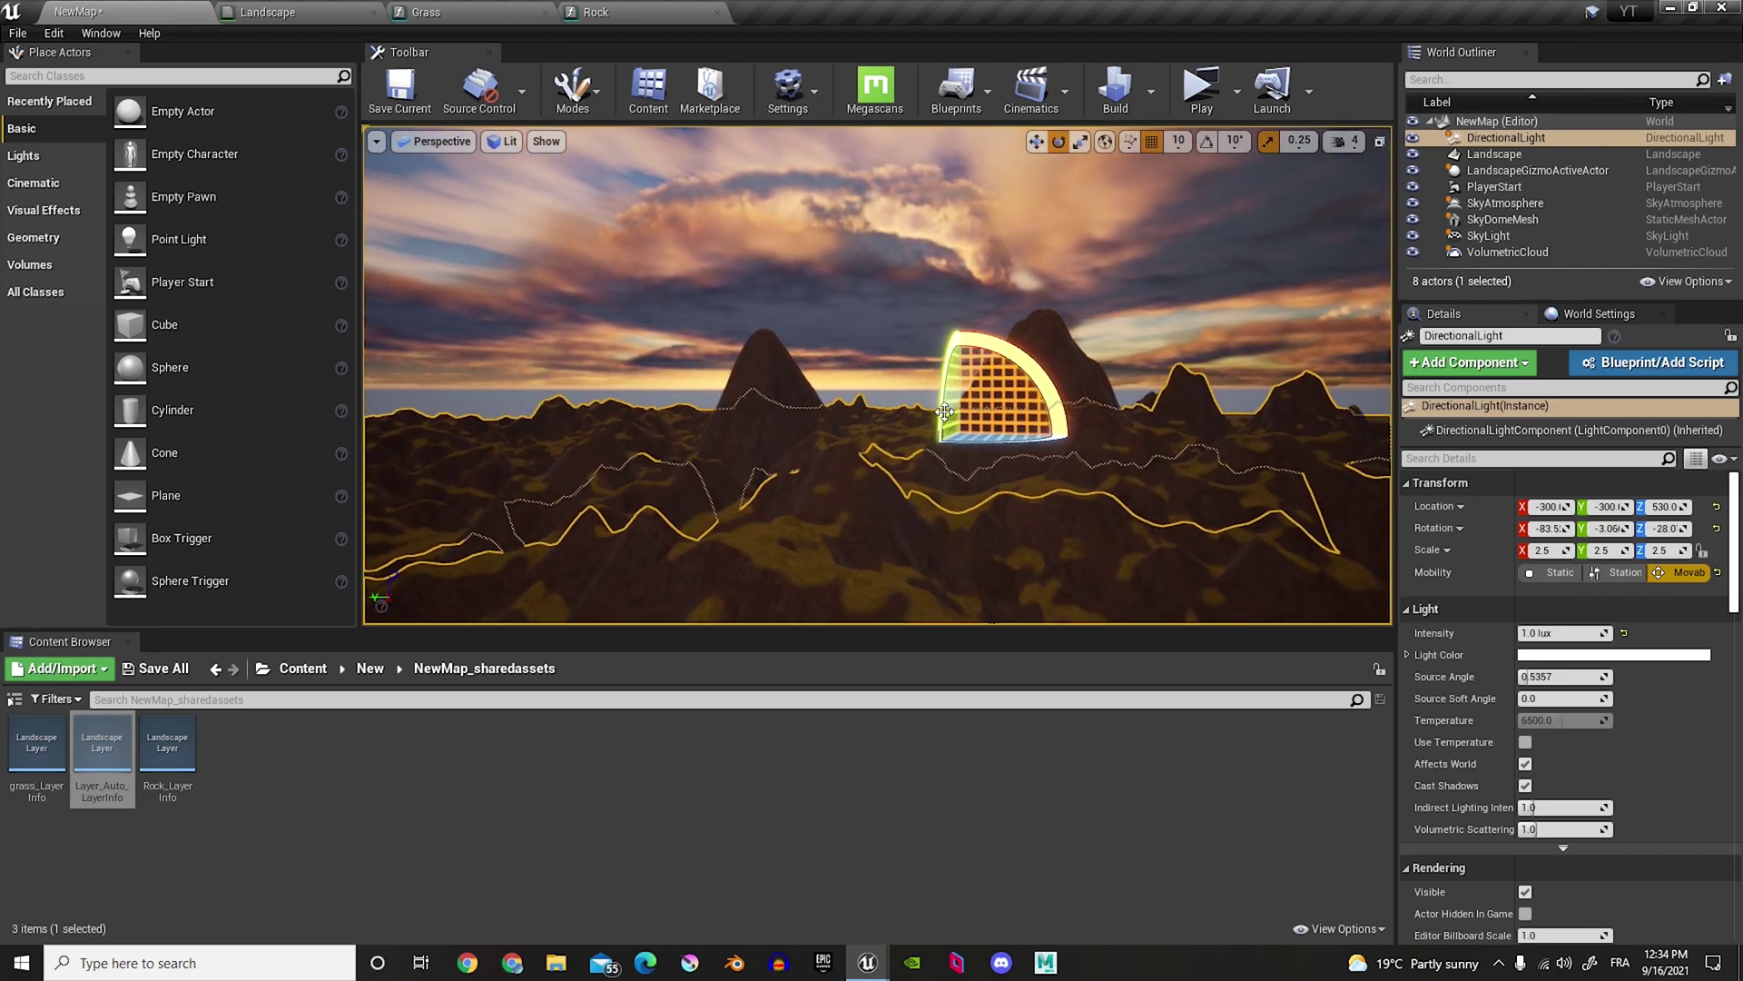
drag(949, 404, 930, 442)
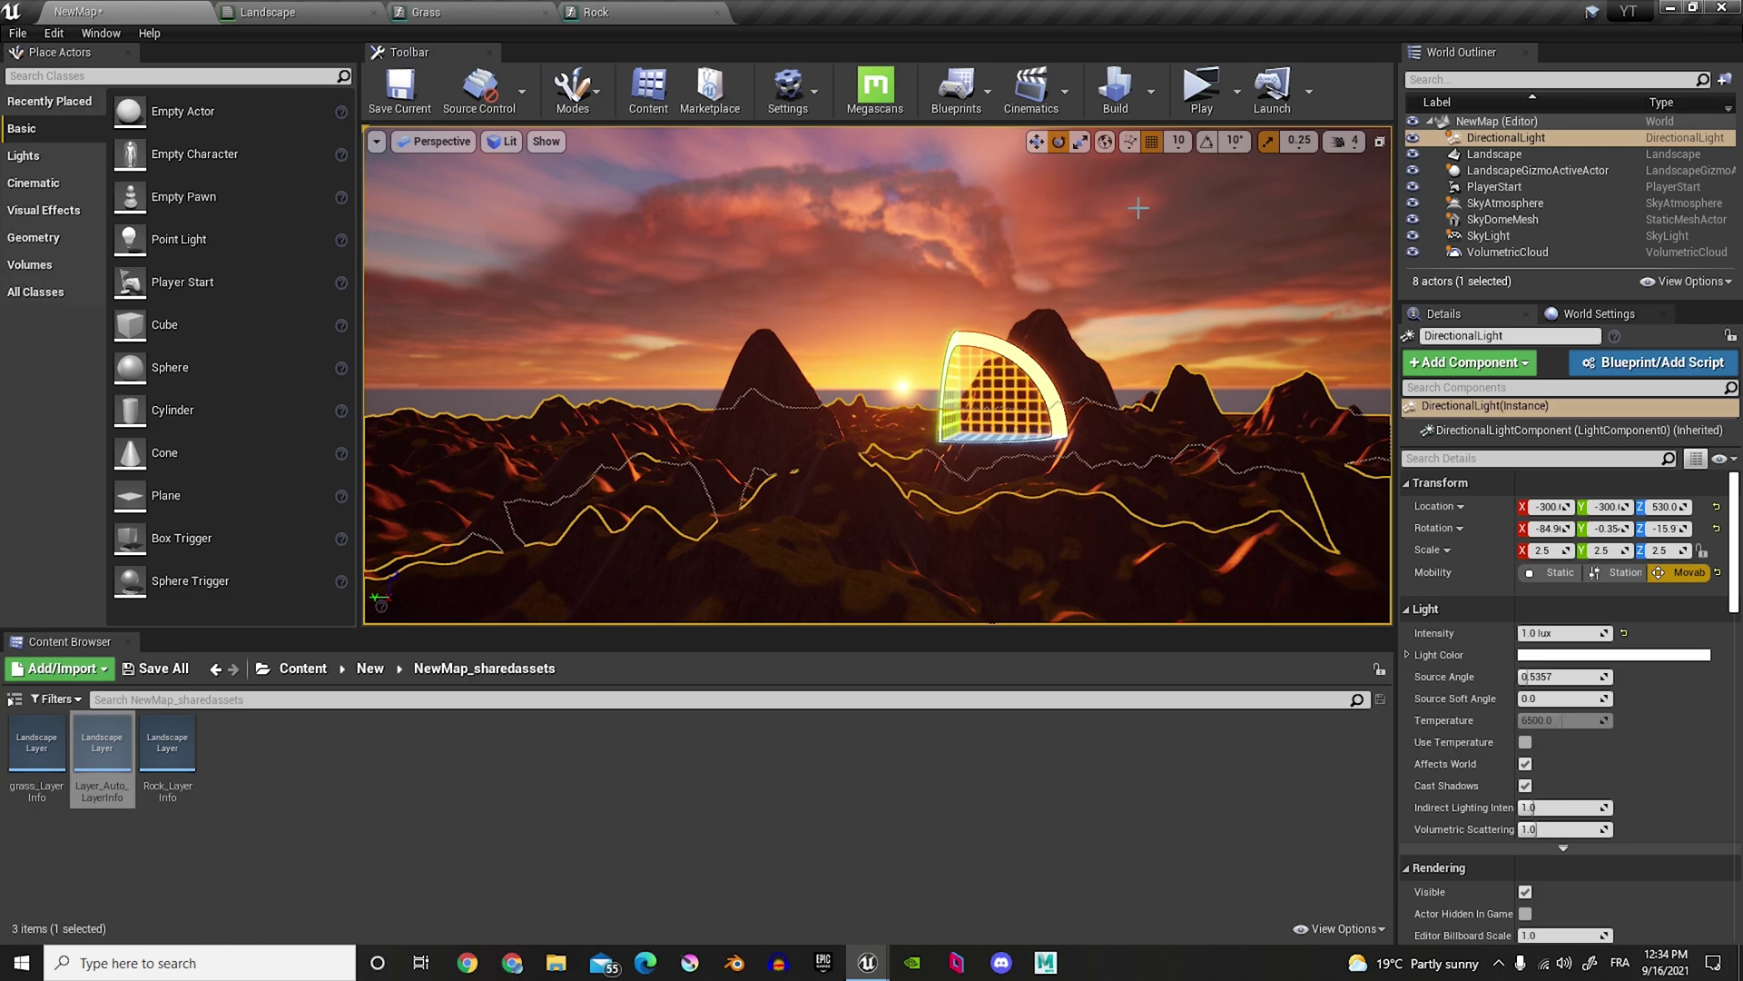
Step: Play the level to examine the ledge and mountains under the sunset lighting, and exit the preview
click(1194, 92)
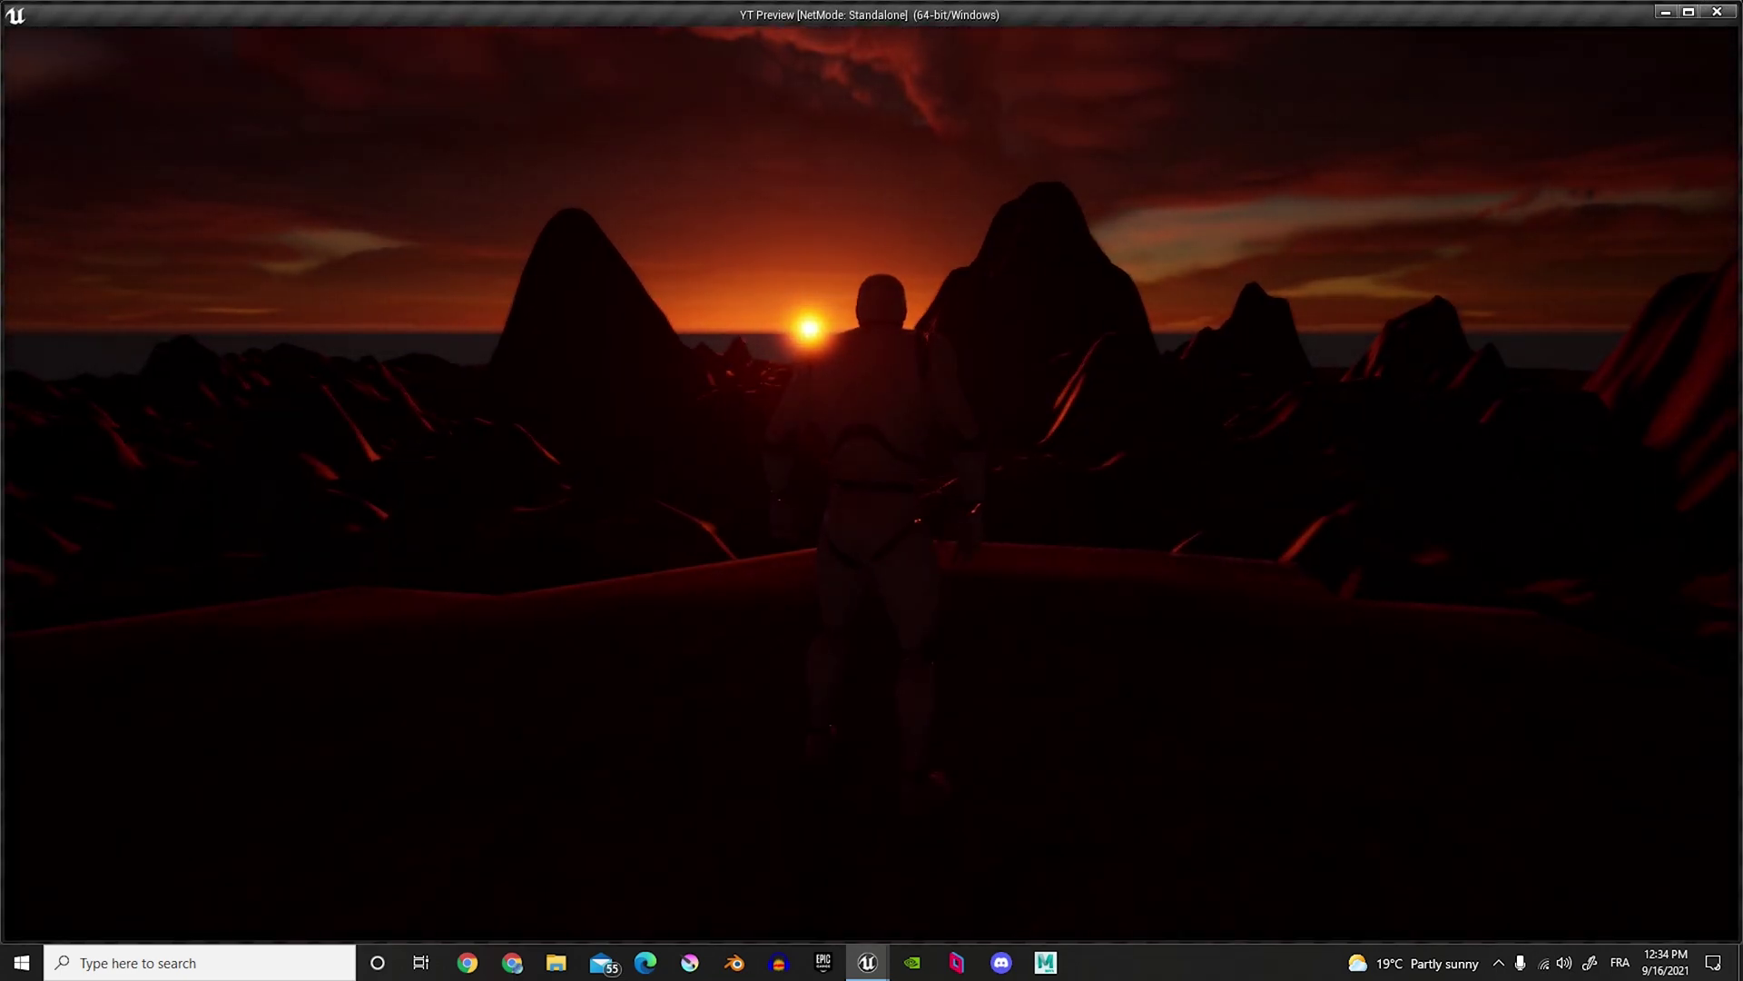
key(w)
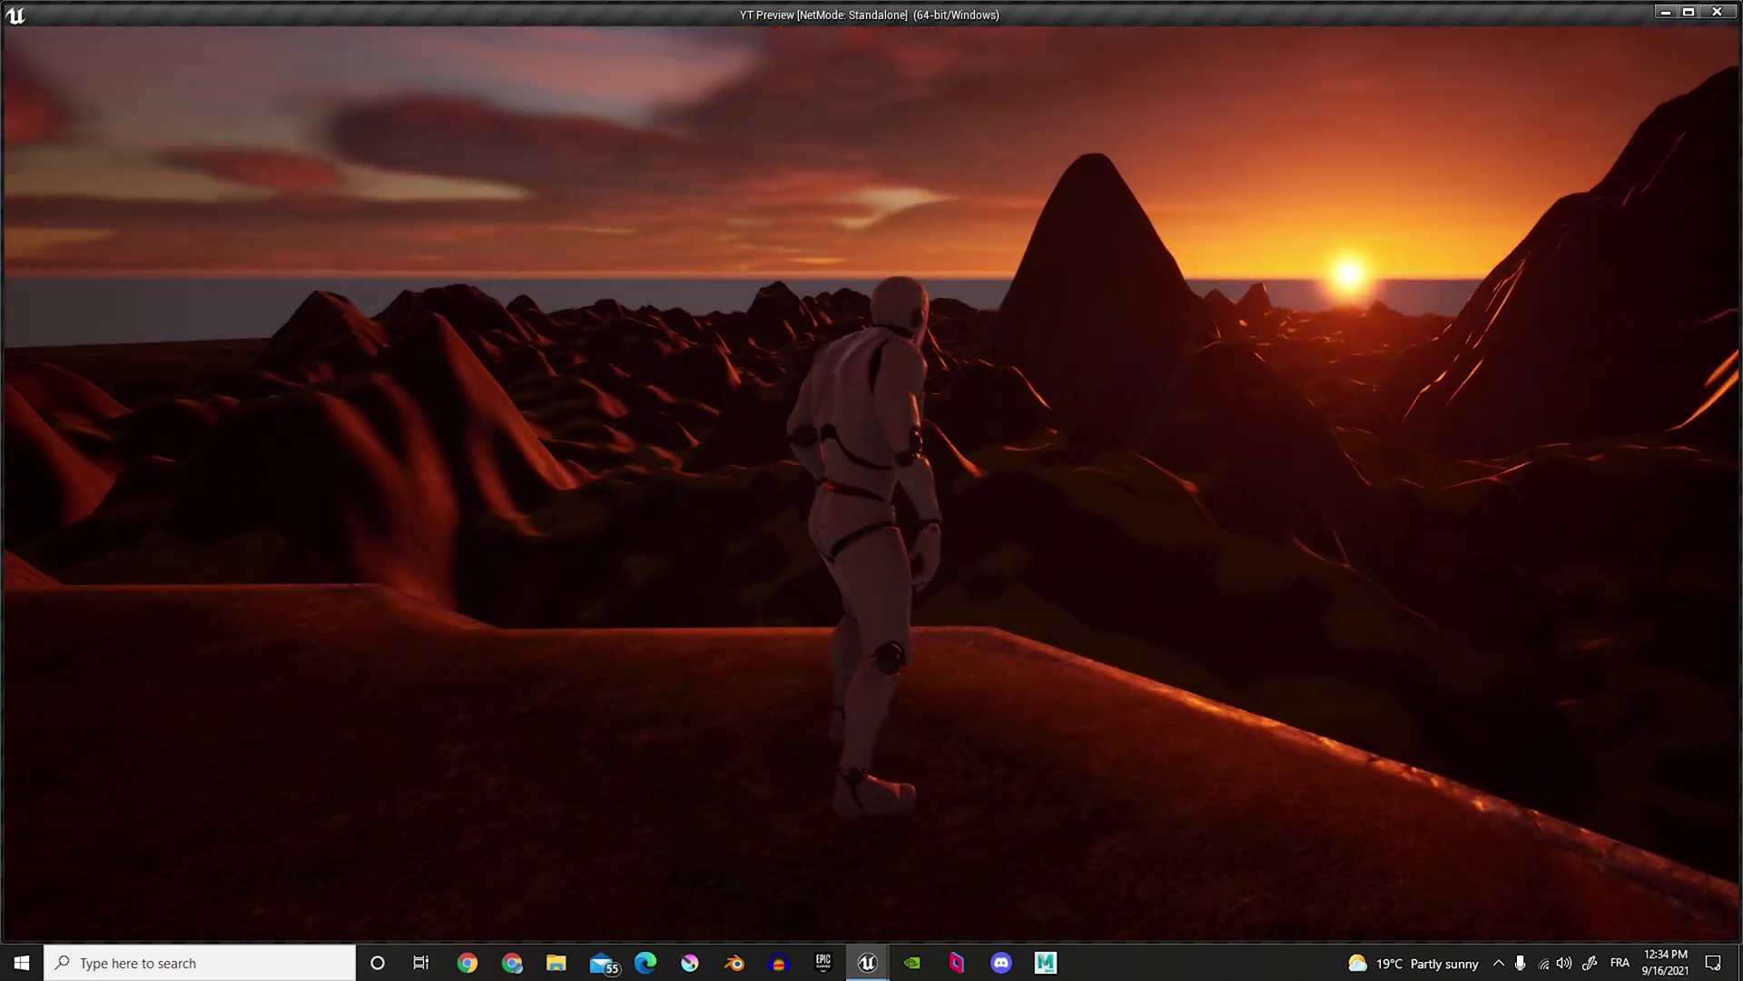
key(w)
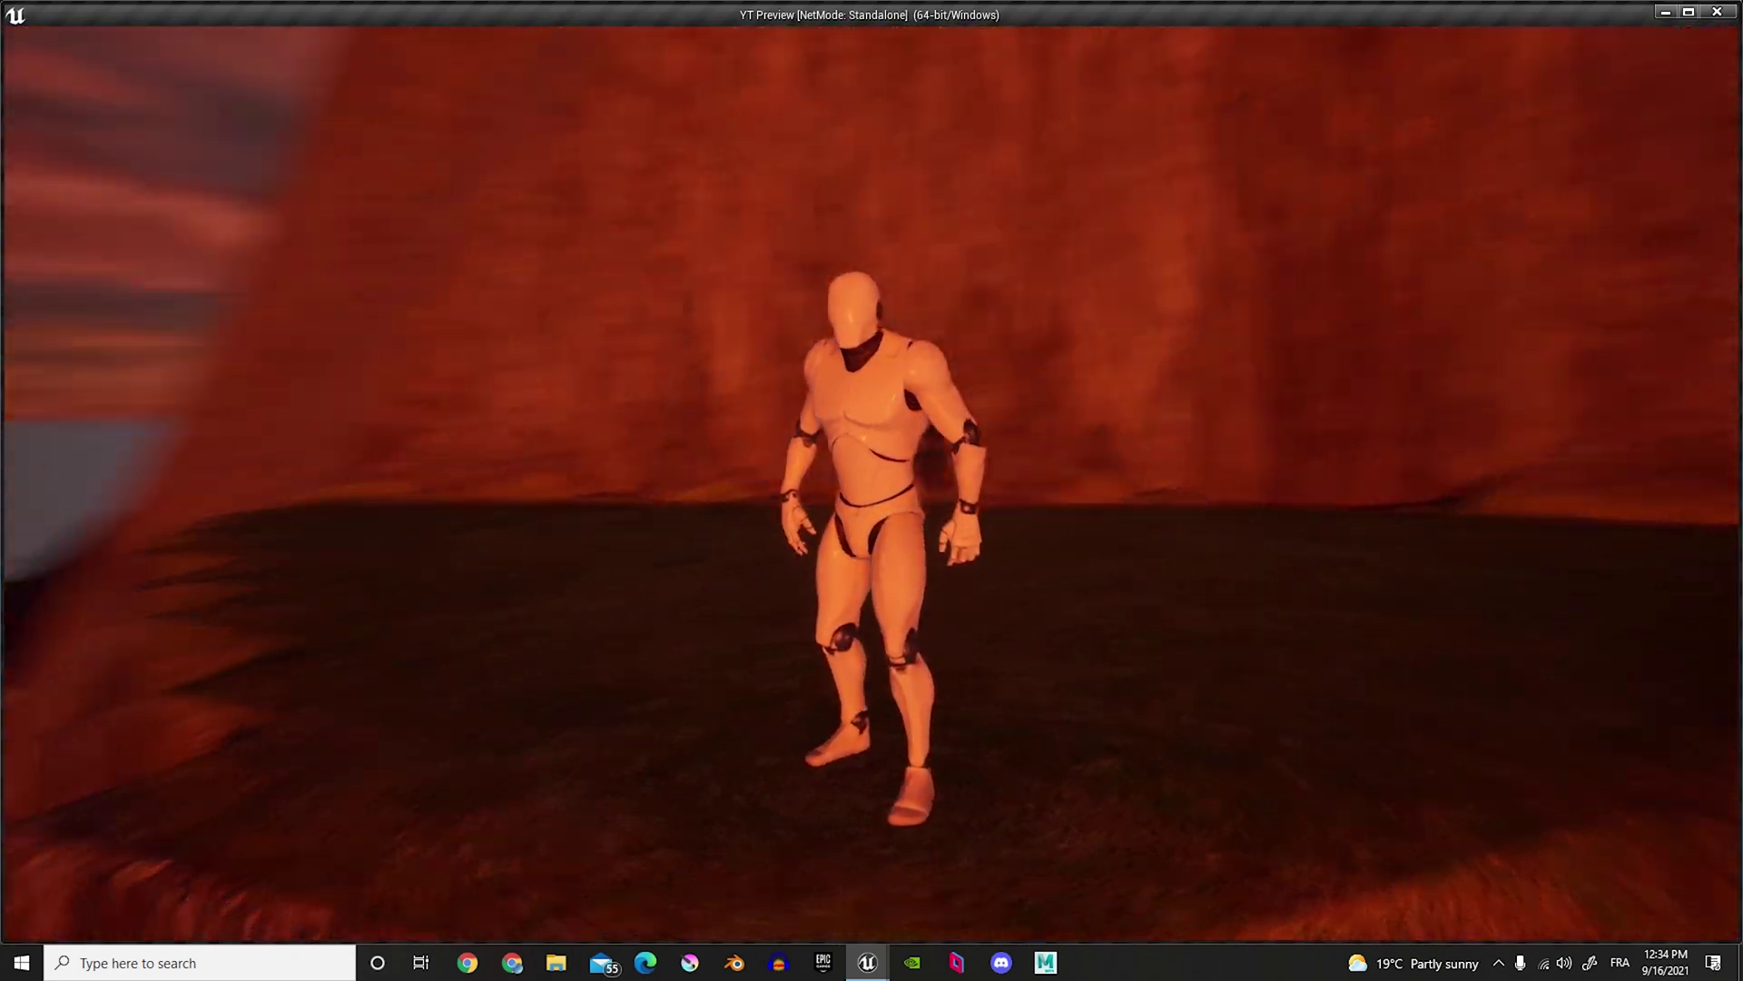
key(Escape)
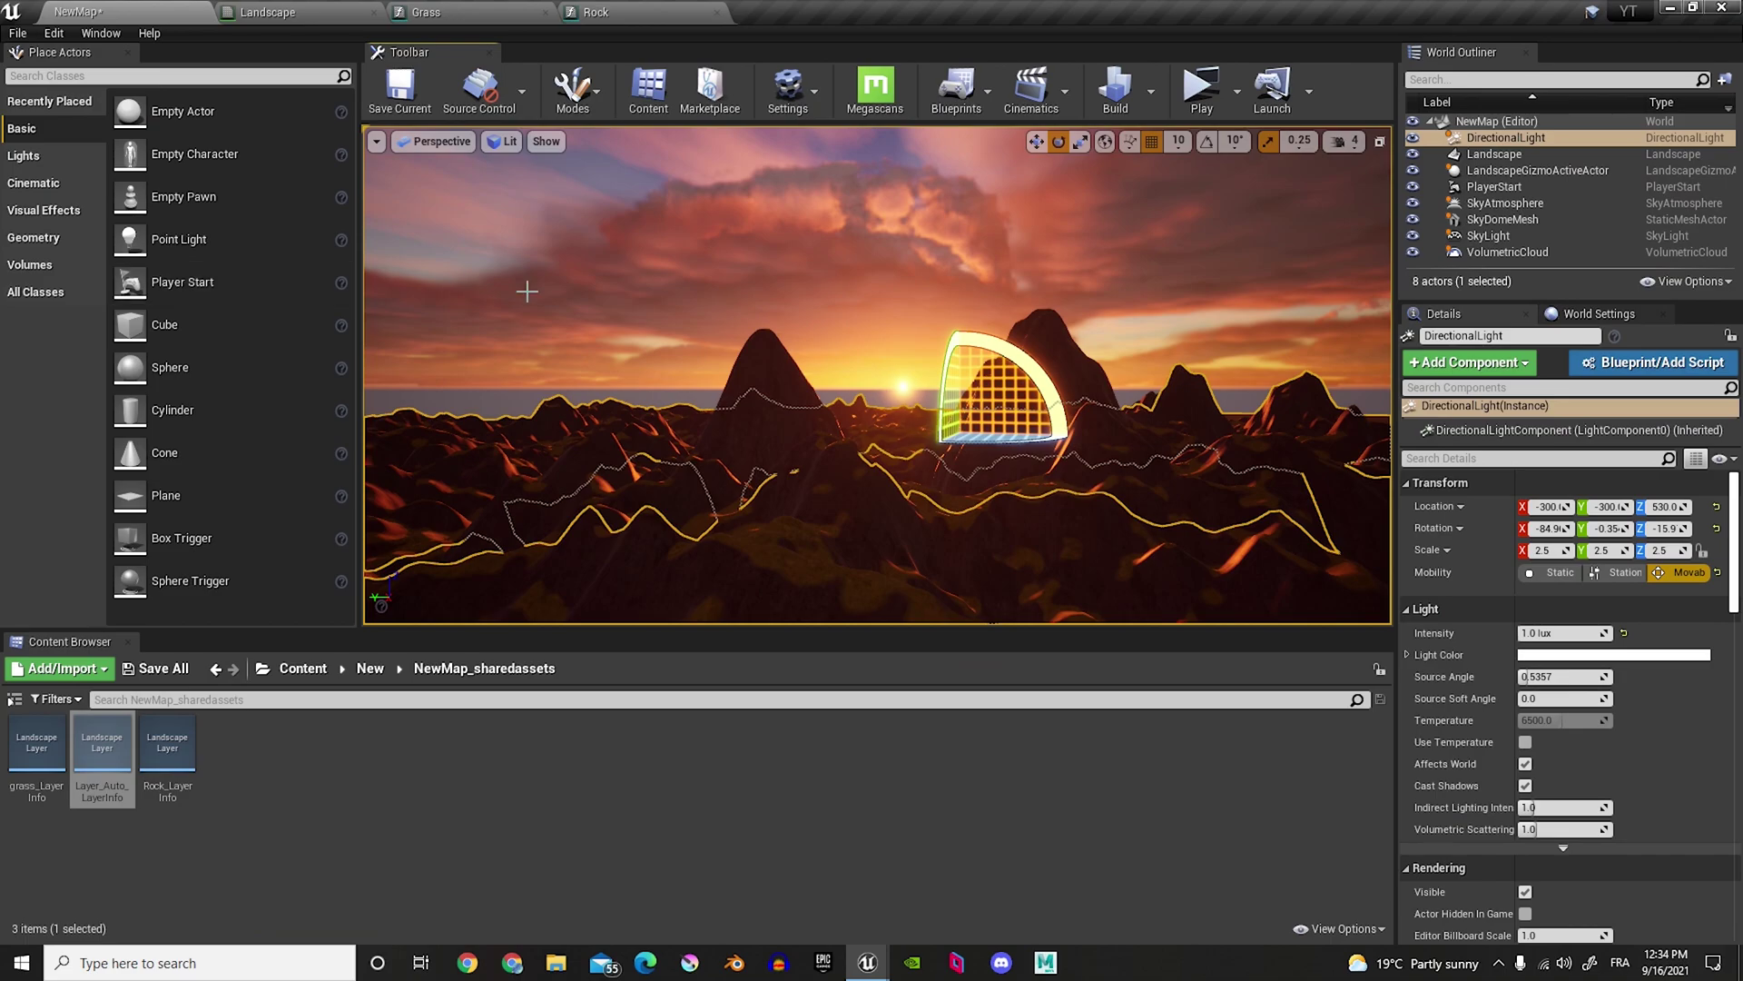
Step: Add a Post Process Volume to the level near the mountain ledge
right_drag(707, 285, 409, 390)
click(37, 270)
mouse_move(573, 300)
right_down()
mouse_move(552, 300)
mouse_move(585, 301)
right_up()
scroll(280, 428, down, 5)
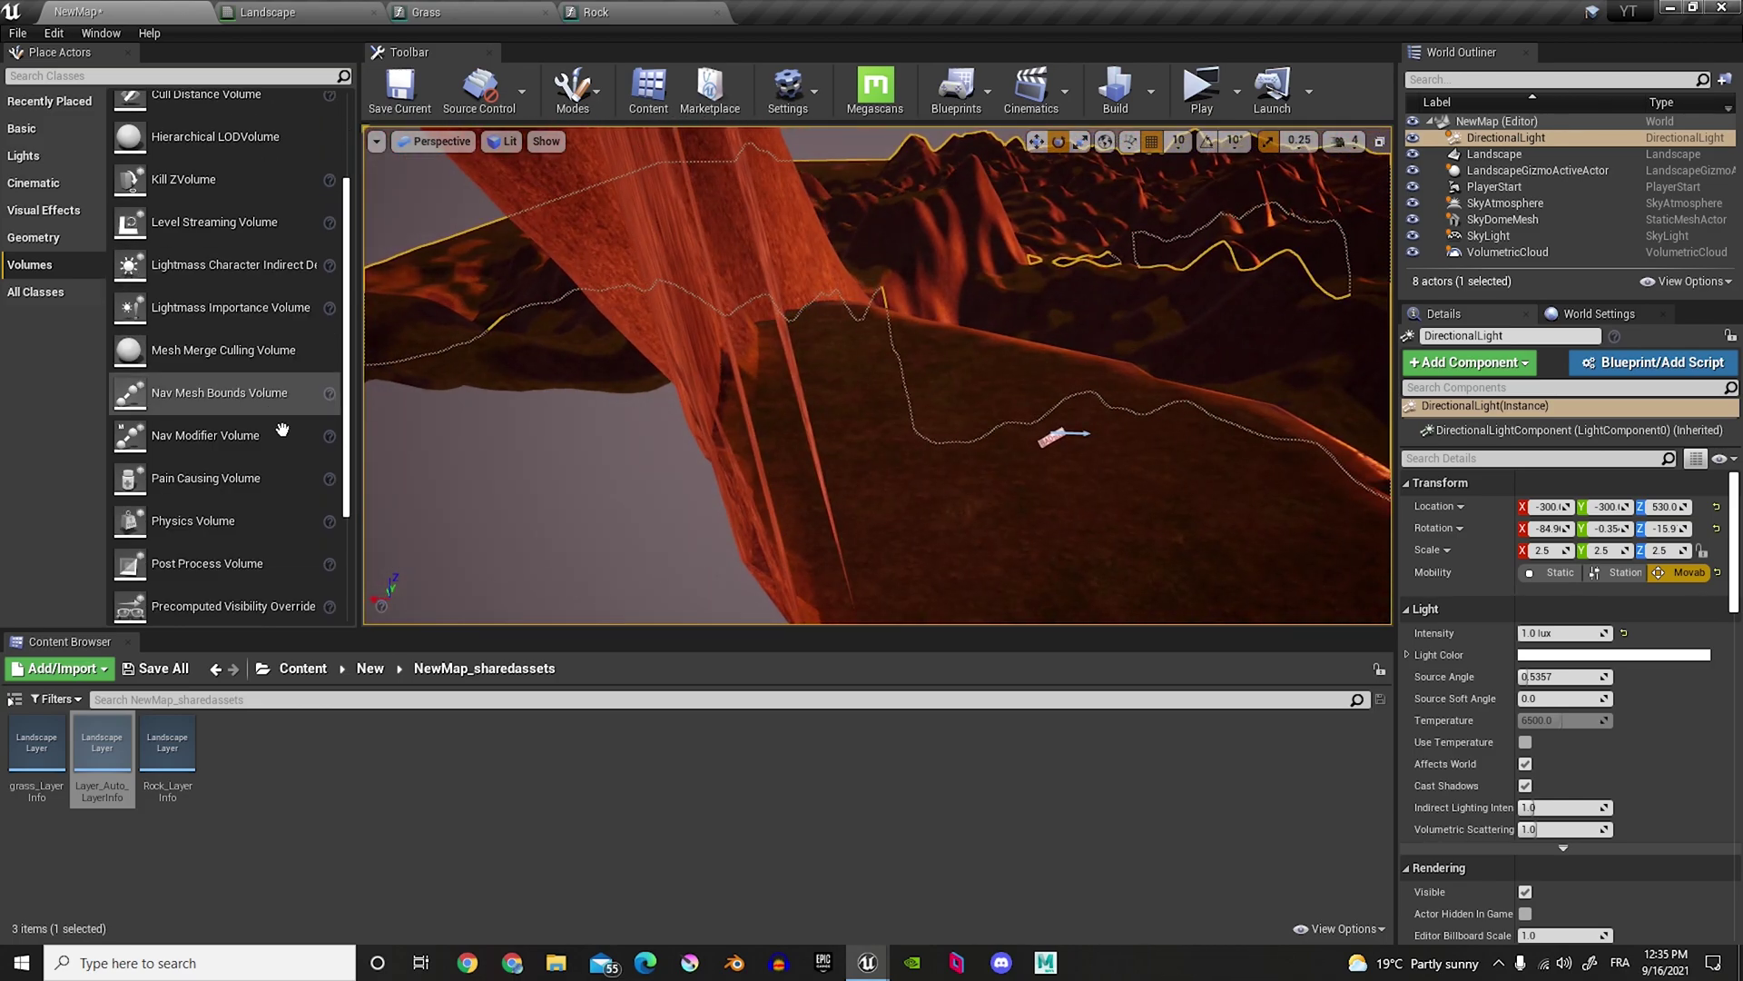
scroll(254, 567, down, 1)
drag(227, 535, 739, 459)
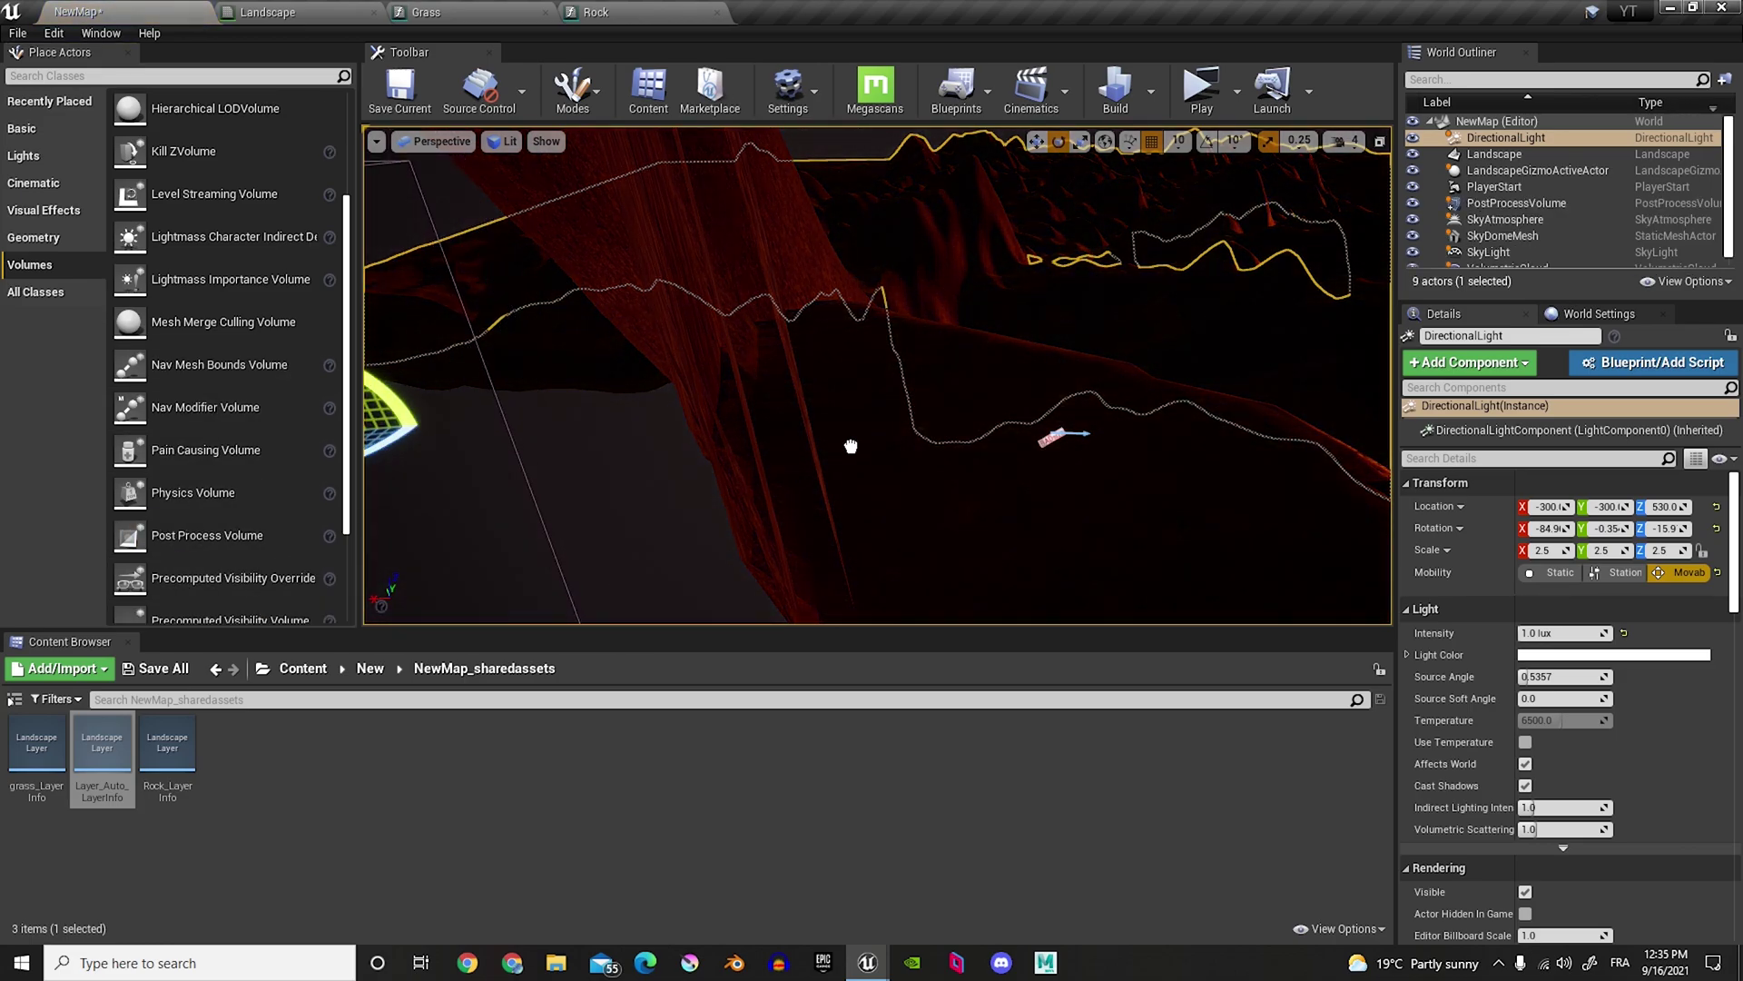
drag(851, 446, 850, 446)
Step: Enable Infinite Extent (Unbound) for the Post Process Volume
right_drag(851, 445, 490, 363)
key(w)
key(w)
right_drag(1080, 432, 1140, 432)
key(w)
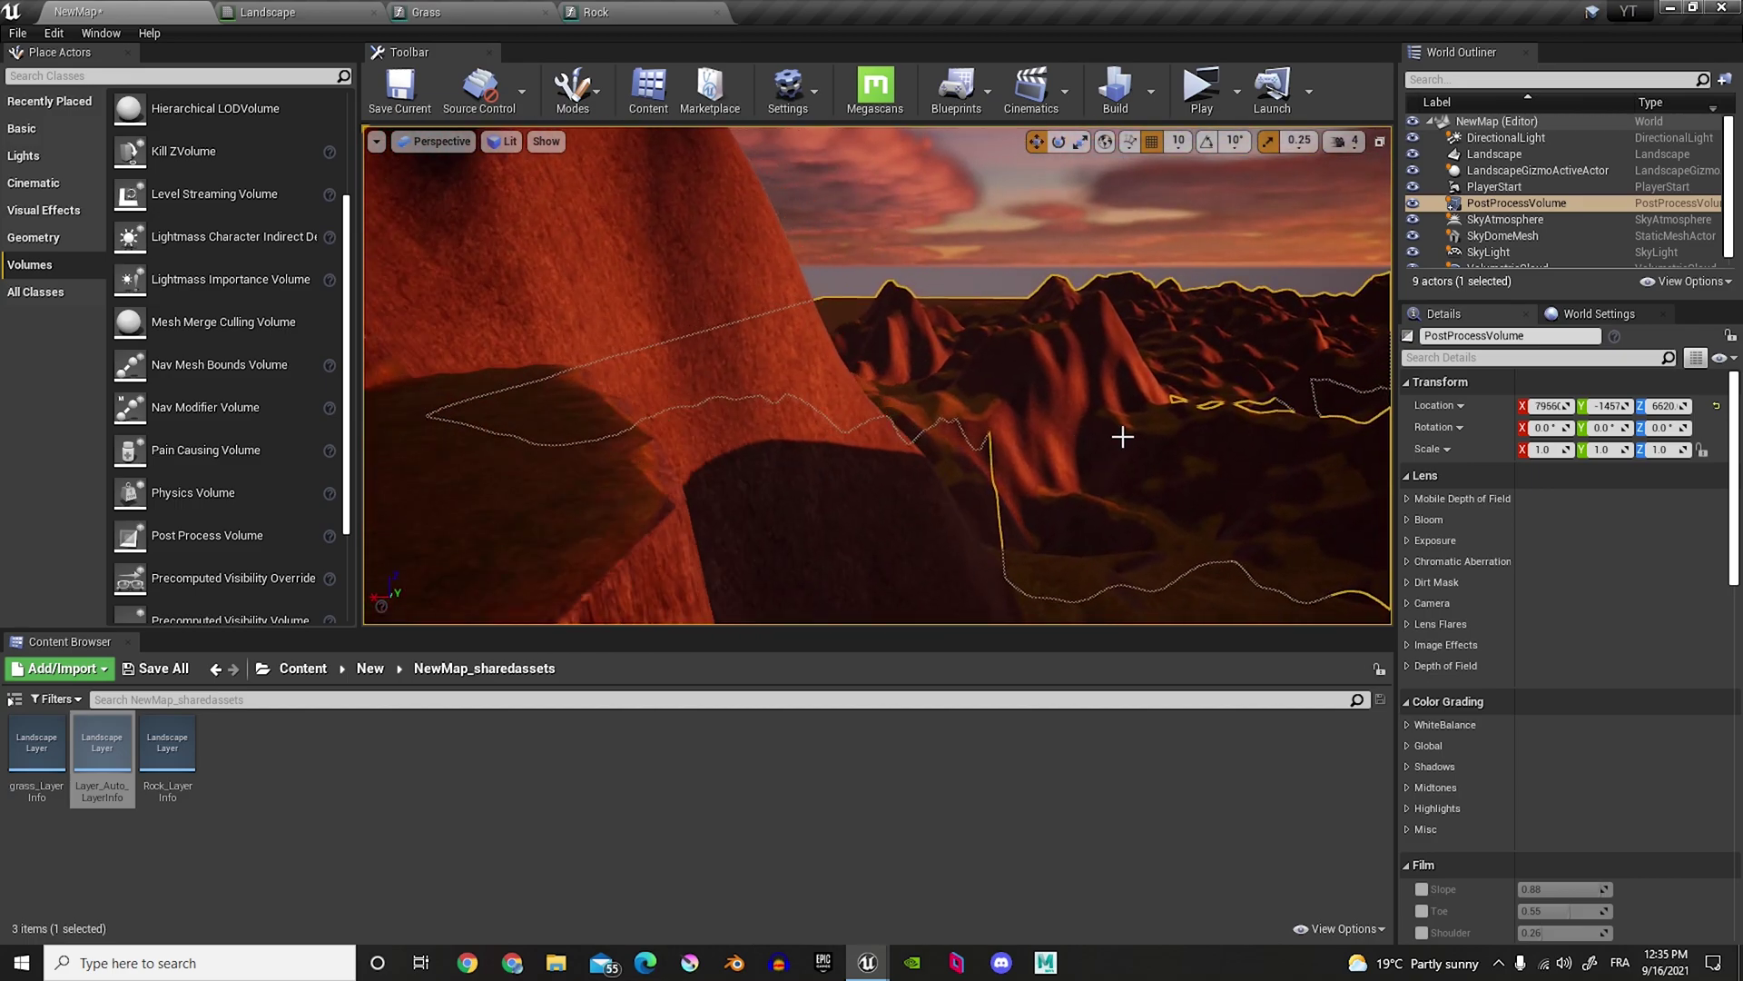
right_drag(1240, 327, 1289, 274)
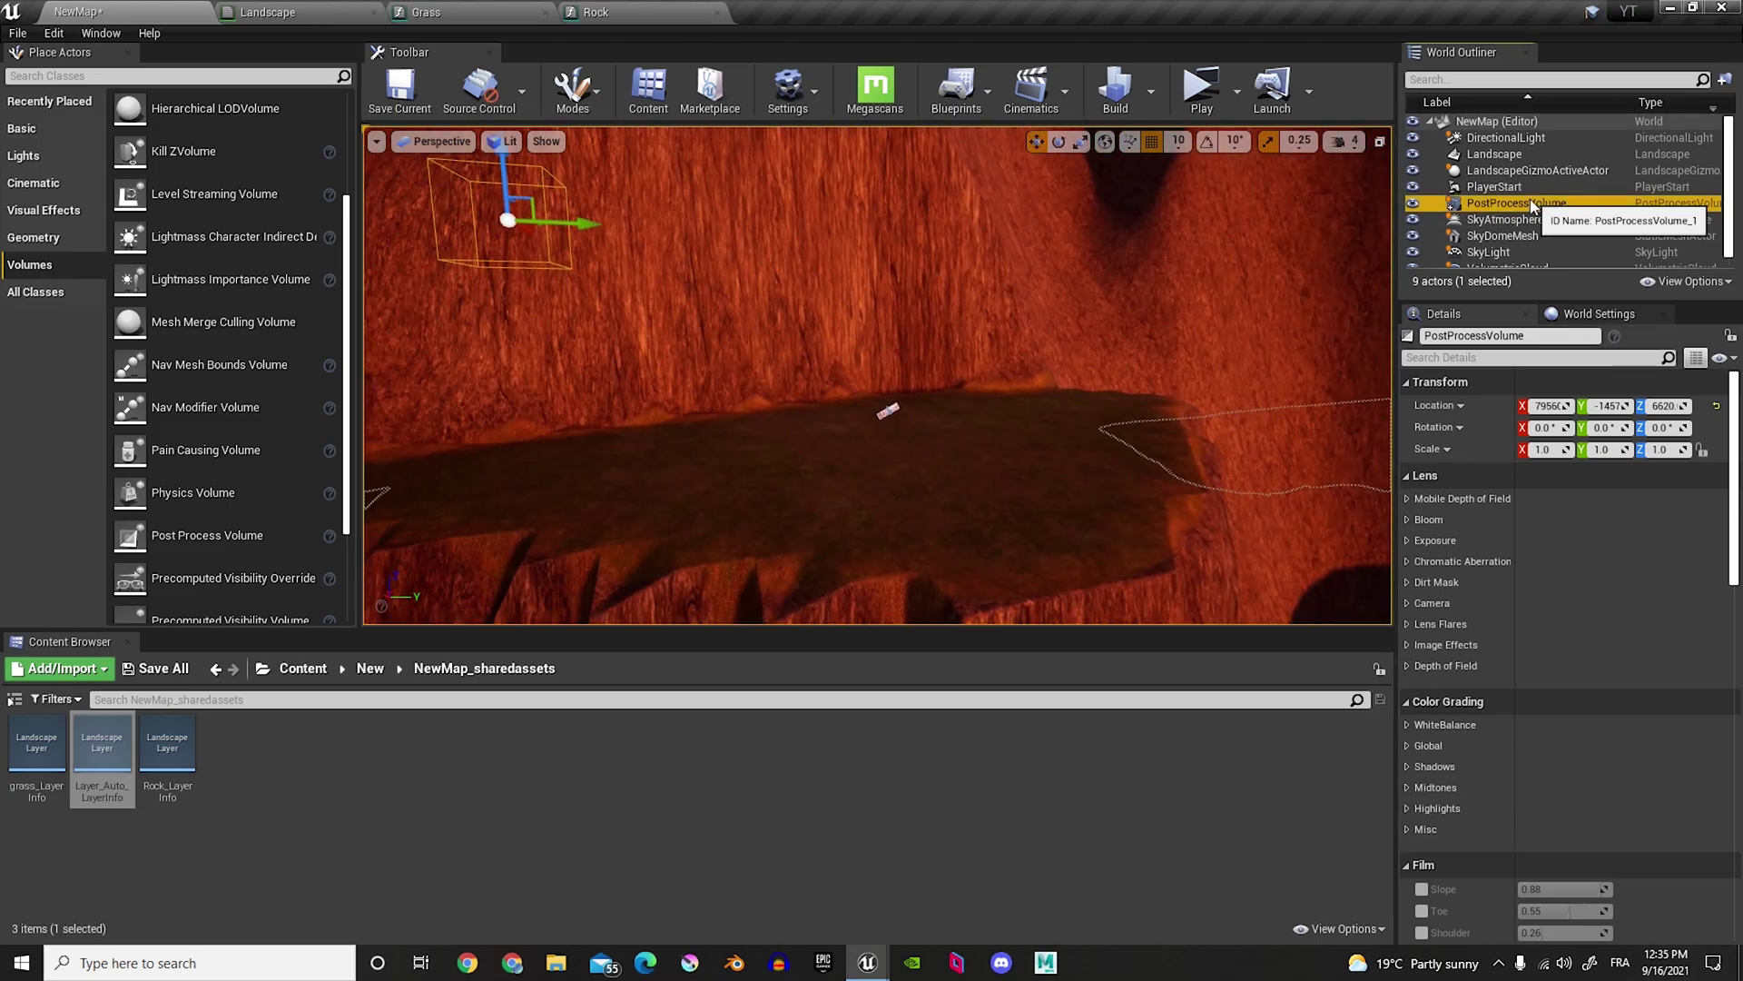
scroll(1511, 715, down, 15)
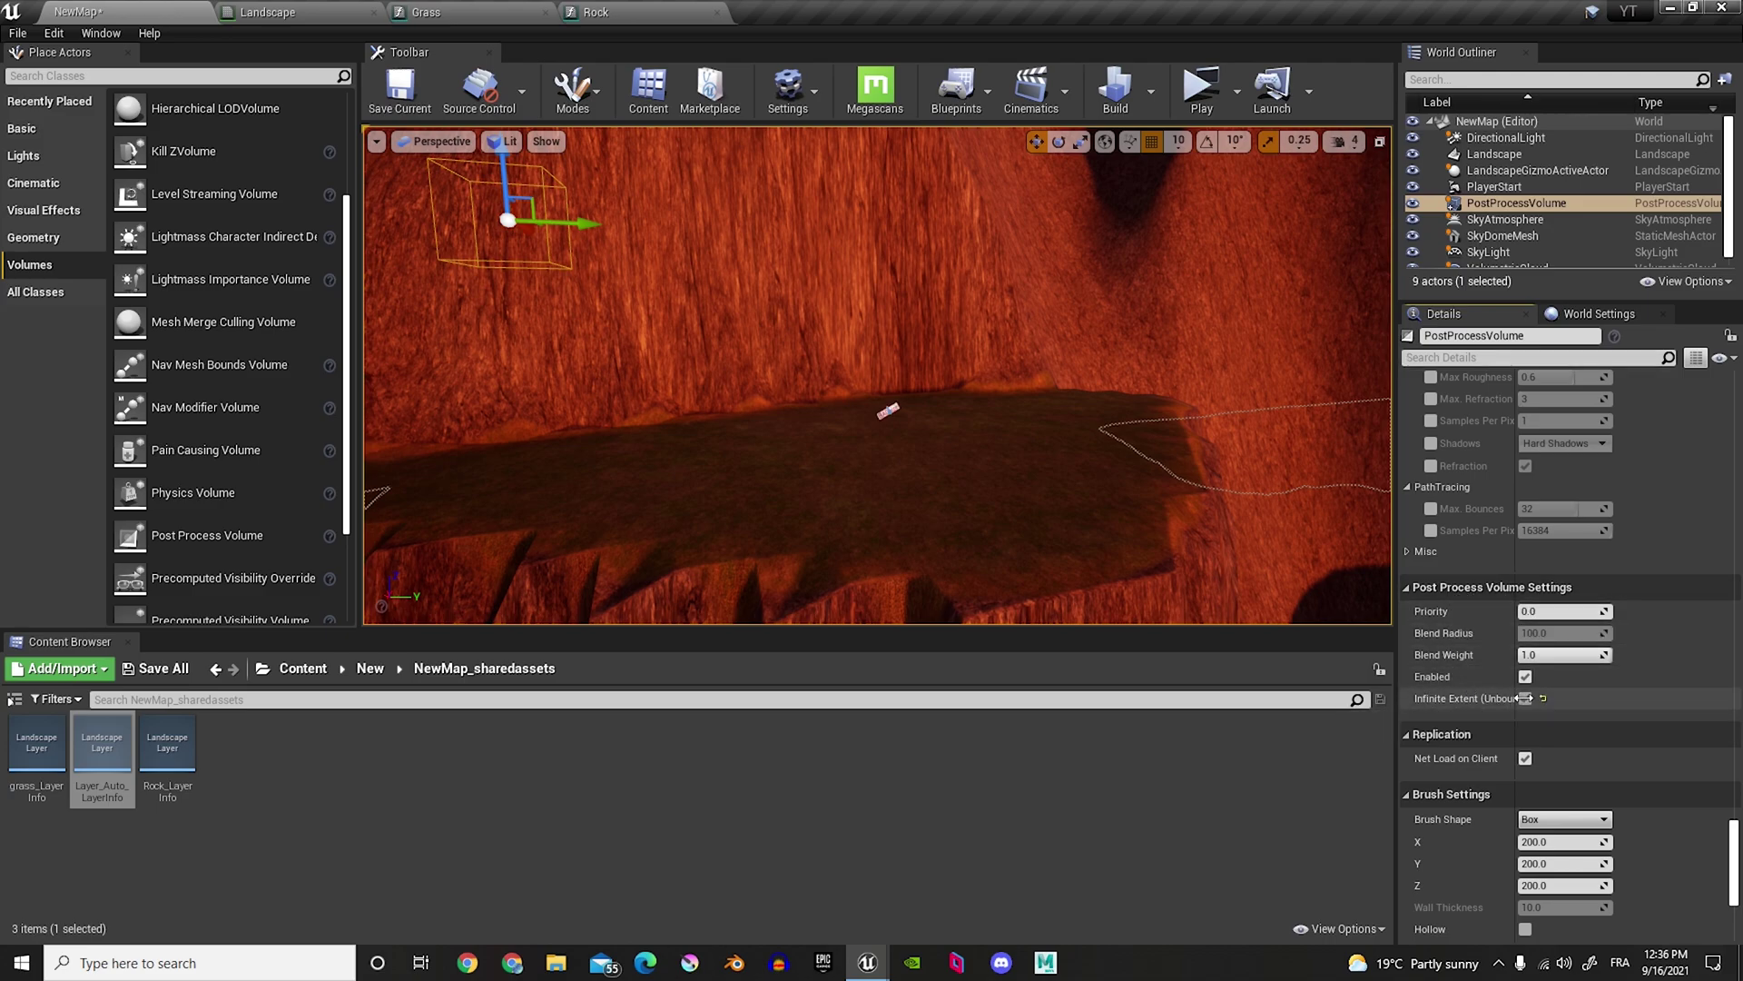
Step: Filter the volume's details by "unbo" to locate the Infinite Extent option, and clear the filter
click(1477, 361)
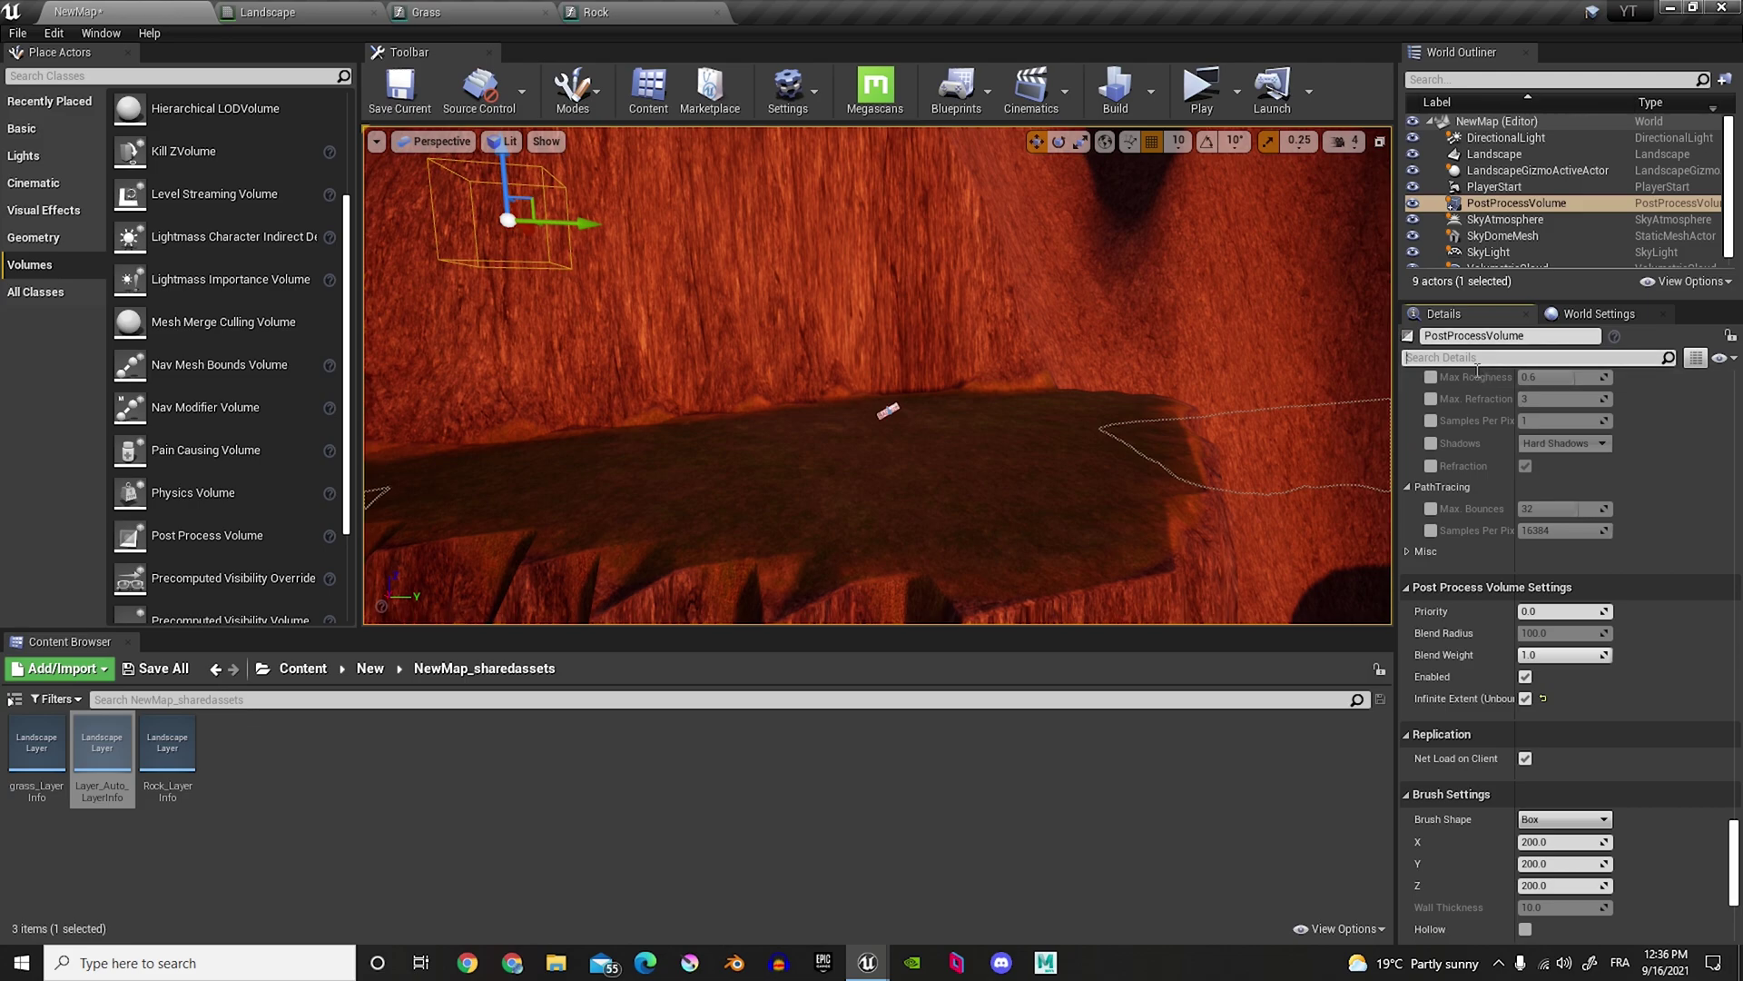
text(unbo)
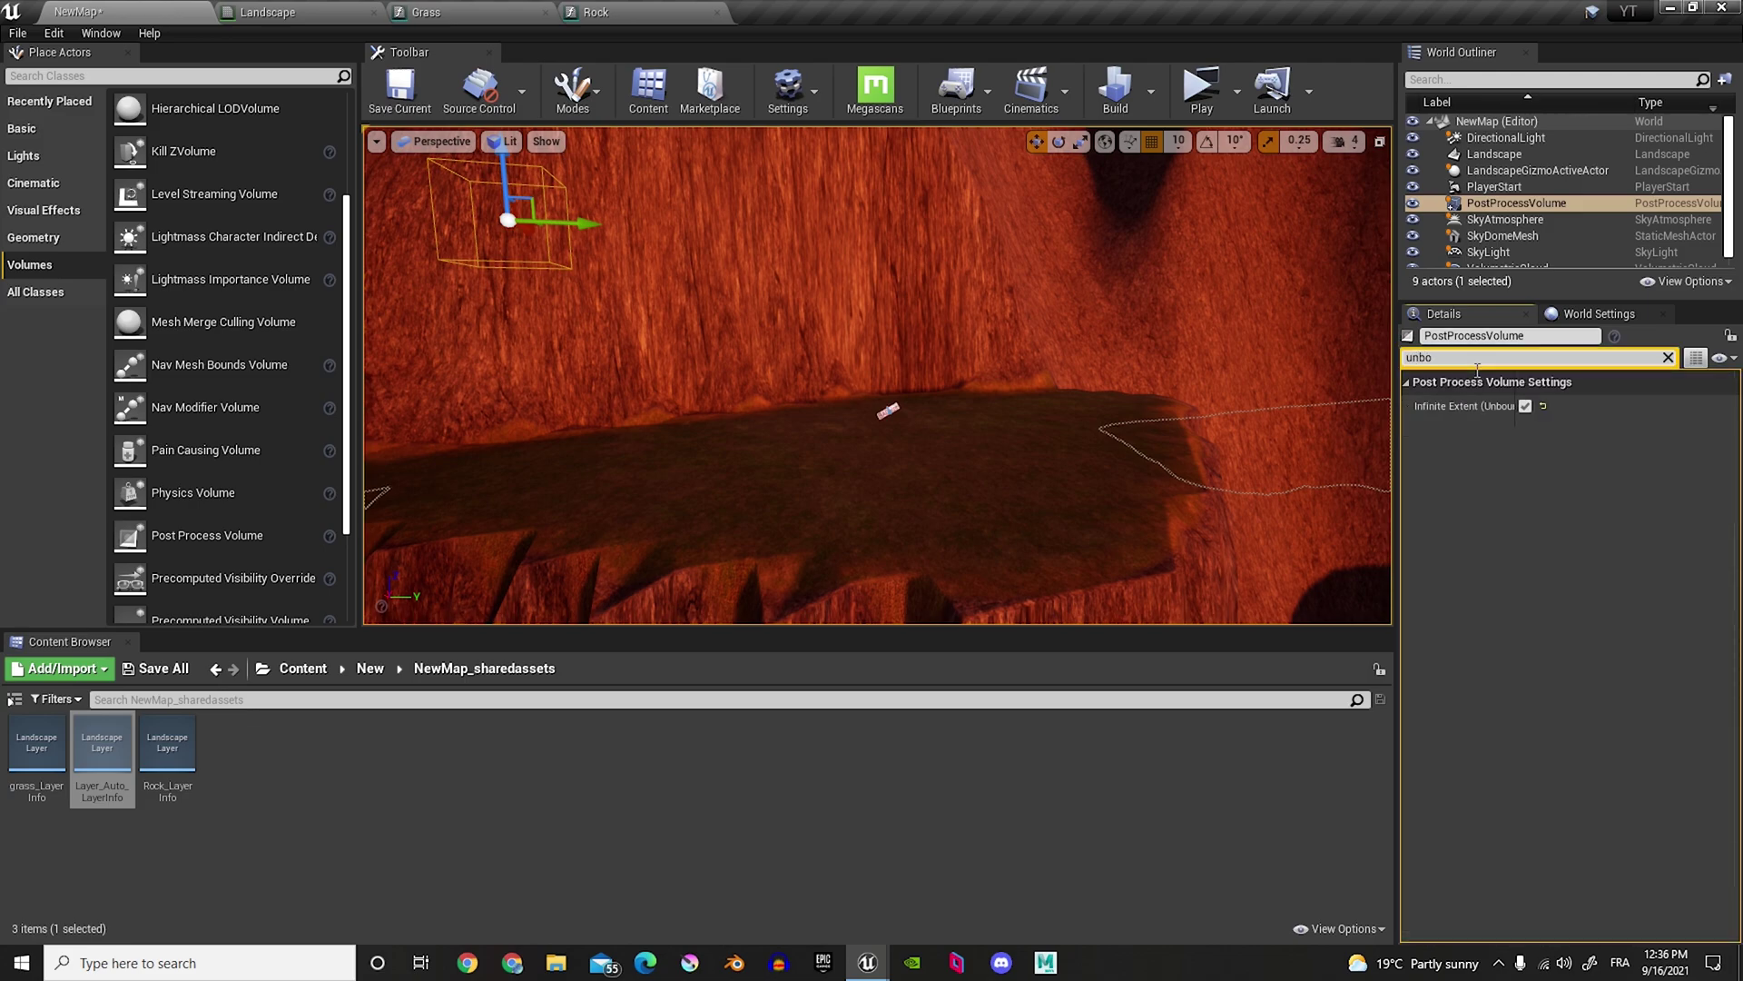
click(1668, 358)
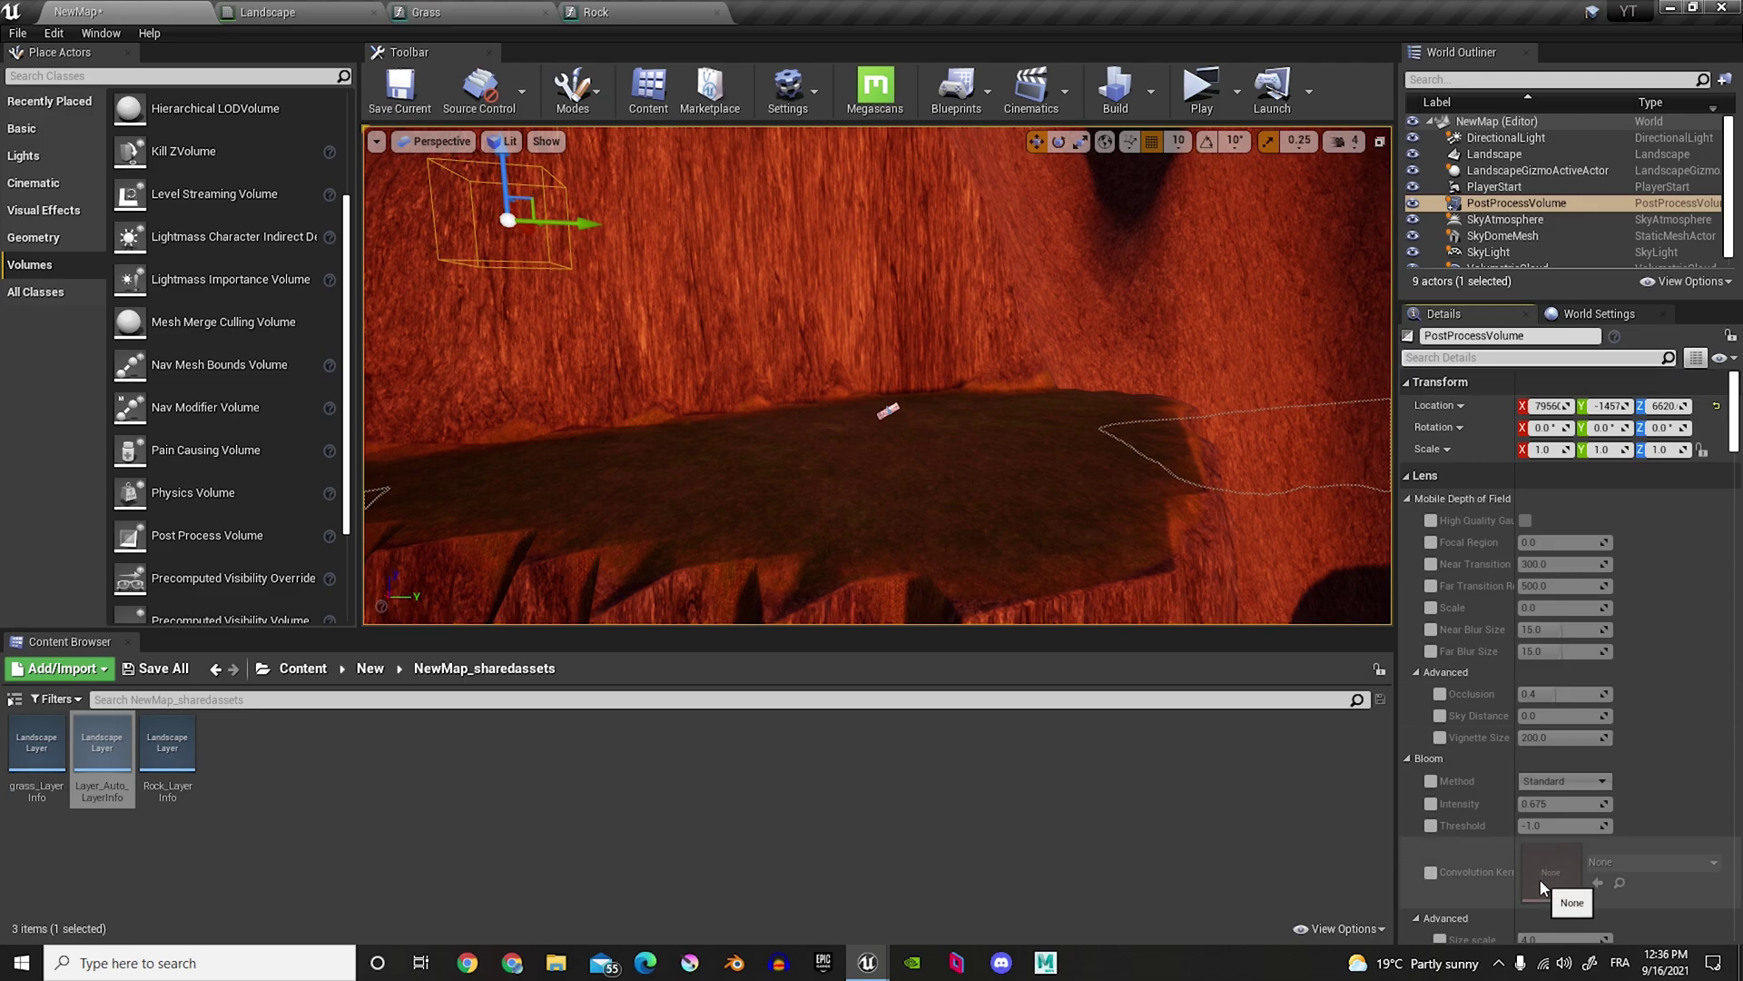
Step: Raise the Player Start slightly above the ledge and briefly play-test the level
right_drag(1108, 487, 878, 428)
click(841, 421)
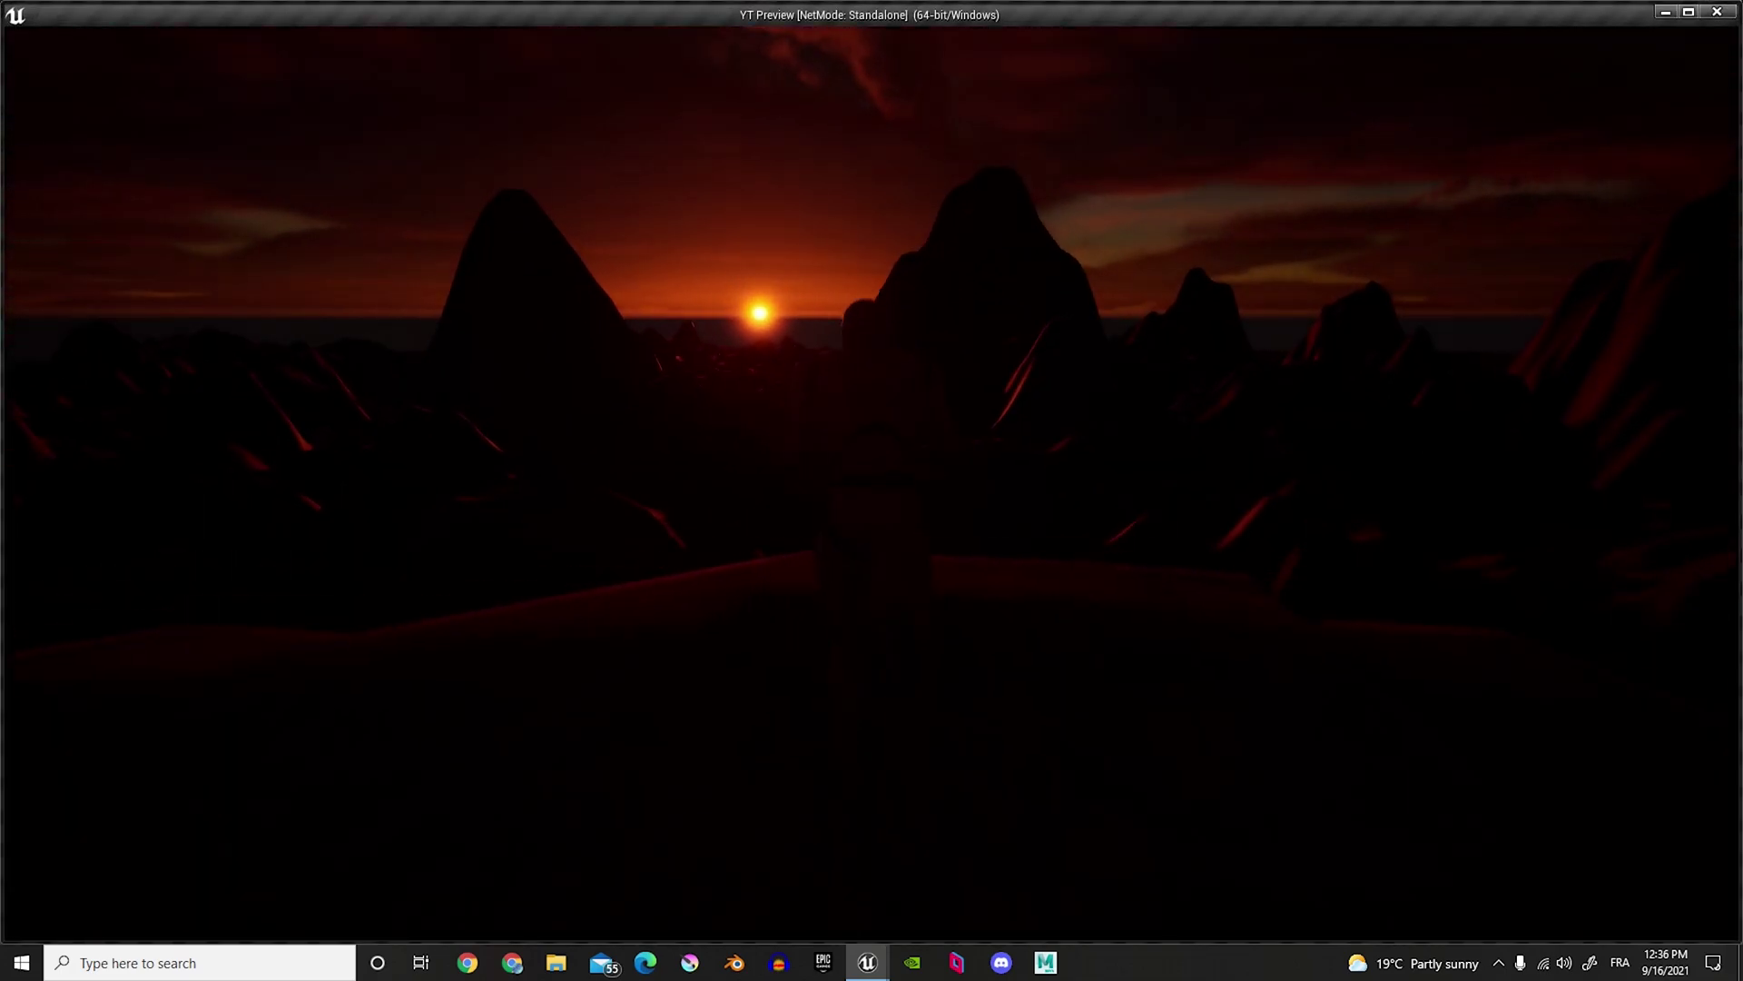
key(Escape)
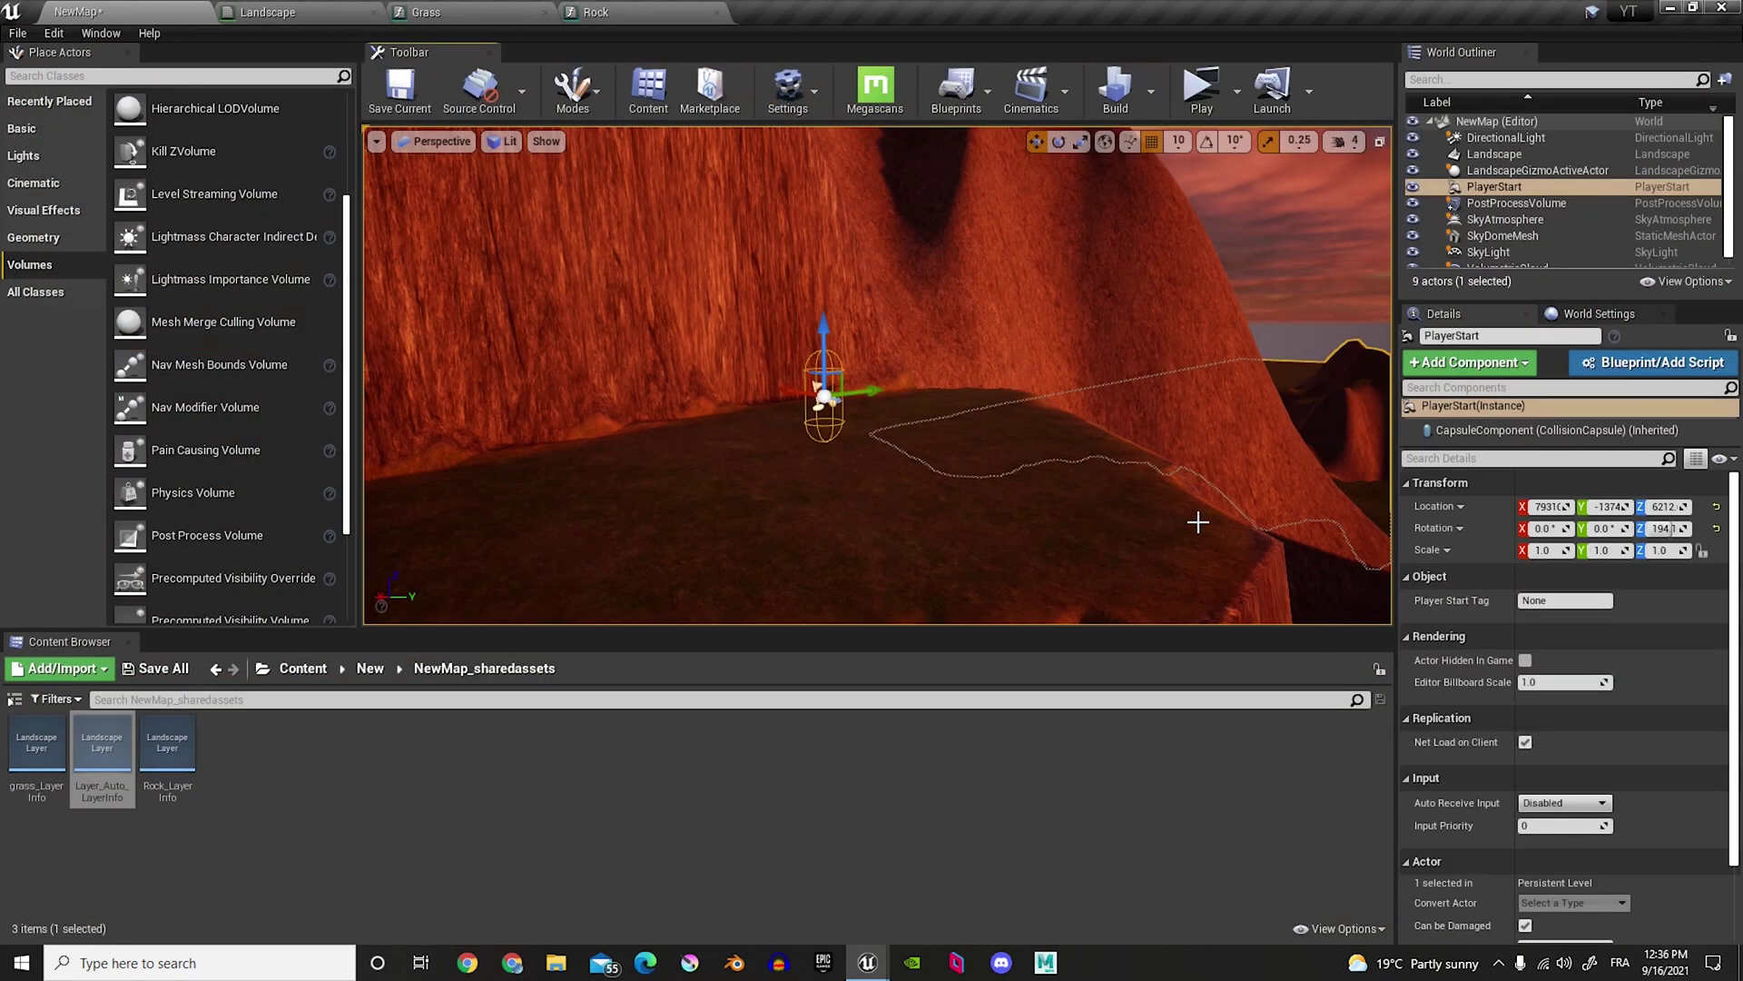
Step: Select the Post Process Volume and enable the Intensity override in its Lens Flares settings
scroll(1545, 622, down, 4)
scroll(1546, 623, up, 4)
right_drag(992, 361, 861, 349)
click(859, 347)
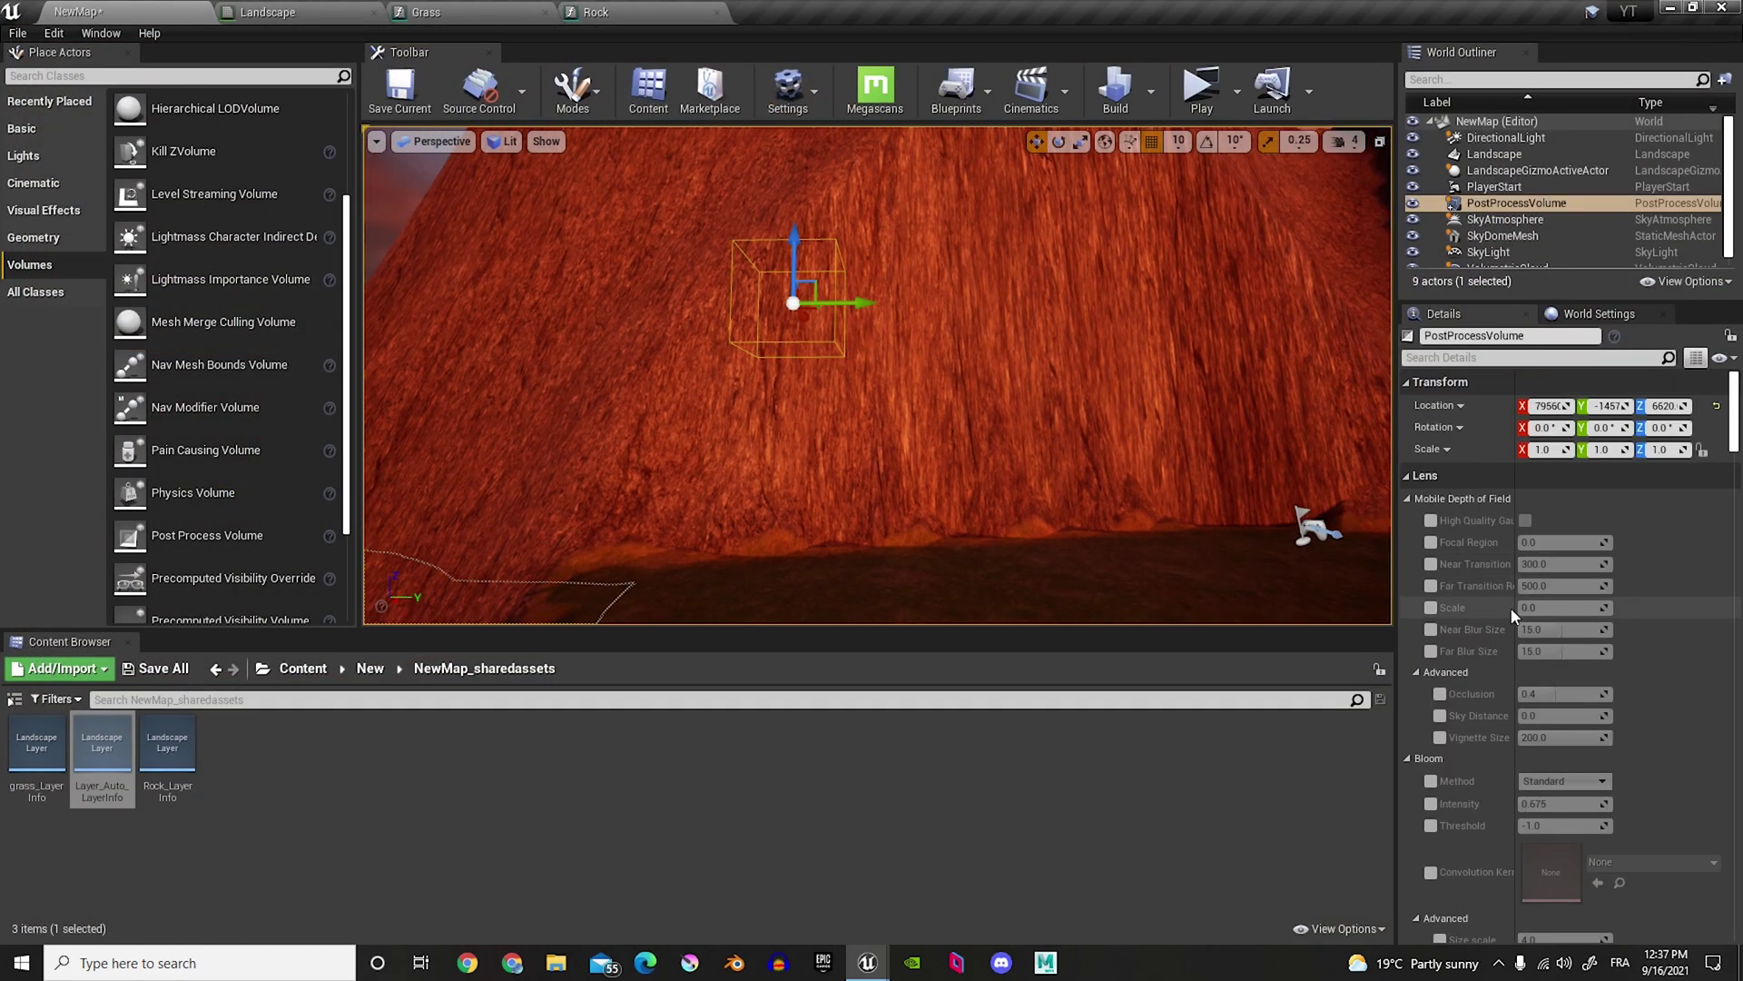
scroll(1510, 607, down, 10)
scroll(1510, 607, up, 1)
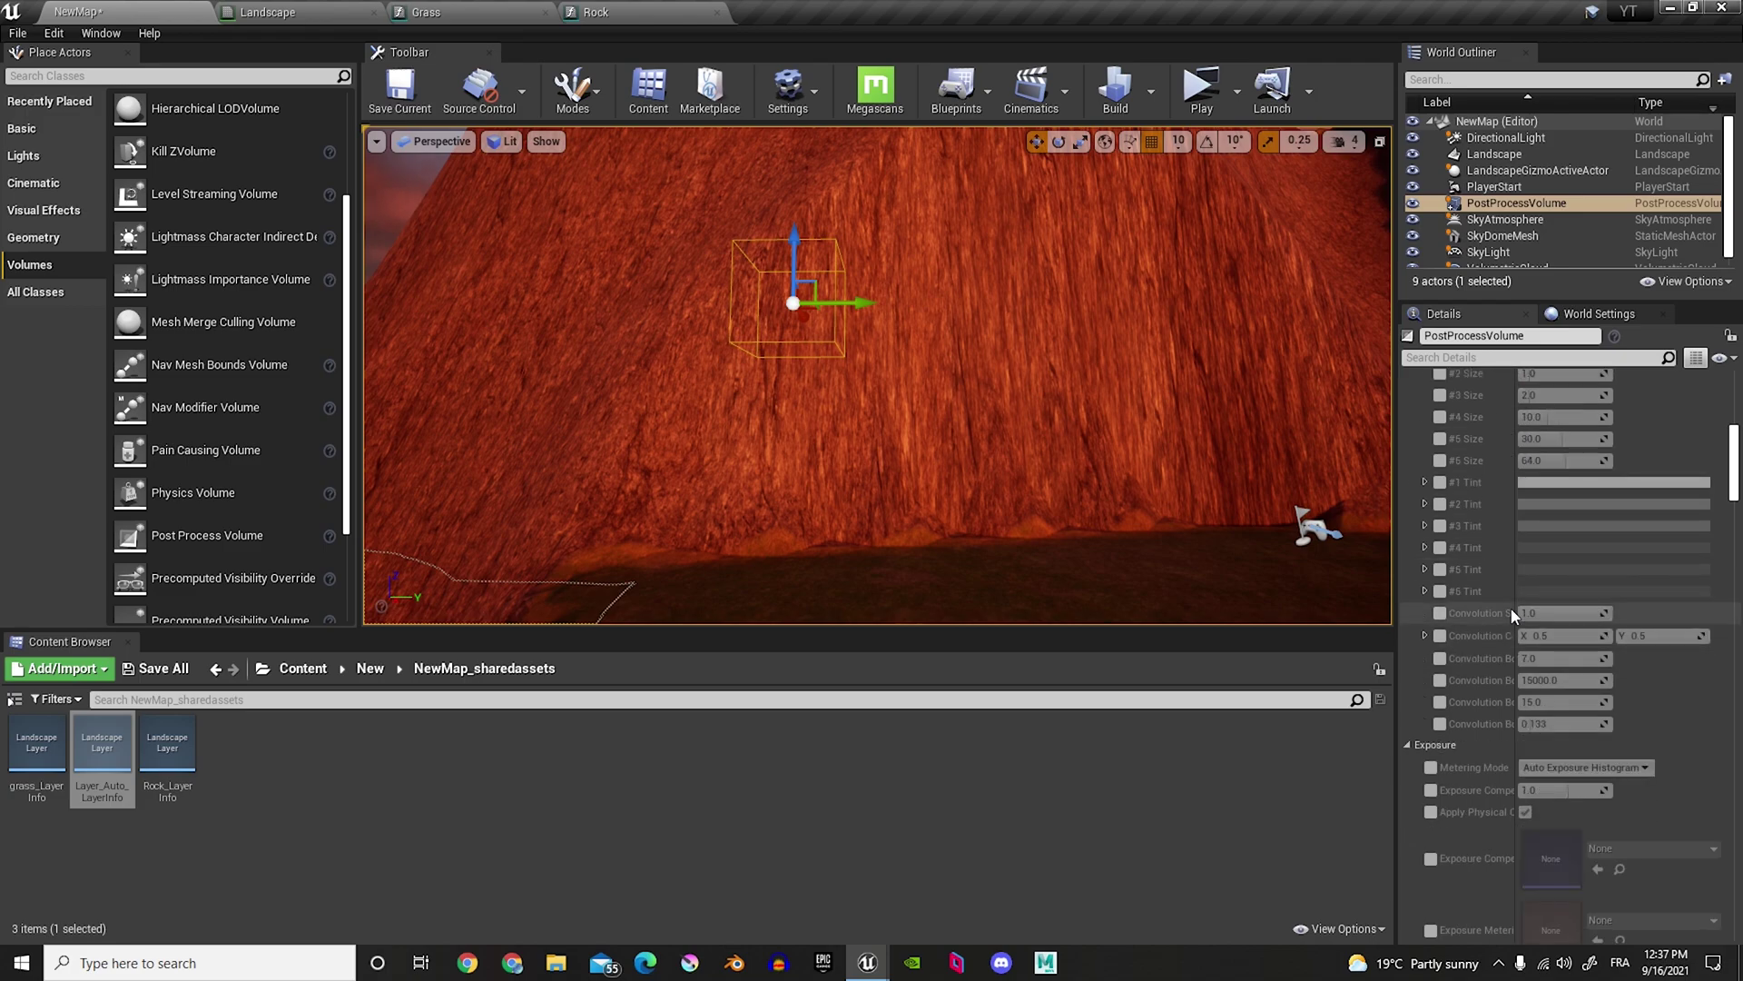
scroll(1512, 615, down, 10)
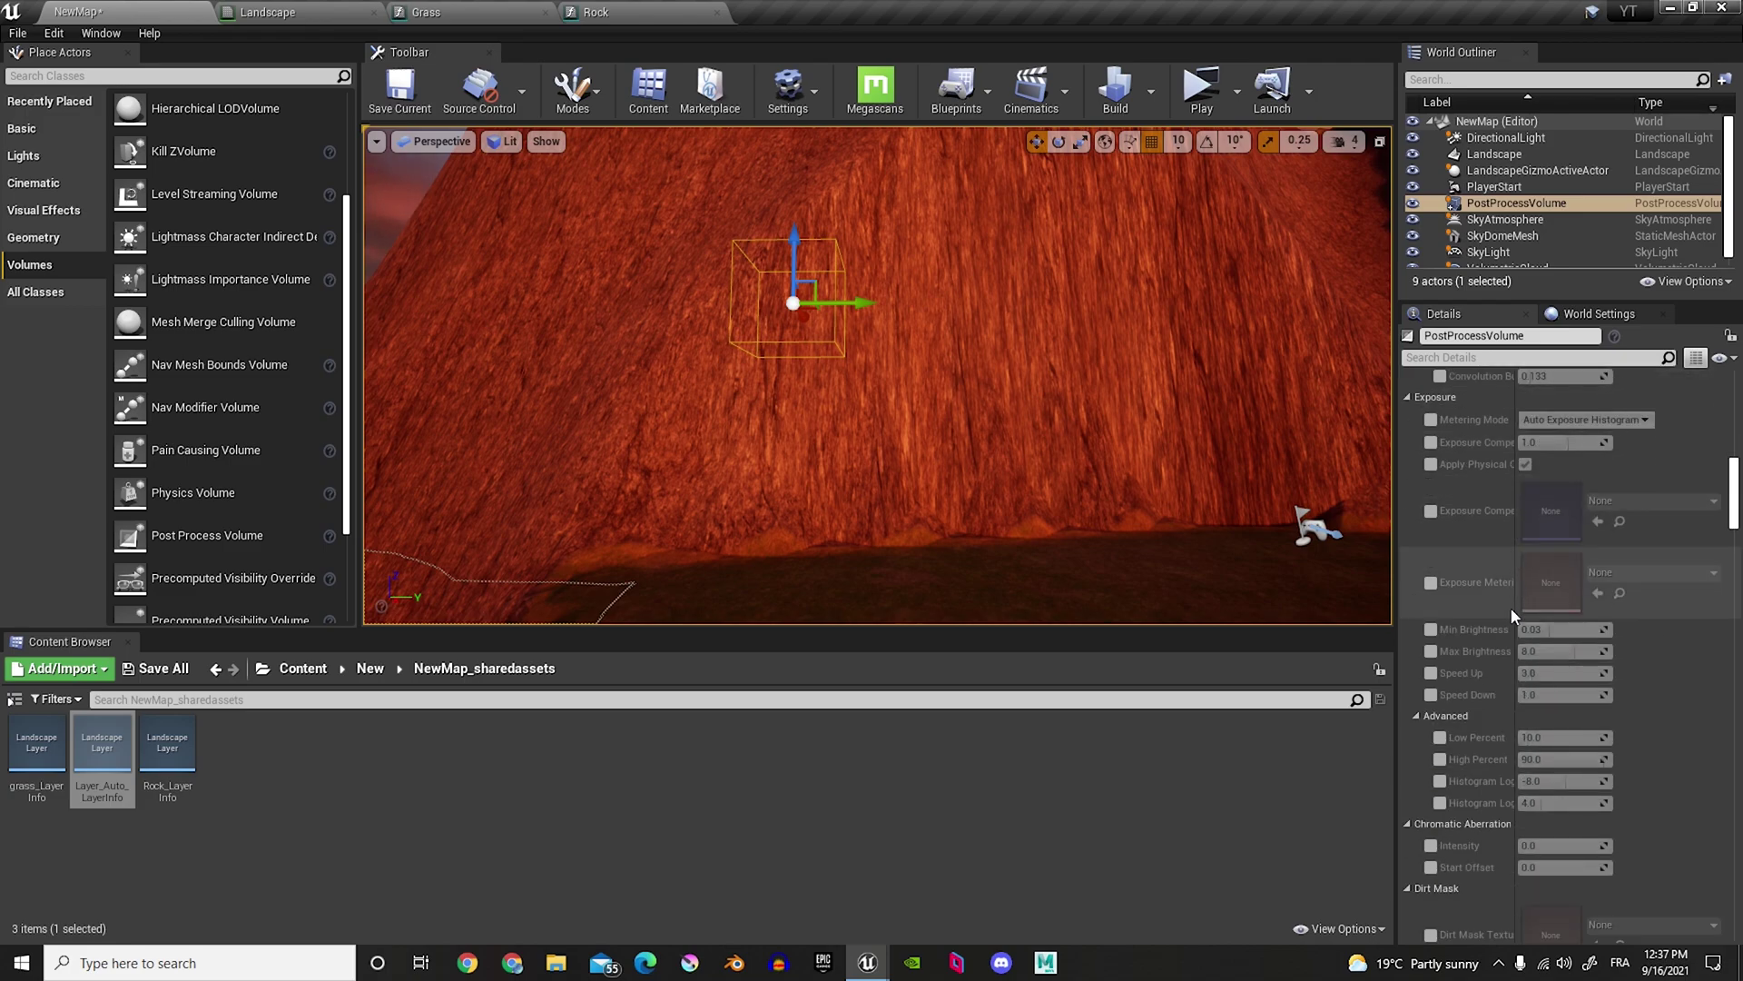
scroll(1511, 607, down, 10)
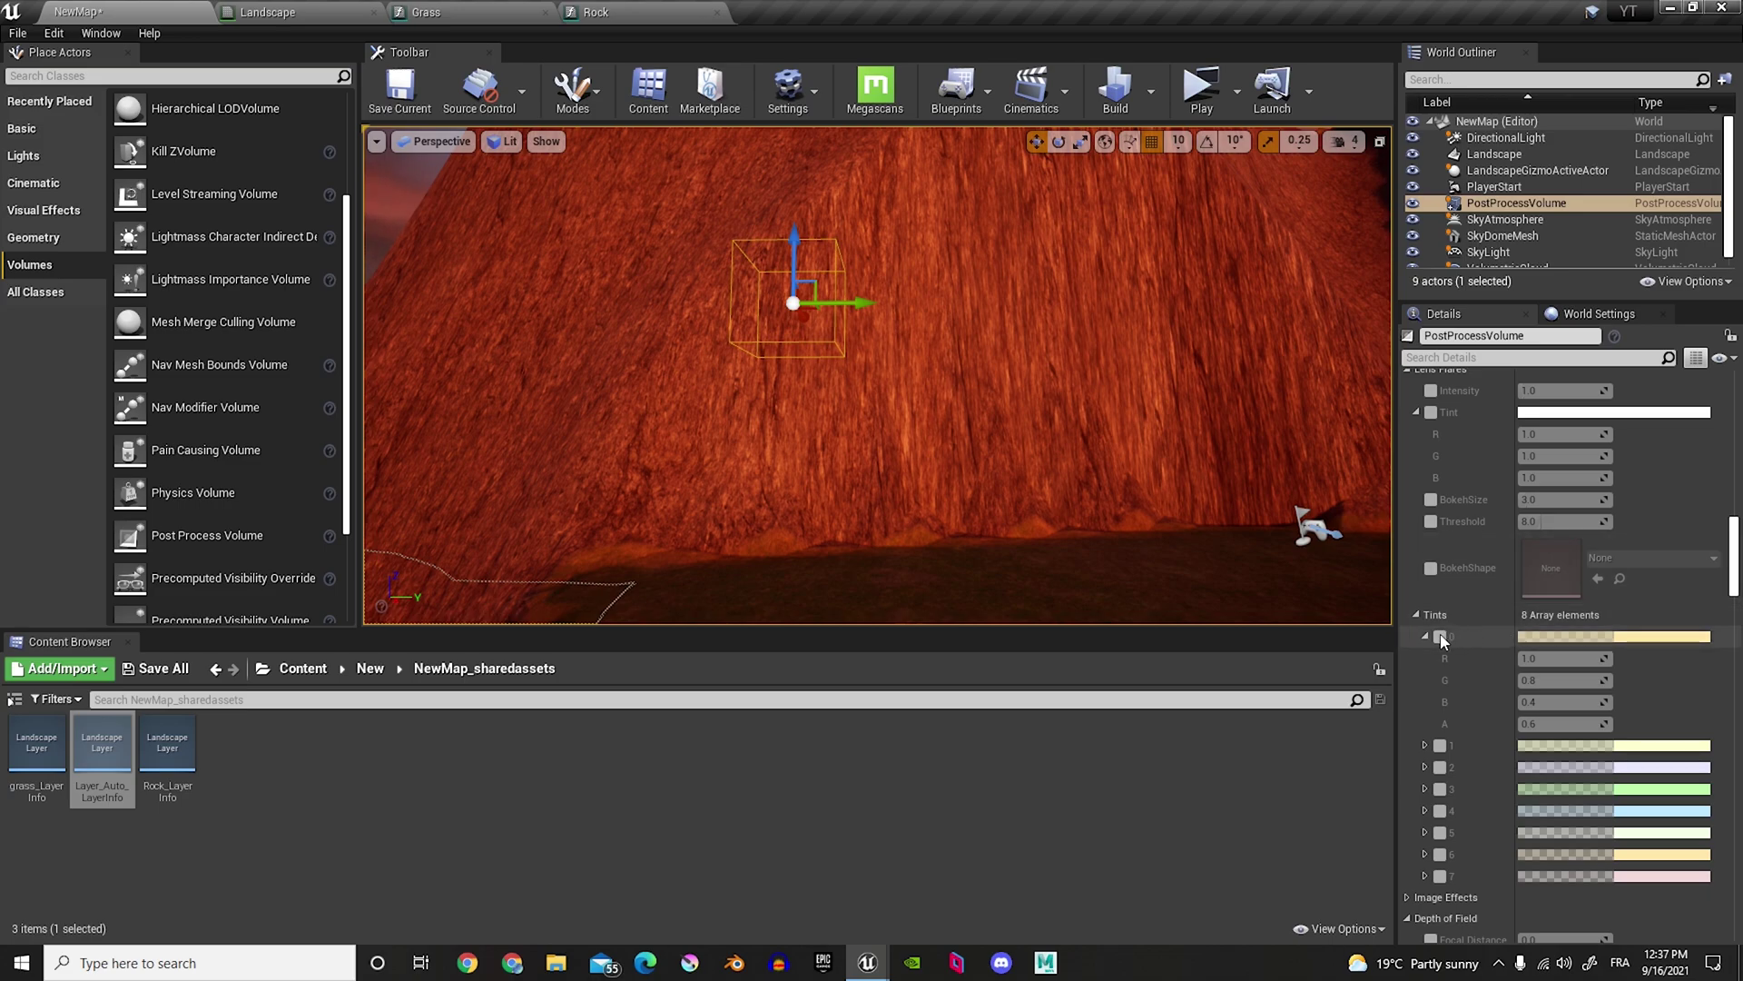
key(ctrl+z)
scroll(1445, 639, up, 2)
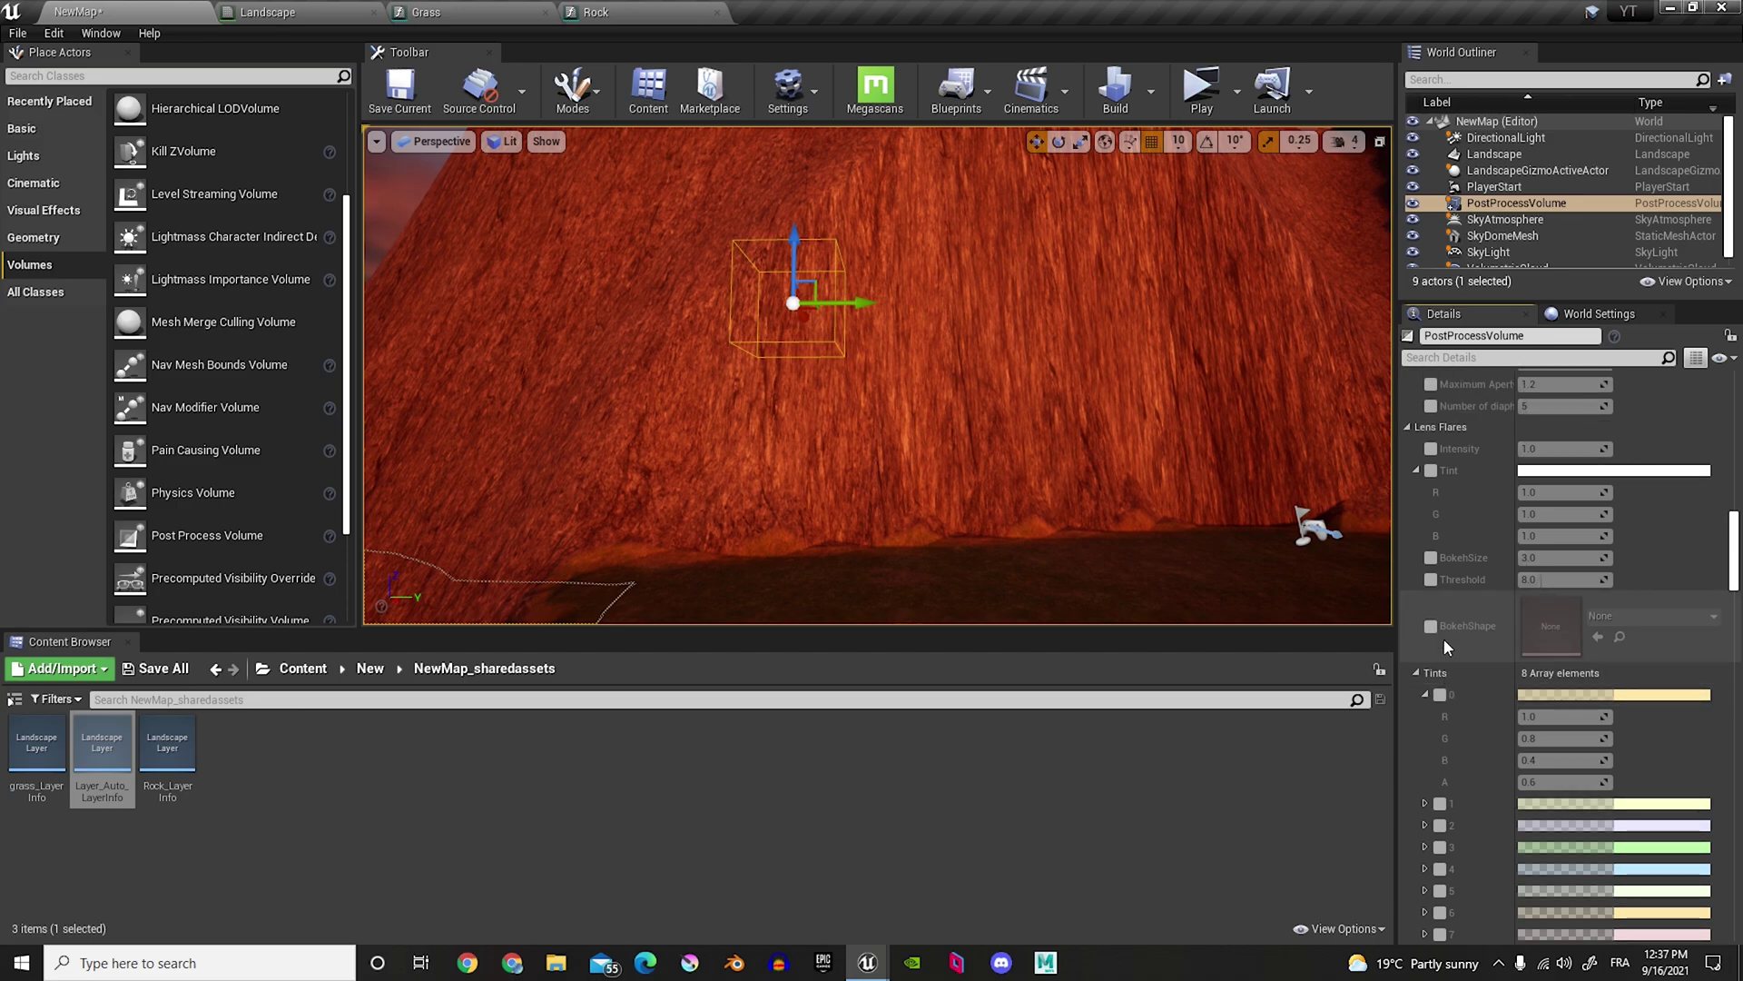
click(1430, 450)
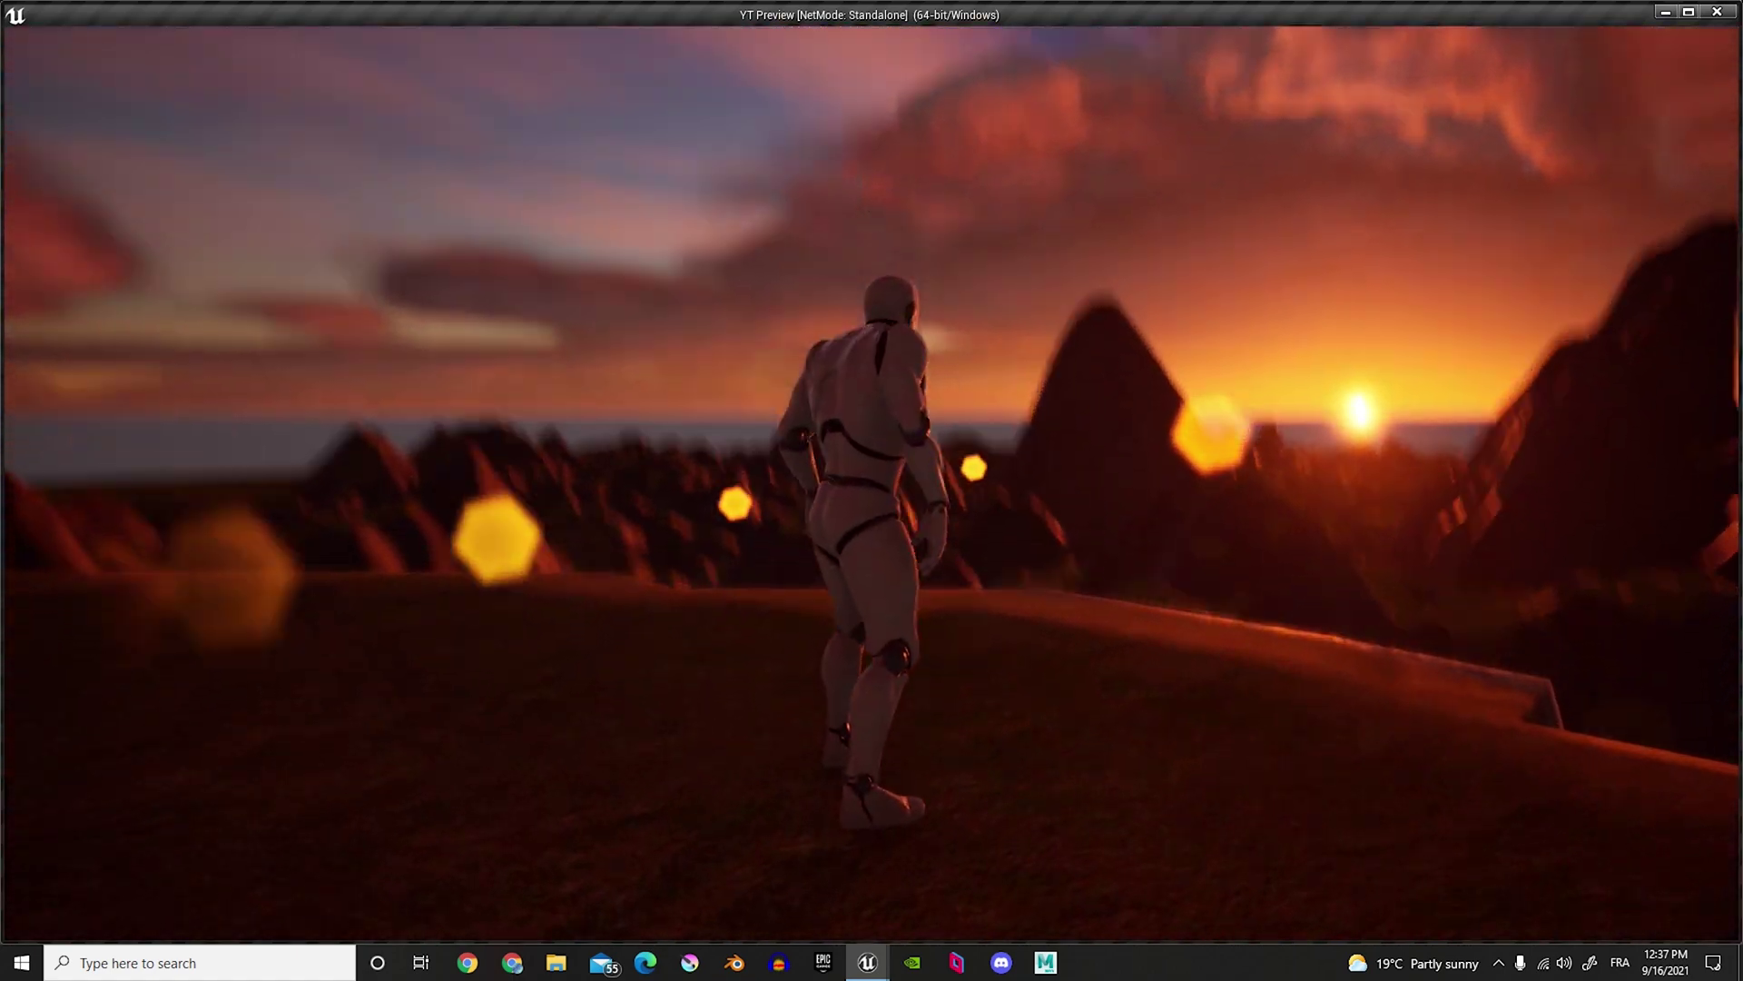
Step: Play the level and walk the character around the ledge to examine the lens flares against the sunset
key(w)
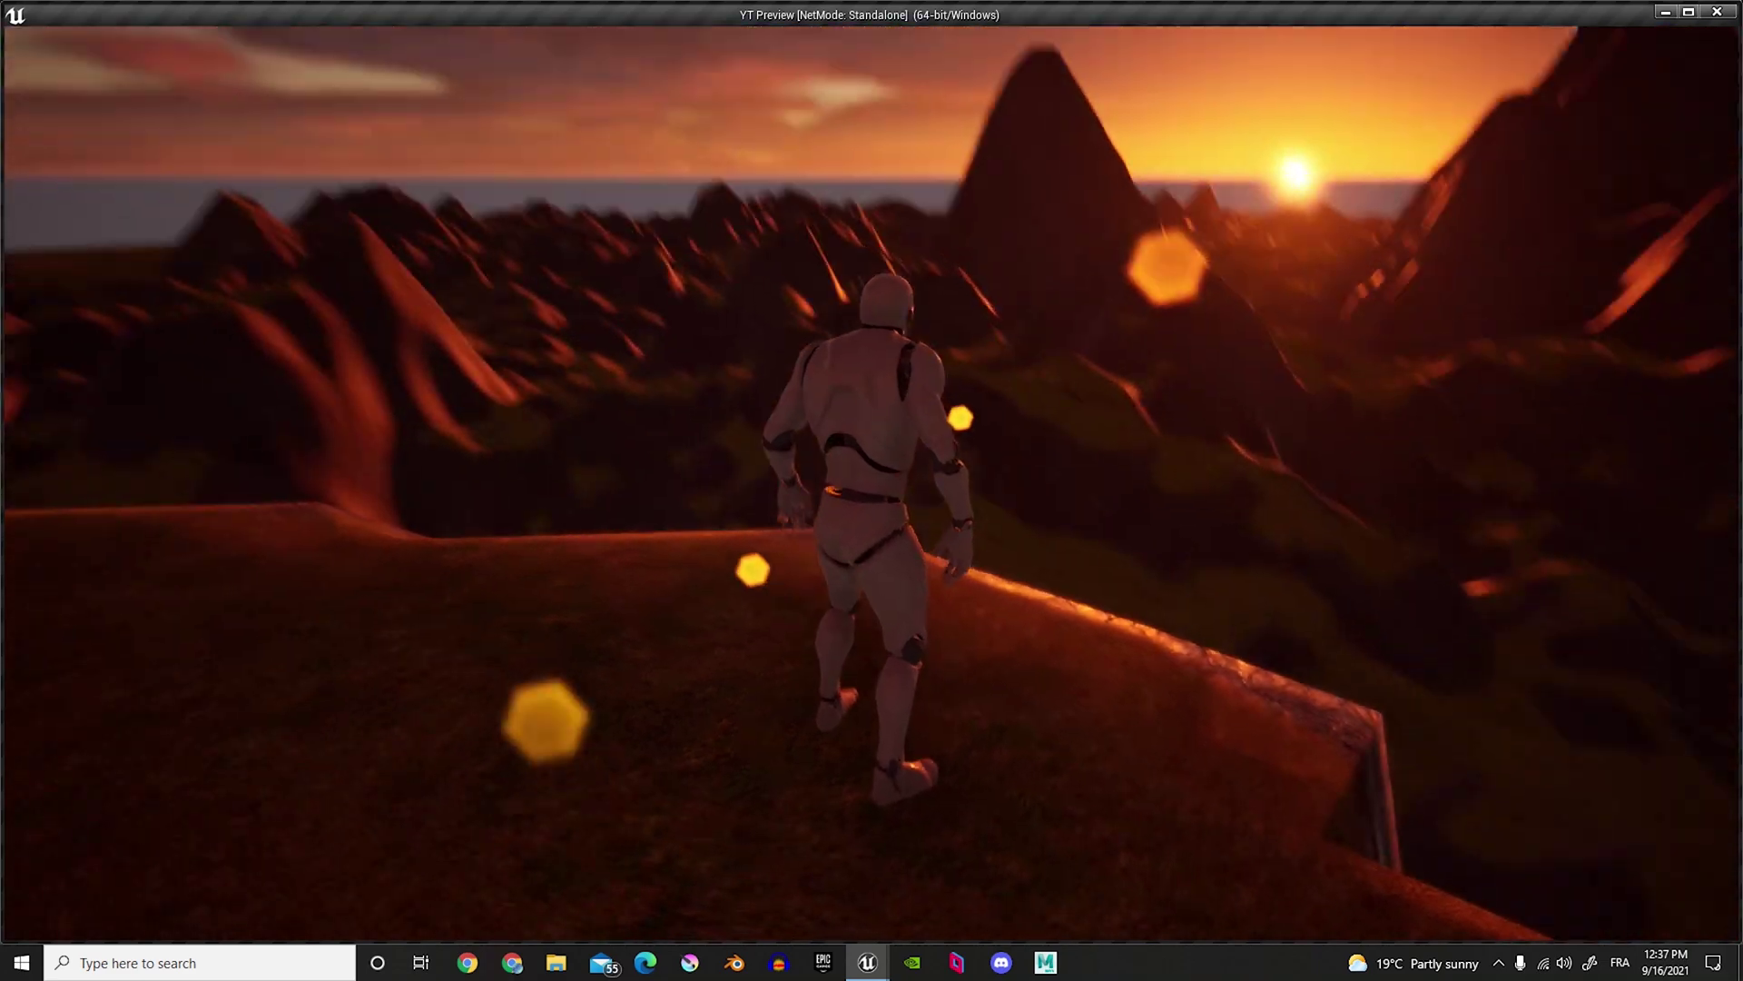
key(a)
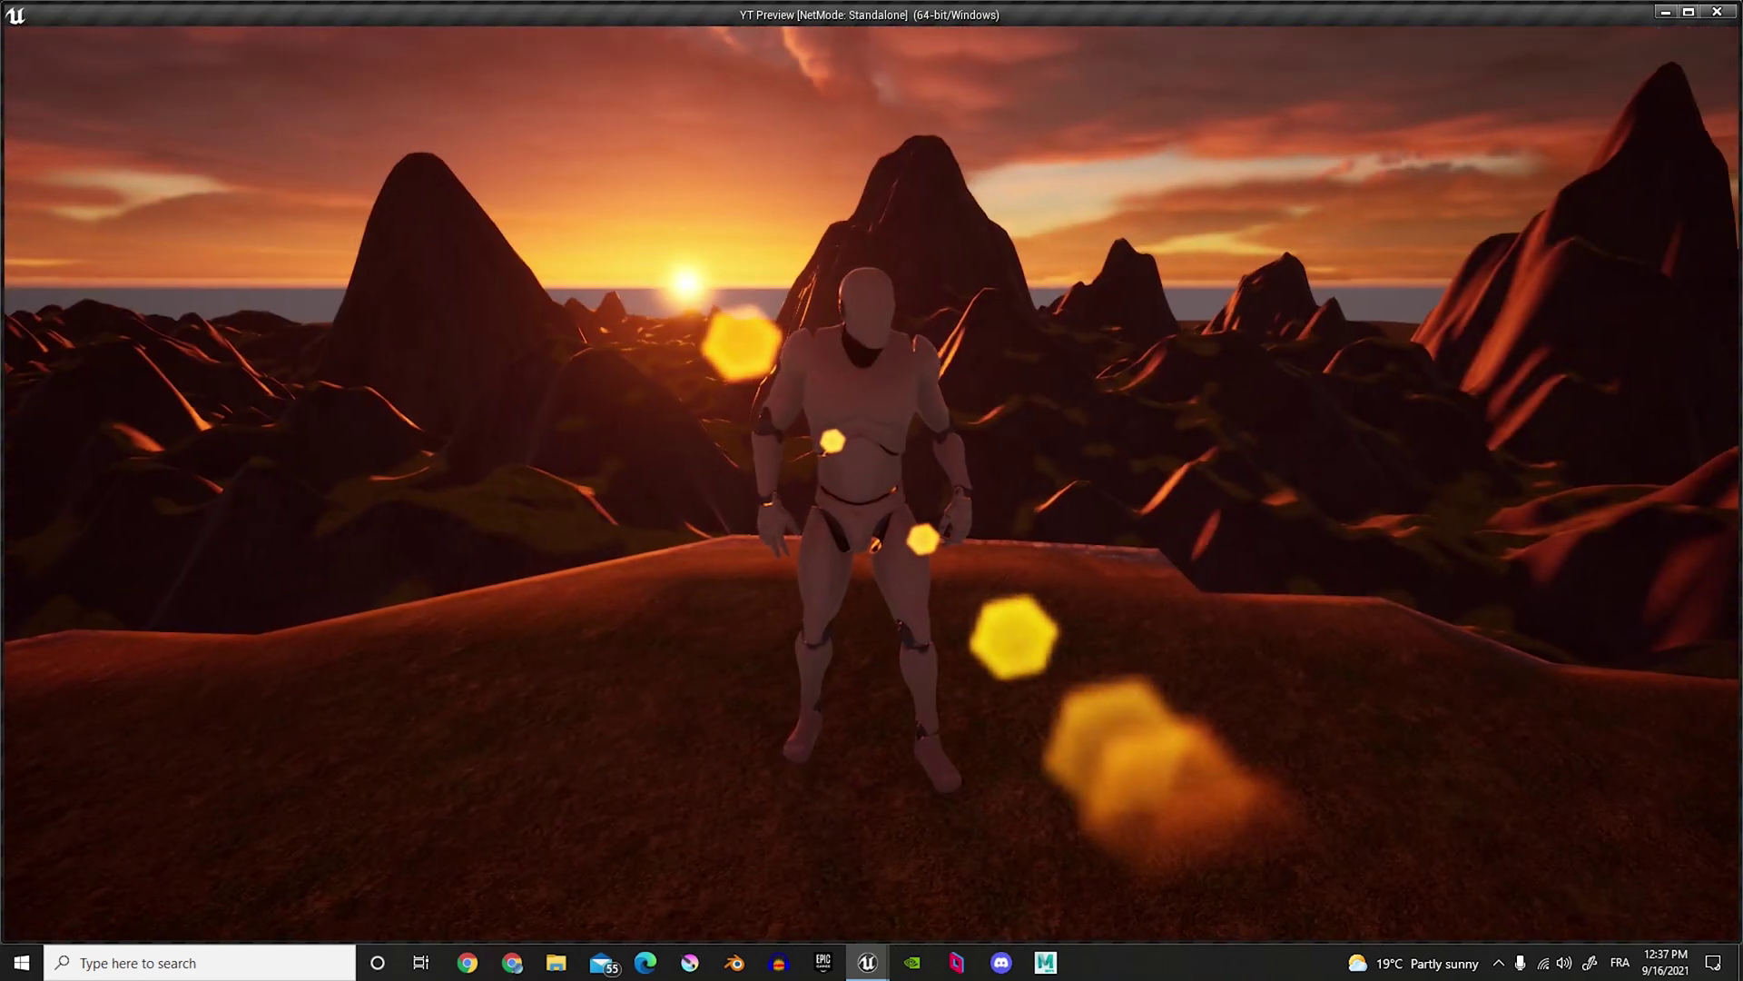
key(Escape)
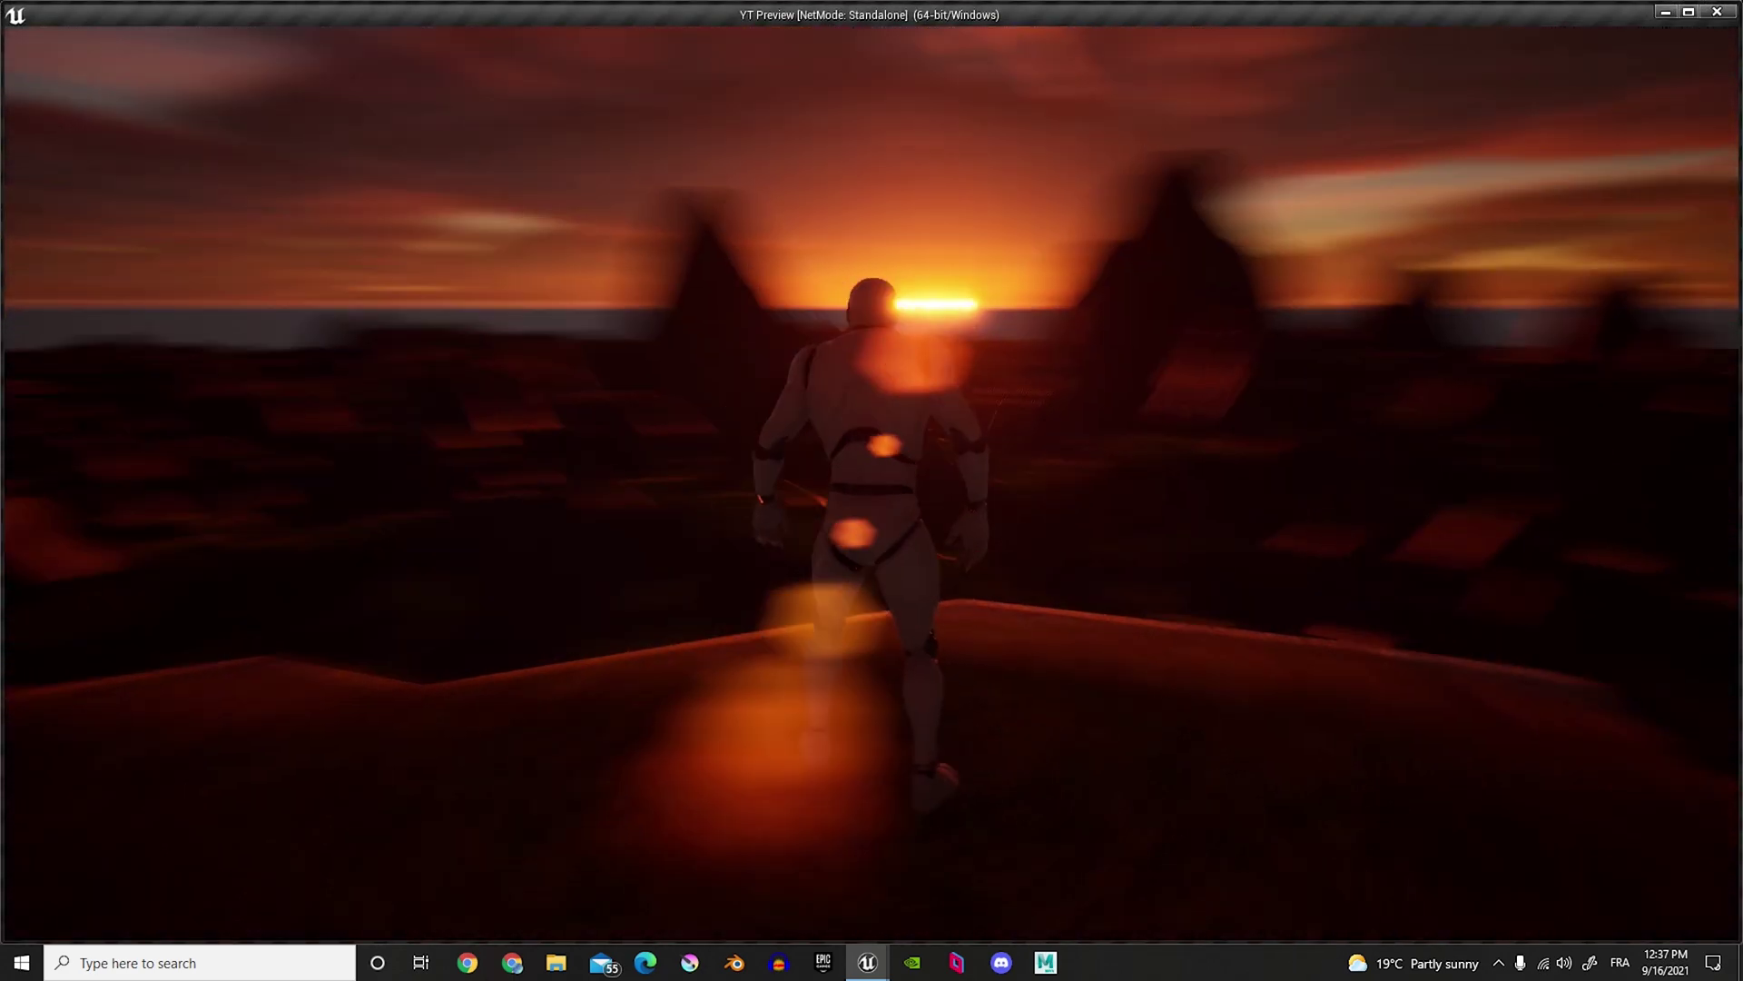
key(d)
key(w)
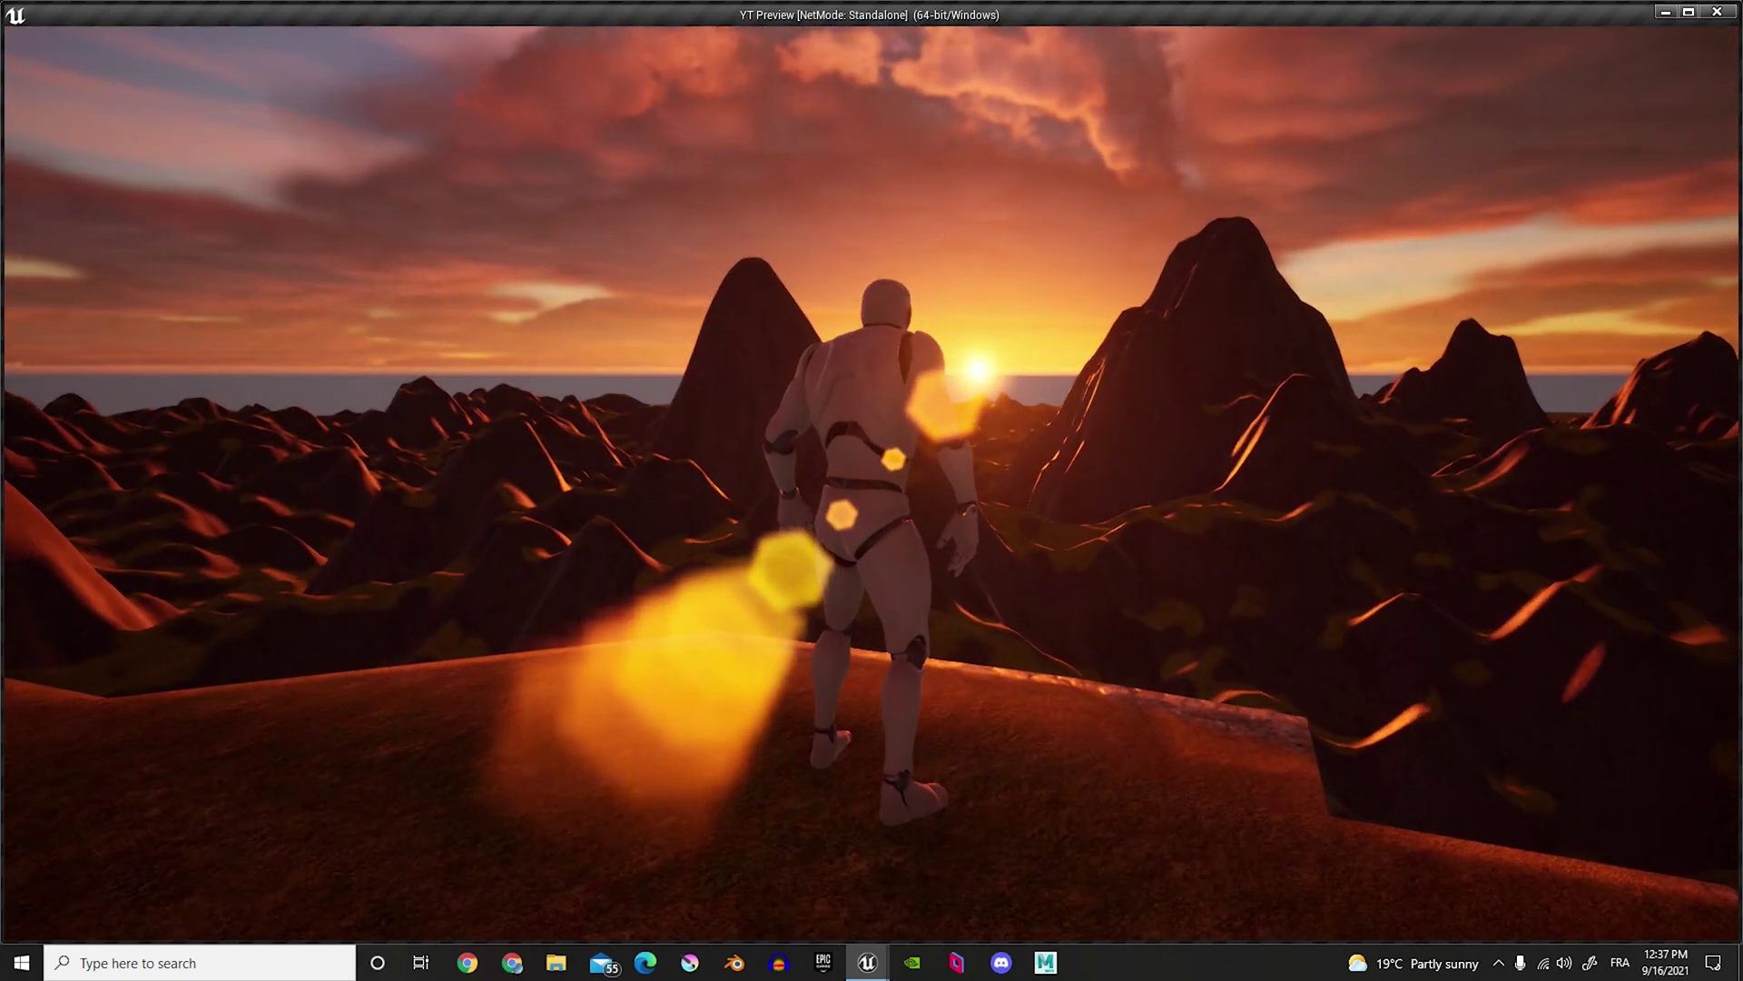
key(a)
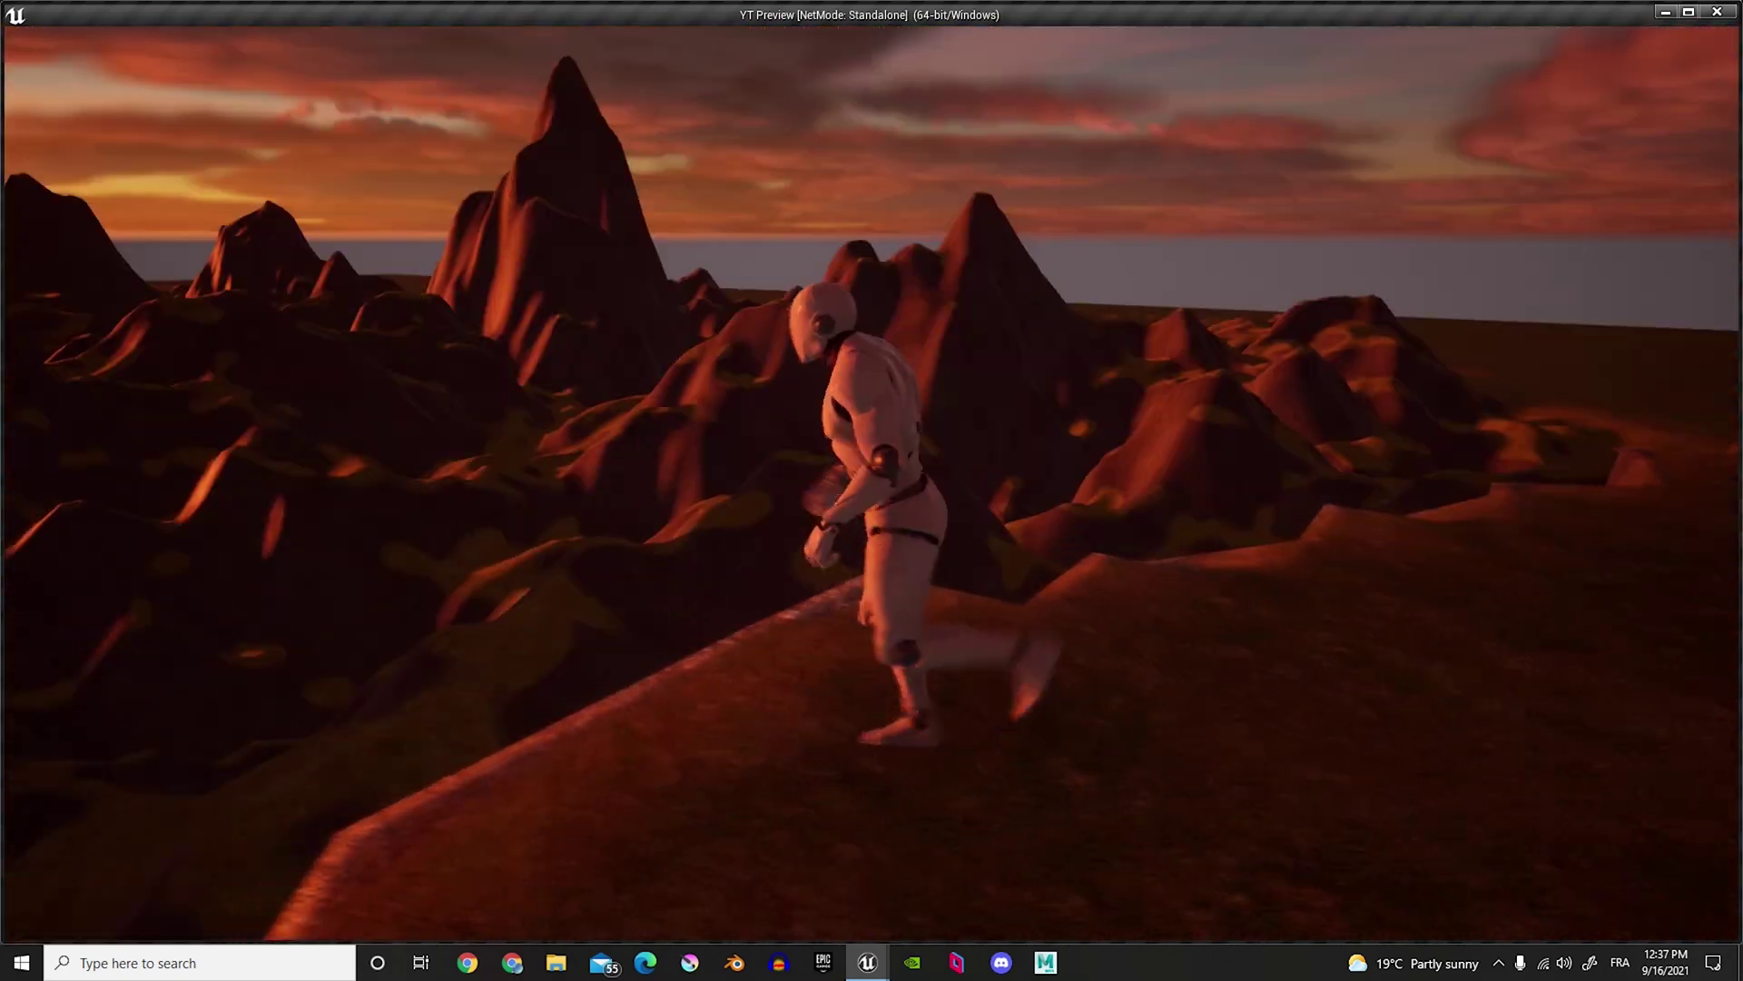